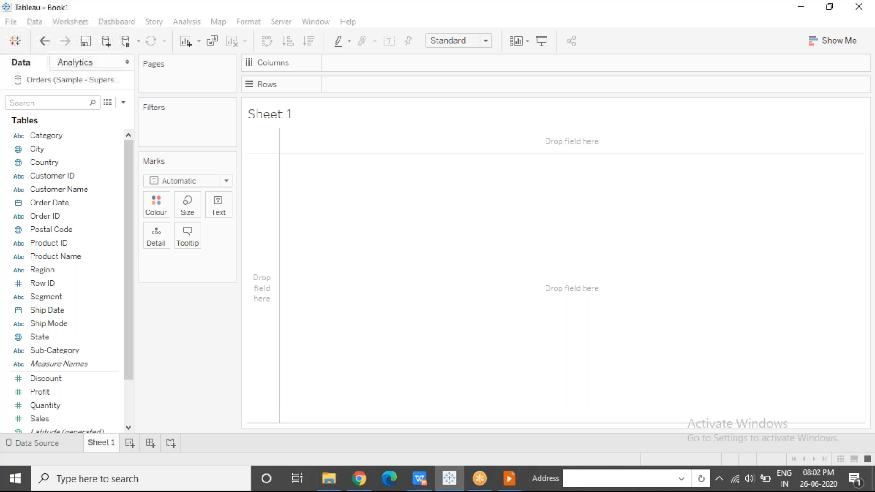
# Build a bar chart with Sub-Category on rows and the sum of Sales on columns
pyautogui.moveTo(48, 352); pyautogui.dragTo(360, 84)
pyautogui.moveTo(69, 419)
pyautogui.mouseDown()
pyautogui.moveTo(296, 114)
pyautogui.moveTo(360, 62)
pyautogui.mouseUp()
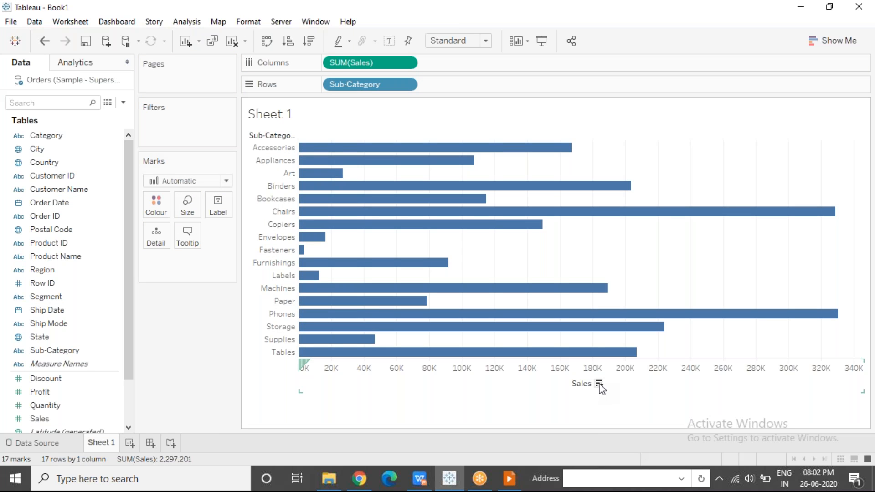
# Sort the sub-categories from the Sales axis in descending and ascending order, and clear that sort
pyautogui.click(599, 384)
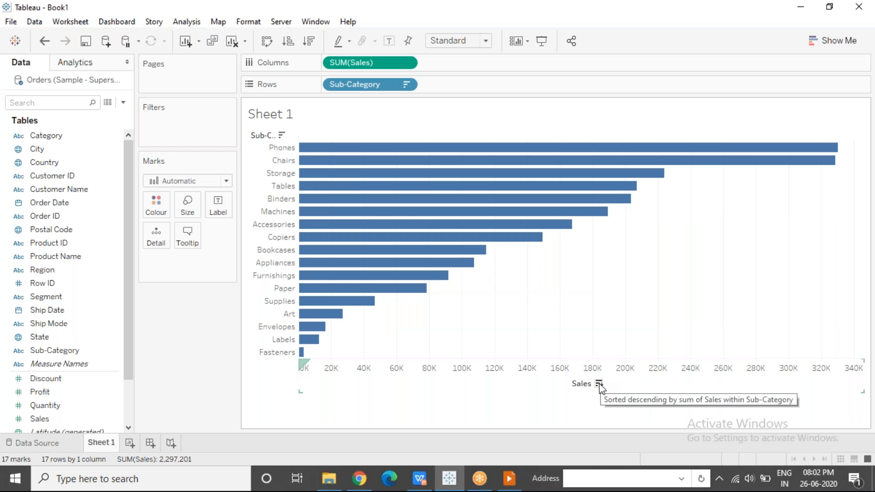
pyautogui.click(599, 384)
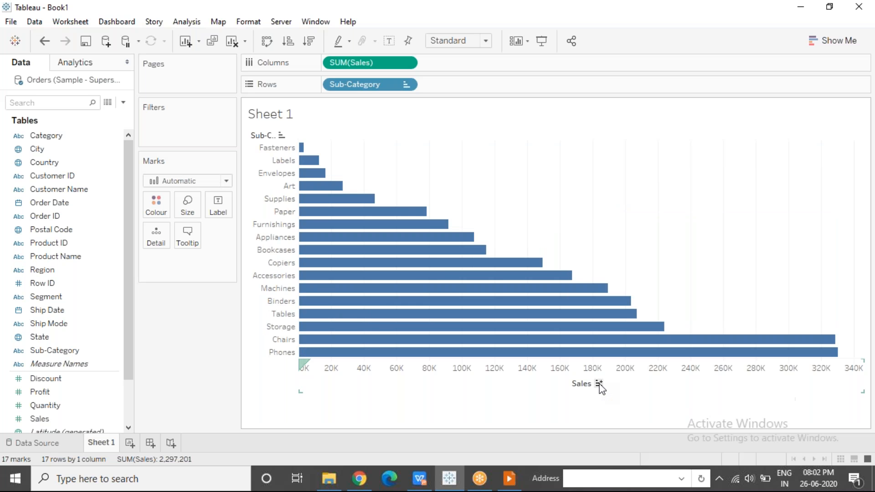
pyautogui.click(599, 384)
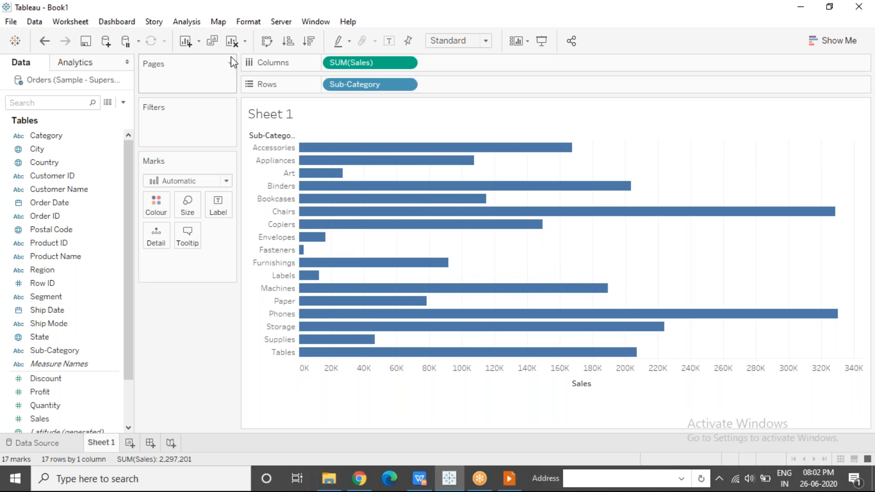
# Apply the quick descending and ascending sorts to the Sales bars, and clear the sort on Sub-Category
pyautogui.click(309, 48)
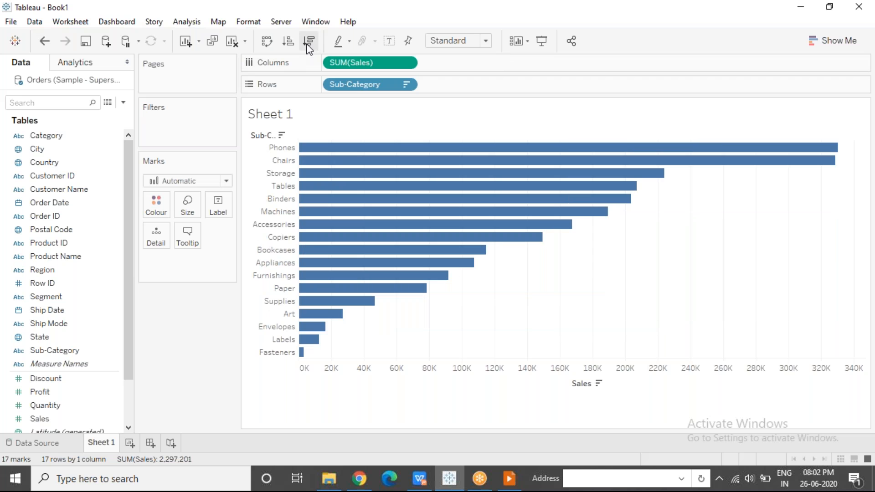
pyautogui.click(287, 42)
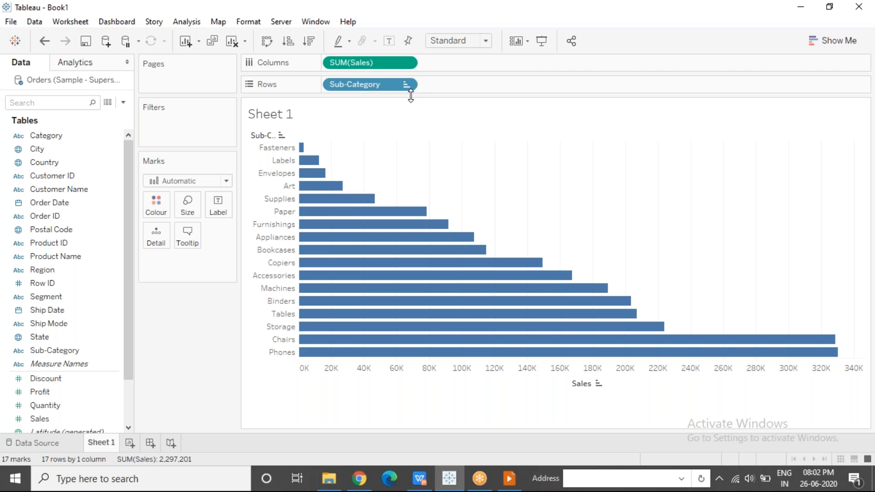
pyautogui.moveTo(312, 180)
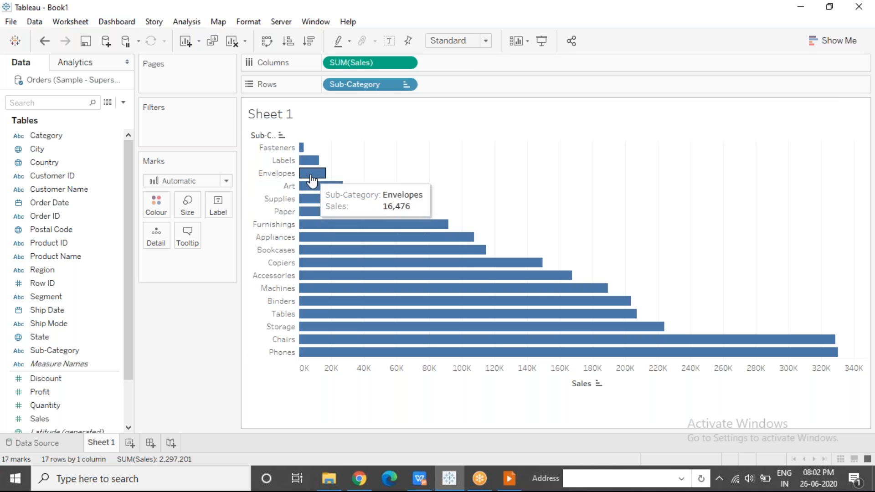
pyautogui.click(406, 85)
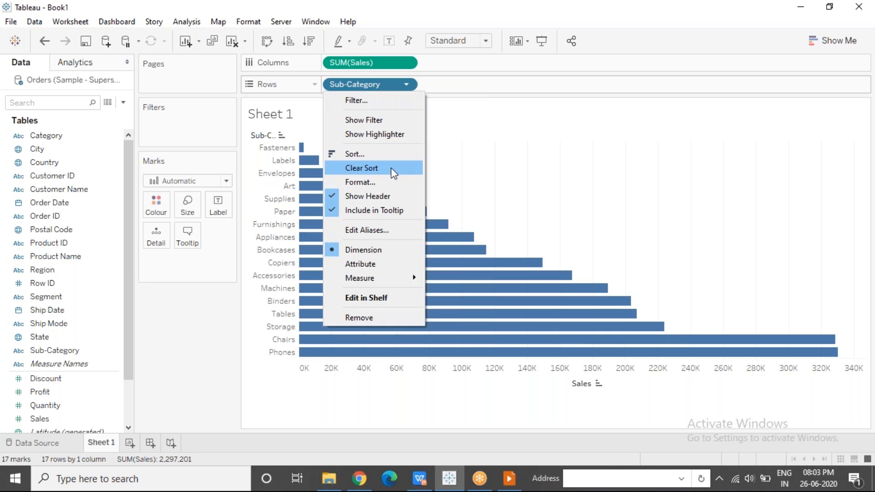
pyautogui.click(393, 169)
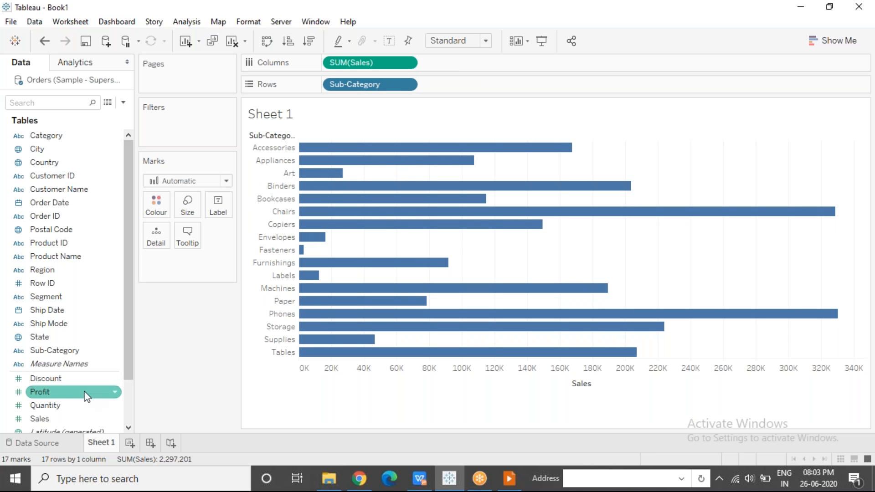
# Colour the bars by Profit and apply the quick descending sort to the sub-categories
pyautogui.moveTo(75, 393); pyautogui.dragTo(157, 196)
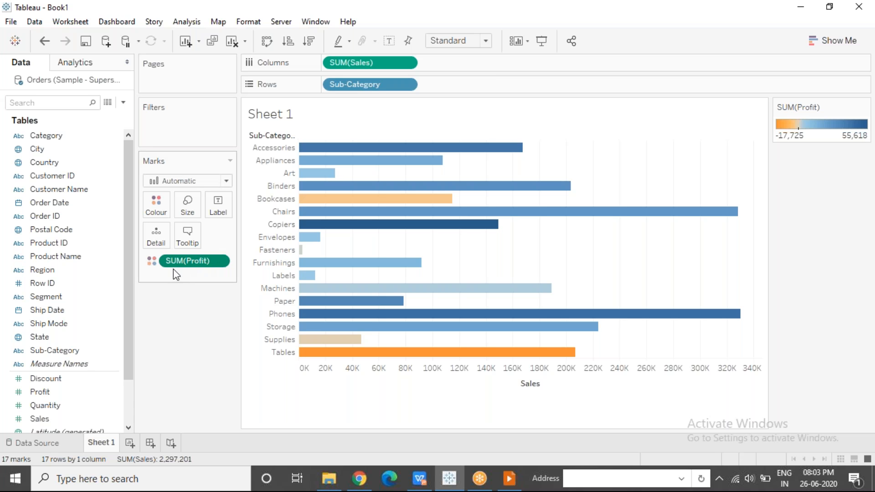
pyautogui.click(309, 42)
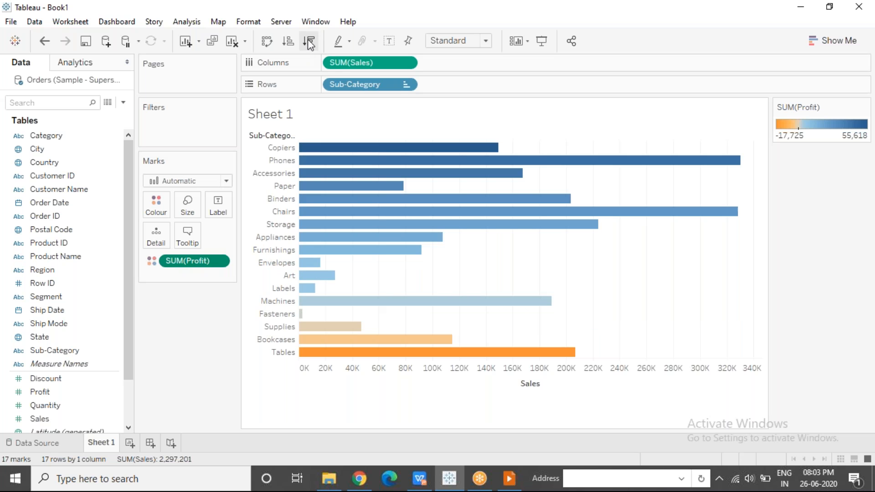
# Remove the Profit colouring from the bars and clear the Sub-Category sort
pyautogui.moveTo(196, 258); pyautogui.dragTo(182, 352)
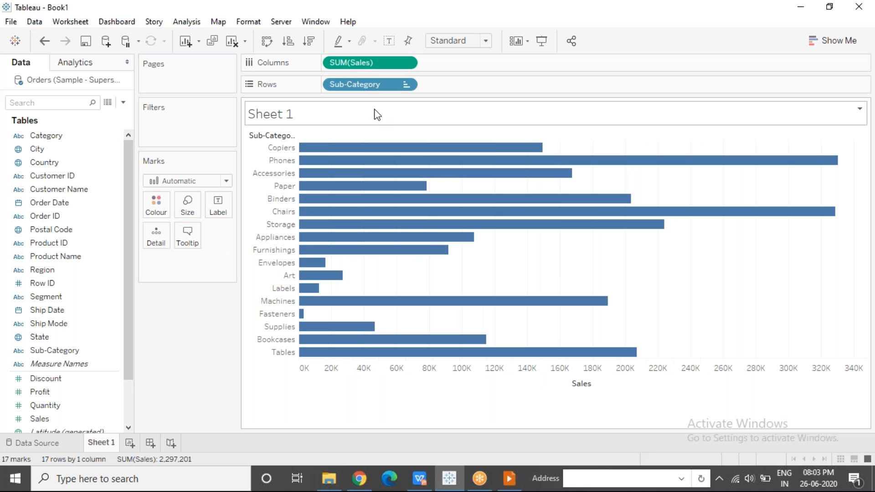
pyautogui.click(407, 85)
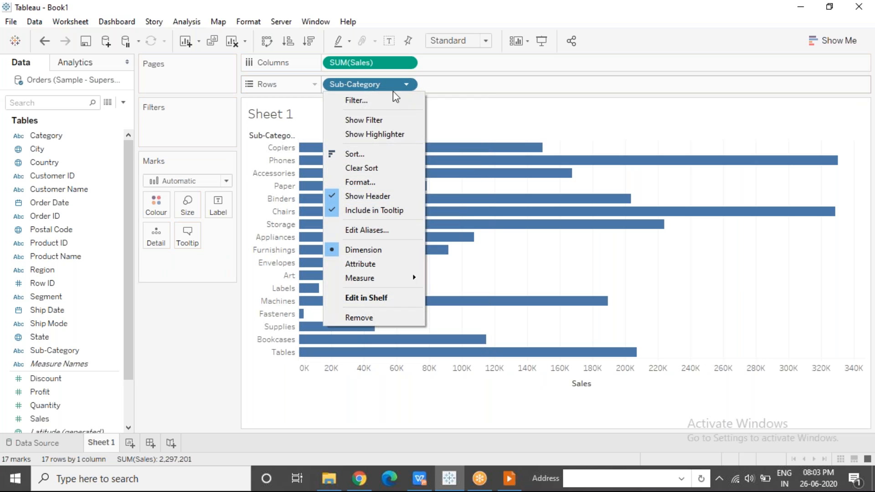
pyautogui.click(368, 168)
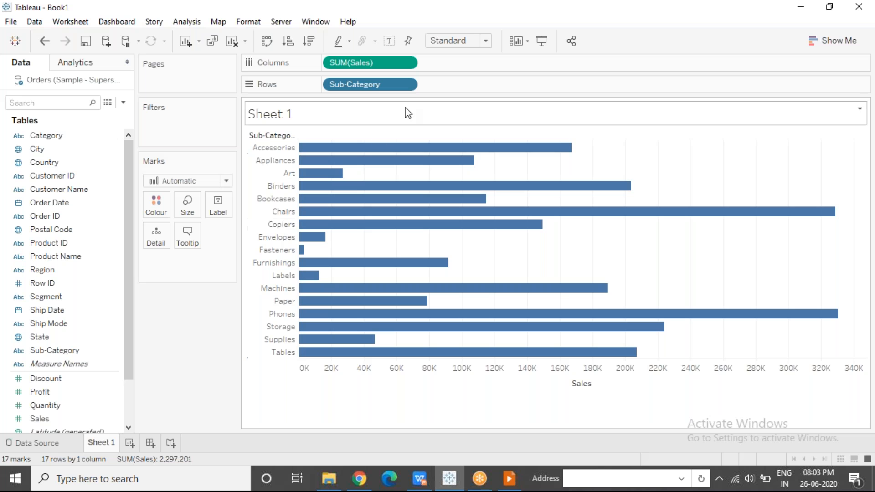
# Sort Sub-Category by the field Profit with Sum aggregation in descending order, and close the sort settings
pyautogui.click(406, 86)
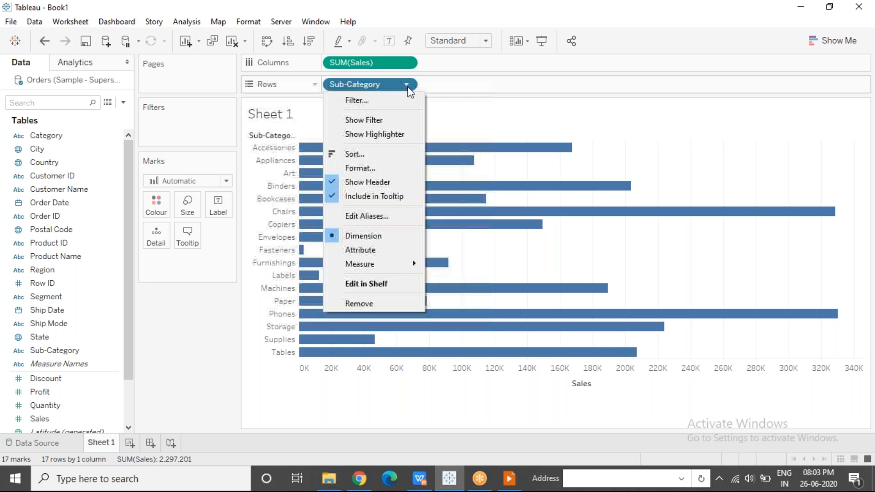
pyautogui.click(398, 154)
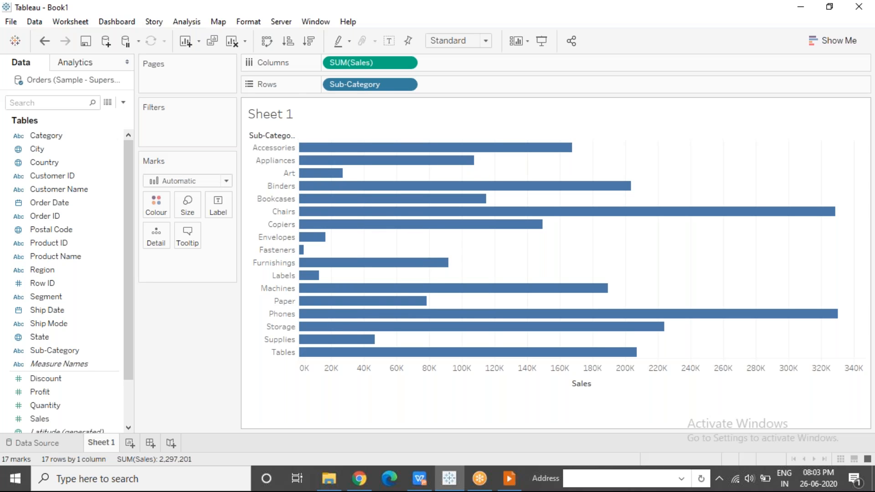
pyautogui.click(414, 200)
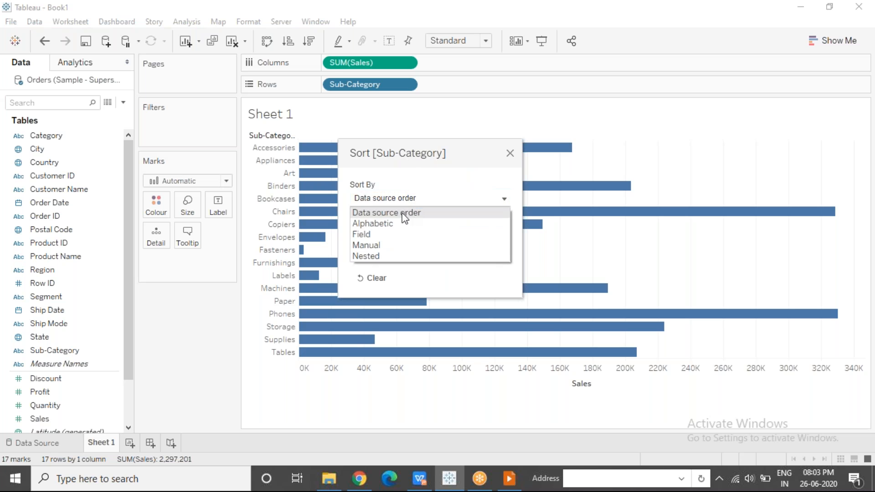
pyautogui.click(373, 235)
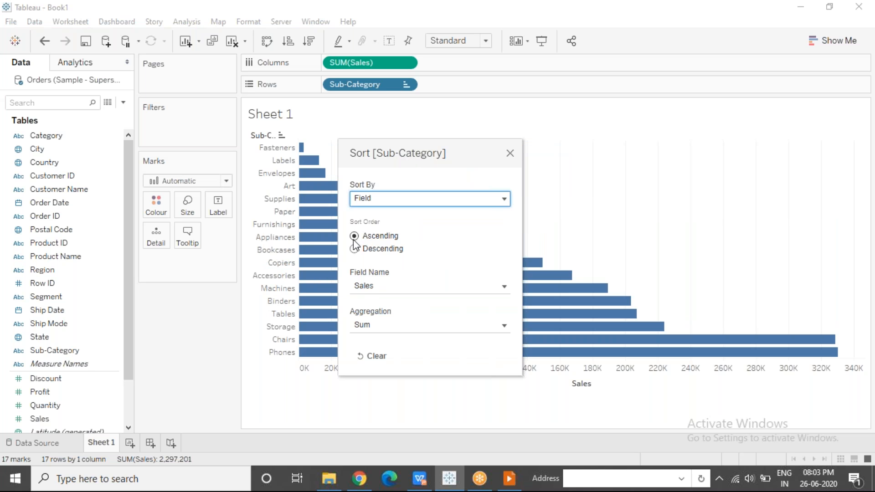
pyautogui.click(375, 288)
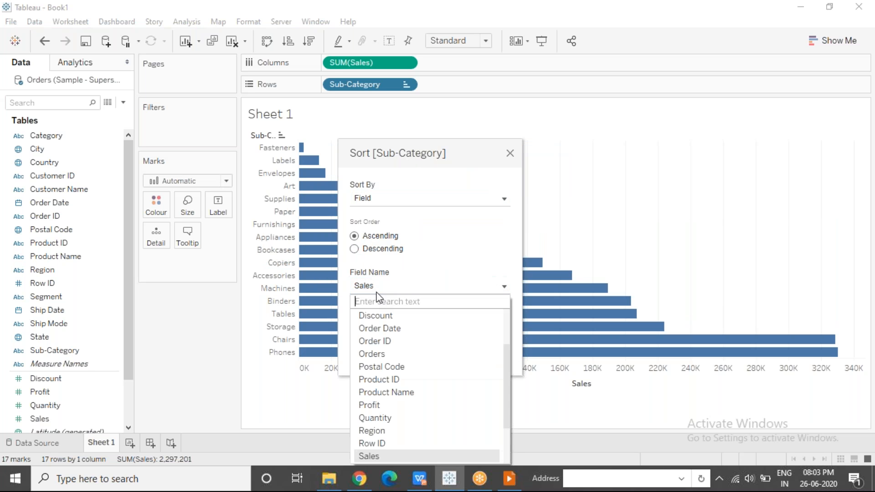
pyautogui.click(403, 406)
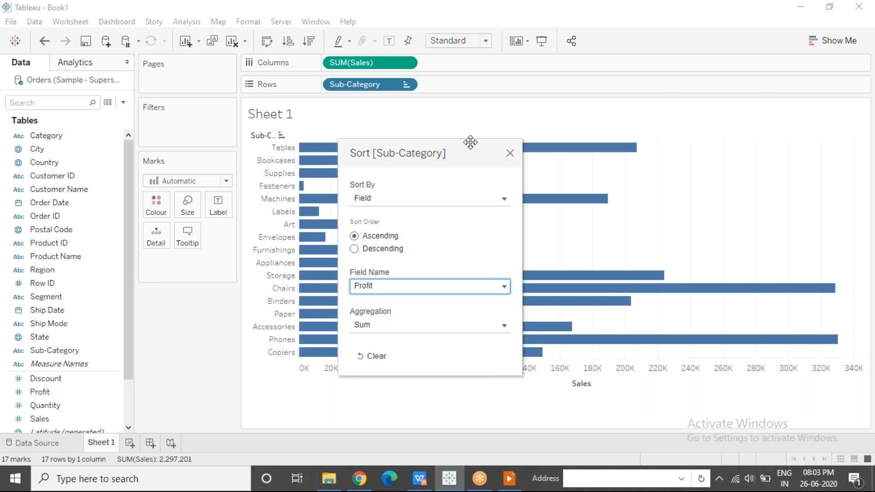
pyautogui.moveTo(450, 148); pyautogui.dragTo(690, 97)
pyautogui.click(595, 199)
pyautogui.click(750, 105)
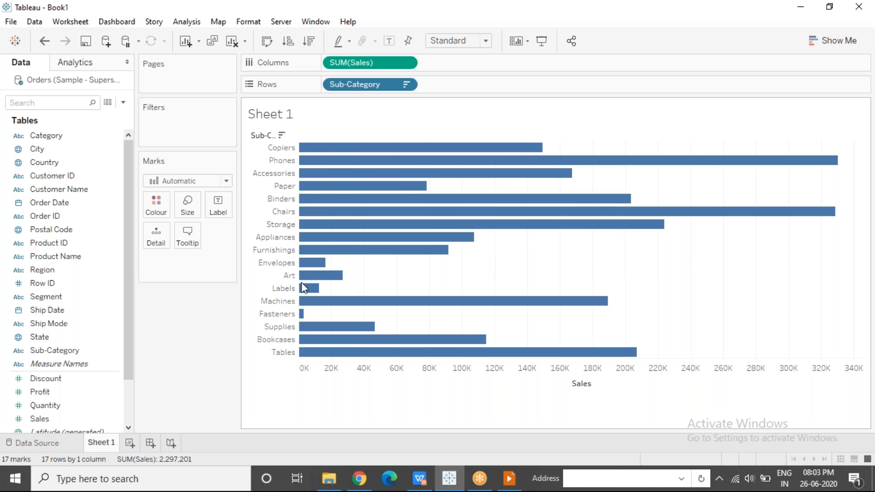
# Show Profit as bar colour and as a second measure on columns to check the sort, and remove it from the view
pyautogui.moveTo(75, 392); pyautogui.dragTo(161, 214)
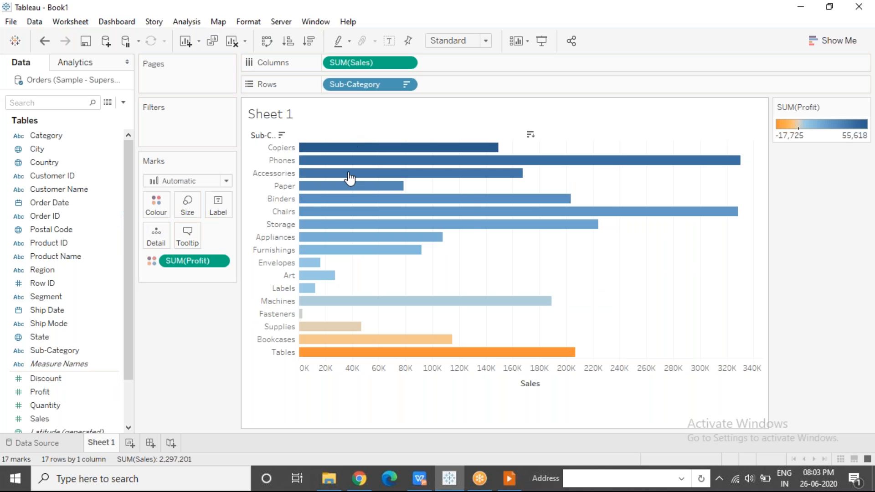
pyautogui.moveTo(178, 272); pyautogui.dragTo(422, 61)
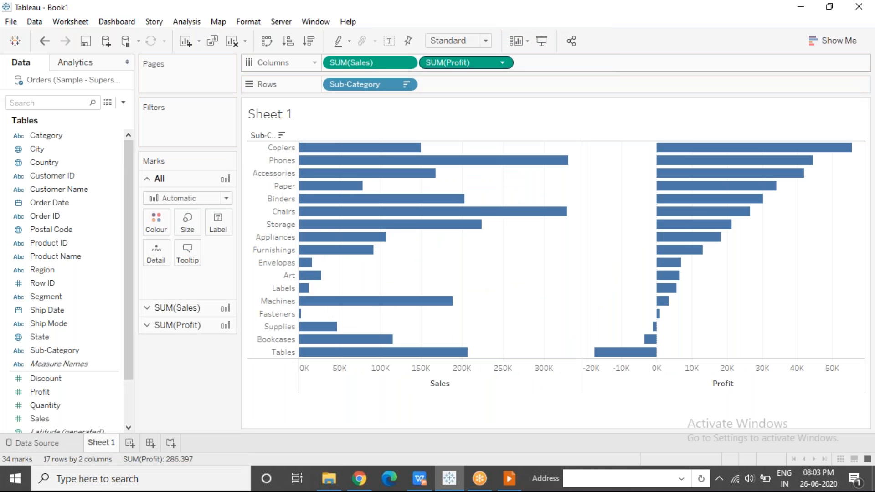
pyautogui.click(614, 25)
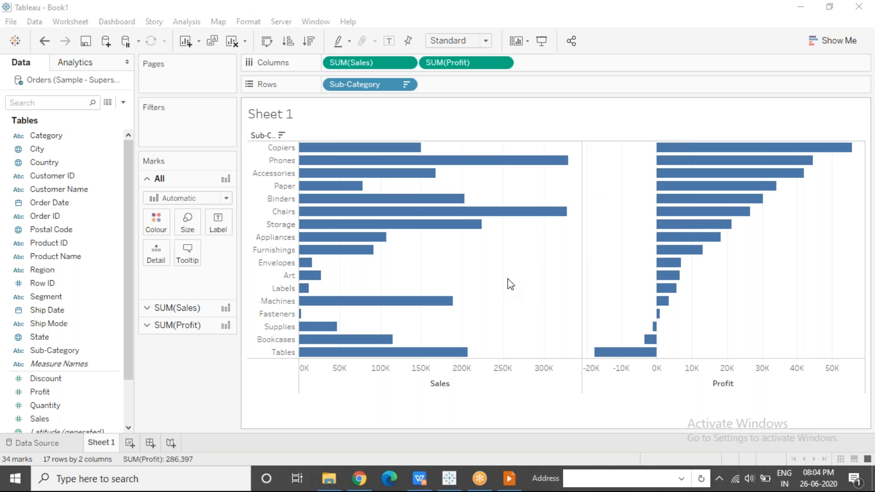
pyautogui.moveTo(432, 65); pyautogui.dragTo(155, 218)
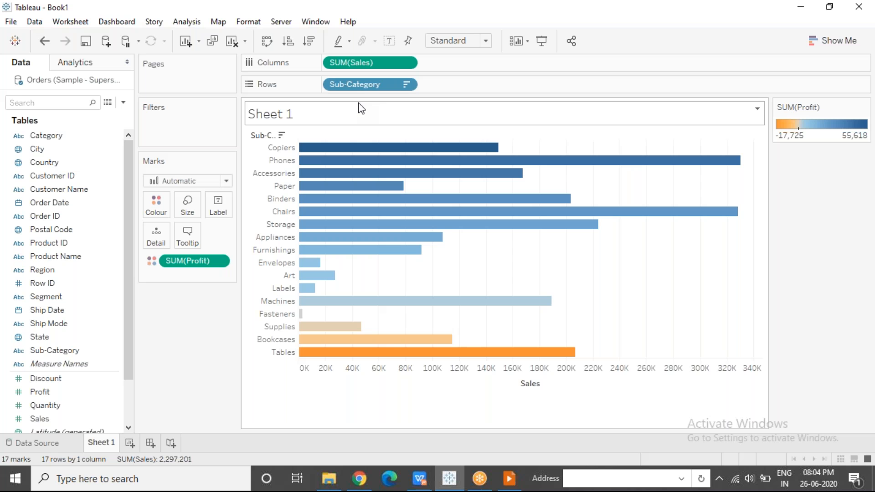
pyautogui.moveTo(192, 261); pyautogui.dragTo(196, 354)
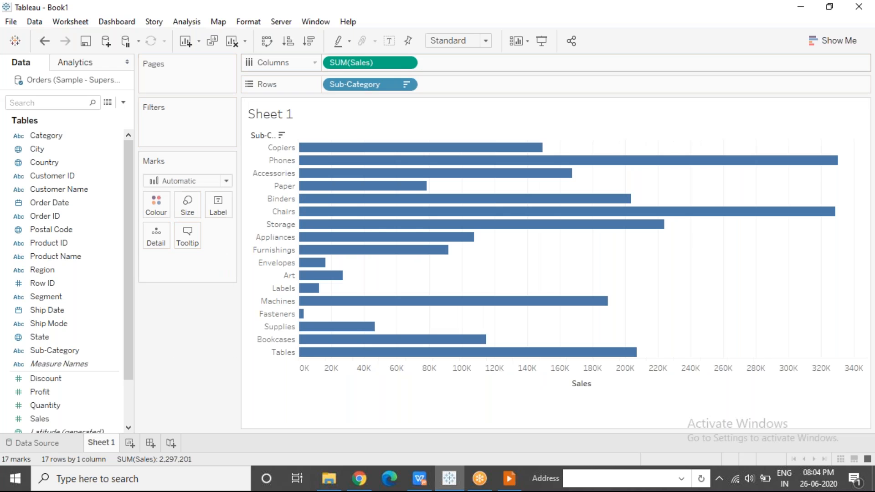
# Clear the Profit-based sort on Sub-Category and apply the quick descending sort by Sales
pyautogui.click(406, 84)
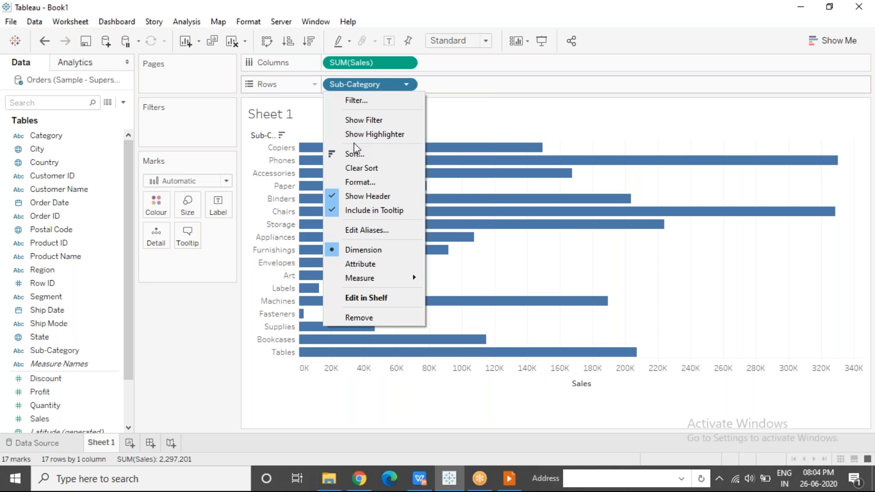
pyautogui.click(361, 169)
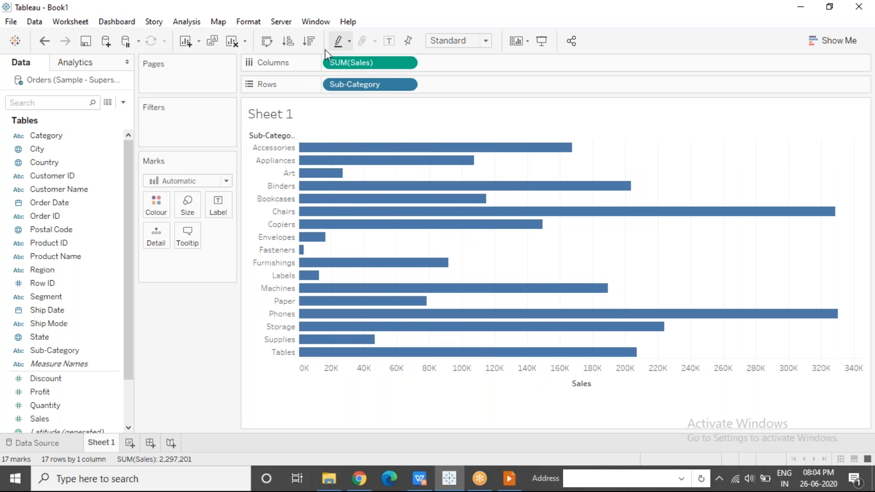
pyautogui.click(309, 42)
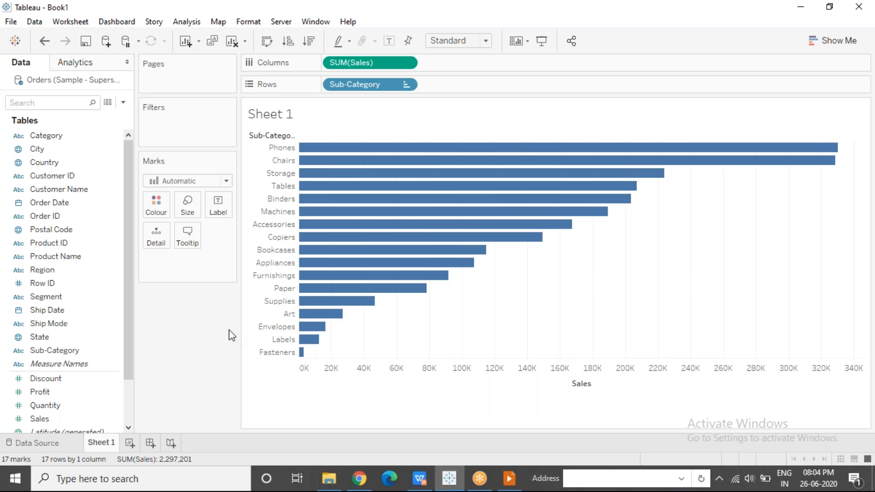
# Try breaking the sorted bars down by Order Date year before Sub-Category, and take the year off the rows
pyautogui.moveTo(54, 201); pyautogui.dragTo(324, 84)
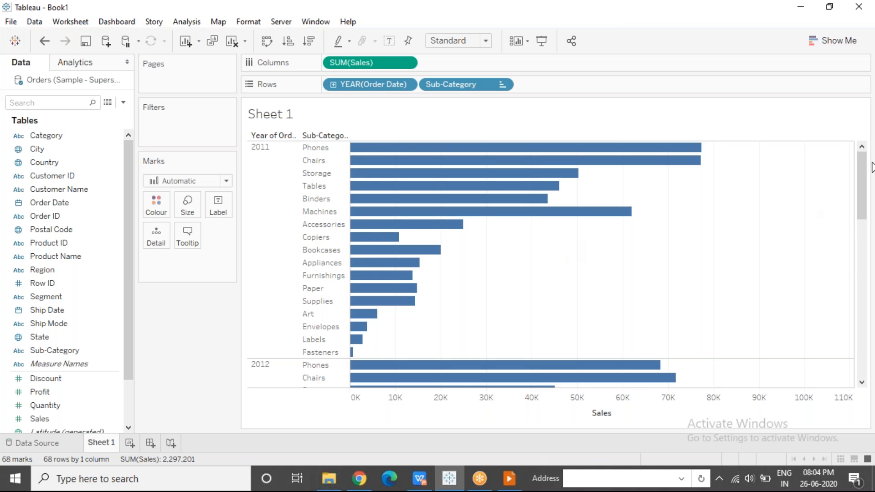
pyautogui.moveTo(859, 163); pyautogui.dragTo(860, 187)
pyautogui.moveTo(356, 86); pyautogui.dragTo(165, 370)
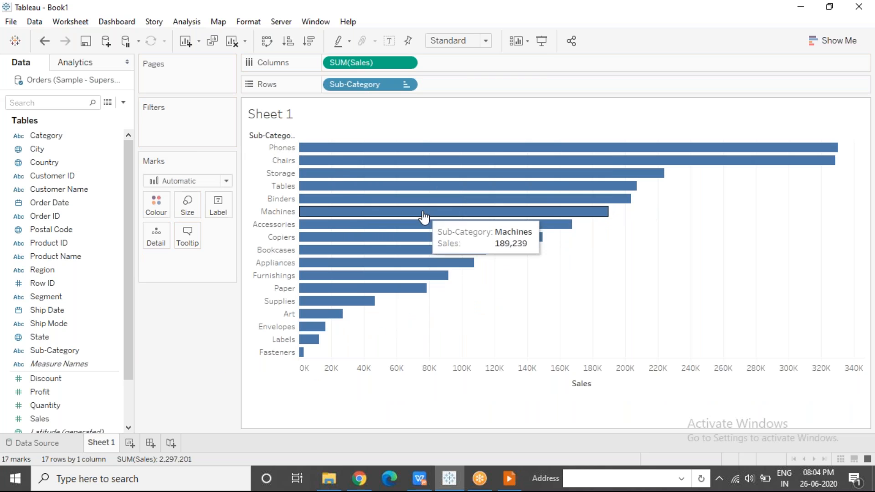
# Place the Order Date year before Sub-Category on rows, and select the 2011 and 2012 groups to compare their bar order
pyautogui.moveTo(78, 202); pyautogui.dragTo(334, 89)
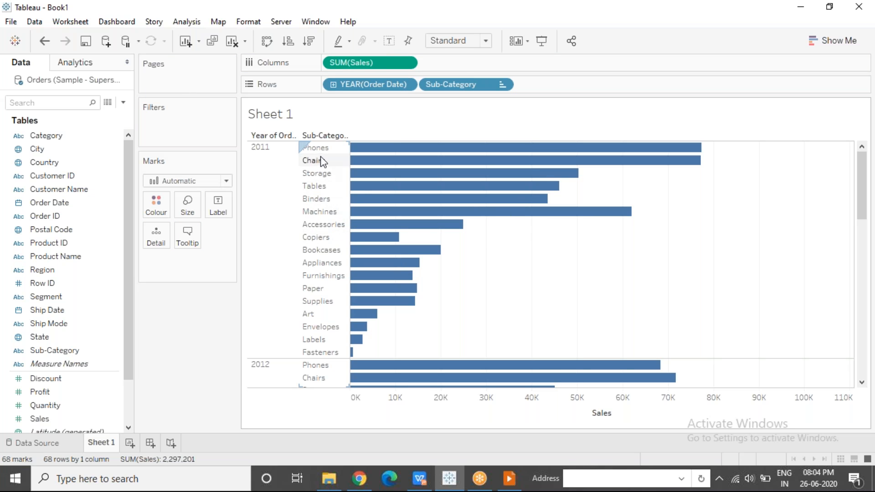
pyautogui.click(259, 191)
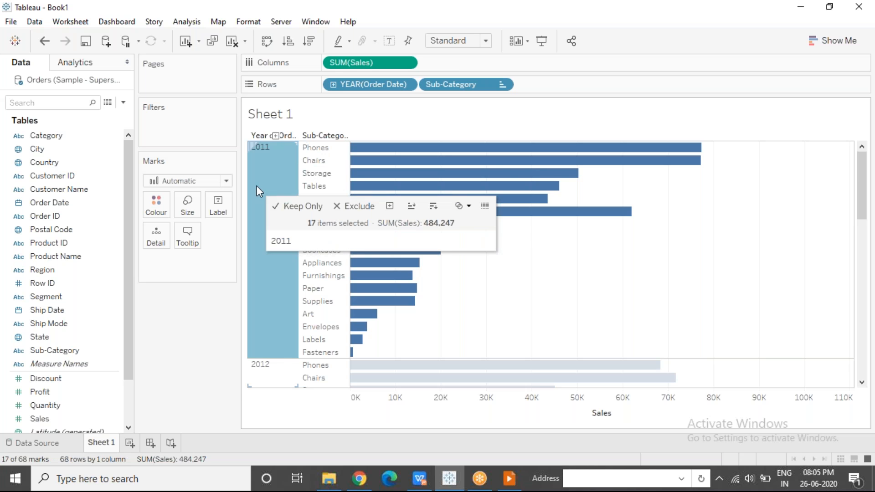
pyautogui.moveTo(861, 169); pyautogui.dragTo(864, 216)
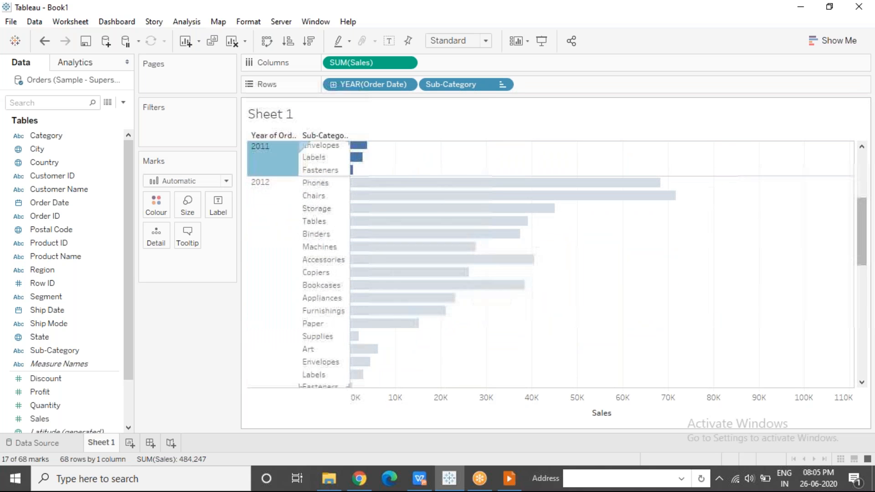
pyautogui.moveTo(286, 219); pyautogui.dragTo(326, 196)
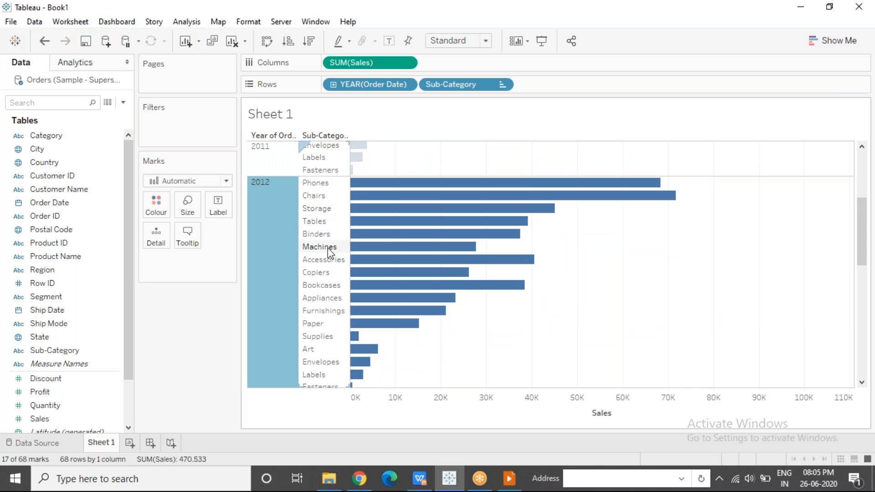
# Compare the Sub-Category bar order across the Order Date years, highlighting the 2011 group and clearing the selection
pyautogui.moveTo(861, 219); pyautogui.dragTo(860, 268)
pyautogui.click(683, 303)
pyautogui.moveTo(860, 274); pyautogui.dragTo(862, 203)
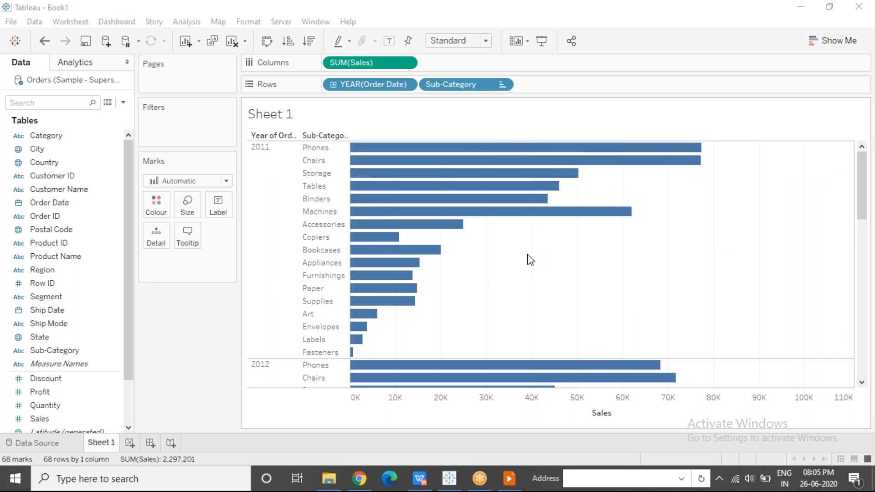
pyautogui.click(281, 181)
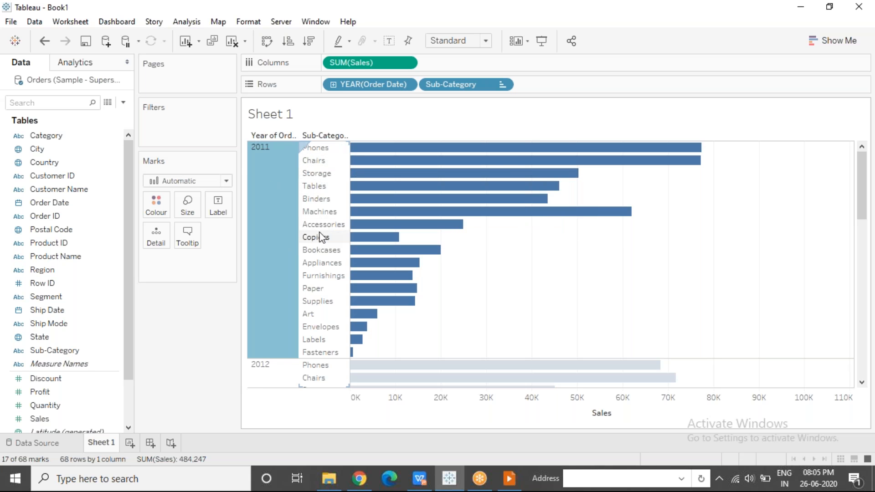
pyautogui.click(512, 268)
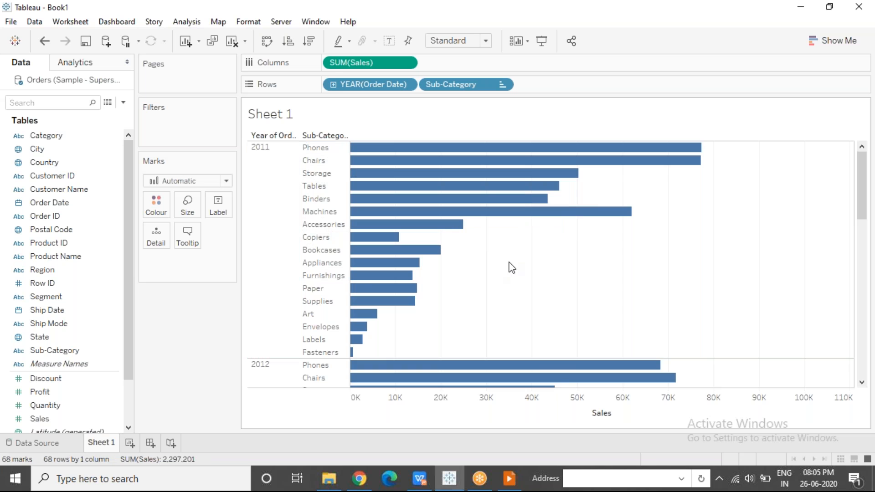
# Change the Sub-Category sort to Nested, descending by the sum of Sales
pyautogui.moveTo(506, 169)
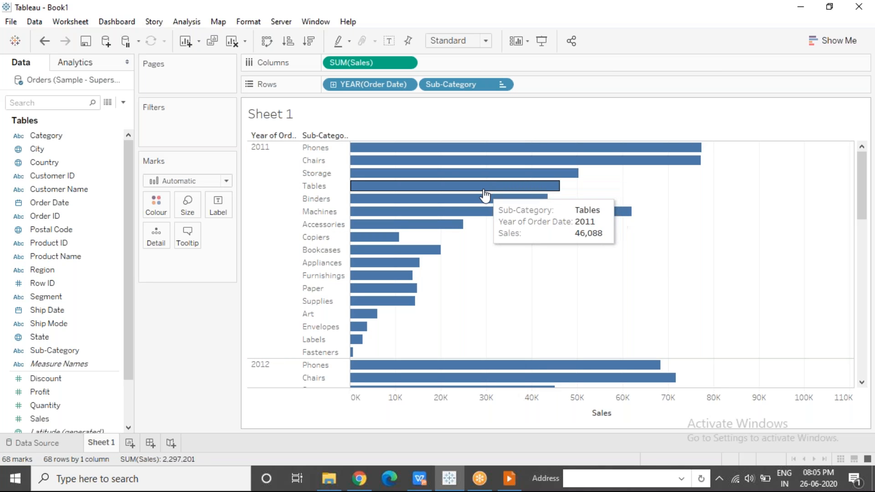
pyautogui.click(502, 84)
pyautogui.click(479, 155)
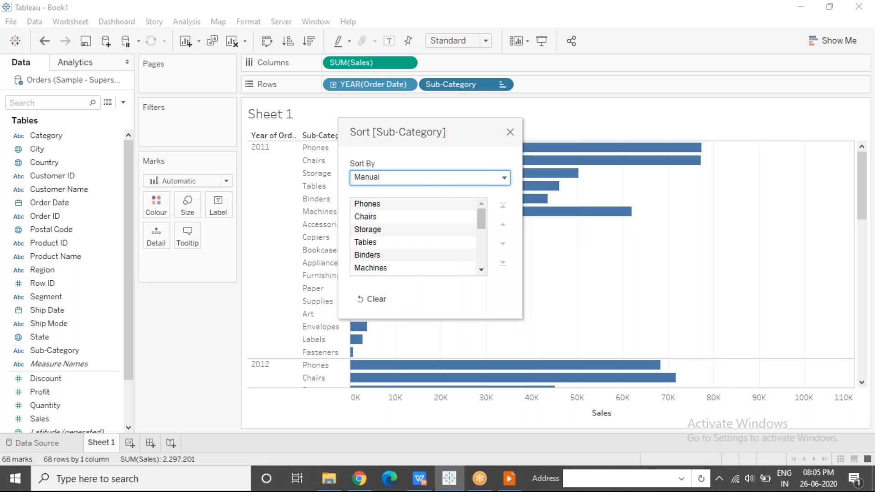
pyautogui.click(421, 179)
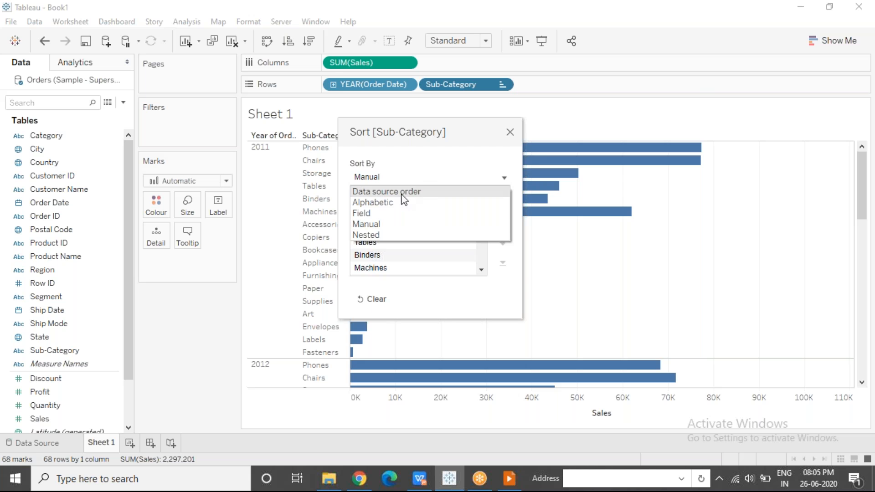
pyautogui.click(375, 235)
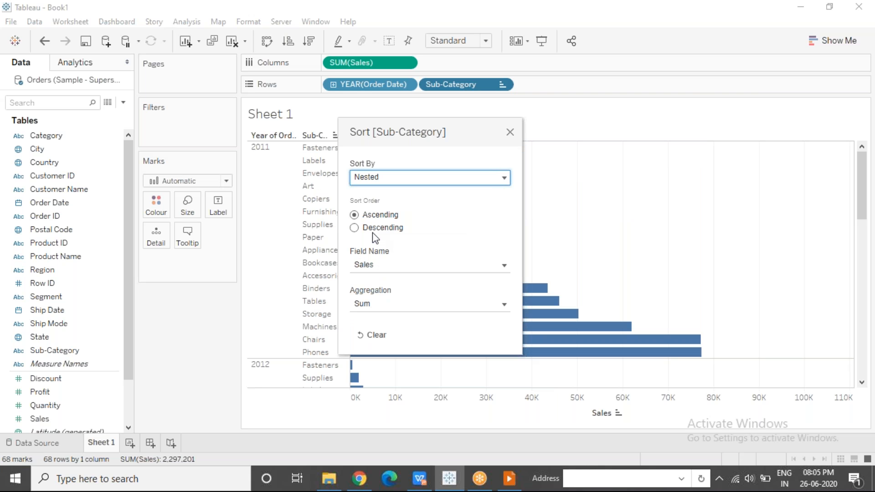
pyautogui.click(354, 228)
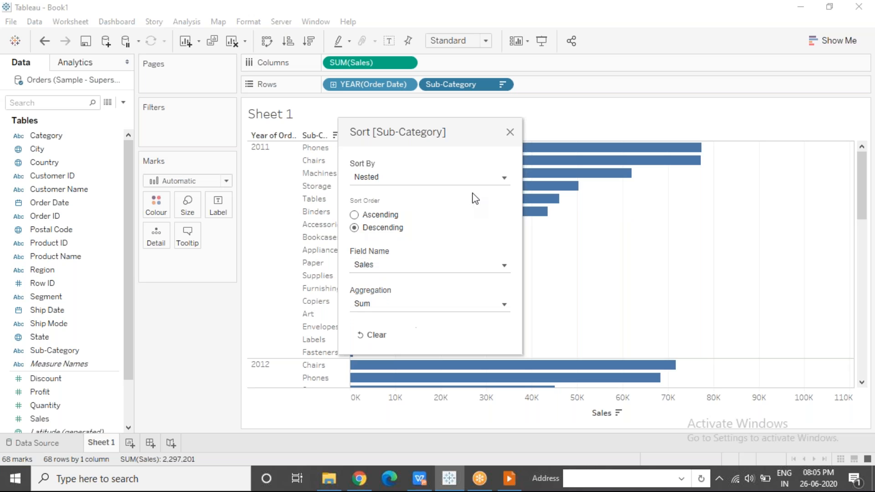
pyautogui.click(510, 132)
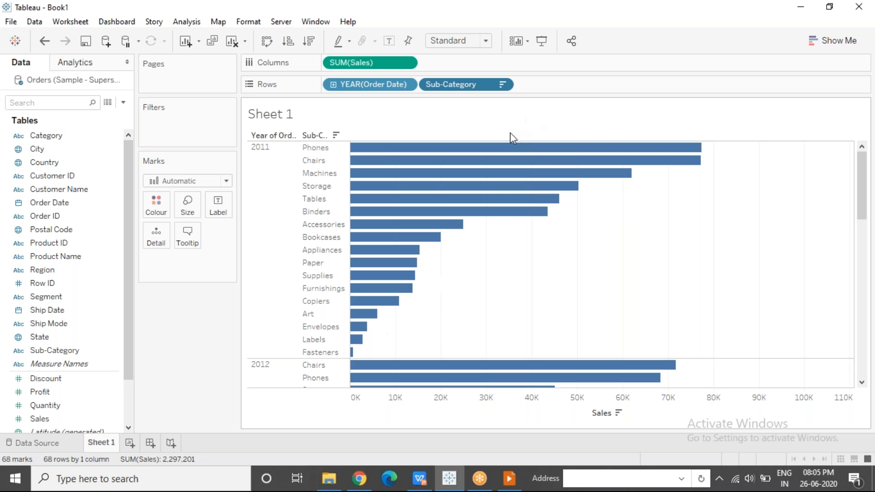
# Highlight the 2011 group and compare its bar order with 2012 under the nested sort
pyautogui.click(273, 193)
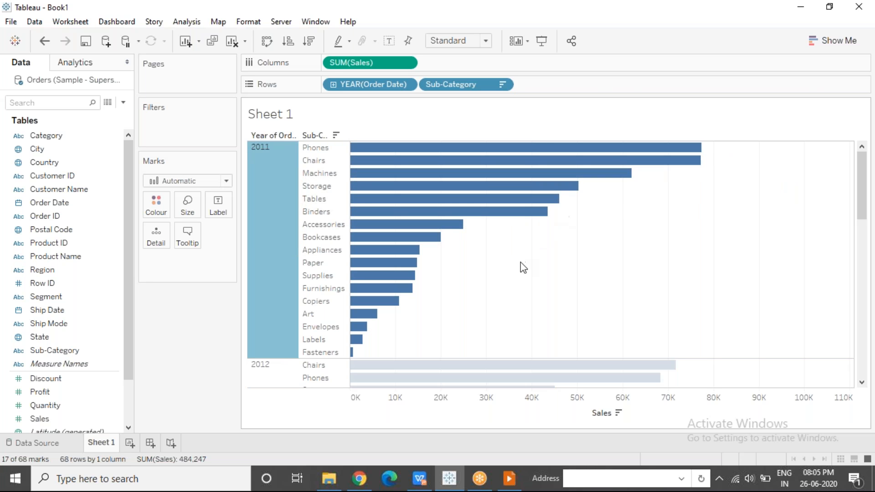
pyautogui.moveTo(865, 181); pyautogui.dragTo(863, 223)
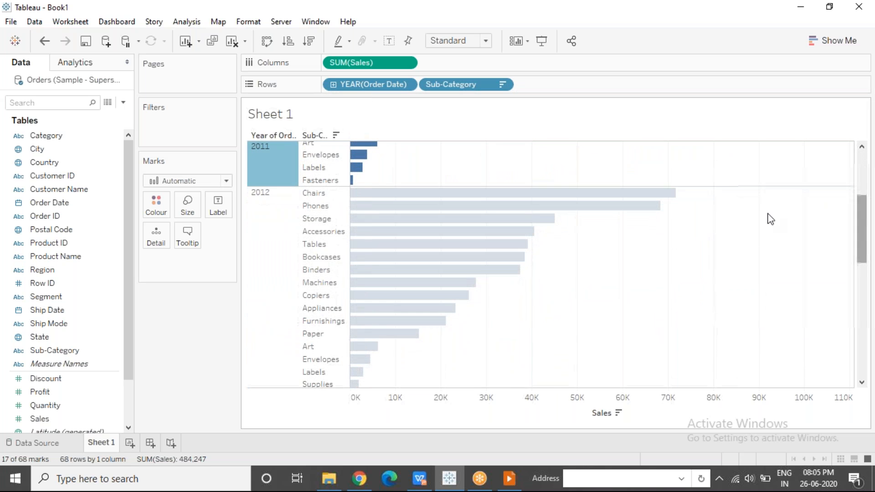
pyautogui.click(710, 235)
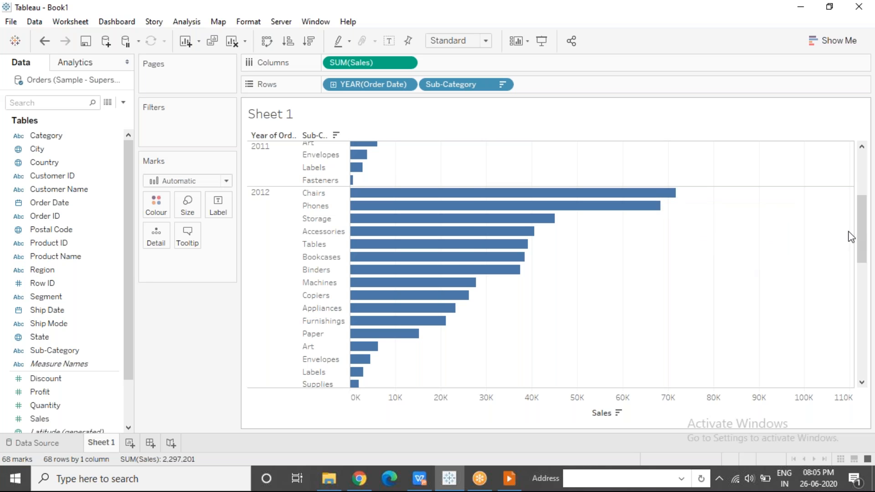
pyautogui.moveTo(862, 233); pyautogui.dragTo(860, 147)
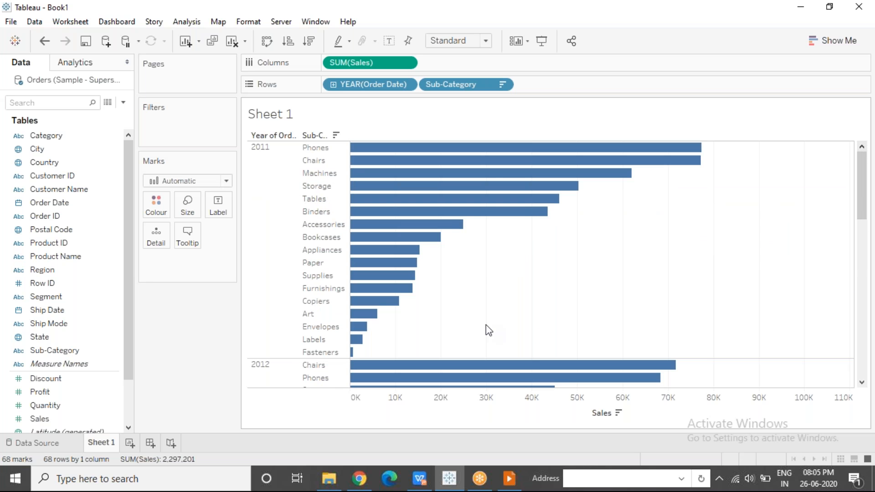
# Remove the Order Date year from the rows and clear the sort on Sub-Category
pyautogui.click(363, 85)
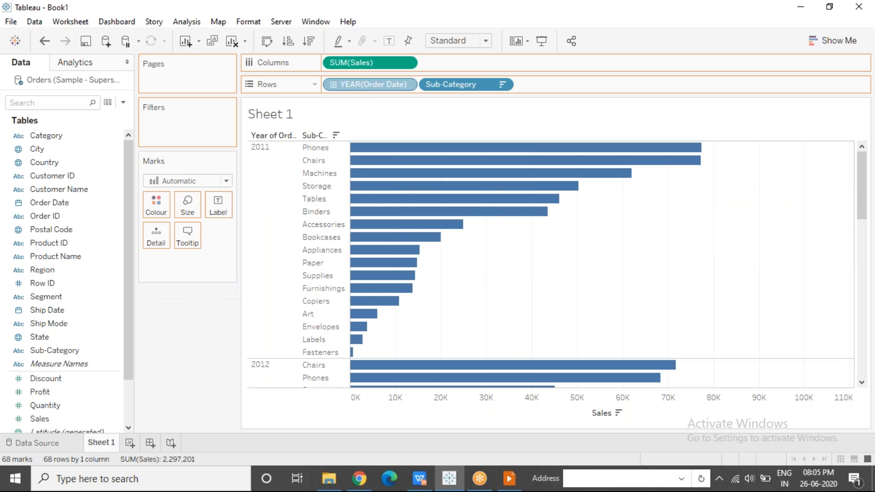
pyautogui.press('Delete')
pyautogui.click(406, 85)
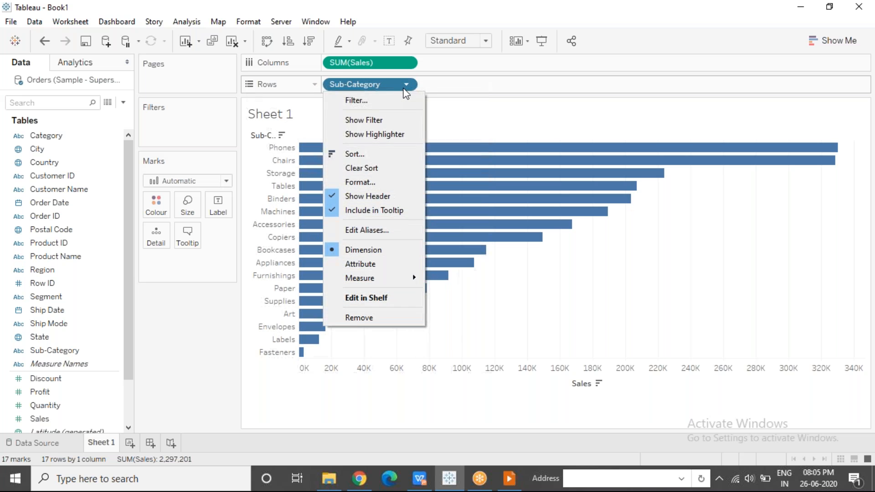
pyautogui.click(365, 166)
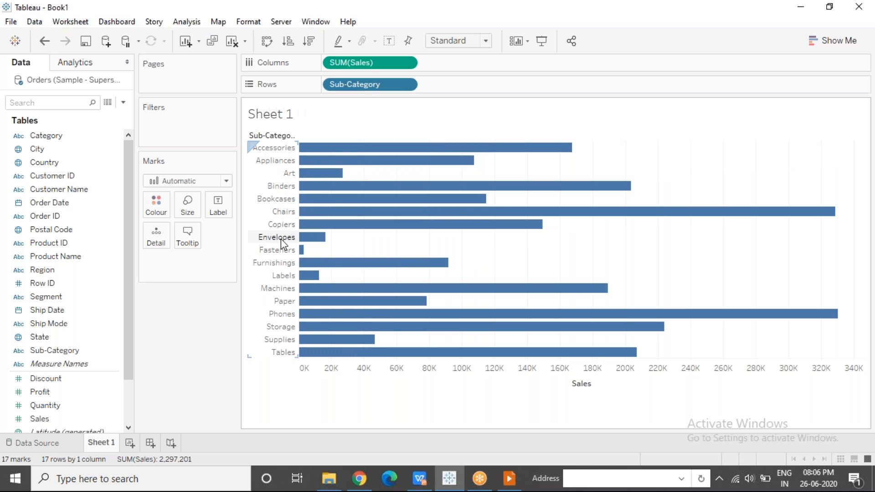
# Manually reorder the chart by moving Envelopes and Phones up to directly below Accessories
pyautogui.moveTo(282, 240); pyautogui.dragTo(274, 152)
pyautogui.moveTo(278, 313); pyautogui.dragTo(265, 167)
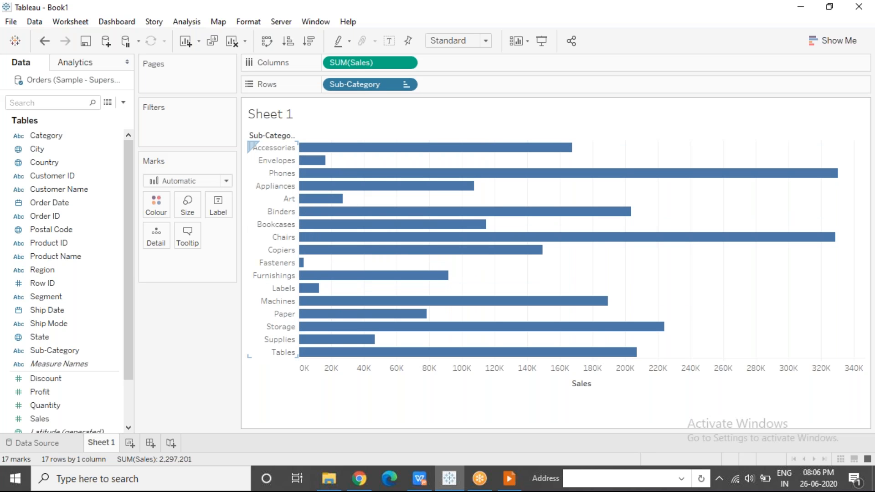
# Colour the bars by Category and add Category before Sub-Category on the rows
pyautogui.moveTo(64, 131); pyautogui.dragTo(157, 207)
pyautogui.click(804, 127)
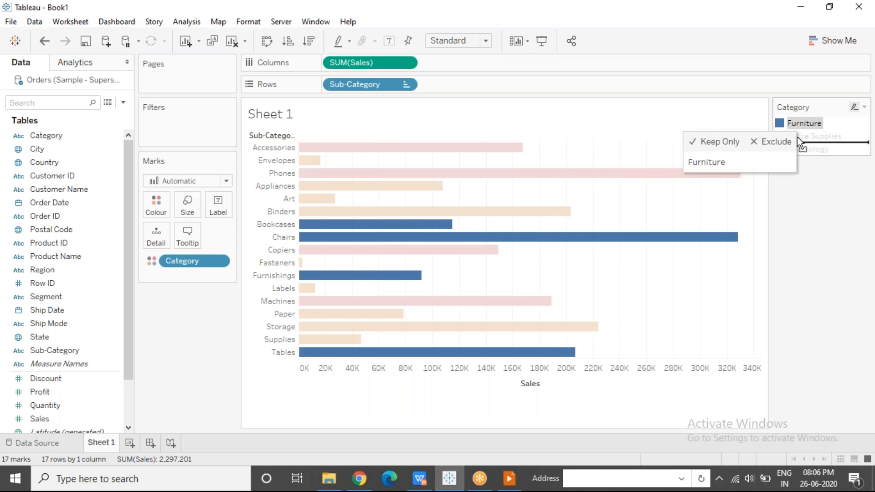
pyautogui.moveTo(806, 141)
pyautogui.mouseDown()
pyautogui.moveTo(793, 133)
pyautogui.moveTo(807, 141)
pyautogui.mouseUp()
pyautogui.moveTo(46, 135); pyautogui.dragTo(338, 83)
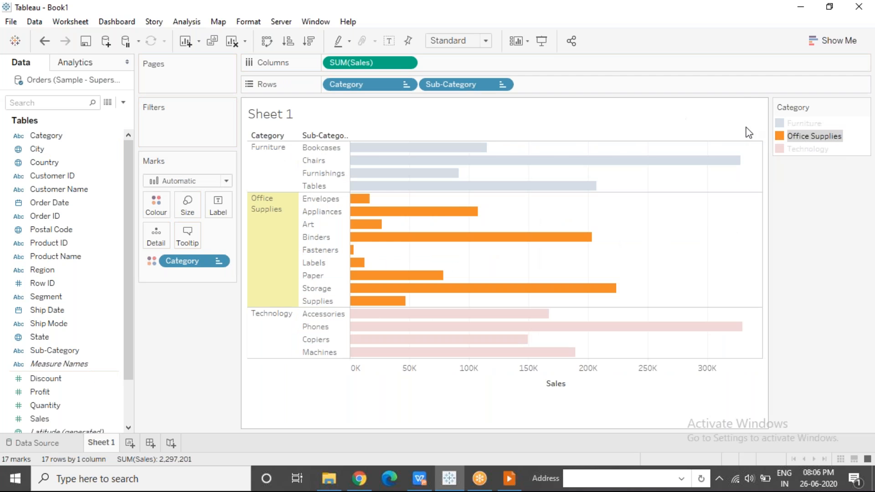
# Manually reorder the categories as Technology, Office Supplies, Furniture, and rearrange the sub-categories so Copiers comes before Phones
pyautogui.moveTo(803, 123); pyautogui.dragTo(800, 141)
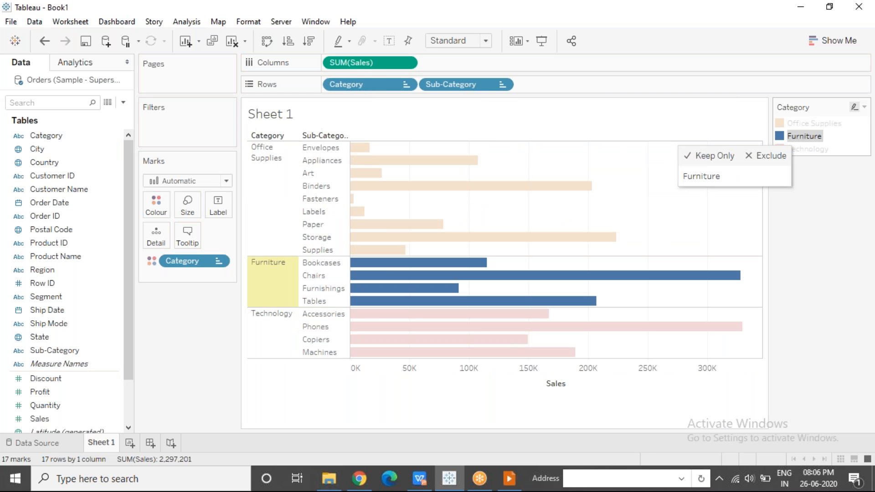
pyautogui.moveTo(336, 333); pyautogui.dragTo(320, 314)
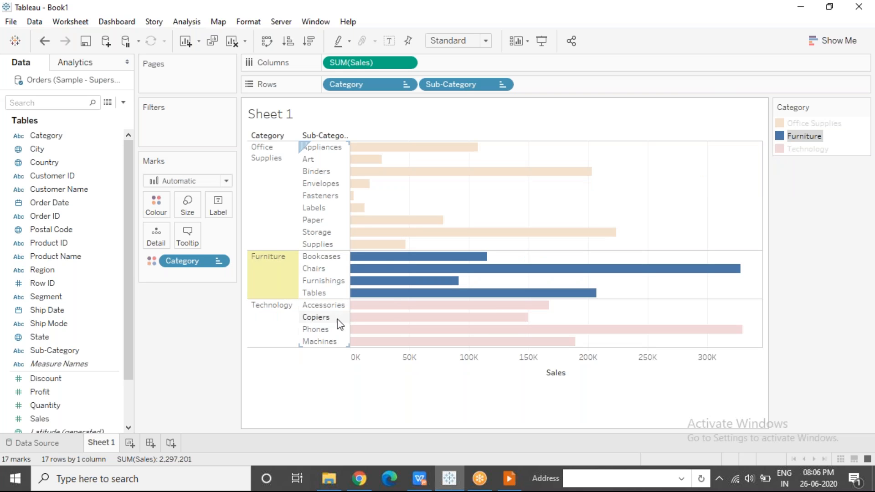
pyautogui.click(264, 315)
pyautogui.moveTo(264, 316); pyautogui.dragTo(257, 162)
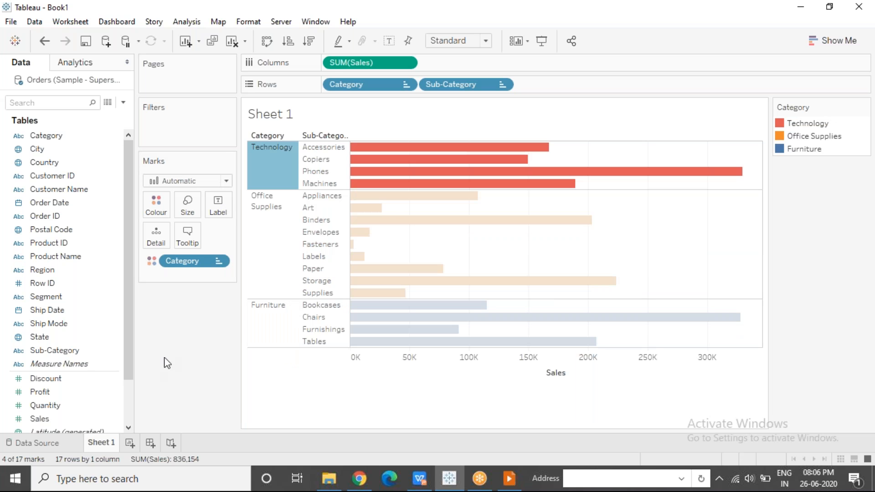
pyautogui.press('Escape')
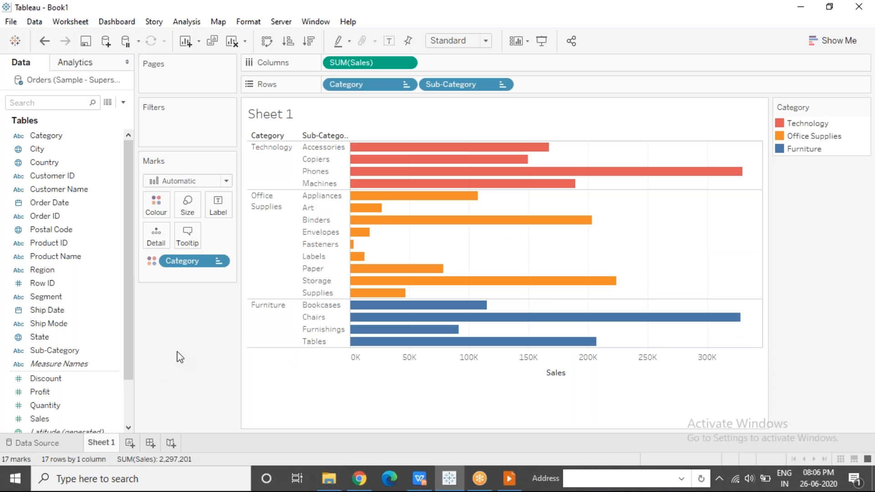
pyautogui.click(610, 21)
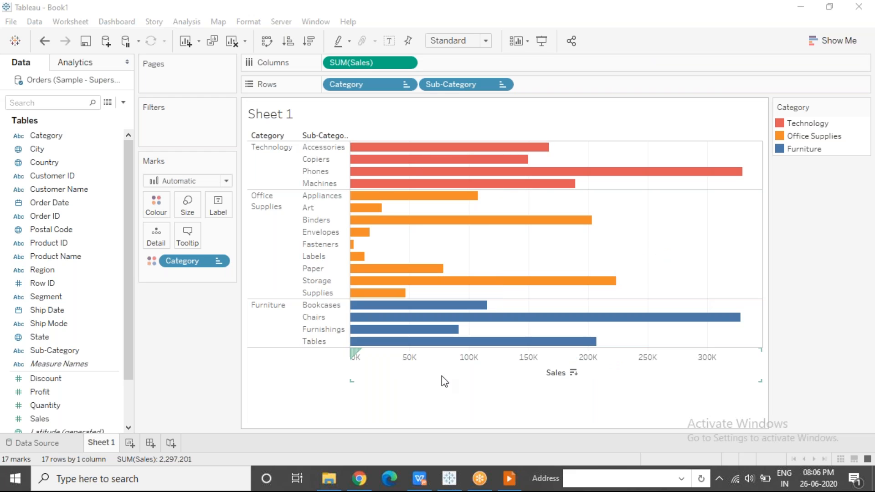
# Create a new worksheet and place Sub-Category on the rows
pyautogui.click(129, 442)
pyautogui.moveTo(58, 351); pyautogui.dragTo(361, 83)
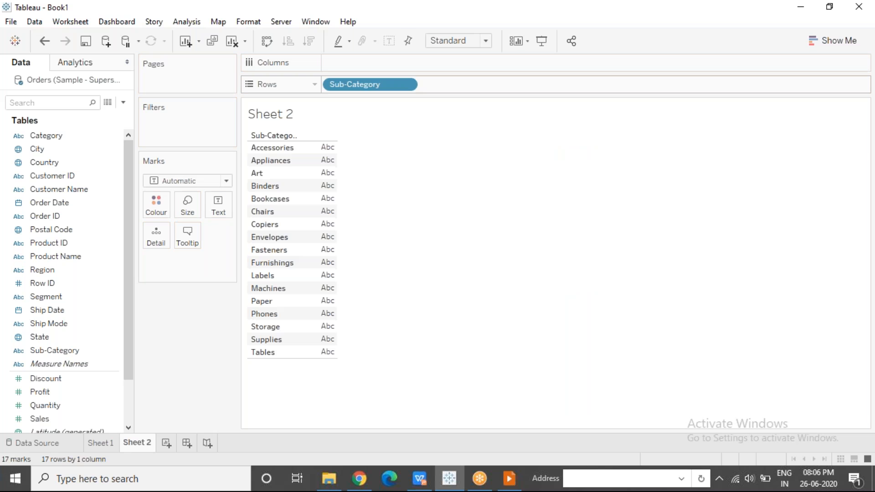
# Go to the data source page and view the data source filter settings without adding a filter
pyautogui.click(40, 444)
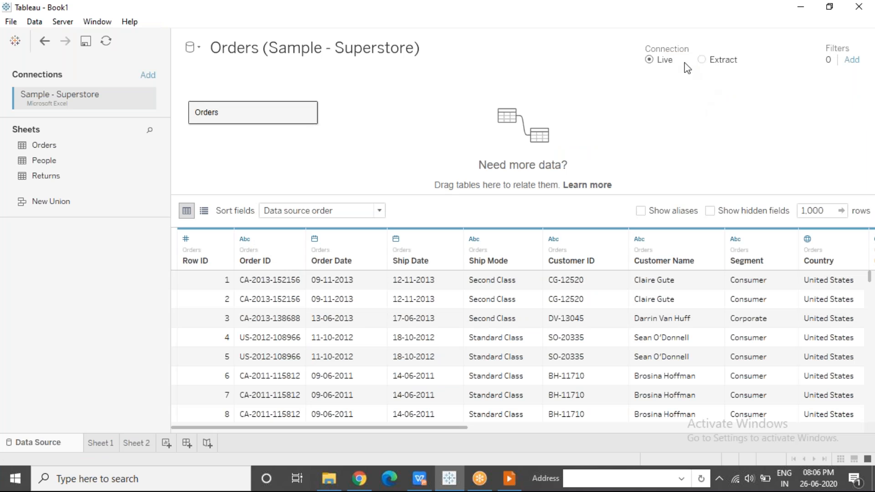
pyautogui.click(852, 60)
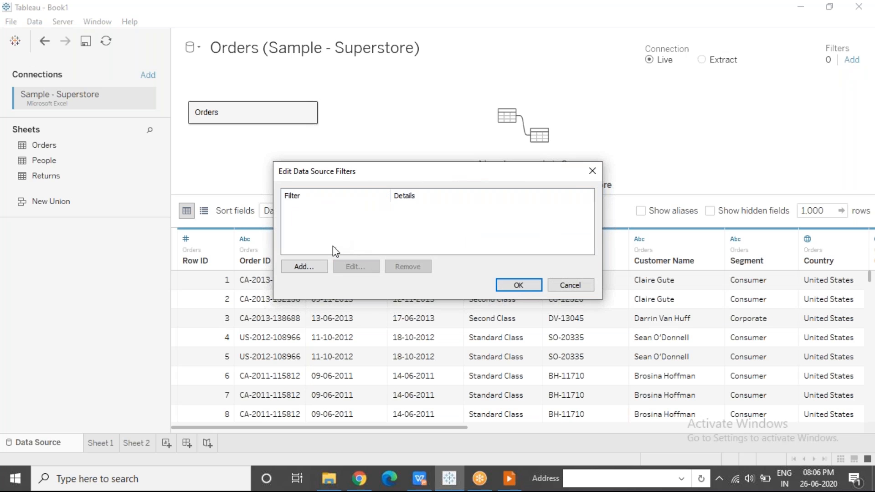
pyautogui.click(593, 171)
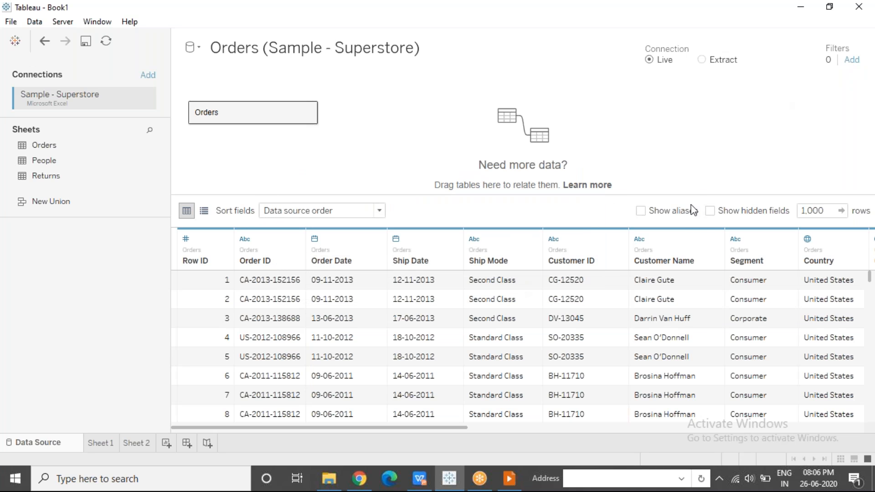
# Try switching the connection to Extract, look at the extract settings, and cancel saving the extract file
pyautogui.click(702, 60)
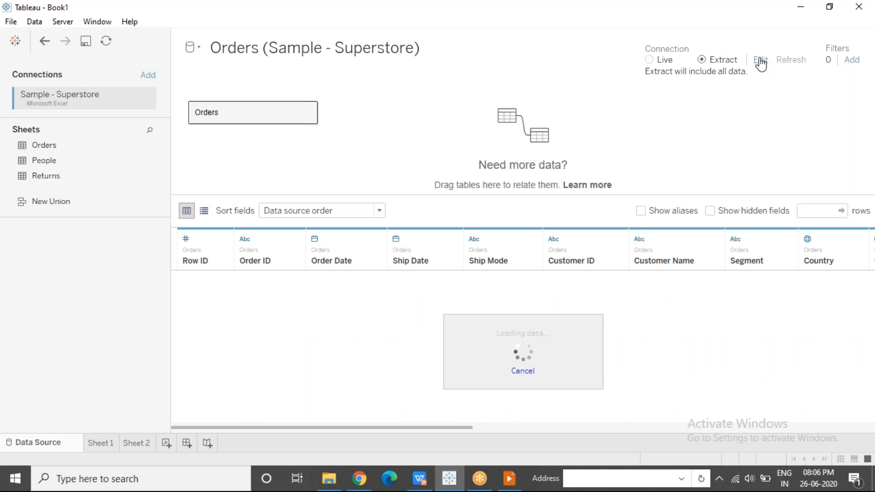
pyautogui.click(761, 61)
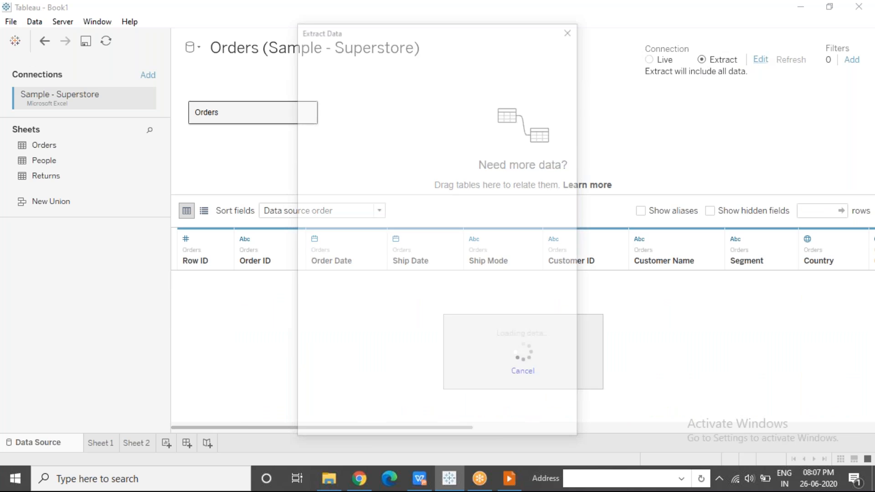
pyautogui.click(570, 30)
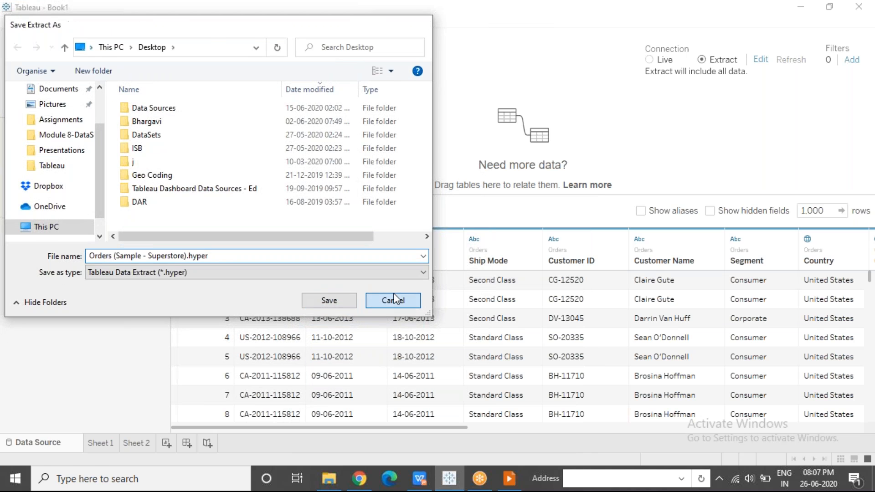
pyautogui.click(393, 300)
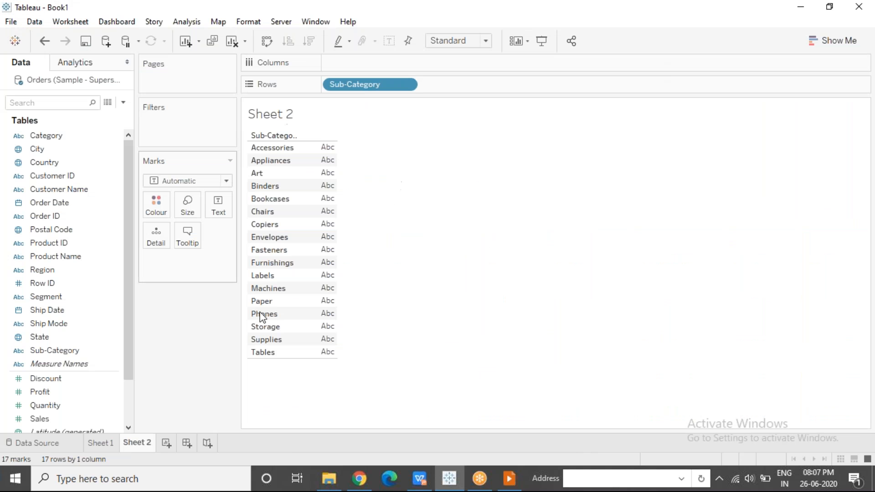
# Add Profit to the columns of Sheet 2 to chart it by Sub-Category
pyautogui.click(58, 394)
pyautogui.moveTo(57, 396); pyautogui.dragTo(353, 64)
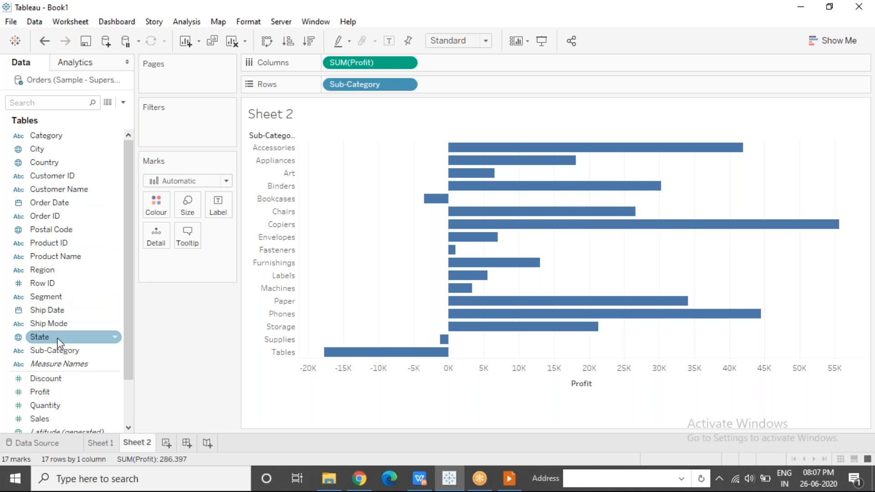
# Add Sub-Category to the filters and look through the filter's general list and wildcard options
pyautogui.click(40, 352)
pyautogui.moveTo(50, 341); pyautogui.dragTo(155, 130)
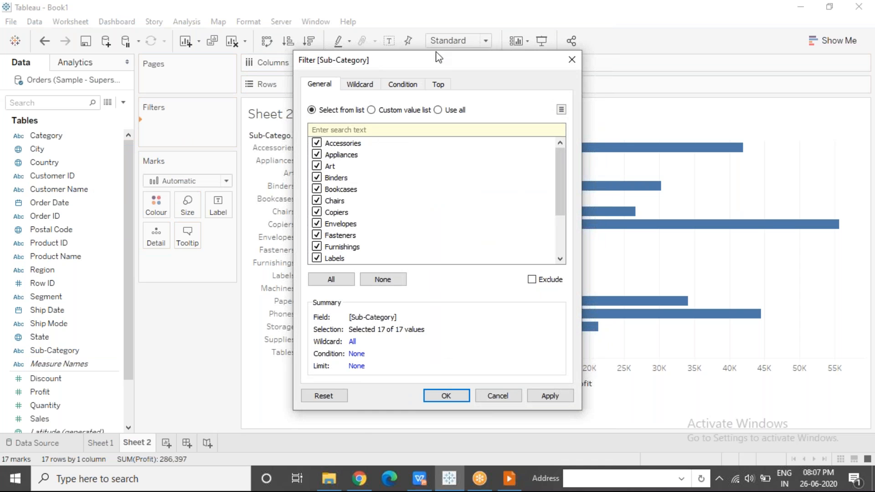
pyautogui.moveTo(445, 61); pyautogui.dragTo(714, 80)
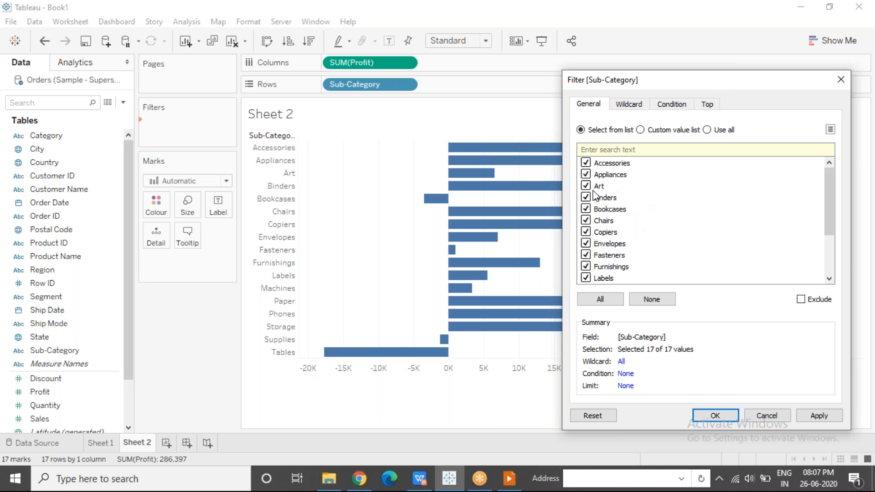
pyautogui.click(587, 169)
pyautogui.click(587, 186)
pyautogui.click(630, 105)
pyautogui.click(593, 137)
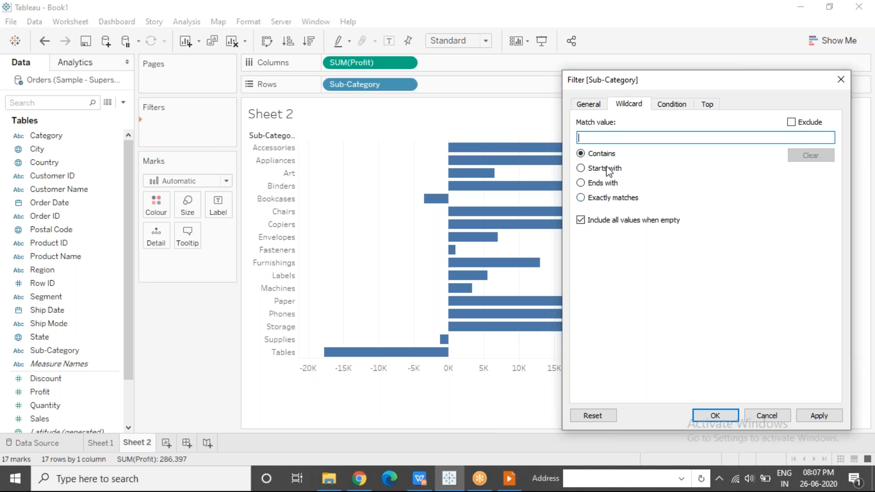
# Try a Sub-Category filter condition by field with Sum of Profit >= 0, and load its range of values
pyautogui.click(679, 105)
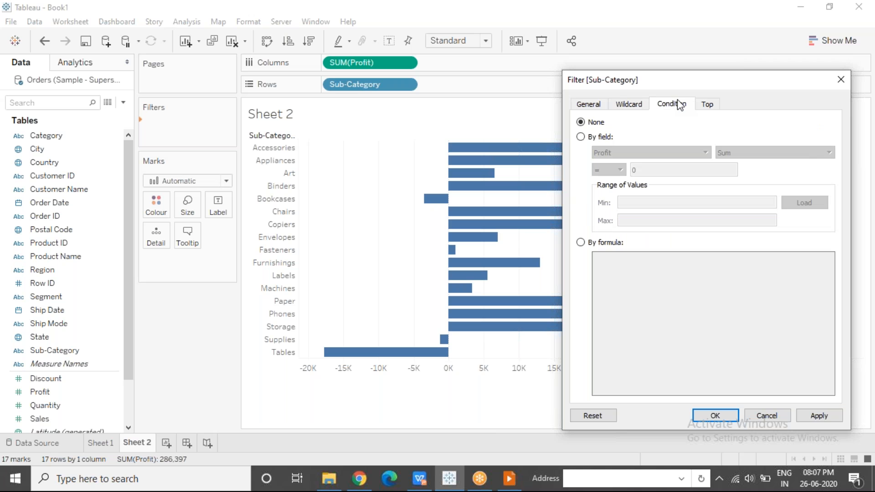
pyautogui.click(580, 138)
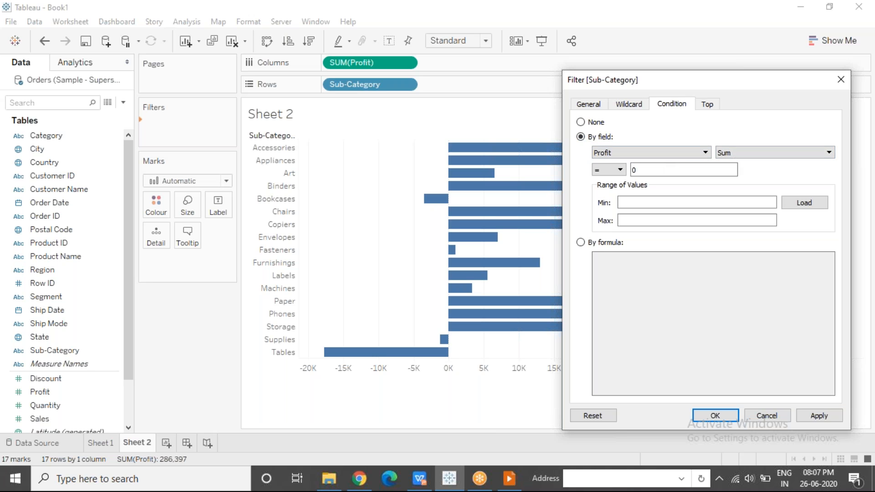
pyautogui.click(620, 170)
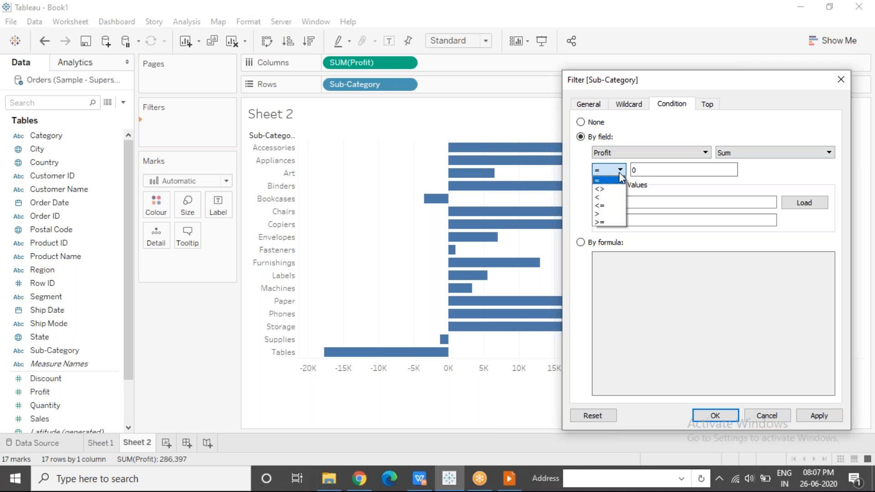
pyautogui.click(604, 222)
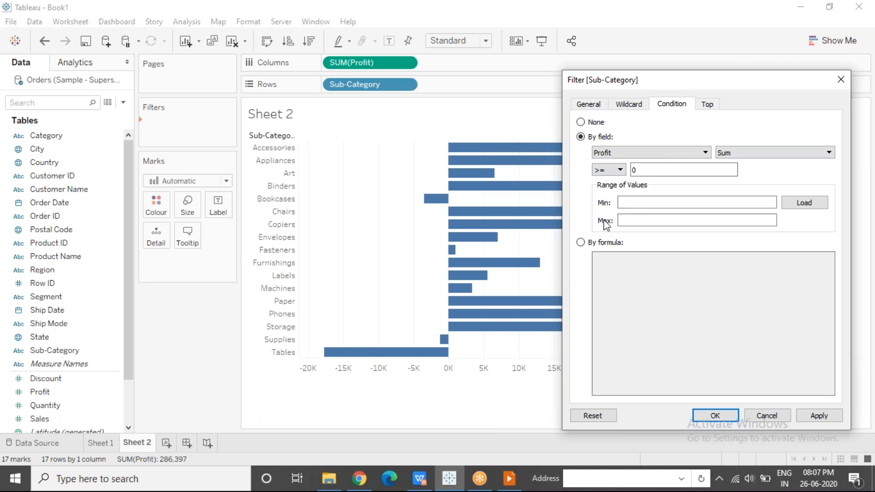
pyautogui.click(816, 203)
pyautogui.moveTo(651, 201); pyautogui.dragTo(600, 201)
pyautogui.moveTo(647, 223); pyautogui.dragTo(609, 226)
# Look at the by-formula condition and set the Sub-Category filter condition back to None
pyautogui.click(583, 243)
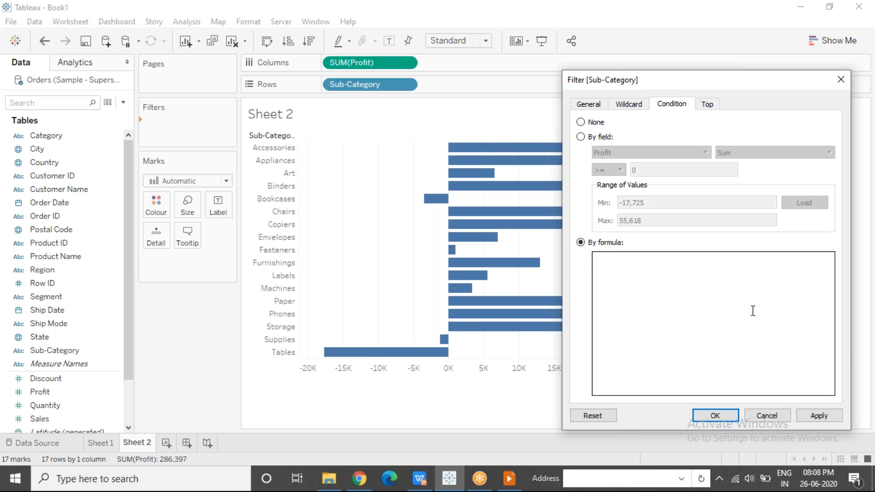
pyautogui.click(639, 269)
pyautogui.click(580, 122)
# Limit the Sub-Category filter to the top 5 by Sum of Profit and sort the bars in descending order
pyautogui.click(707, 104)
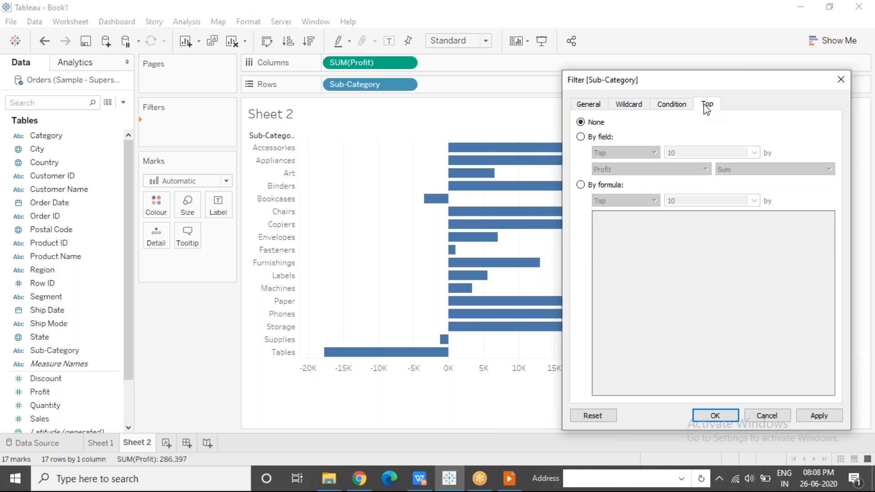
pyautogui.click(581, 137)
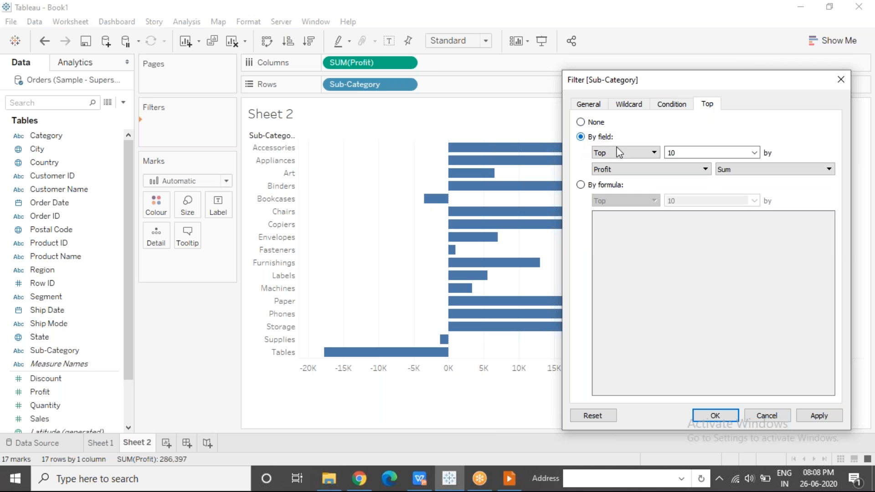
pyautogui.moveTo(687, 151); pyautogui.dragTo(663, 152)
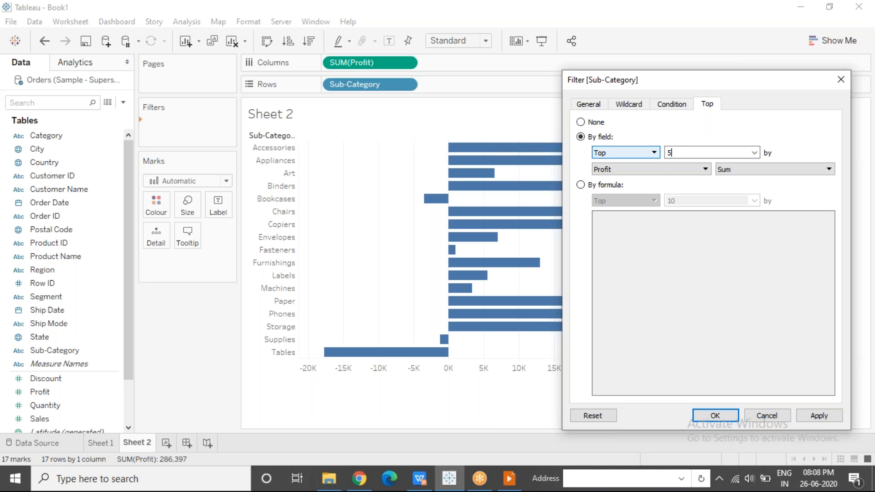
pyautogui.click(715, 416)
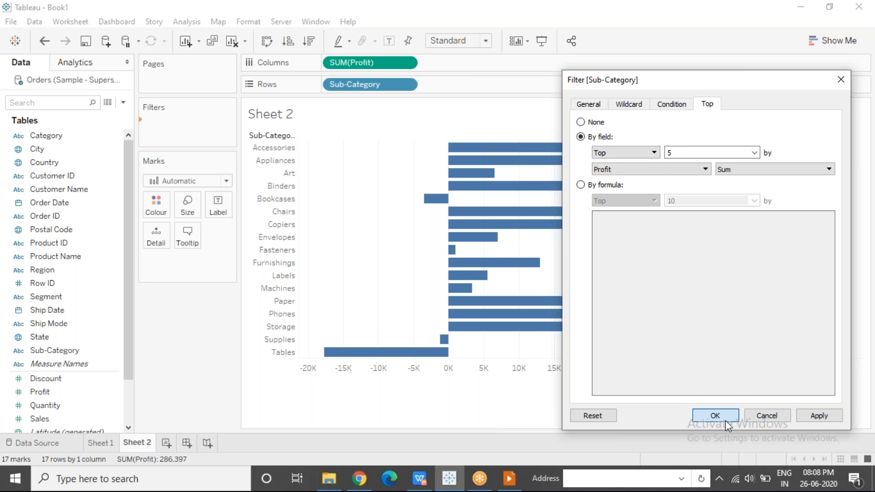
pyautogui.click(309, 41)
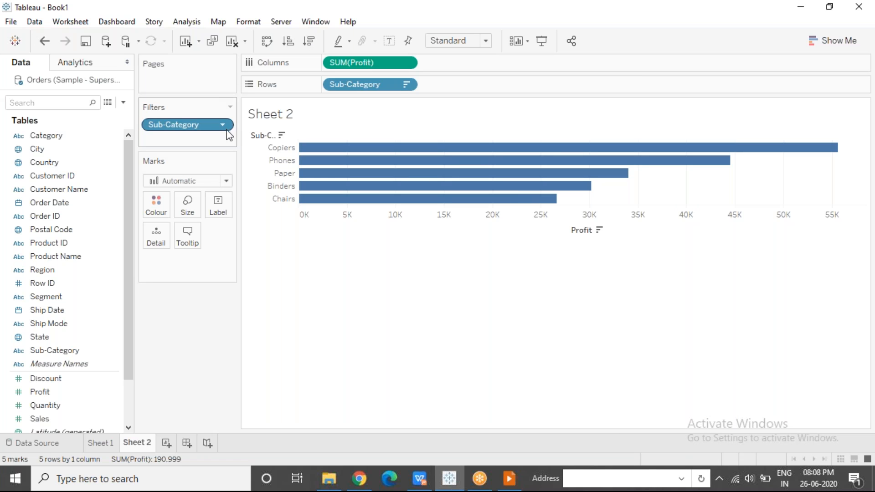
# Remove the top 5 Sub-Category filter and show an interactive Sub-Category filter beside the chart
pyautogui.moveTo(205, 126); pyautogui.dragTo(190, 299)
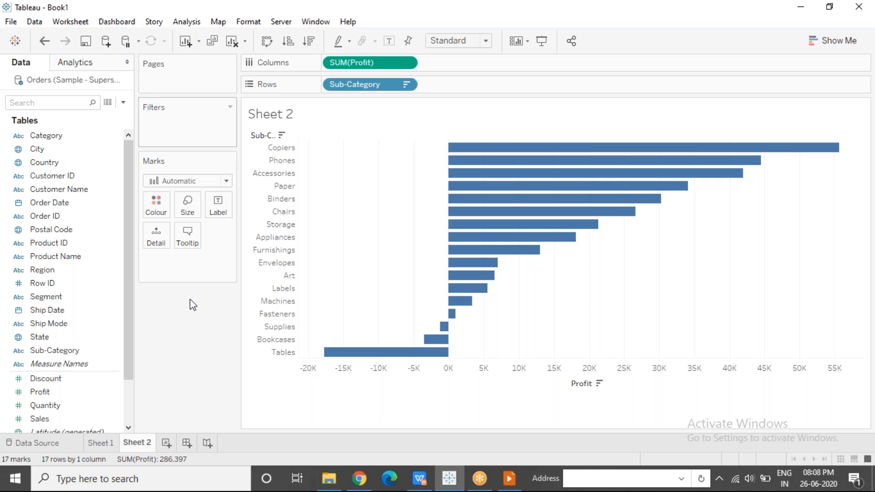
pyautogui.click(116, 351)
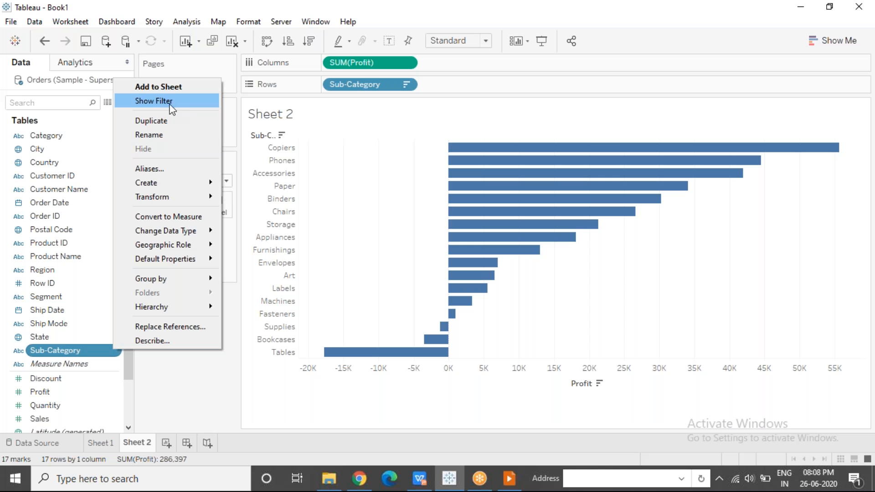
pyautogui.click(177, 110)
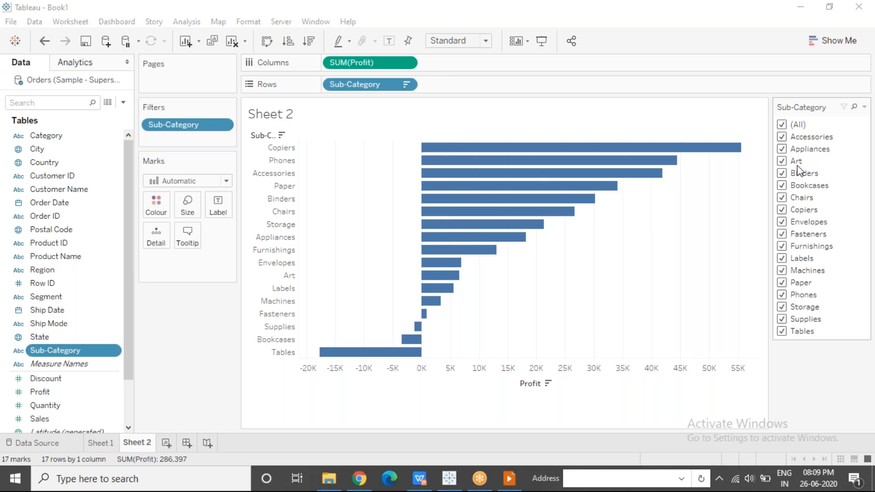
# Try excluding Art, Bookcases, Chairs, Furnishings and Phones with the Sub-Category filter, and select all values again
pyautogui.click(785, 161)
pyautogui.click(782, 162)
pyautogui.click(782, 185)
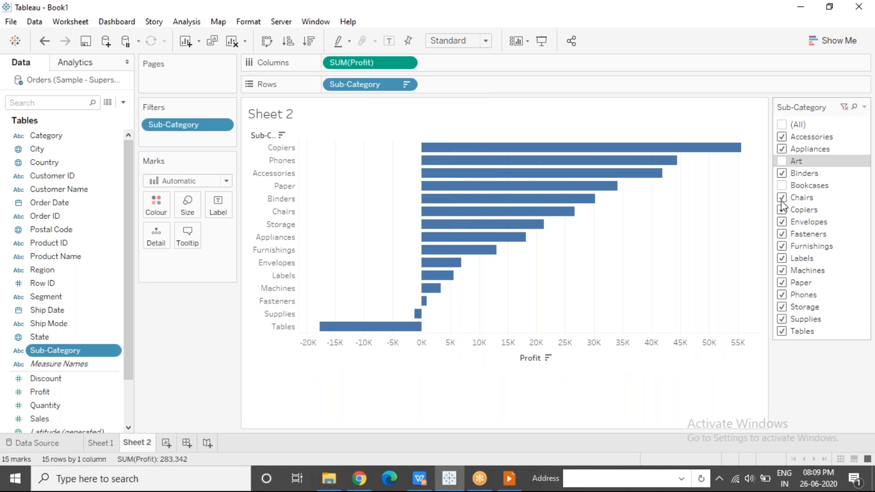
pyautogui.click(782, 199)
pyautogui.click(783, 248)
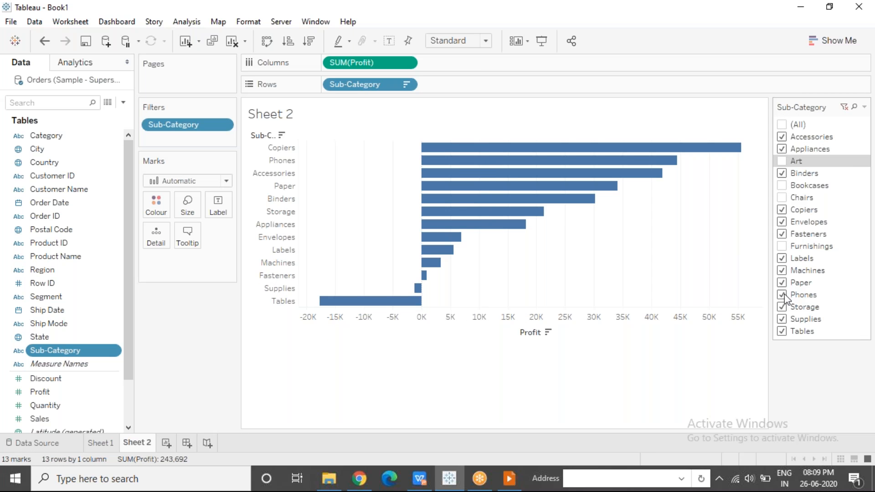
pyautogui.click(784, 296)
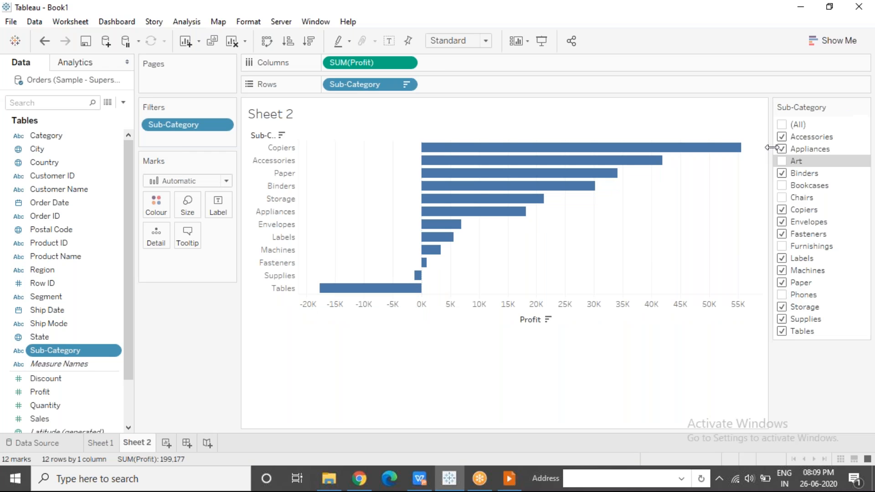
pyautogui.click(782, 125)
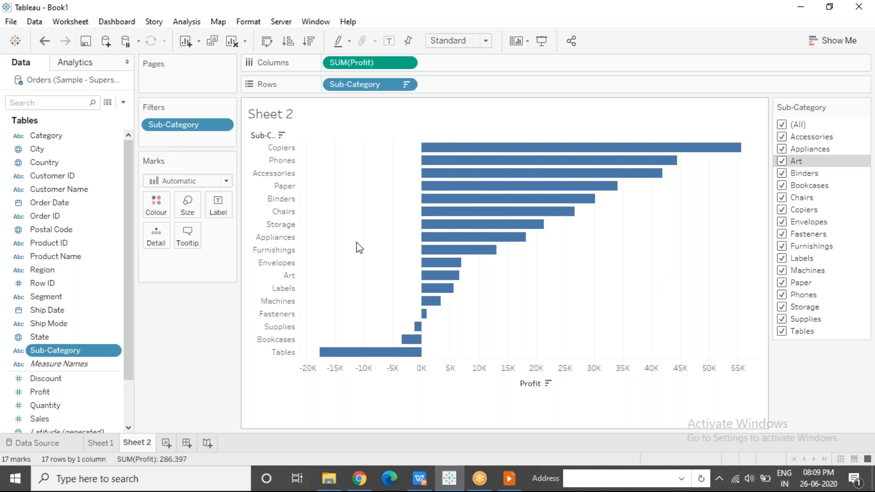
# Place Category before Sub-Category on the rows and show an interactive Category filter
pyautogui.moveTo(60, 137); pyautogui.dragTo(329, 90)
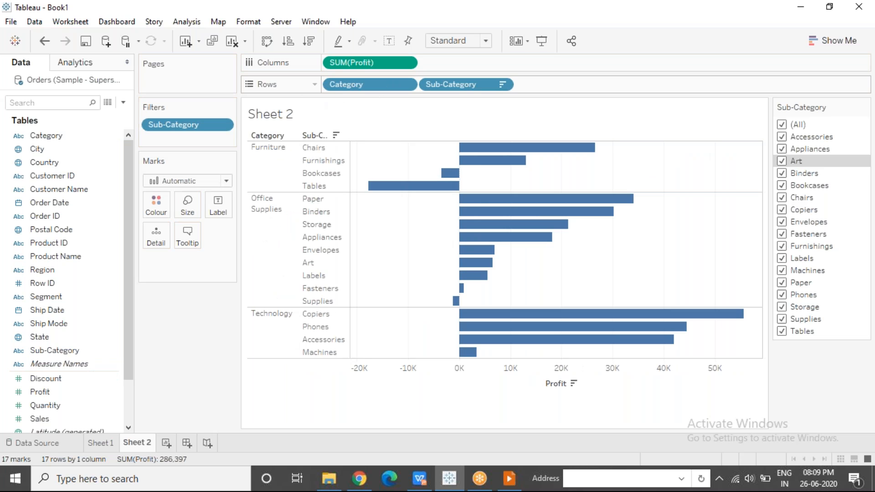
pyautogui.click(116, 138)
pyautogui.click(117, 138)
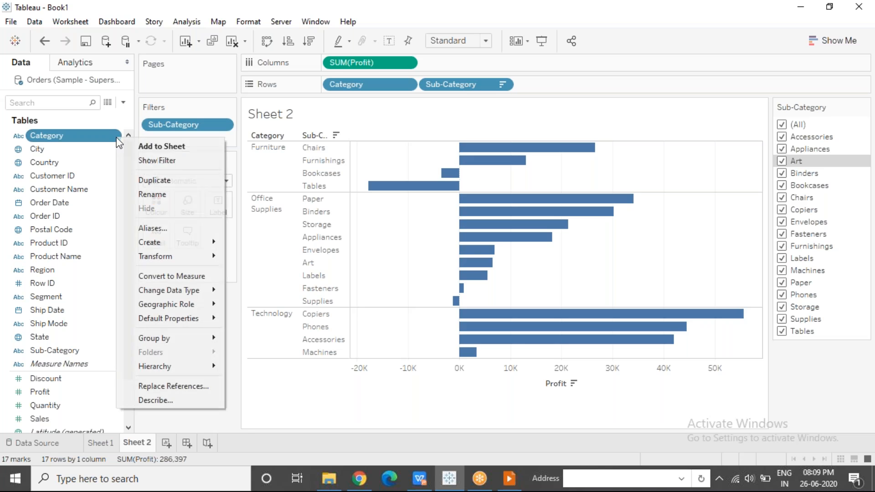
pyautogui.click(138, 160)
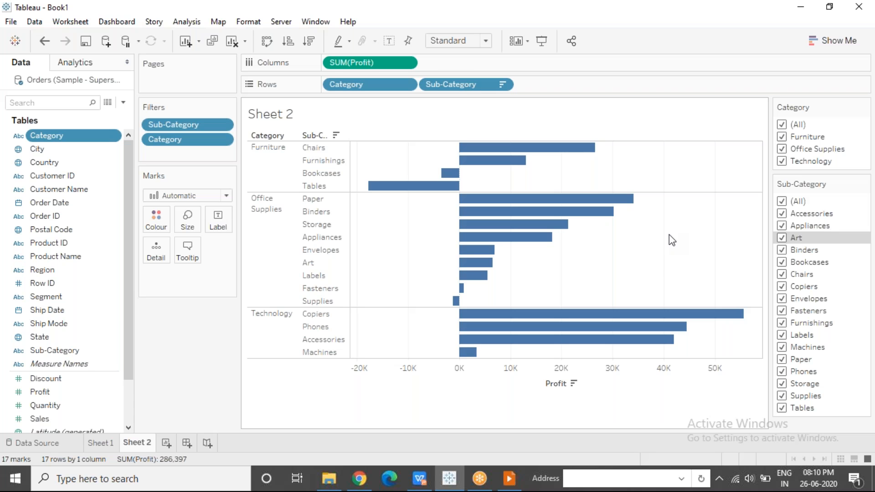
# Highlight the Furniture category in the chart to examine its sub-categories, and clear the selection
pyautogui.click(258, 182)
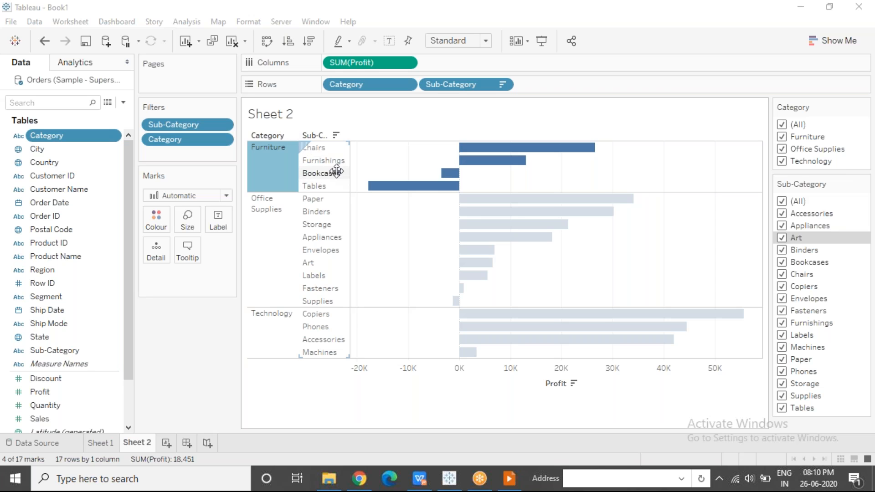
pyautogui.moveTo(254, 162)
pyautogui.click(408, 162)
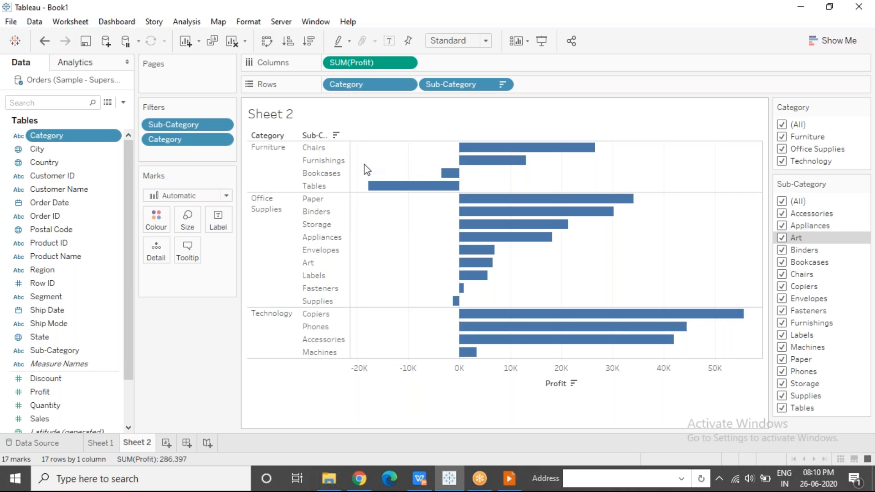
pyautogui.click(280, 174)
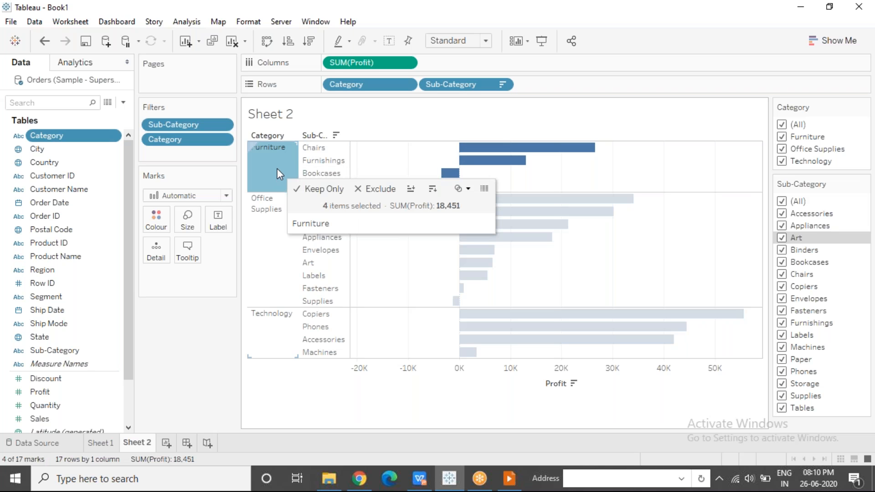
pyautogui.click(365, 158)
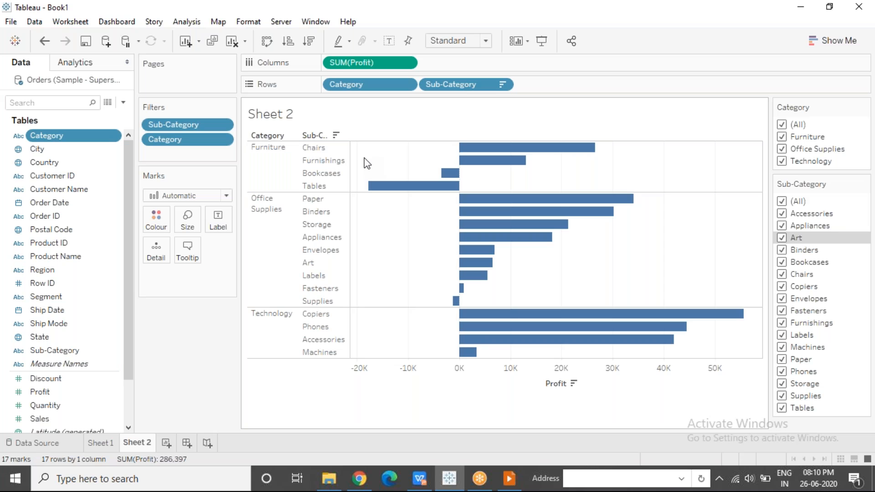
# Exclude Office Supplies and Technology in the Category filter to keep only Furniture
pyautogui.click(783, 149)
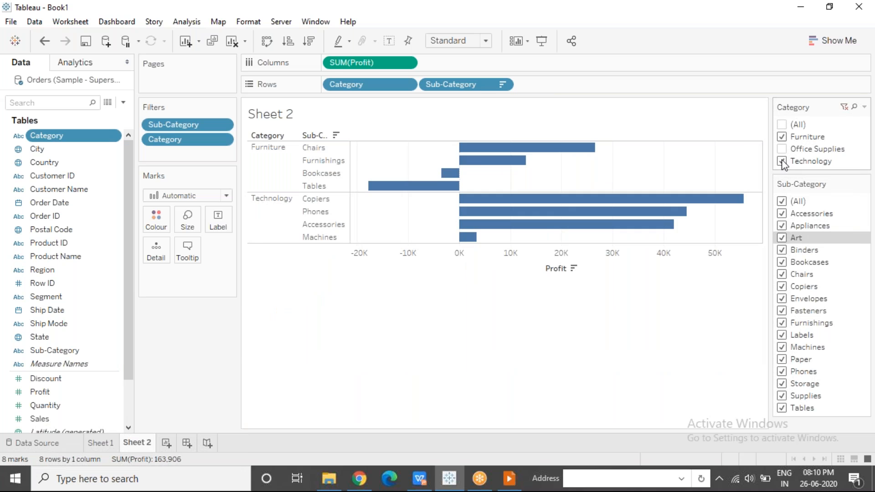
pyautogui.click(783, 162)
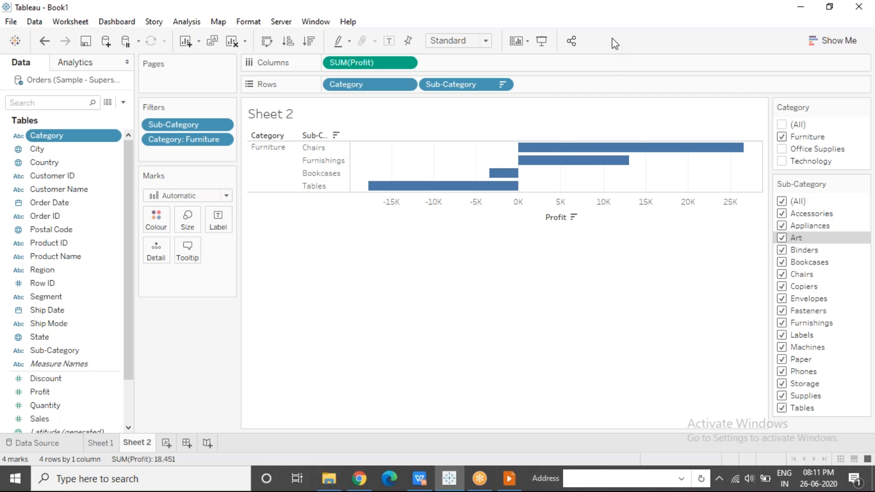
pyautogui.click(609, 20)
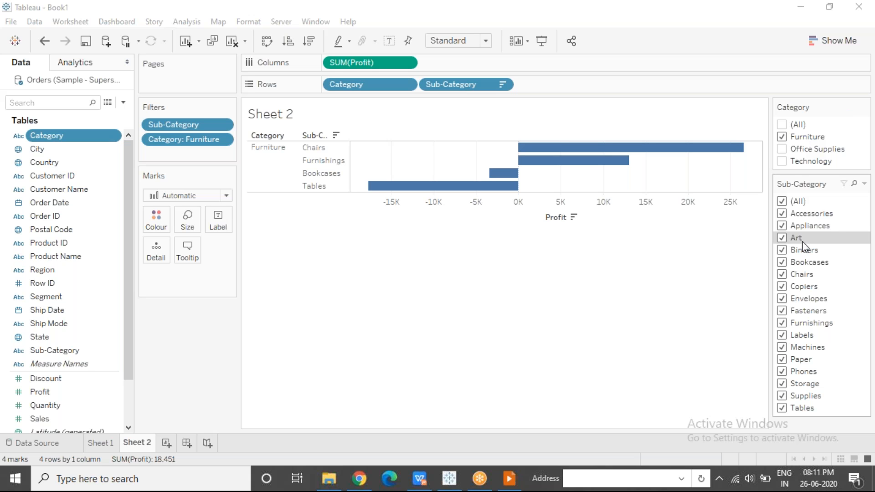
# Set the Sub-Category filter to show Only Relevant Values
pyautogui.click(865, 184)
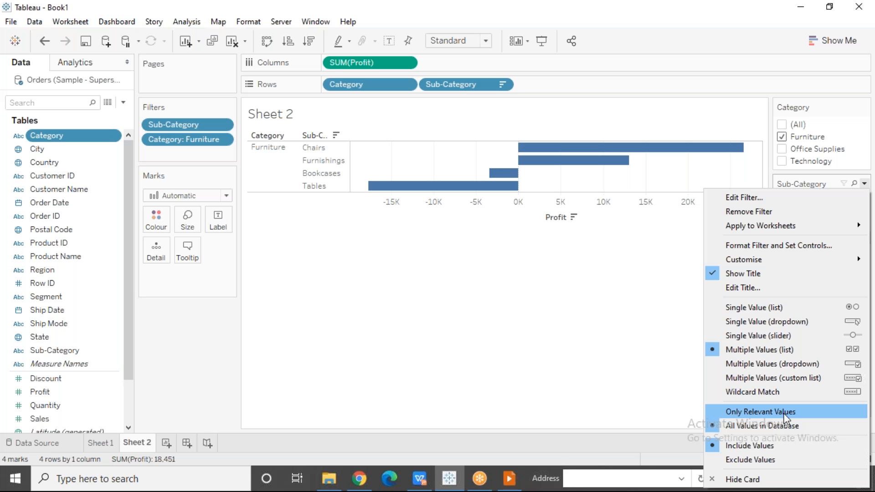
pyautogui.click(785, 415)
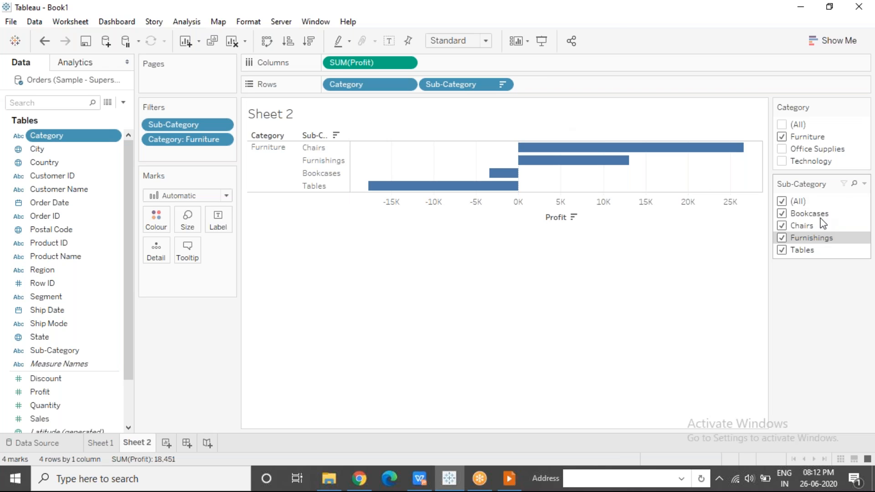
pyautogui.click(614, 23)
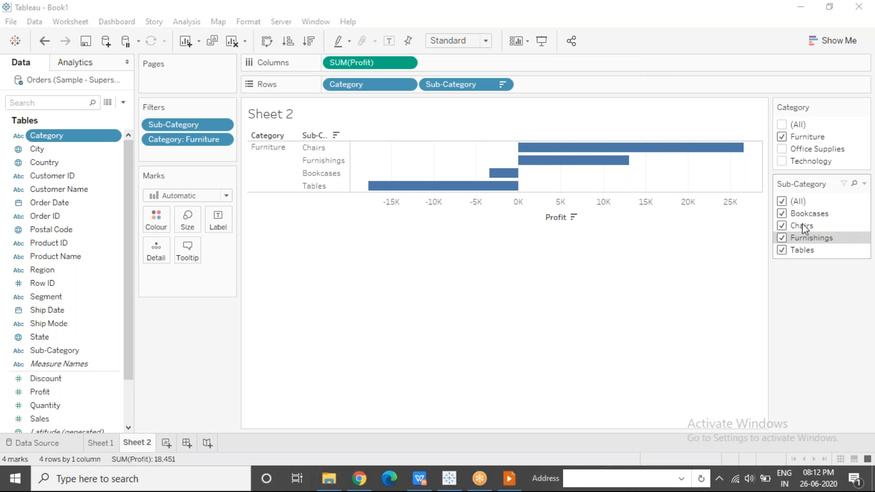
# Switch the Category filter from Furniture to only Technology, and re-include Furniture and Office Supplies
pyautogui.click(782, 137)
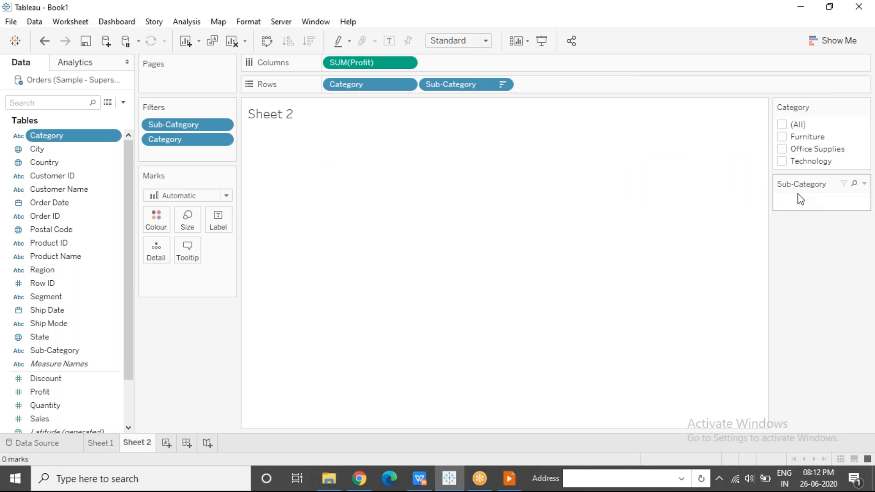
pyautogui.click(782, 162)
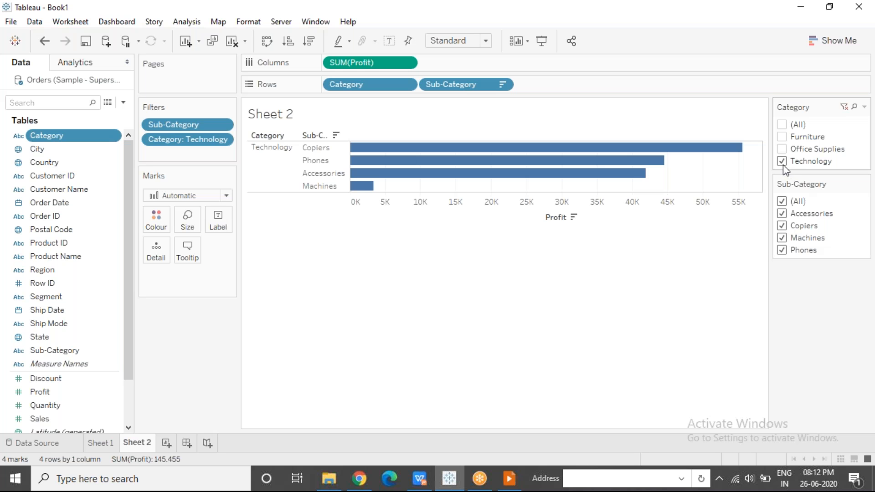
pyautogui.moveTo(427, 183)
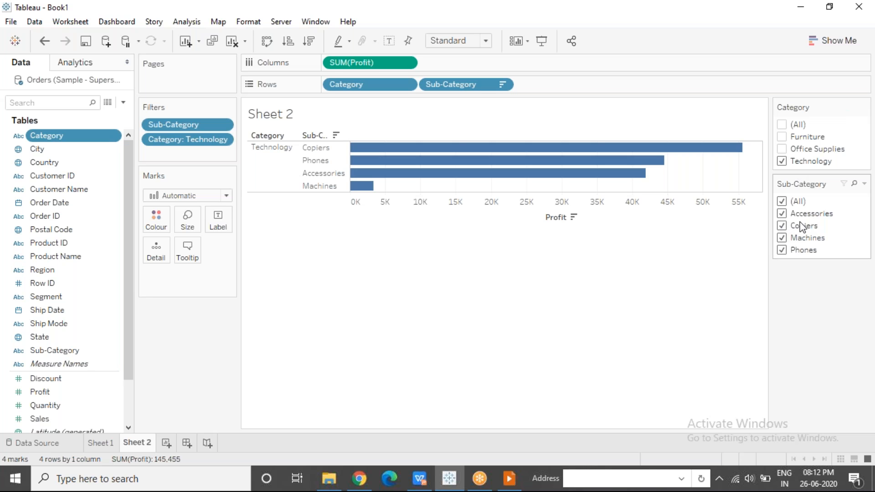
pyautogui.click(782, 137)
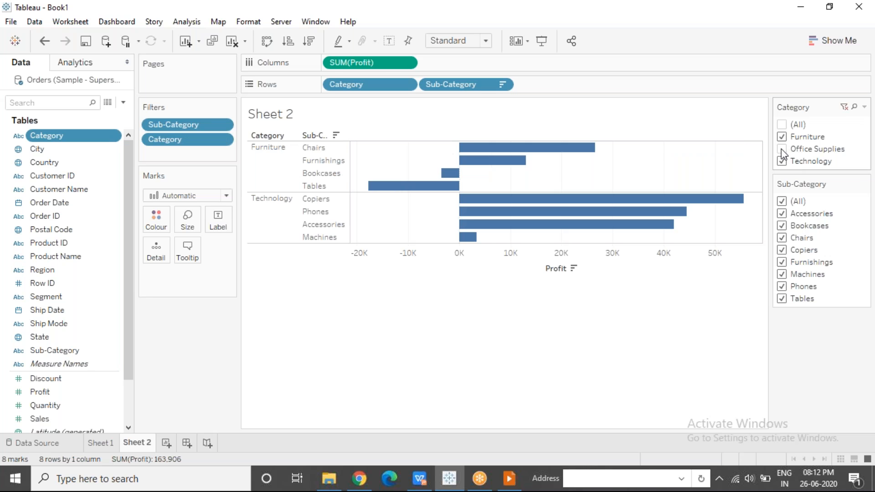
pyautogui.click(782, 149)
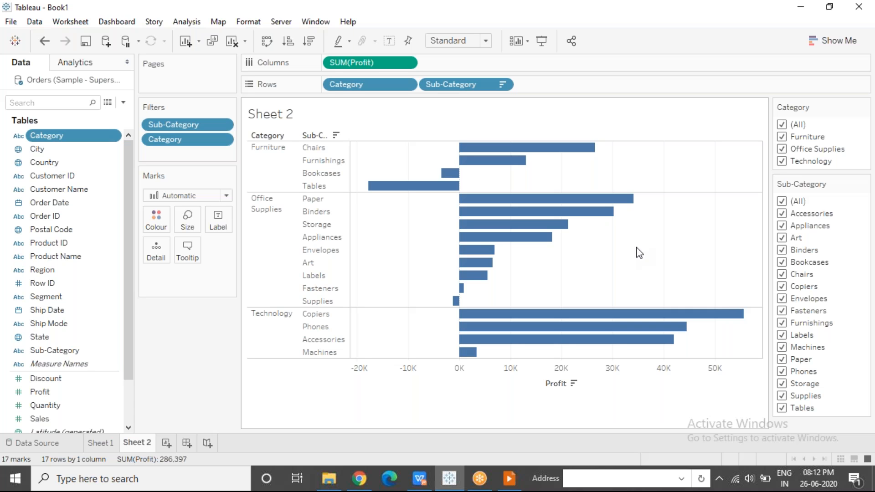
# Display the Sub-Category filter as Single Value (list) and try several single sub-categories up to Binders before restoring (All)
pyautogui.moveTo(862, 193)
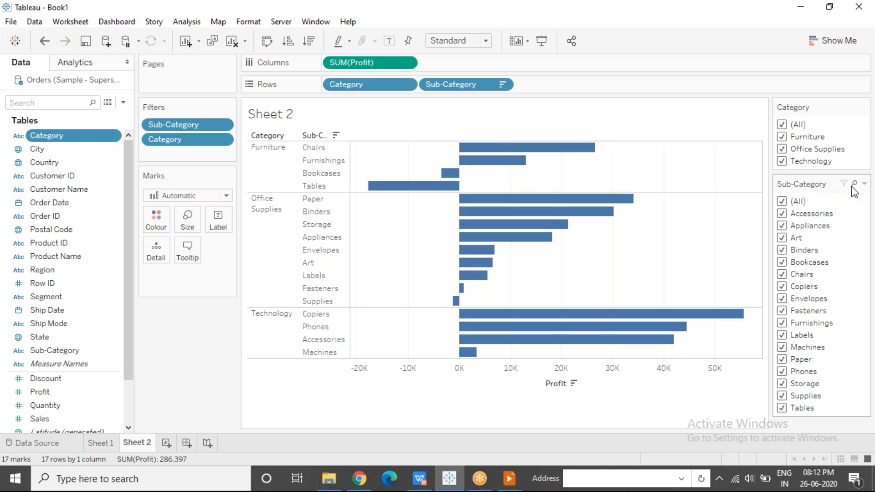
pyautogui.click(865, 184)
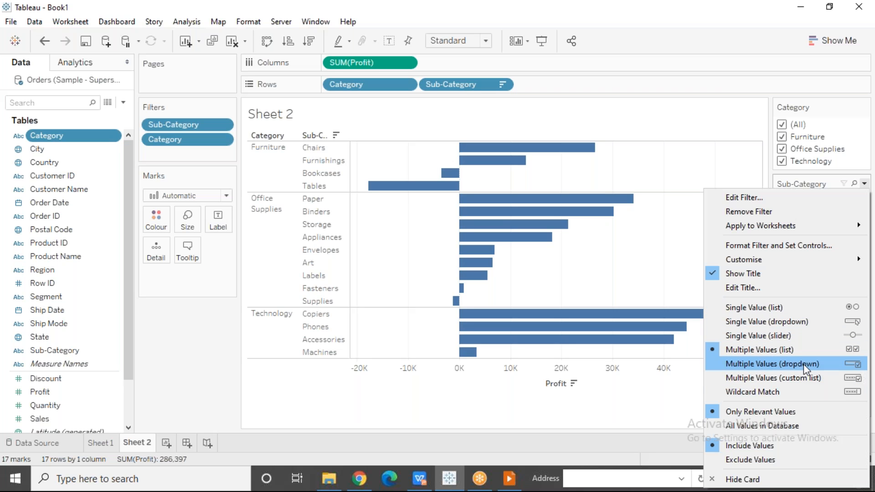
pyautogui.click(778, 310)
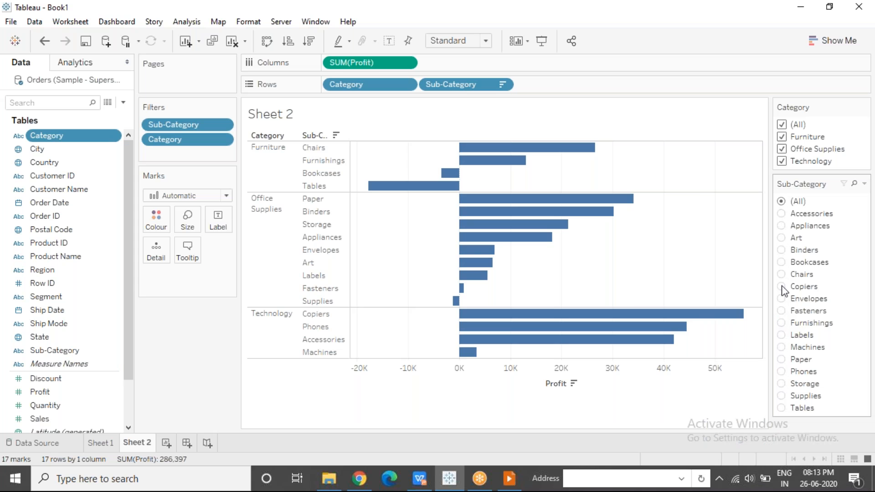
pyautogui.click(782, 213)
pyautogui.click(782, 226)
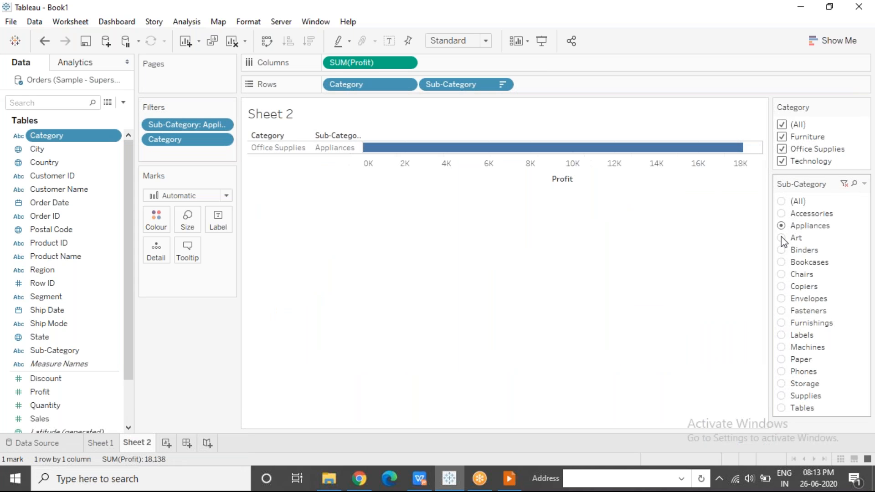
pyautogui.click(781, 237)
pyautogui.click(782, 250)
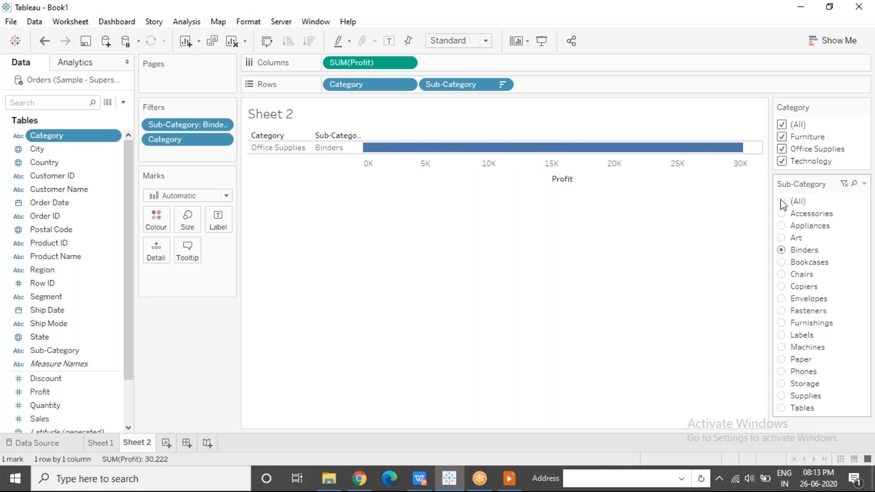
pyautogui.click(782, 202)
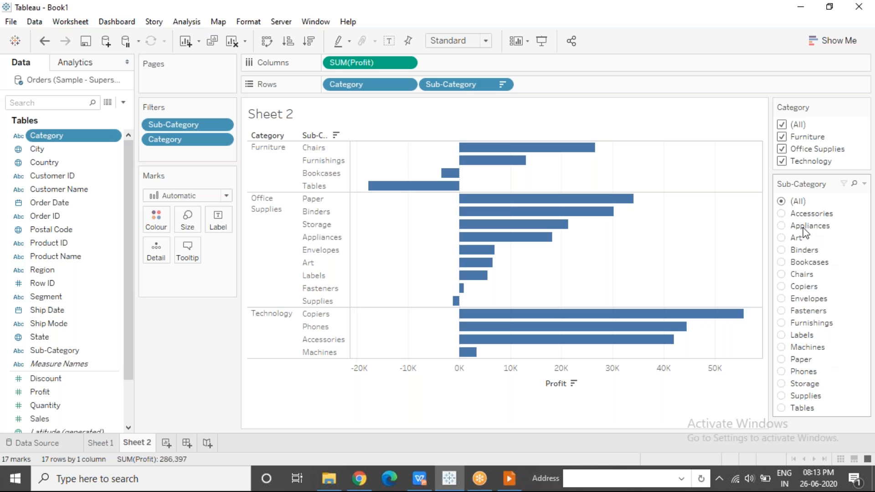
# Show Accessories, Appliances, Art and Binders one at a time in the Sub-Category filter, and return to (All)
pyautogui.click(783, 213)
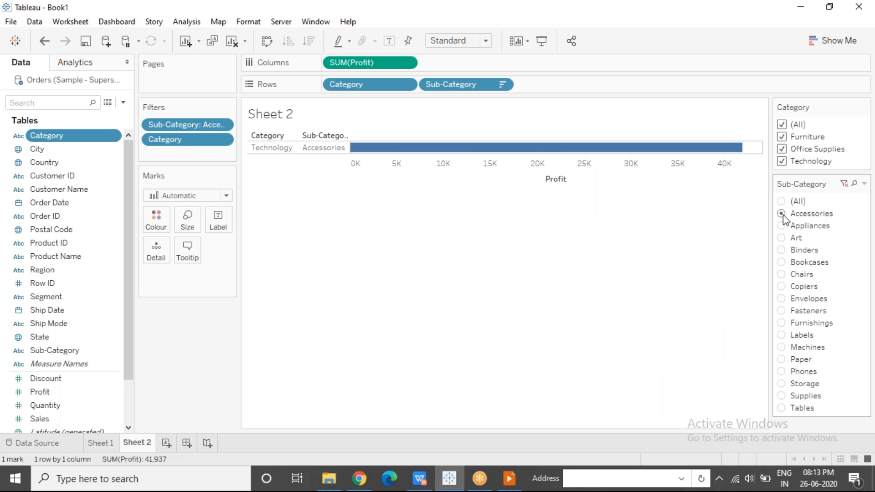
pyautogui.click(783, 226)
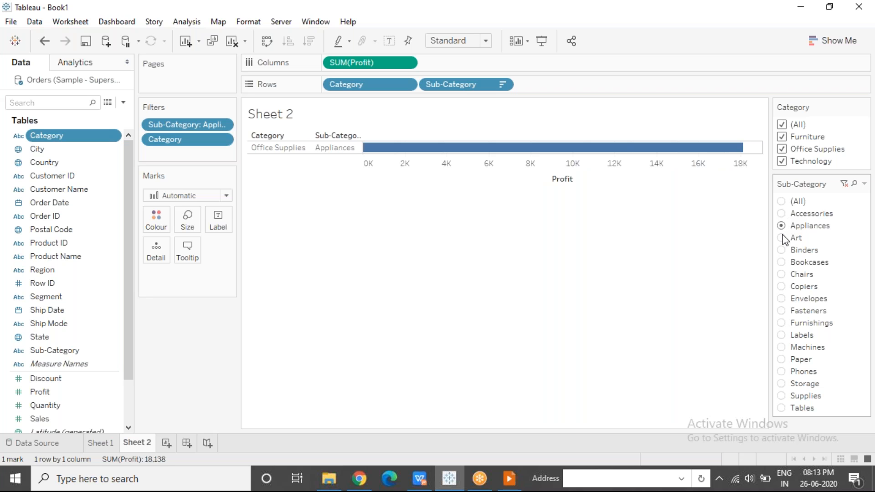
pyautogui.click(783, 238)
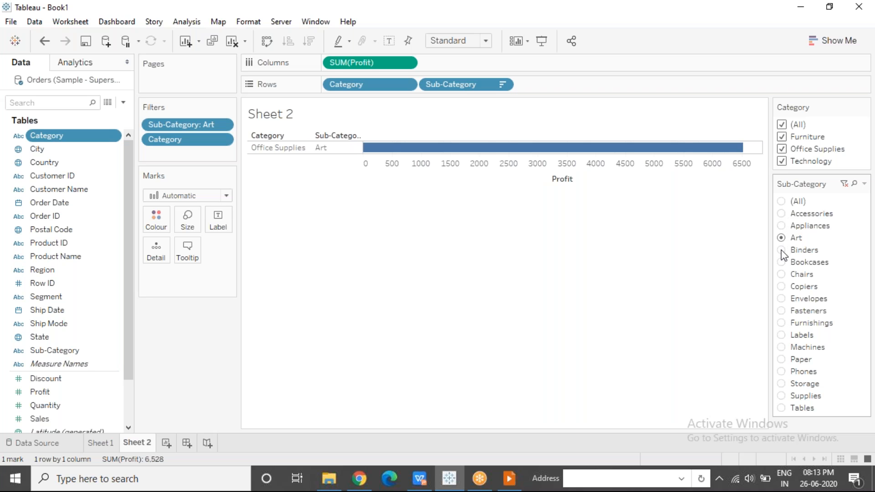
pyautogui.click(781, 250)
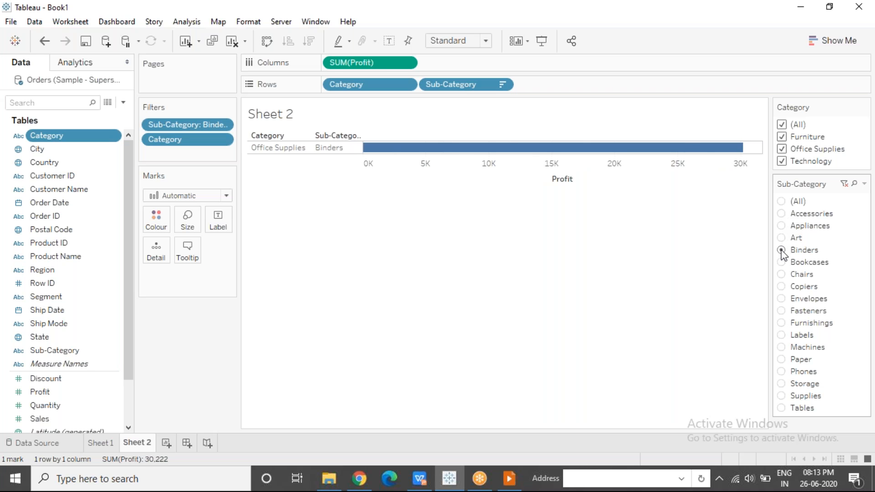
pyautogui.click(781, 201)
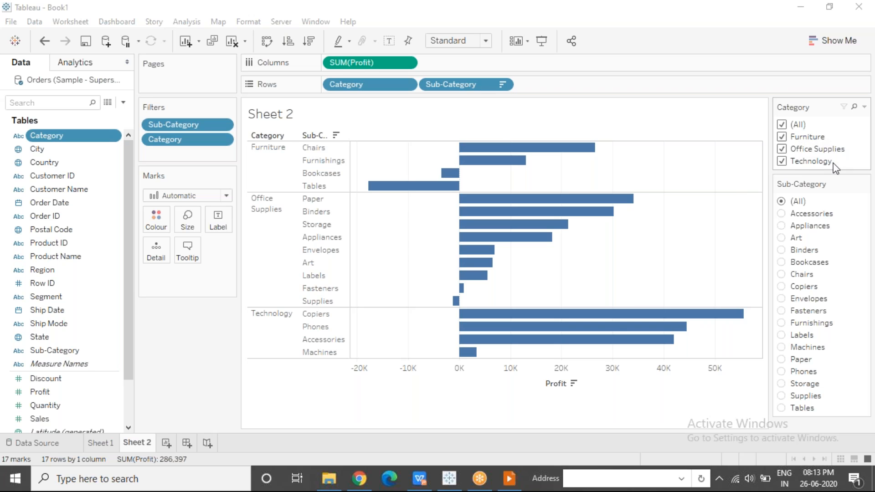
# Set the Sub-Category filter back to Multiple Values (list) and review its Only Relevant Values option
pyautogui.click(865, 185)
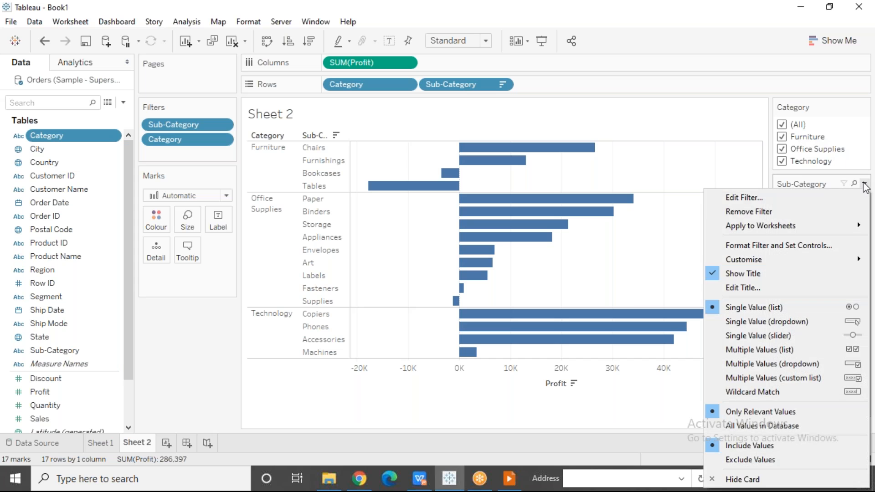
pyautogui.click(768, 349)
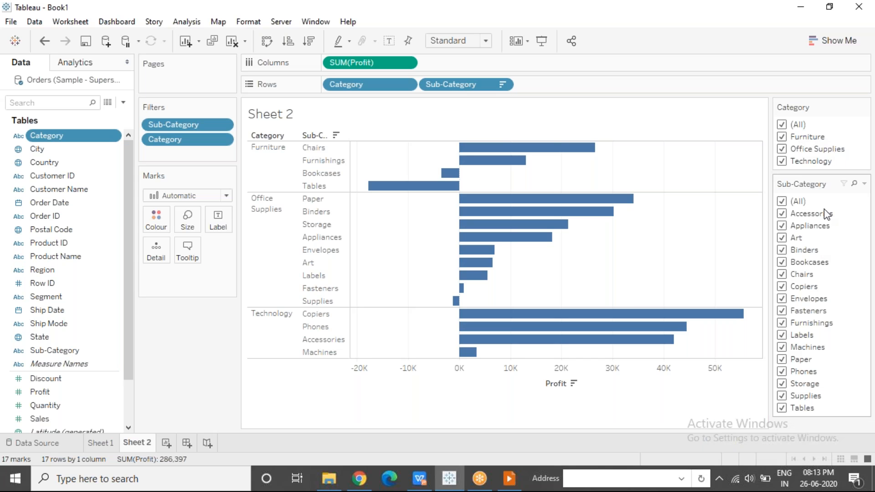
pyautogui.click(865, 185)
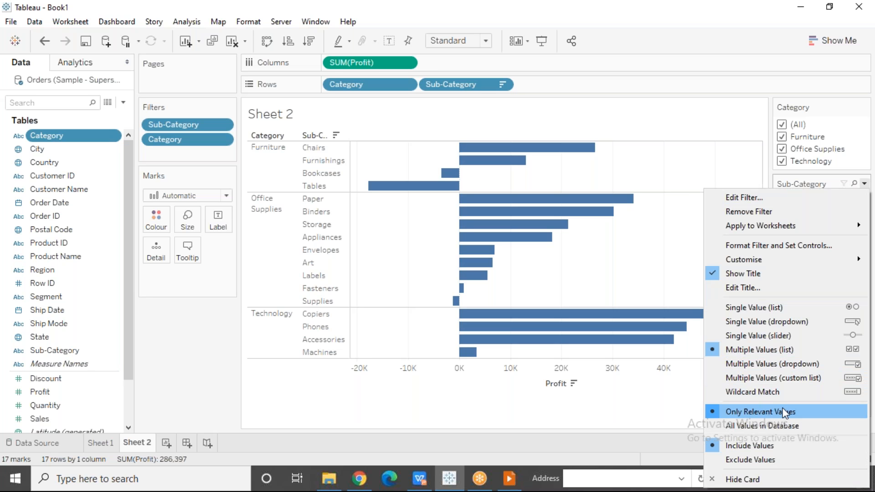
pyautogui.click(668, 397)
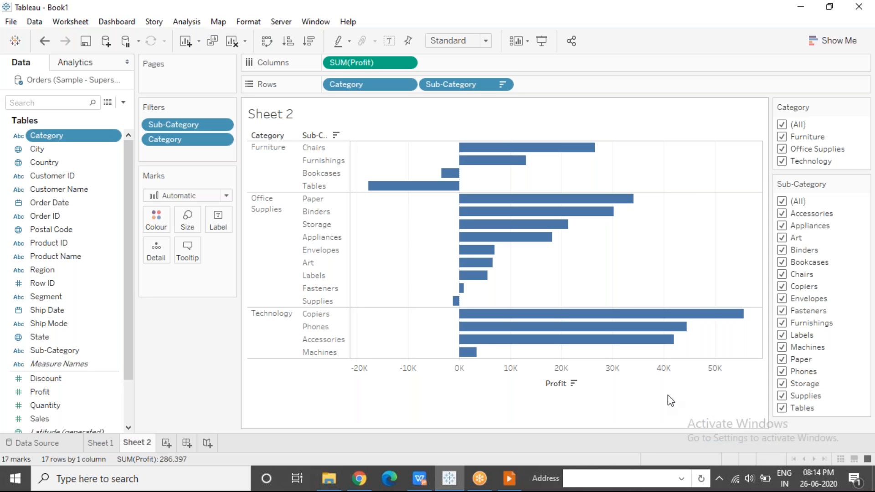
# Limit the Category filter to Furniture only, and add a new blank worksheet
pyautogui.click(782, 126)
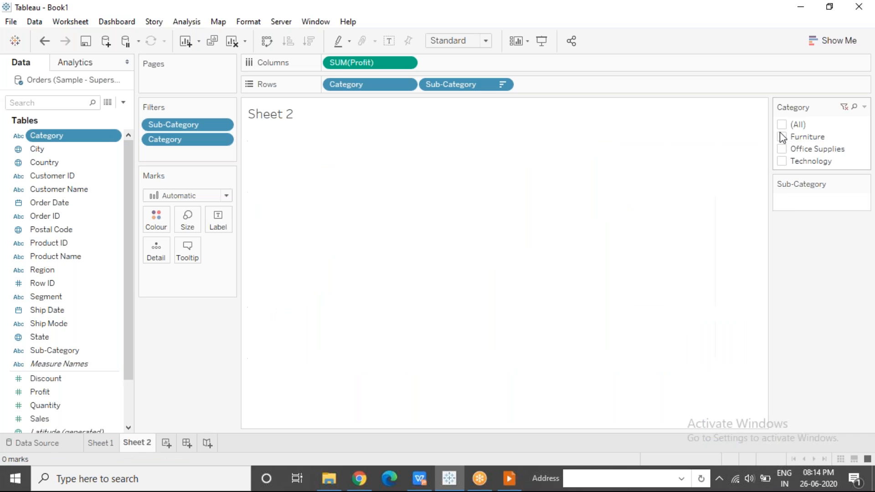
pyautogui.click(783, 137)
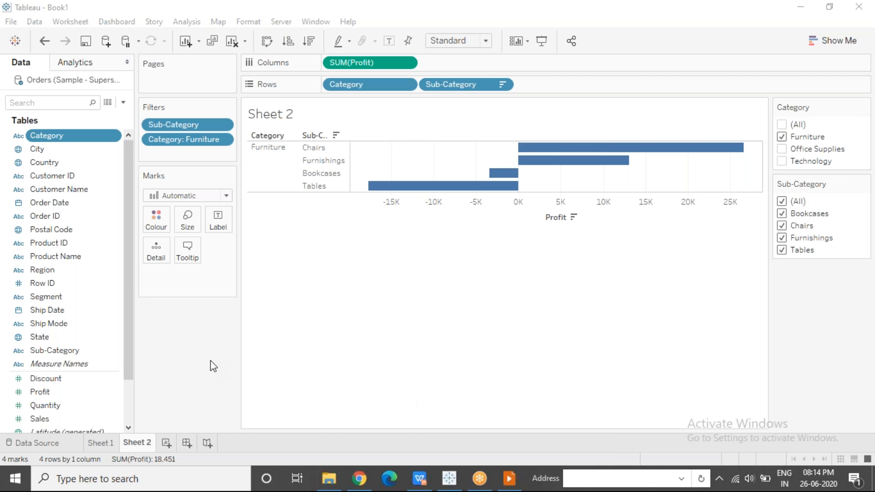
pyautogui.click(166, 443)
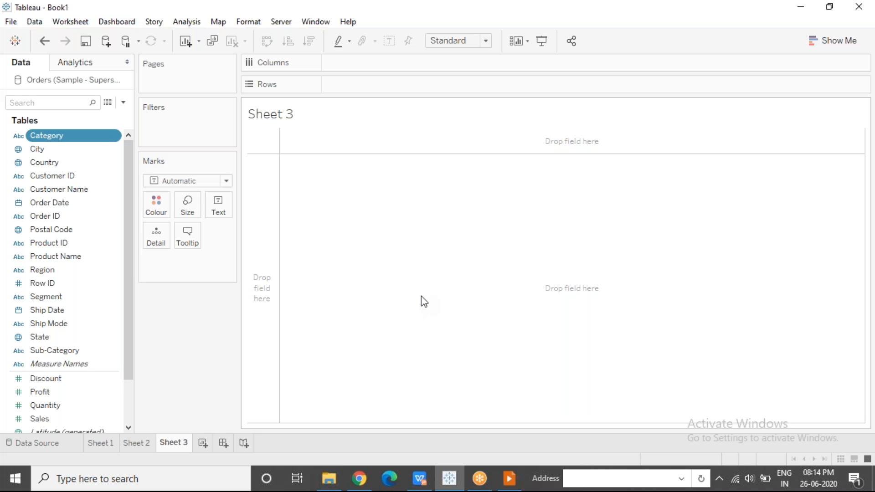
pyautogui.click(509, 485)
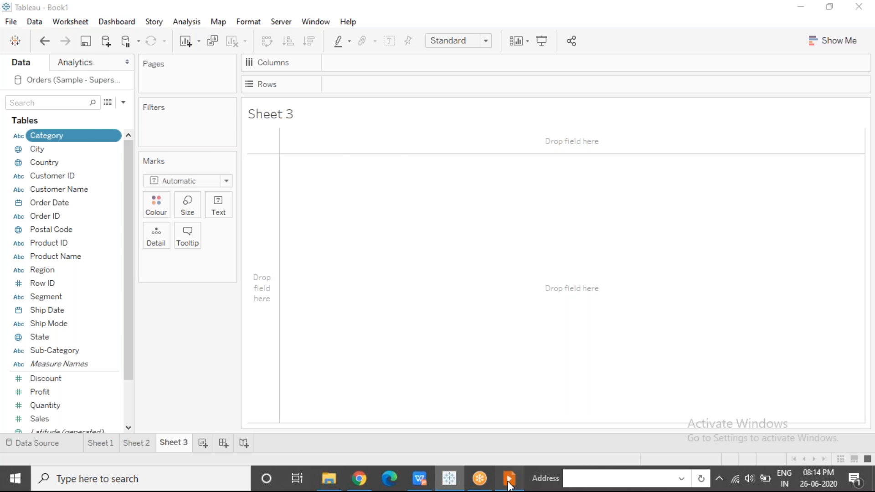
pyautogui.click(378, 290)
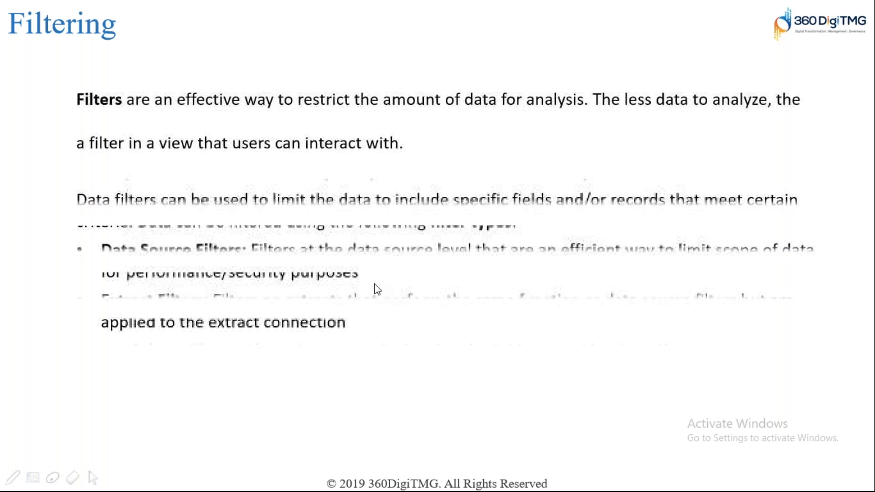
pyautogui.click(378, 290)
pyautogui.click(377, 290)
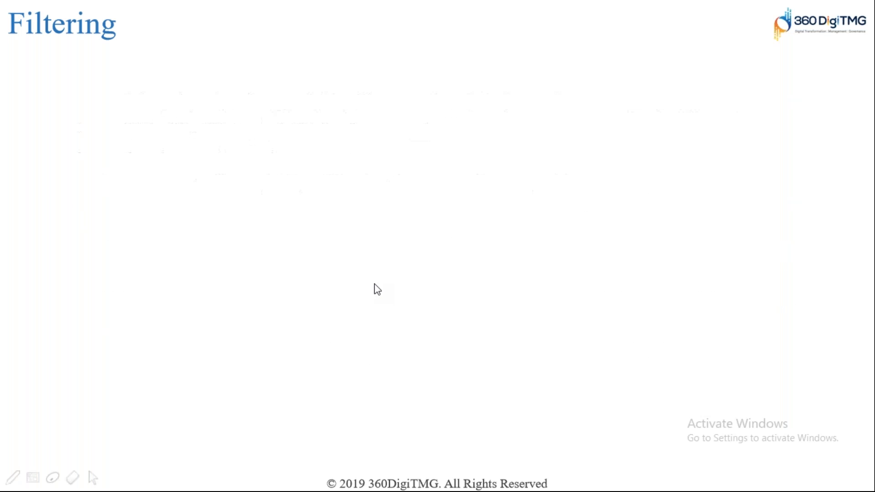
pyautogui.click(377, 290)
pyautogui.click(377, 290)
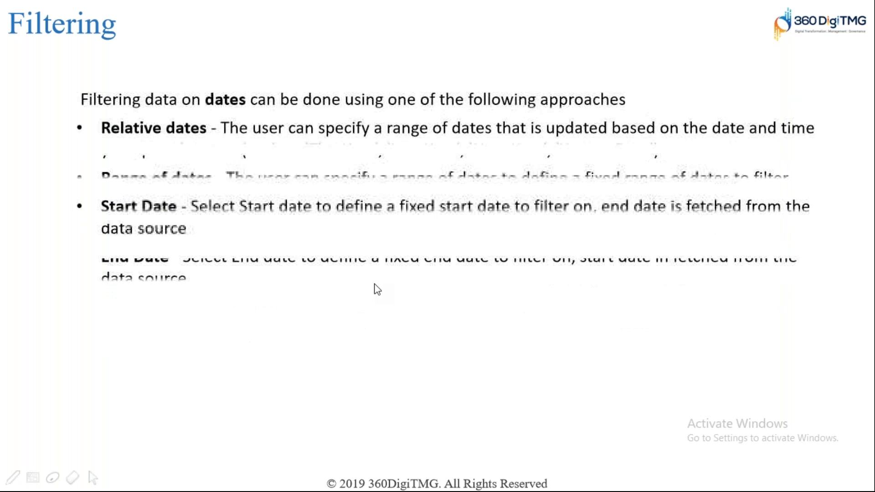
pyautogui.click(378, 289)
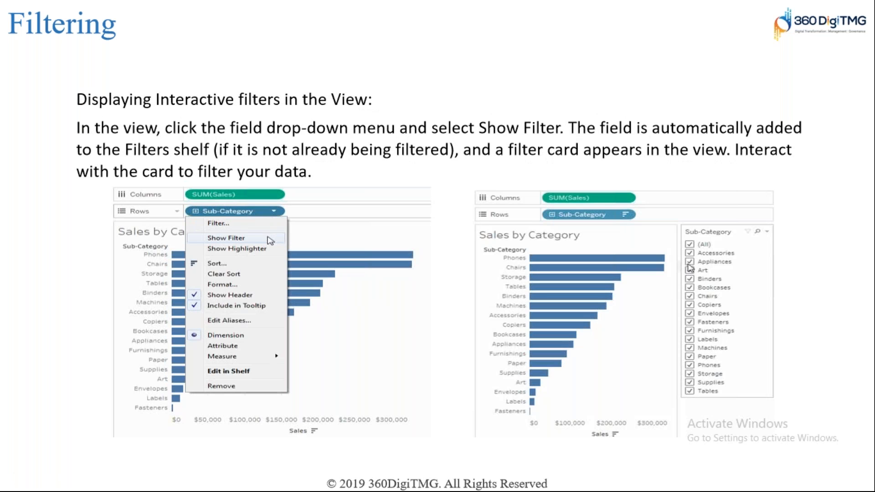
pyautogui.press('Right')
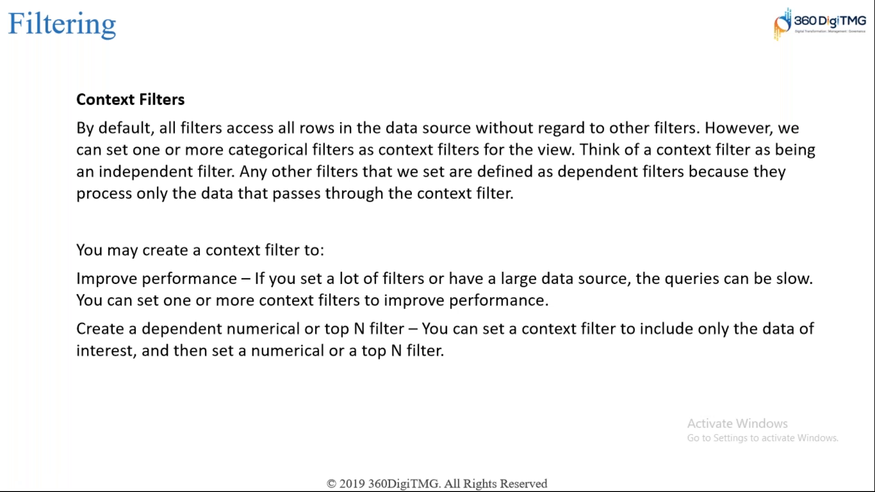
pyautogui.hotkey('alt', 'Tab')
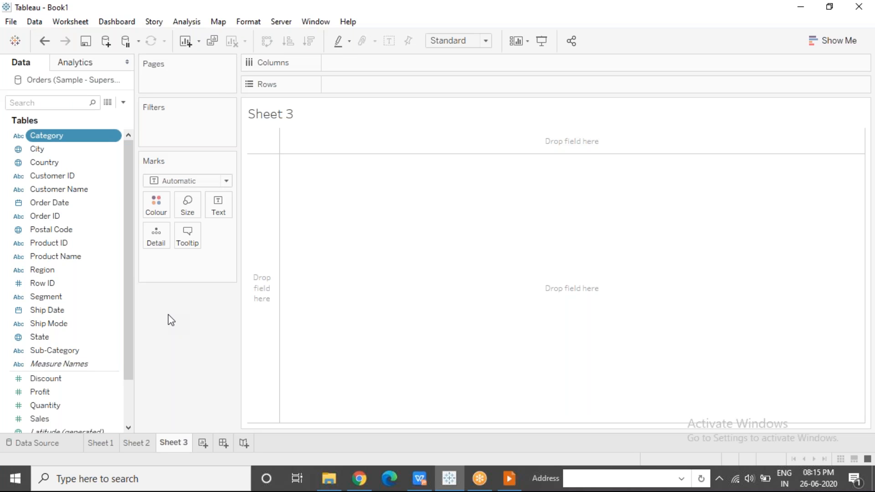
# Rename the new worksheet as Profit By State
pyautogui.click(179, 449)
pyautogui.write('Profit By State')
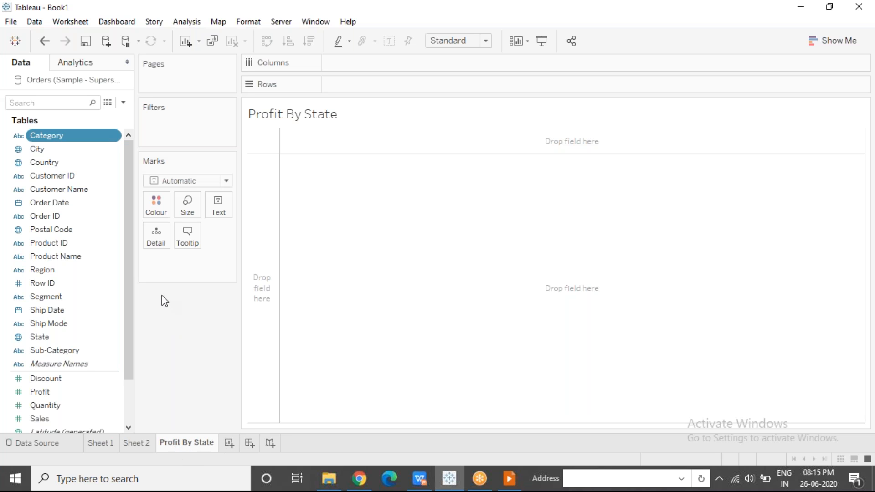
# Build a filled map with Country and State as detail and coloured by Profit
pyautogui.click(51, 166)
pyautogui.moveTo(53, 177); pyautogui.dragTo(162, 370)
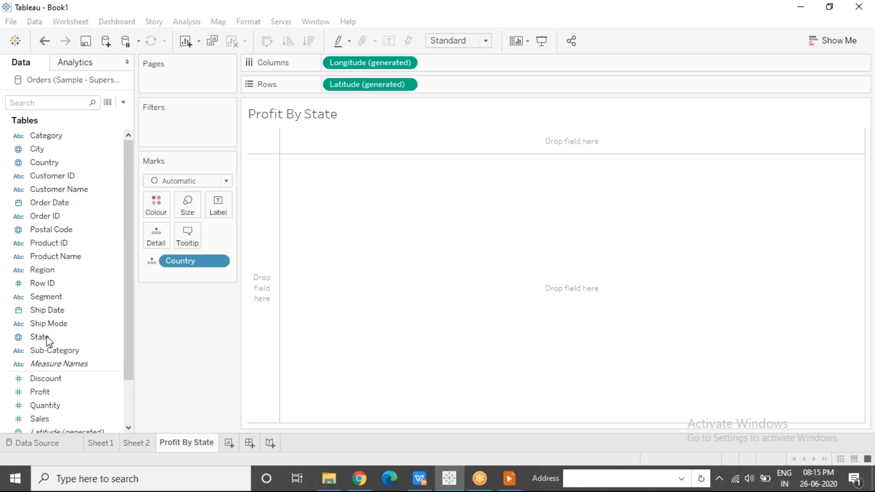
pyautogui.moveTo(47, 341); pyautogui.dragTo(156, 204)
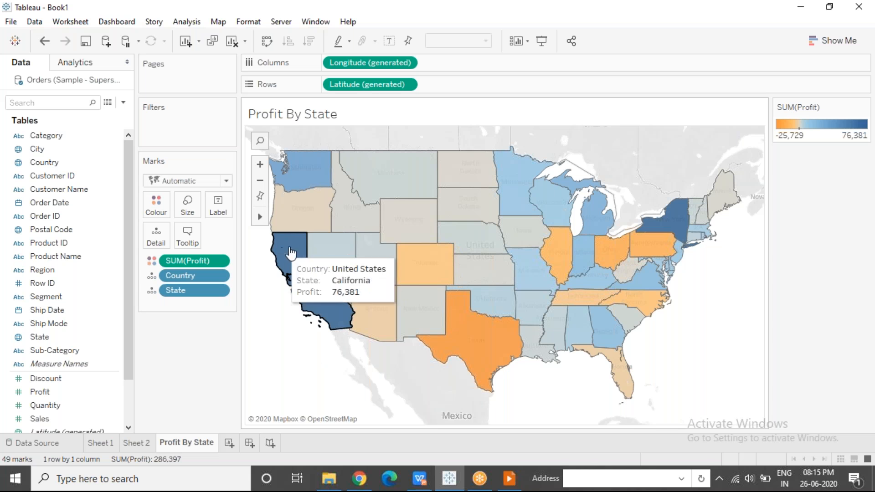
pyautogui.moveTo(315, 290)
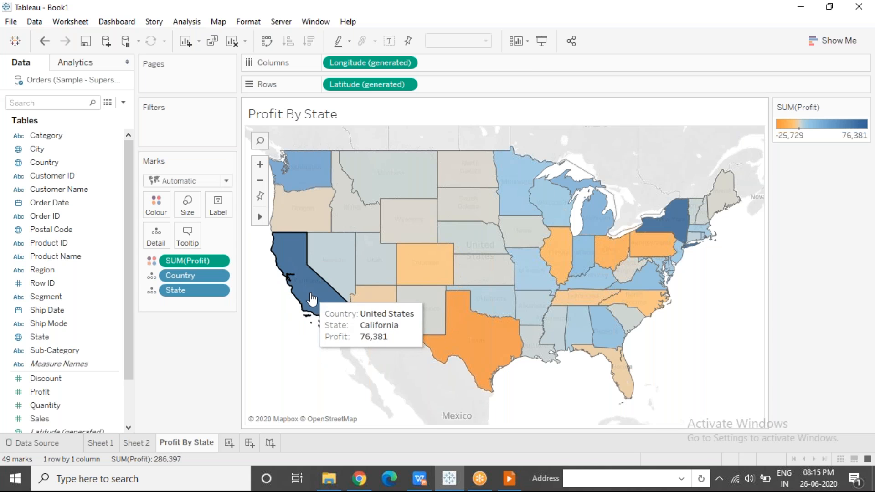
pyautogui.moveTo(455, 335)
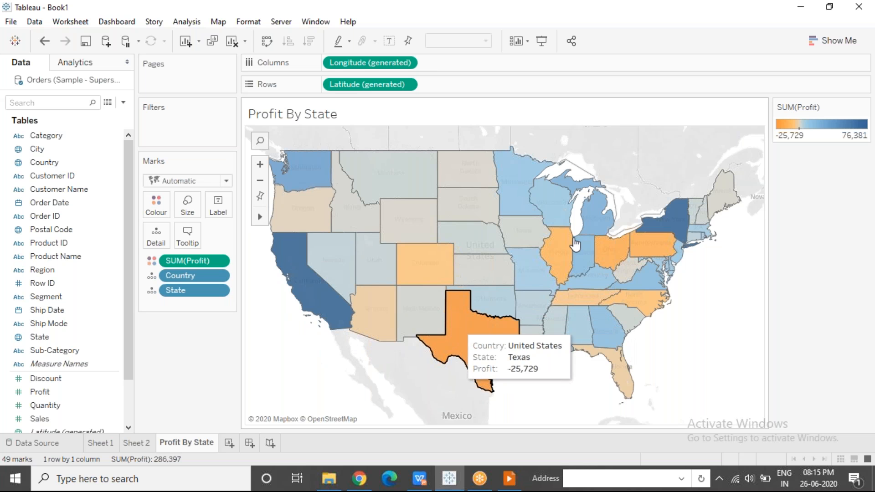
# Add a new worksheet and rename it Top 5 Customers
pyautogui.moveTo(564, 251)
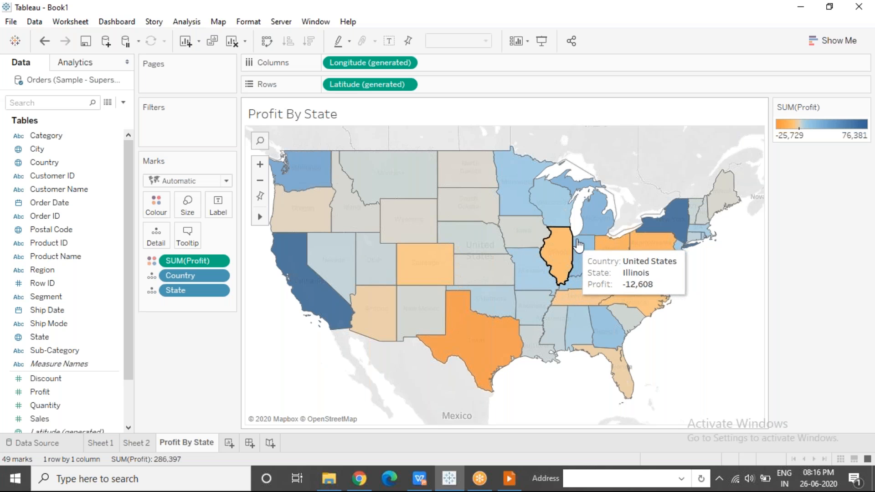
pyautogui.moveTo(659, 251)
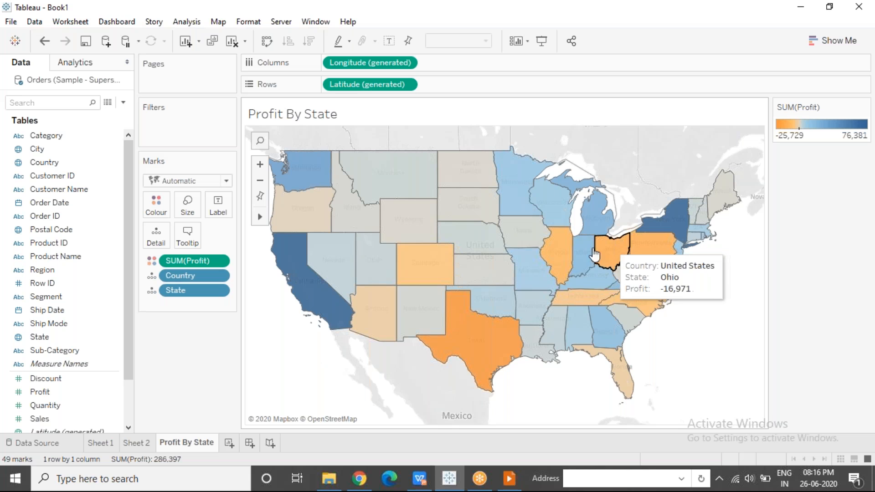
pyautogui.moveTo(517, 233)
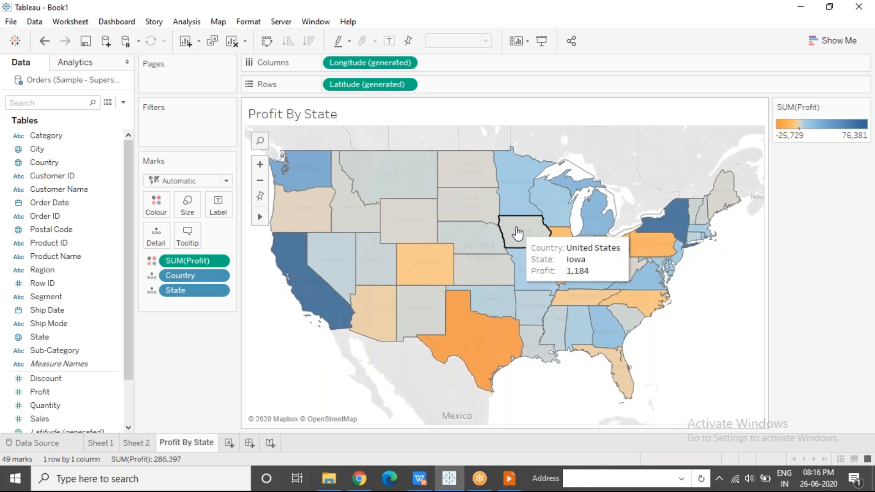
pyautogui.click(229, 444)
pyautogui.doubleClick(230, 444)
pyautogui.write('Top 5 Customers')
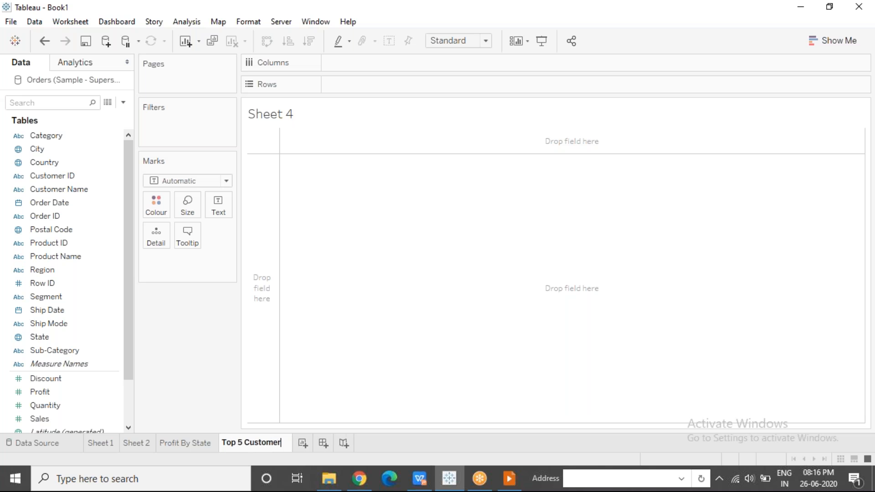
pyautogui.click(211, 387)
# Build a bar chart of Profit by Customer Name, sorted descending and coloured by Profit
pyautogui.moveTo(50, 189); pyautogui.dragTo(343, 80)
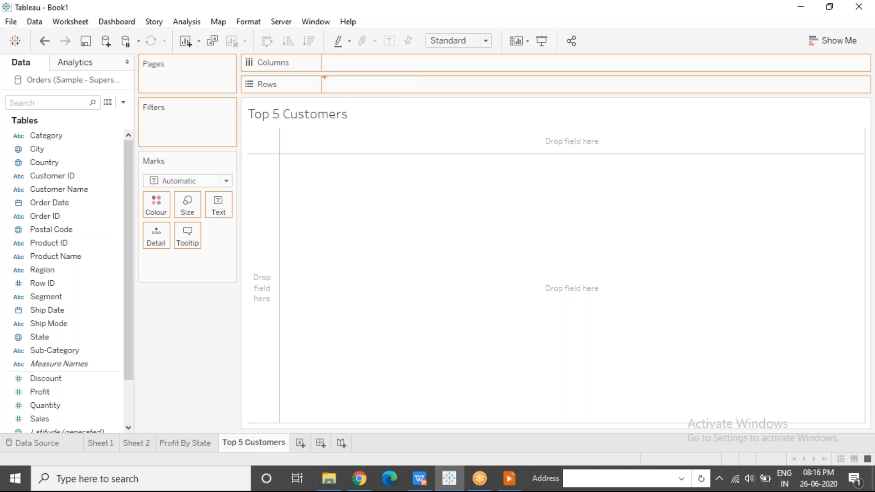
pyautogui.moveTo(40, 392); pyautogui.dragTo(346, 63)
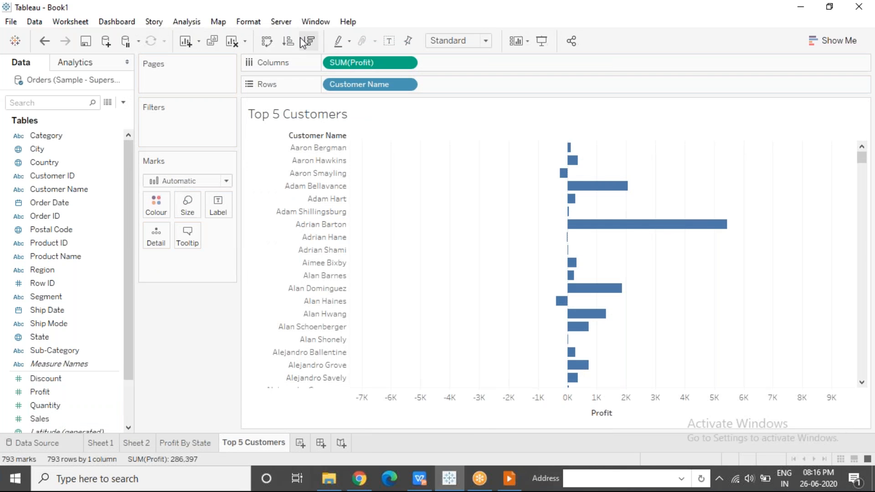
pyautogui.click(302, 41)
pyautogui.click(74, 395)
pyautogui.moveTo(75, 394); pyautogui.dragTo(156, 205)
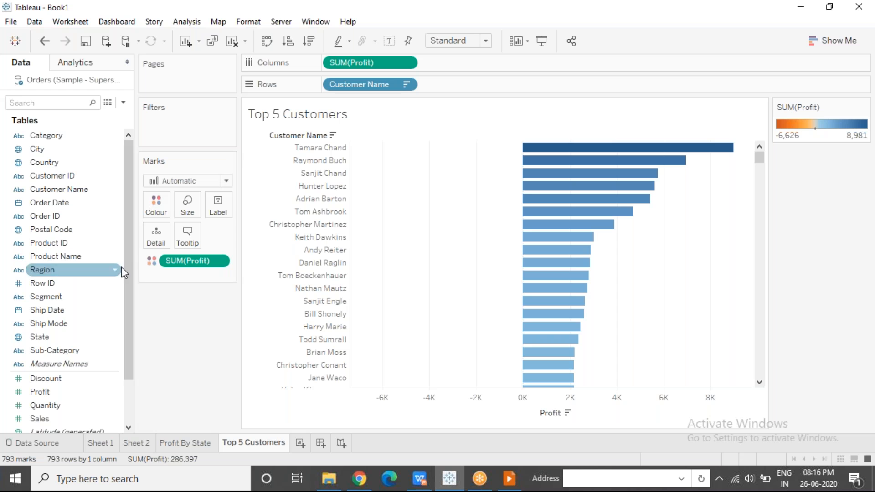
# Filter Customer Name to the top 5 by the sum of Profit
pyautogui.moveTo(61, 190); pyautogui.dragTo(146, 121)
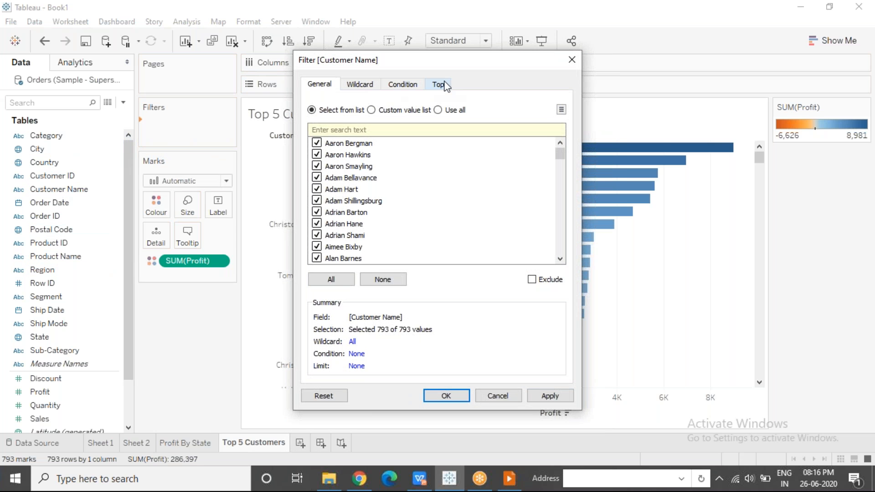
pyautogui.click(439, 84)
pyautogui.click(312, 117)
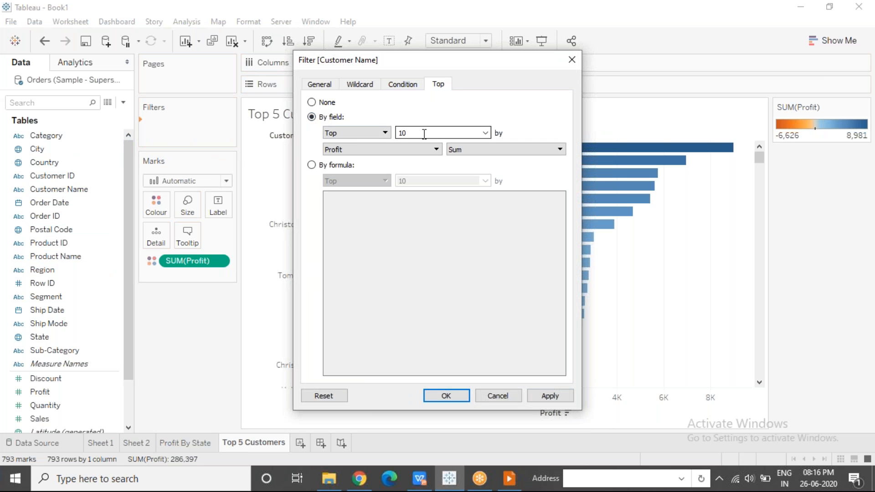
pyautogui.doubleClick(407, 133)
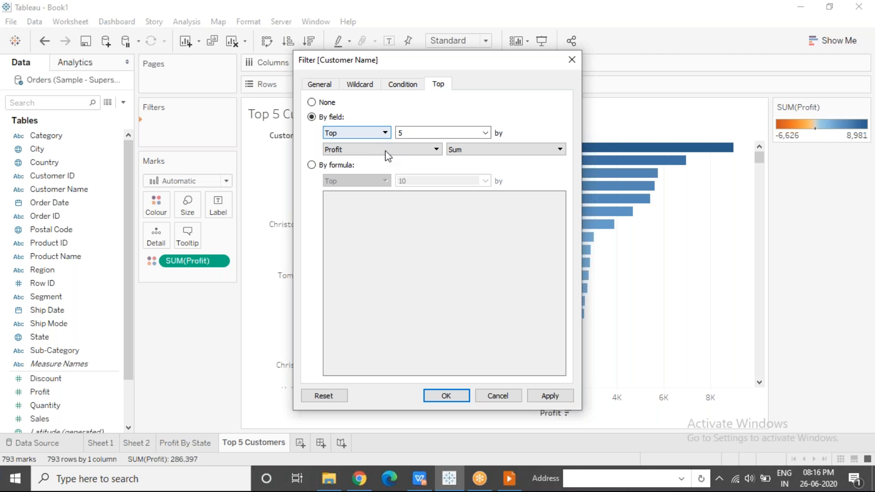
pyautogui.click(456, 393)
# Add another worksheet and rename it Bottom 5 Customers
pyautogui.click(300, 443)
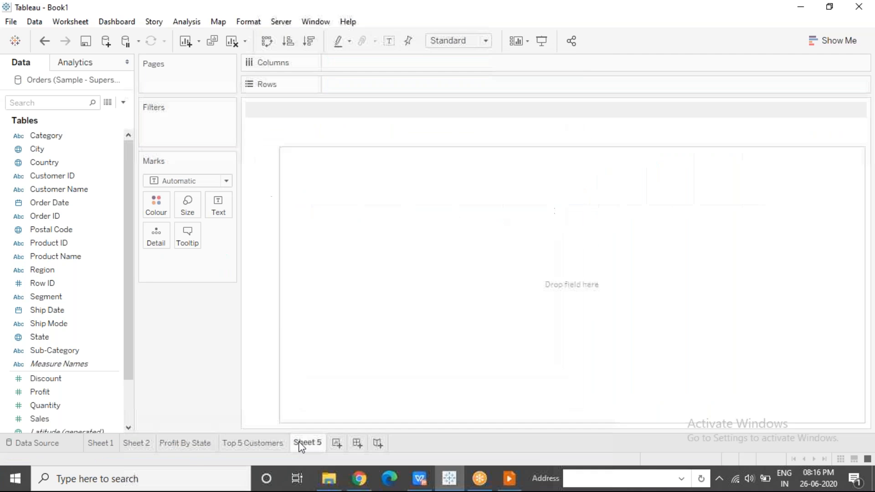
pyautogui.doubleClick(301, 443)
pyautogui.write('Bottom 5 Cu')
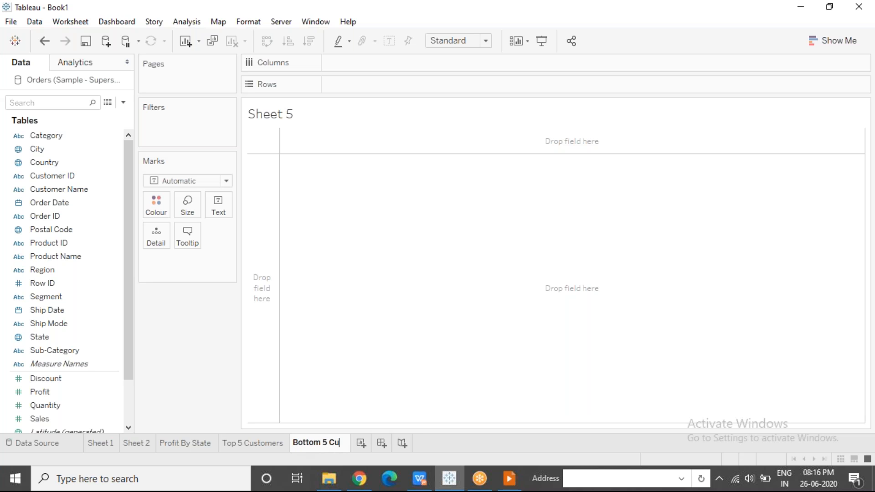
pyautogui.write('stomers')
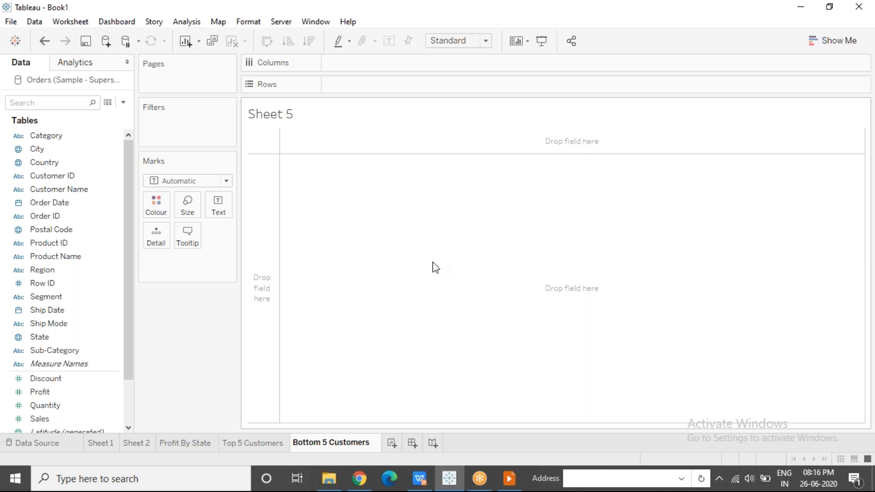
pyautogui.press('Return')
# On the Bottom 5 Customers sheet, chart Profit by Customer Name as bars, sorted descending and coloured by Profit
pyautogui.click(75, 191)
pyautogui.moveTo(76, 193); pyautogui.dragTo(380, 84)
pyautogui.moveTo(46, 392); pyautogui.dragTo(379, 63)
pyautogui.click(310, 41)
pyautogui.click(43, 394)
pyautogui.moveTo(44, 401)
pyautogui.mouseDown()
pyautogui.moveTo(153, 199)
pyautogui.moveTo(156, 206)
pyautogui.mouseUp()
# Filter Customer Name to the bottom 5 by the sum of Profit
pyautogui.click(75, 189)
pyautogui.moveTo(82, 189); pyautogui.dragTo(182, 122)
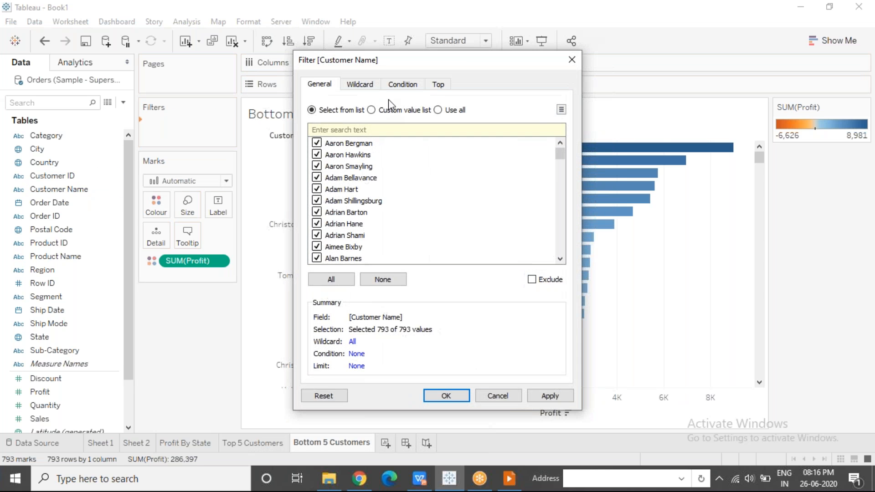
pyautogui.click(438, 84)
pyautogui.click(311, 117)
pyautogui.click(351, 133)
pyautogui.click(352, 151)
pyautogui.click(412, 133)
pyautogui.doubleClick(412, 132)
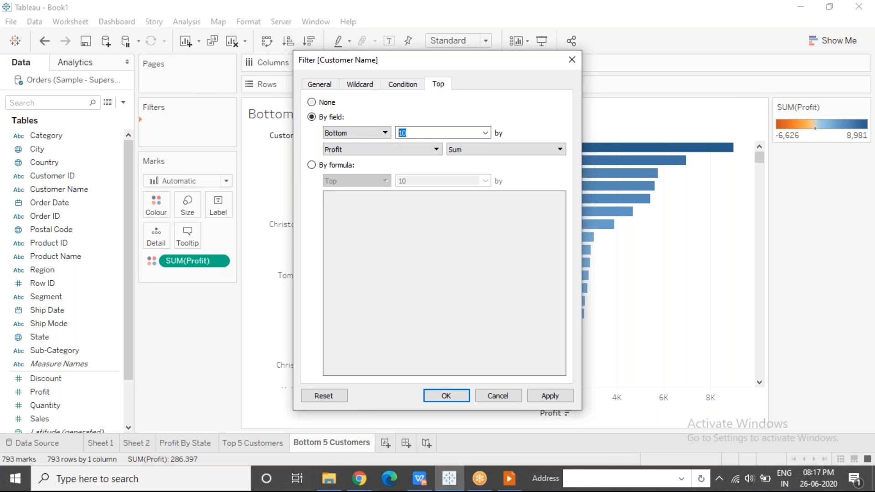
pyautogui.click(445, 397)
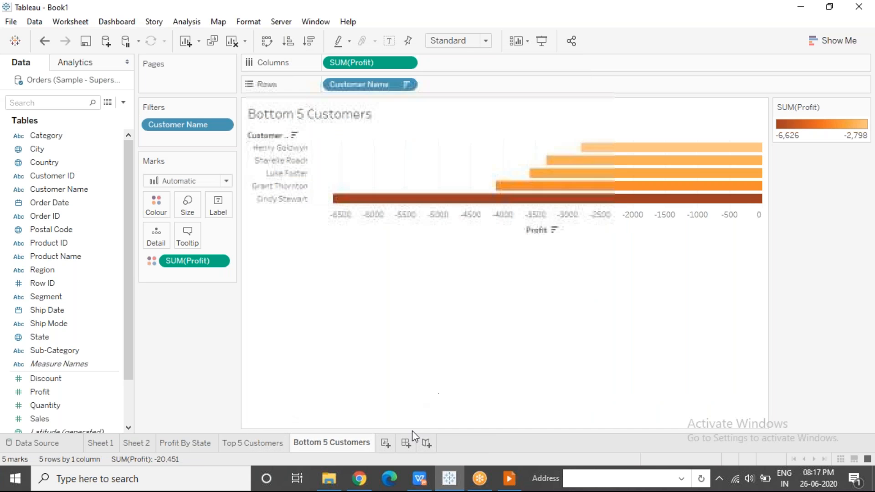
# Create a dashboard with the Profit By State map above the Top 5 Customers and Bottom 5 Customers charts placed side by side
pyautogui.click(406, 443)
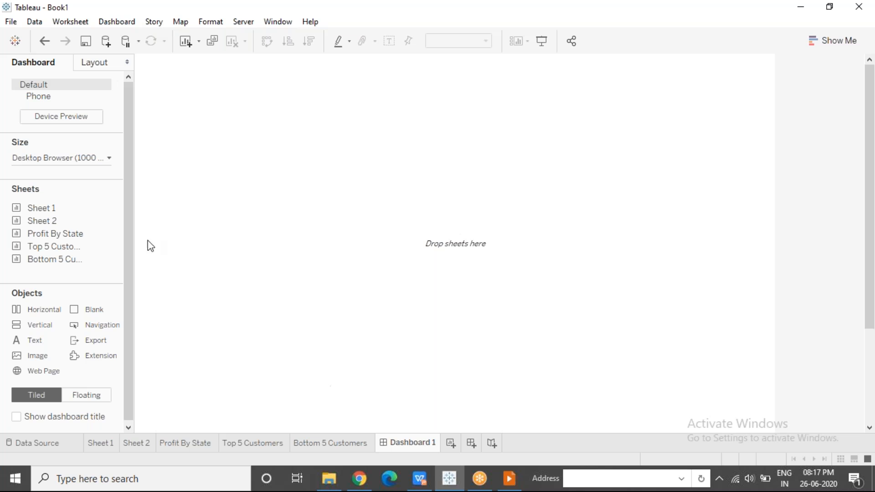
pyautogui.moveTo(63, 234); pyautogui.dragTo(345, 86)
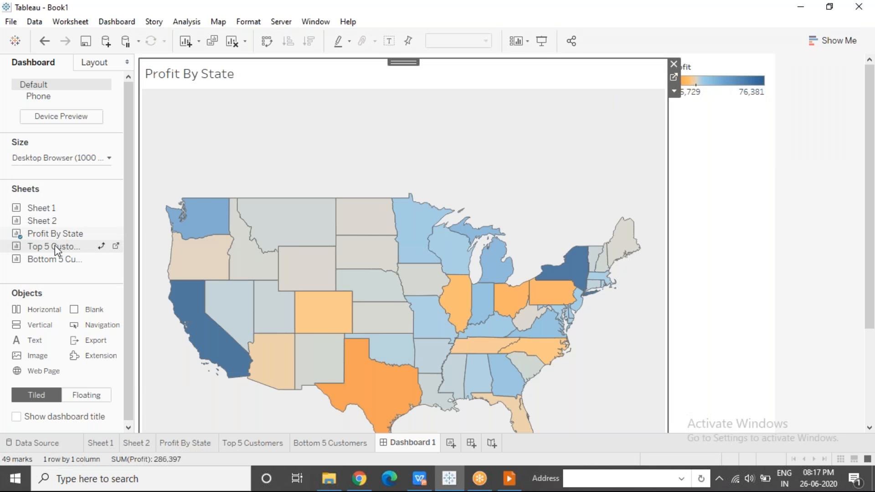
pyautogui.moveTo(55, 247)
pyautogui.mouseDown()
pyautogui.moveTo(263, 291)
pyautogui.moveTo(253, 365)
pyautogui.moveTo(406, 359)
pyautogui.mouseUp()
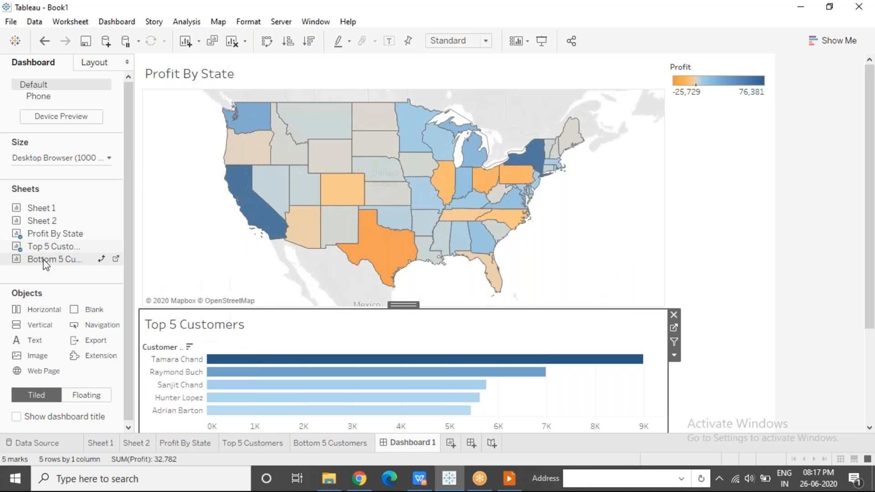
pyautogui.moveTo(55, 259)
pyautogui.mouseDown()
pyautogui.moveTo(465, 279)
pyautogui.moveTo(524, 380)
pyautogui.moveTo(615, 406)
pyautogui.mouseUp()
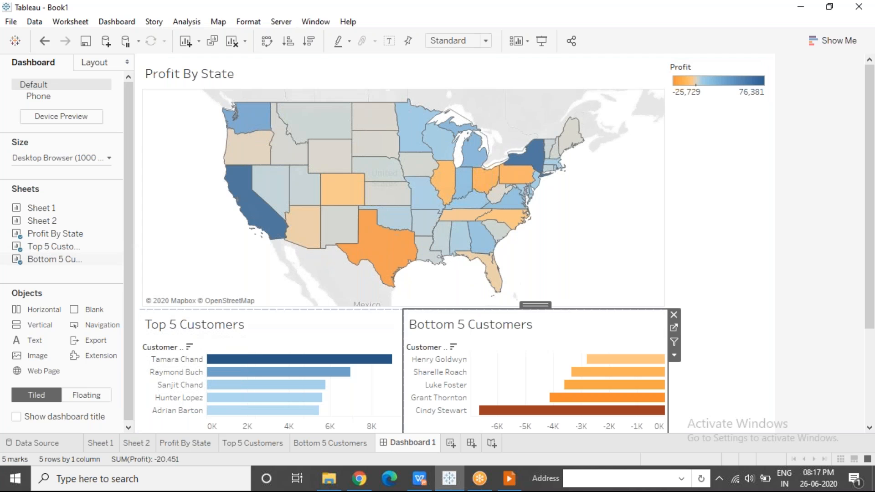
# Set the dashboard size to Automatic and give the map more height than the customer charts below it
pyautogui.click(75, 159)
pyautogui.click(66, 185)
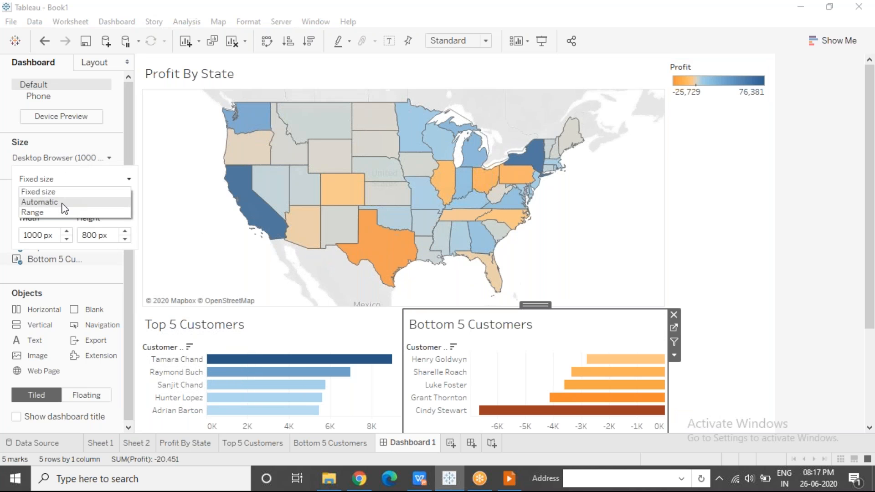
pyautogui.click(64, 203)
pyautogui.moveTo(333, 242); pyautogui.dragTo(333, 271)
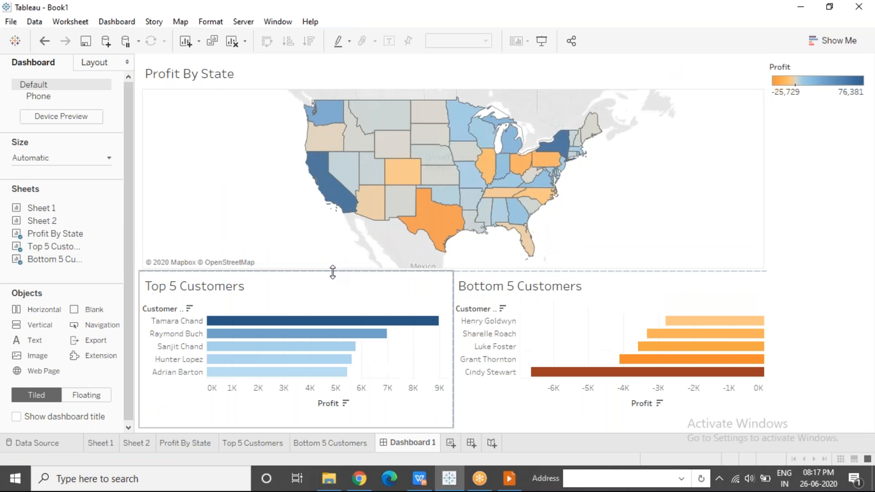
# Set the Top 5 Customers and Bottom 5 Customers charts on the dashboard to fit Entire View
pyautogui.click(397, 305)
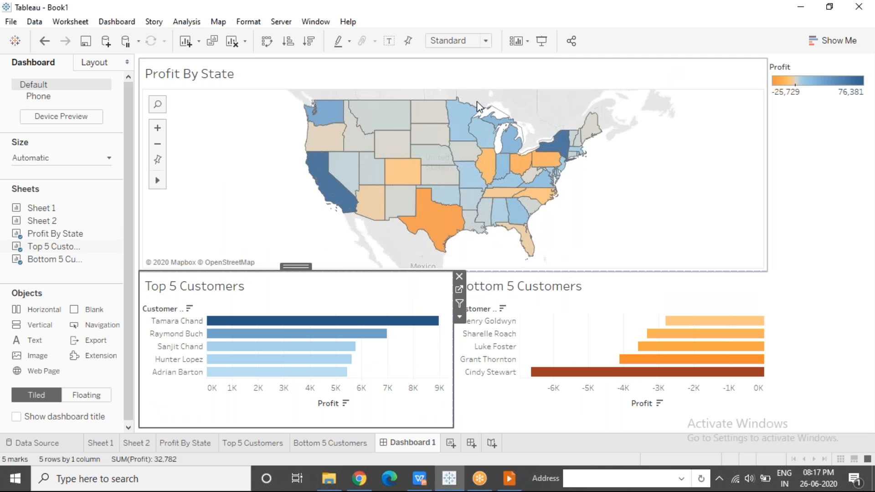
pyautogui.click(459, 317)
pyautogui.moveTo(520, 257)
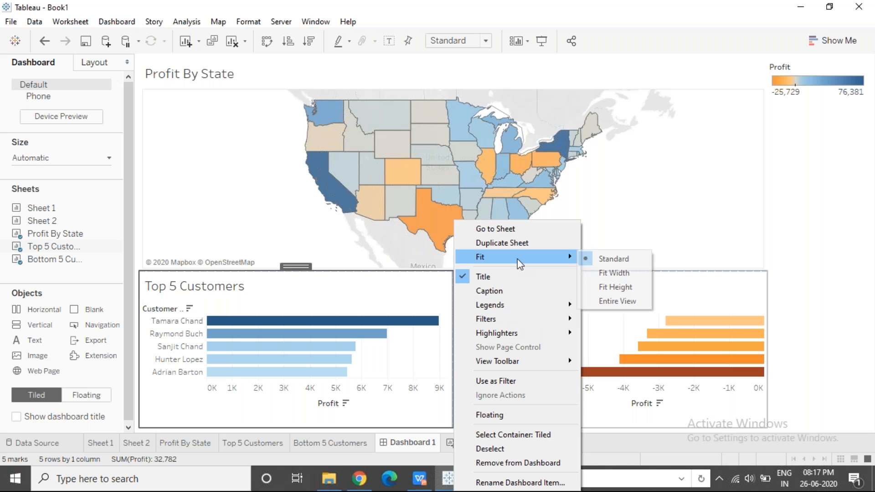
pyautogui.click(606, 301)
pyautogui.click(689, 297)
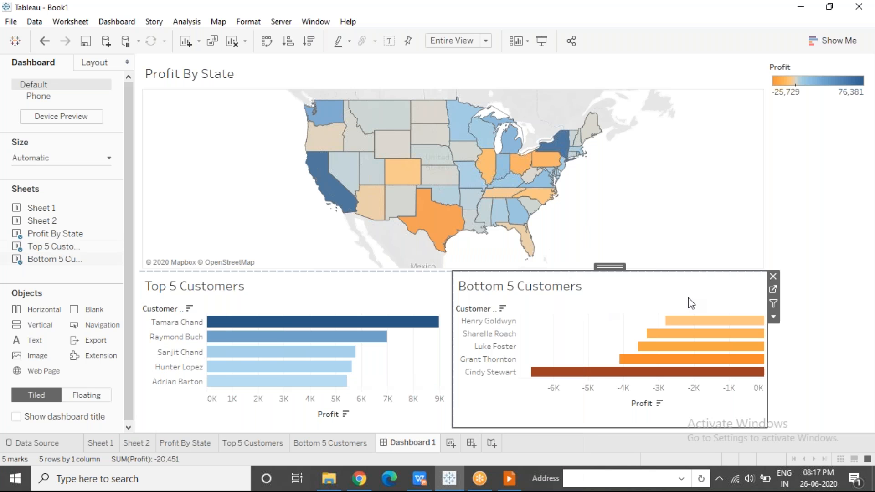
pyautogui.click(773, 317)
pyautogui.moveTo(778, 258)
pyautogui.click(725, 300)
# Use the Profit By State map as a filter for the other dashboard sheets
pyautogui.click(677, 210)
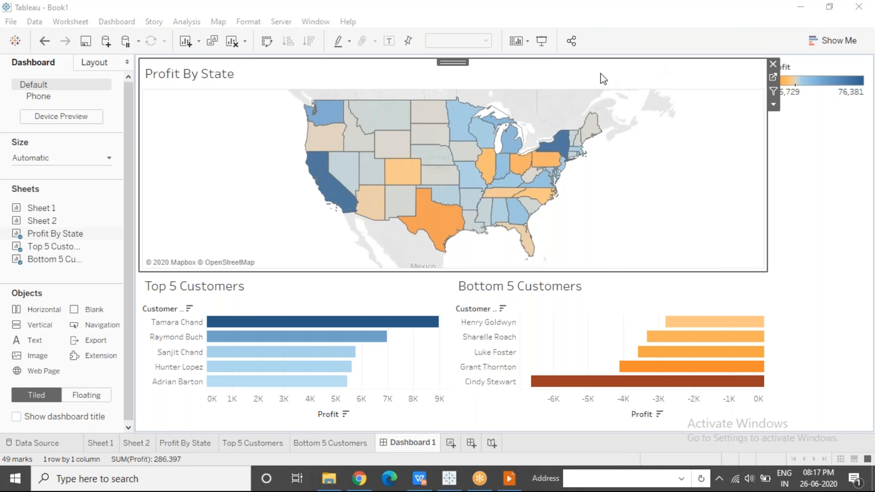
pyautogui.moveTo(211, 207)
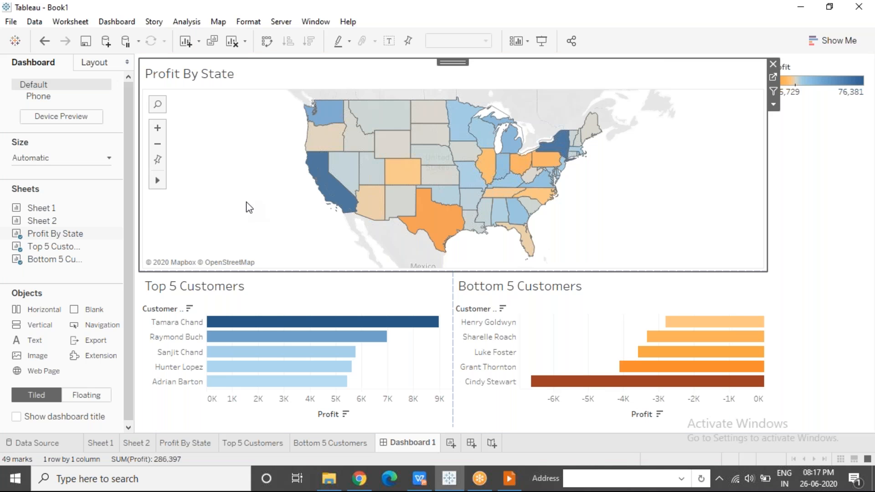
pyautogui.click(773, 91)
# Test the map filter by selecting California, and clear the selection
pyautogui.moveTo(327, 196)
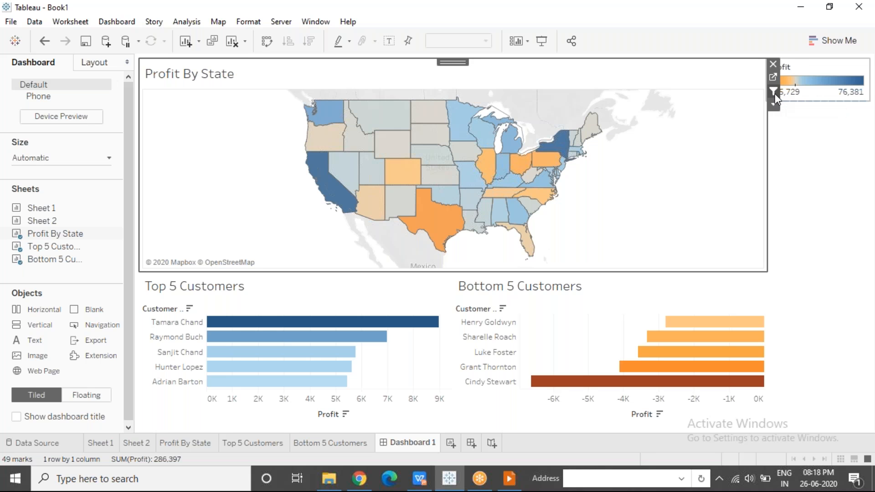
pyautogui.click(334, 202)
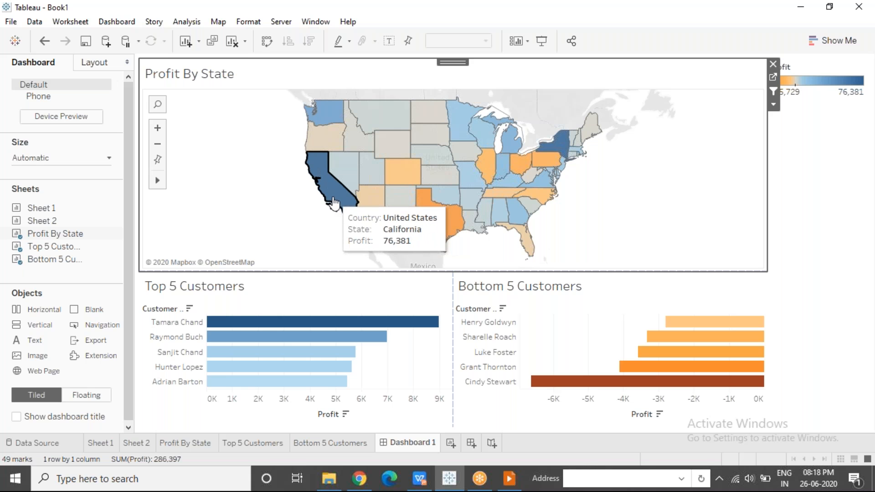
pyautogui.click(335, 202)
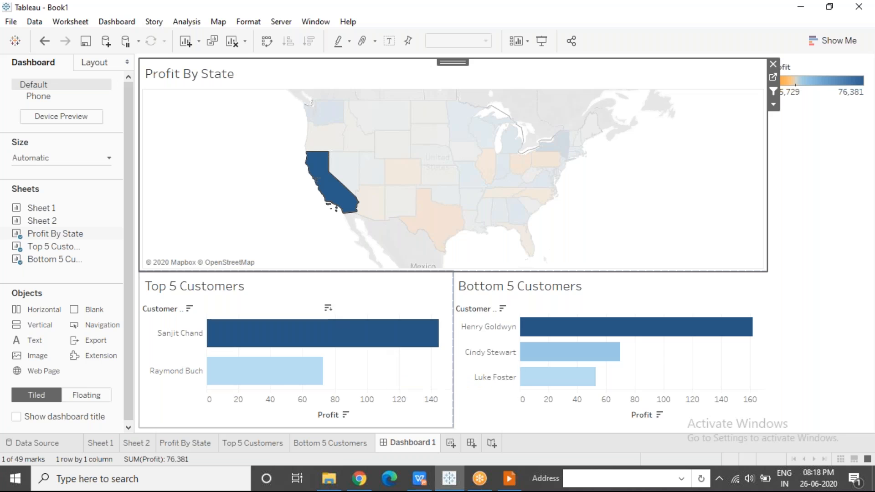
pyautogui.click(298, 226)
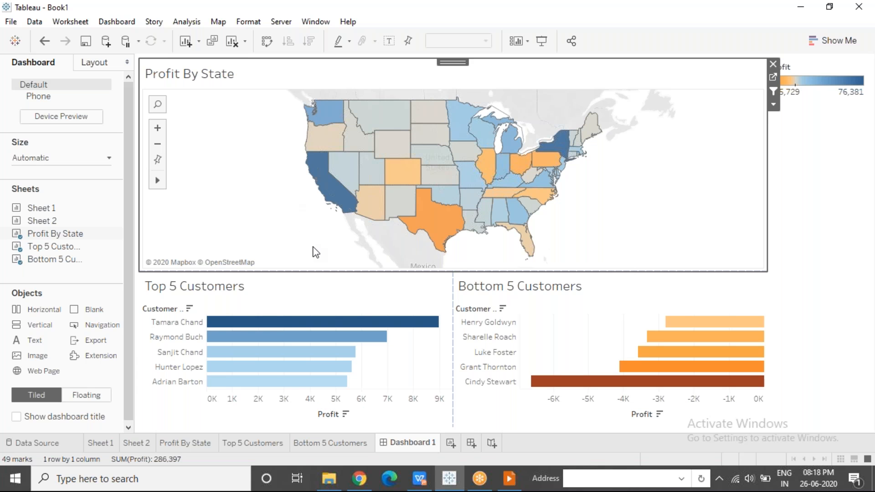
# Extend the map area slightly downward and filter the customer charts to California again
pyautogui.click(608, 21)
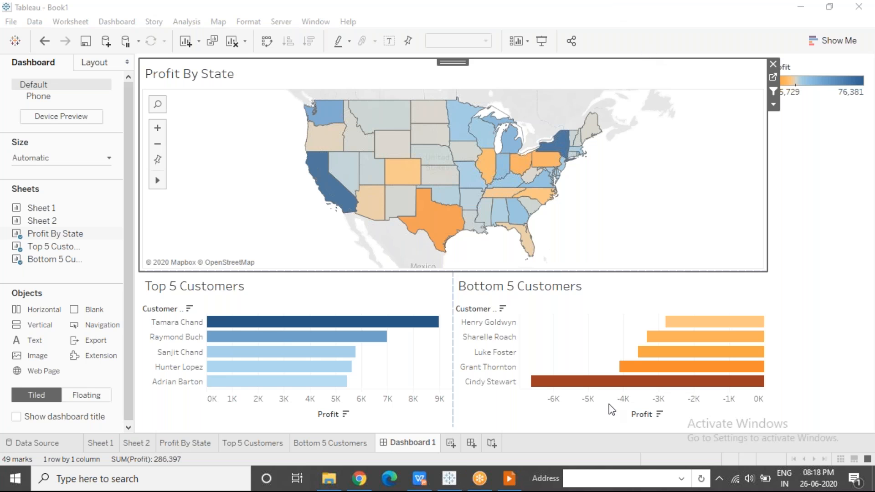
pyautogui.moveTo(318, 271)
pyautogui.mouseDown()
pyautogui.moveTo(318, 134)
pyautogui.moveTo(304, 273)
pyautogui.mouseUp()
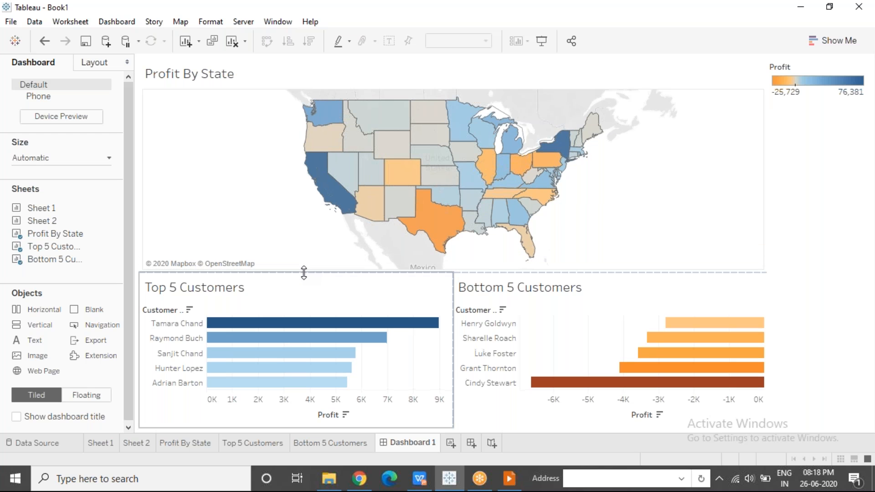
pyautogui.click(279, 221)
pyautogui.moveTo(334, 201)
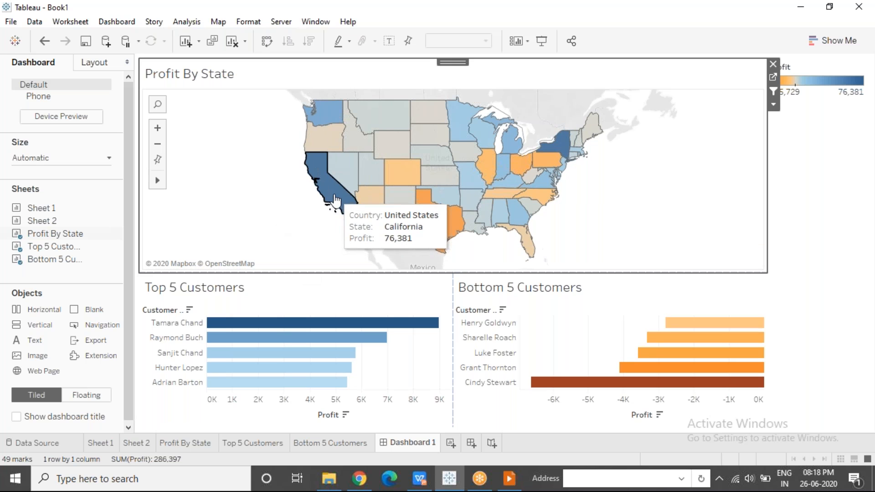
pyautogui.click(335, 201)
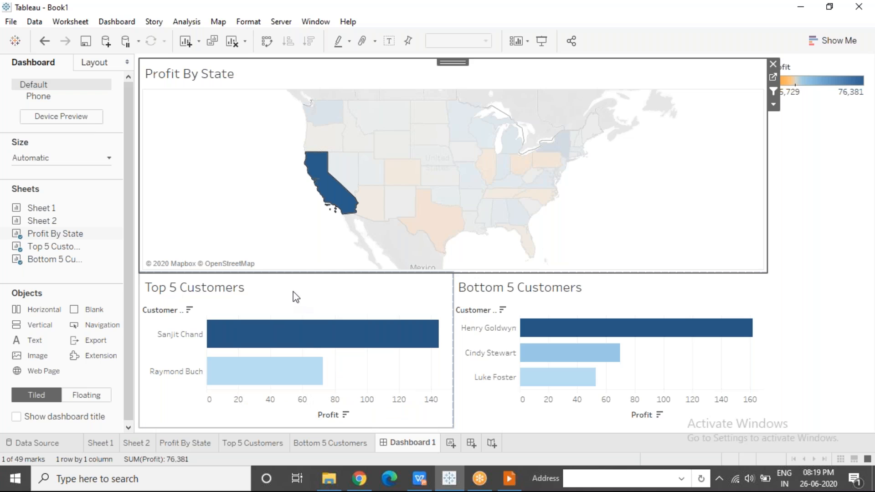
# Check the profit of each customer in the Top 5 Customers chart for California, and clear the state selection
pyautogui.moveTo(308, 326)
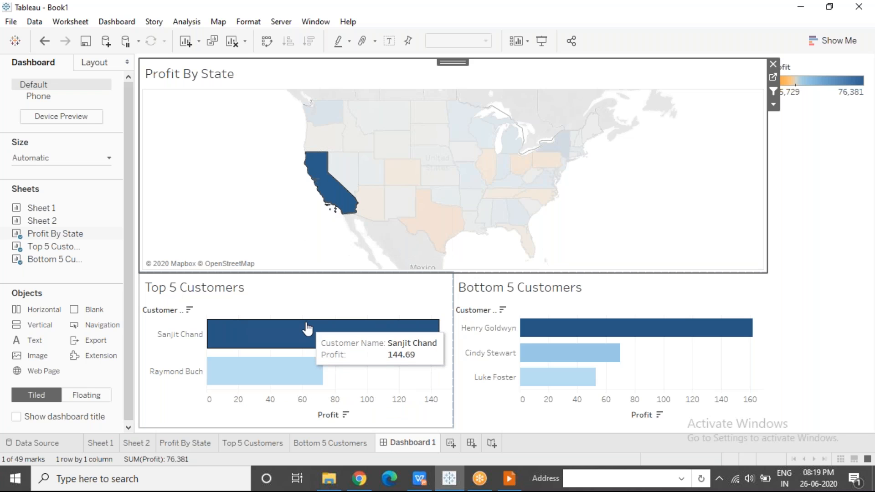
pyautogui.moveTo(297, 372)
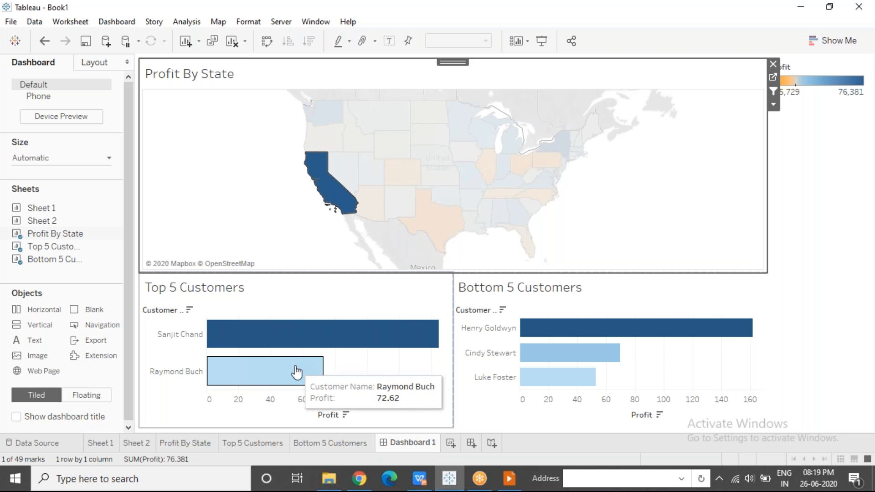
pyautogui.moveTo(305, 343)
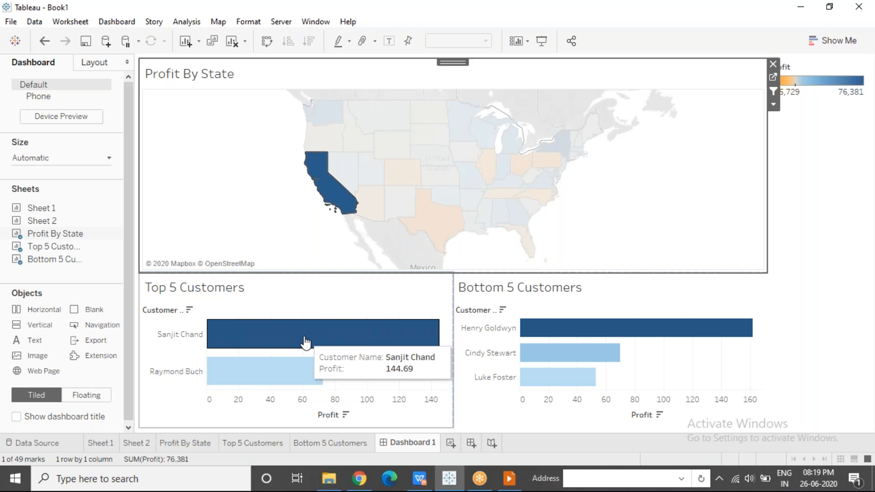
pyautogui.click(295, 241)
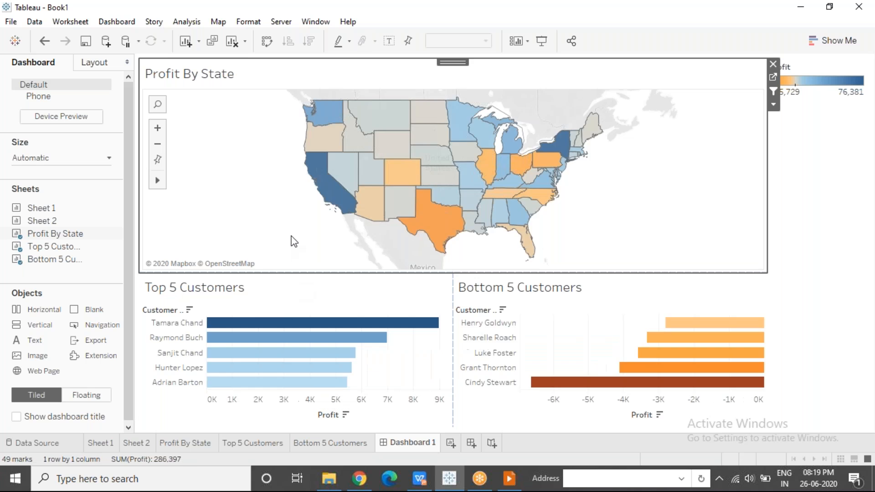
# Review the unfiltered top and bottom customer charts, then filter them to California once more and clear the selection
pyautogui.moveTo(284, 390)
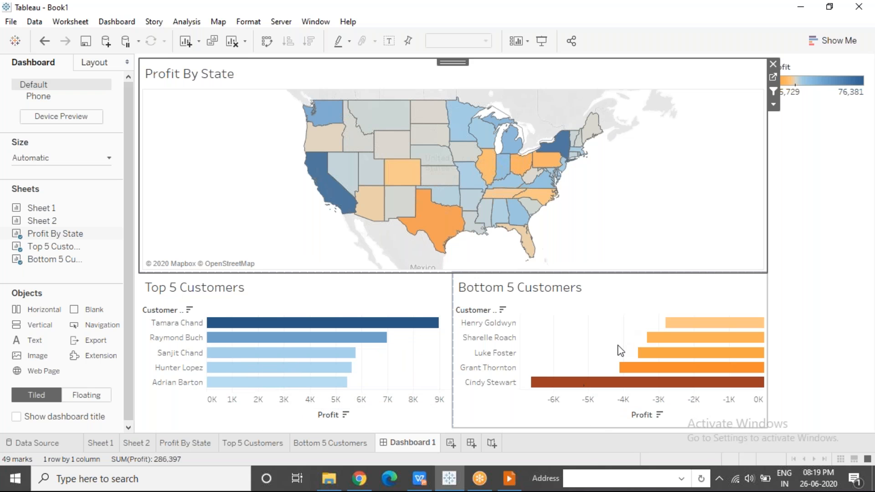
pyautogui.moveTo(325, 185)
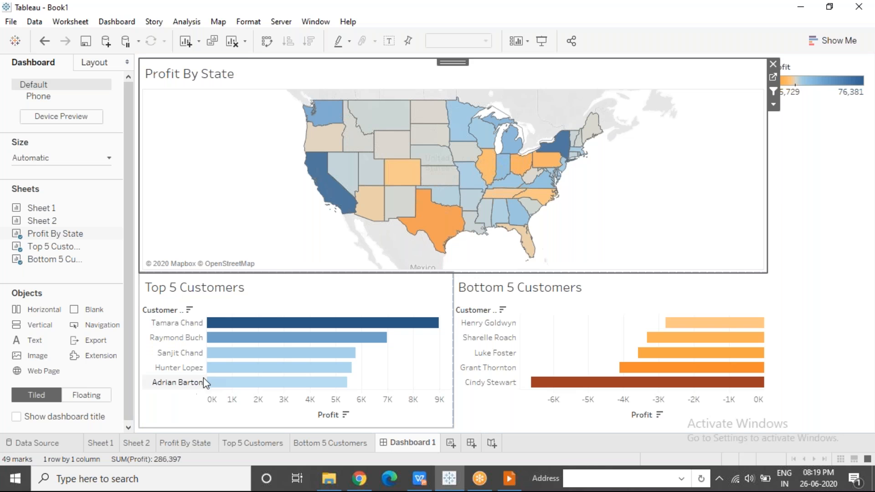
pyautogui.moveTo(236, 351)
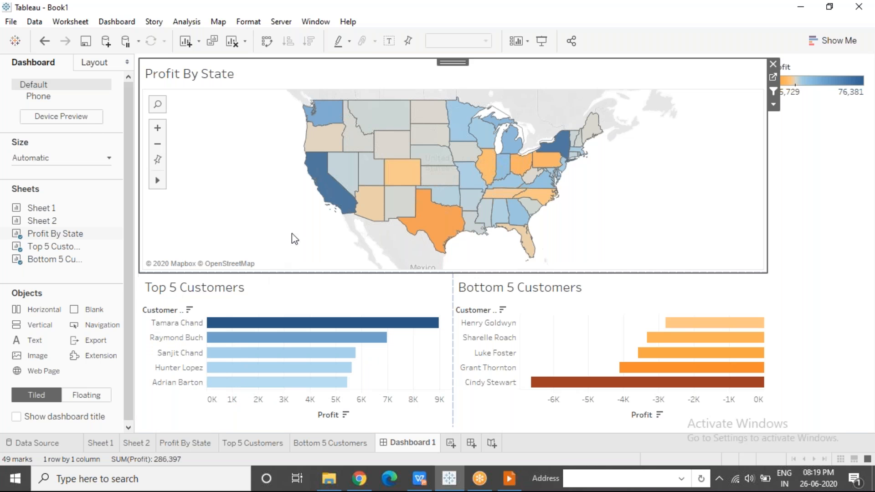
pyautogui.click(334, 197)
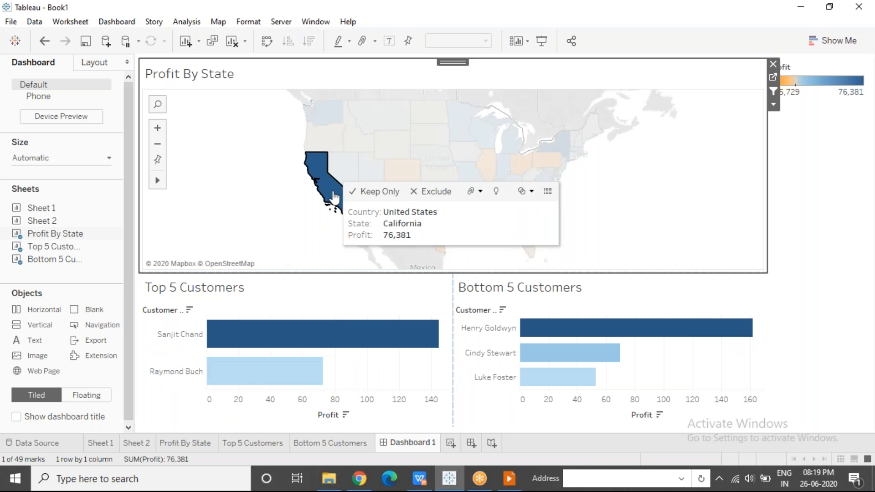
pyautogui.click(290, 219)
# Open a blank Notepad document and place its window clear of the Top 5 Customers chart
pyautogui.click(156, 478)
pyautogui.write('notepad')
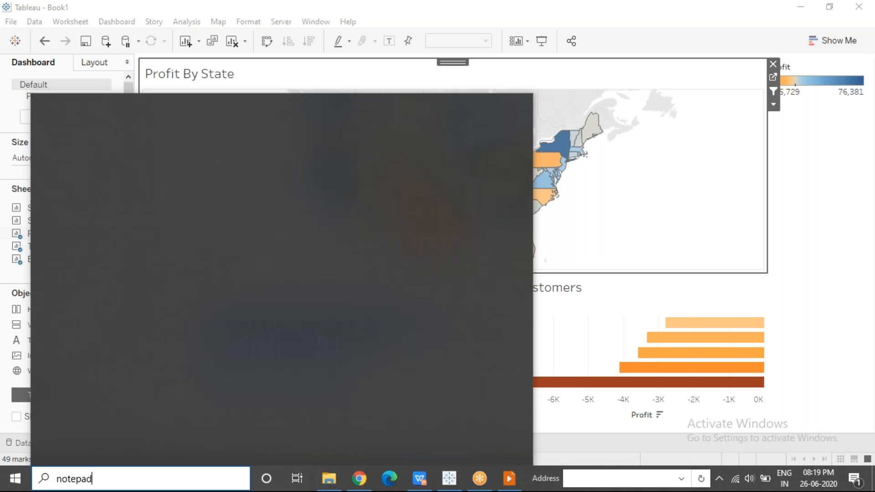
pyautogui.press('Return')
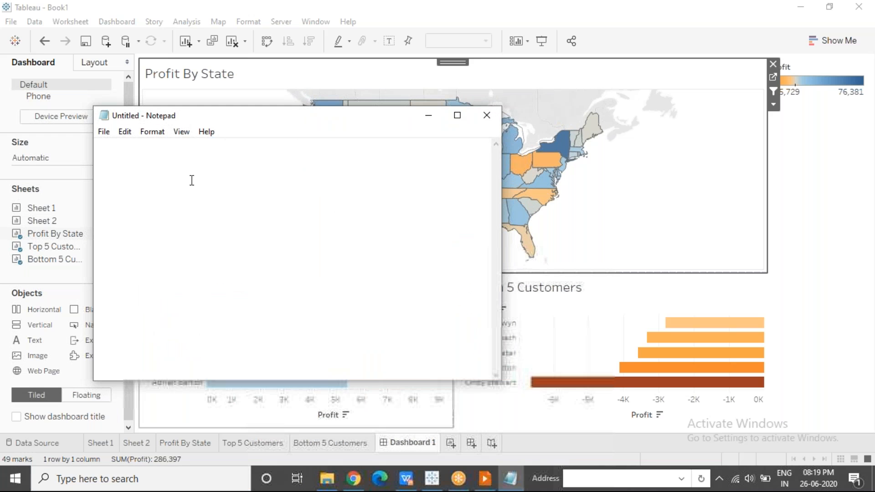
pyautogui.moveTo(236, 121); pyautogui.dragTo(661, 101)
# Write the heading "Top 5" in Notepad and list the five customers from the unfiltered Top 5 Customers chart beneath it
pyautogui.write('Top 5  ')
pyautogui.write('Tamara Cha')
pyautogui.write('nd')
pyautogui.press('Return')
pyautogui.write('Raymond')
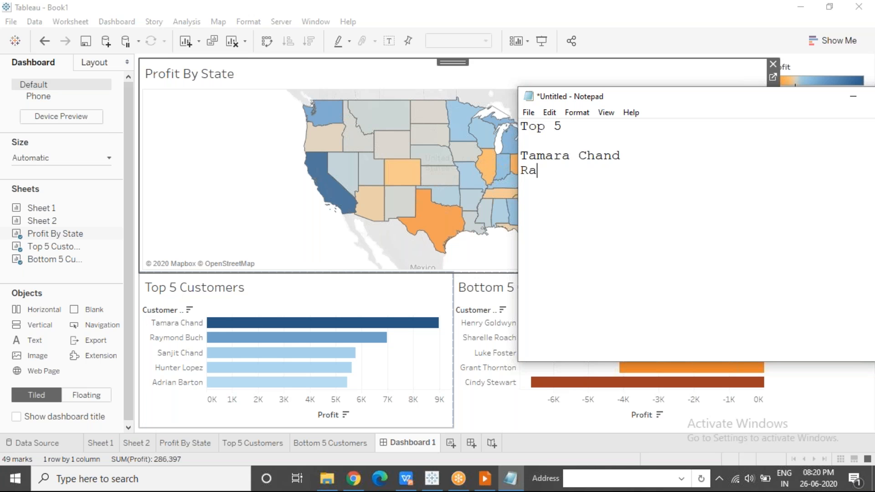
pyautogui.press('Return')
pyautogui.write('Sanjit')
pyautogui.press('Return')
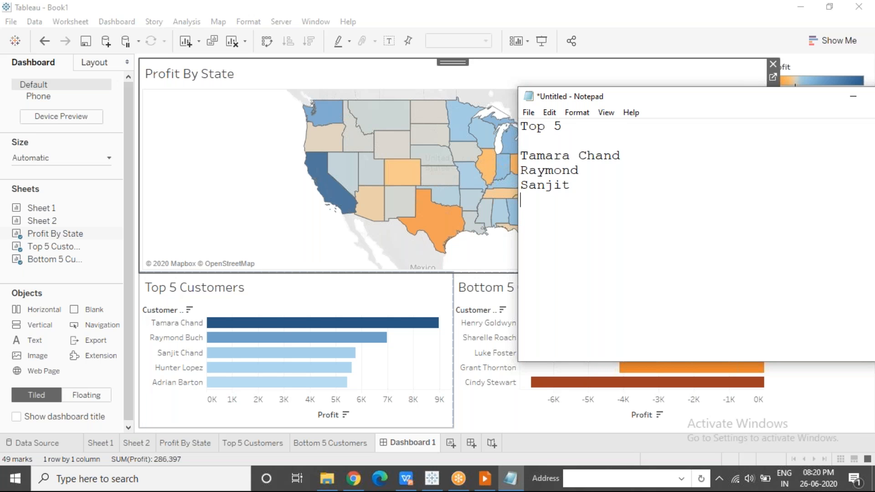
pyautogui.write('HUnter')
pyautogui.press('Return')
pyautogui.write('Adrian')
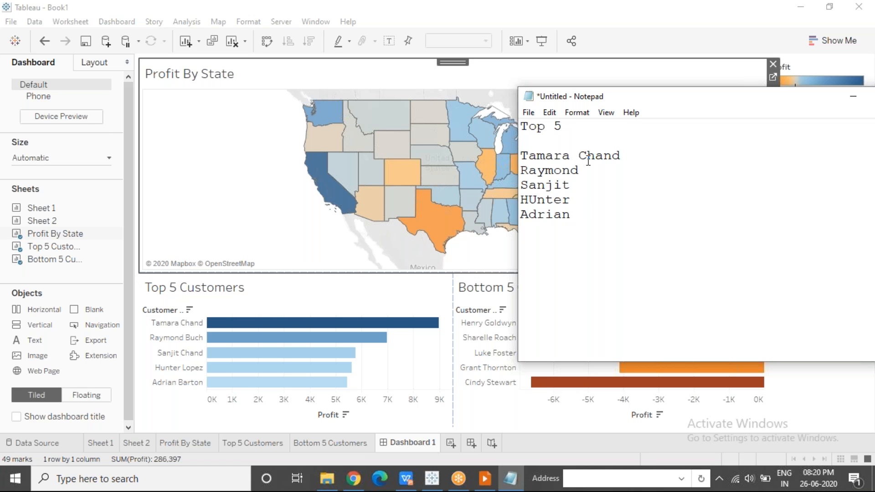
# Filter the dashboard to California and compare the remaining Top 5 Customers bars with the names in the Notepad list
pyautogui.click(330, 197)
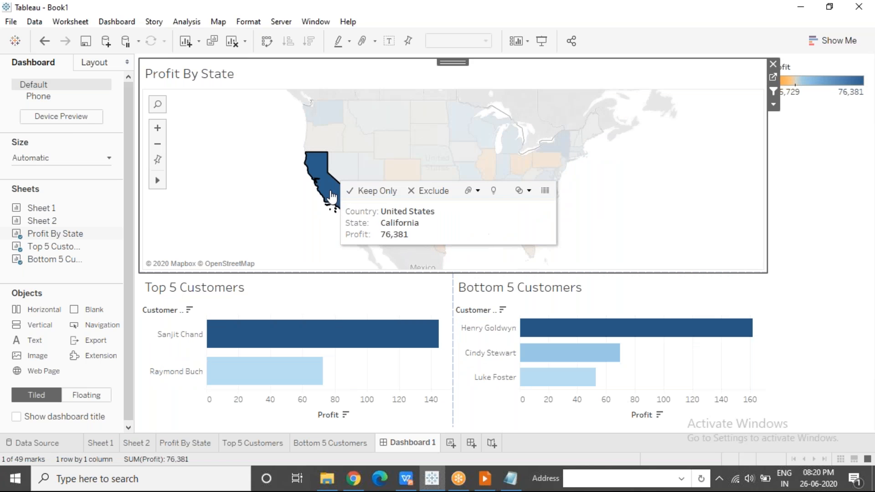
pyautogui.click(511, 478)
pyautogui.moveTo(578, 221); pyautogui.dragTo(521, 155)
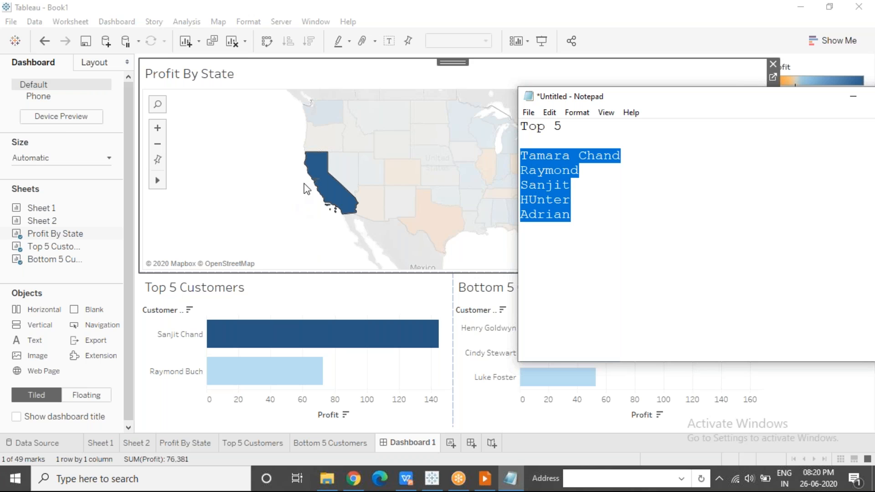
pyautogui.moveTo(326, 183)
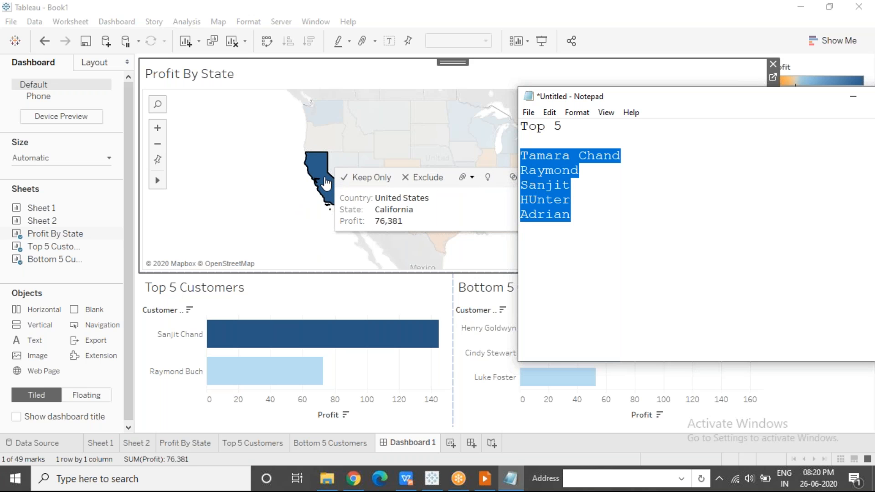
pyautogui.click(583, 185)
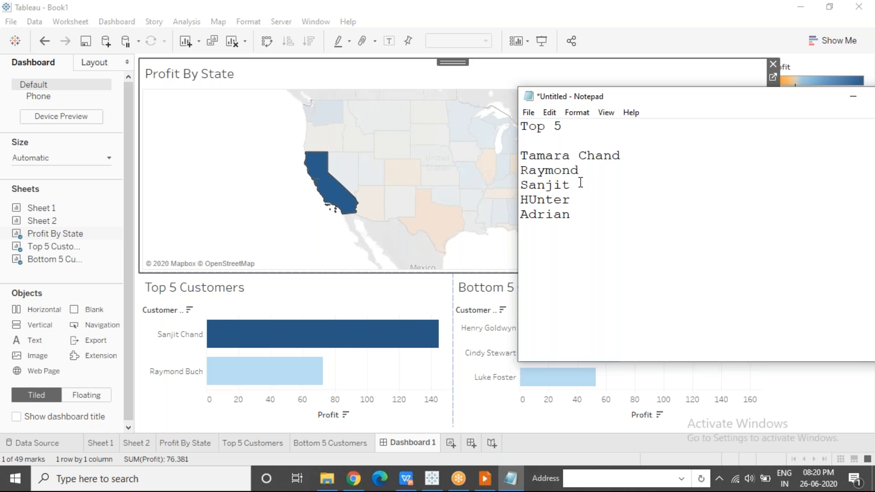
pyautogui.moveTo(578, 183); pyautogui.dragTo(522, 170)
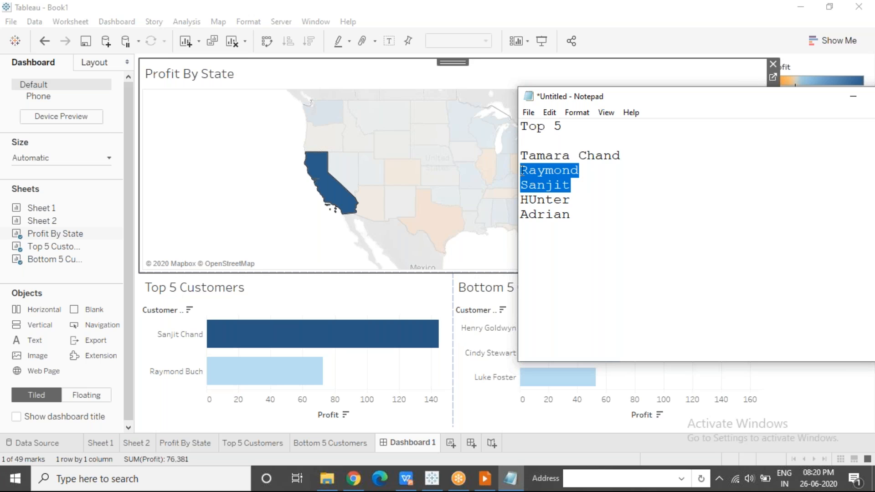
pyautogui.moveTo(297, 339)
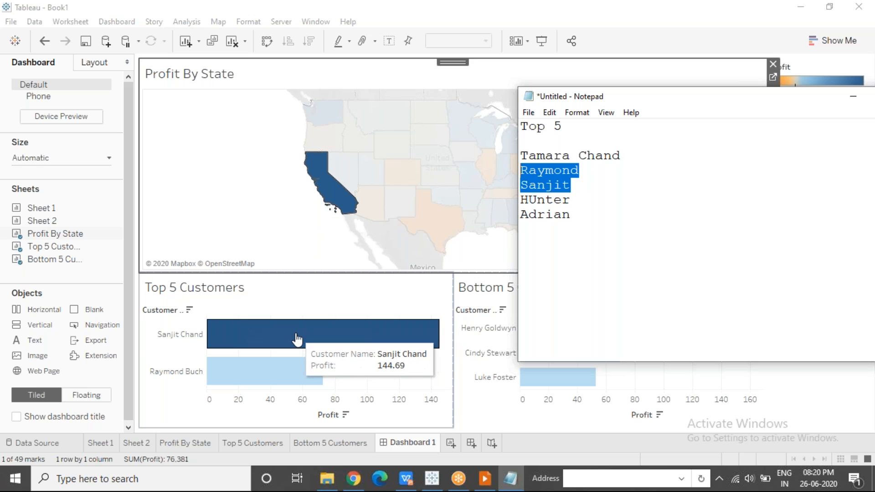
pyautogui.moveTo(275, 372)
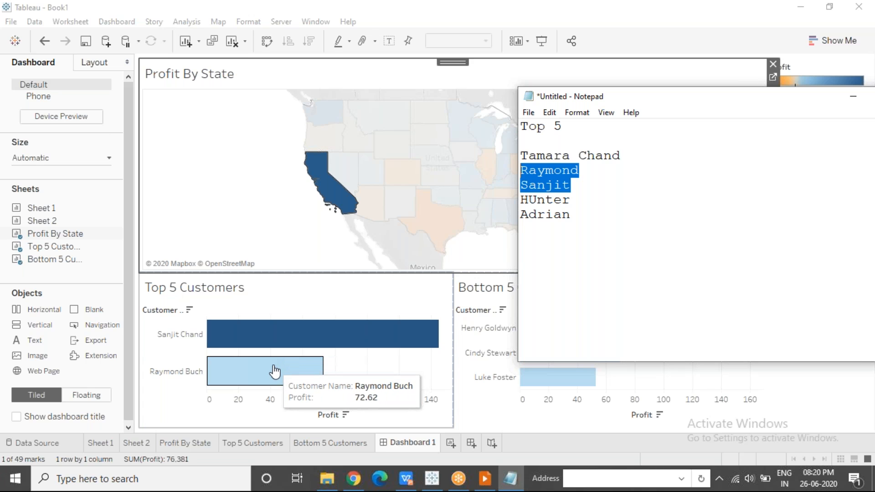
# Move the Notepad window off the Bottom 5 Customers chart and examine that chart's California customers and profits
pyautogui.click(653, 232)
pyautogui.moveTo(715, 100); pyautogui.dragTo(114, 178)
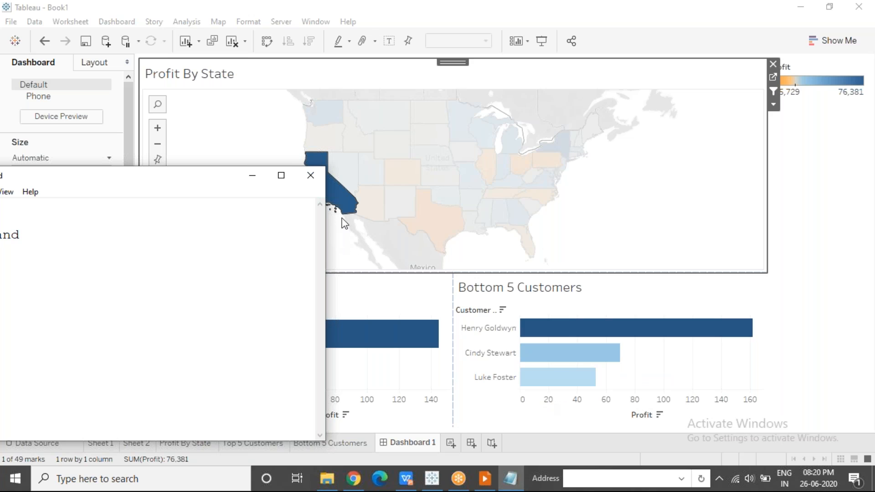
pyautogui.moveTo(544, 383)
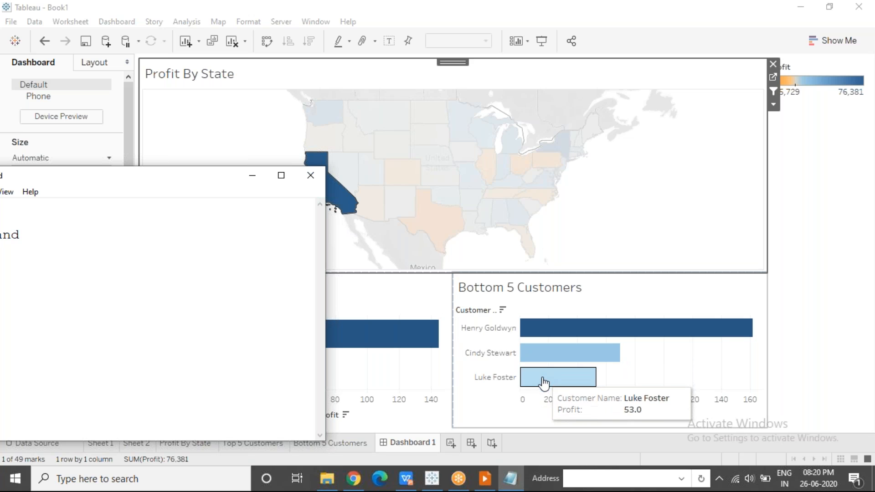
pyautogui.click(612, 26)
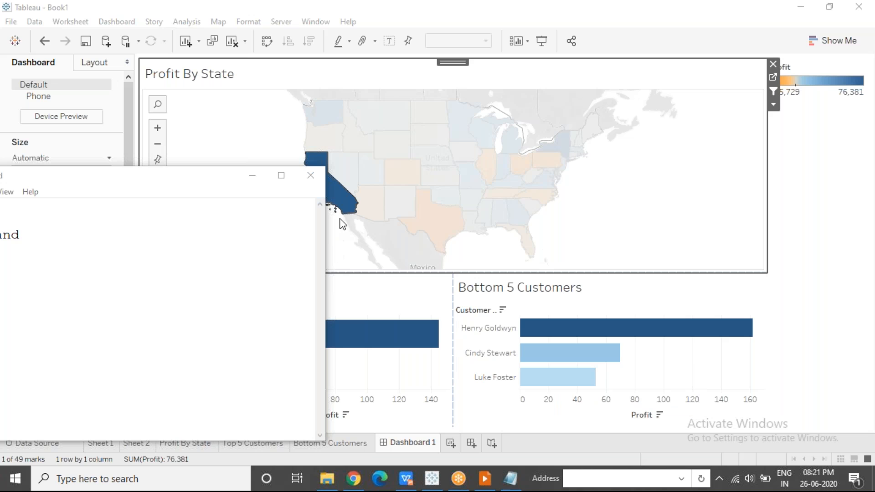
# Narrow the Notepad window and place it where both the name list and the Top 5 Customers chart can be read
pyautogui.moveTo(345, 210)
pyautogui.moveTo(326, 252); pyautogui.dragTo(229, 252)
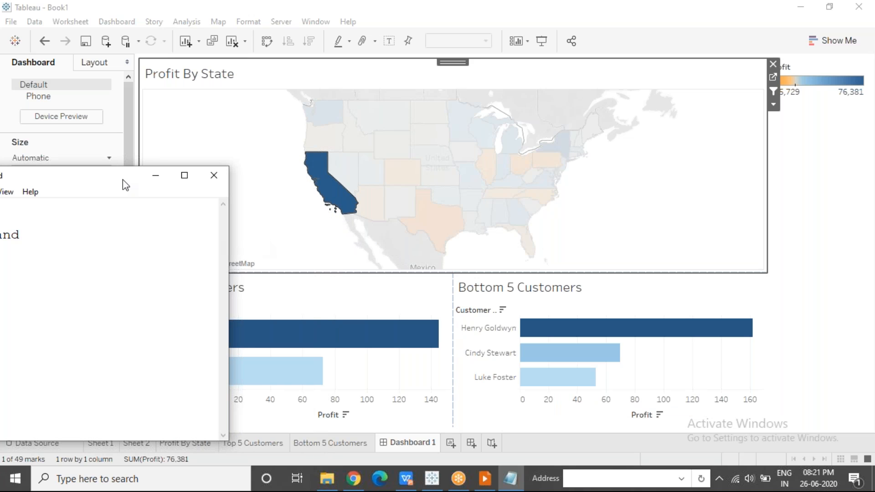
pyautogui.moveTo(101, 181); pyautogui.dragTo(744, 75)
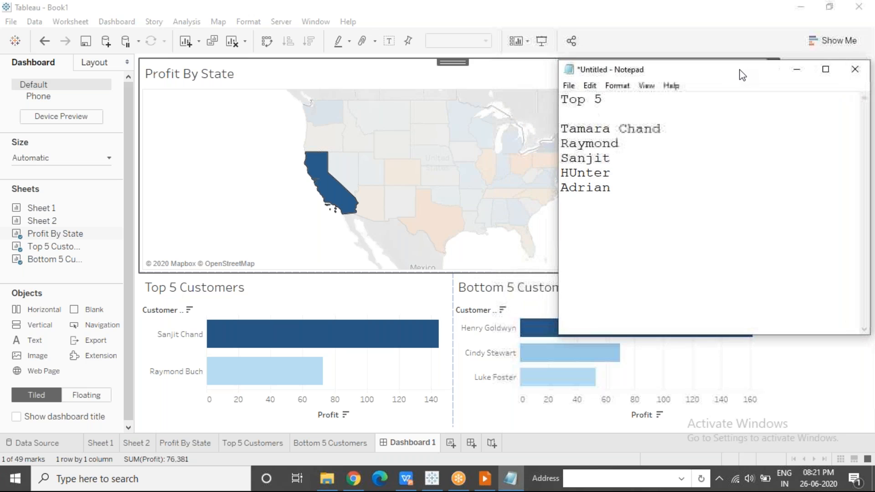
# Switch the map selection from California to Texas and bring the Notepad list back in front of the dashboard
pyautogui.click(278, 212)
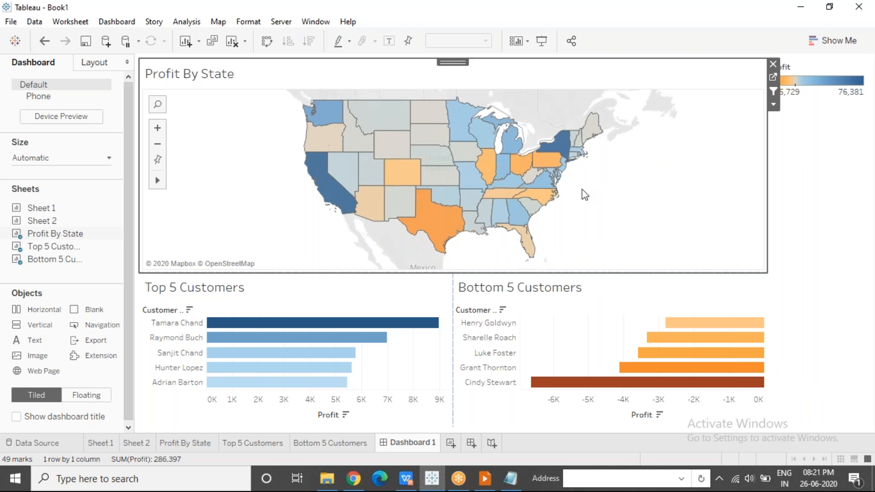
pyautogui.click(434, 224)
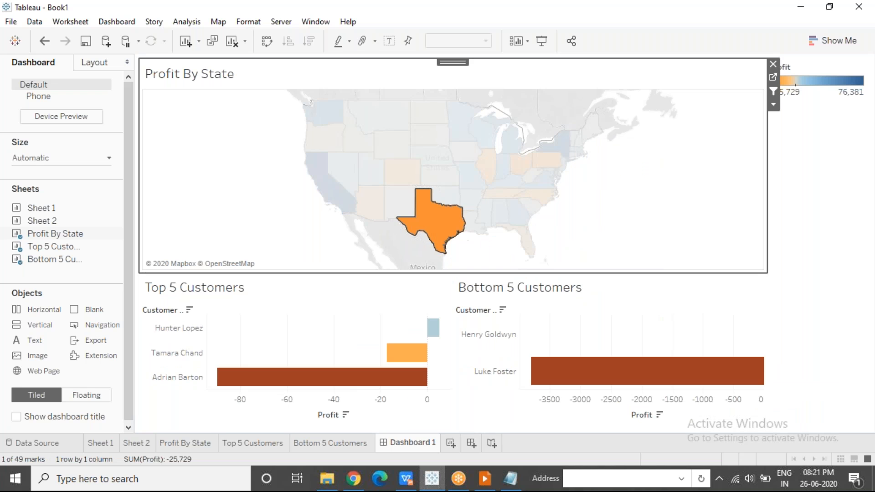
pyautogui.click(511, 479)
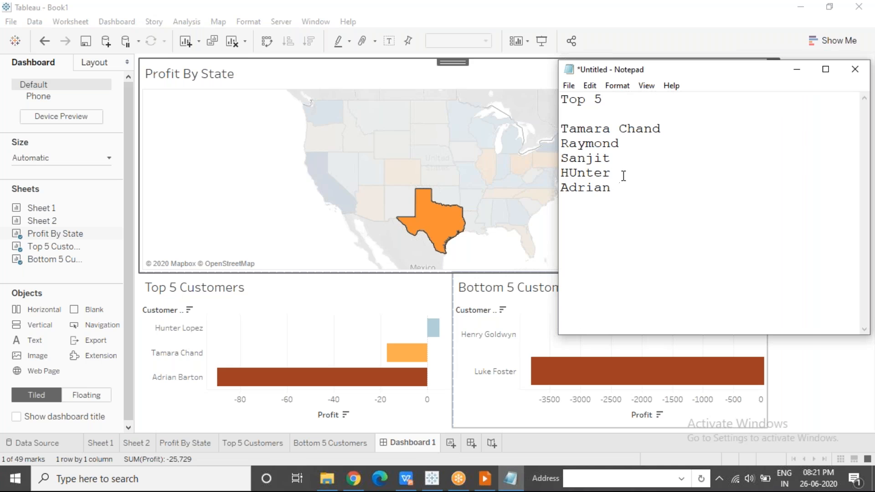
# Compare the names in the Notepad list with the Top 5 Customers bars for Texas, checking the customers' profits
pyautogui.moveTo(620, 187); pyautogui.dragTo(561, 114)
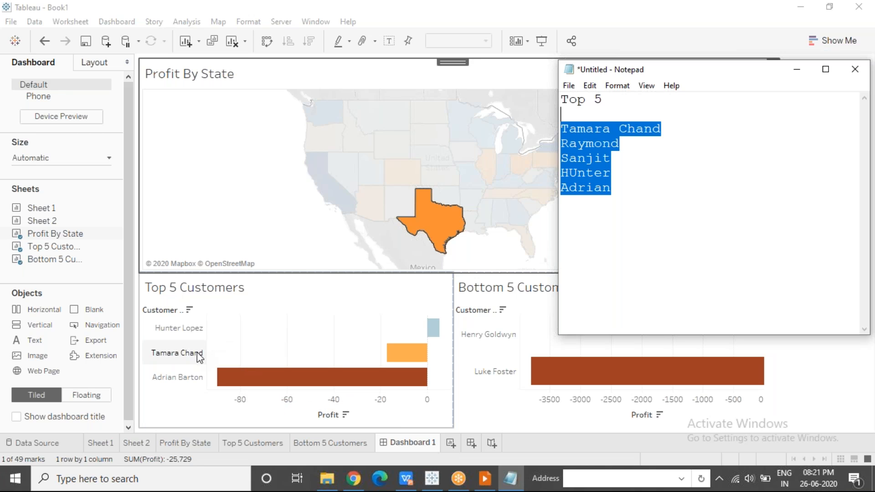
pyautogui.moveTo(668, 128); pyautogui.dragTo(560, 129)
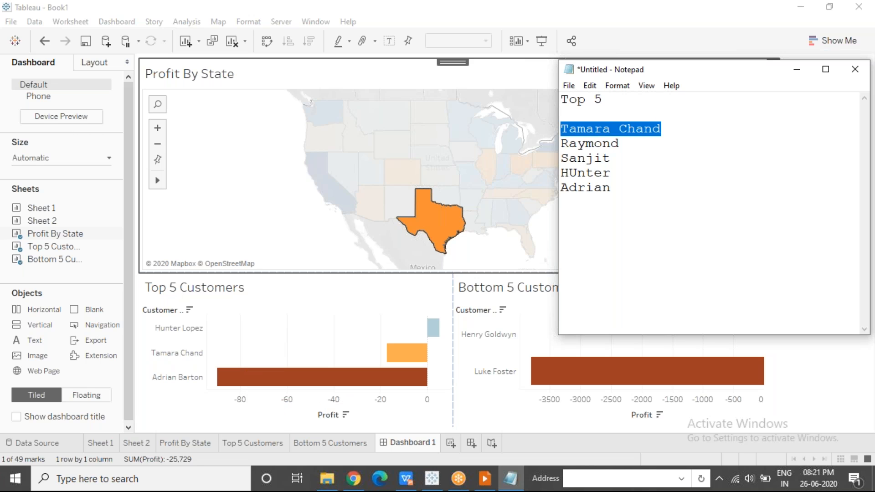
pyautogui.moveTo(399, 359)
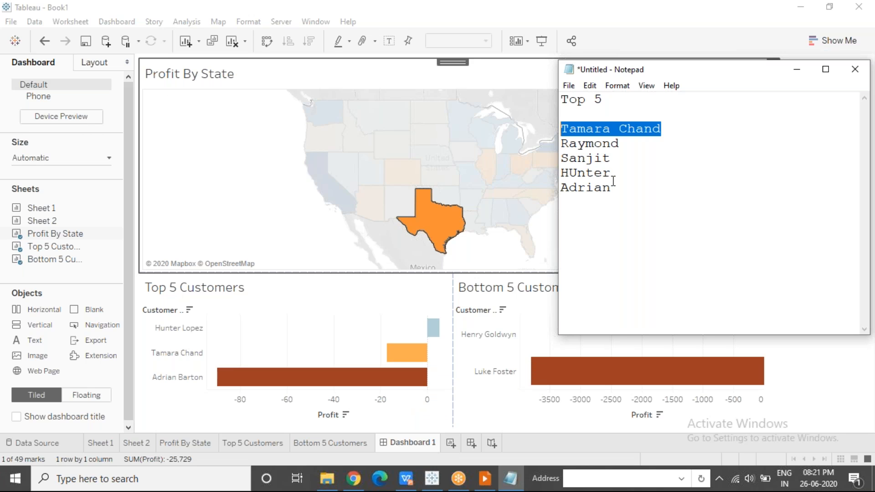
pyautogui.moveTo(614, 188); pyautogui.dragTo(561, 186)
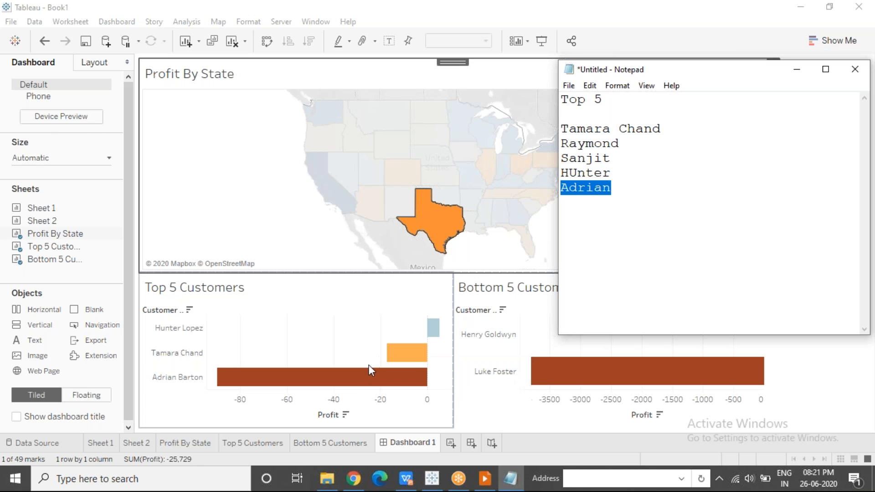
pyautogui.moveTo(358, 386)
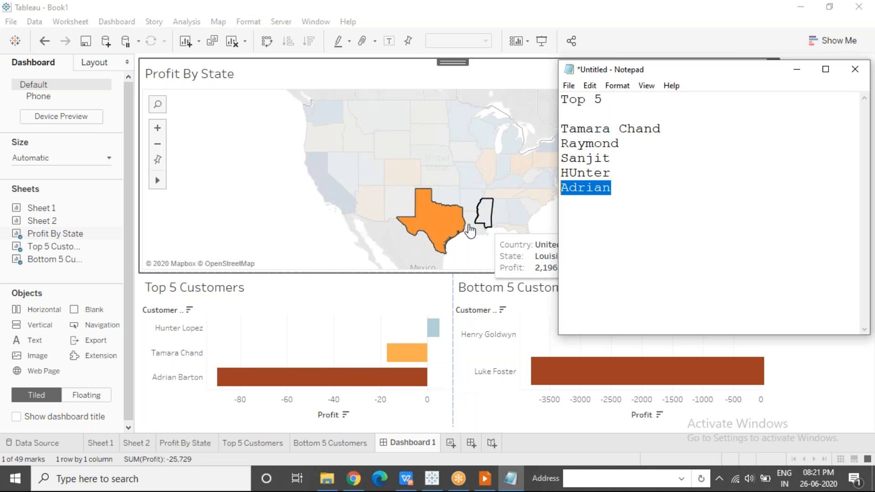
pyautogui.moveTo(464, 231)
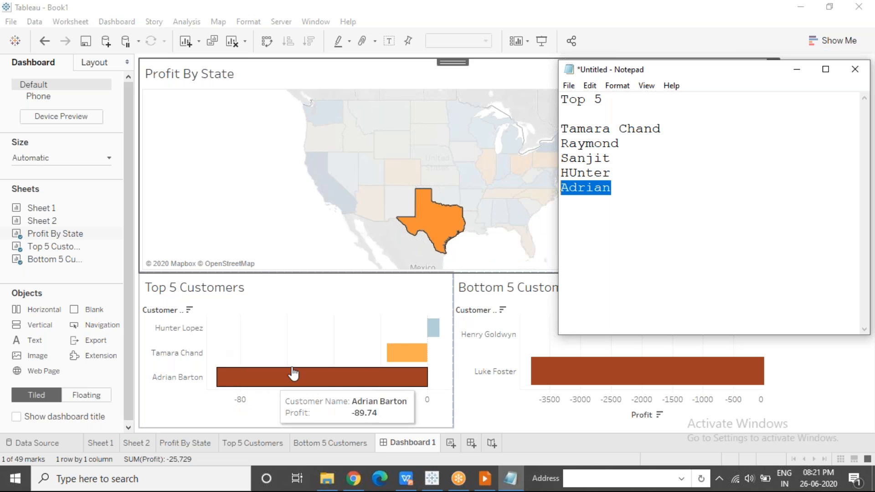
pyautogui.click(628, 188)
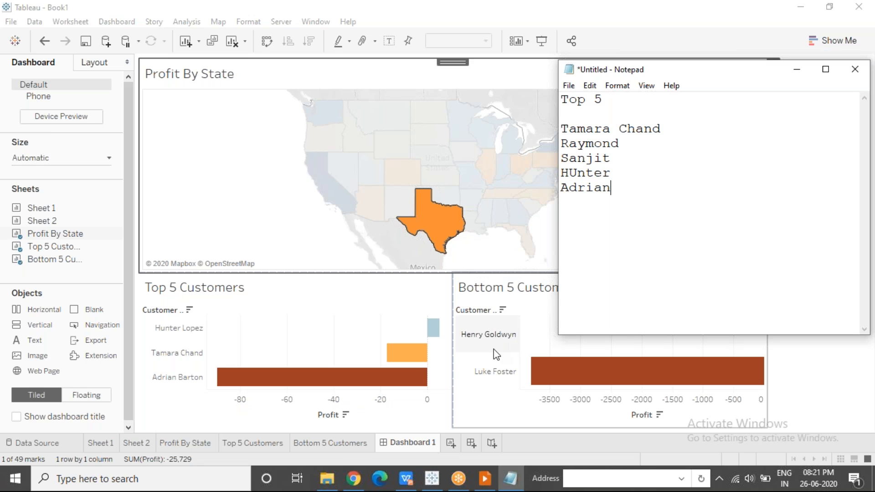
# Minimize the Notepad window and clear the Texas selection from the Profit By State map
pyautogui.moveTo(569, 371)
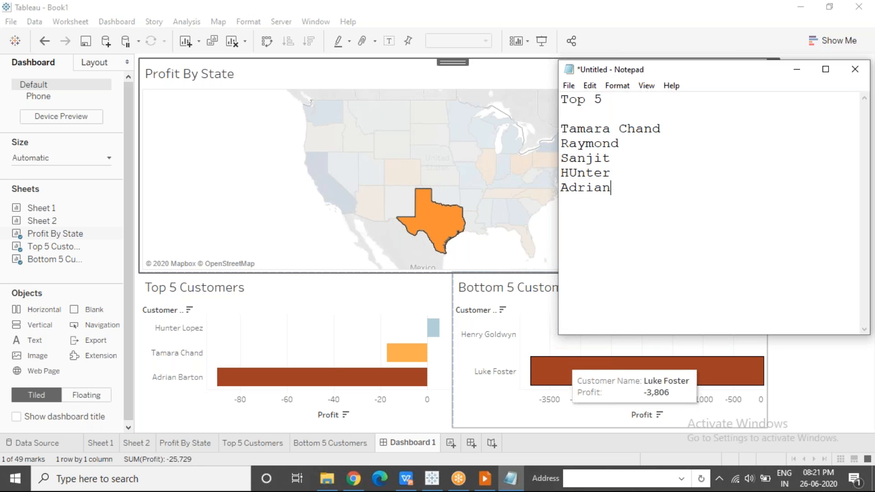
pyautogui.click(795, 70)
pyautogui.click(611, 194)
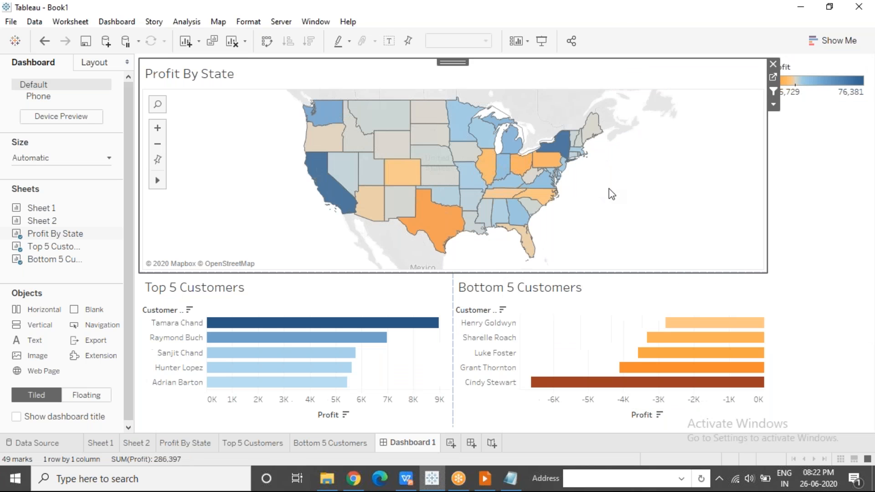
pyautogui.click(612, 23)
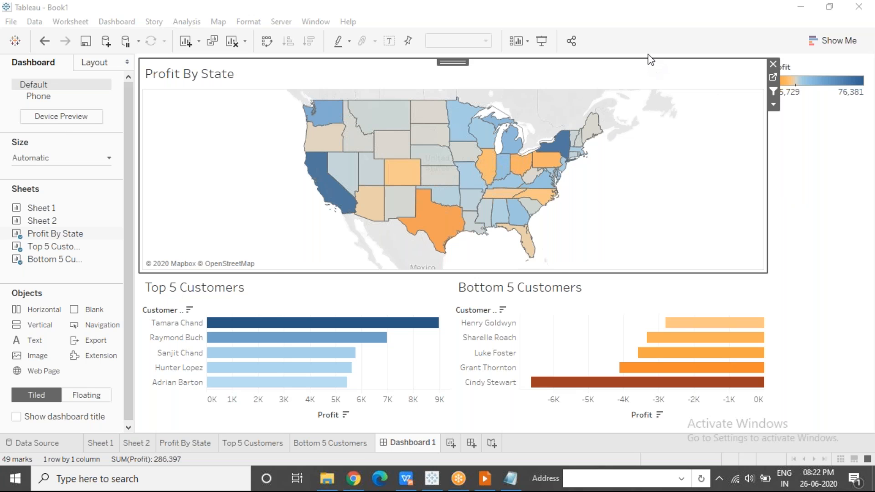
# Compare both customer charts filtered by California with their unfiltered state, leaving the map selection cleared
pyautogui.moveTo(331, 202)
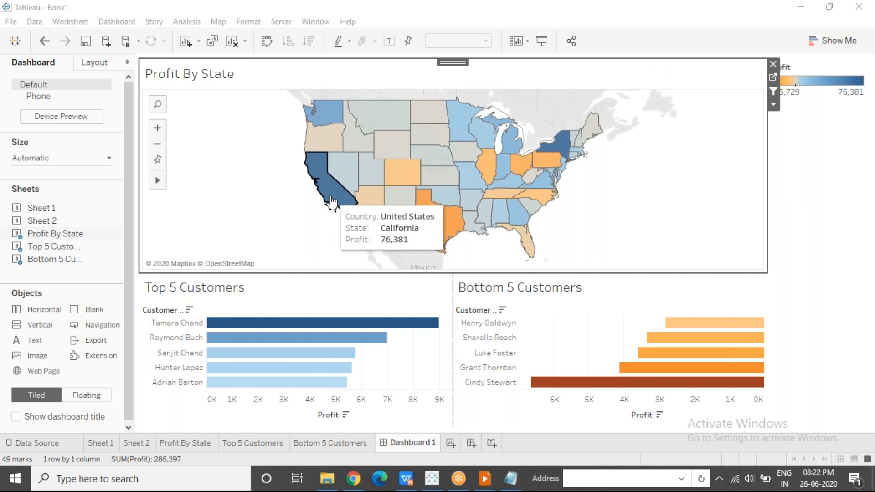
pyautogui.click(332, 202)
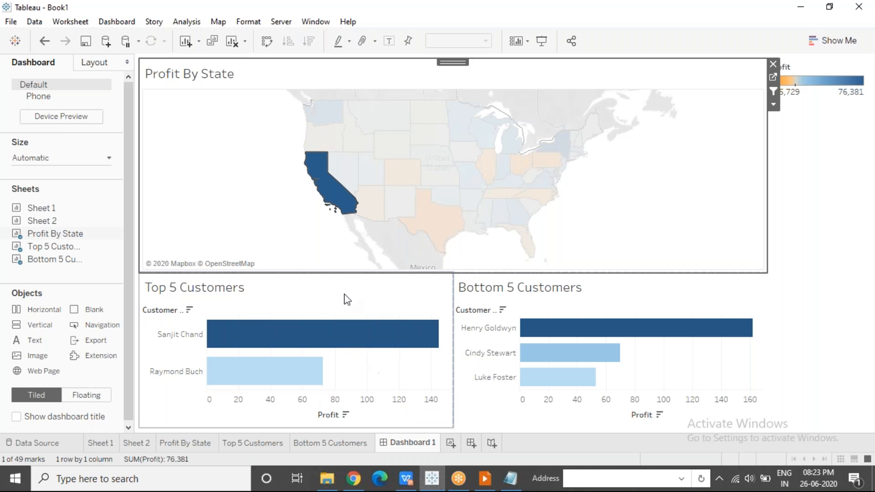
pyautogui.moveTo(336, 192)
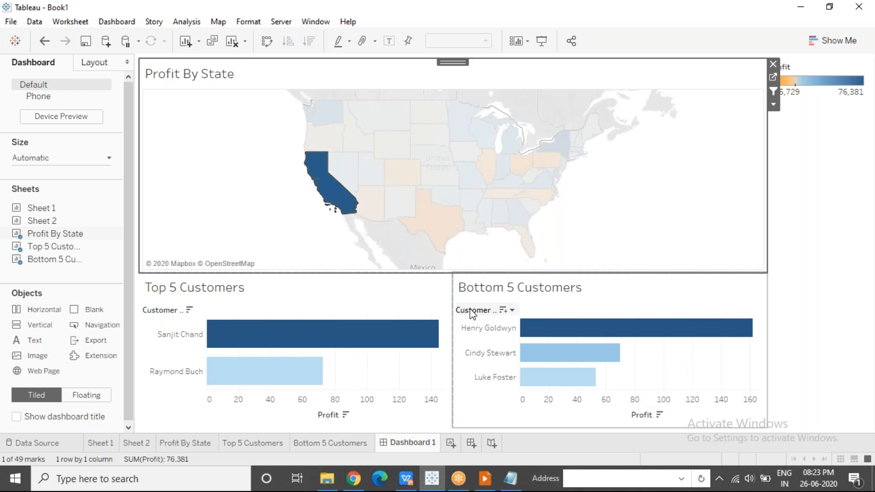
pyautogui.click(280, 207)
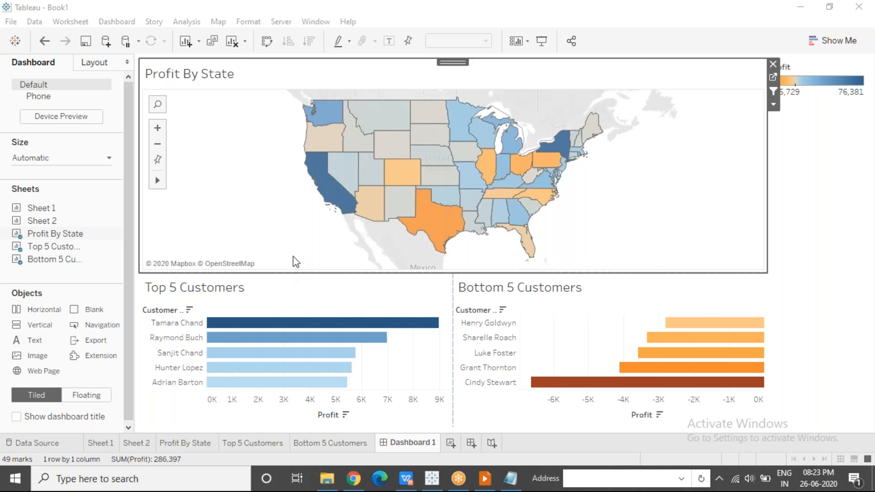
pyautogui.click(334, 200)
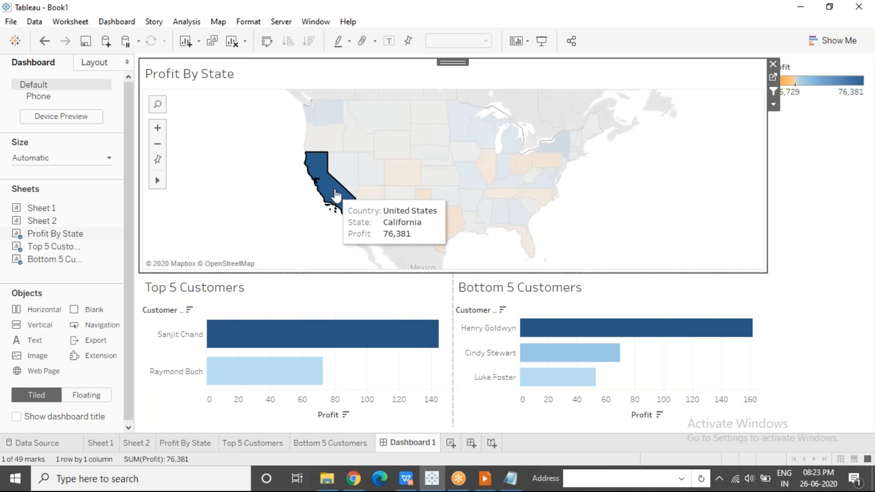
pyautogui.moveTo(336, 200)
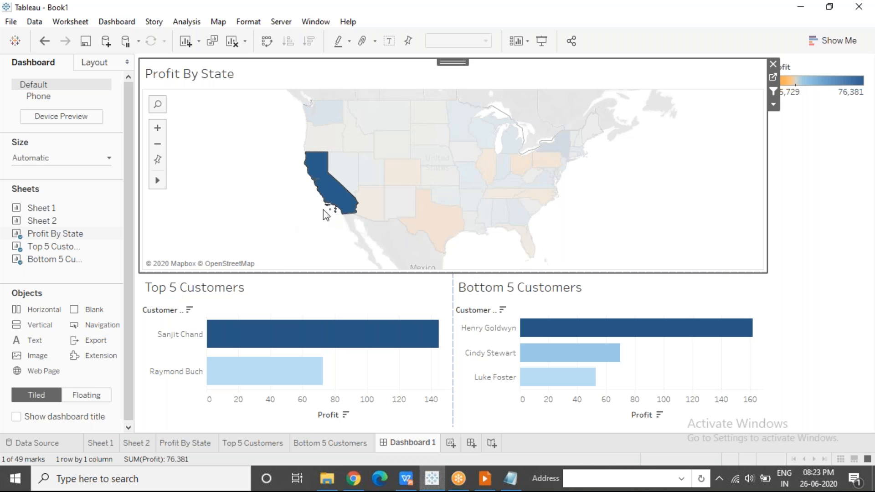
pyautogui.click(313, 231)
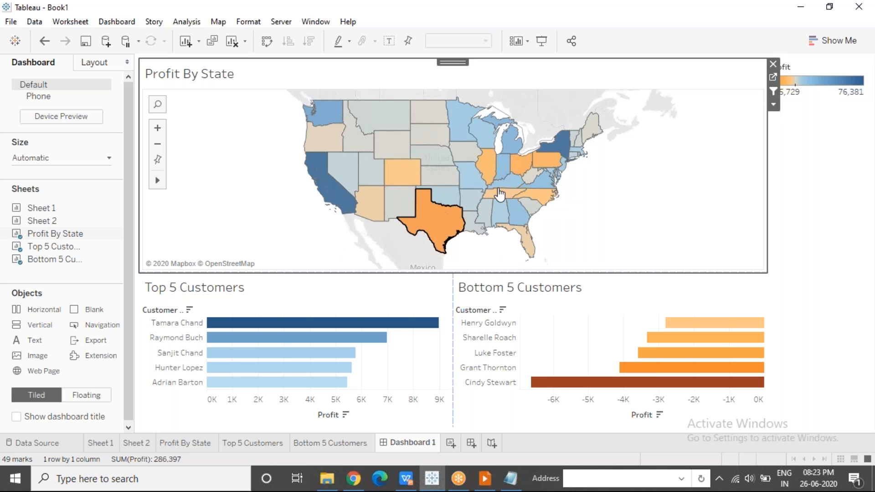
pyautogui.click(327, 190)
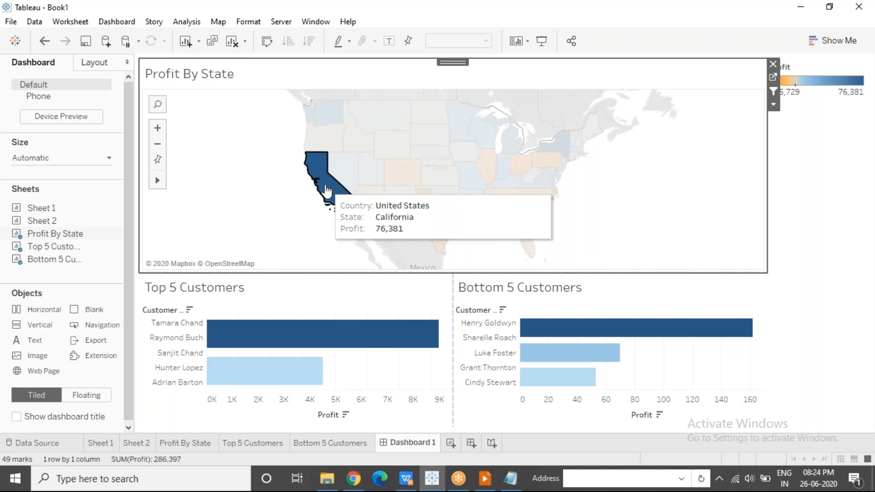
pyautogui.click(302, 201)
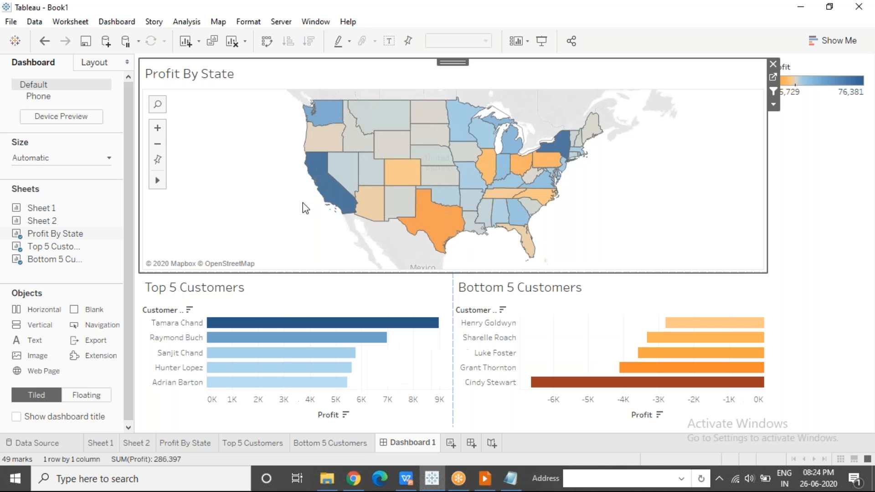
# Add the Action (Country,State) filter to context on the Top 5 Customers sheet
pyautogui.click(248, 445)
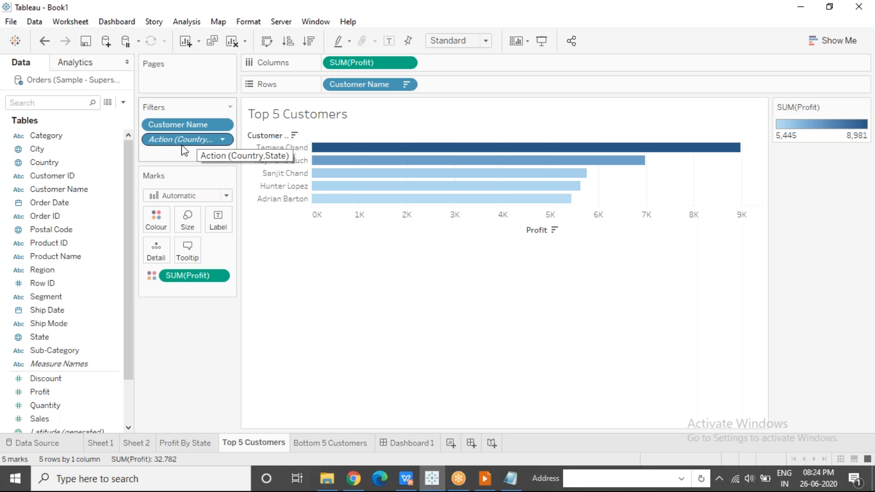
pyautogui.click(223, 140)
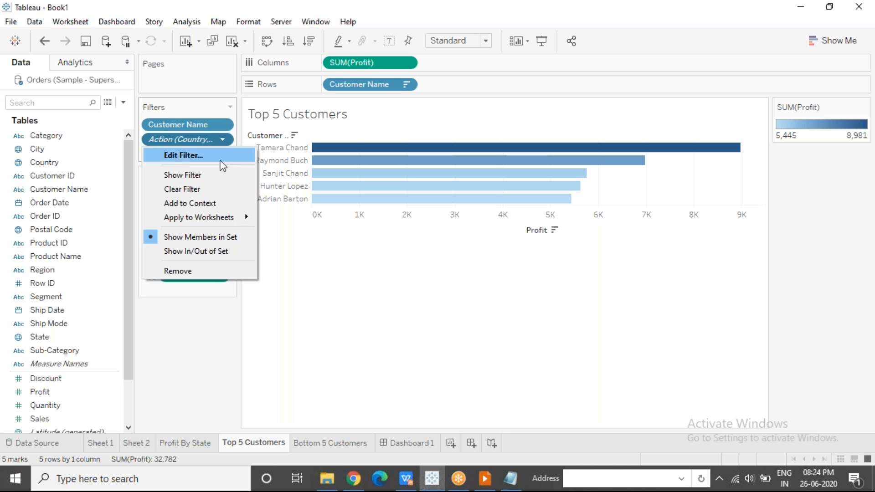
pyautogui.click(219, 203)
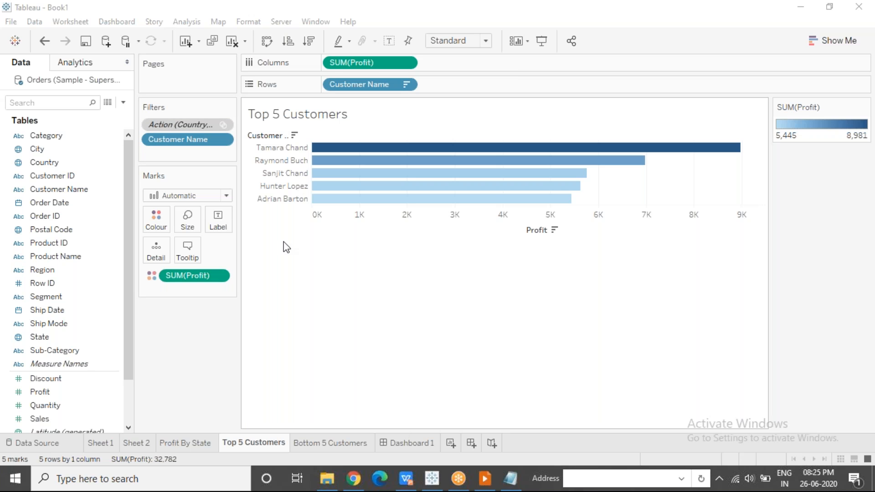
pyautogui.click(281, 446)
# Return to Dashboard 1 and filter it by California to check the names in the Top 5 Customers chart
pyautogui.click(423, 444)
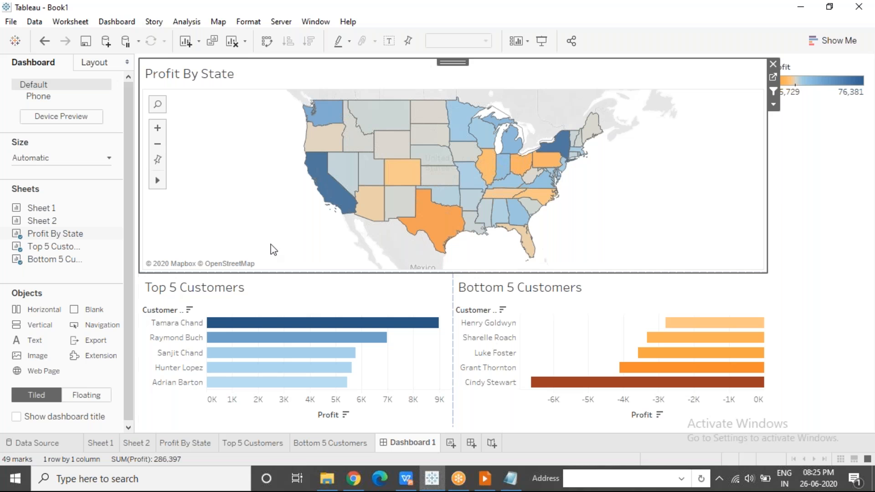
pyautogui.moveTo(324, 202)
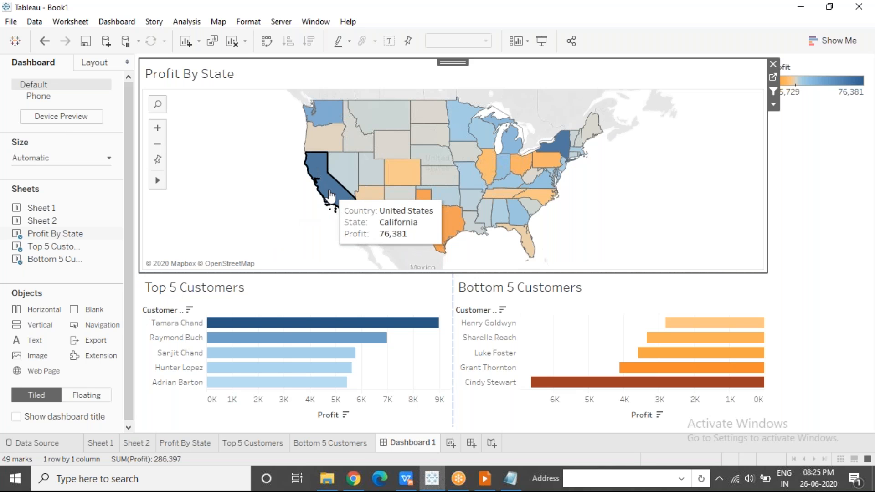
pyautogui.click(330, 196)
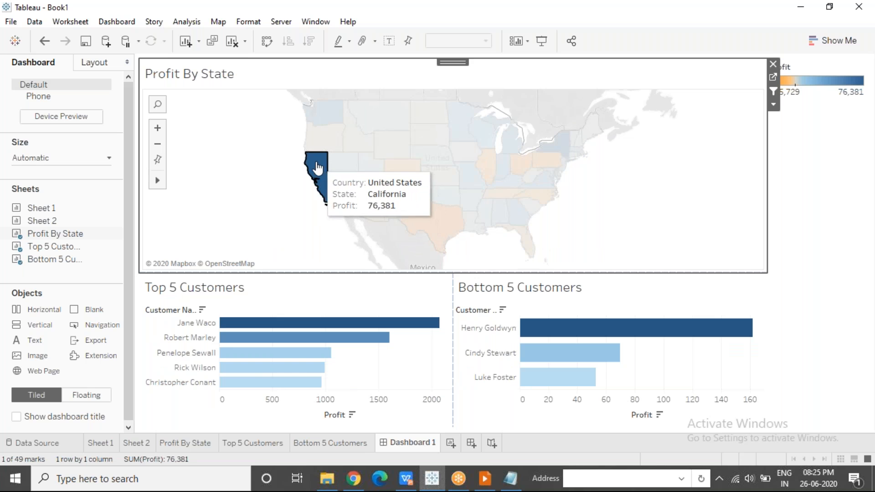
pyautogui.moveTo(320, 190)
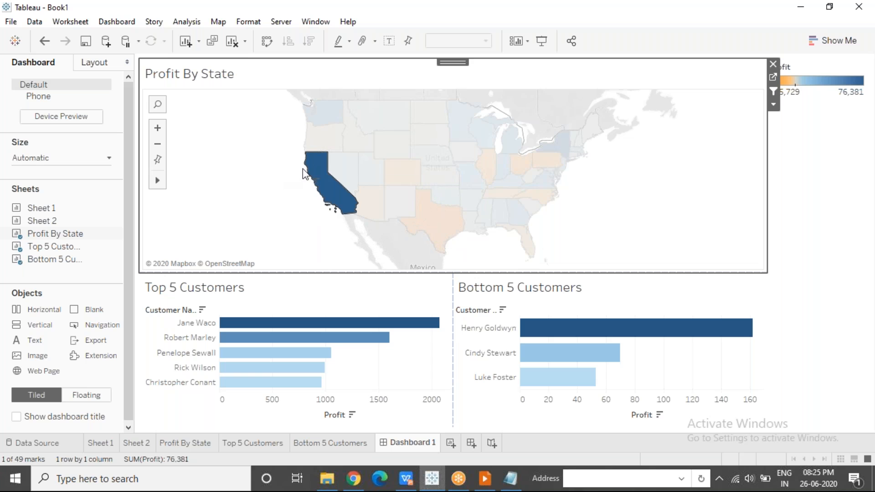
pyautogui.moveTo(321, 173)
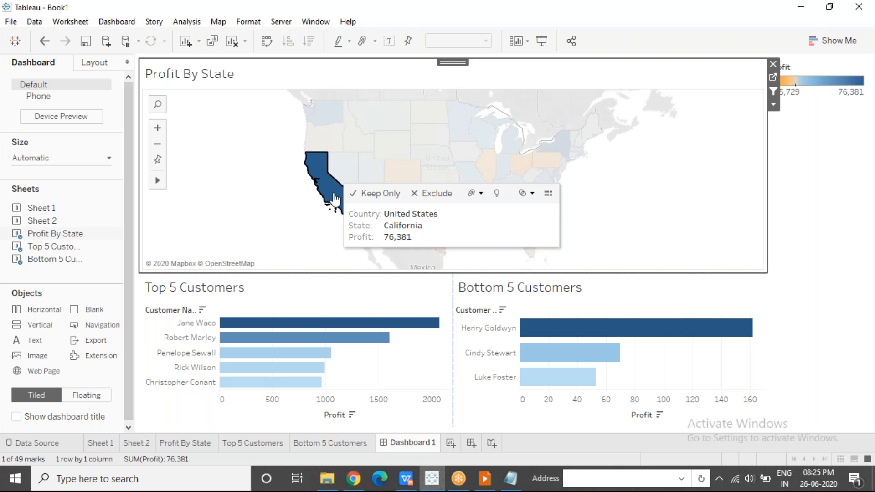
pyautogui.moveTo(326, 196)
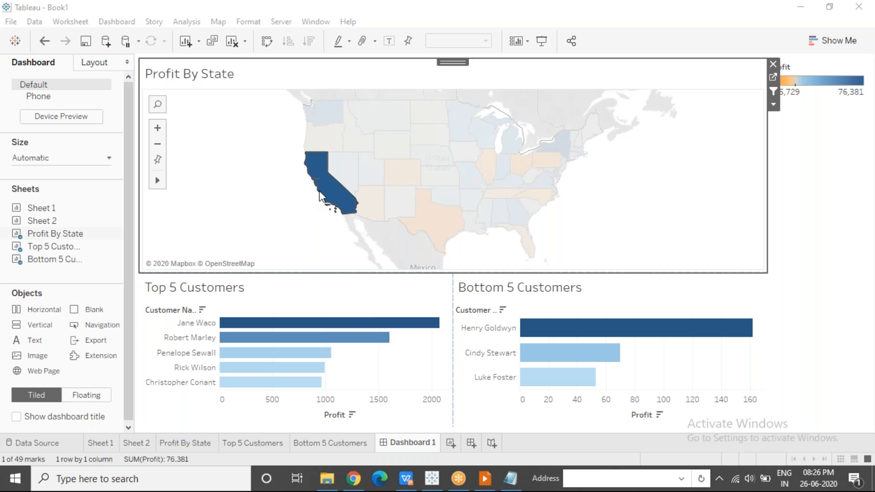
# Check the Top 5 Customers chart for Texas, Washington, Wyoming, Oregon and Nevada, and clear the map selection
pyautogui.click(457, 235)
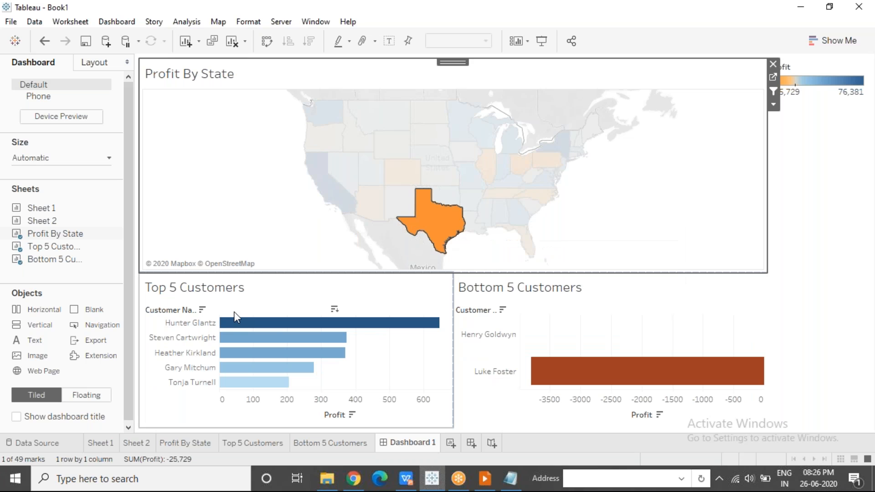
pyautogui.click(332, 123)
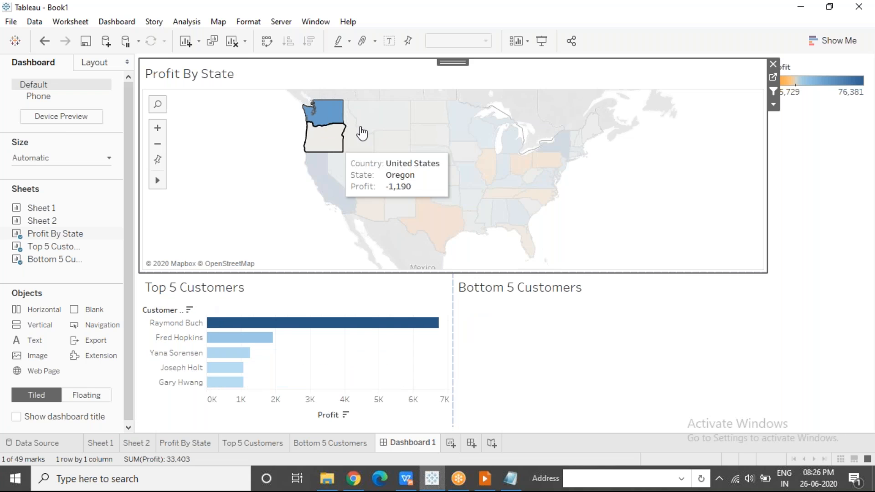
pyautogui.click(388, 147)
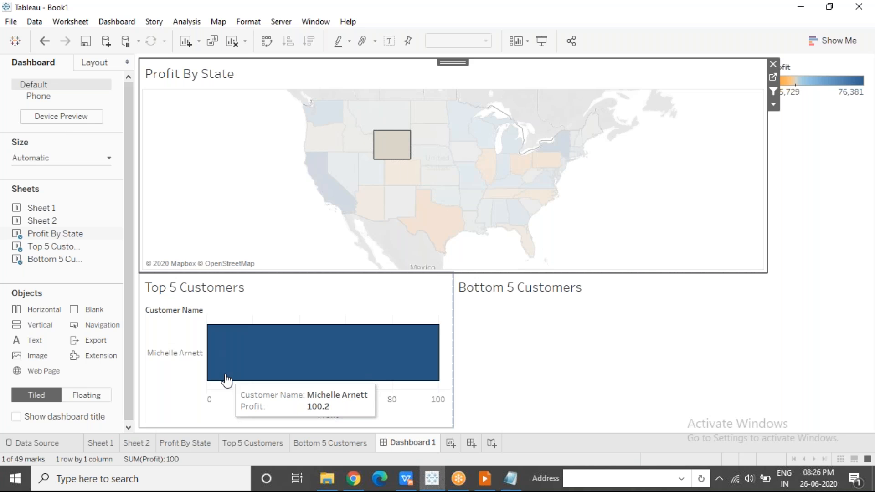
pyautogui.moveTo(338, 143)
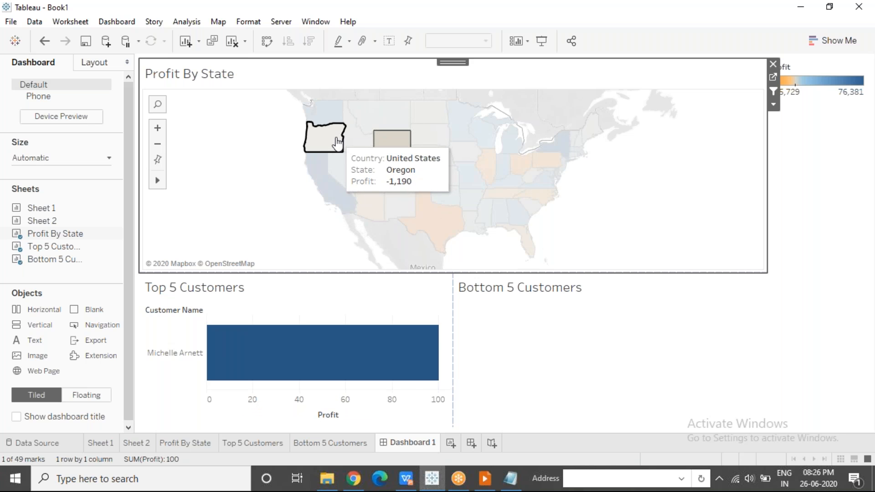
pyautogui.click(337, 142)
pyautogui.click(340, 172)
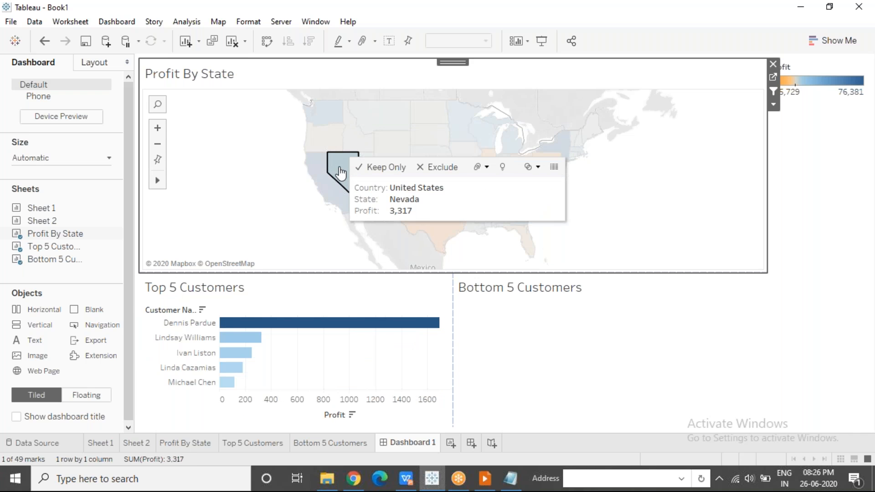
pyautogui.click(280, 200)
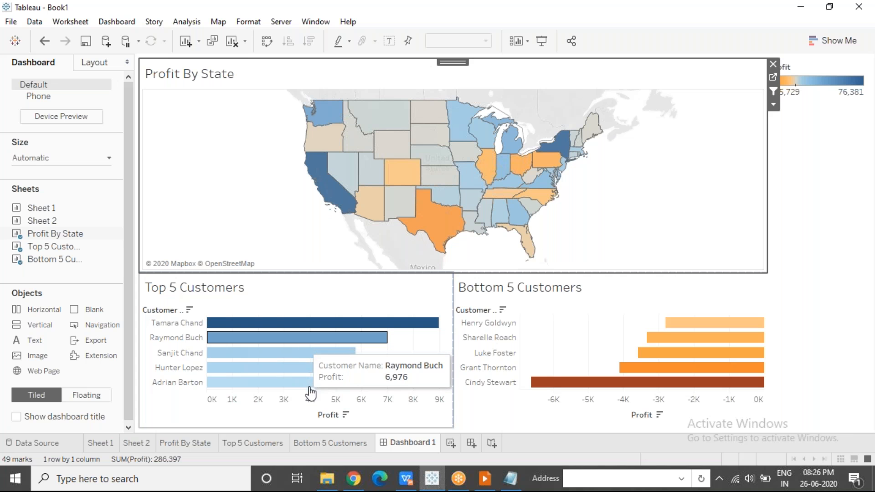
# Add the Action (Country,State) filter to context on the Bottom 5 Customers sheet
pyautogui.click(325, 448)
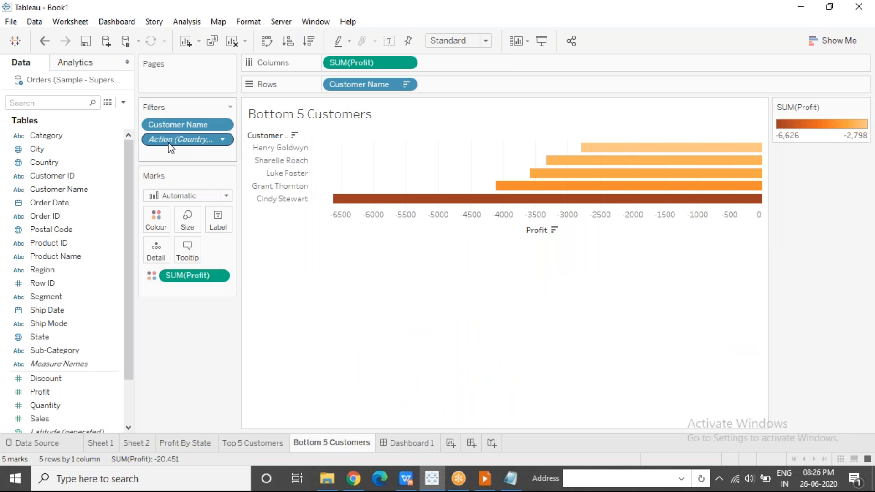
pyautogui.click(223, 140)
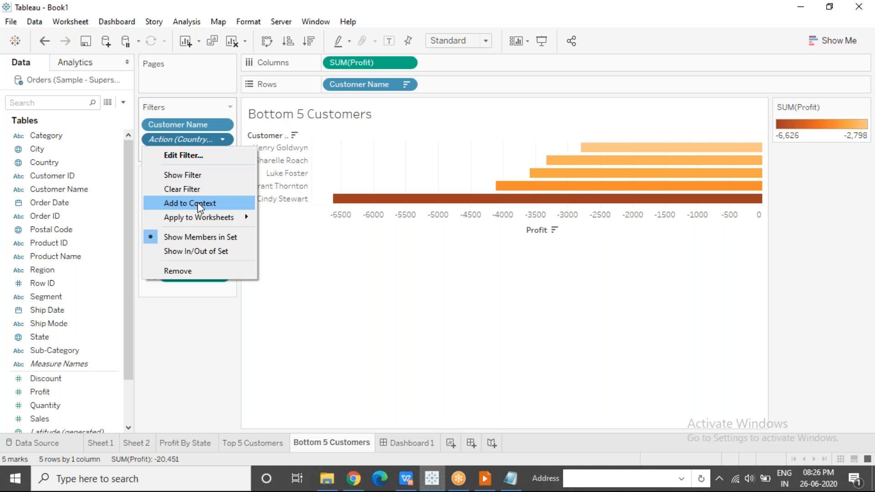
pyautogui.click(218, 206)
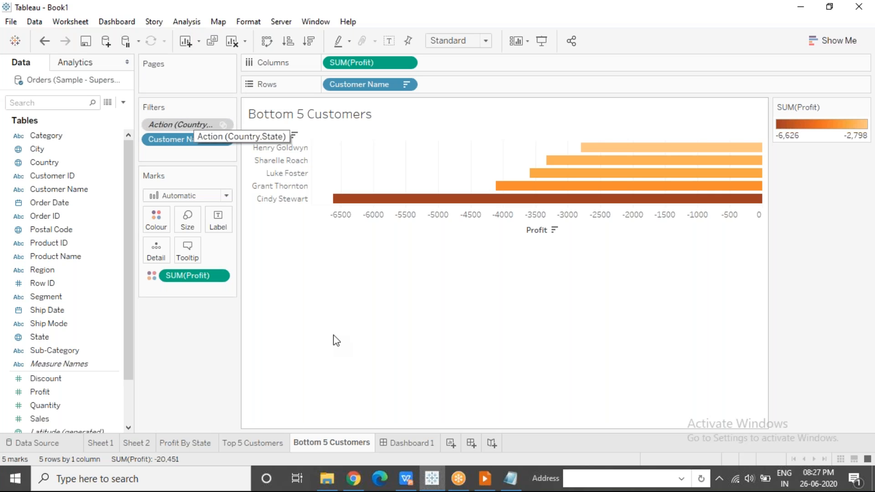
# Filter Dashboard 1 by Texas to check both customer charts, and clear the map selection
pyautogui.click(407, 443)
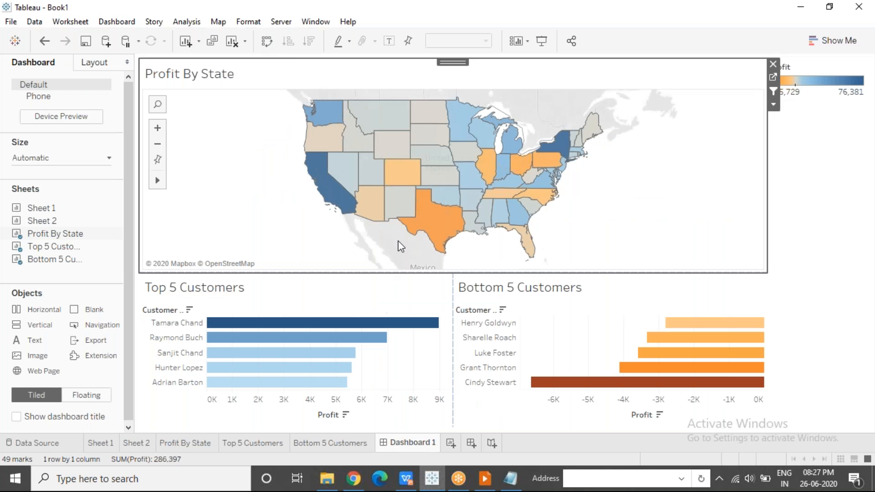
pyautogui.click(451, 224)
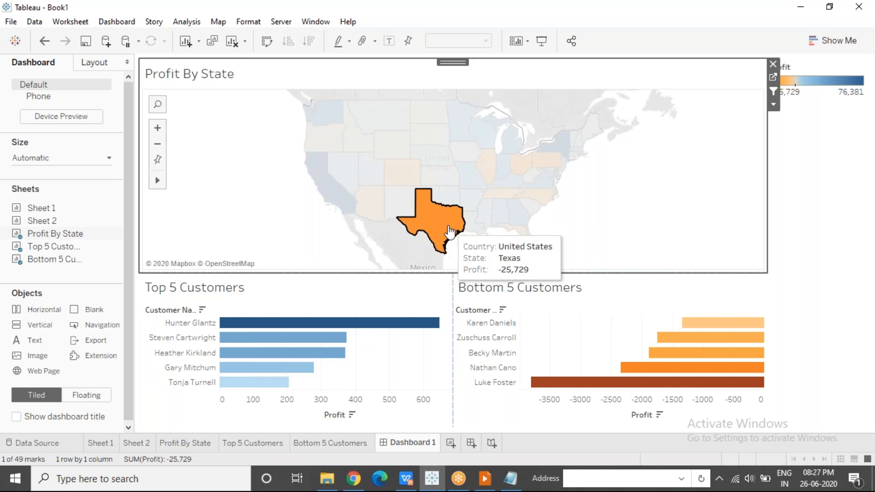
pyautogui.moveTo(436, 232)
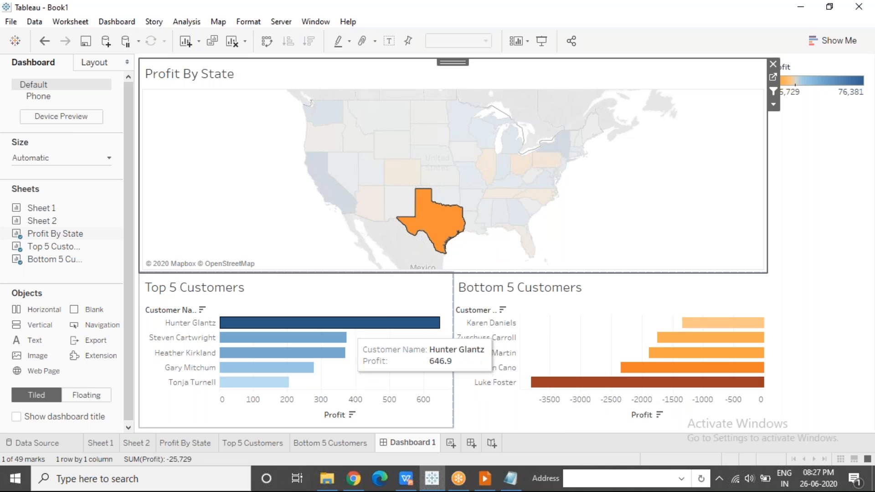
pyautogui.click(281, 230)
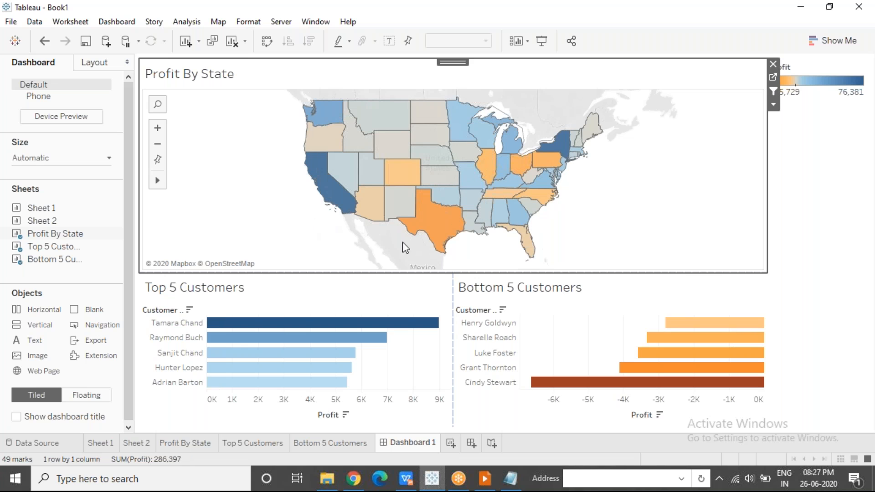
pyautogui.moveTo(518, 222)
# Review the Bottom 5 Customers and Profit By State sheets and open Sheet 2
pyautogui.click(355, 444)
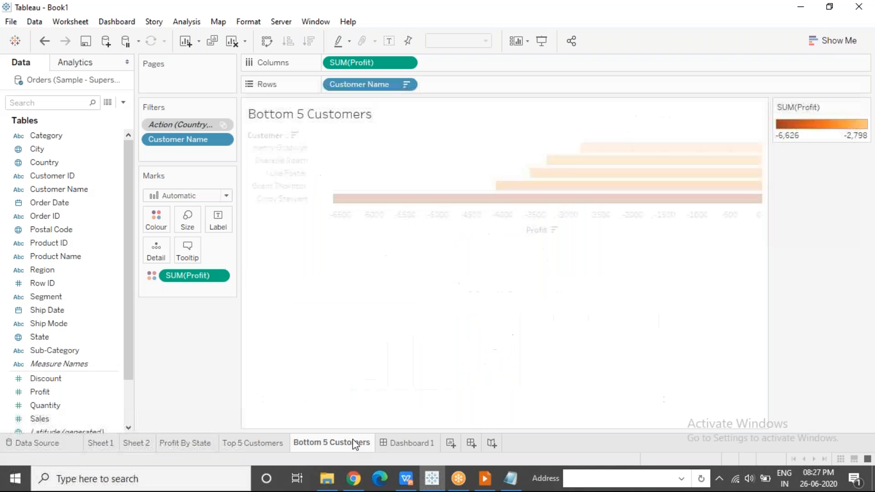
pyautogui.click(207, 445)
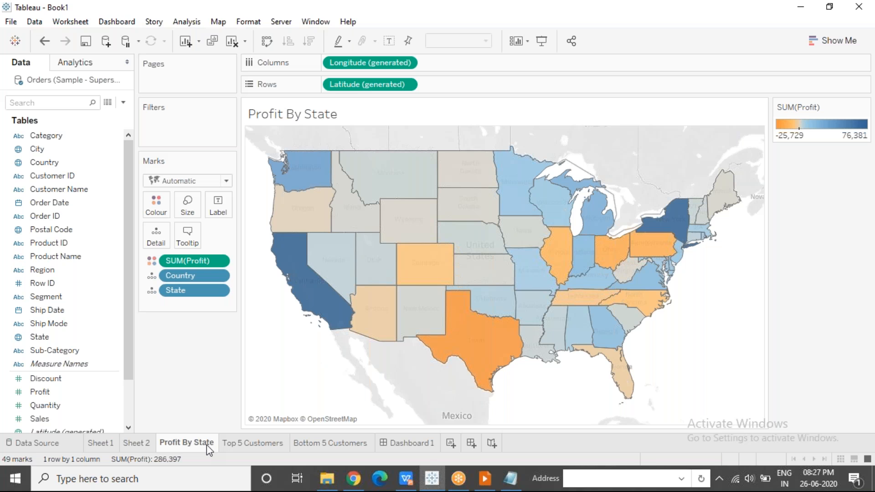
pyautogui.moveTo(150, 442)
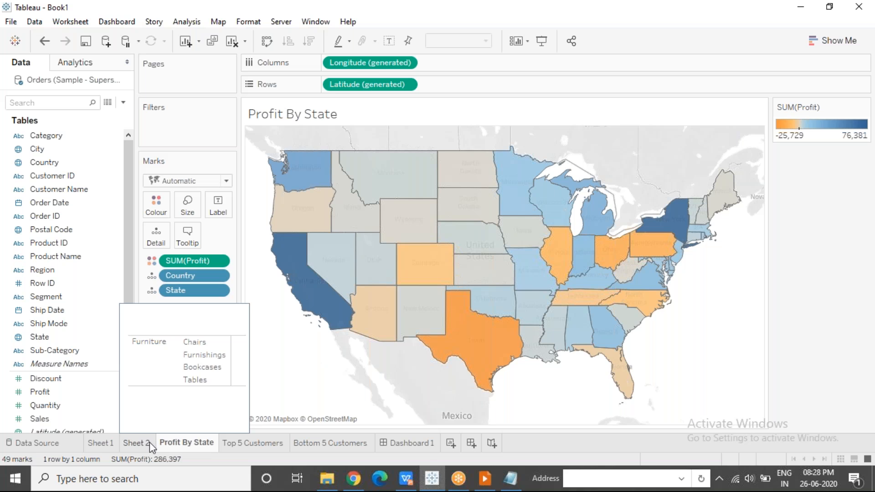
pyautogui.click(149, 442)
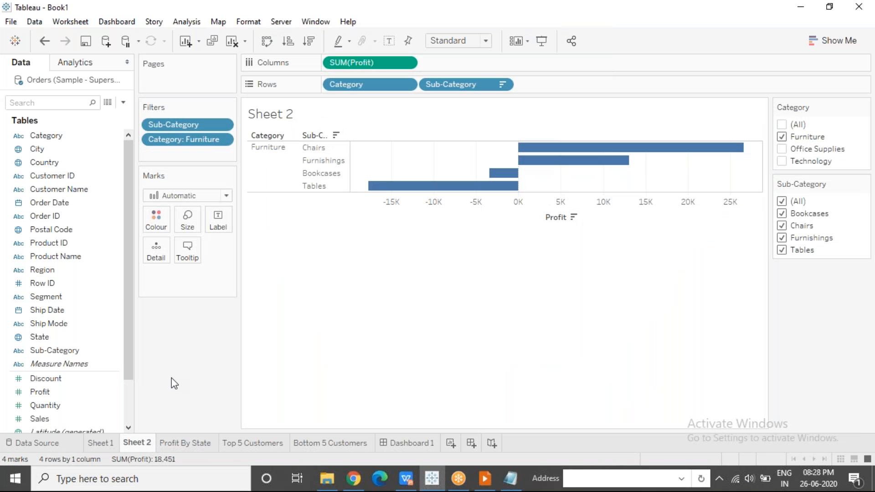
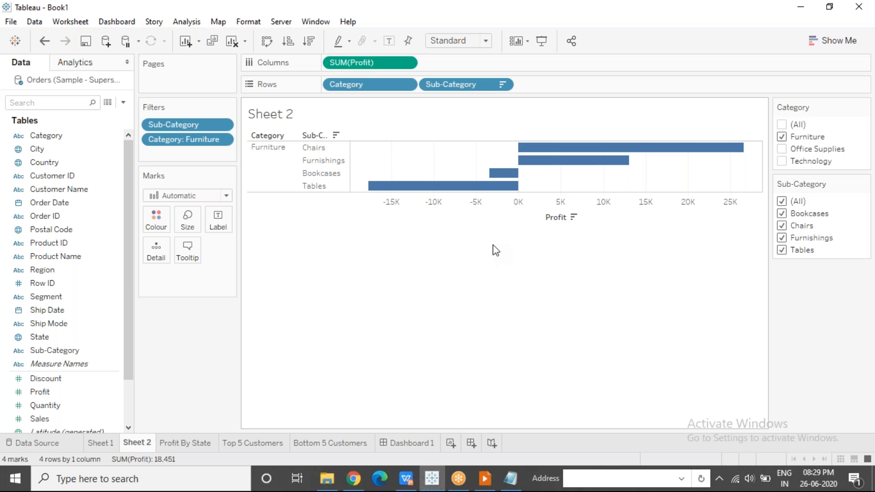
# Include all categories in Sheet 2's Category filter and compare the chart with Sheet 1
pyautogui.click(223, 140)
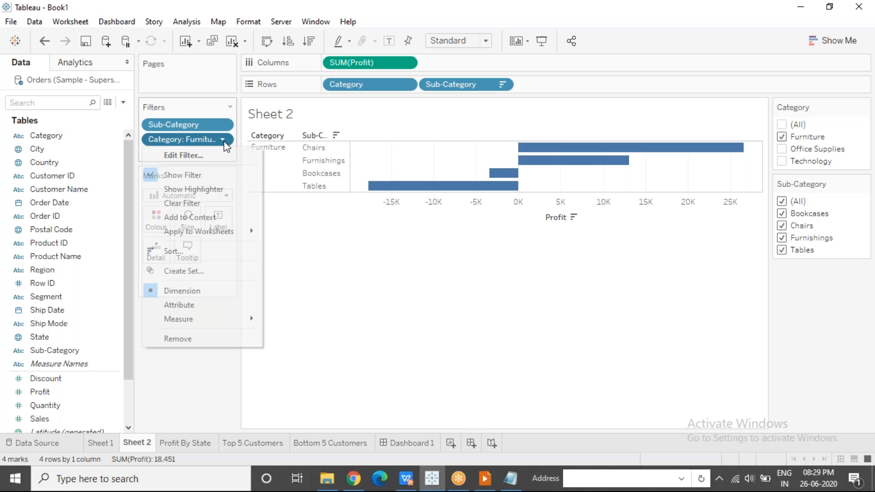
pyautogui.click(647, 54)
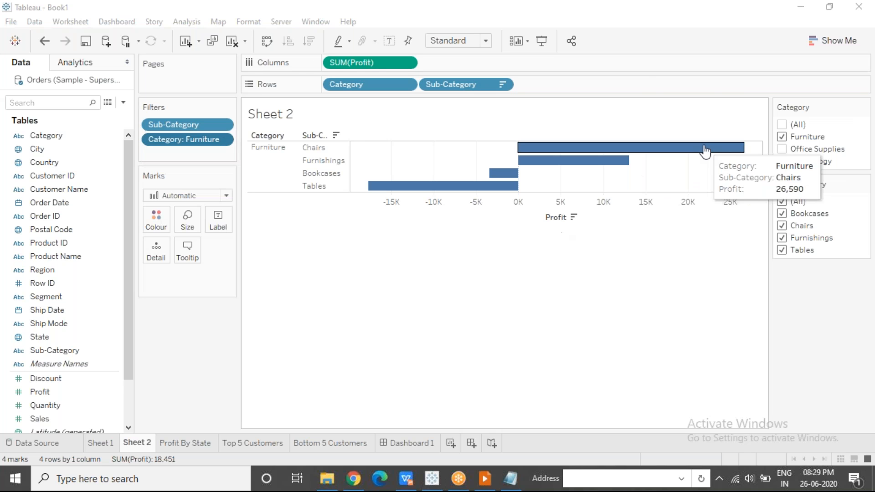
pyautogui.click(782, 124)
pyautogui.click(783, 125)
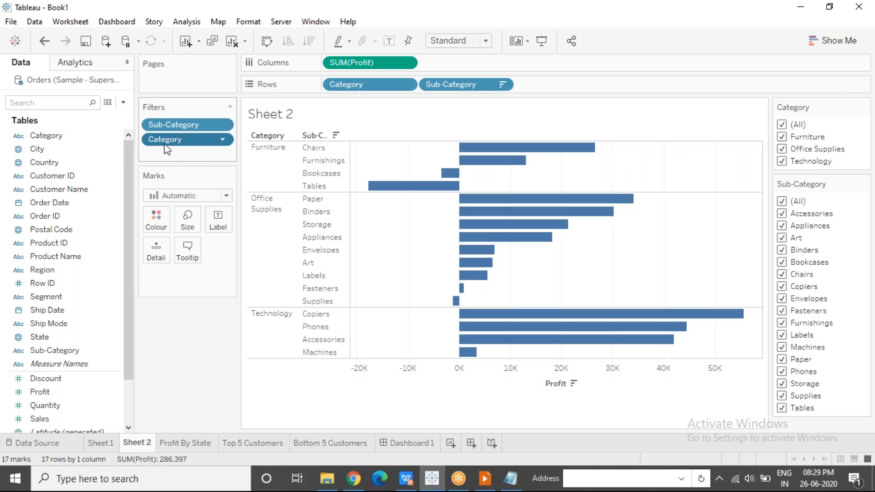
pyautogui.click(108, 444)
pyautogui.click(135, 444)
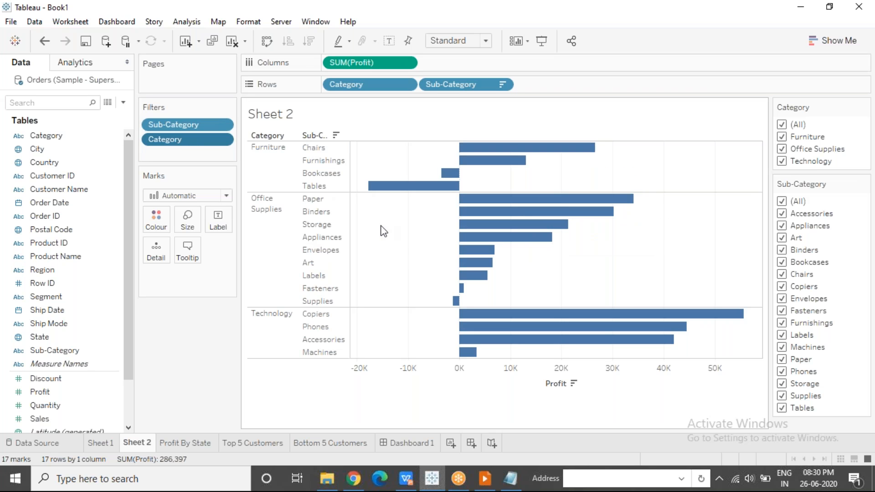
# Exclude Furniture from Sheet 2's Category filter, check Sheet 1's chart, and return to Sheet 2
pyautogui.click(782, 136)
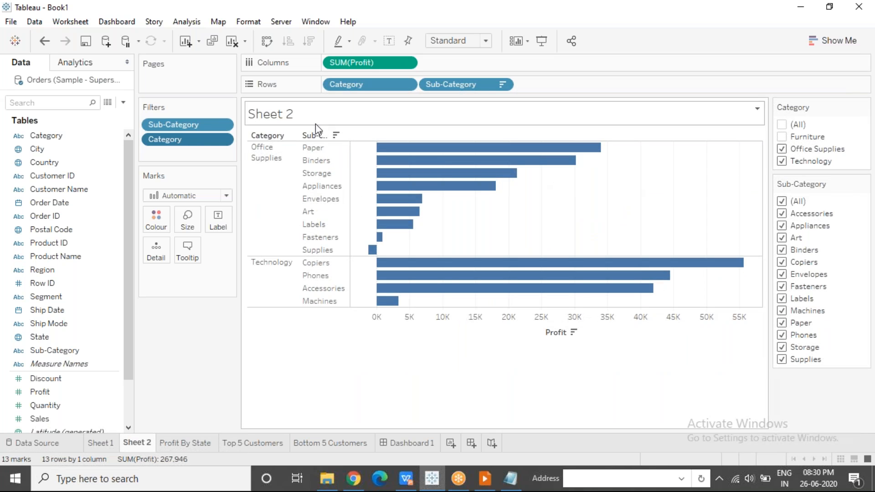
pyautogui.click(108, 444)
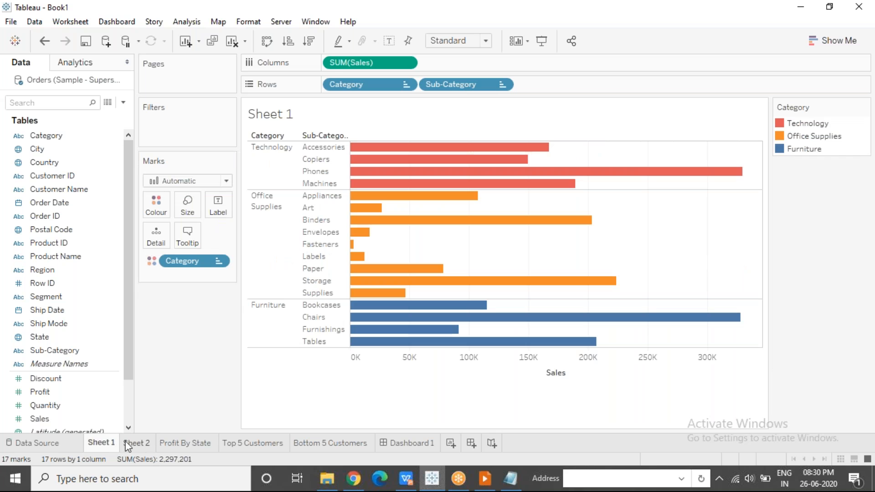
pyautogui.click(142, 445)
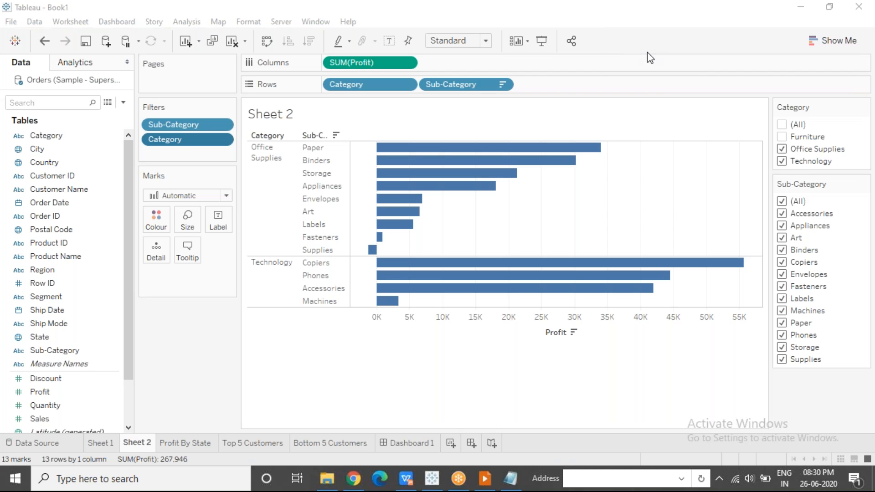
pyautogui.click(278, 385)
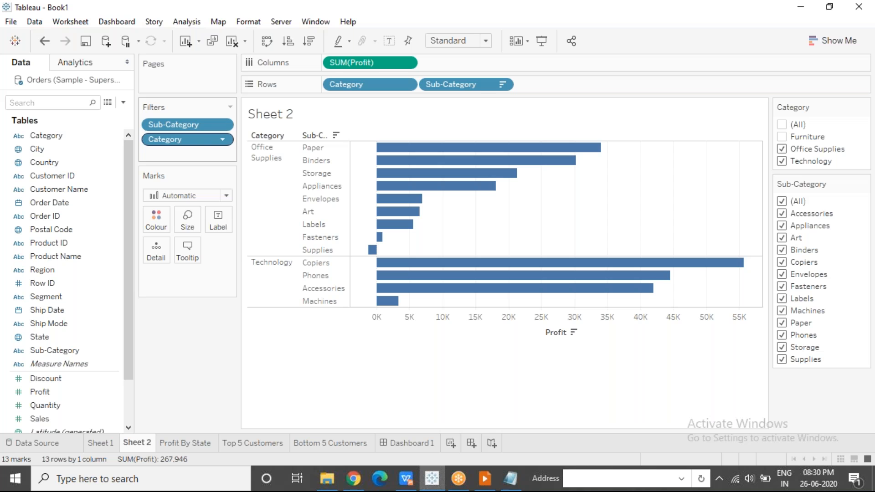
# Apply Sheet 2's Category filter to selected worksheets, adding Sheet 1
pyautogui.click(222, 142)
pyautogui.click(223, 140)
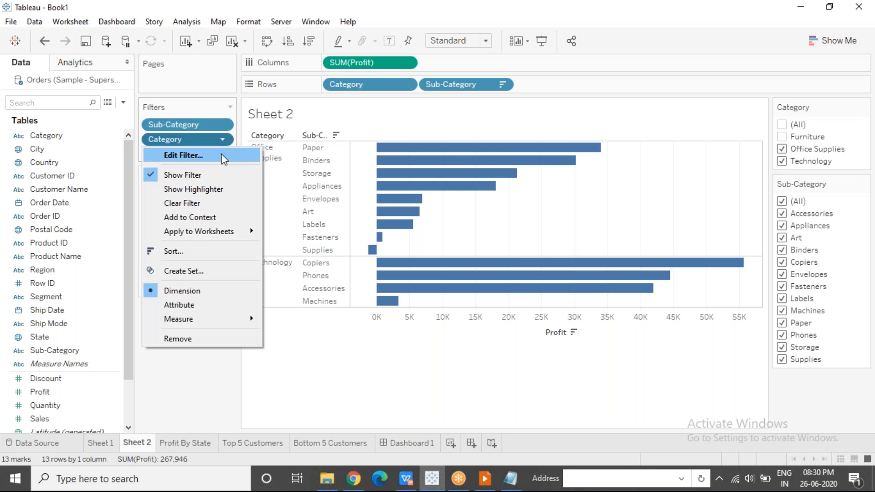
pyautogui.moveTo(207, 236)
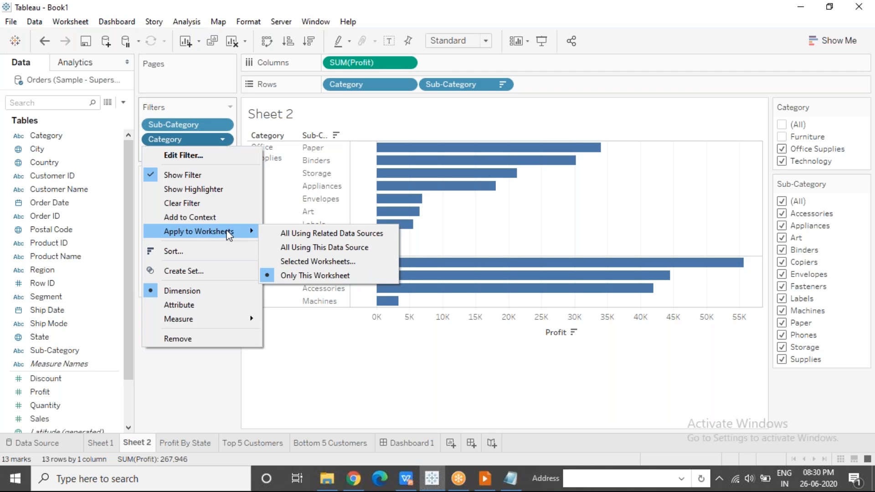
pyautogui.click(378, 266)
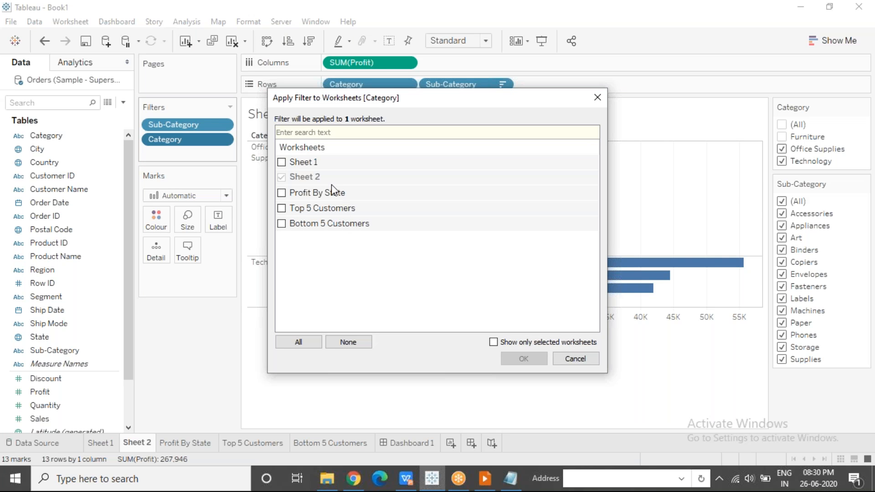
pyautogui.click(282, 163)
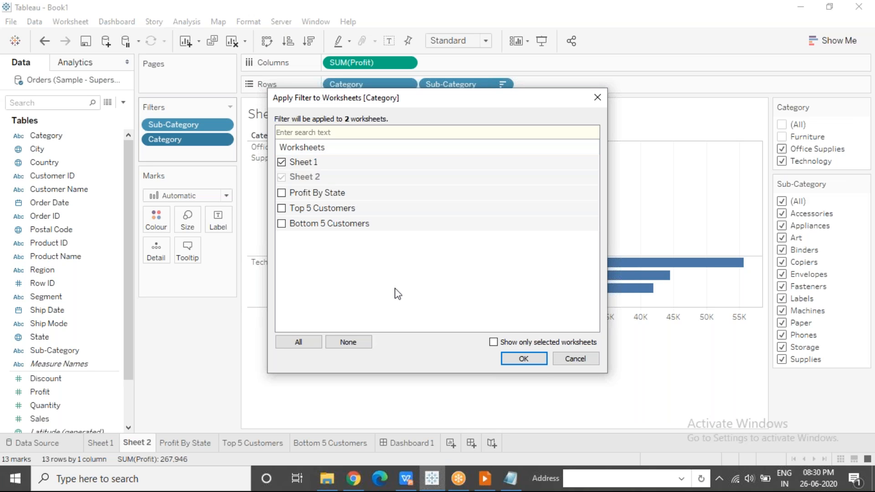
pyautogui.click(537, 360)
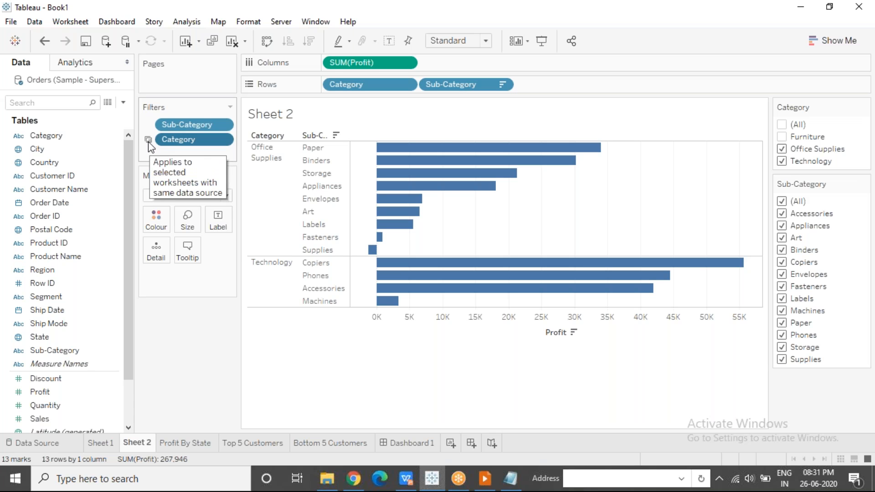
# Exclude Office Supplies from the Category filter on Sheet 2, check Sheet 1's chart, and return to Sheet 2
pyautogui.click(782, 149)
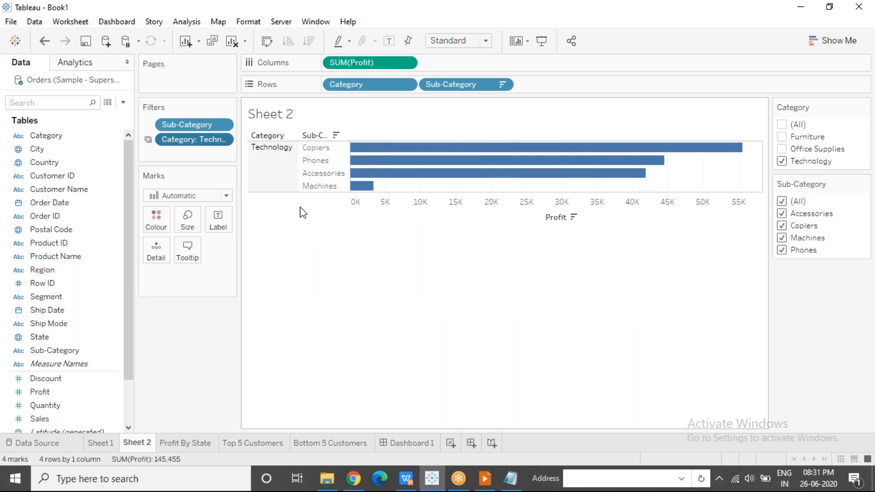
pyautogui.click(103, 445)
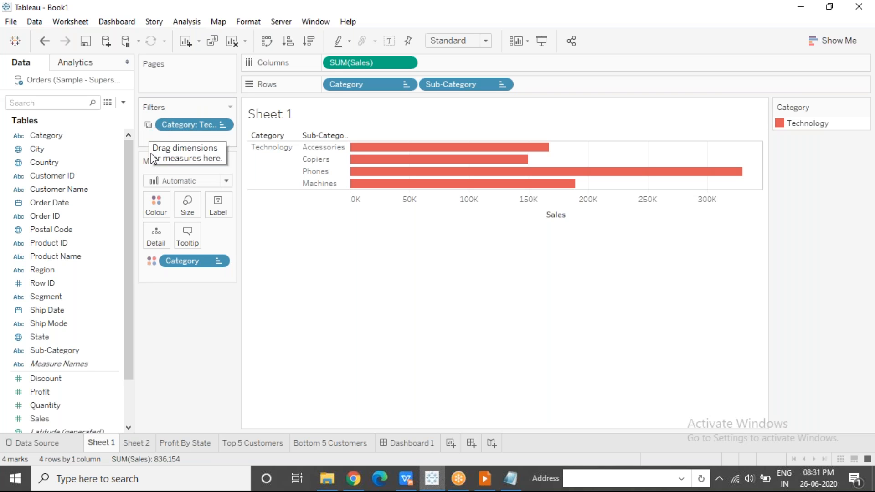
pyautogui.click(136, 443)
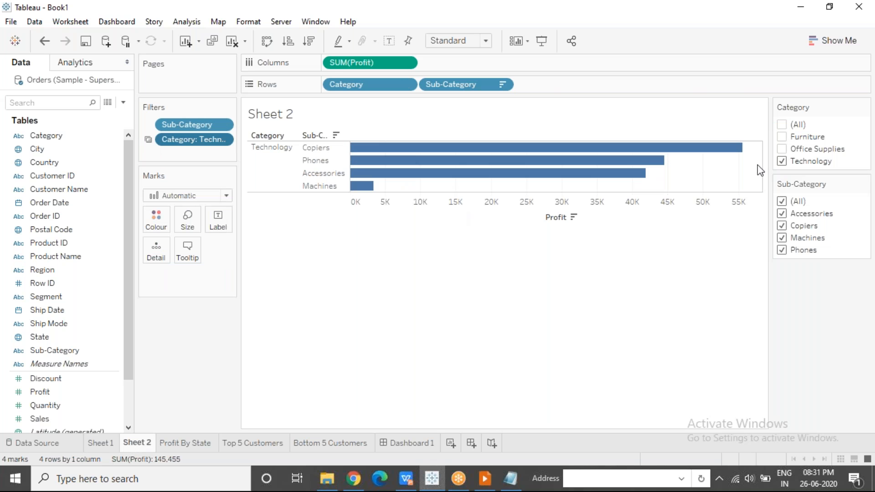
# Add Furniture back to the Category filter on Sheet 2 and compare the charts on Sheet 1 and Sheet 2
pyautogui.click(782, 137)
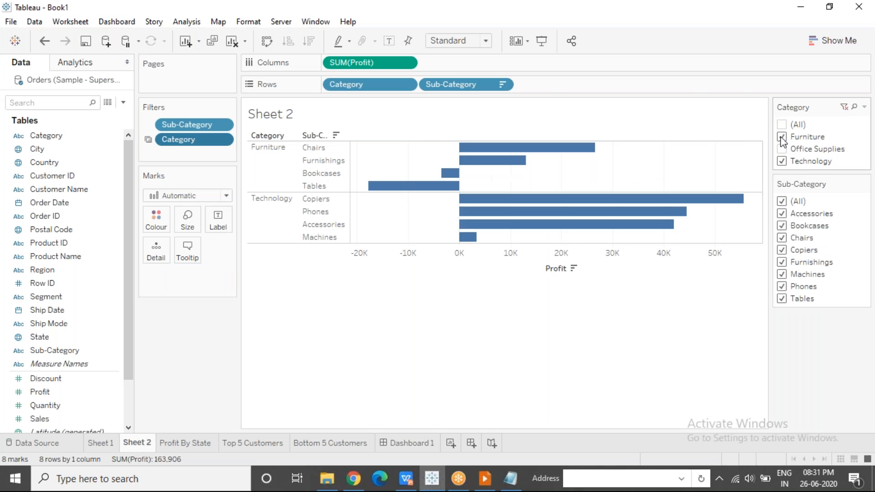
pyautogui.click(105, 444)
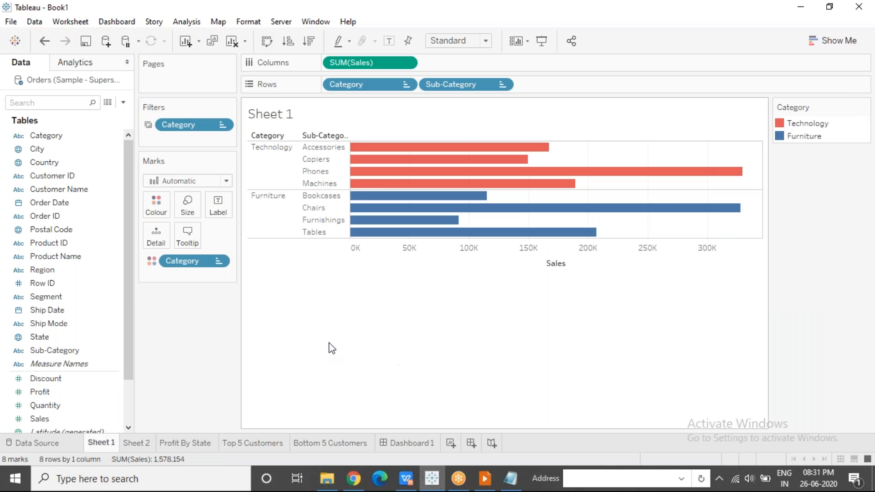
pyautogui.click(609, 18)
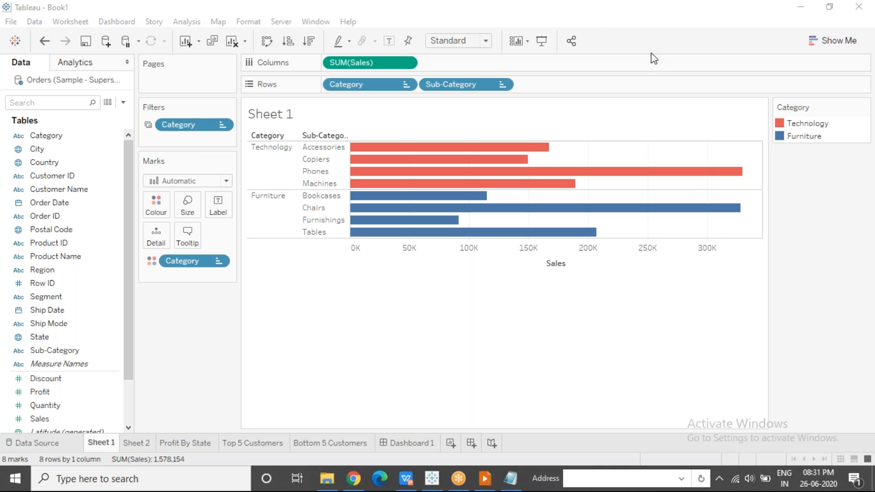
pyautogui.click(146, 444)
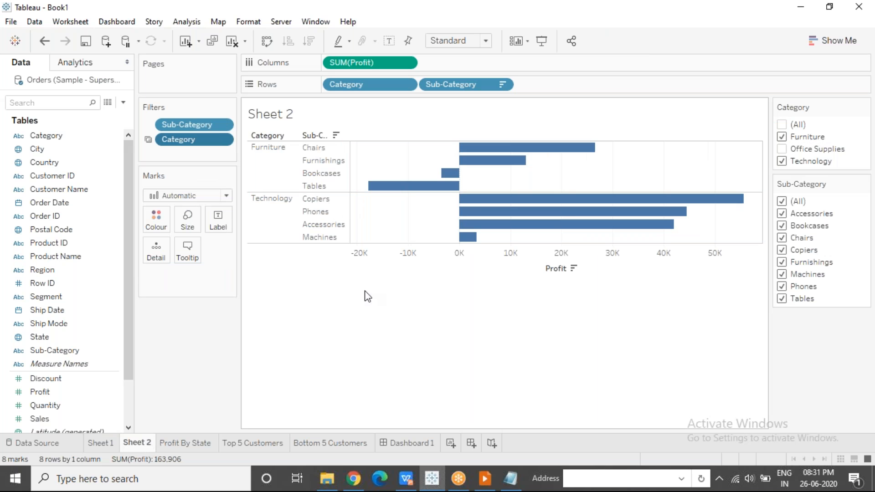
pyautogui.click(104, 443)
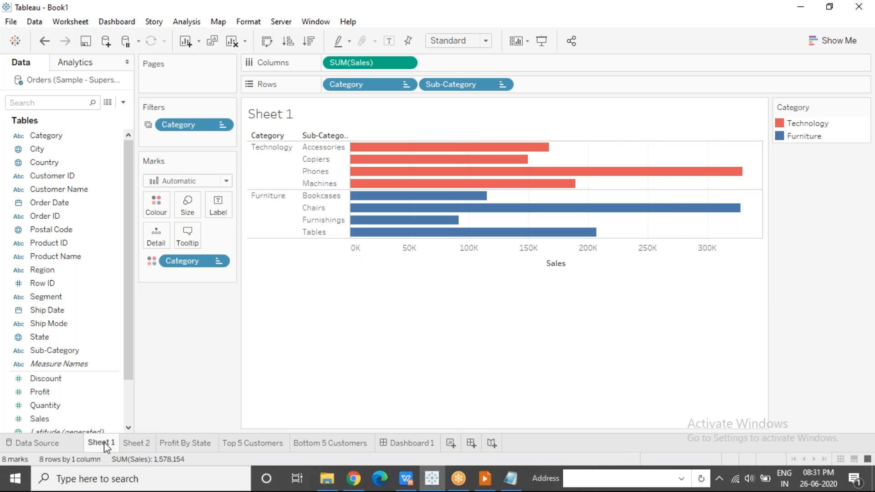
pyautogui.click(141, 444)
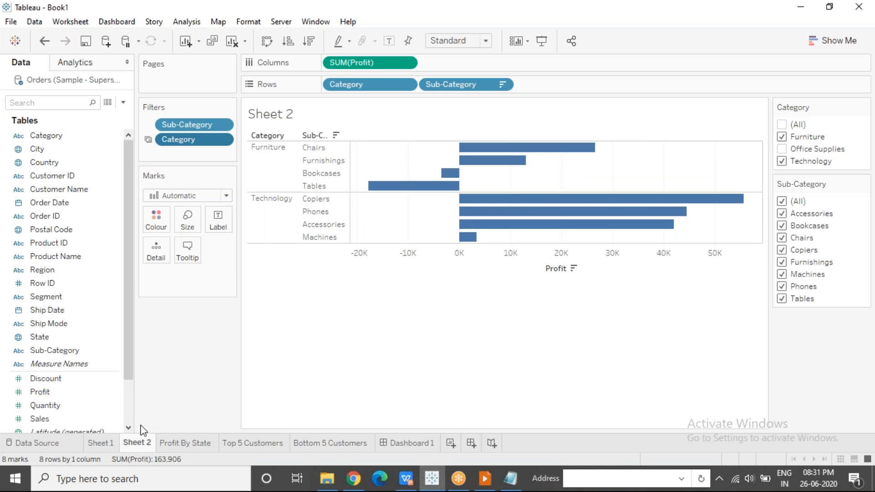
# Apply Sheet 2's Category filter to all worksheets using this data source
pyautogui.click(224, 143)
pyautogui.moveTo(235, 237)
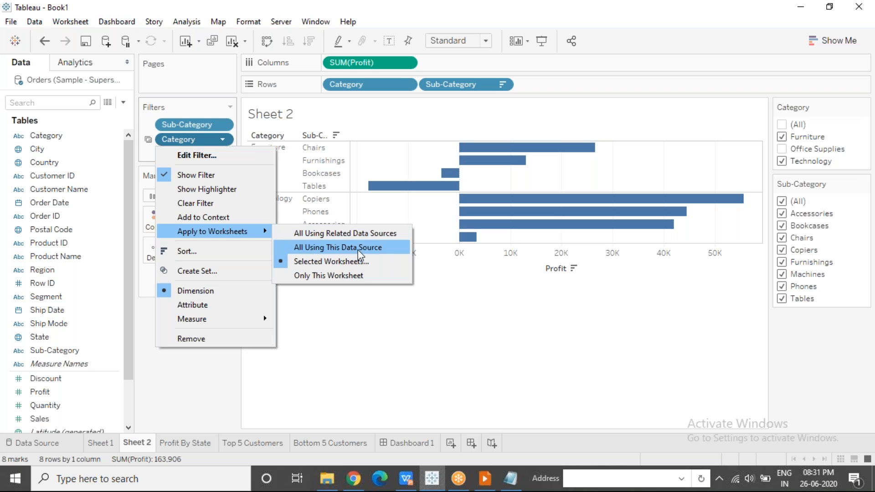
pyautogui.click(381, 249)
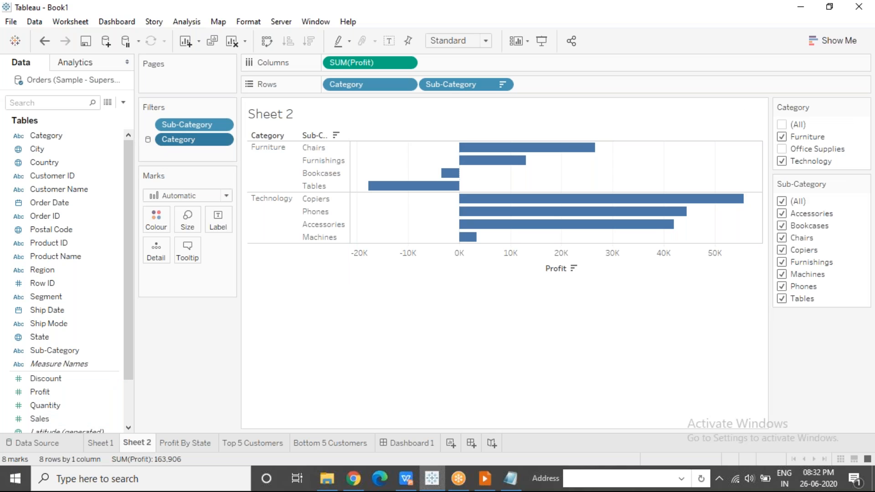
# Restrict the Category filter to Technology and check the Sheet 1, Profit By State and Top 5 Customers sheets
pyautogui.click(782, 136)
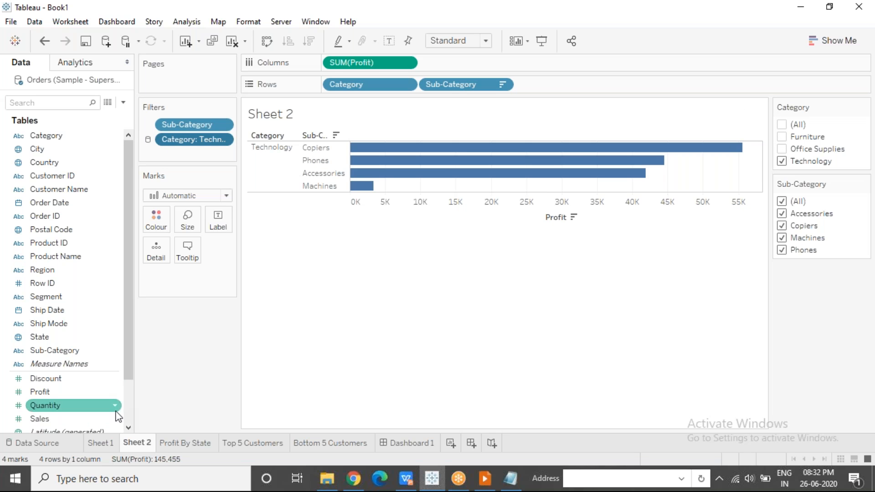
pyautogui.click(100, 443)
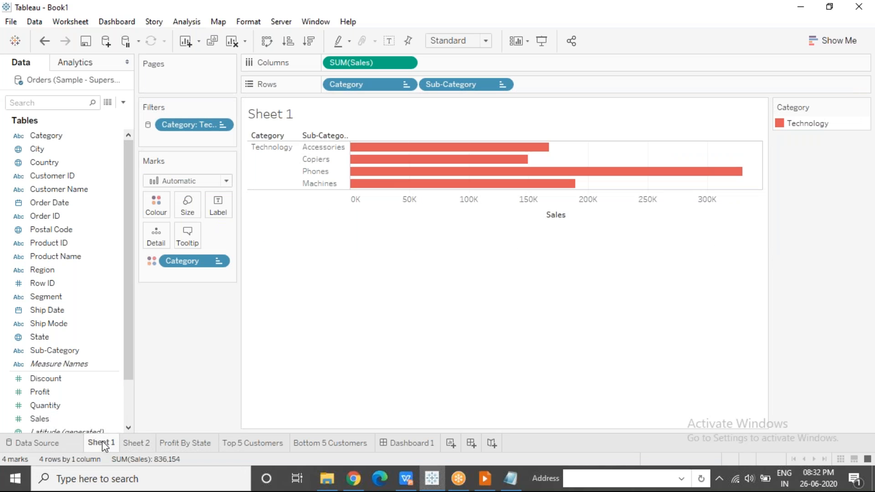
pyautogui.click(177, 444)
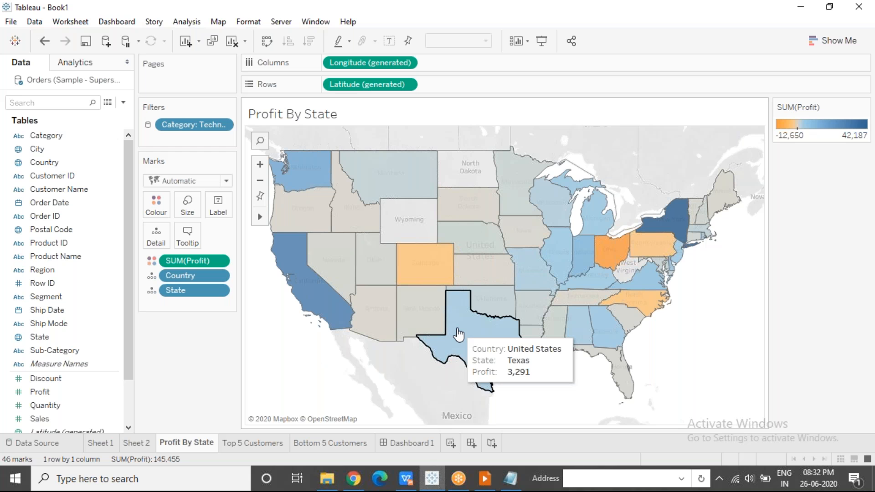
pyautogui.moveTo(614, 263)
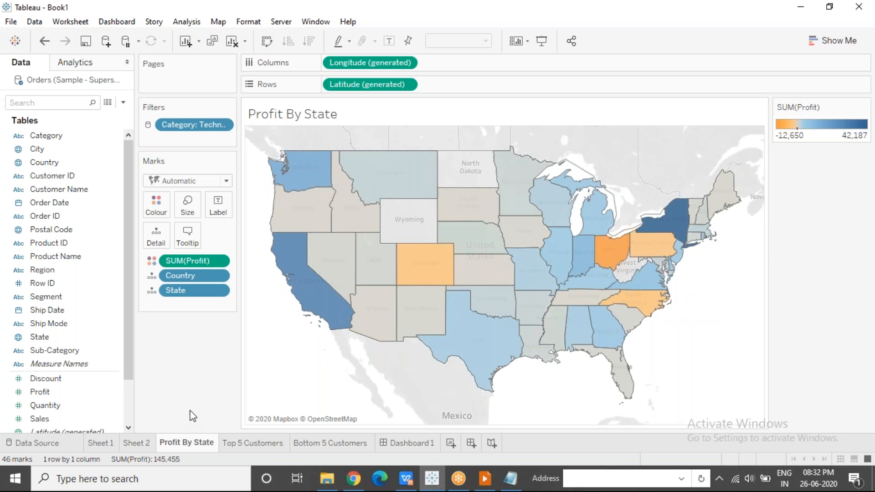
pyautogui.click(256, 443)
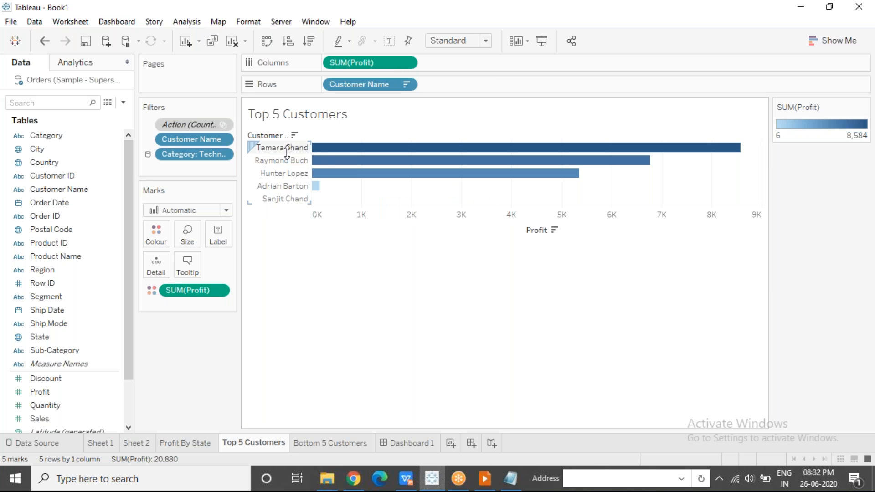
pyautogui.moveTo(327, 167)
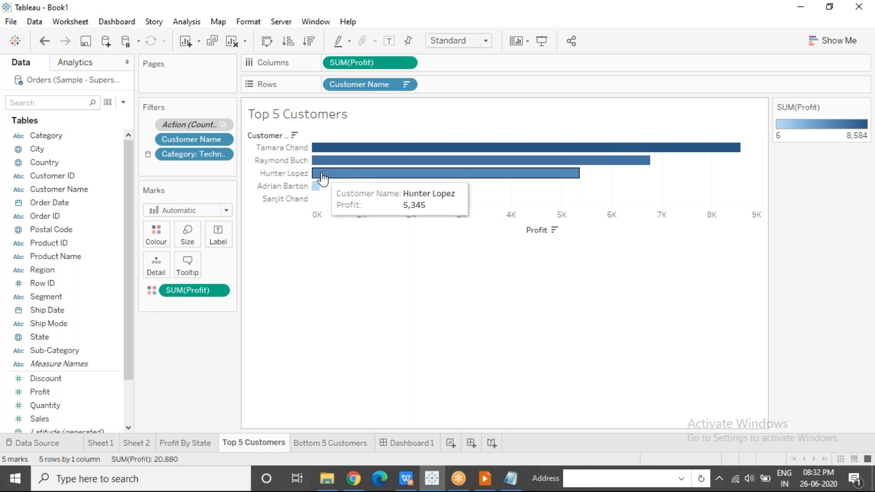
pyautogui.moveTo(315, 199)
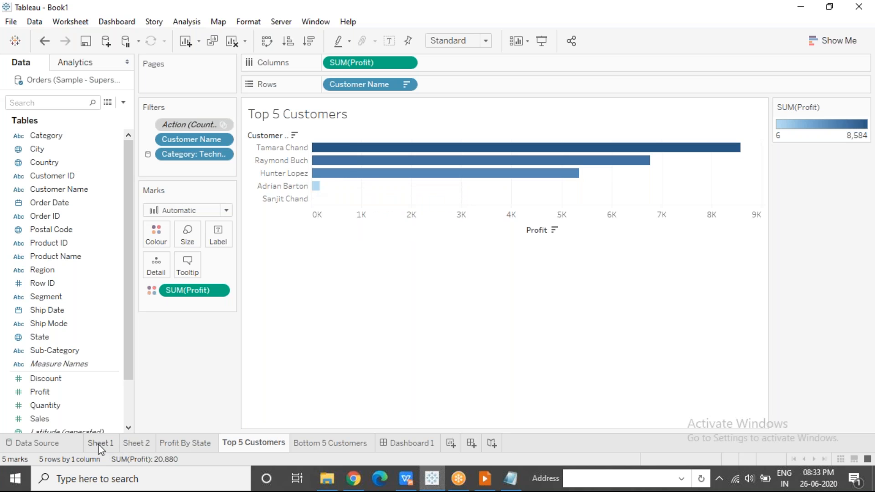
# Return to Sheet 2 and filter Category to Furniture instead of Technology
pyautogui.click(132, 442)
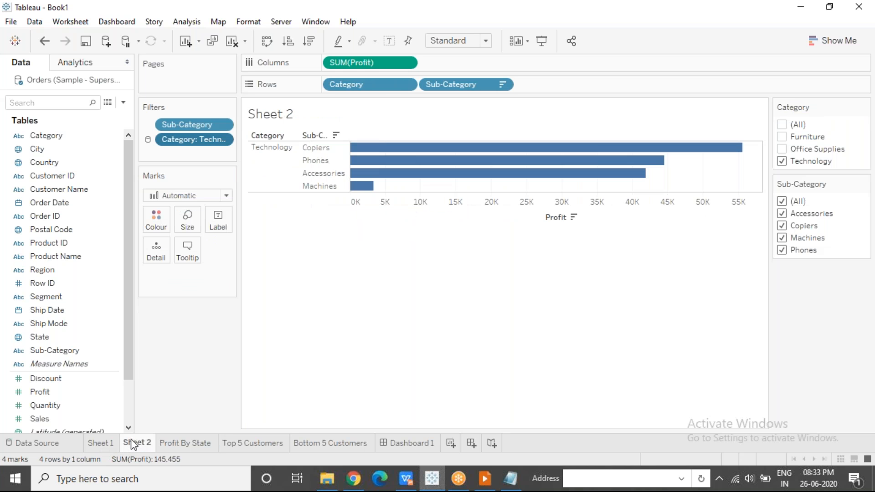
pyautogui.click(223, 140)
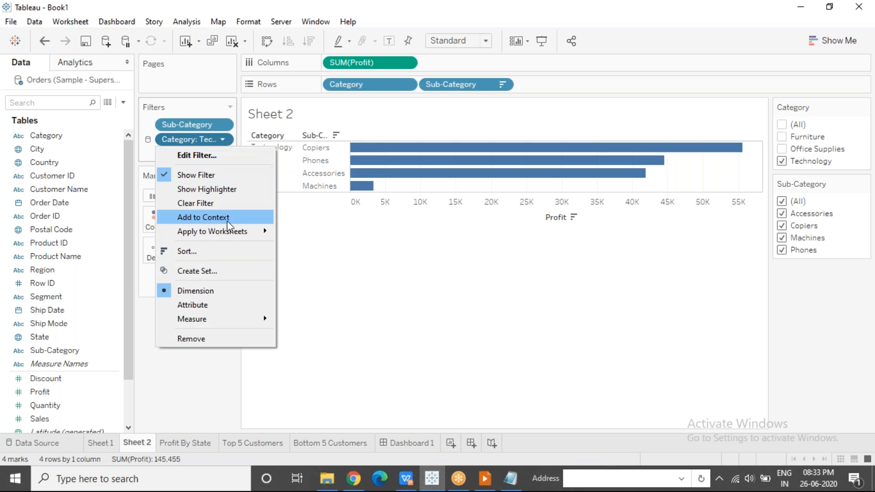
pyautogui.moveTo(239, 231)
pyautogui.click(661, 270)
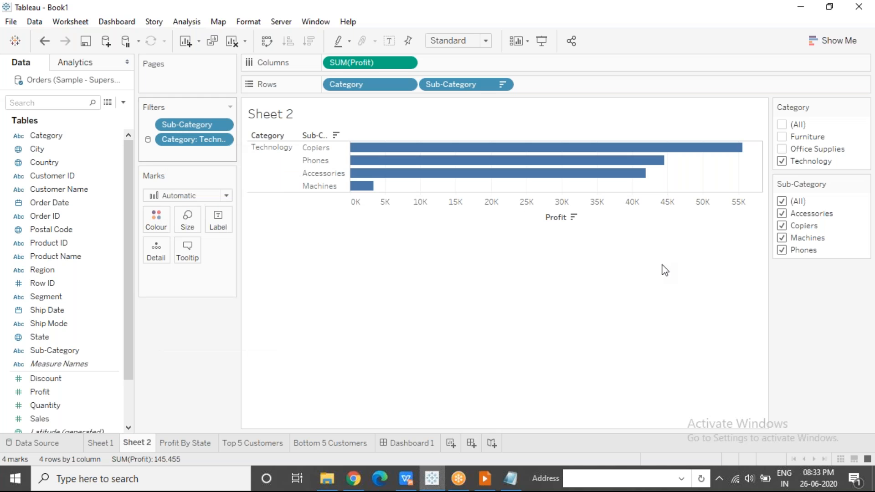
pyautogui.click(783, 160)
pyautogui.click(782, 138)
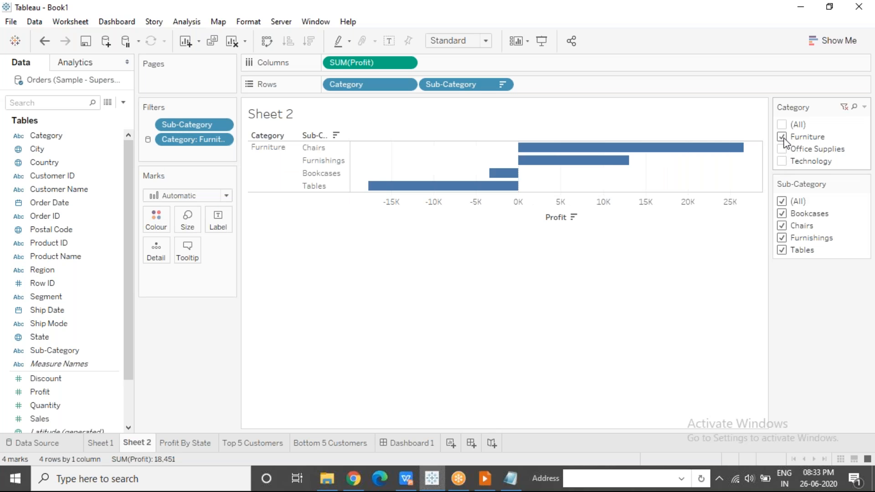
# Check the Furniture filter's effect on Sheet 1, Profit By State and Top 5 Customers, including individual state and customer profits
pyautogui.click(99, 444)
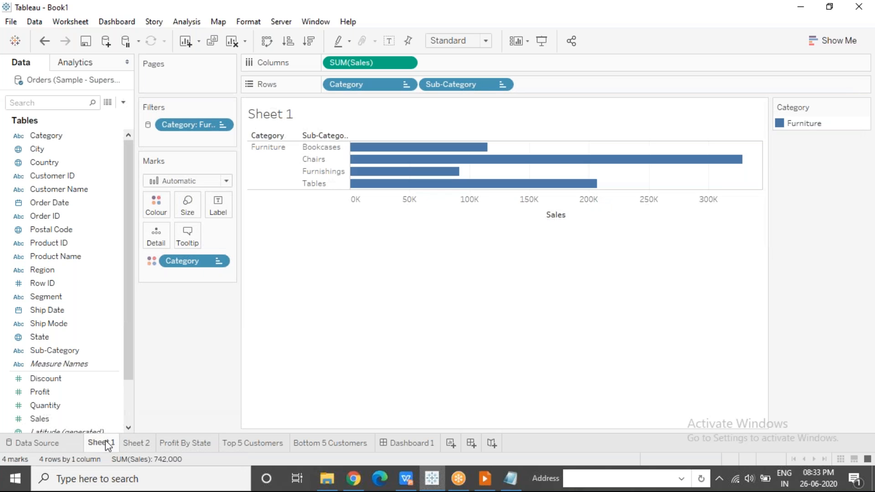
pyautogui.click(190, 445)
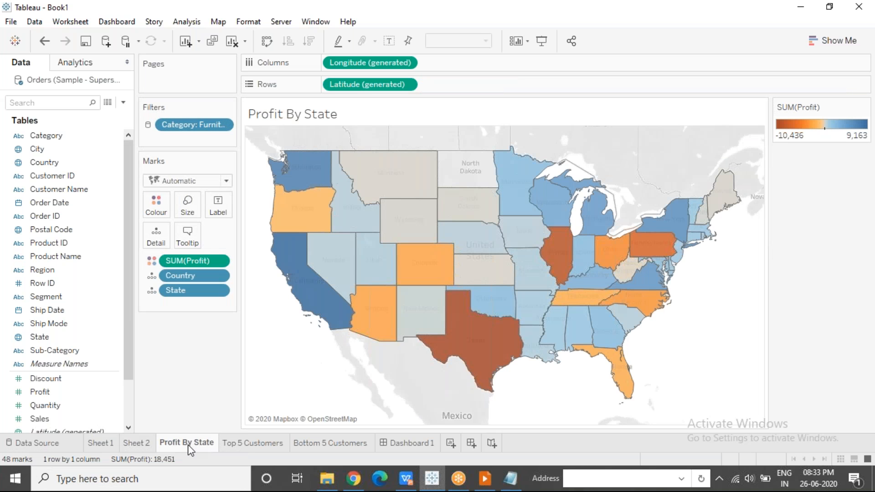
pyautogui.moveTo(408, 225)
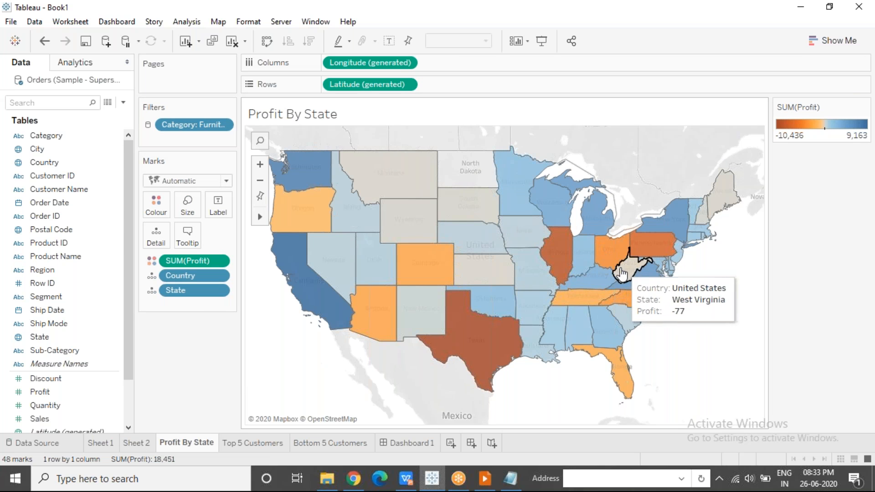
pyautogui.moveTo(484, 349)
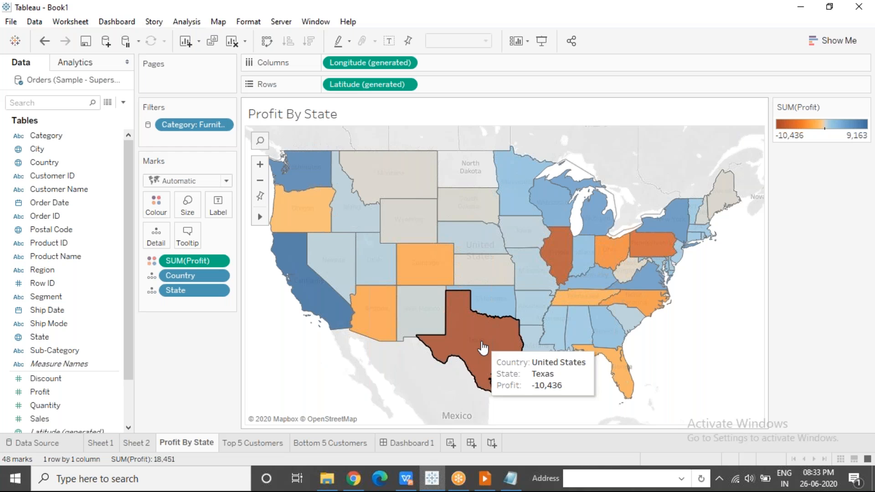
pyautogui.moveTo(558, 258)
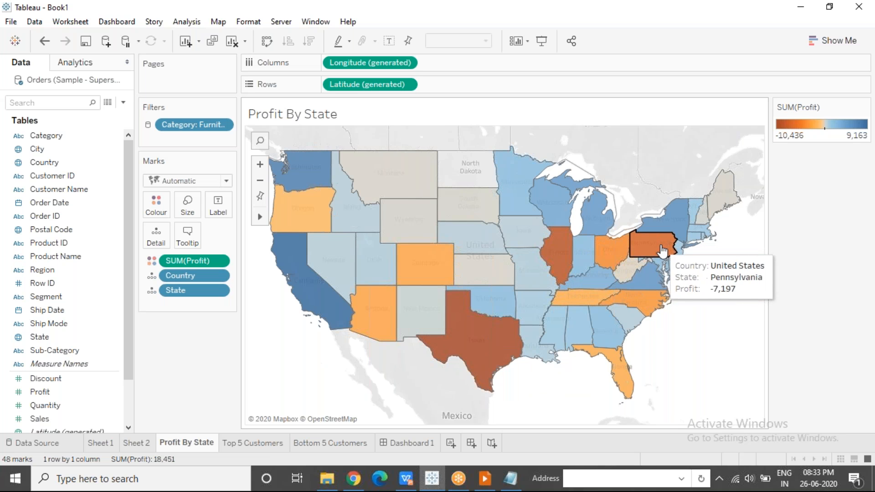
pyautogui.moveTo(618, 253)
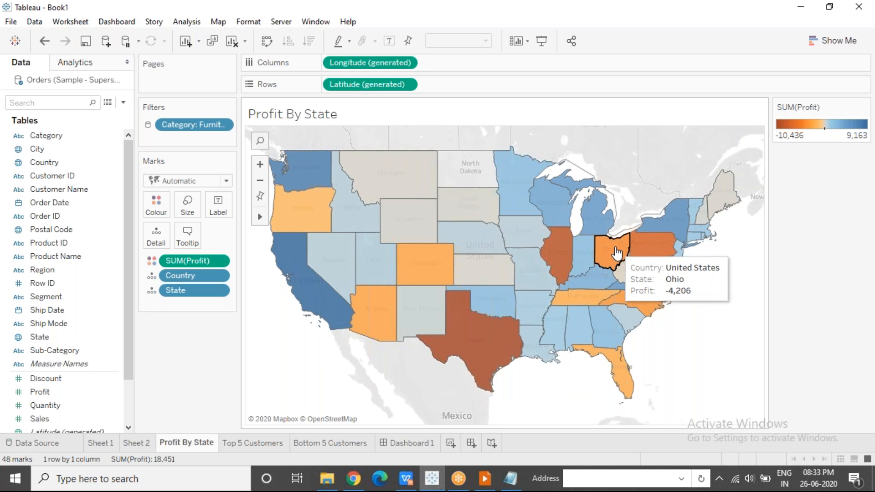
pyautogui.click(256, 442)
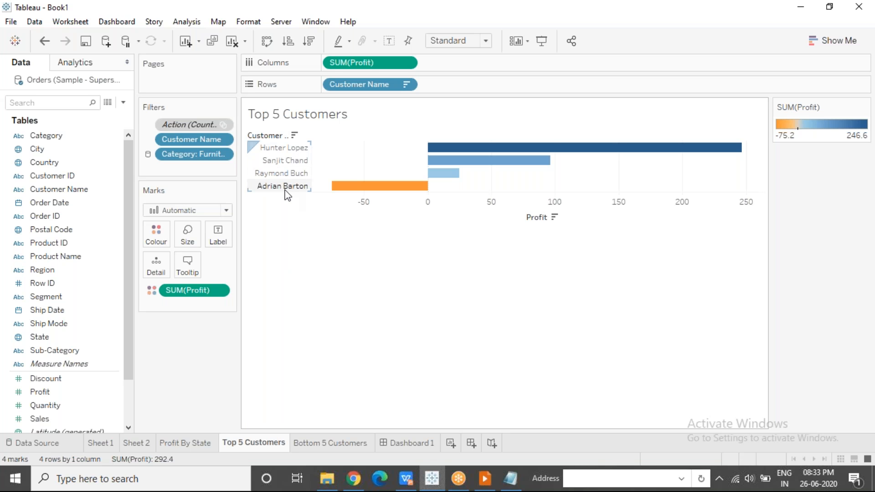
pyautogui.moveTo(338, 193)
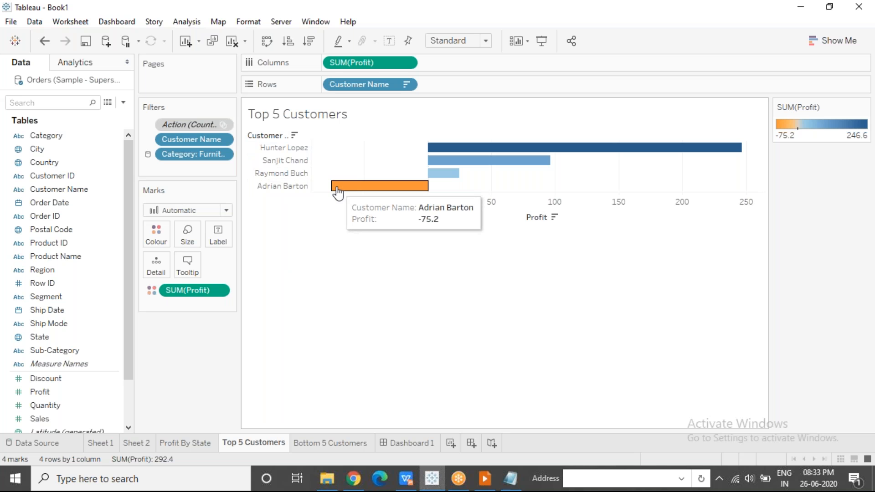
# Switch Sheet 2's Category filter from Furniture to Office Supplies and check Sheet 1 and the Profit By State map
pyautogui.click(137, 443)
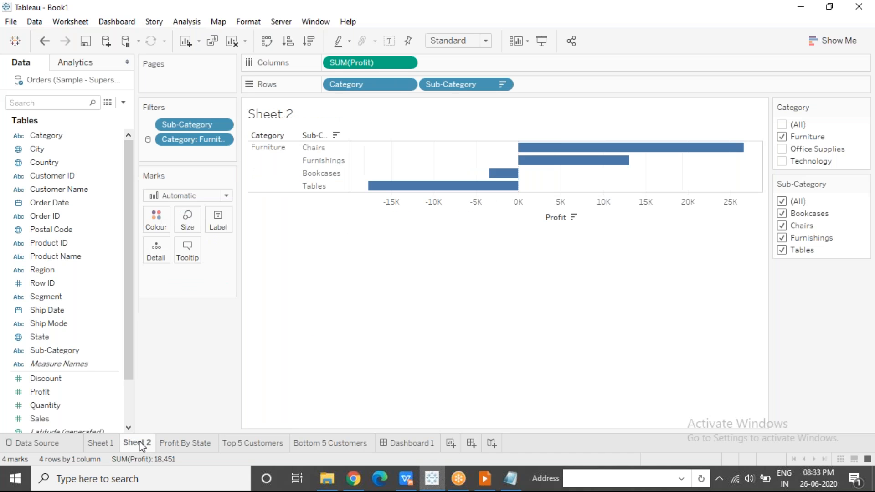
pyautogui.click(782, 137)
pyautogui.click(782, 149)
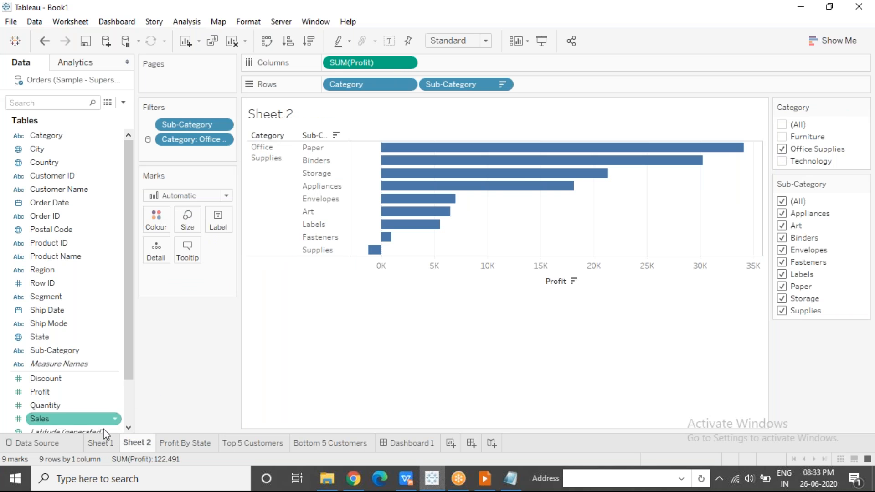
pyautogui.click(103, 442)
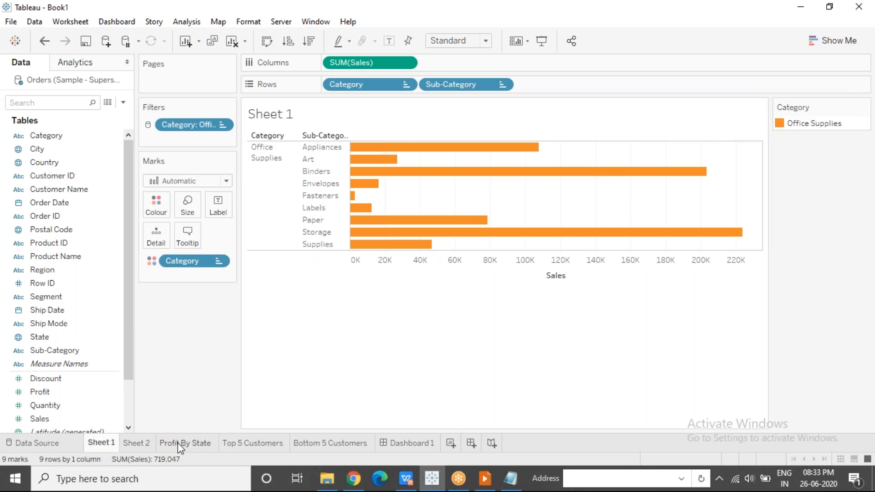
pyautogui.click(180, 443)
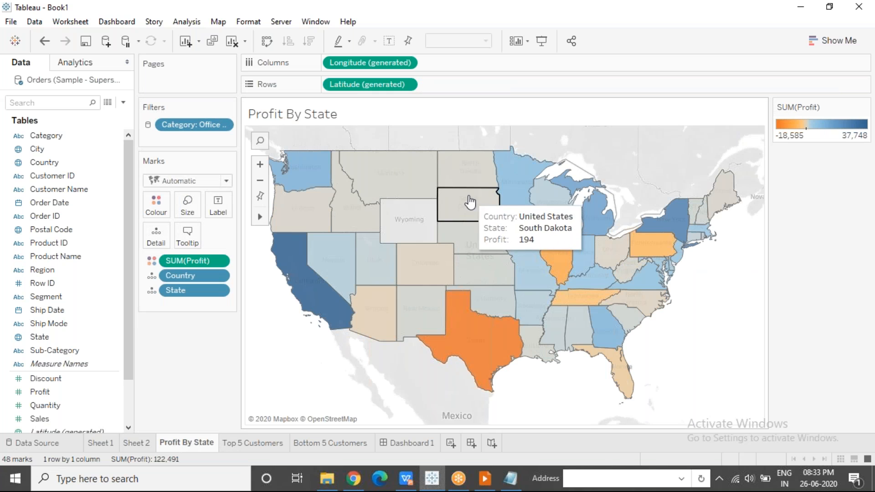
pyautogui.moveTo(476, 217)
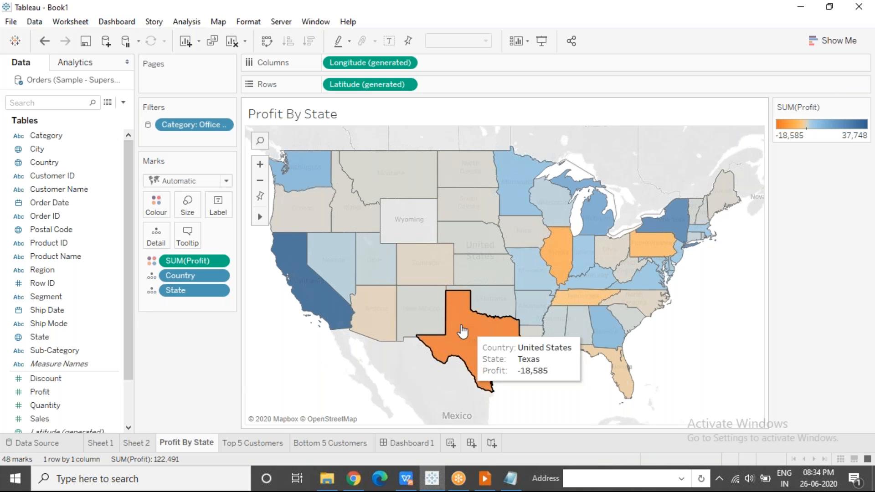
# Apply Sheet 2's Category filter to all worksheets using related data sources
pyautogui.click(127, 444)
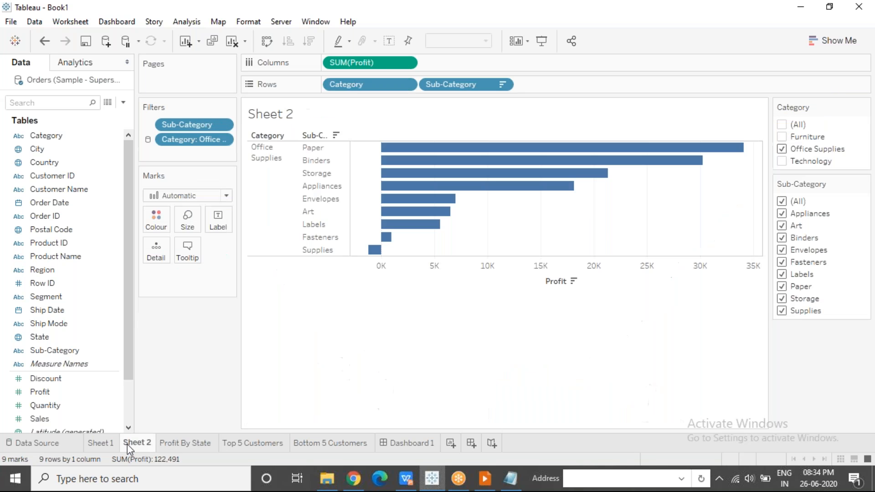
pyautogui.click(223, 140)
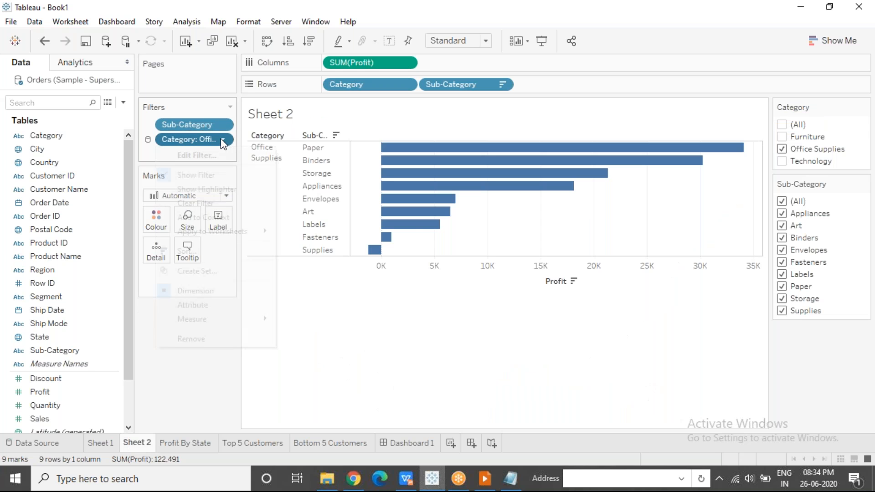
pyautogui.moveTo(235, 232)
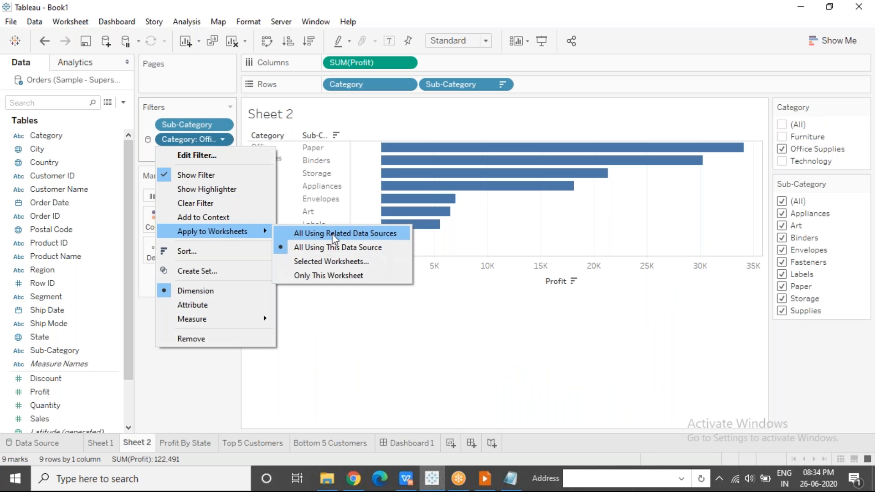
pyautogui.click(368, 239)
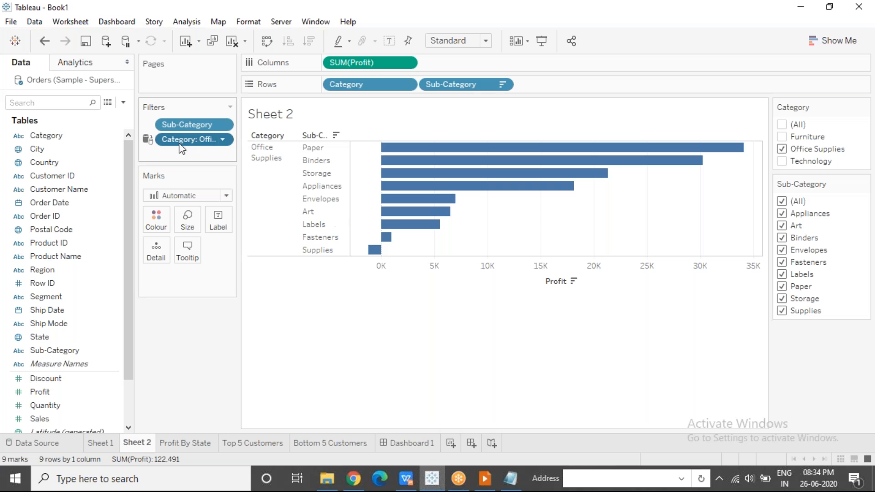
pyautogui.click(611, 21)
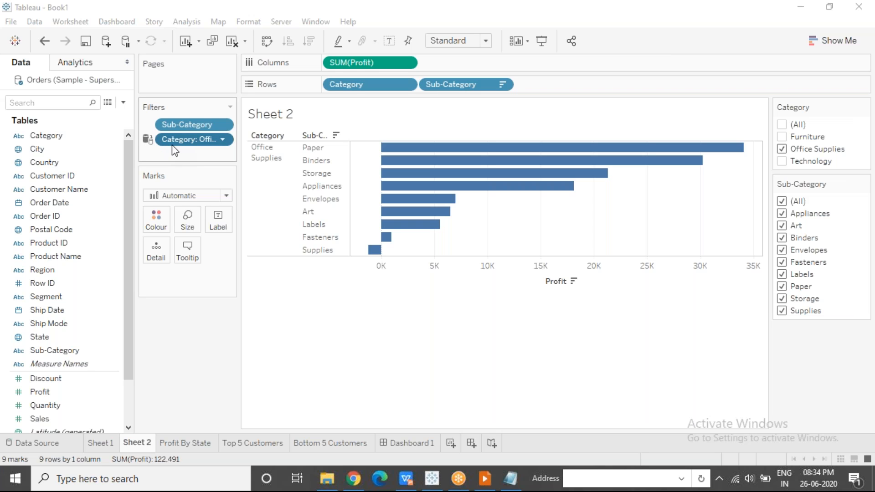
# Limit Sheet 2's Category filter to only this worksheet and check the Profit By State sheet
pyautogui.click(223, 140)
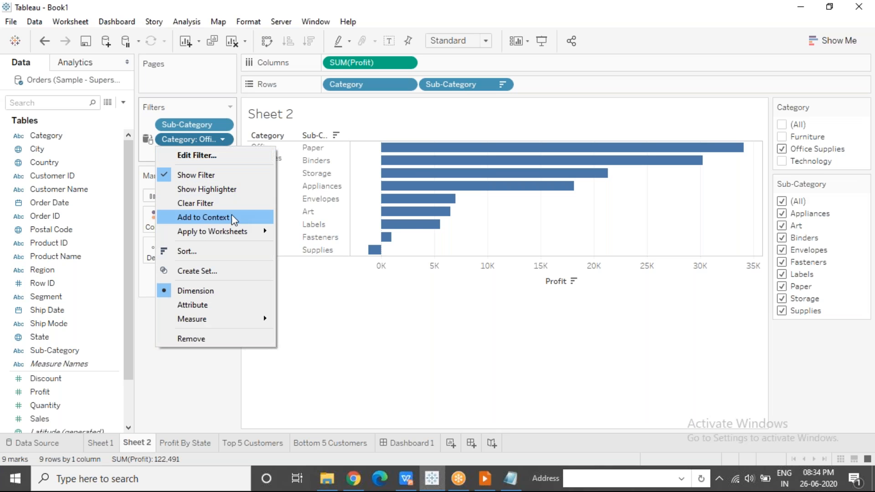
pyautogui.moveTo(236, 231)
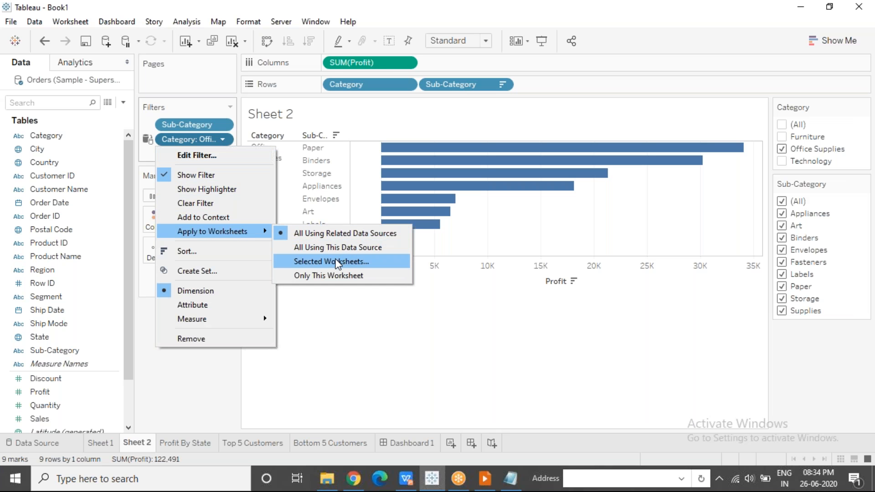
pyautogui.click(334, 274)
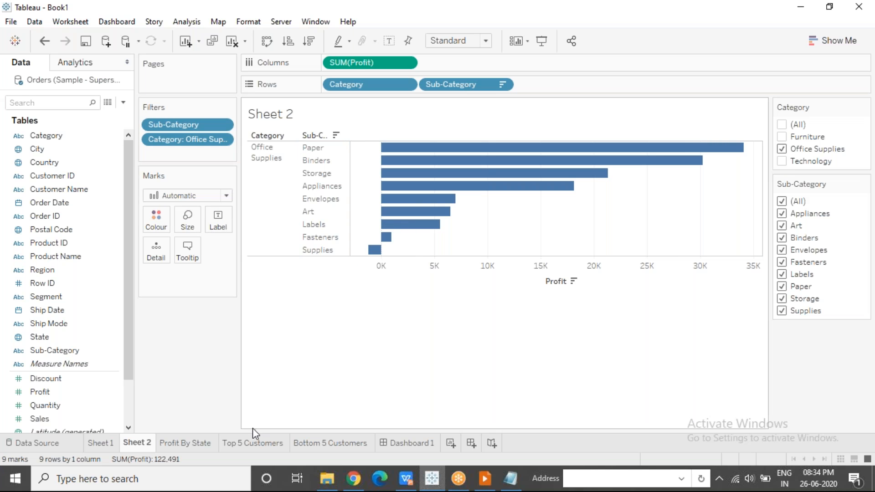
pyautogui.click(196, 447)
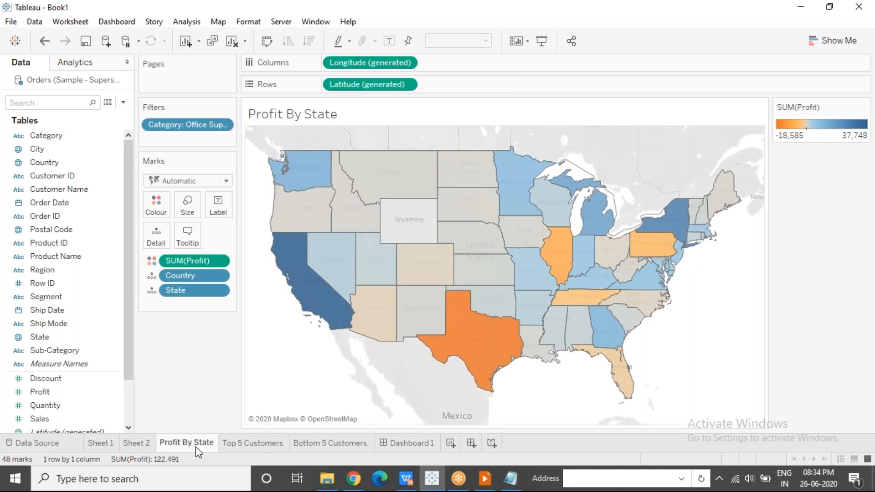
# Return to Sheet 2 and include all categories in its Category filter
pyautogui.click(143, 444)
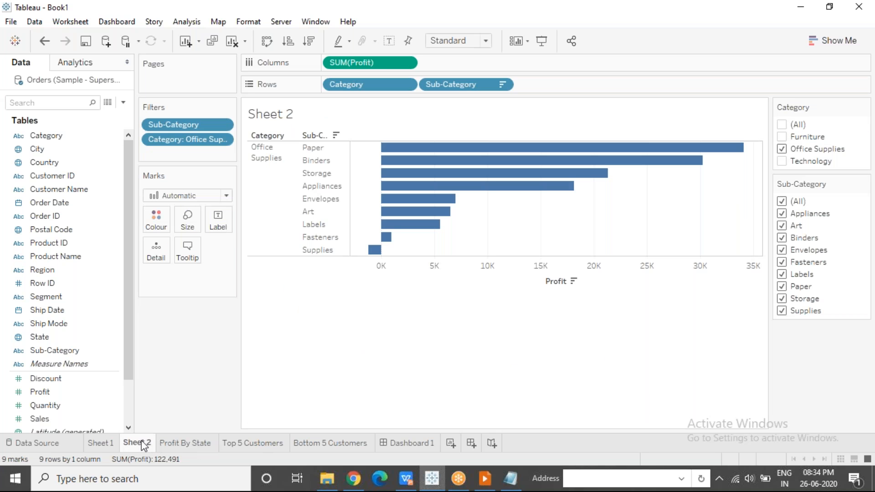
pyautogui.click(782, 125)
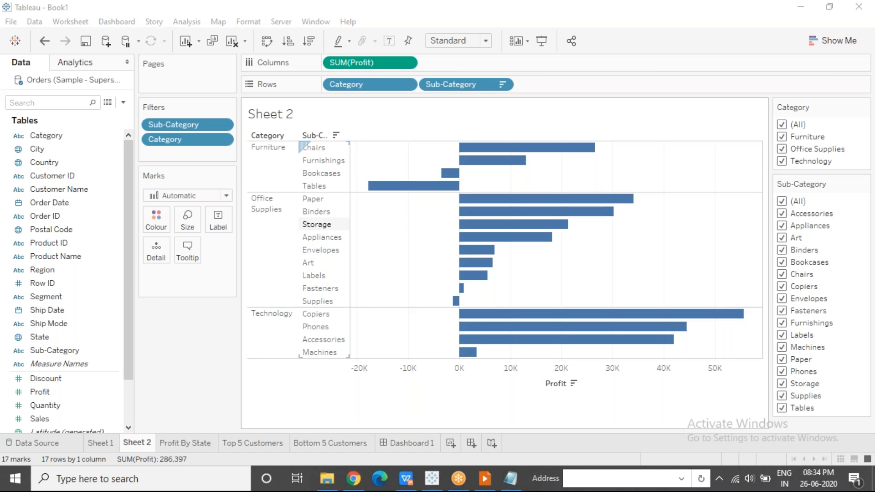
pyautogui.click(392, 255)
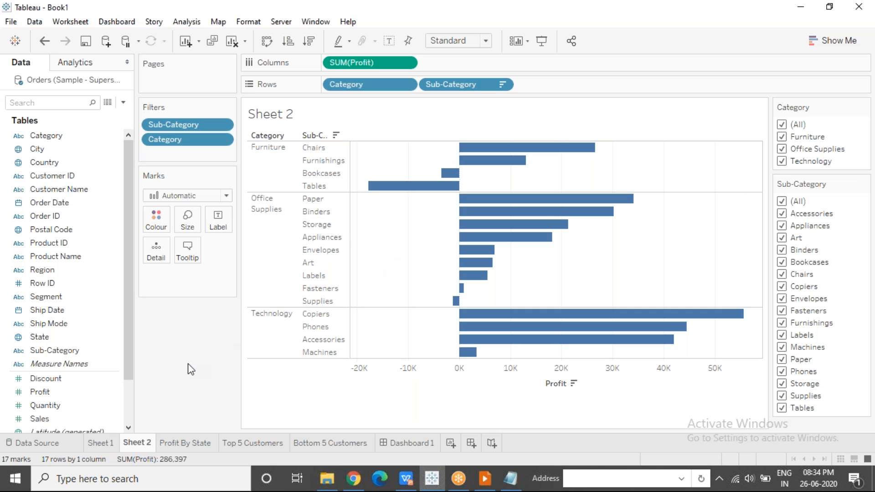
# View the worksheet's Actions dialog and close it without adding an action
pyautogui.click(80, 23)
pyautogui.click(86, 105)
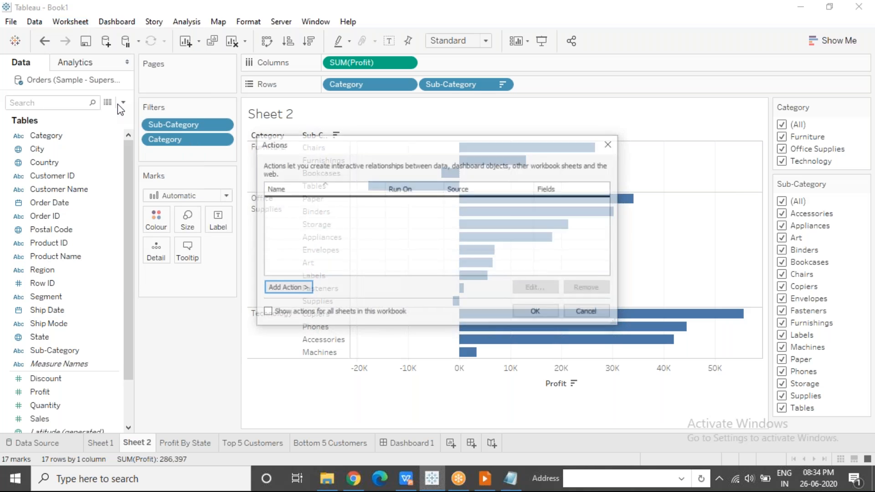
pyautogui.click(611, 145)
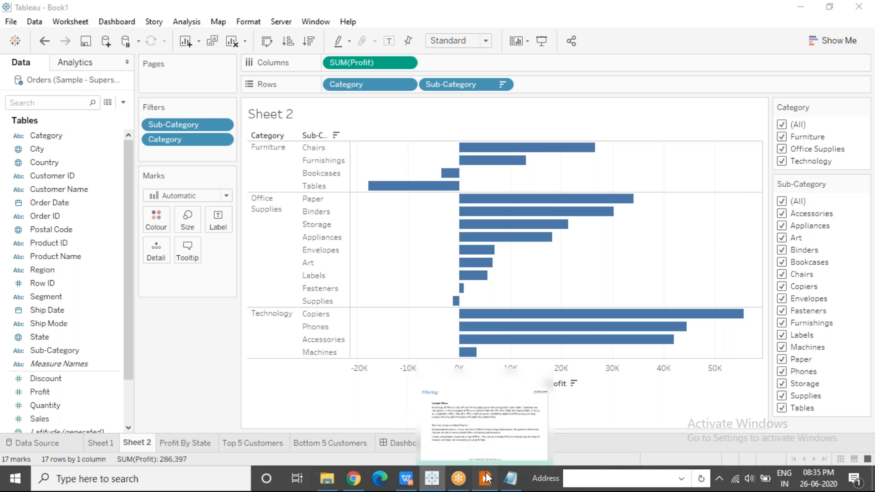
# Switch to the presentation to review the Groups slide on visual and dimension groups, and return to Sheet 2 in Tableau
pyautogui.click(405, 478)
pyautogui.click(435, 306)
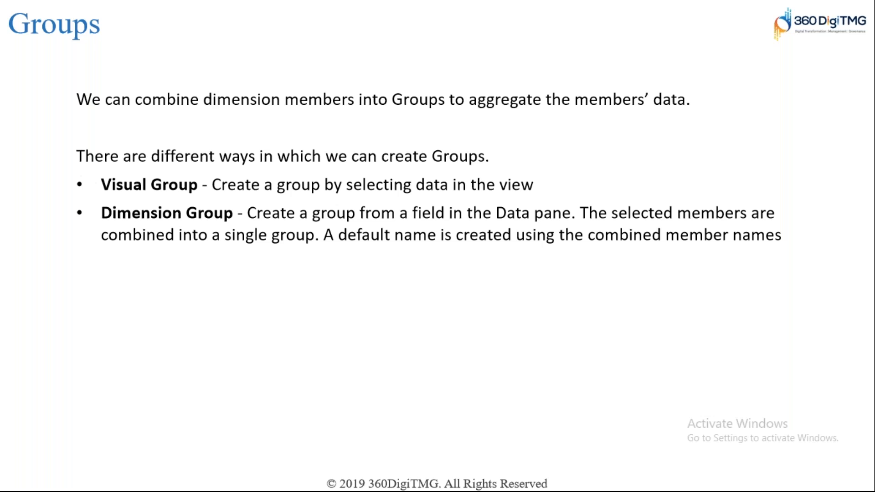
pyautogui.hotkey('alt', 'Tab')
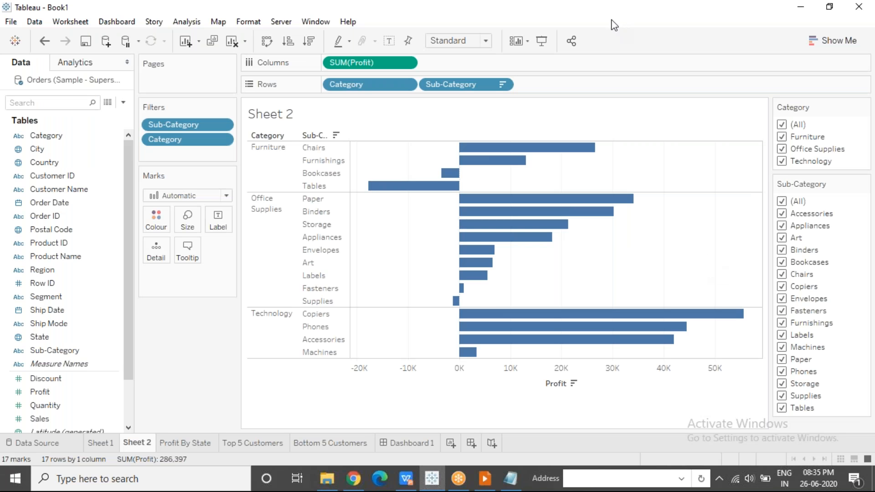
pyautogui.hotkey('alt', 'Tab')
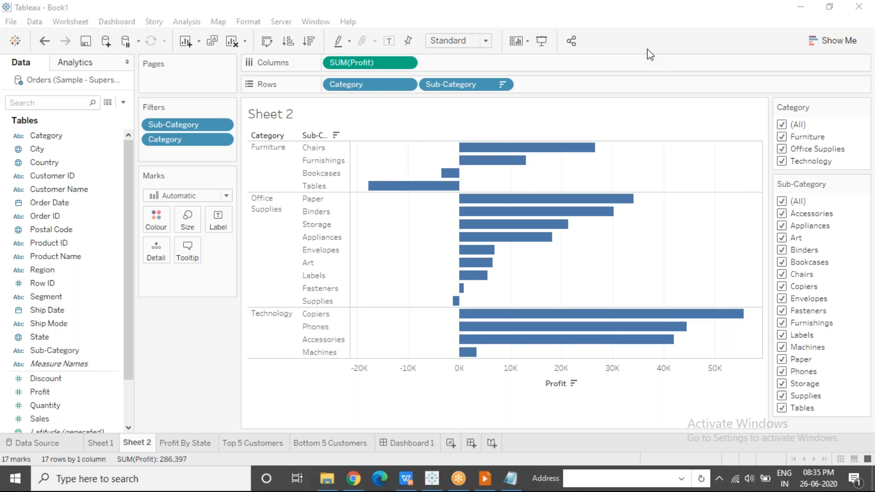
pyautogui.click(434, 252)
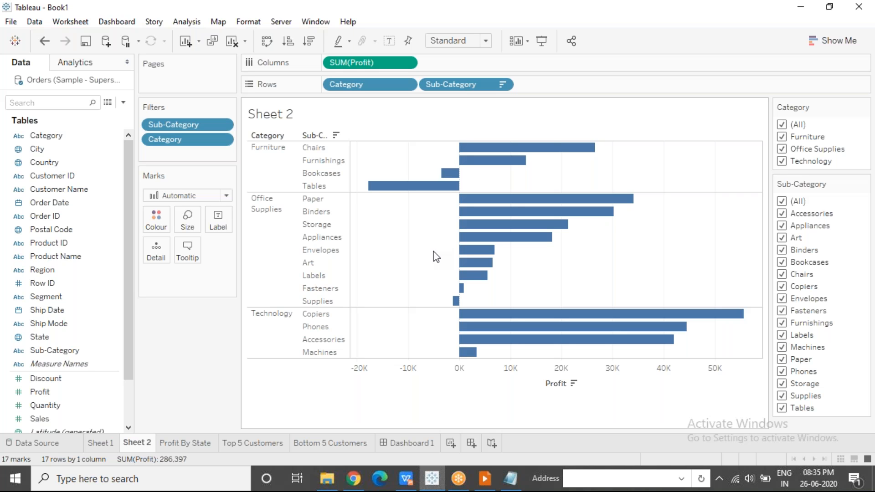
pyautogui.click(644, 16)
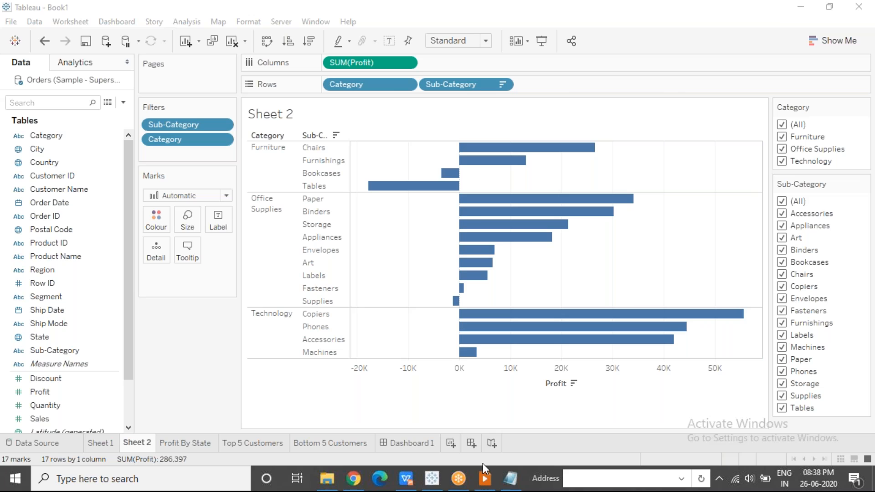
pyautogui.click(484, 481)
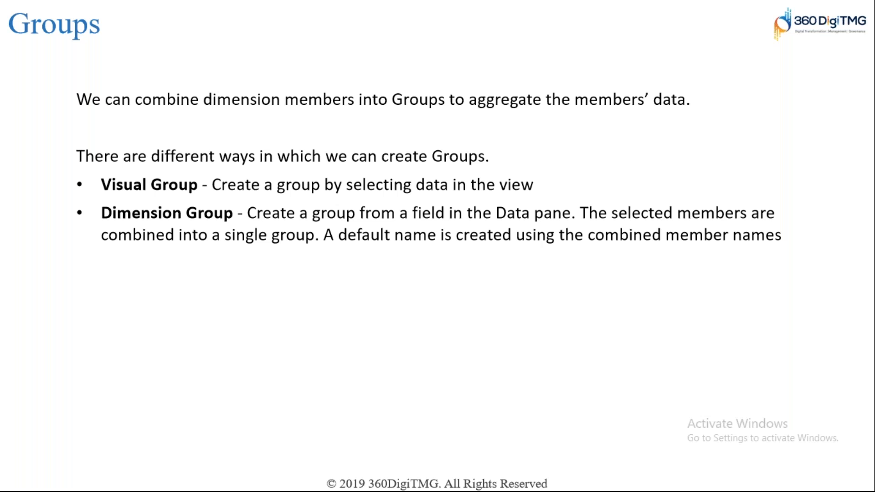
pyautogui.hotkey('alt', 'Tab')
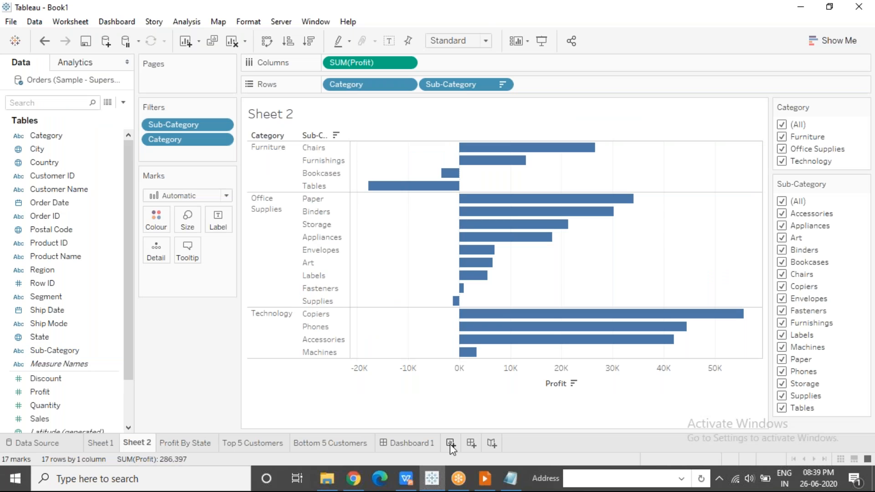
# Add a new worksheet and name it Dimension Group
pyautogui.click(450, 444)
pyautogui.doubleClick(450, 444)
pyautogui.write('Dimension Group')
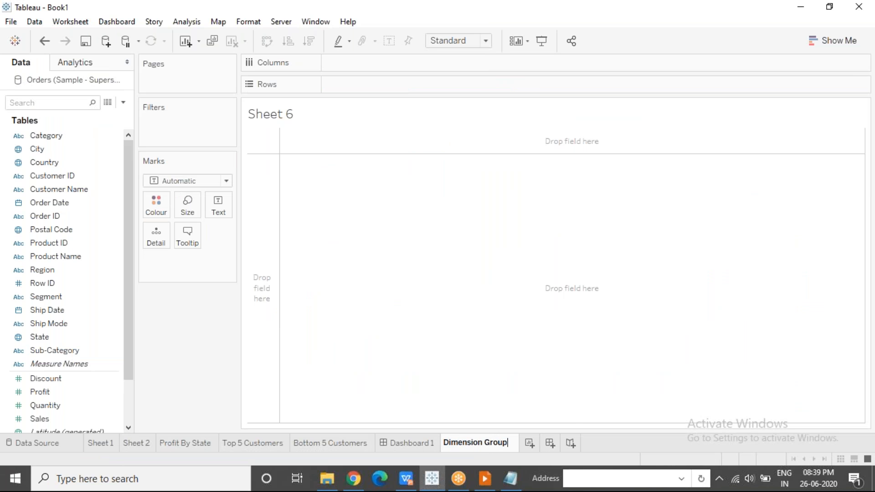
pyautogui.press('Return')
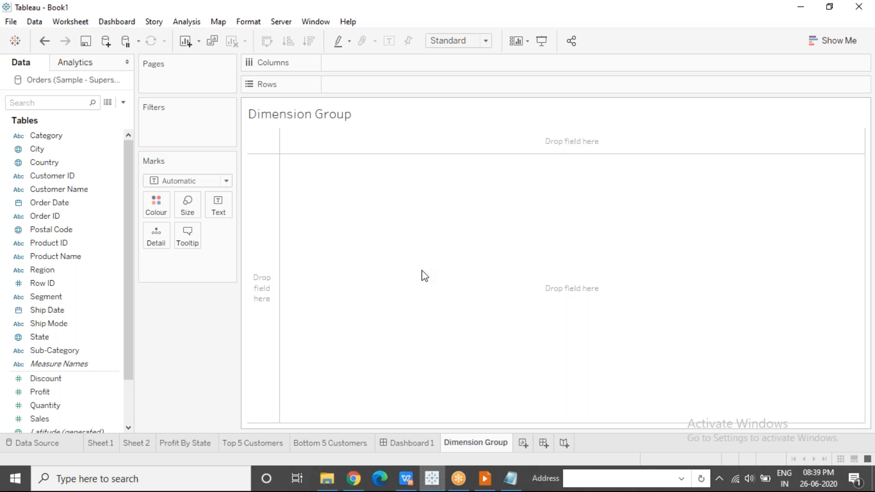
# Build a profit chart with Category and Sub-Category in the rows and Profit in the columns
pyautogui.moveTo(46, 135); pyautogui.dragTo(376, 88)
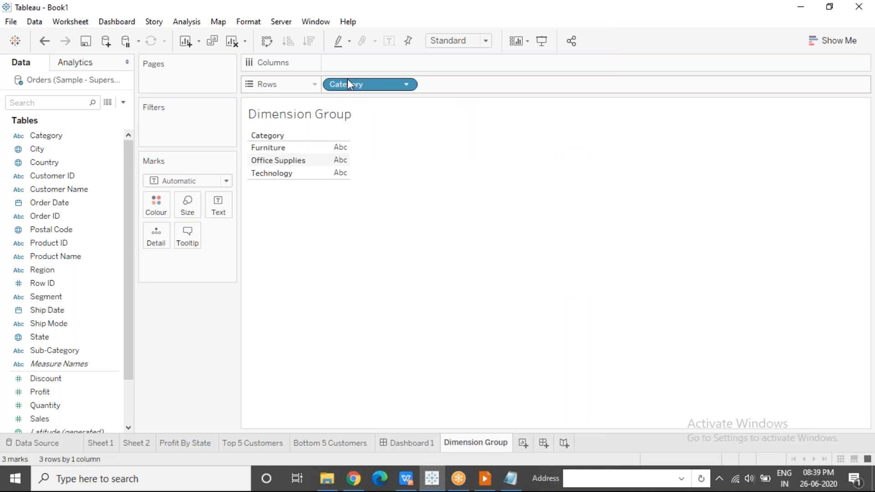
pyautogui.moveTo(45, 352); pyautogui.dragTo(447, 86)
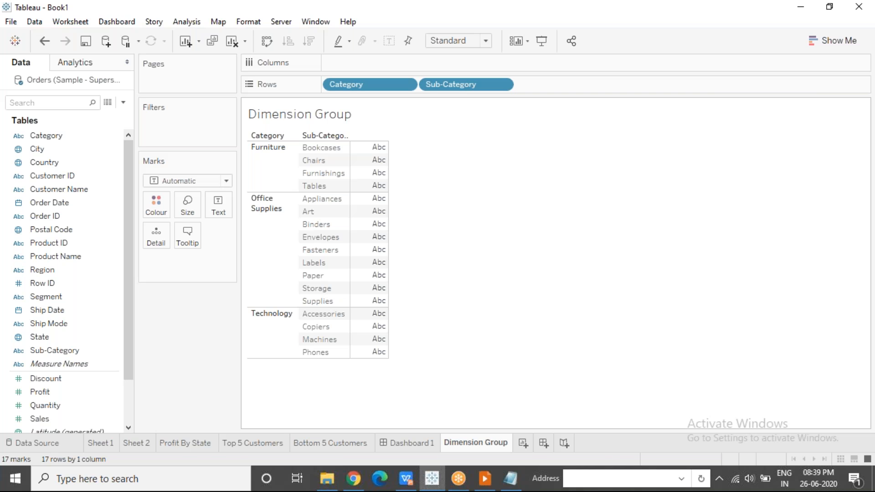
pyautogui.moveTo(54, 392); pyautogui.dragTo(356, 63)
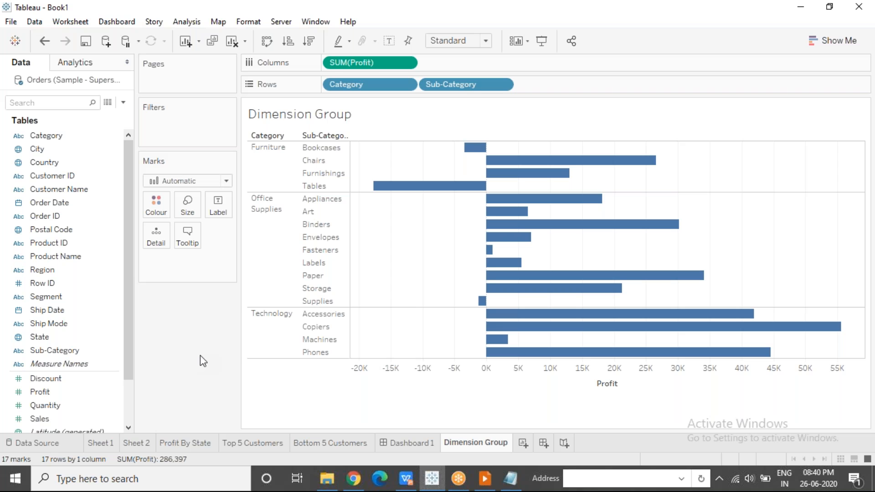
# Start creating a group from the Sub-Category field
pyautogui.click(105, 351)
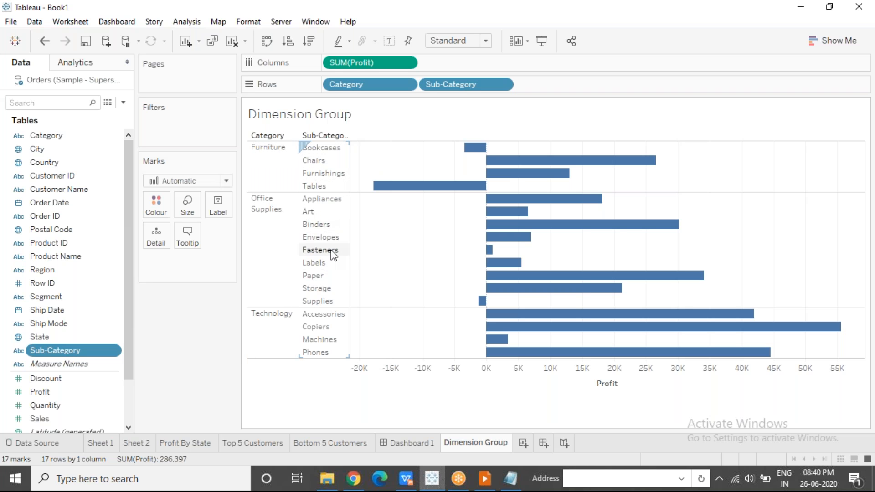
pyautogui.click(115, 351)
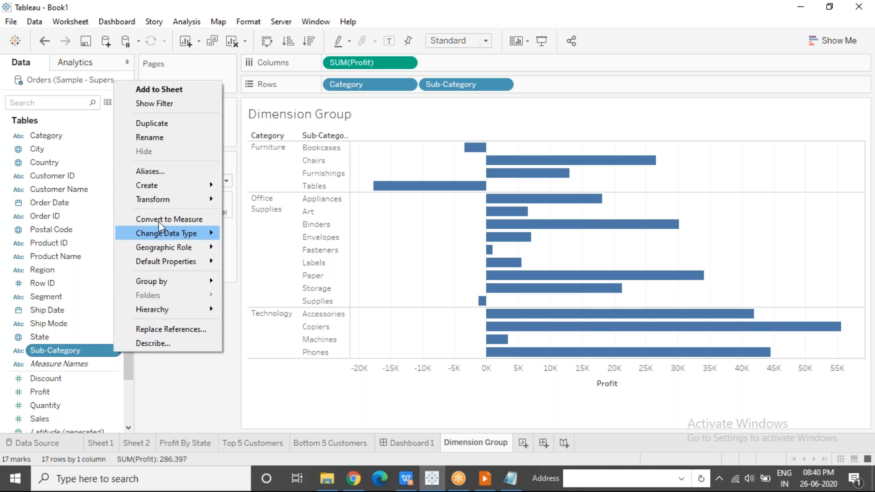
pyautogui.moveTo(162, 187)
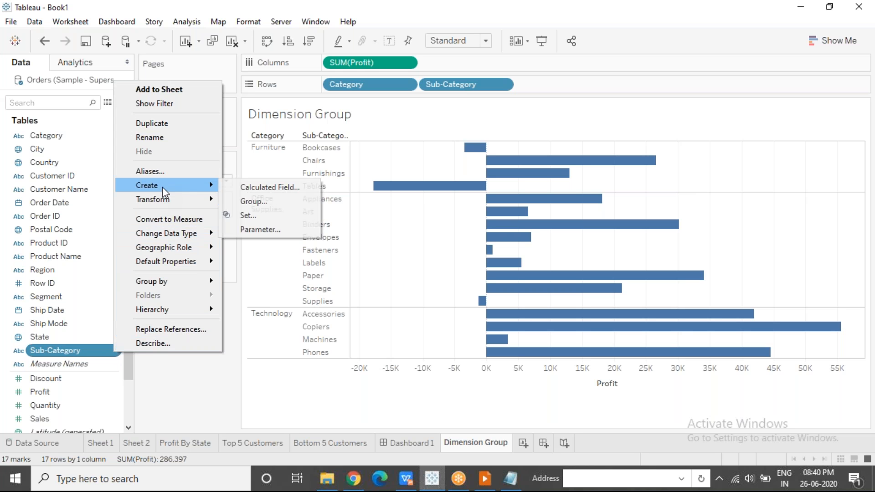
pyautogui.click(305, 207)
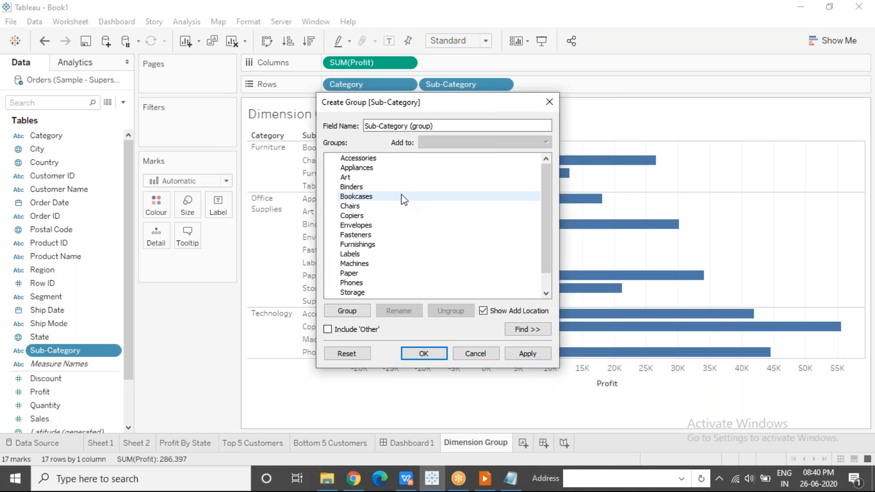
# Try a multiple selection of the non-adjacent members Accessories, Chairs, Labels and Fasteners
pyautogui.click(385, 158)
pyautogui.keyDown('ctrl'); pyautogui.click(385, 207); pyautogui.keyUp('ctrl')
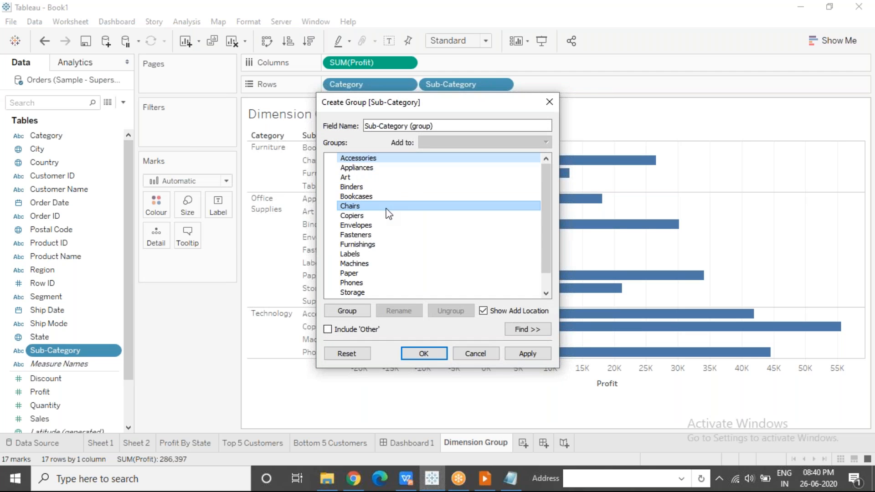
pyautogui.keyDown('ctrl'); pyautogui.click(384, 254); pyautogui.keyUp('ctrl')
pyautogui.keyDown('ctrl'); pyautogui.click(381, 237); pyautogui.keyUp('ctrl')
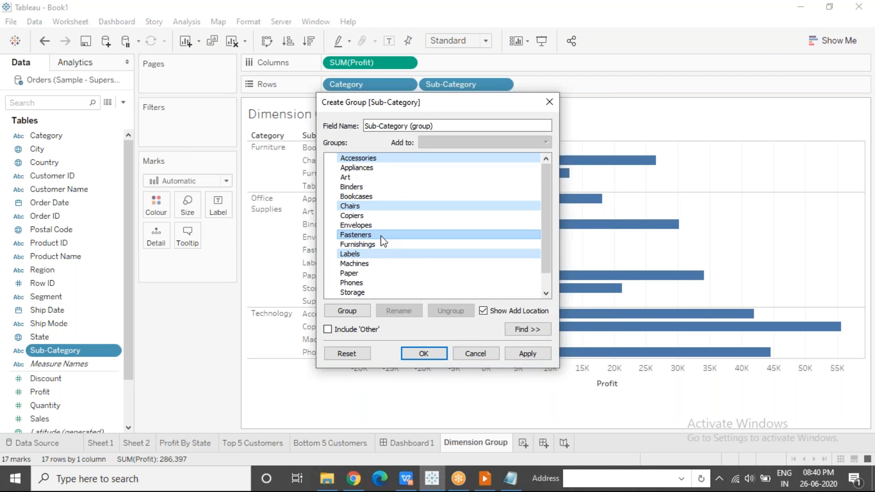
pyautogui.click(382, 236)
# Group the consecutive sub-categories from Accessories through Bookcases
pyautogui.click(373, 158)
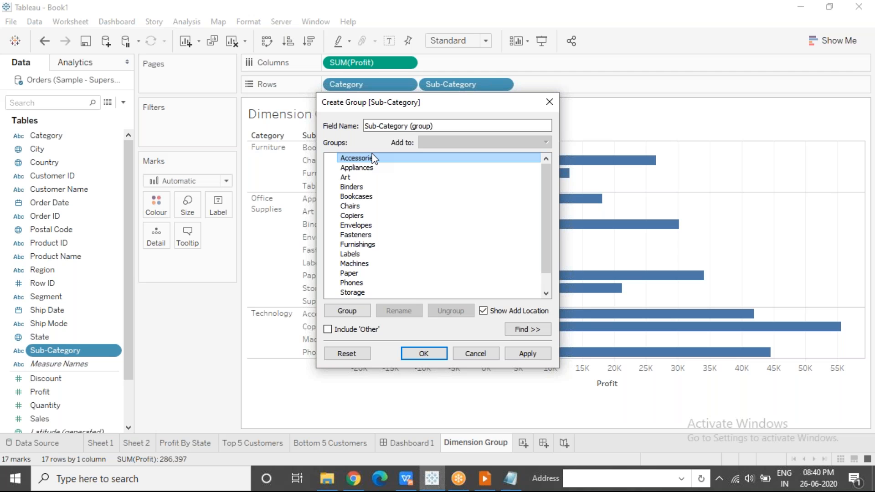
pyautogui.keyDown('shift'); pyautogui.click(360, 217); pyautogui.keyUp('shift')
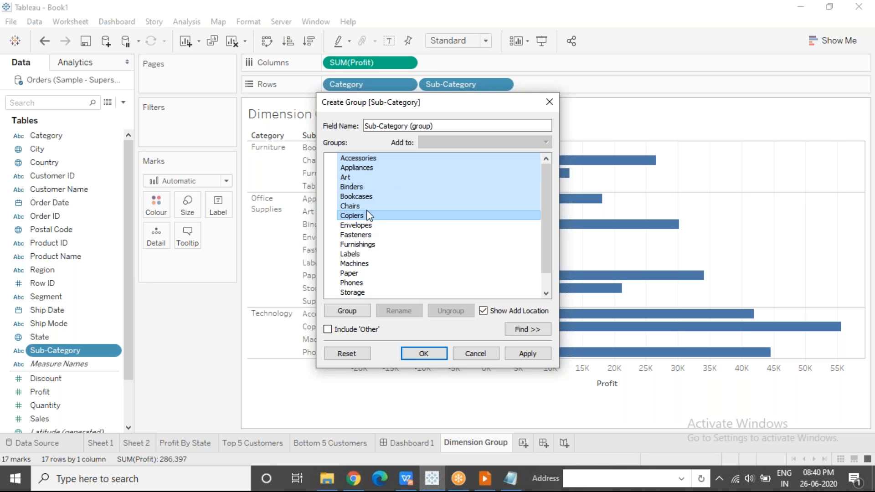
pyautogui.keyDown('shift'); pyautogui.click(373, 198); pyautogui.keyUp('shift')
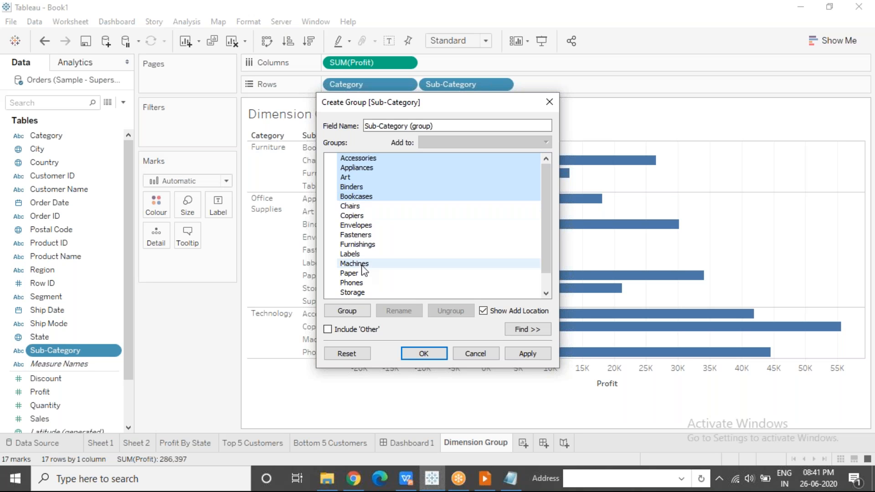
pyautogui.click(354, 312)
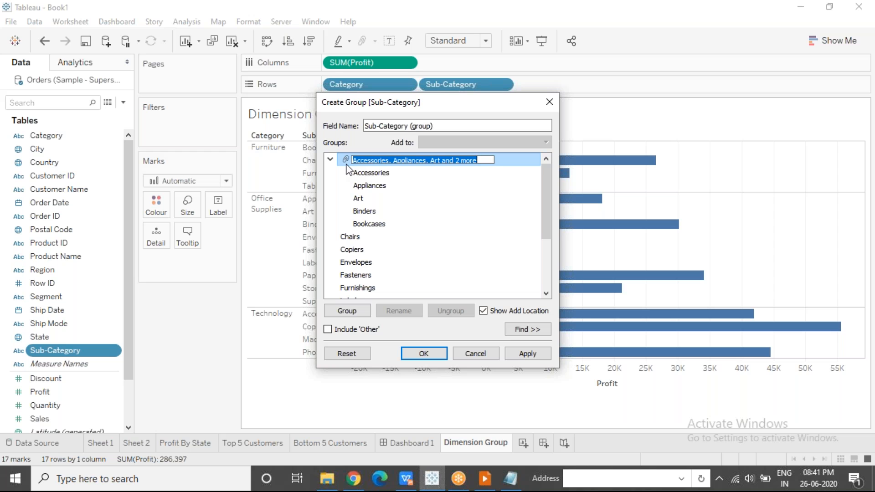
# Name the group field "Sub-Category - Regrouped" and move the dialog aside
pyautogui.moveTo(445, 125); pyautogui.dragTo(366, 126)
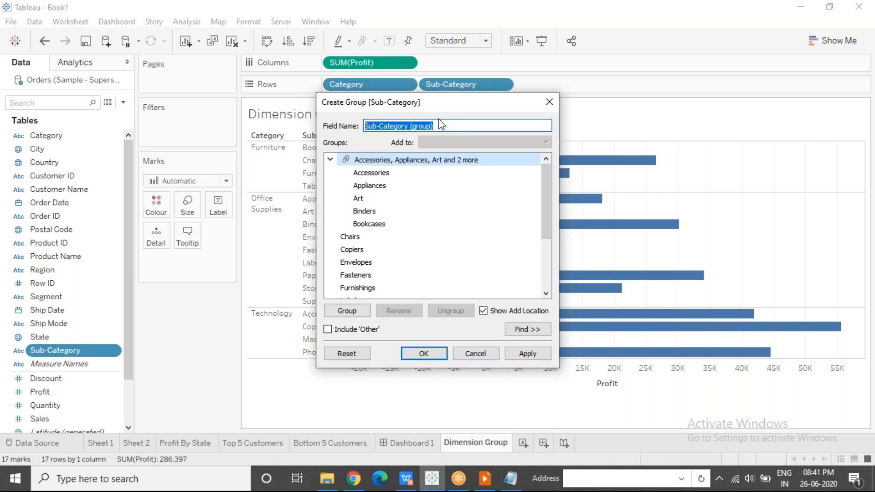
pyautogui.moveTo(435, 126); pyautogui.dragTo(412, 125)
pyautogui.press('BackSpace')
pyautogui.write('Regroupd')
pyautogui.write('d')
pyautogui.click(412, 126)
pyautogui.write('-')
pyautogui.moveTo(435, 104); pyautogui.dragTo(365, 95)
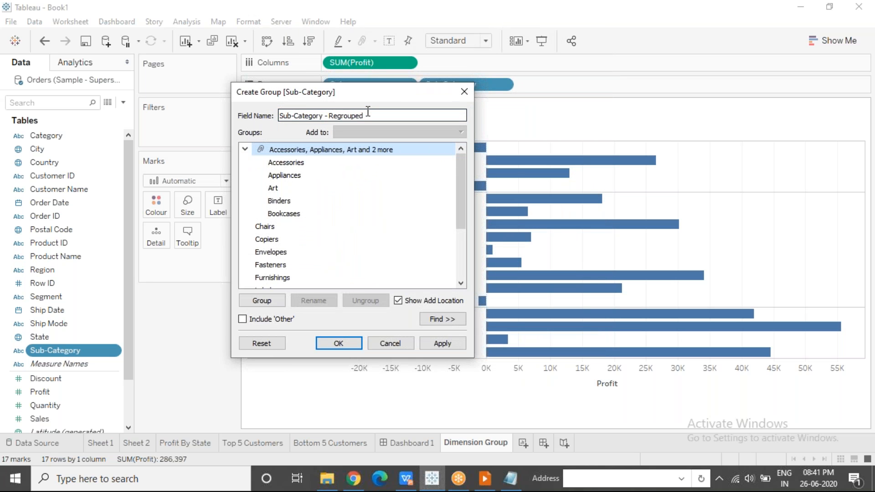
pyautogui.moveTo(364, 116); pyautogui.dragTo(278, 116)
pyautogui.click(385, 115)
# Group the sub-categories from Chairs through Furnishings and name the group CEF Group
pyautogui.click(319, 227)
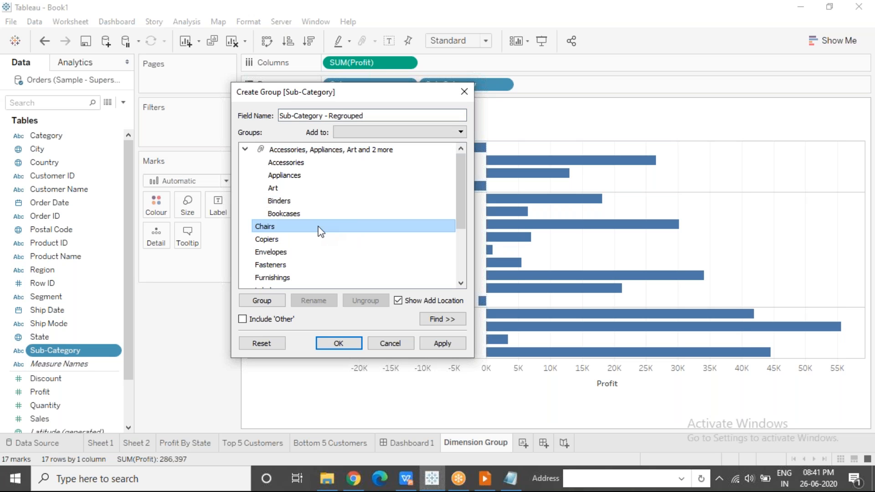
pyautogui.moveTo(463, 193); pyautogui.dragTo(461, 209)
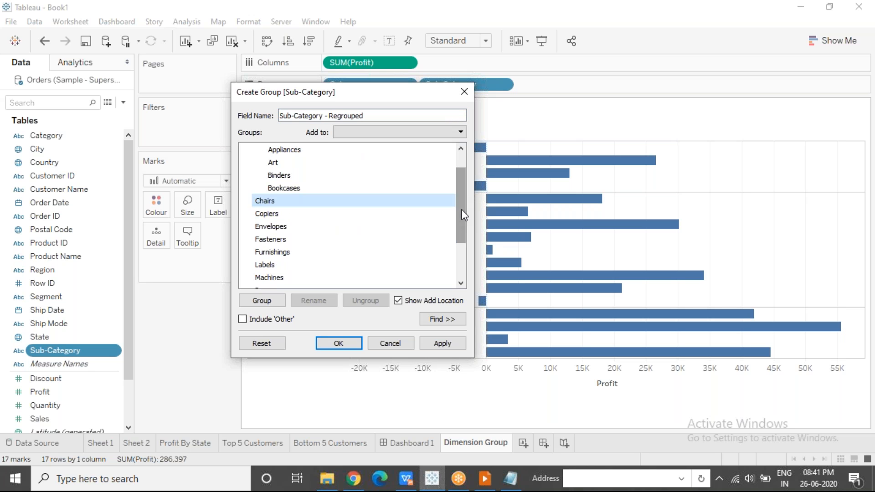
pyautogui.keyDown('shift'); pyautogui.click(299, 252); pyautogui.keyUp('shift')
pyautogui.click(272, 303)
pyautogui.press('BackSpace')
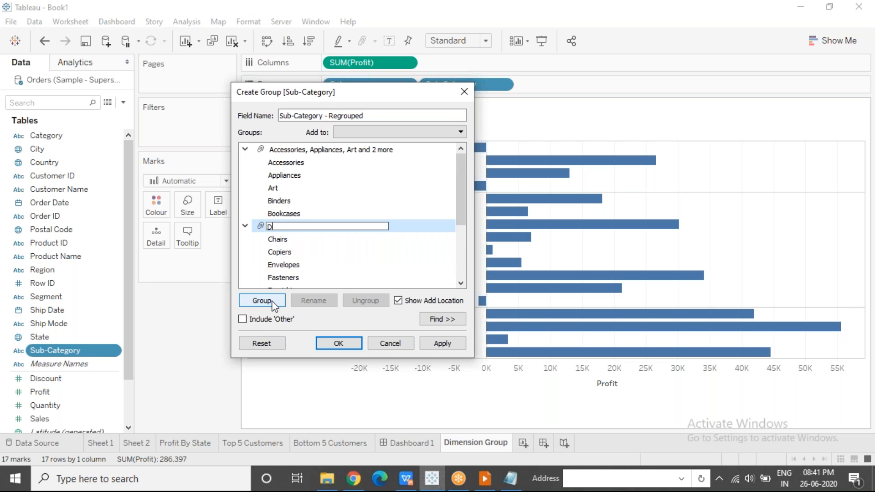
pyautogui.write('CE')
pyautogui.press('BackSpace')
pyautogui.write('F Group')
# Include the remaining sub-categories as an Other group and rename it Miscellaneous
pyautogui.moveTo(461, 192); pyautogui.dragTo(465, 254)
pyautogui.click(280, 201)
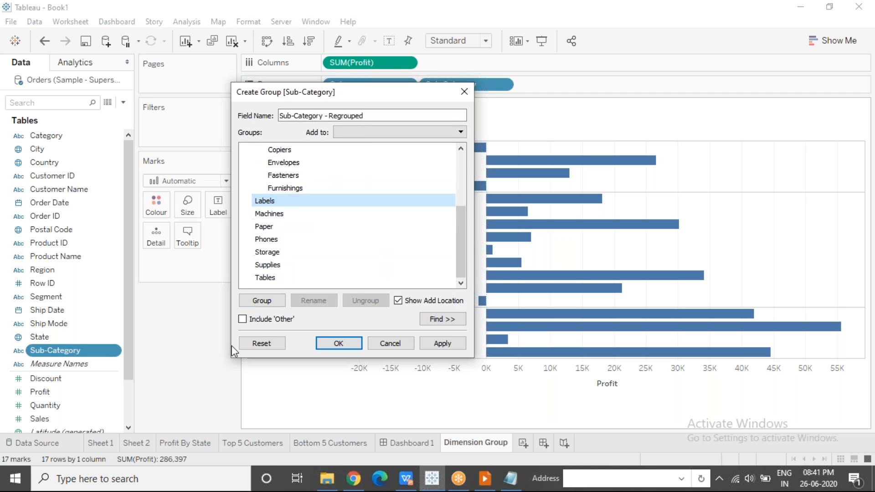
pyautogui.click(242, 319)
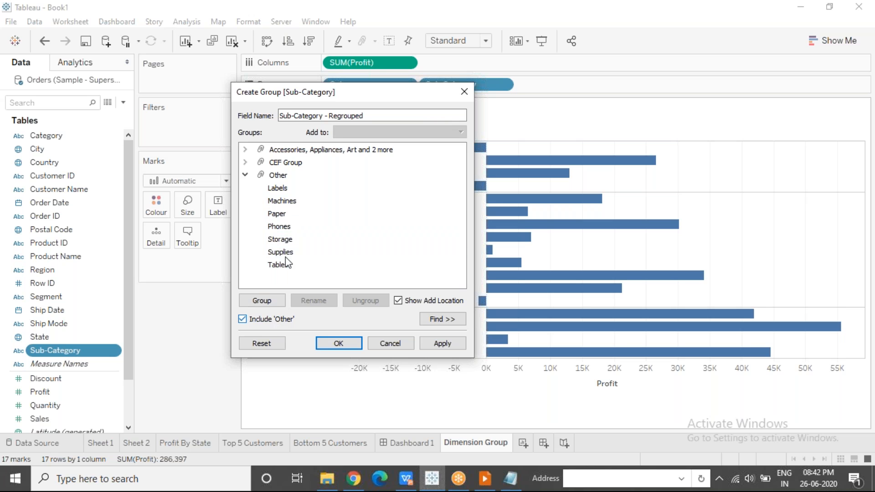
pyautogui.click(298, 178)
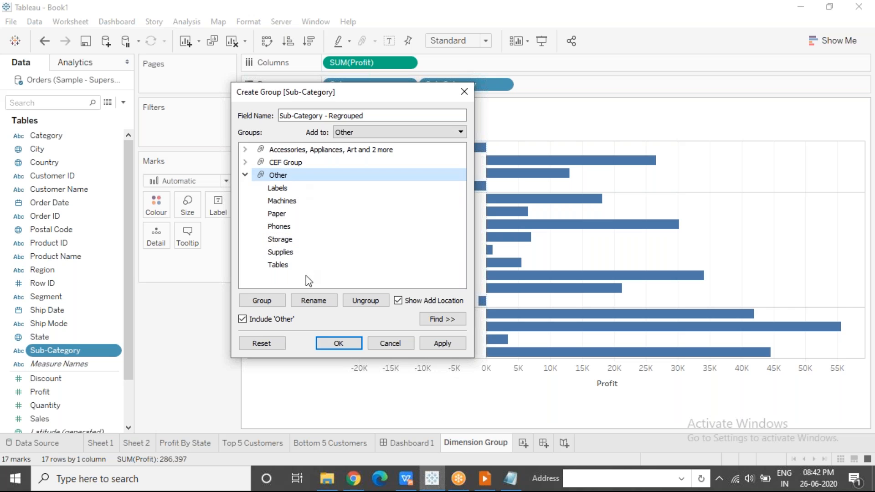
pyautogui.click(314, 303)
pyautogui.write('Mi')
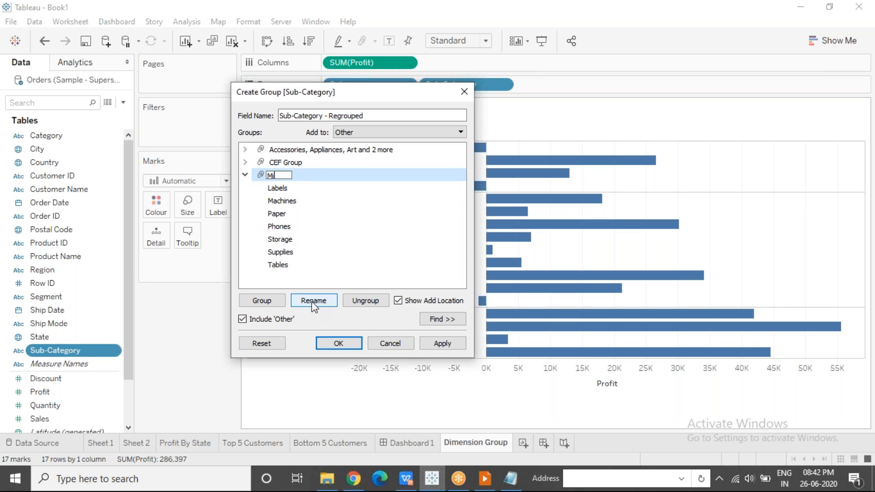
pyautogui.write('scellaneous')
pyautogui.click(301, 238)
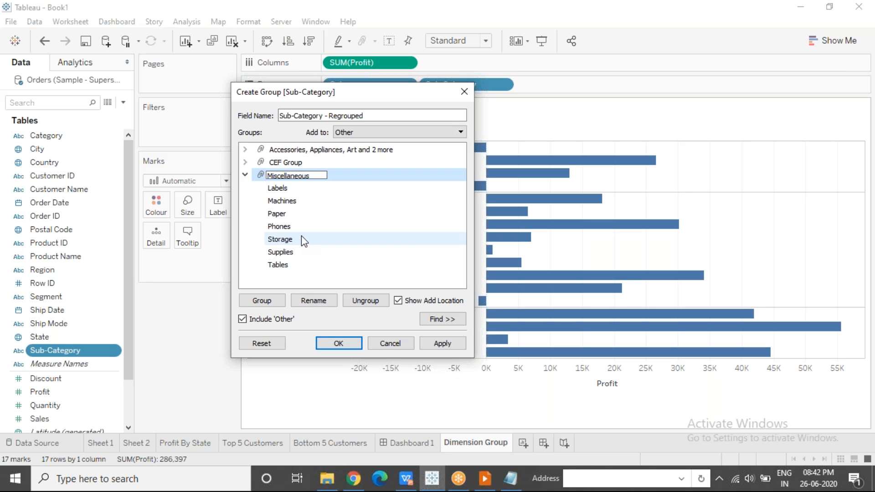
# Collapse the Miscellaneous group and rename the Accessories, Appliances and Art group to AB Group
pyautogui.click(246, 176)
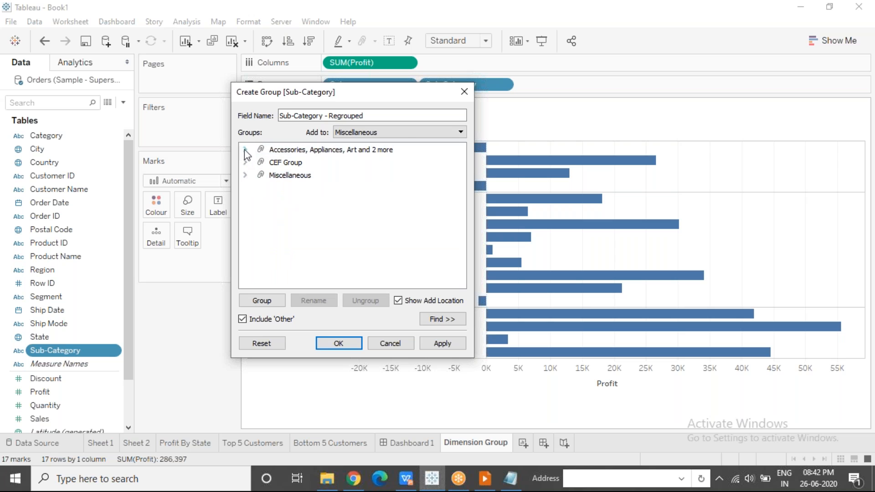
pyautogui.click(284, 153)
pyautogui.click(315, 301)
pyautogui.write('AB Group')
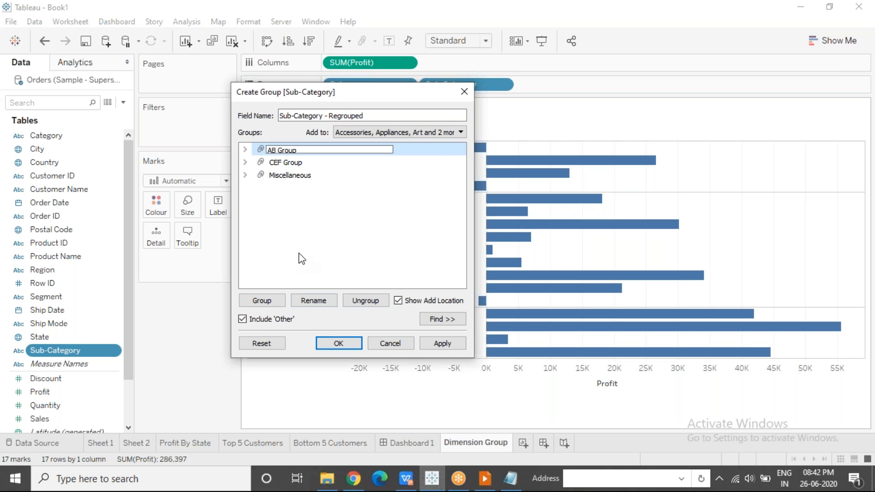
pyautogui.click(301, 257)
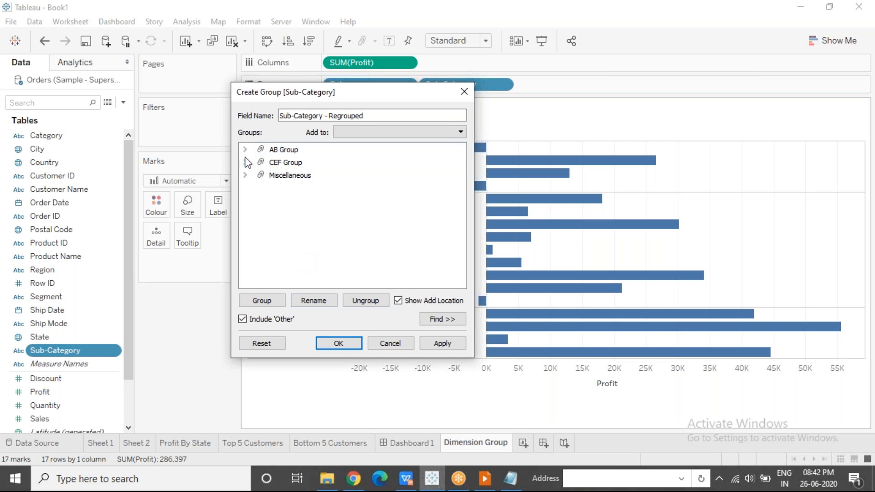
# Check the members of the groups and create the Sub-Category - Regrouped field
pyautogui.click(245, 162)
pyautogui.click(245, 162)
pyautogui.click(246, 176)
pyautogui.click(246, 176)
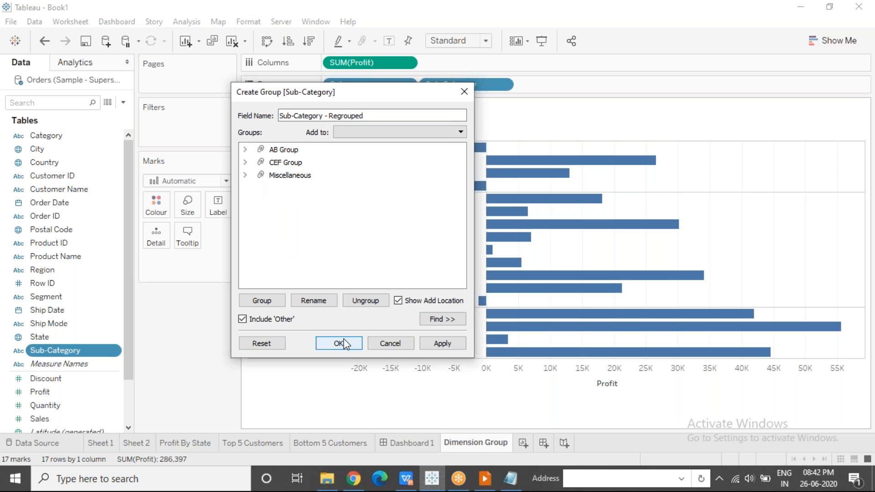
pyautogui.moveTo(373, 114); pyautogui.dragTo(277, 115)
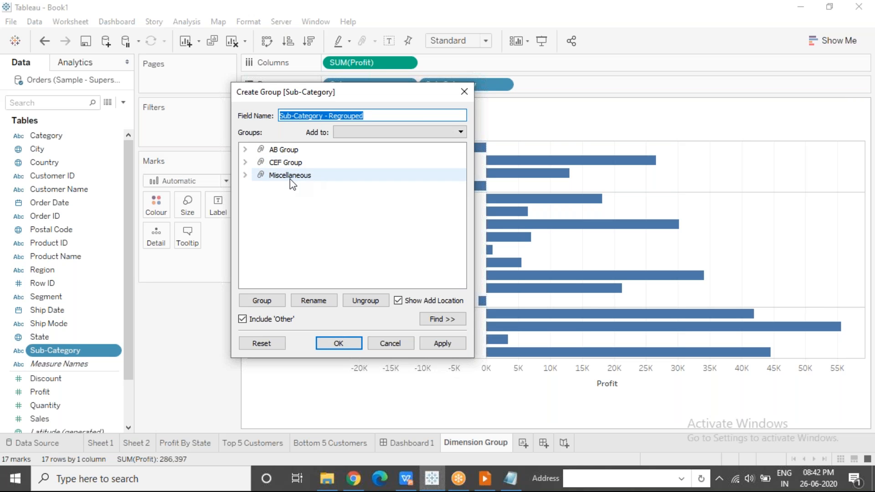
pyautogui.click(244, 149)
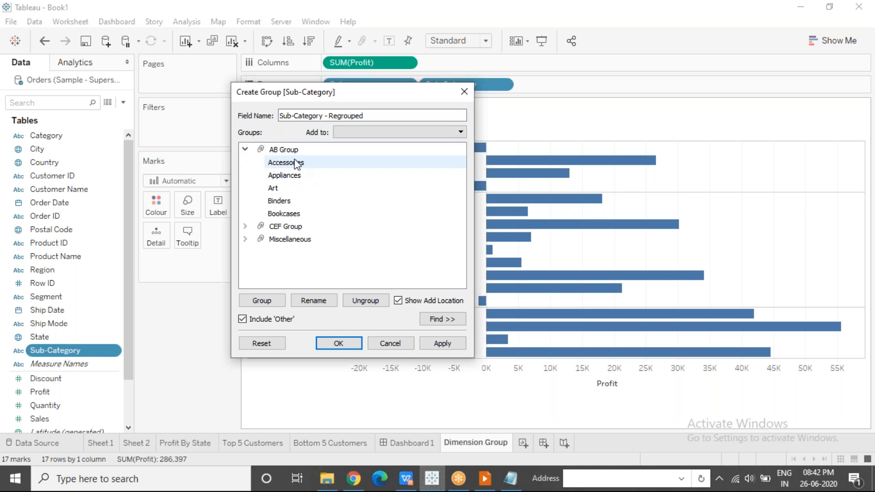
pyautogui.click(245, 150)
pyautogui.click(344, 347)
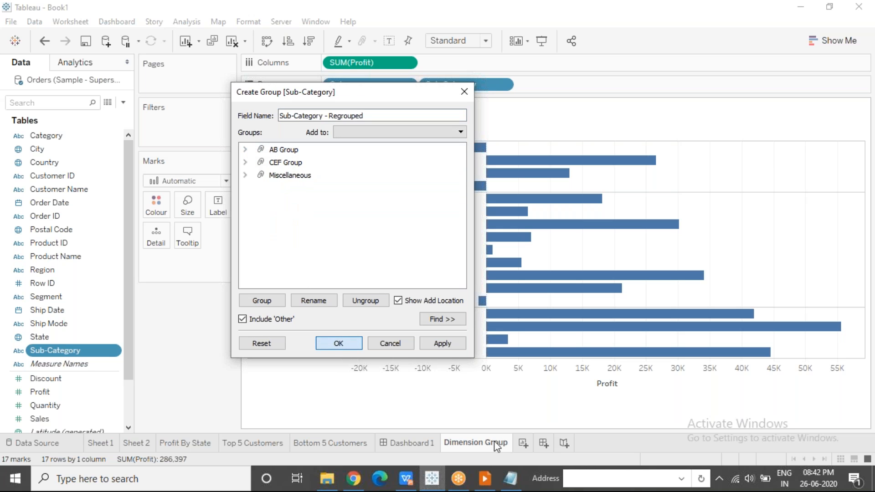
# Add another worksheet and place the Sub-Category - Regrouped field in its rows
pyautogui.click(524, 444)
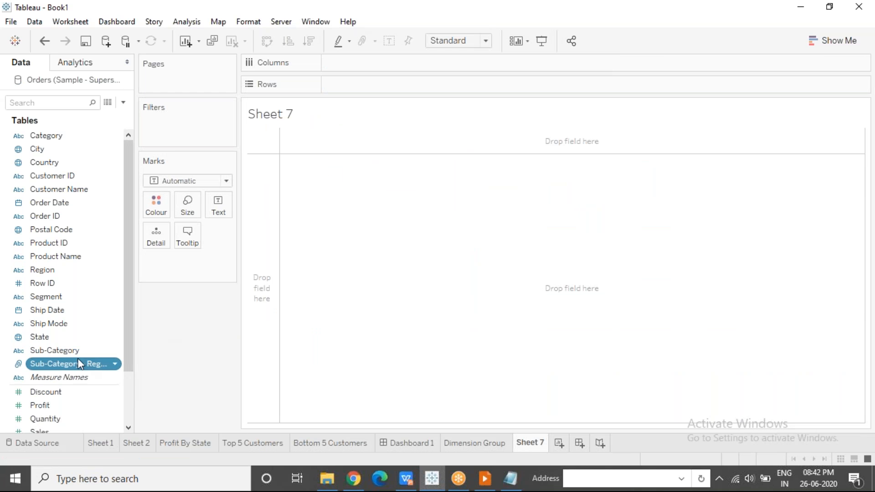
pyautogui.moveTo(76, 355); pyautogui.dragTo(374, 85)
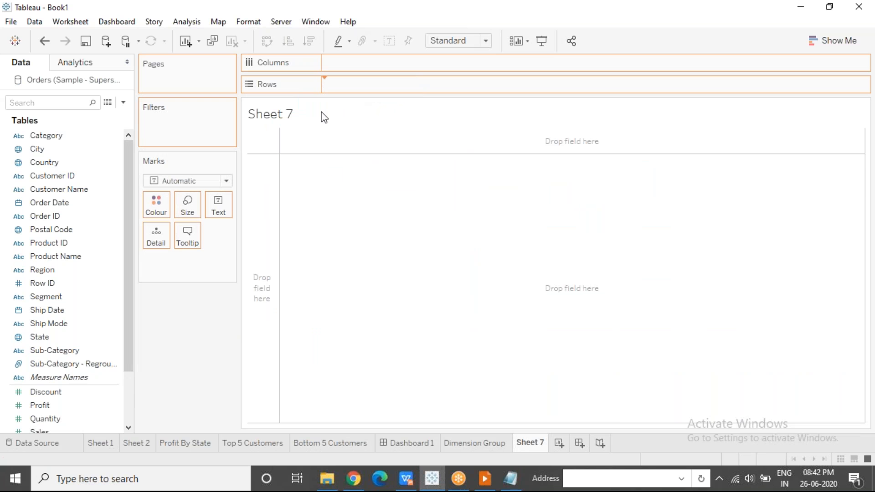
pyautogui.doubleClick(86, 364)
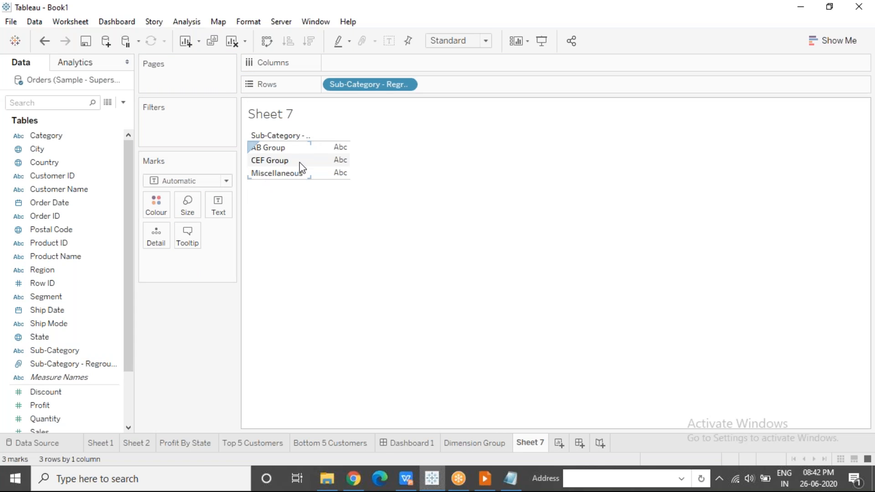
# Add Profit to the columns against the regrouped sub-categories and show the mark labels on the bars
pyautogui.moveTo(59, 407)
pyautogui.mouseDown()
pyautogui.moveTo(335, 143)
pyautogui.moveTo(370, 31)
pyautogui.moveTo(358, 62)
pyautogui.mouseUp()
pyautogui.click(387, 42)
pyautogui.moveTo(409, 161)
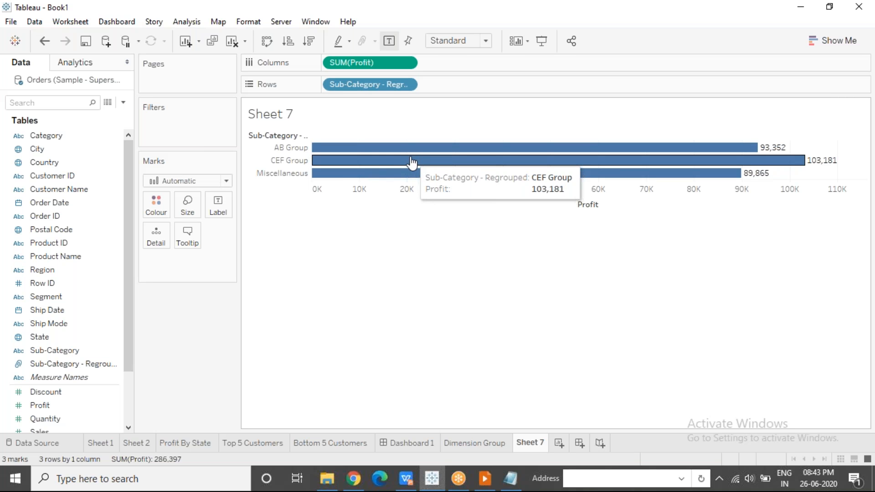
pyautogui.click(365, 152)
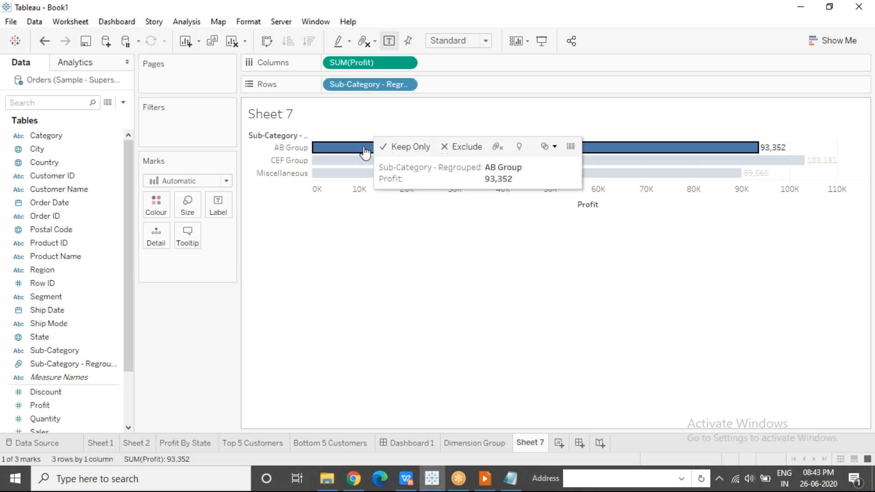
pyautogui.click(274, 306)
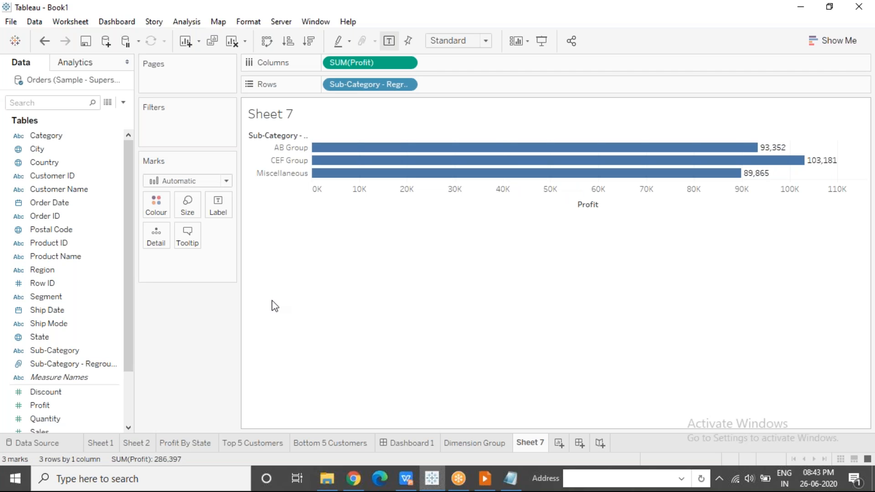
# Add Sub-Category to the rows after the regrouped field and highlight the members of each group in turn
pyautogui.moveTo(53, 348); pyautogui.dragTo(447, 85)
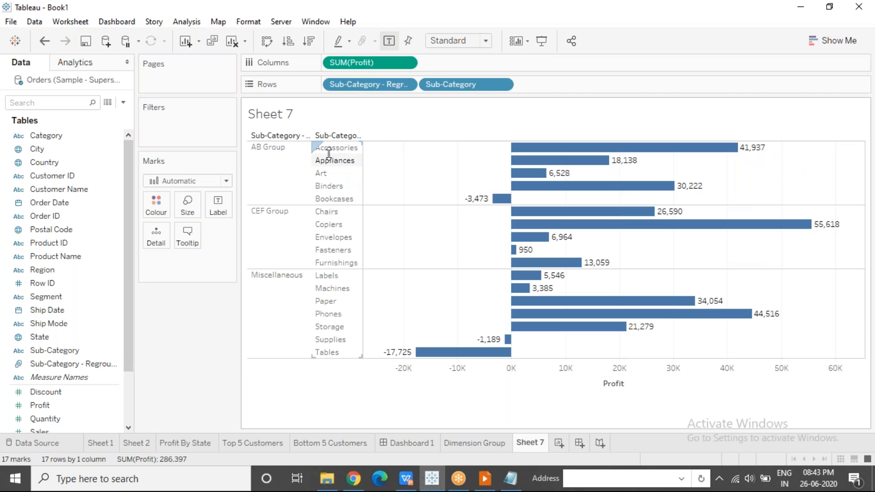
pyautogui.click(286, 168)
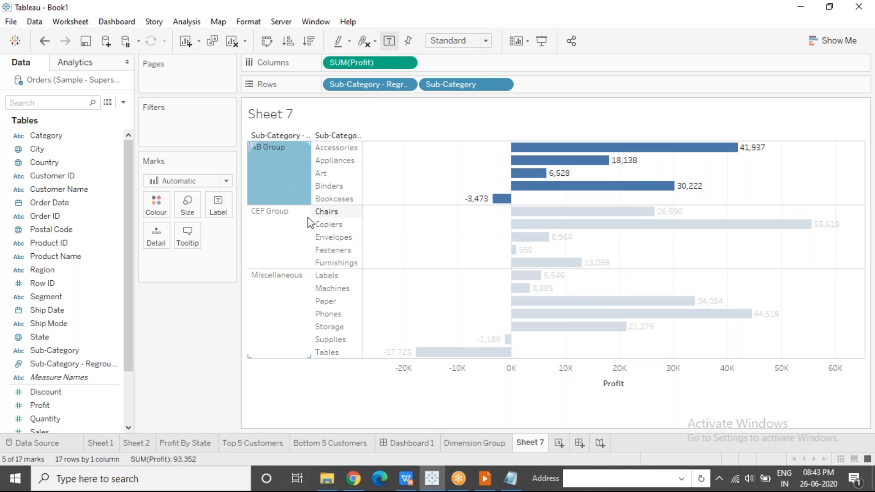
pyautogui.click(294, 228)
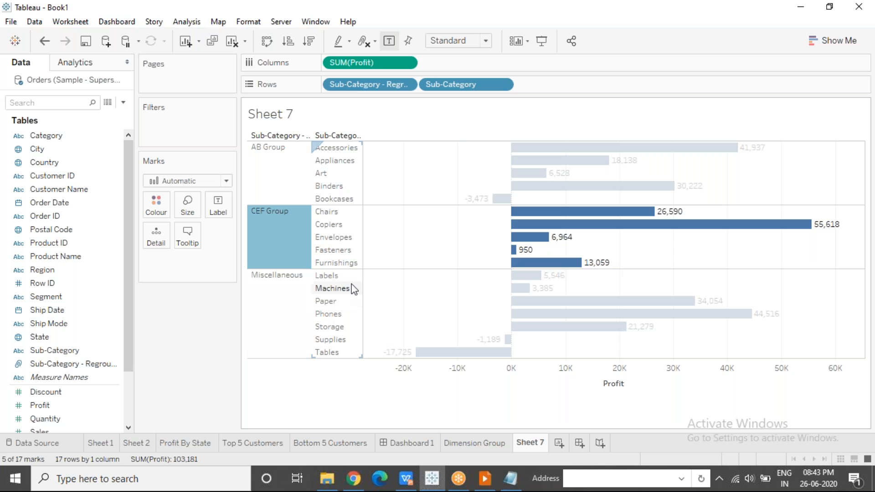
pyautogui.click(269, 297)
pyautogui.press('Escape')
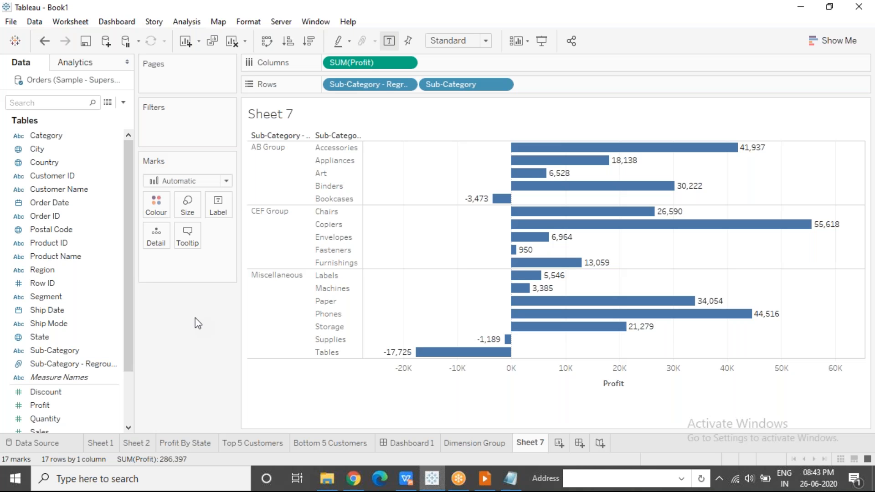
# Create the Segment (group) field from Segment, combining Consumer and Home Office into one group and keeping Corporate separate
pyautogui.click(96, 271)
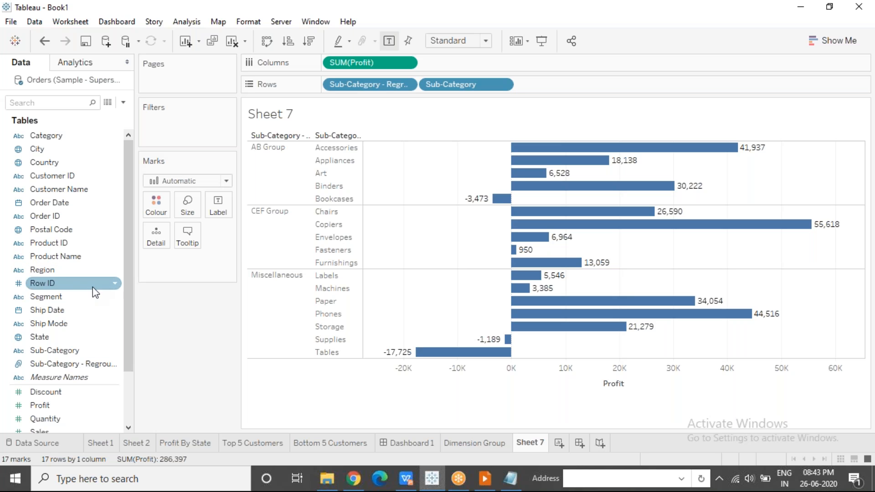
pyautogui.click(116, 300)
pyautogui.click(116, 297)
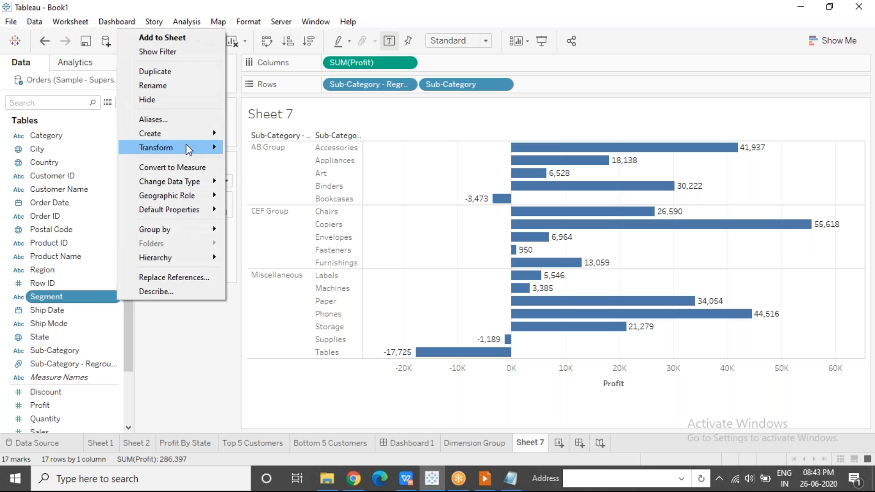
pyautogui.moveTo(192, 134)
pyautogui.click(253, 150)
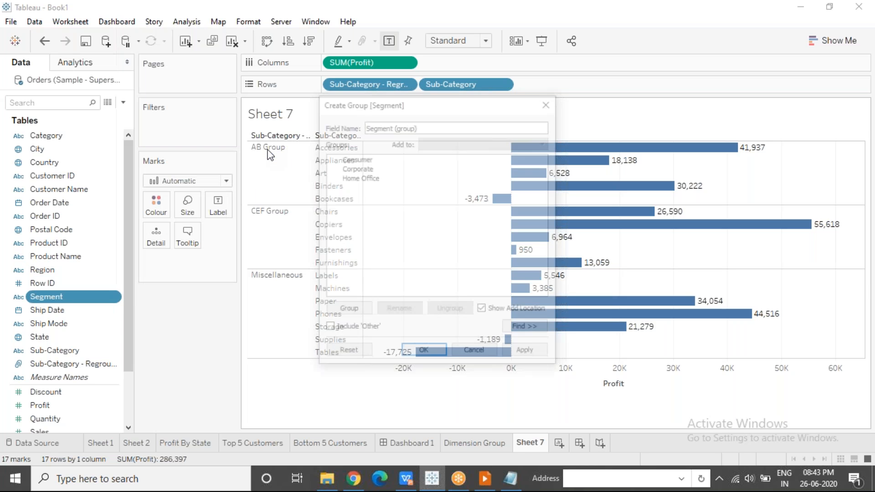
pyautogui.click(376, 160)
pyautogui.keyDown('ctrl'); pyautogui.click(395, 178); pyautogui.keyUp('ctrl')
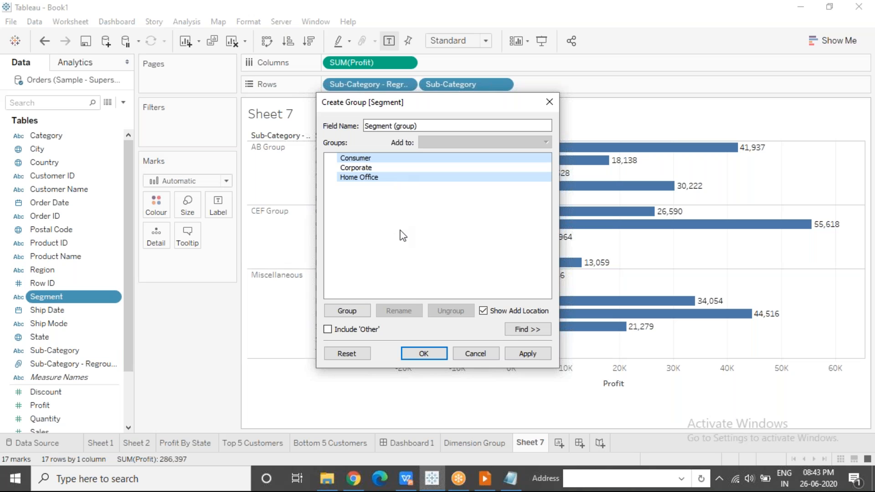
pyautogui.click(348, 311)
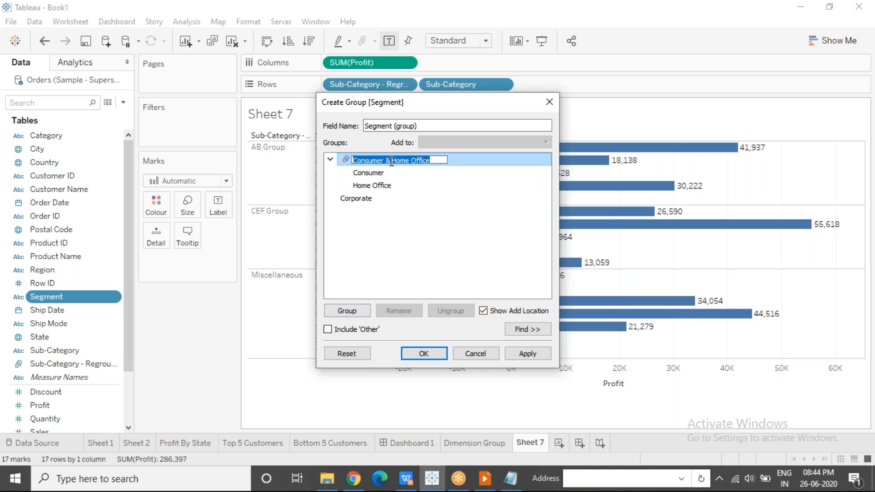
pyautogui.click(386, 230)
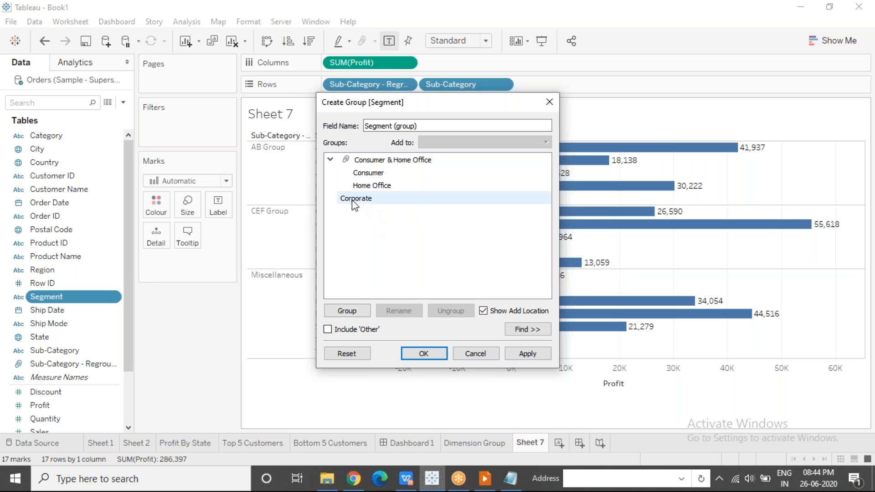
pyautogui.click(355, 202)
pyautogui.click(355, 252)
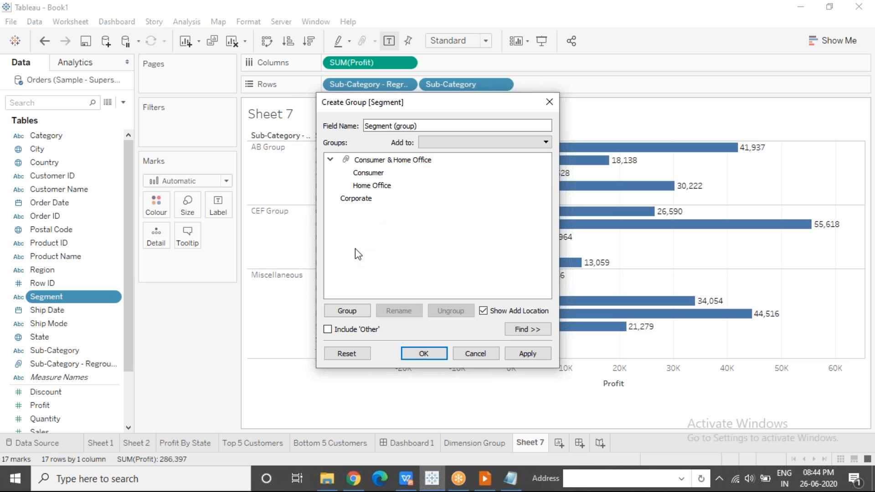
pyautogui.click(417, 355)
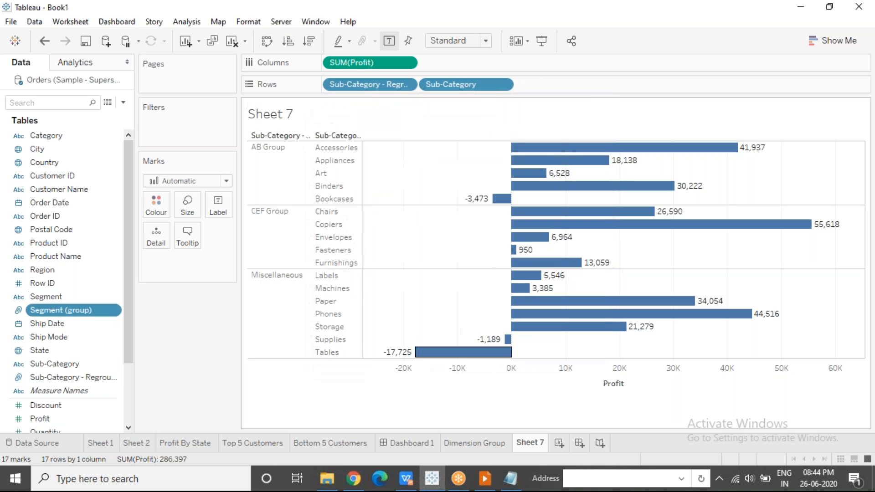
# Add a new worksheet with Segment (group) in its rows and Profit shown as text
pyautogui.click(559, 443)
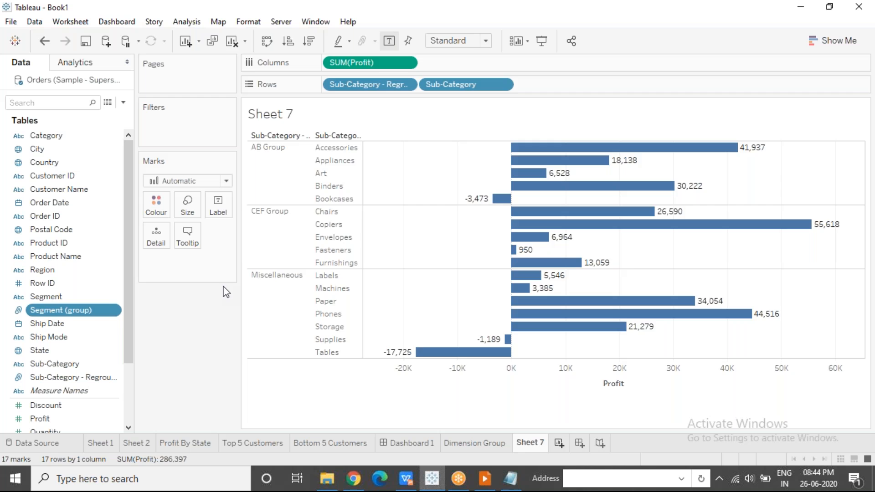
pyautogui.moveTo(59, 313); pyautogui.dragTo(374, 83)
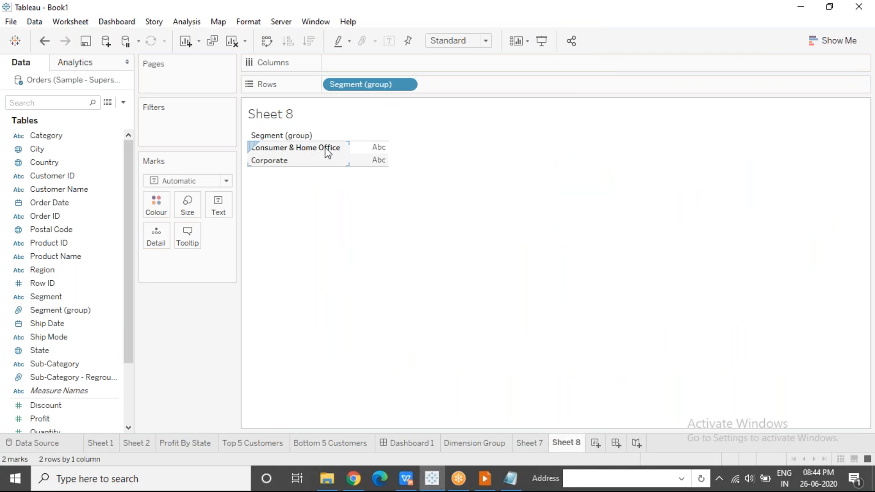
pyautogui.moveTo(381, 151)
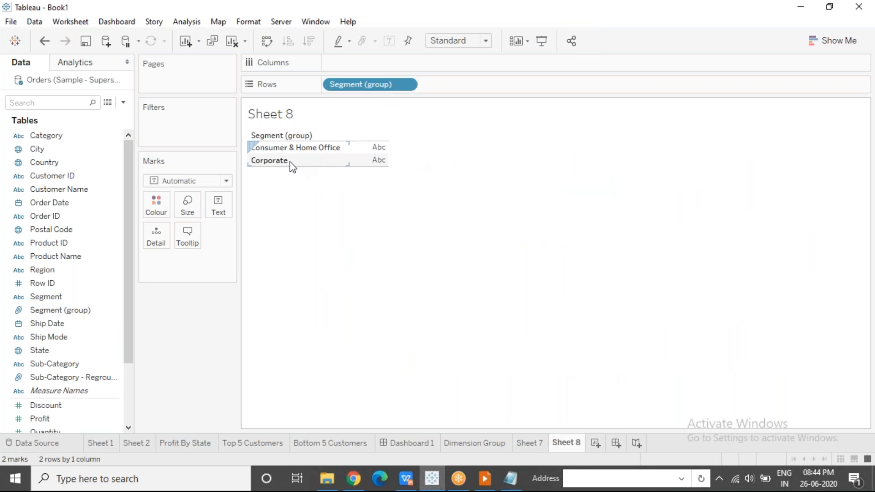
pyautogui.click(45, 422)
pyautogui.moveTo(45, 426); pyautogui.dragTo(218, 206)
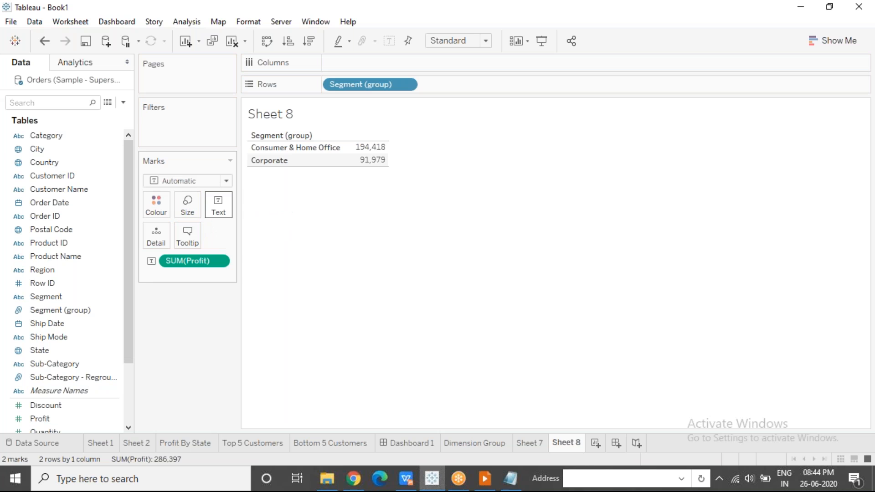
pyautogui.moveTo(368, 153)
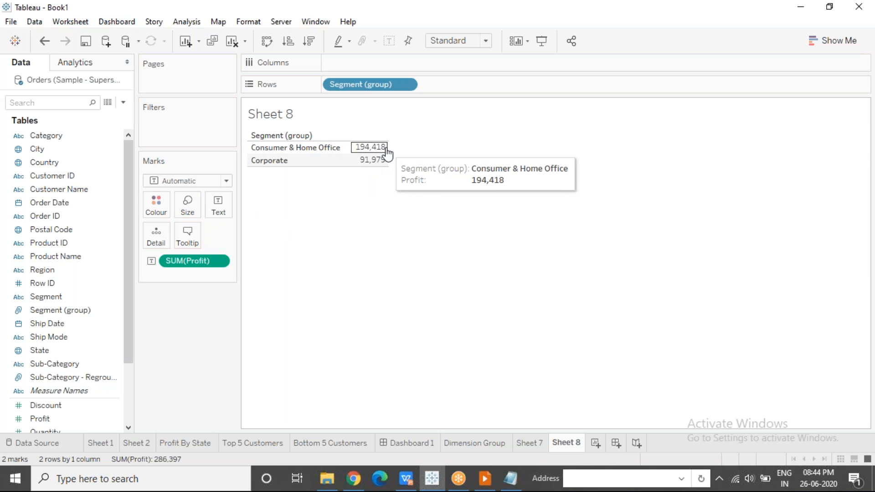
pyautogui.moveTo(381, 165)
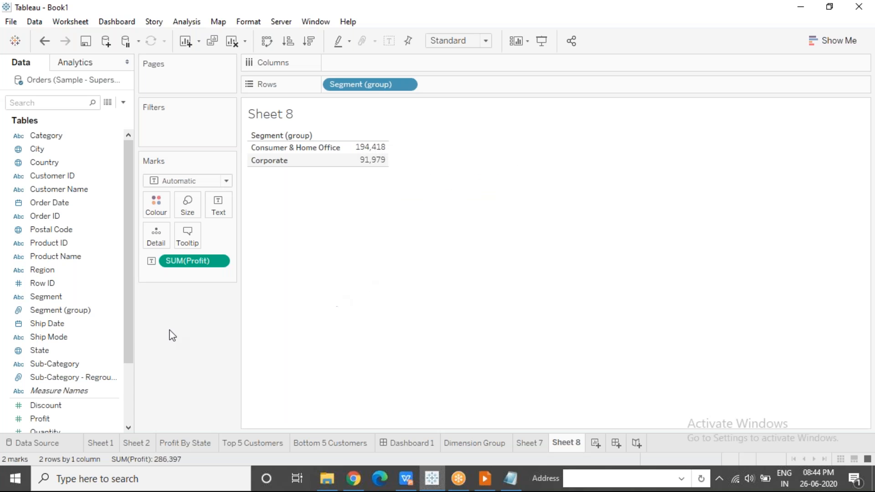
# Edit the Segment (group) field and ungroup Home Office from the Consumer & Home Office group
pyautogui.click(106, 313)
pyautogui.click(115, 310)
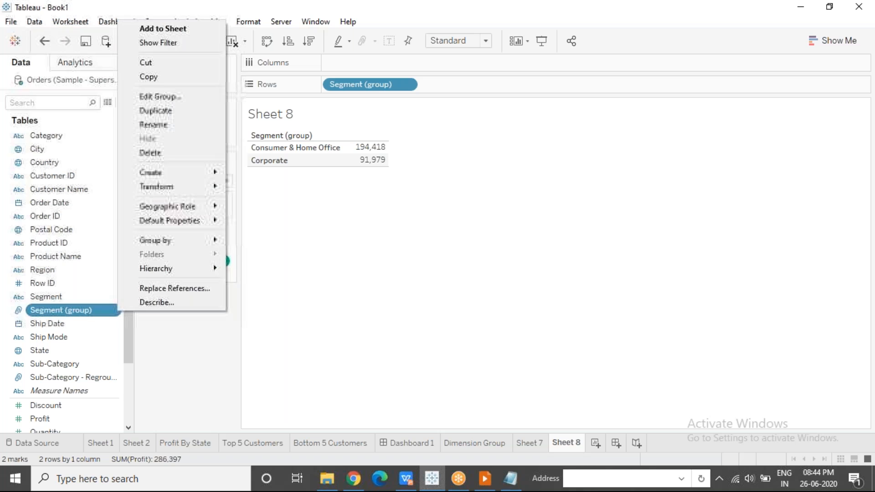
pyautogui.click(172, 96)
pyautogui.click(330, 160)
pyautogui.moveTo(391, 187); pyautogui.dragTo(363, 203)
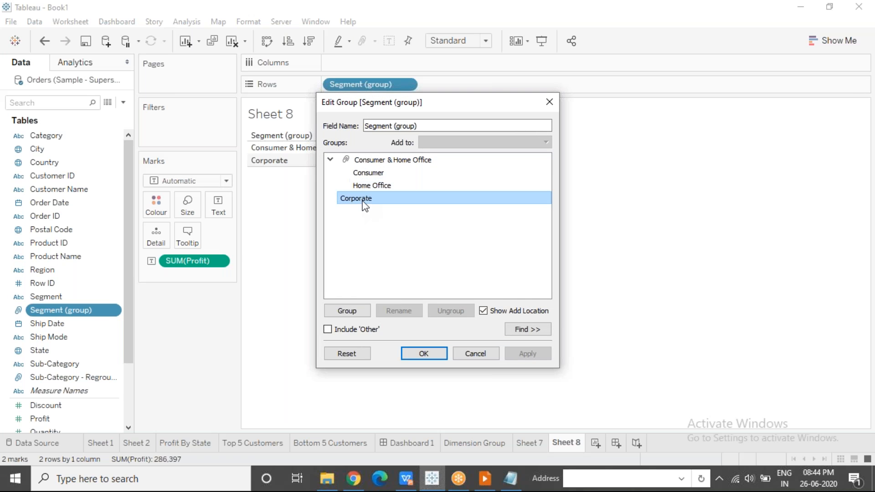
pyautogui.click(377, 185)
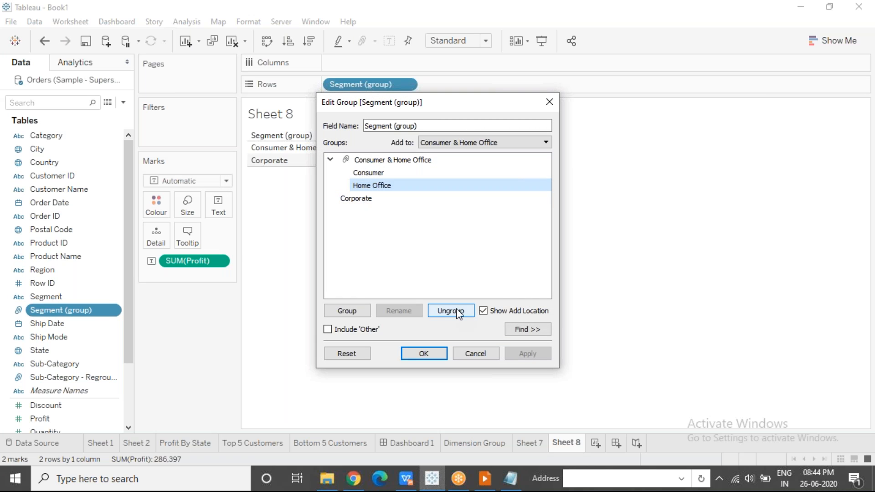
pyautogui.click(456, 310)
# Group Corporate with Home Office and apply the changes to the Segment (group) field
pyautogui.keyDown('ctrl'); pyautogui.click(368, 186); pyautogui.keyUp('ctrl')
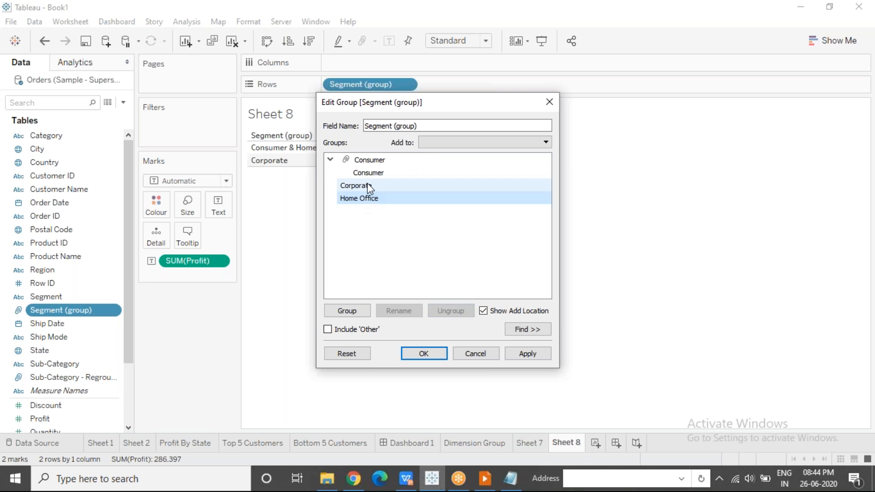
pyautogui.click(352, 312)
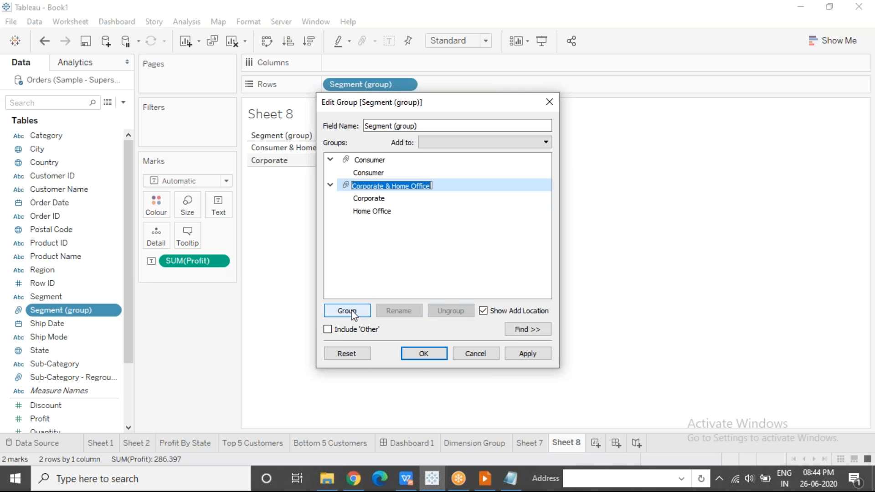
pyautogui.click(420, 355)
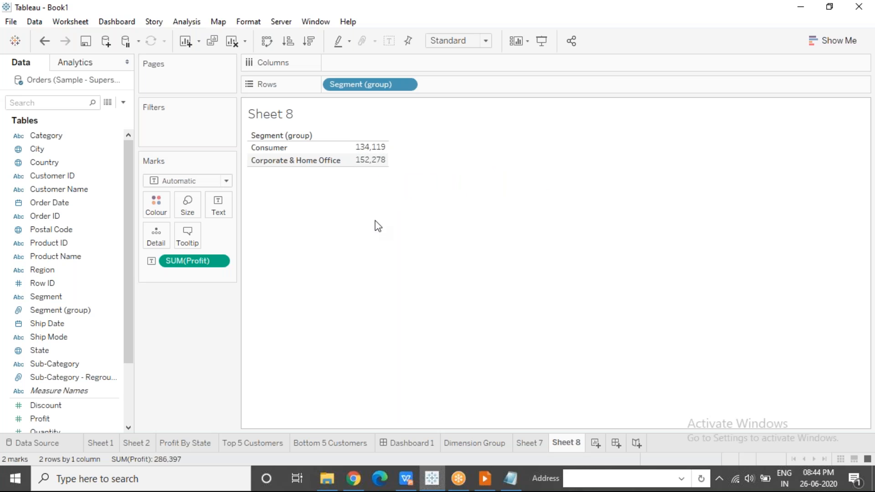
# Examine the profit rows of the Consumer and the Corporate & Home Office groups by highlighting each one
pyautogui.click(296, 148)
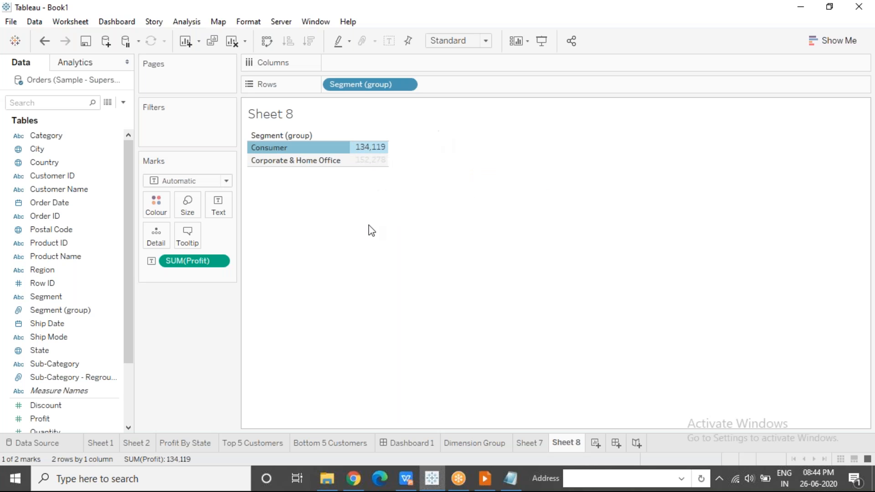
pyautogui.click(355, 255)
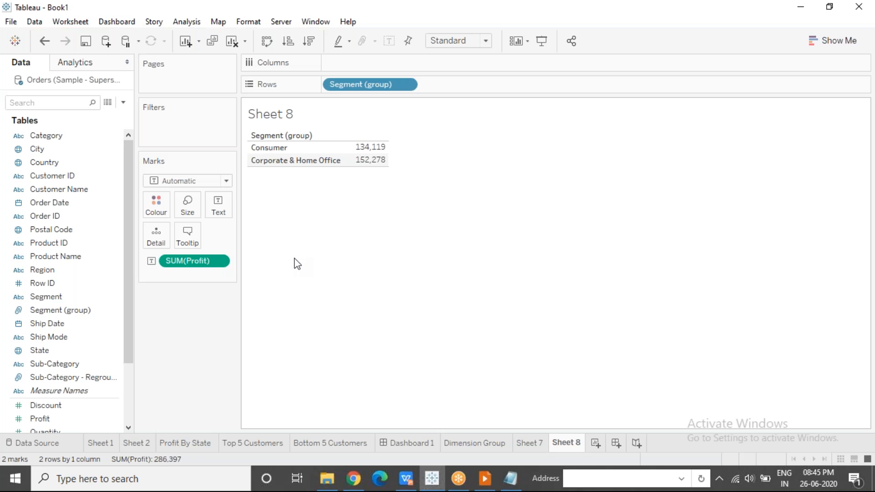
pyautogui.click(372, 149)
pyautogui.click(285, 221)
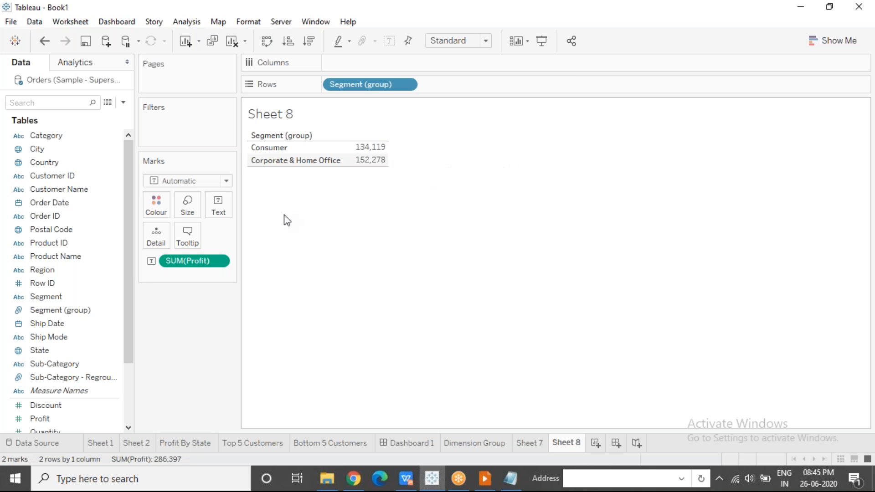
pyautogui.click(284, 162)
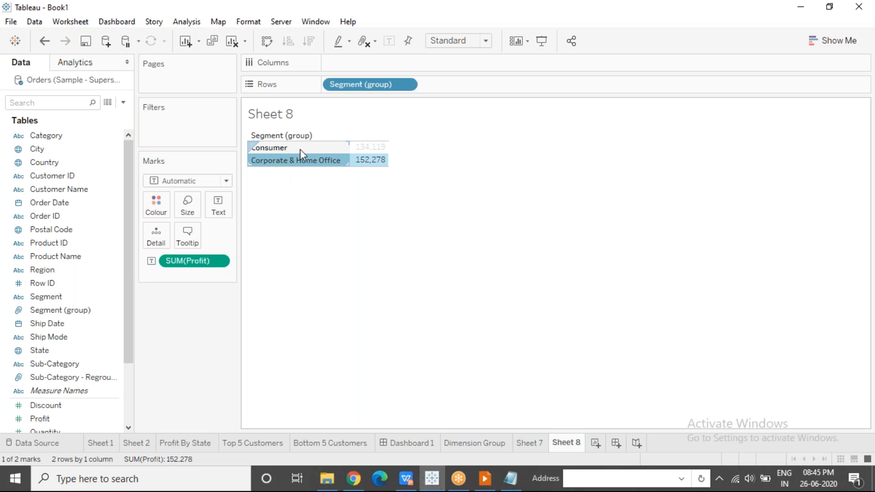
pyautogui.click(306, 226)
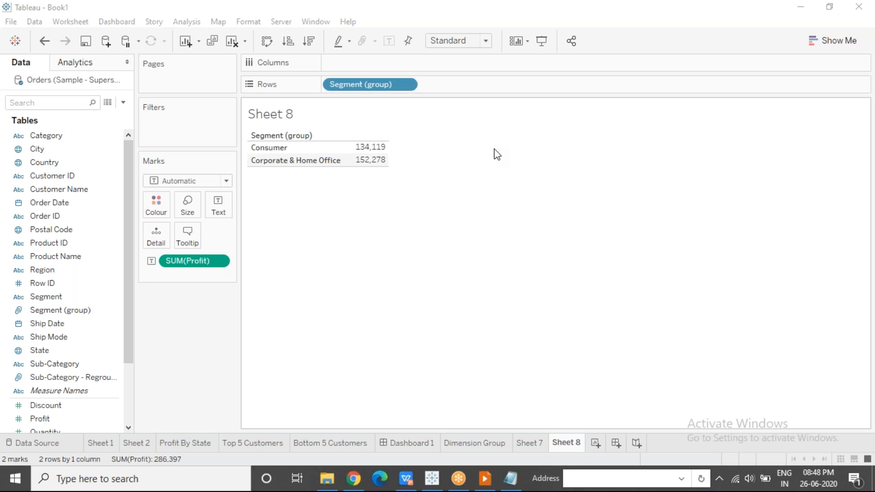
# Build a new worksheet with Sub-Category in rows and Profit in columns, sorted in descending order of profit
pyautogui.click(595, 443)
pyautogui.moveTo(68, 364); pyautogui.dragTo(365, 80)
pyautogui.click(87, 418)
pyautogui.moveTo(98, 345); pyautogui.dragTo(363, 62)
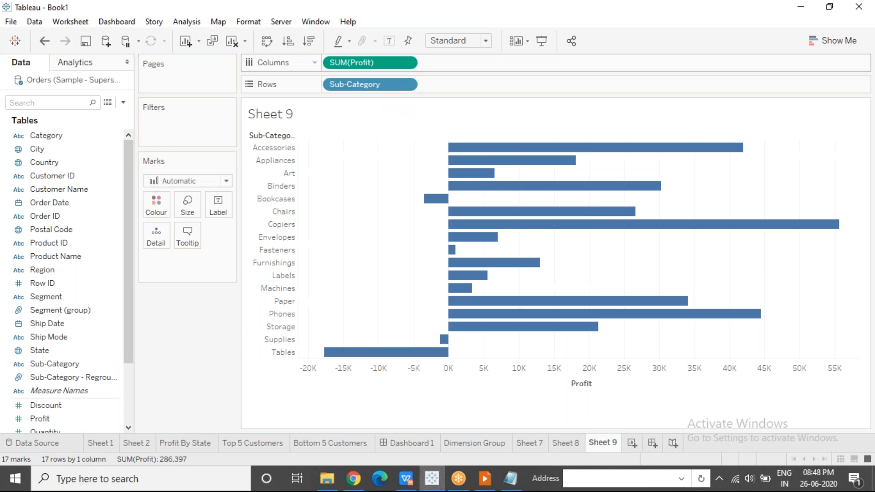
pyautogui.click(307, 42)
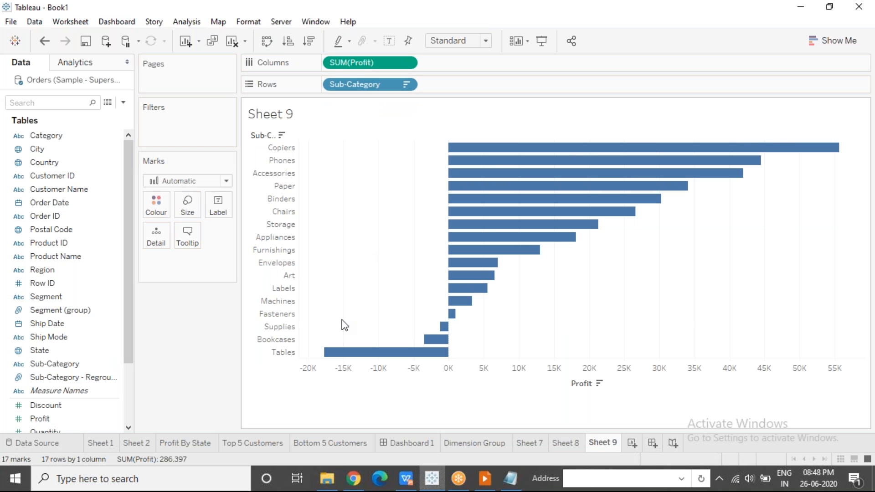
# Group the Supplies, Bookcases and Tables bars directly from the profit chart, then clear the selection
pyautogui.moveTo(316, 317); pyautogui.dragTo(448, 364)
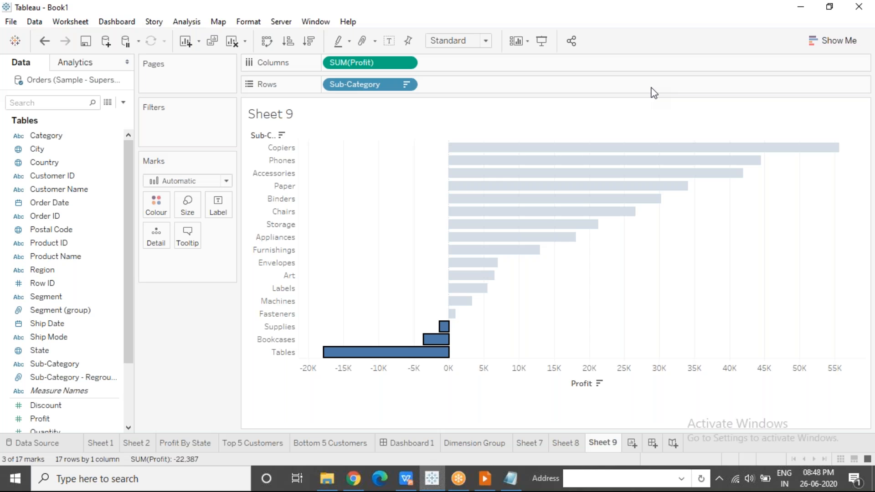
pyautogui.moveTo(432, 352)
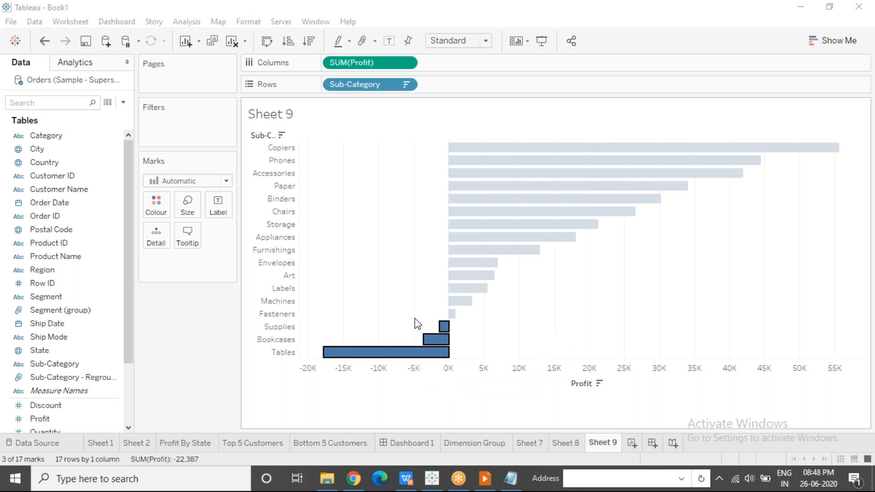
pyautogui.moveTo(391, 353)
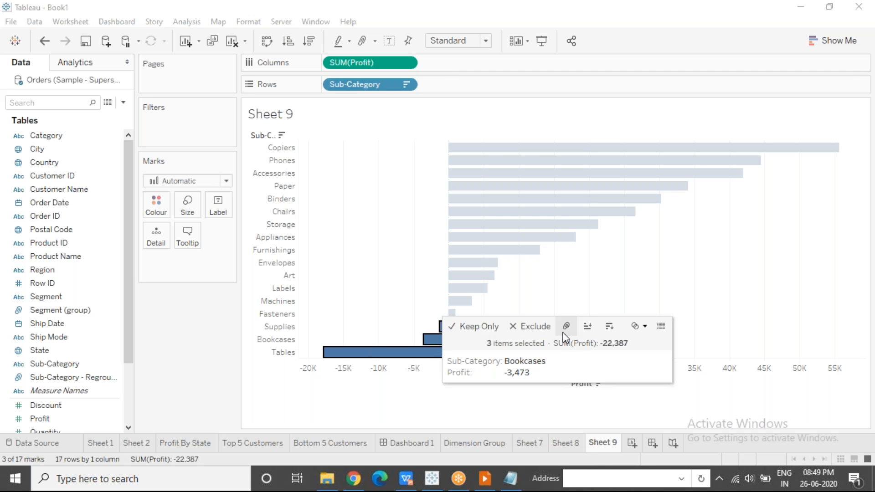
pyautogui.rightClick(414, 352)
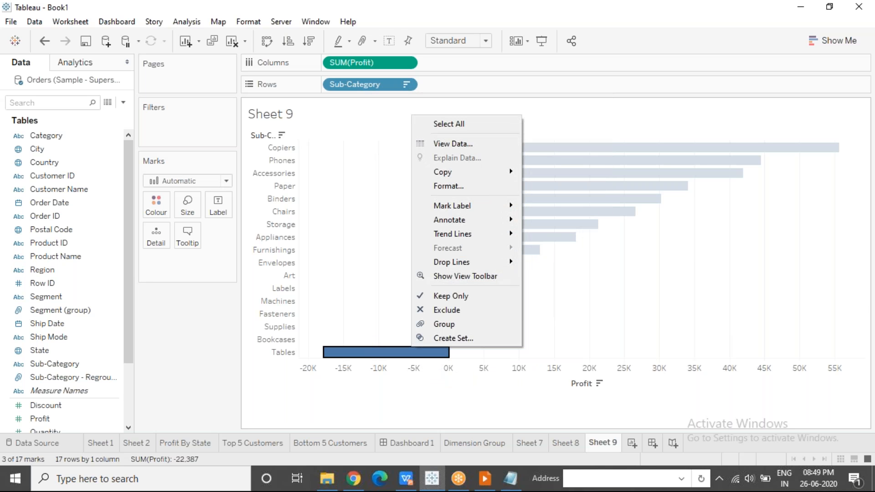
pyautogui.click(441, 327)
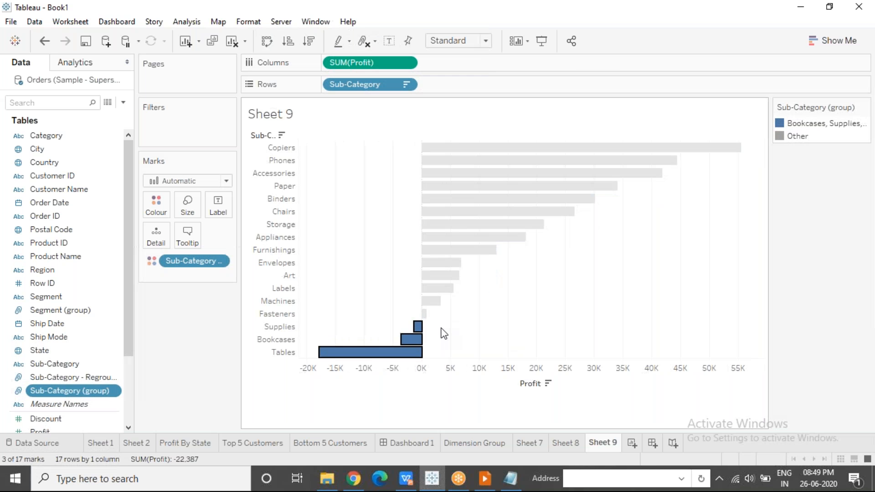
pyautogui.click(186, 390)
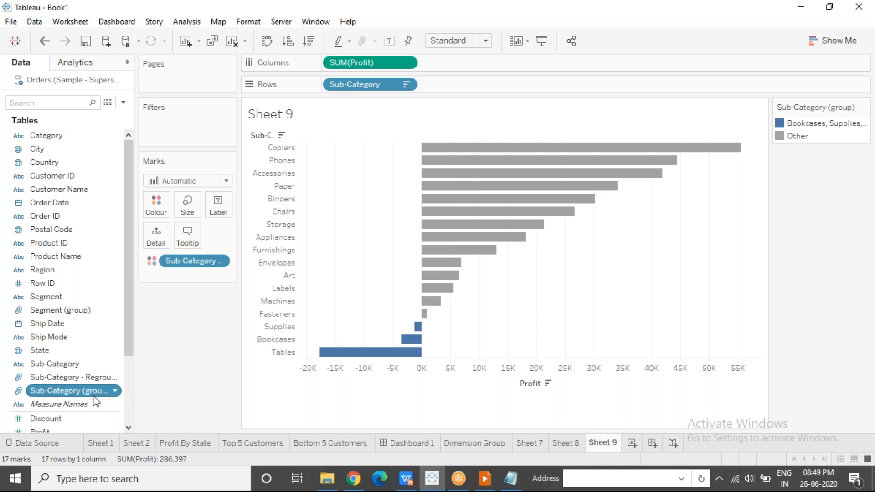
# Examine the grouped loss-making bars and the Other bars by highlighting each set in the chart
pyautogui.moveTo(423, 322)
pyautogui.moveTo(365, 333); pyautogui.dragTo(424, 363)
pyautogui.moveTo(535, 302); pyautogui.dragTo(447, 117)
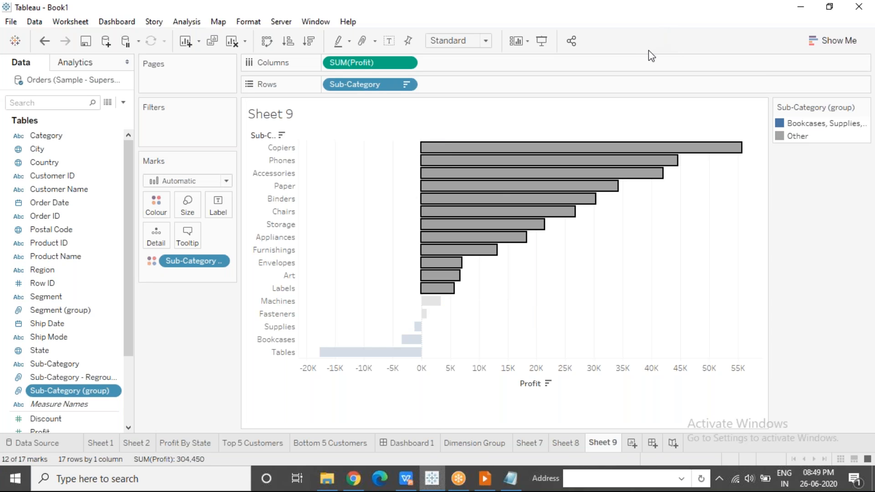
pyautogui.click(543, 294)
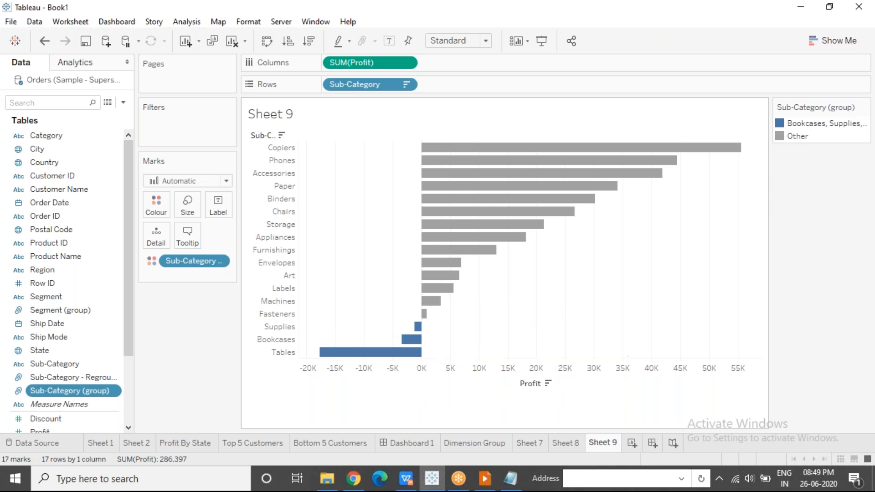
pyautogui.moveTo(800, 136)
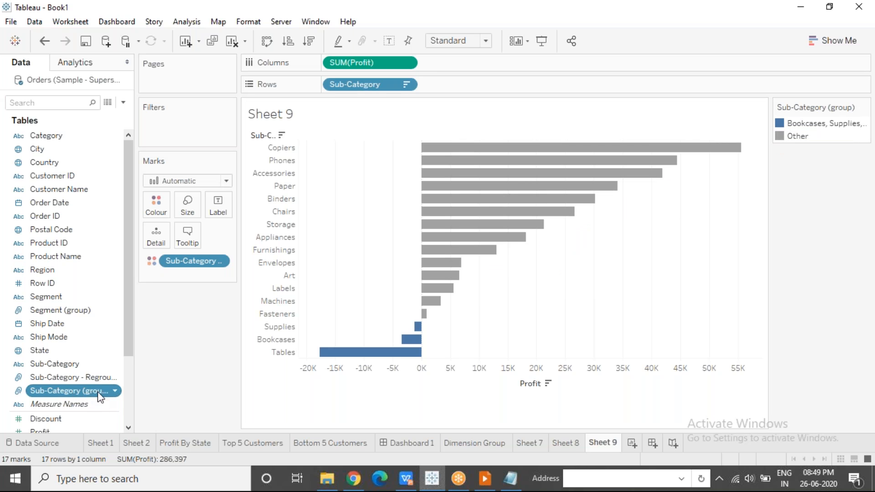
# Review the members of the Bookcases, Supplies, Tables group and the Other group in the Sub-Category (group) definition
pyautogui.click(116, 392)
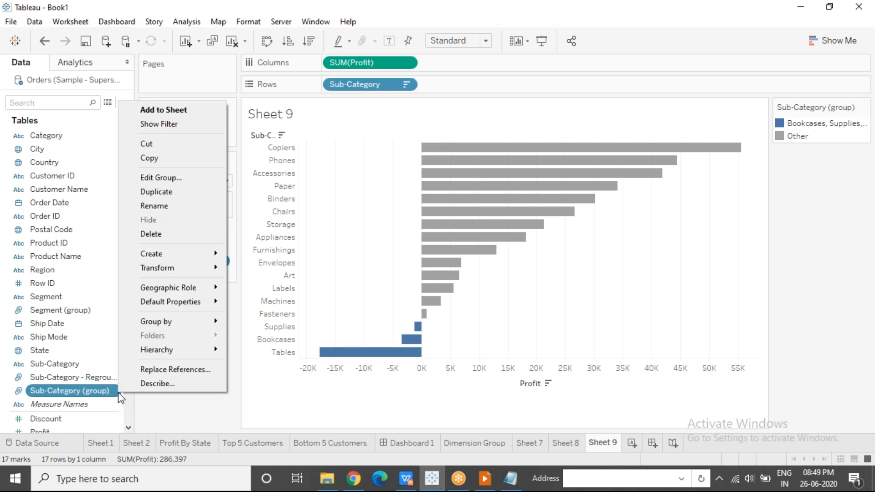
pyautogui.click(192, 179)
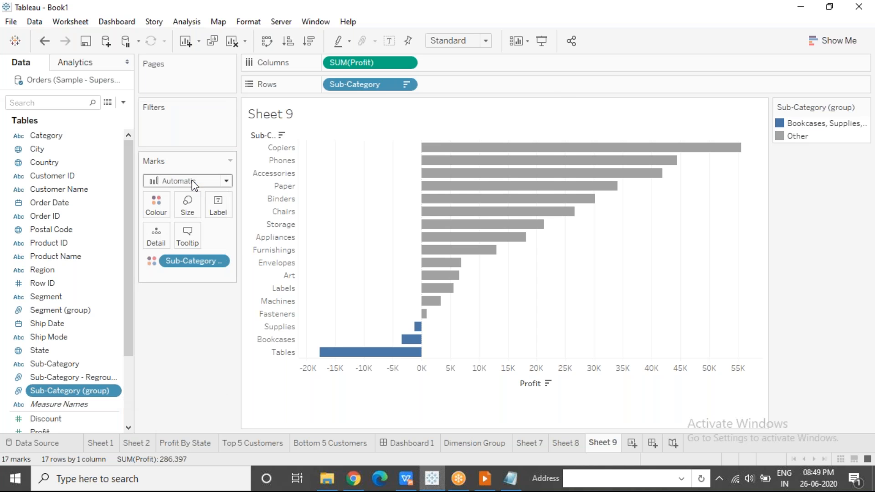
pyautogui.click(330, 160)
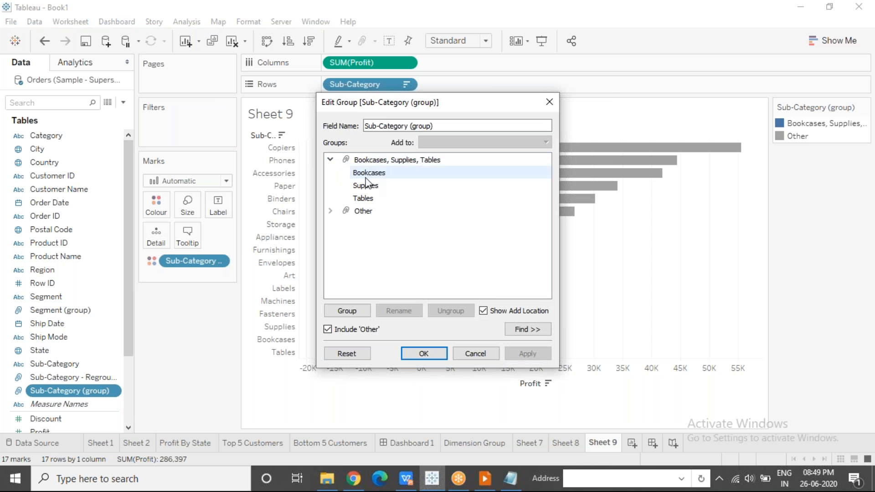
pyautogui.click(374, 160)
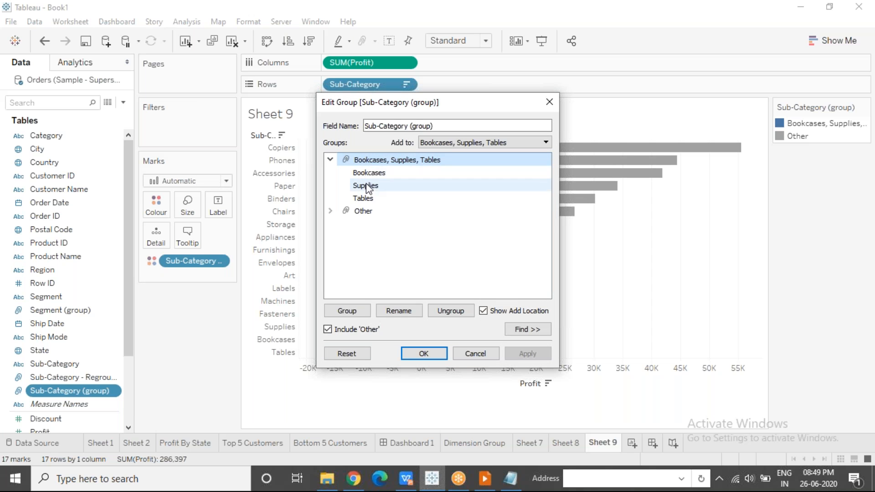
pyautogui.click(330, 210)
pyautogui.click(363, 211)
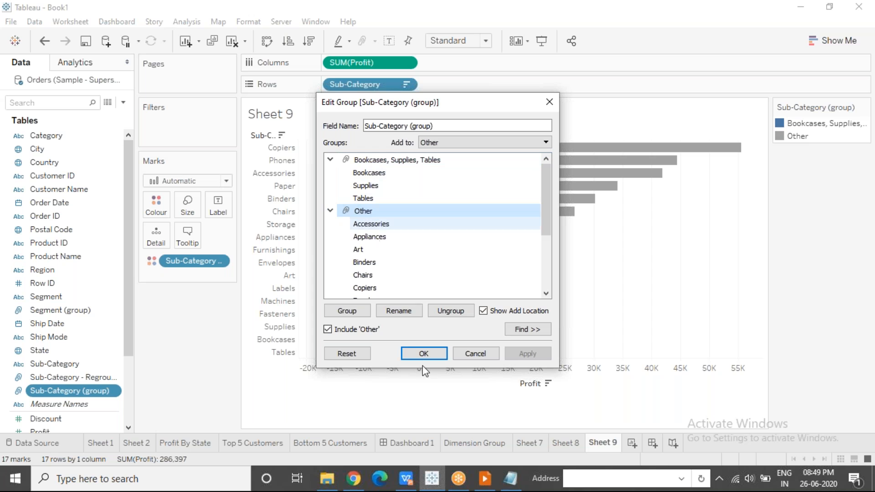
pyautogui.click(418, 355)
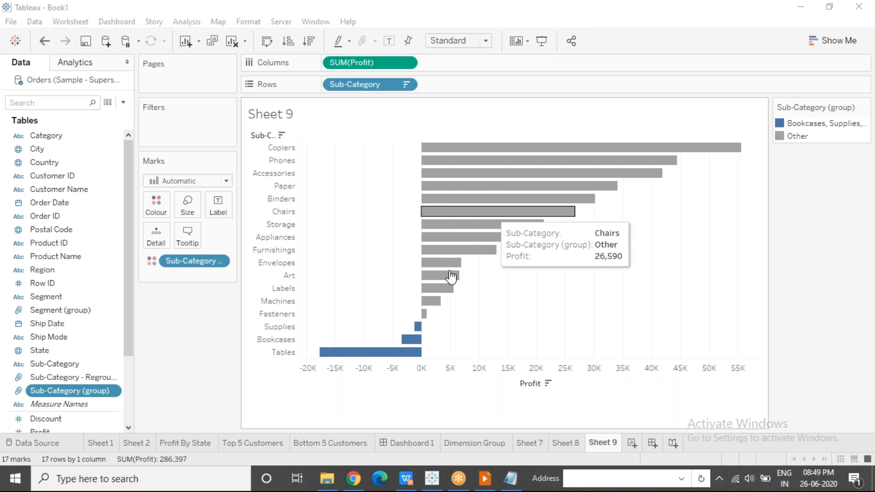
# Highlight the three loss-making bars and the Labels bar to compare their profit values
pyautogui.moveTo(332, 323); pyautogui.dragTo(426, 365)
pyautogui.click(567, 296)
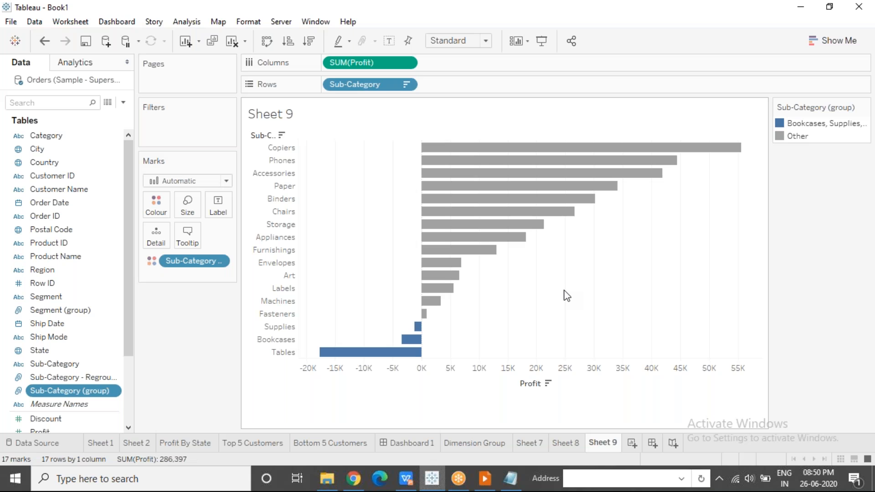
pyautogui.moveTo(418, 333)
pyautogui.click(433, 289)
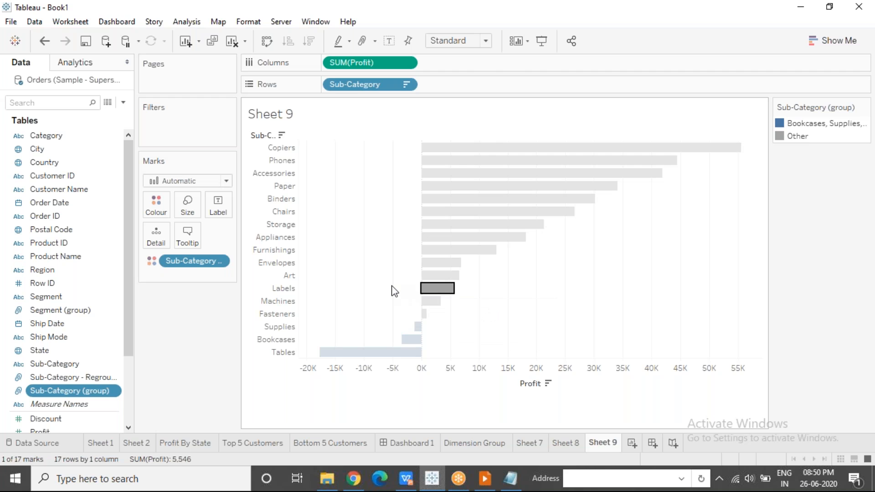
pyautogui.click(475, 296)
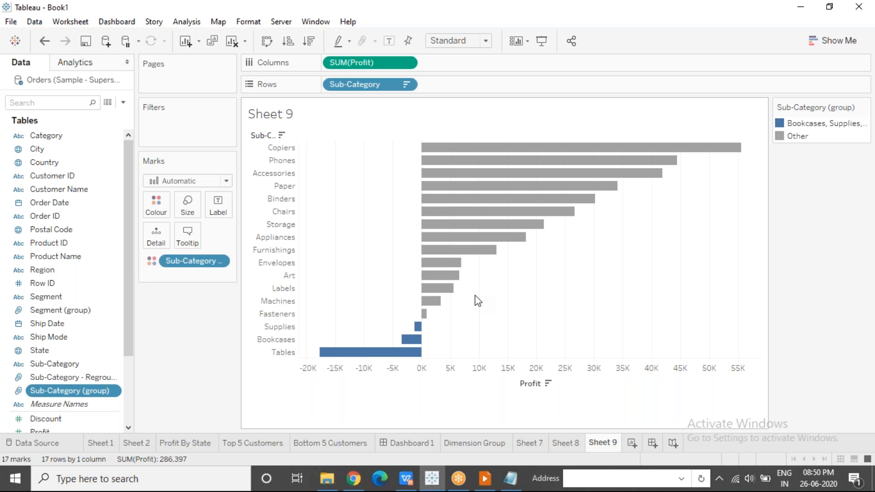
# Inspect the group membership of the Supplies and Labels bars, and highlight the Supplies, Bookcases and Tables bars
pyautogui.click(417, 328)
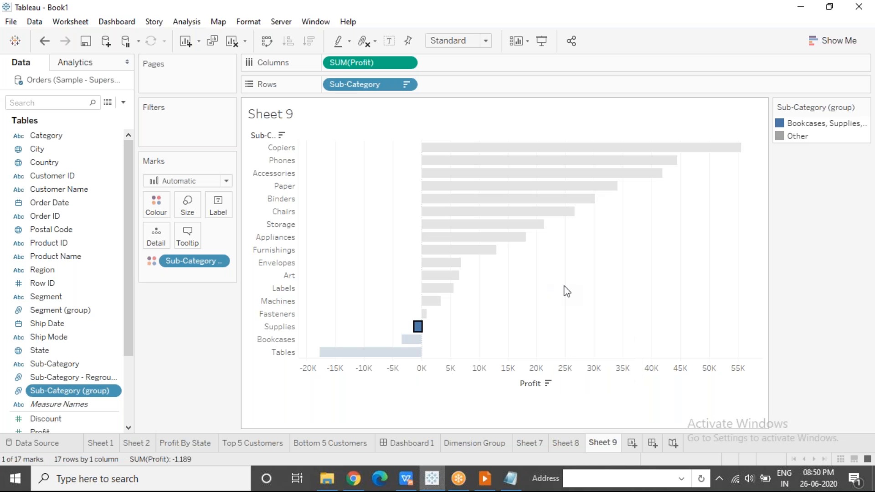
pyautogui.moveTo(417, 335)
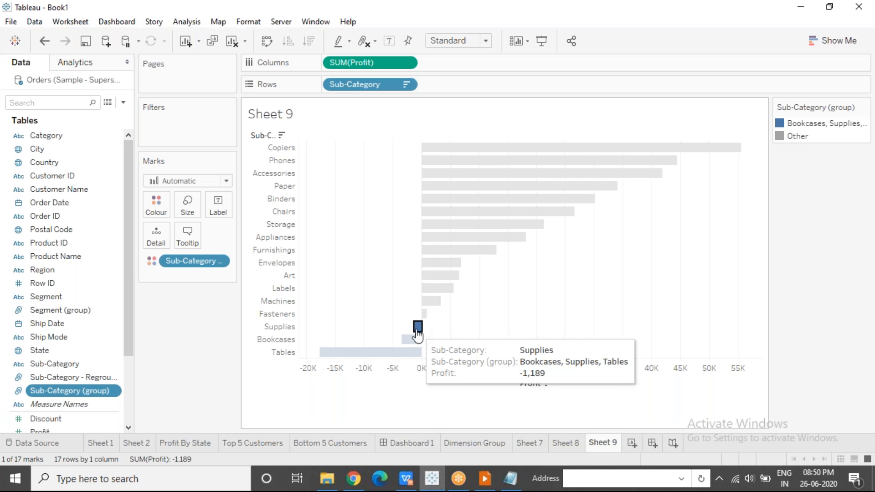
pyautogui.click(442, 293)
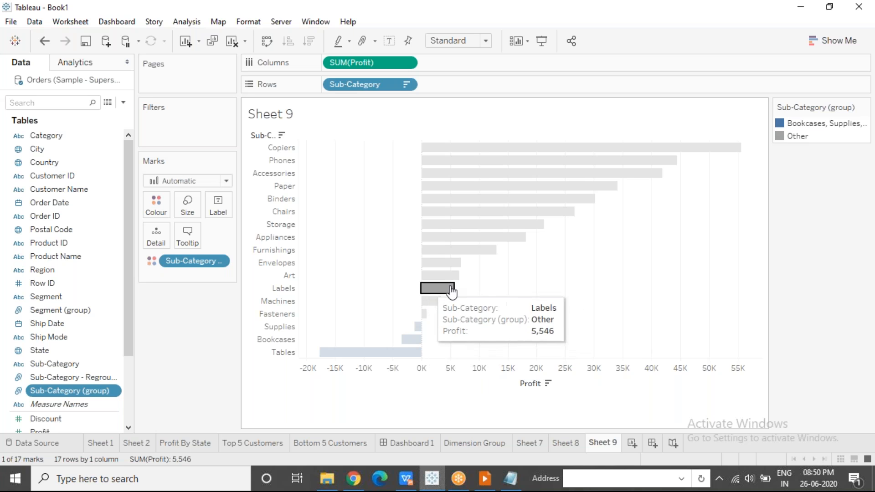
pyautogui.click(490, 289)
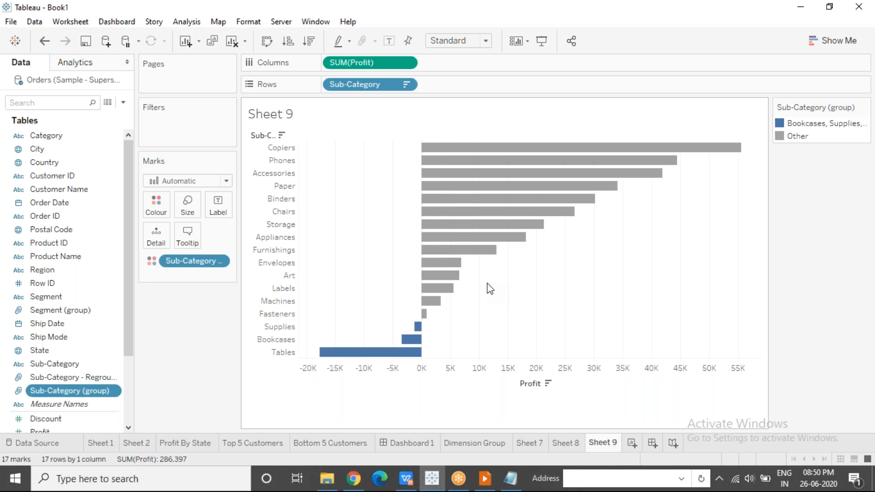
pyautogui.moveTo(417, 345)
pyautogui.click(608, 18)
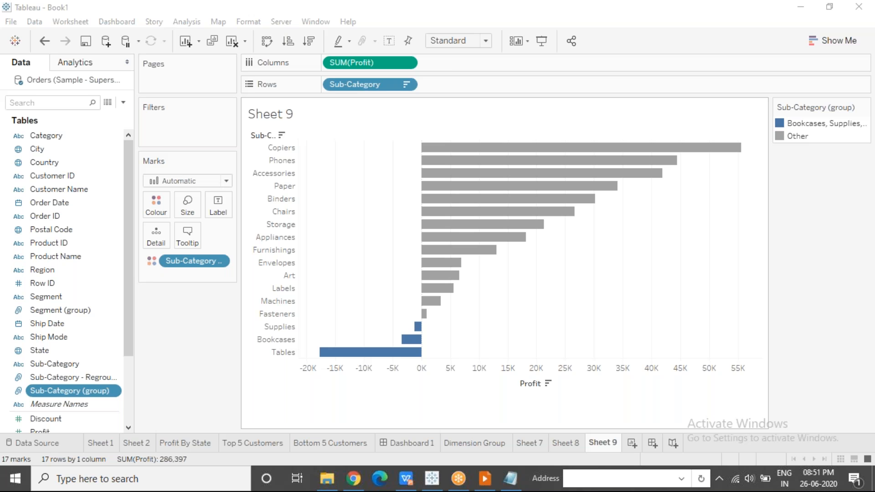
pyautogui.moveTo(363, 328); pyautogui.dragTo(435, 361)
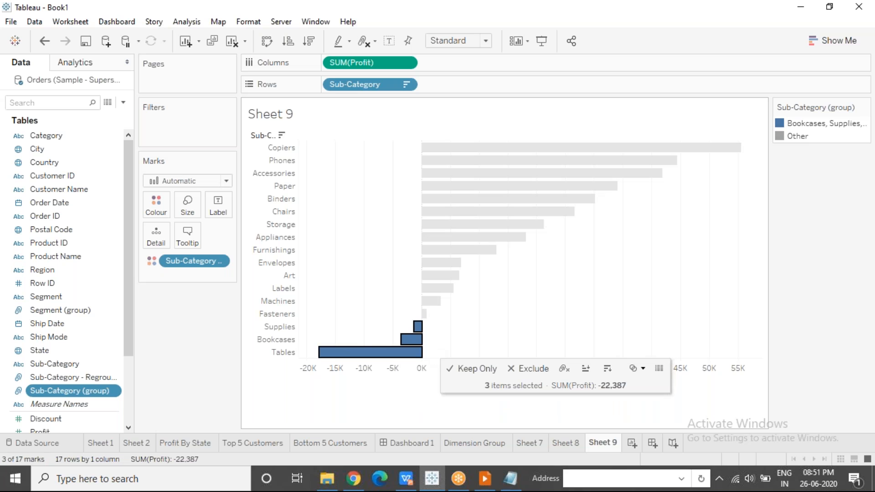
pyautogui.click(476, 324)
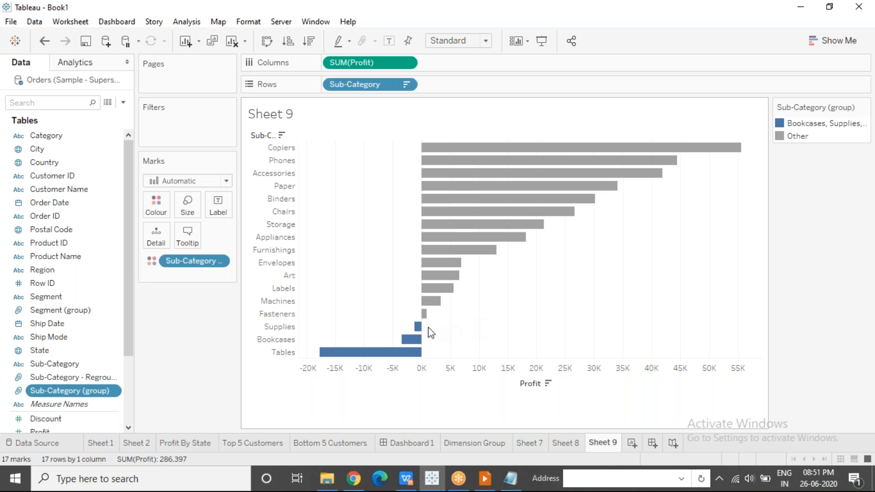
# Edit Sub-Category (group) to move Supplies from the Bookcases, Supplies, Tables group into the Other group
pyautogui.click(117, 393)
pyautogui.click(191, 177)
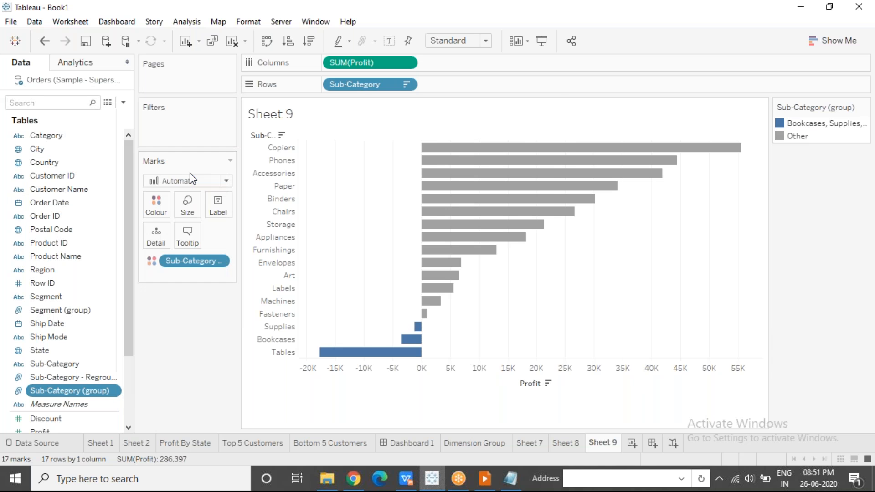
pyautogui.click(330, 159)
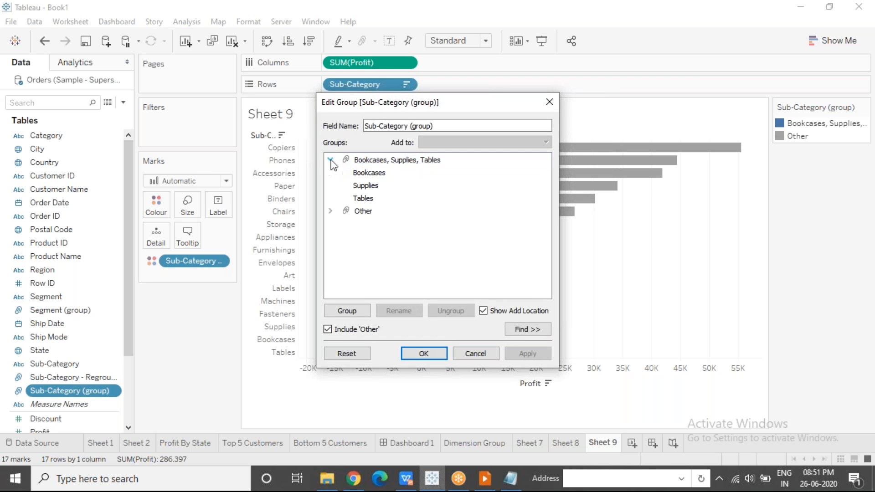
pyautogui.click(330, 211)
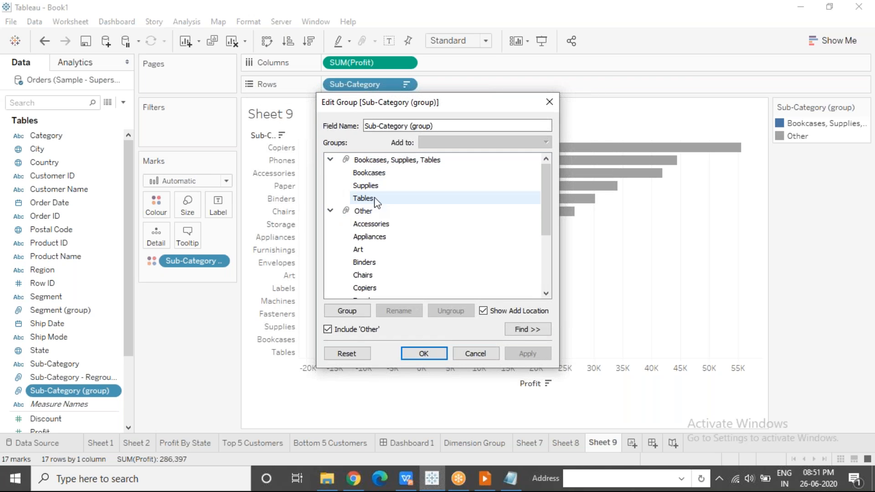
pyautogui.moveTo(377, 173); pyautogui.dragTo(409, 261)
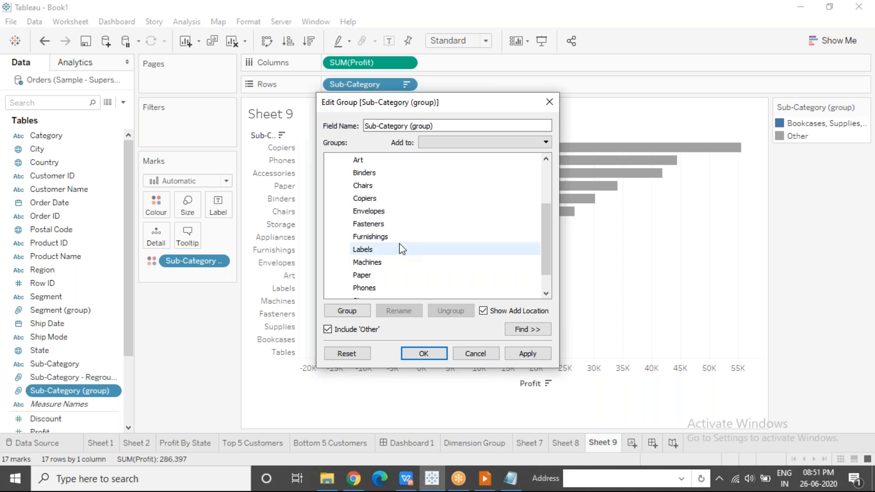
pyautogui.scroll(2, 548, 238)
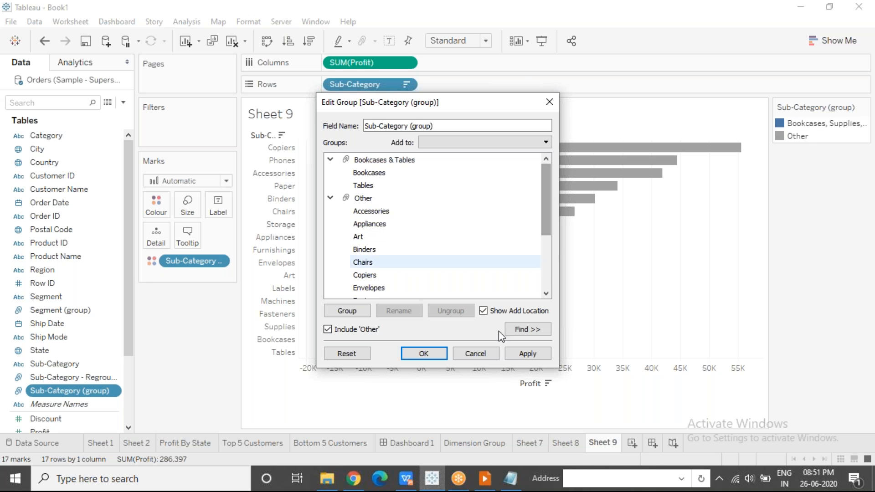
pyautogui.click(425, 355)
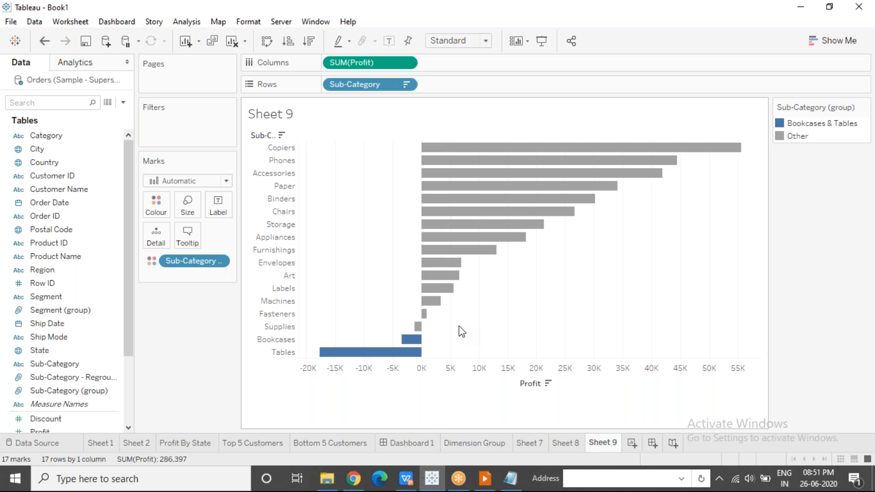
# Switch to Notepad and add the line "Groups are Static - Geographical Maps" below the existing list, separated by blank lines
pyautogui.click(515, 486)
pyautogui.press('Return')
pyautogui.press('Return')
pyautogui.write('Groups are Stati')
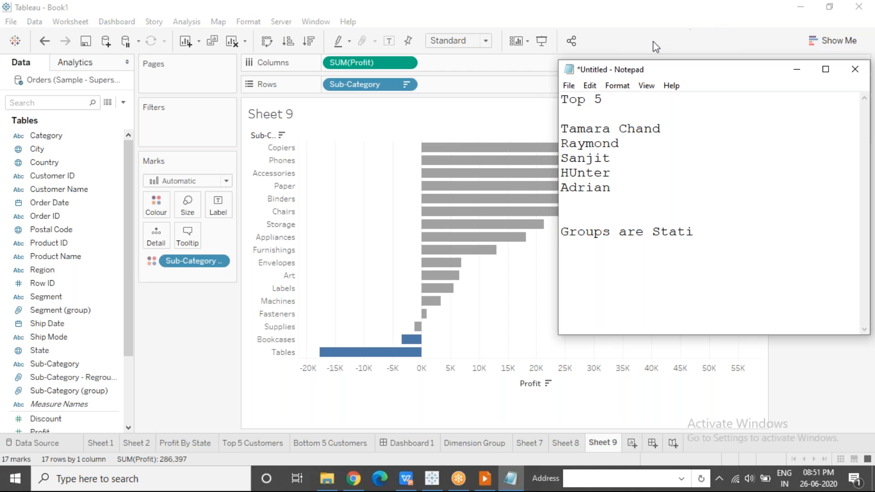
pyautogui.click(653, 59)
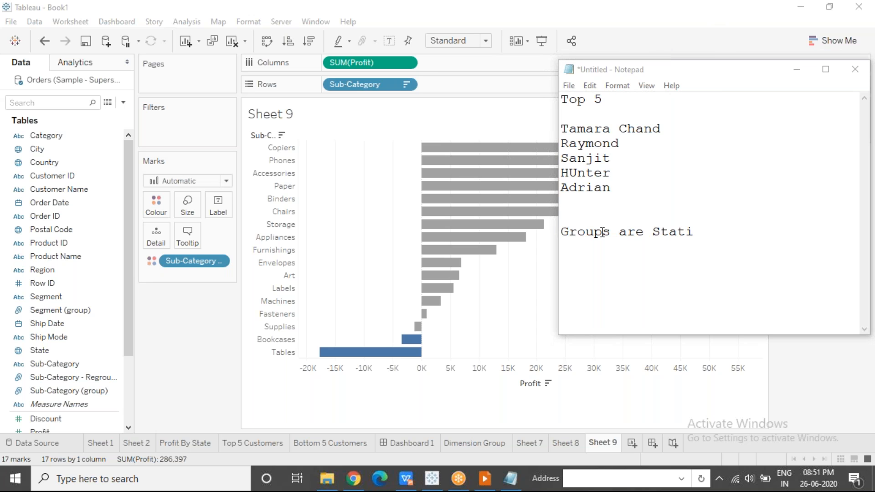
pyautogui.click(704, 232)
pyautogui.write('c - ')
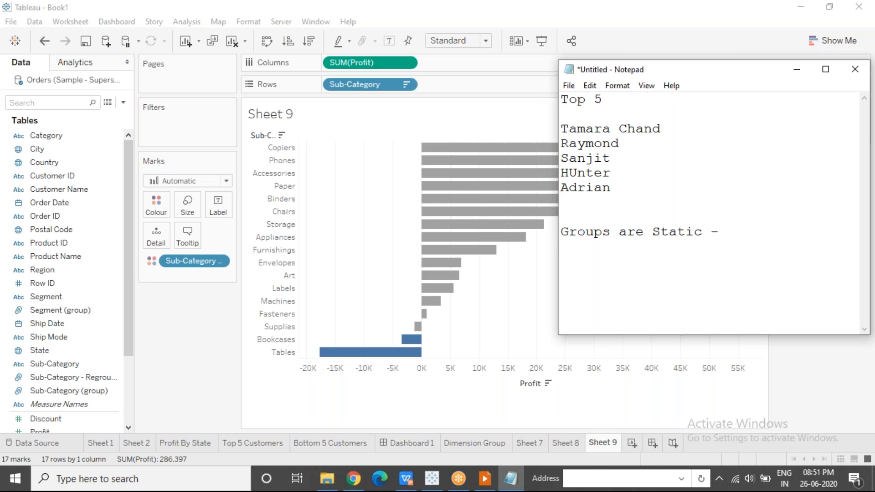
pyautogui.write('Geographic')
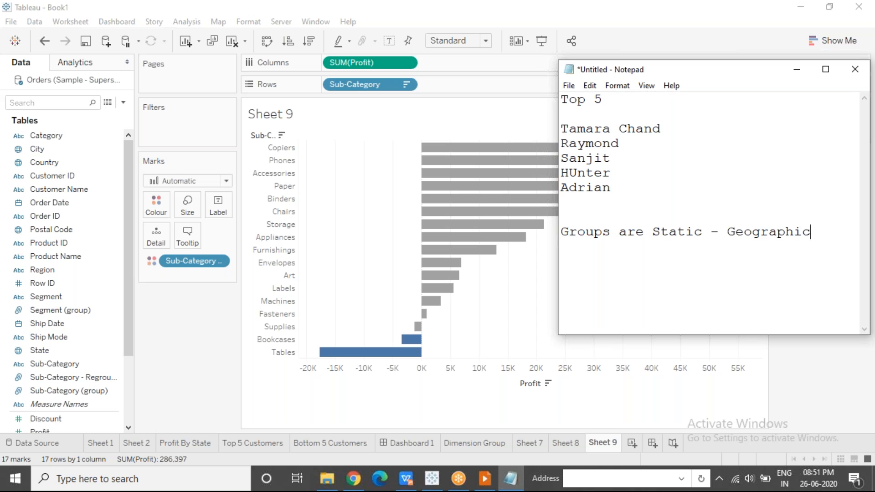
pyautogui.write('al Maps - ')
pyautogui.write('Cus')
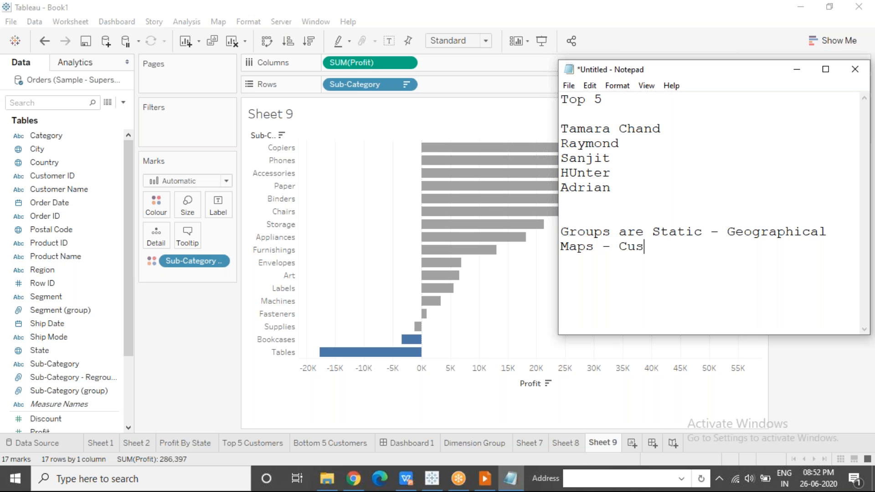
pyautogui.write('tom Territories')
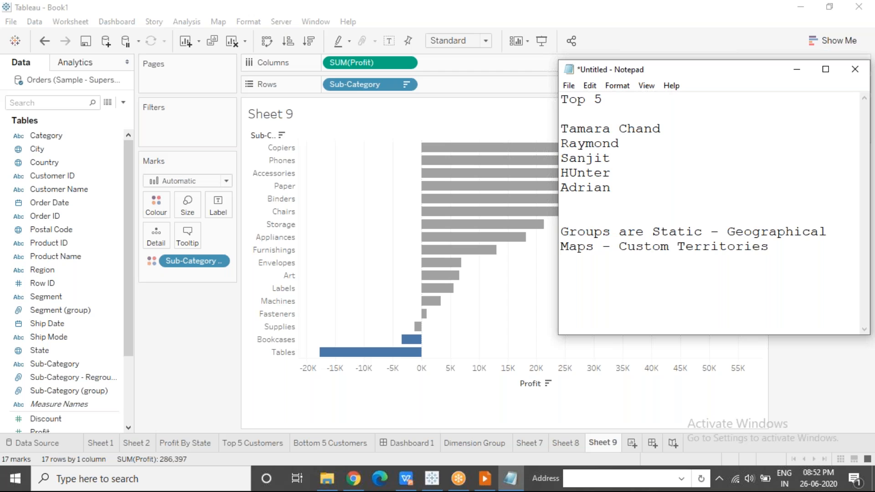
# Append " - Custom Territories" to the "Groups are Static - Geographical Maps" note and highlight the whole note
pyautogui.hotkey('shift', 'Up')
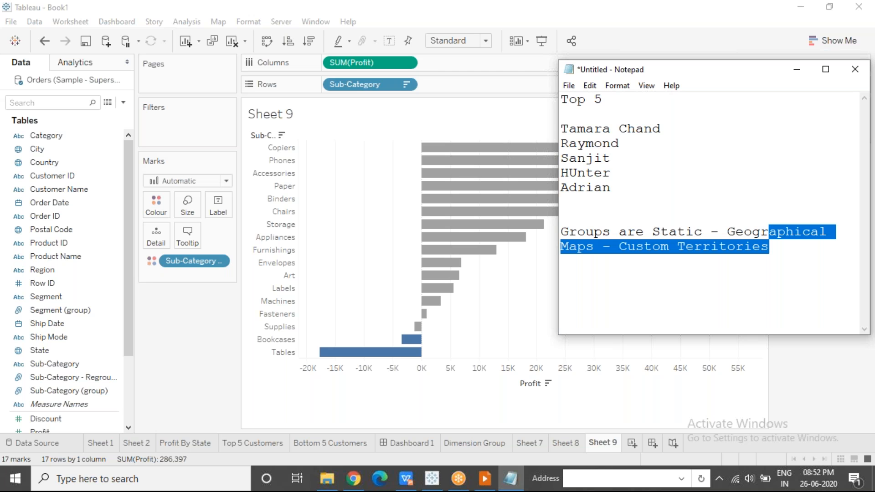
pyautogui.hotkey('shift', 'Home')
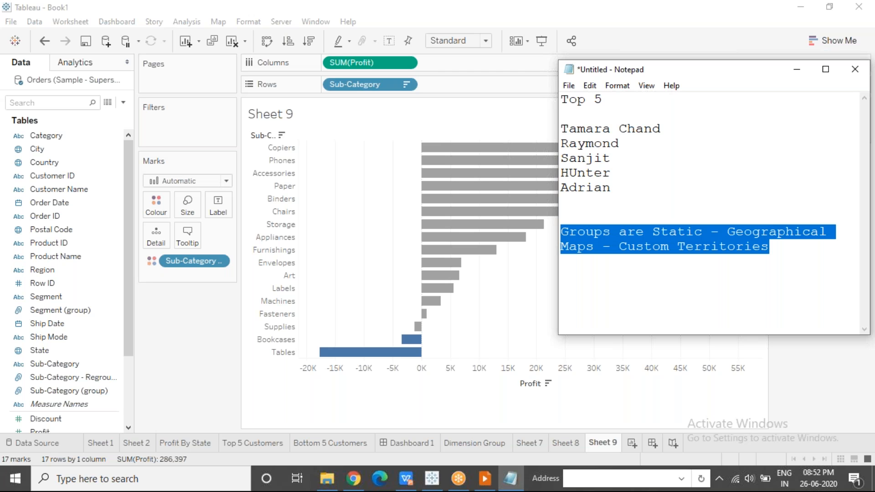
# Switch to Tableau and highlight the Binders, Chairs, Storage and Appliances rows on Sheet 9, clearing the selection when done
pyautogui.hotkey('alt', 'Tab')
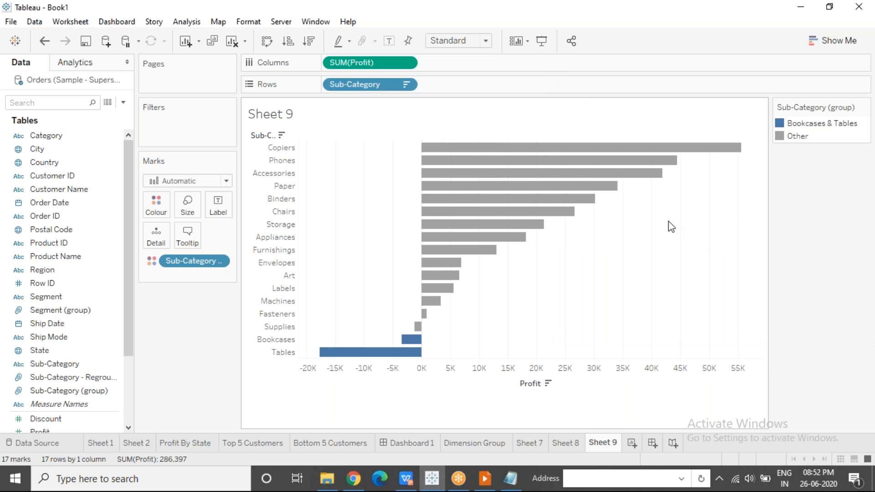
pyautogui.click(606, 20)
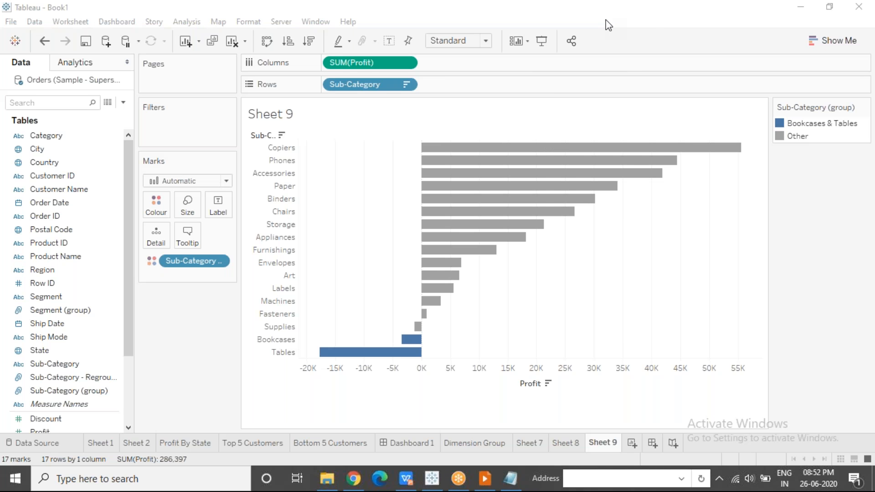
pyautogui.click(547, 300)
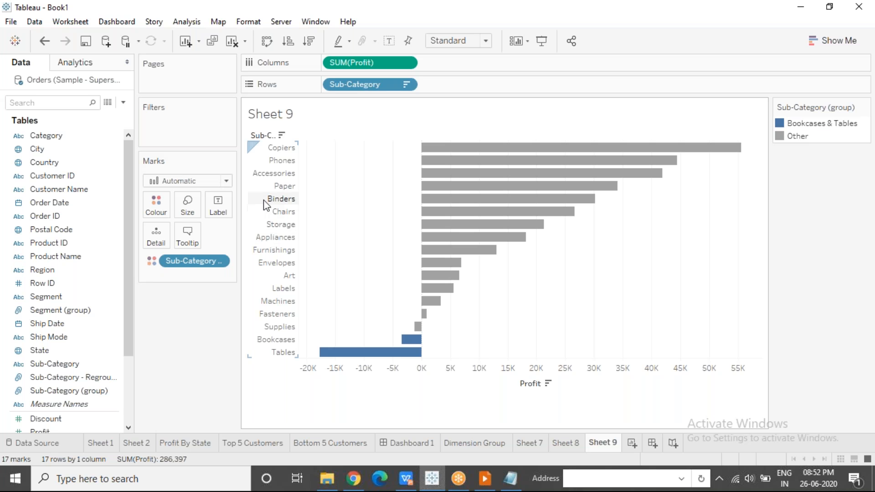
pyautogui.click(277, 199)
pyautogui.keyDown('ctrl'); pyautogui.click(277, 213); pyautogui.keyUp('ctrl')
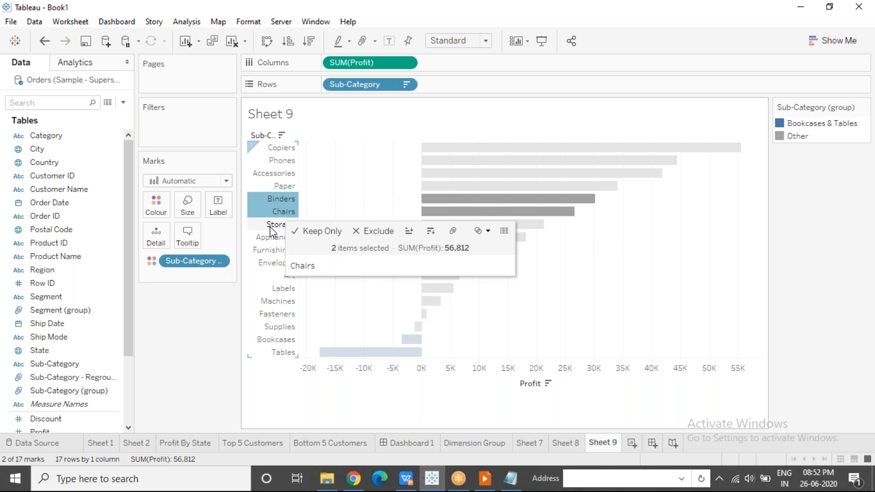
pyautogui.keyDown('ctrl'); pyautogui.click(270, 225); pyautogui.keyUp('ctrl')
pyautogui.keyDown('ctrl'); pyautogui.click(266, 236); pyautogui.keyUp('ctrl')
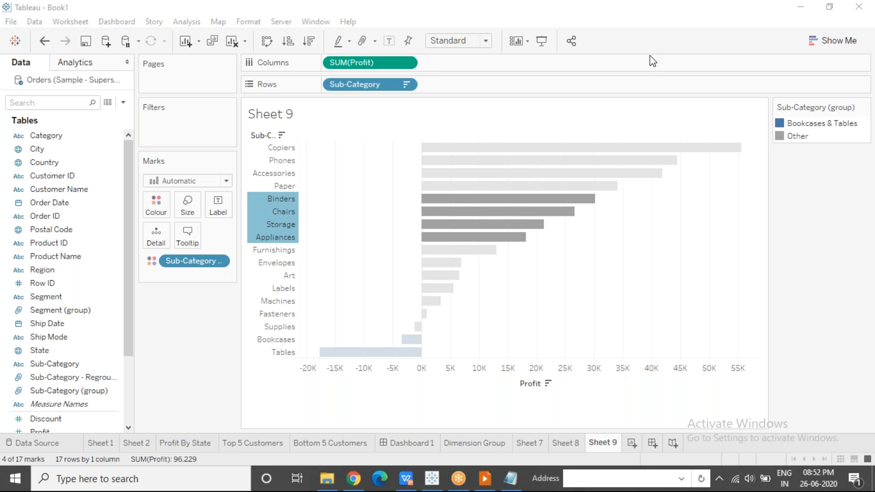
pyautogui.click(358, 272)
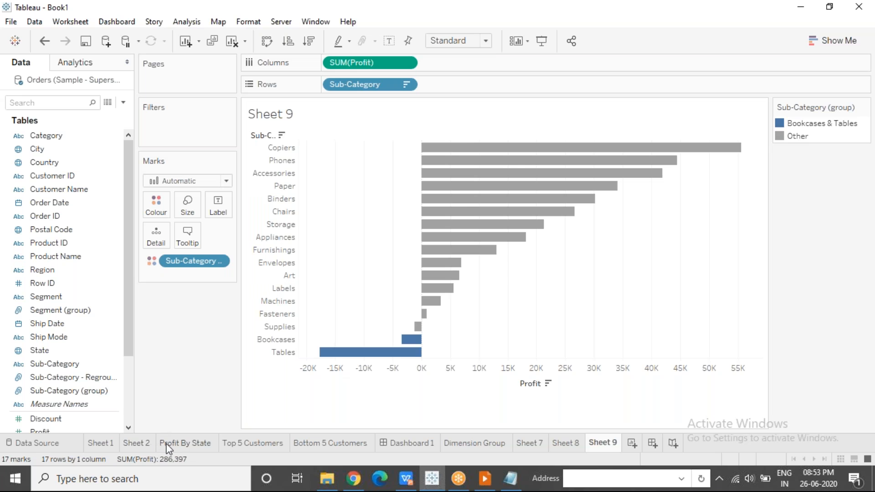
# Examine the available display options of the Sub-Category filter on Sheet 2 without changing them
pyautogui.click(137, 443)
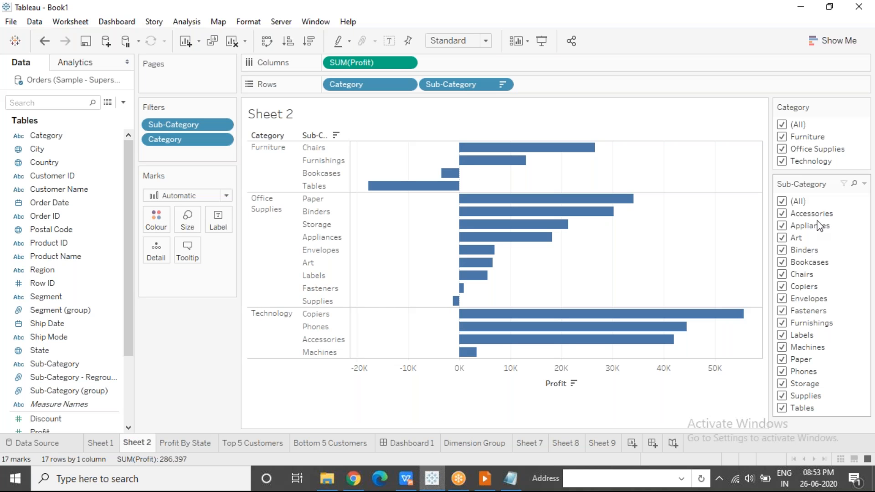
pyautogui.click(864, 184)
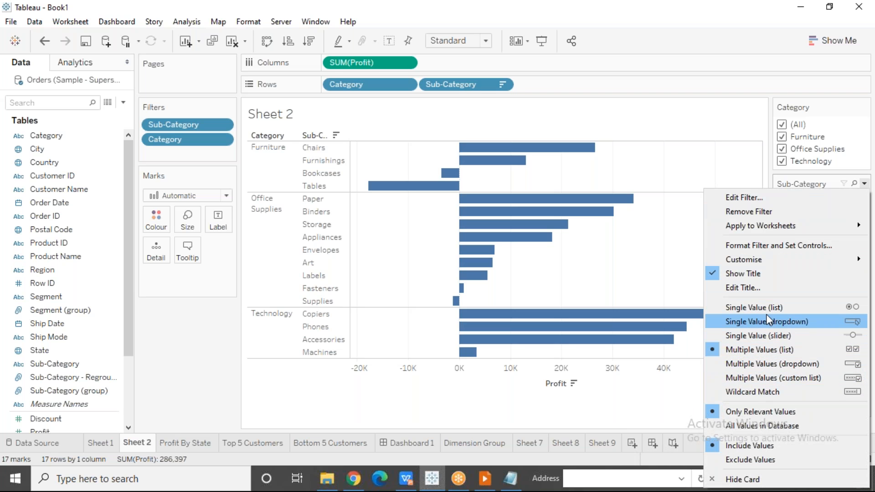
pyautogui.click(629, 279)
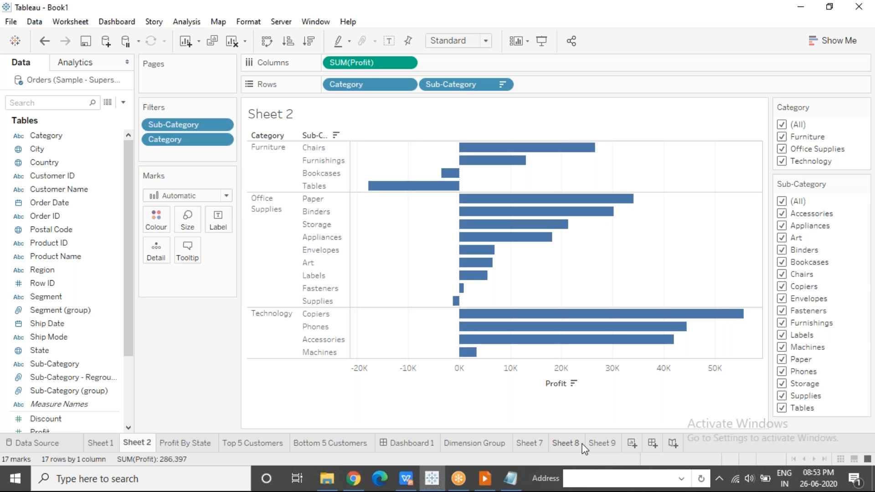
# On the Dimension Group sheet, highlight the Envelopes, Fasteners and Labels rows, individual Office Supplies bars and the Storage row, and clear the selection
pyautogui.click(568, 444)
pyautogui.click(486, 444)
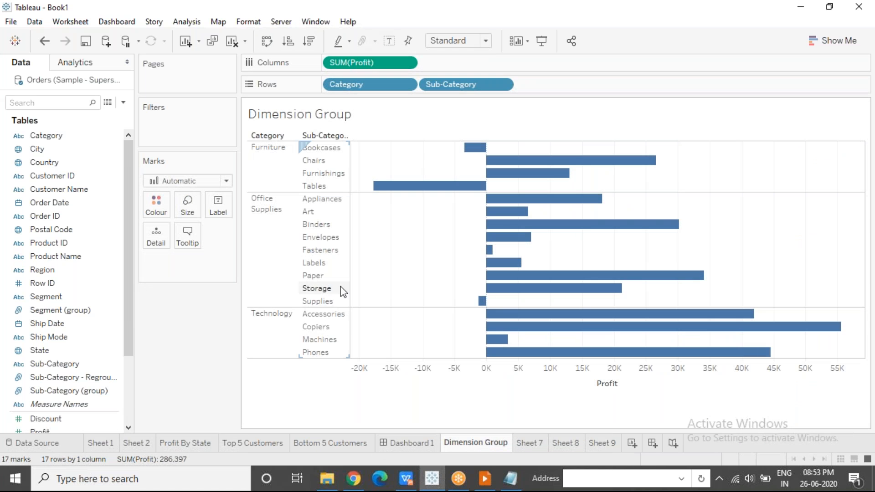
pyautogui.click(331, 238)
pyautogui.keyDown('ctrl'); pyautogui.click(331, 250); pyautogui.keyUp('ctrl')
pyautogui.keyDown('ctrl'); pyautogui.click(325, 263); pyautogui.keyUp('ctrl')
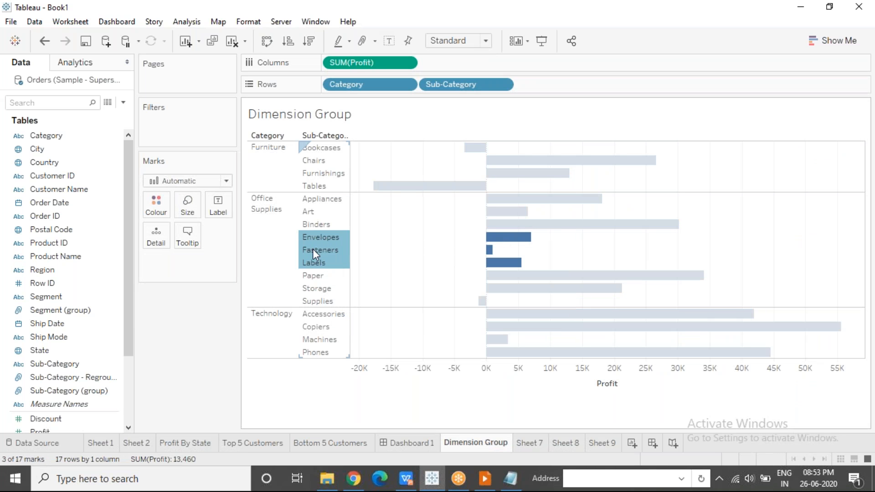
pyautogui.click(522, 238)
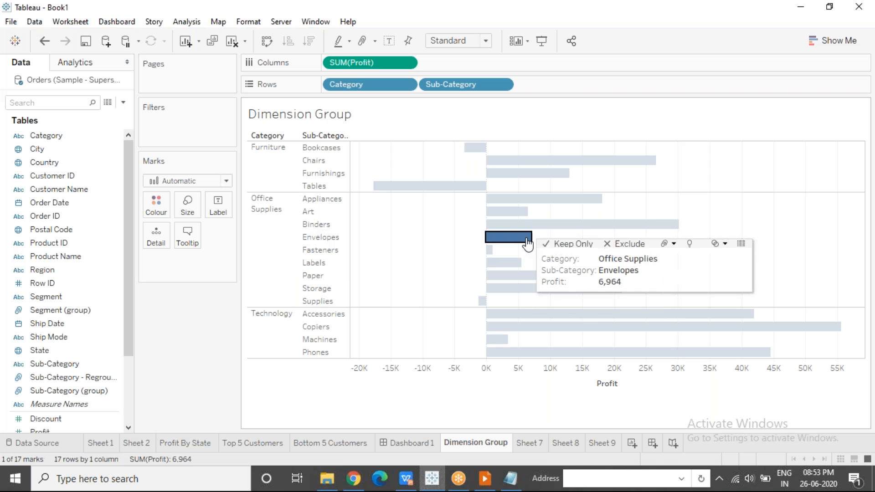
pyautogui.keyDown('ctrl'); pyautogui.click(524, 225); pyautogui.keyUp('ctrl')
pyautogui.keyDown('ctrl'); pyautogui.click(517, 211); pyautogui.keyUp('ctrl')
pyautogui.click(346, 288)
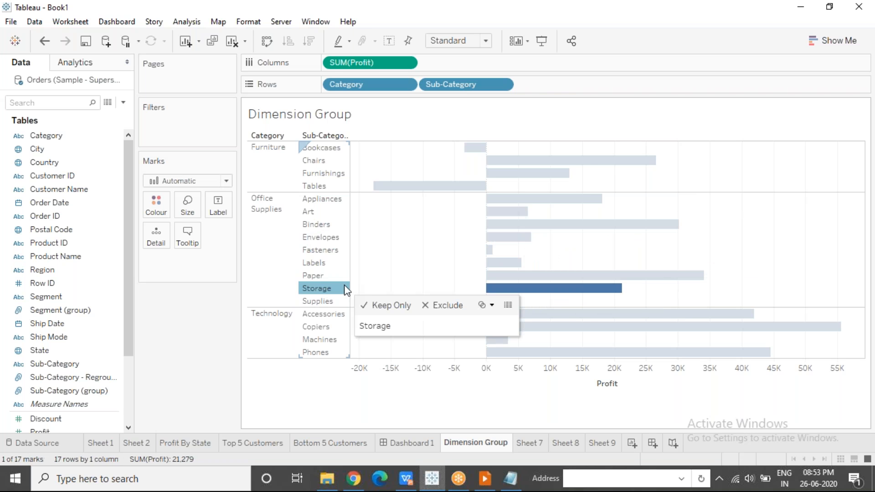
pyautogui.click(416, 249)
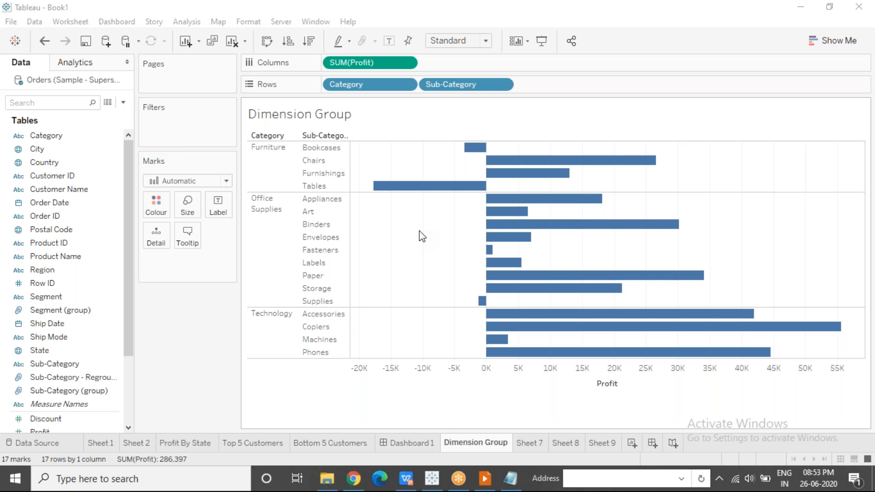
# Add a new blank worksheet to the workbook after Sheet 9
pyautogui.click(610, 452)
pyautogui.click(632, 443)
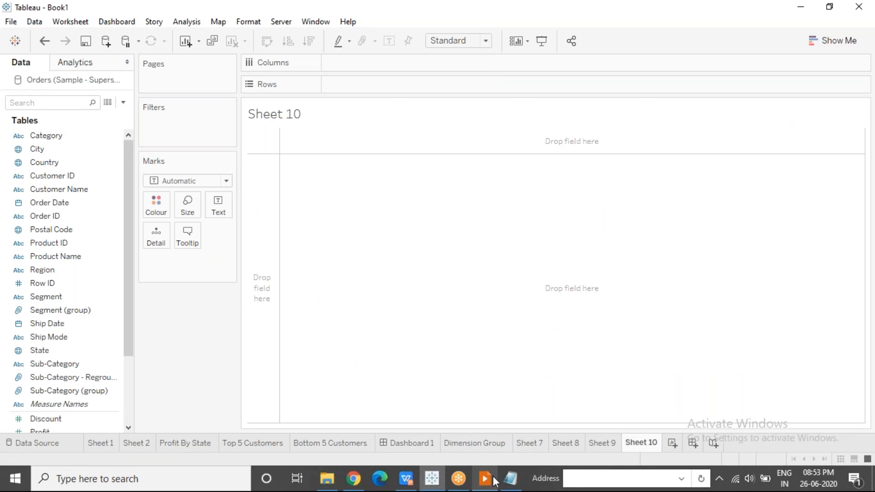
# Switch to the slideshow and review the Groups slides through to the Sets and Combined Sets slide
pyautogui.click(488, 479)
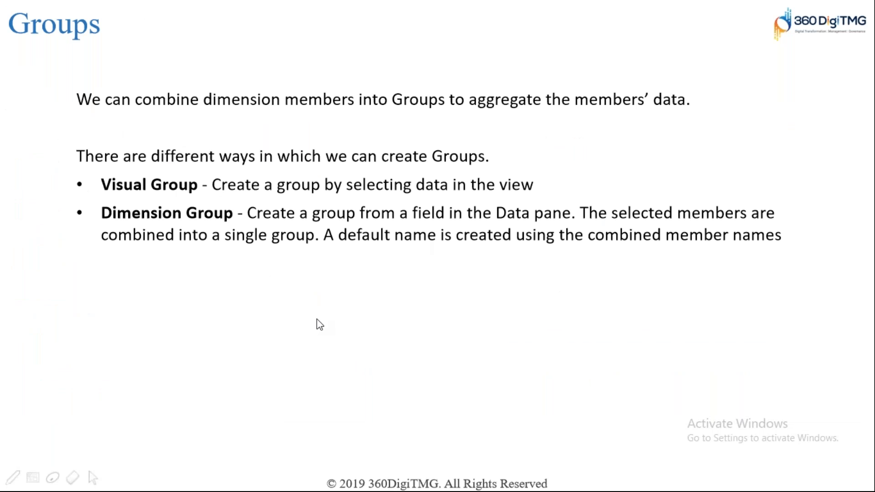
pyautogui.click(316, 319)
pyautogui.click(317, 319)
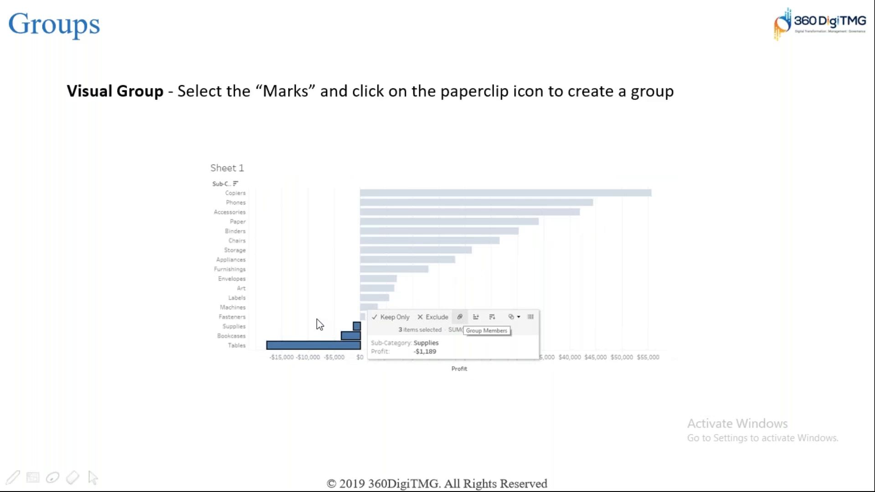
pyautogui.click(316, 320)
pyautogui.click(317, 320)
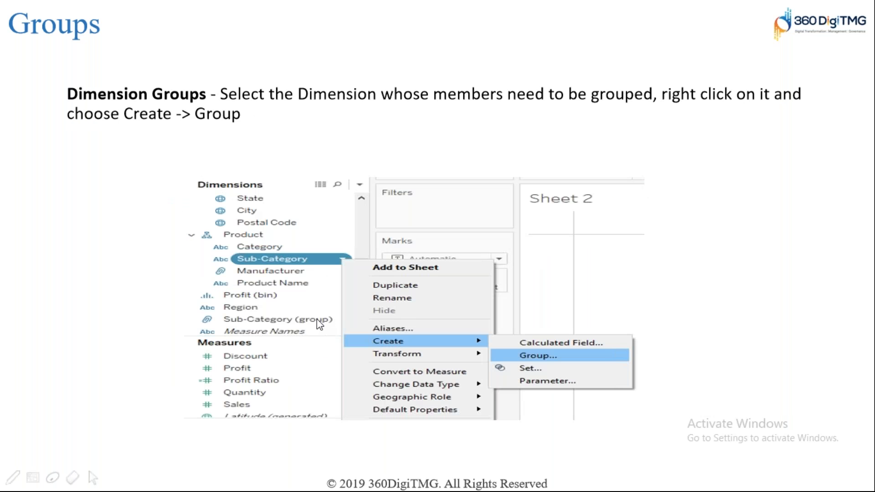
pyautogui.click(316, 320)
pyautogui.click(316, 320)
pyautogui.click(316, 319)
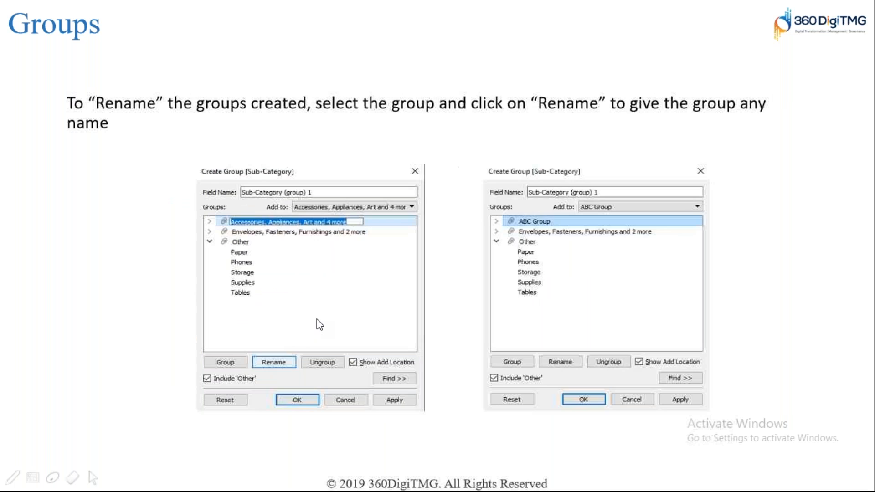
pyautogui.click(316, 319)
pyautogui.click(320, 325)
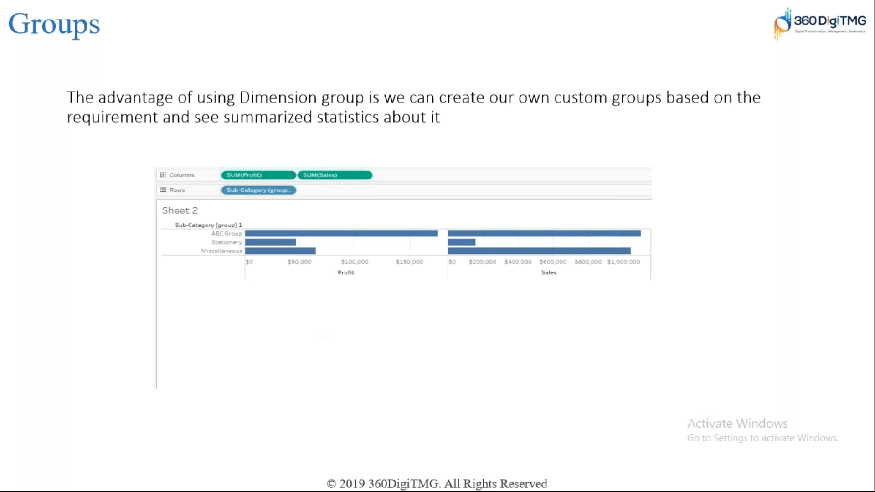
pyautogui.press('Right')
pyautogui.press('Right')
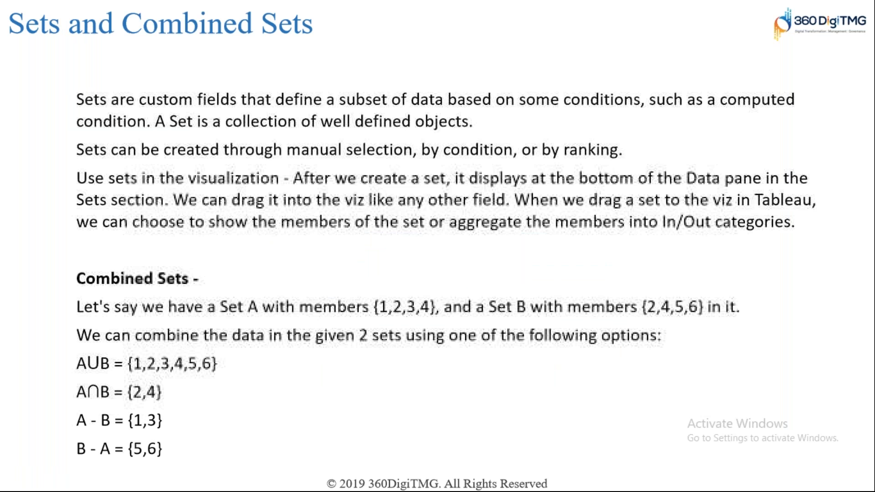
# Revisit the Sets and Combined Sets slide and return to the blank Sheet 10 in Tableau
pyautogui.hotkey('alt', 'Tab')
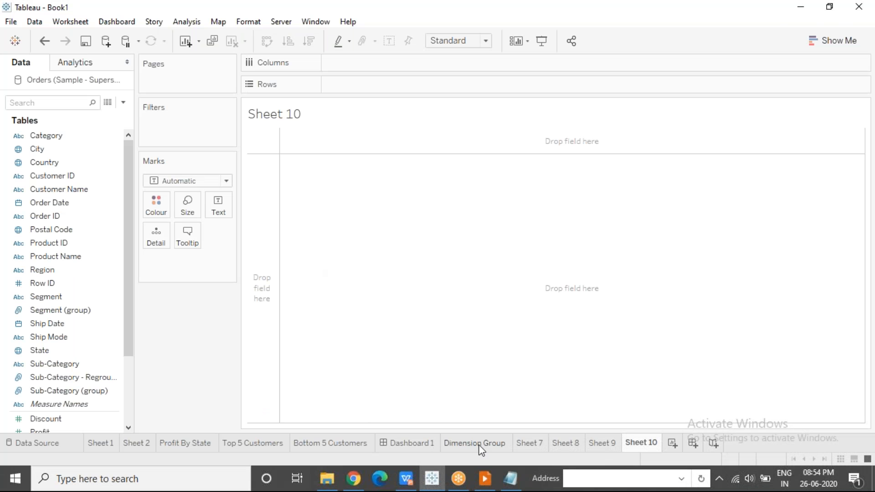
pyautogui.click(484, 479)
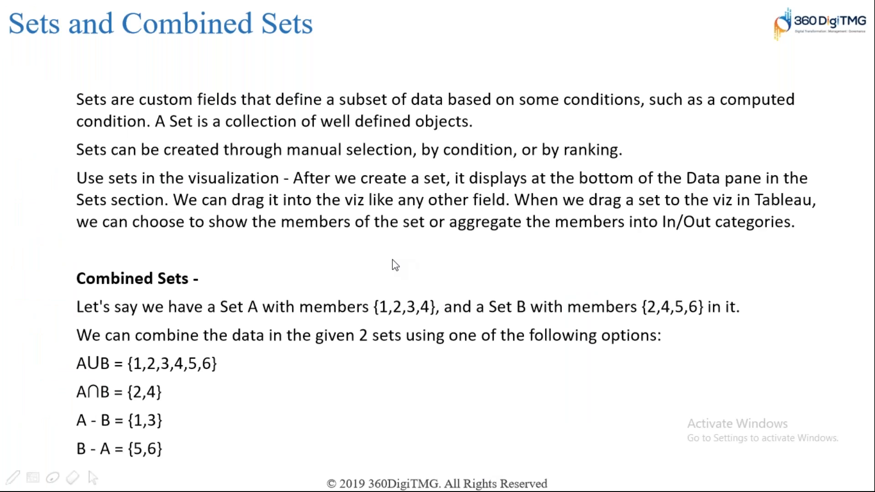
pyautogui.hotkey('alt', 'Tab')
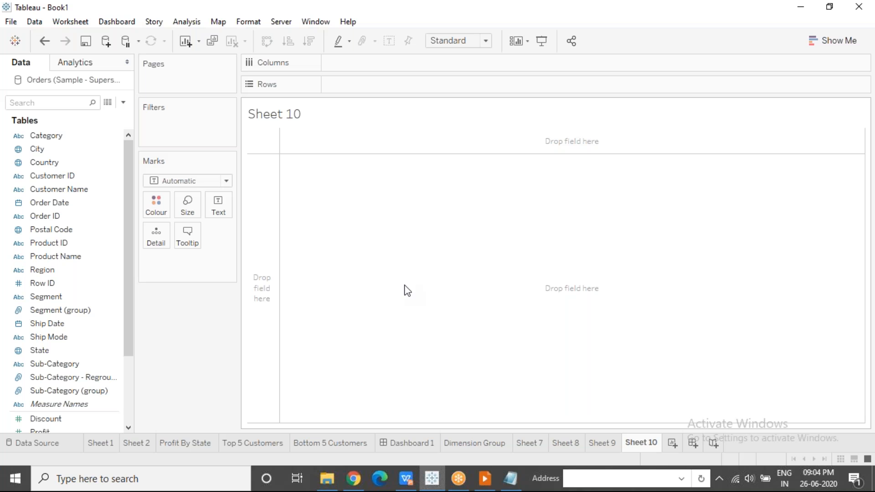
# Switch to the Notepad notes, position the window over the worksheet and widen it
pyautogui.click(506, 476)
pyautogui.moveTo(597, 69); pyautogui.dragTo(254, 70)
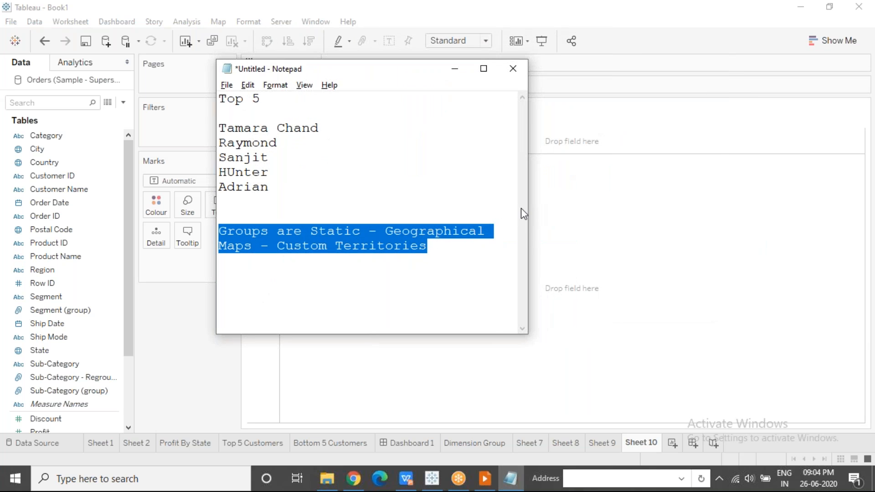
pyautogui.moveTo(527, 209); pyautogui.dragTo(585, 217)
# Add the line "Group and Set" a few lines below the note about static groups
pyautogui.click(398, 249)
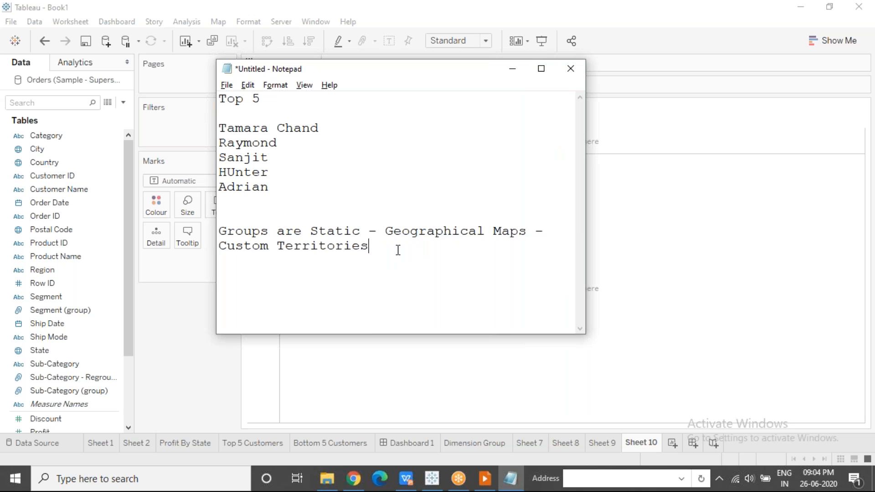
pyautogui.press('Return')
pyautogui.press('Return')
pyautogui.press('Return')
pyautogui.press('Return')
pyautogui.press('Return')
pyautogui.press('Return')
pyautogui.press('Return')
pyautogui.press('Return')
pyautogui.press('Return')
pyautogui.press('Return')
pyautogui.press('Return')
pyautogui.press('Return')
pyautogui.press('Return')
pyautogui.press('Return')
pyautogui.press('Return')
pyautogui.press('Return')
pyautogui.press('Return')
pyautogui.press('Return')
pyautogui.press('Up')
pyautogui.press('Up')
pyautogui.press('Up')
pyautogui.press('Up')
pyautogui.press('Up')
pyautogui.press('Up')
pyautogui.press('Up')
pyautogui.press('Up')
pyautogui.press('Up')
pyautogui.press('Up')
pyautogui.press('Up')
pyautogui.press('Up')
pyautogui.press('Up')
pyautogui.press('Up')
pyautogui.press('Up')
pyautogui.press('Up')
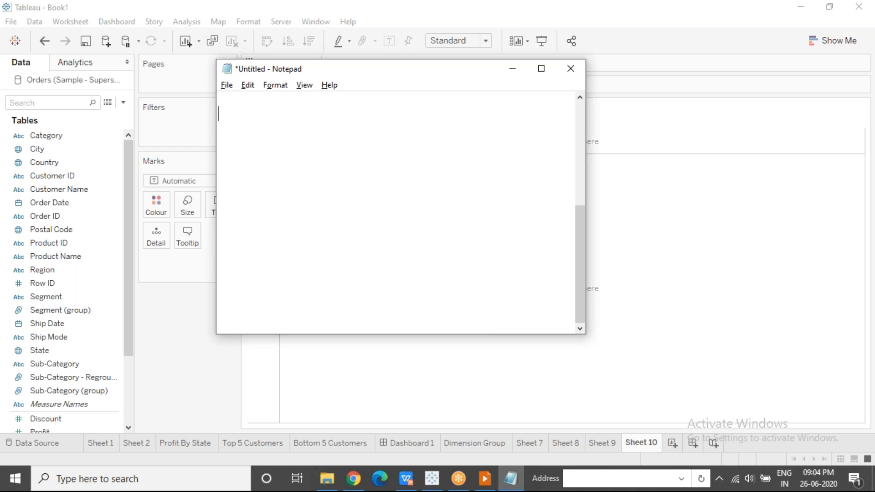
pyautogui.write('Group and Set')
# Extend the start of the new line so the heading reads "Differences between Group and Set"
pyautogui.press('Home')
pyautogui.write('FDifferences b/w')
pyautogui.press('BackSpace')
pyautogui.press('BackSpace')
pyautogui.write('etween')
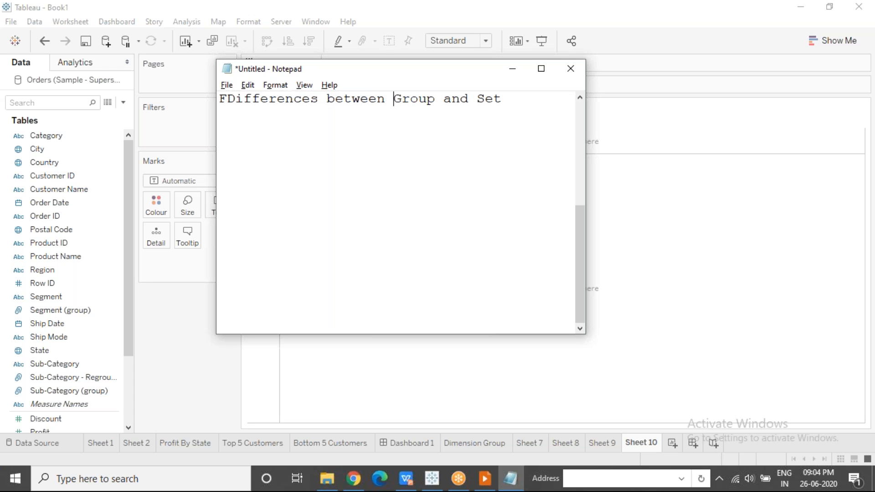
pyautogui.press('Home')
pyautogui.press('Delete')
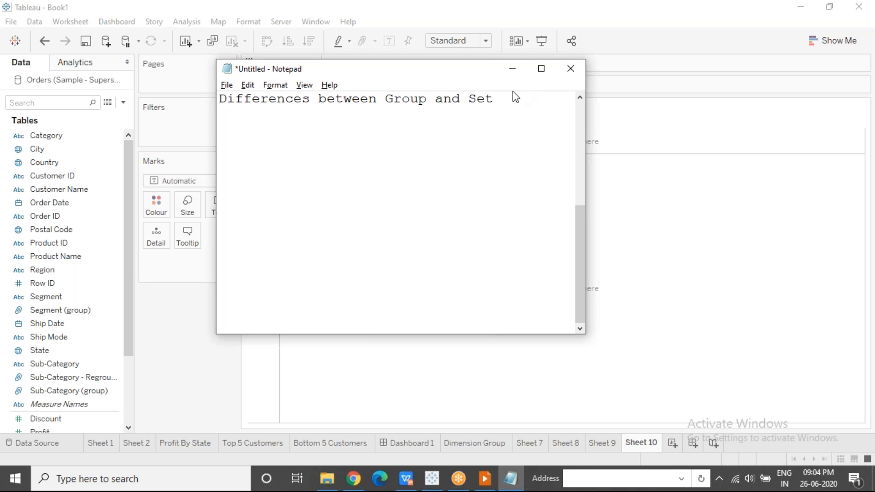
# Add the first difference under the heading: "1) Group is Static, Set is Dynamic"
pyautogui.press('Return')
pyautogui.press('End')
pyautogui.press('Return')
pyautogui.write('1) Group is Static')
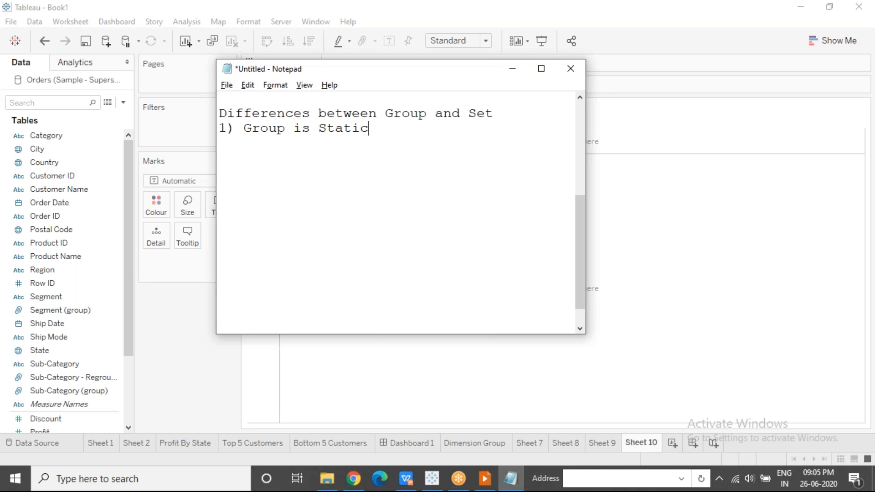
pyautogui.write(', Sets')
pyautogui.press('BackSpace')
pyautogui.press('BackSpace')
pyautogui.write('is Dynamic ')
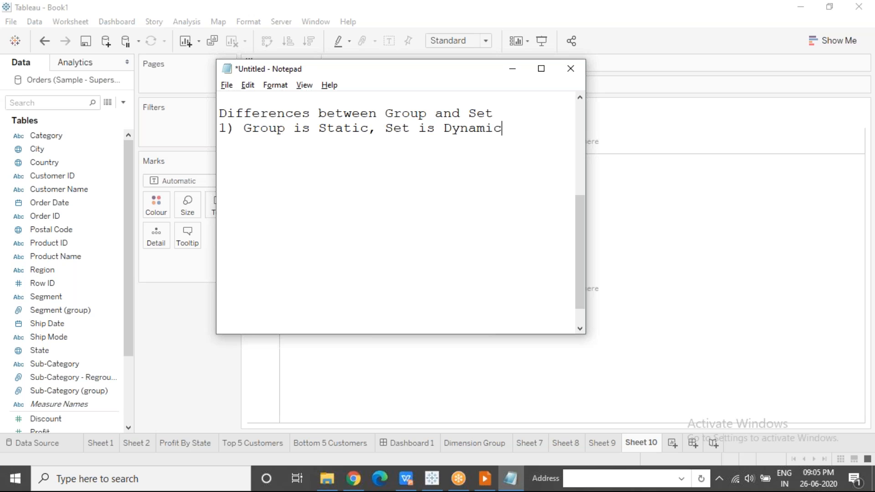
pyautogui.write('(conditin')
# Append "(condition)" to the first difference, highlight the statement about sets, and clear the selection
pyautogui.press('BackSpace')
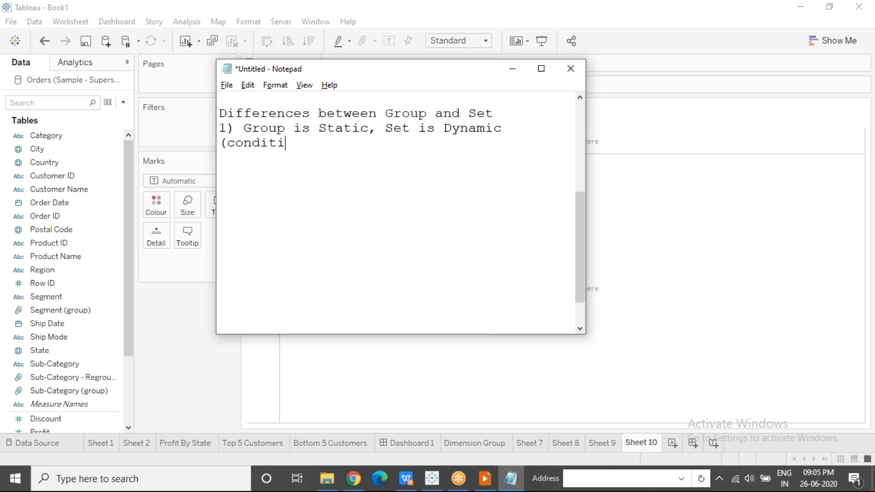
pyautogui.write('on)')
pyautogui.moveTo(386, 130); pyautogui.dragTo(480, 139)
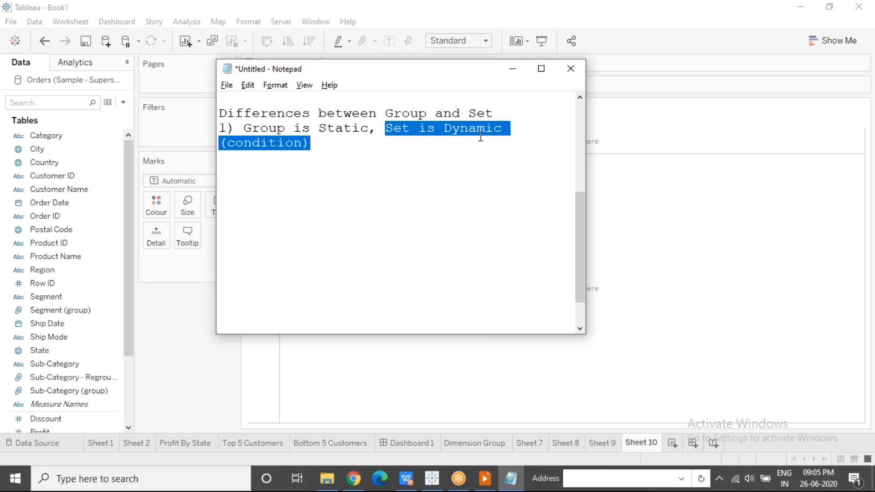
pyautogui.click(338, 144)
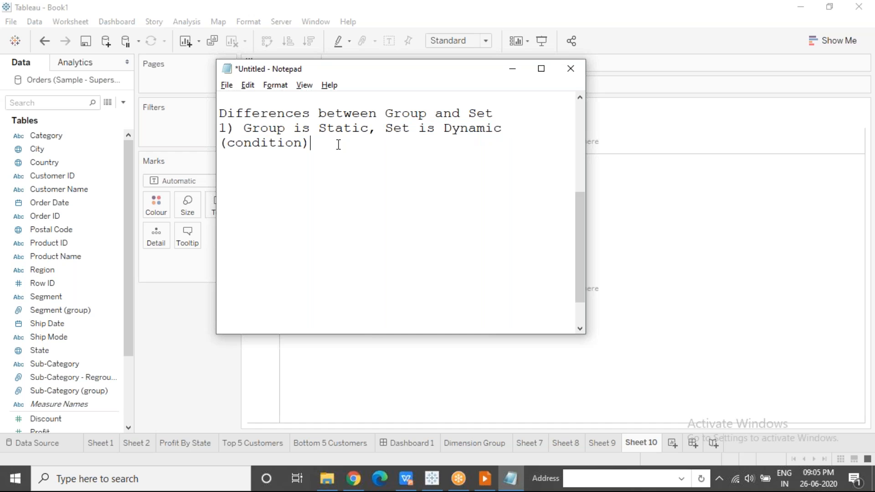
pyautogui.click(746, 188)
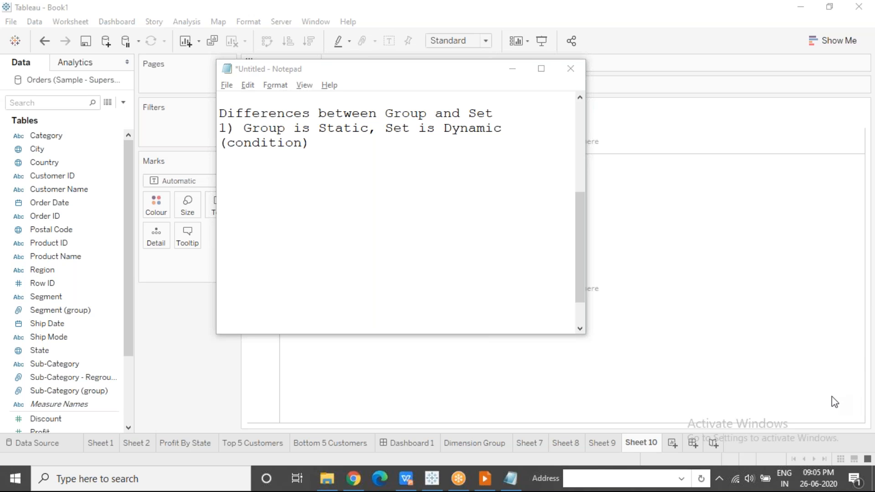
# Start the second difference below the first: "2) Group can be created on both Dimensions"
pyautogui.click(380, 161)
pyautogui.press('Return')
pyautogui.write('2) Group')
pyautogui.write(' cn be c')
pyautogui.press('BackSpace')
pyautogui.press('BackSpace')
pyautogui.press('BackSpace')
pyautogui.press('BackSpace')
pyautogui.press('BackSpace')
pyautogui.press('BackSpace')
pyautogui.write('an be created on both Dumensions')
pyautogui.press('Left')
pyautogui.press('Left')
pyautogui.press('Left')
pyautogui.press('Left')
pyautogui.press('Left')
pyautogui.press('Left')
pyautogui.press('Left')
pyautogui.hotkey('shift', 'Left')
pyautogui.write('i')
# Complete the second difference with "and Measures; whereas Set can be created only on Dimensions"
pyautogui.press('End')
pyautogui.write('and o')
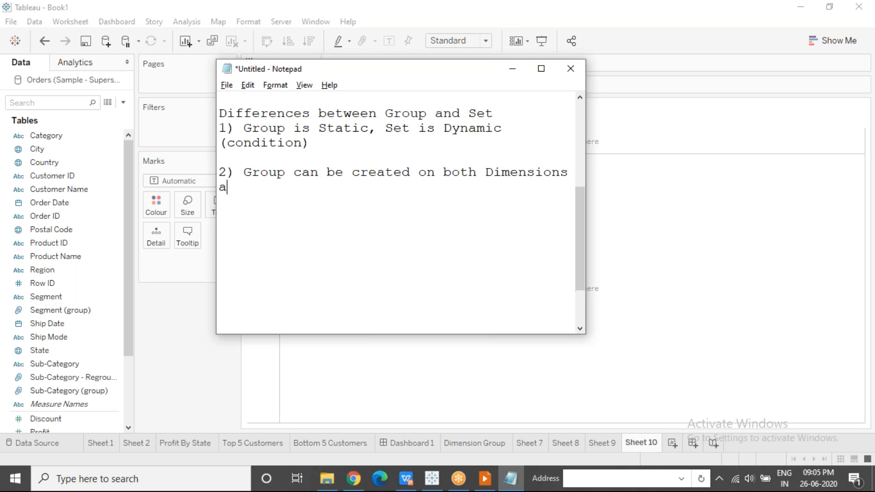
pyautogui.press('BackSpace')
pyautogui.write('Measures')
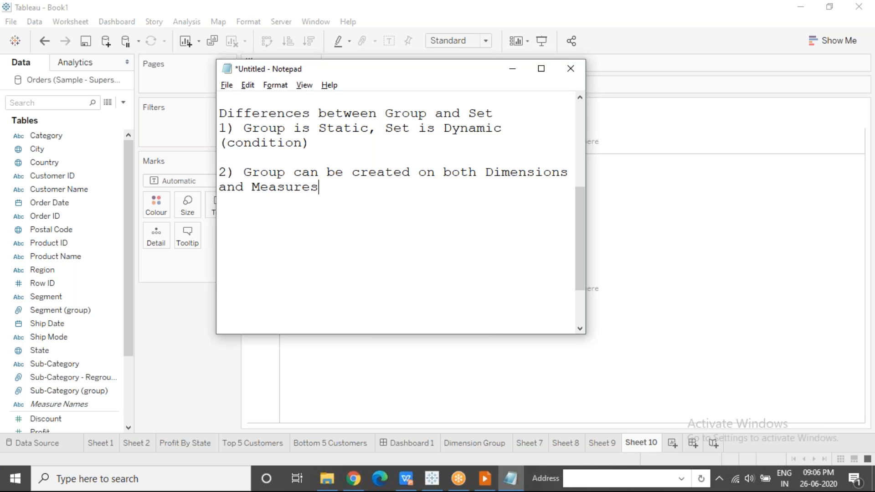
pyautogui.write('; whereas S')
pyautogui.write('et can ')
pyautogui.write('be created ')
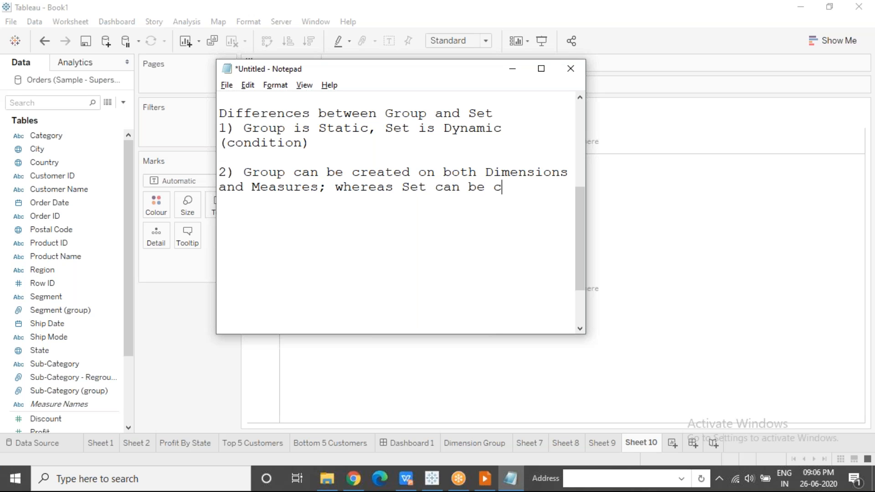
pyautogui.write('onl')
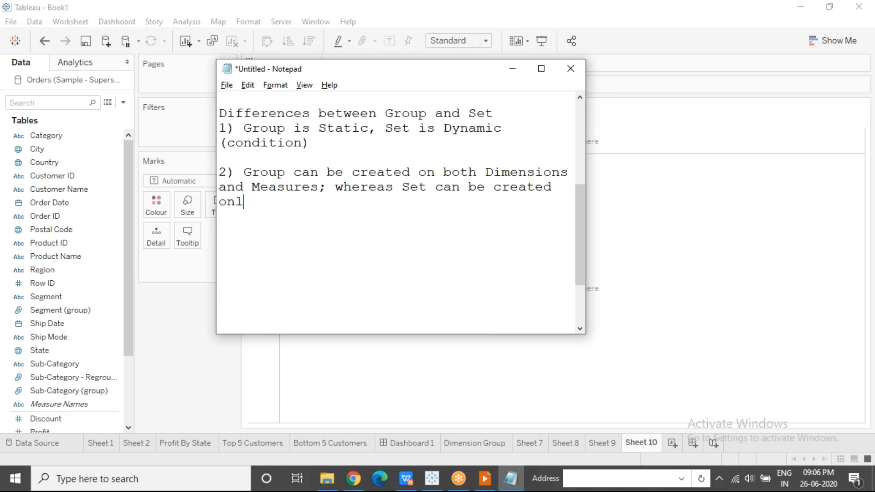
pyautogui.write('y on Dimensions')
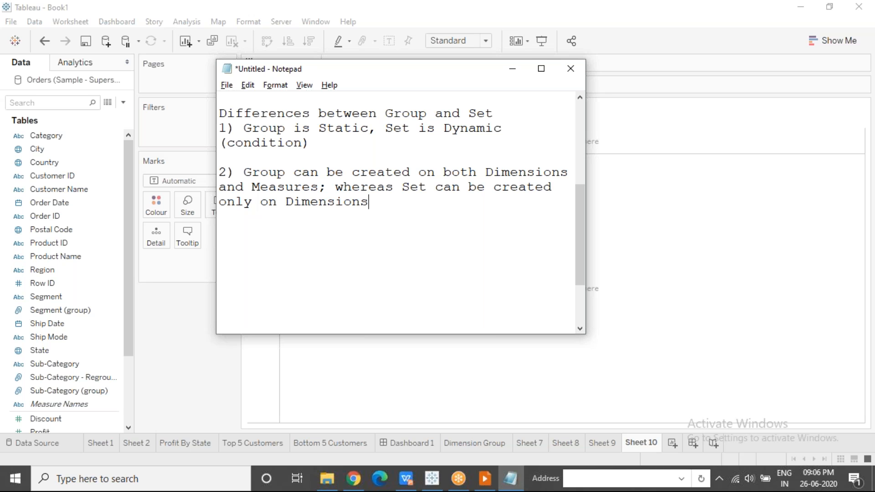
# Return to Tableau and compare the Create options of the Product ID dimension and the Discount measure
pyautogui.click(513, 68)
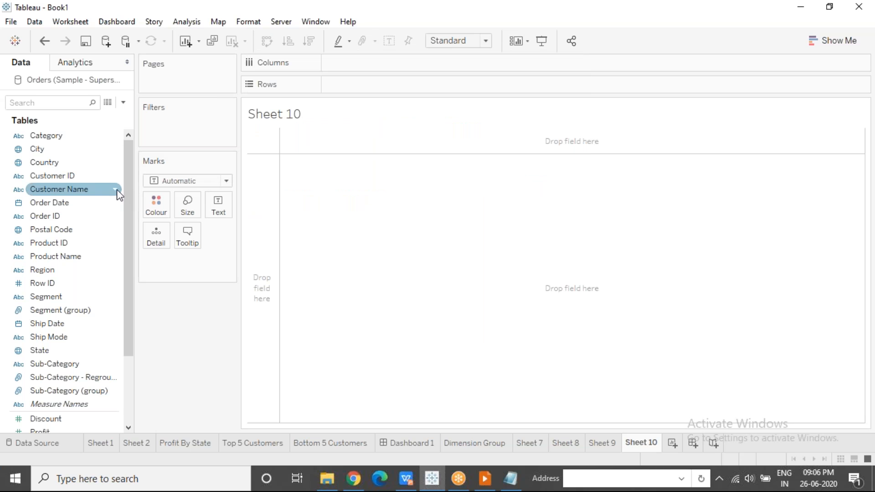
pyautogui.rightClick(98, 243)
pyautogui.moveTo(168, 93)
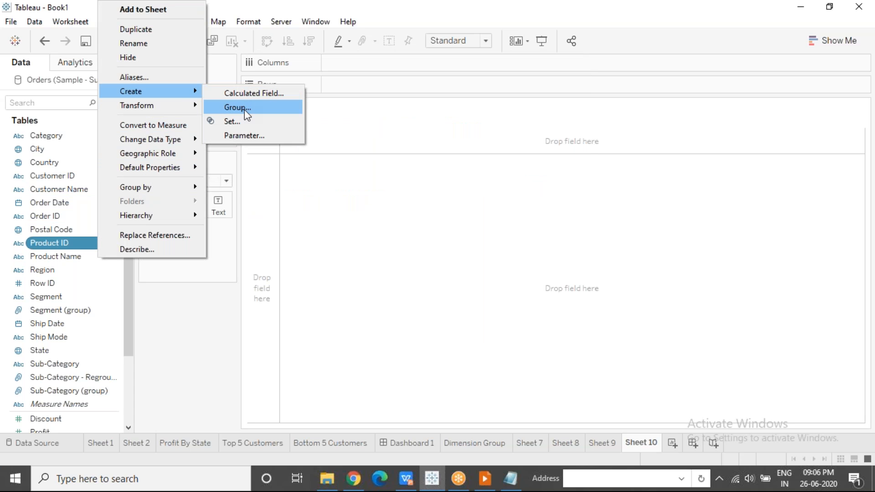
pyautogui.click(74, 418)
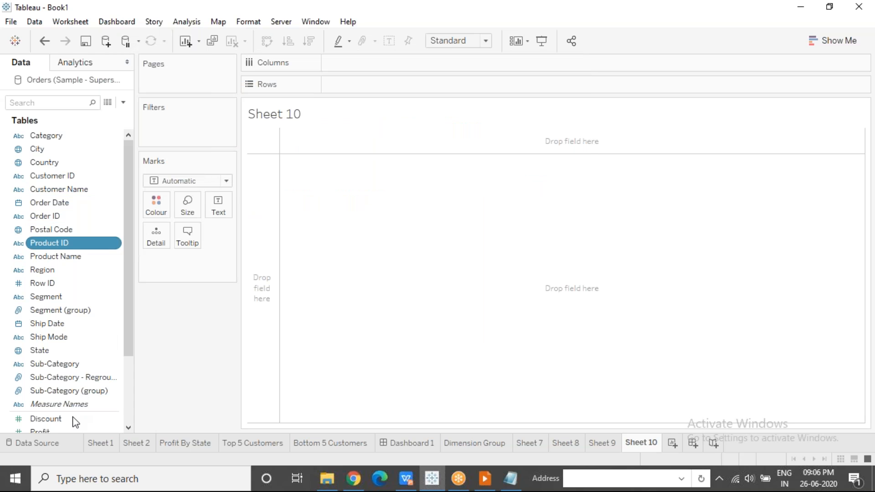
pyautogui.rightClick(74, 422)
pyautogui.moveTo(163, 251)
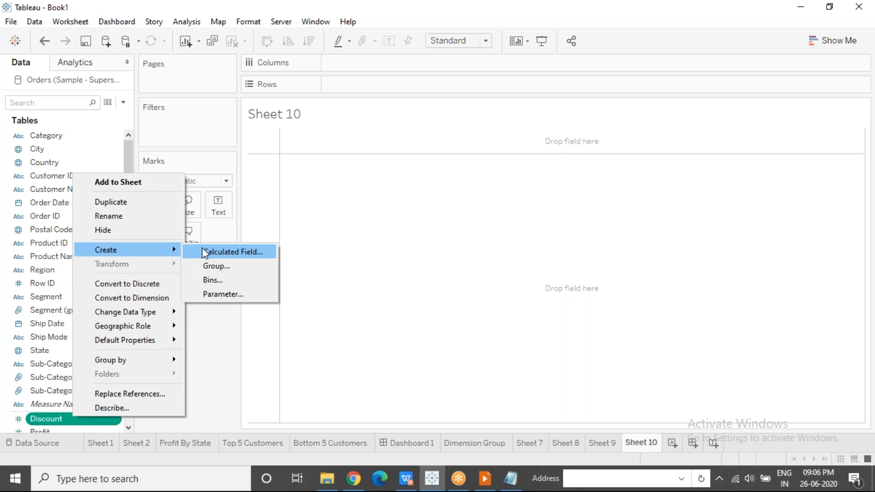
pyautogui.click(326, 242)
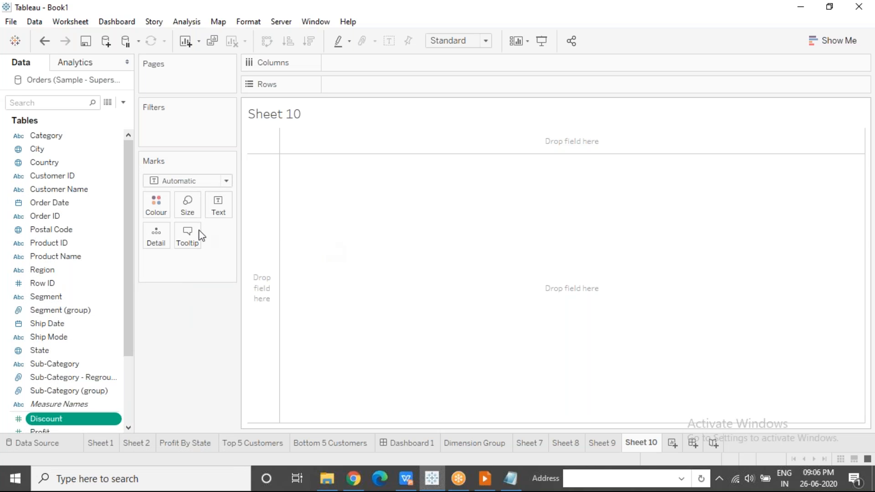
# Compare the Create options of the Customer Name dimension and the Quantity measure
pyautogui.rightClick(99, 193)
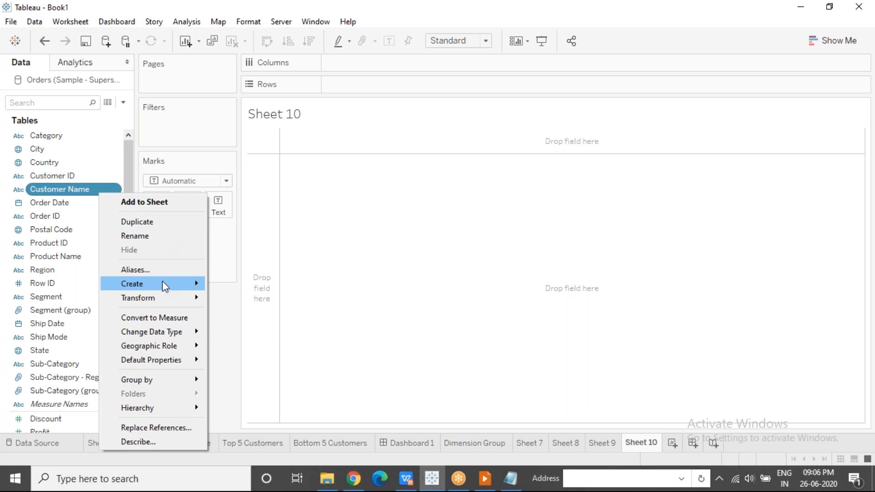
pyautogui.moveTo(186, 285)
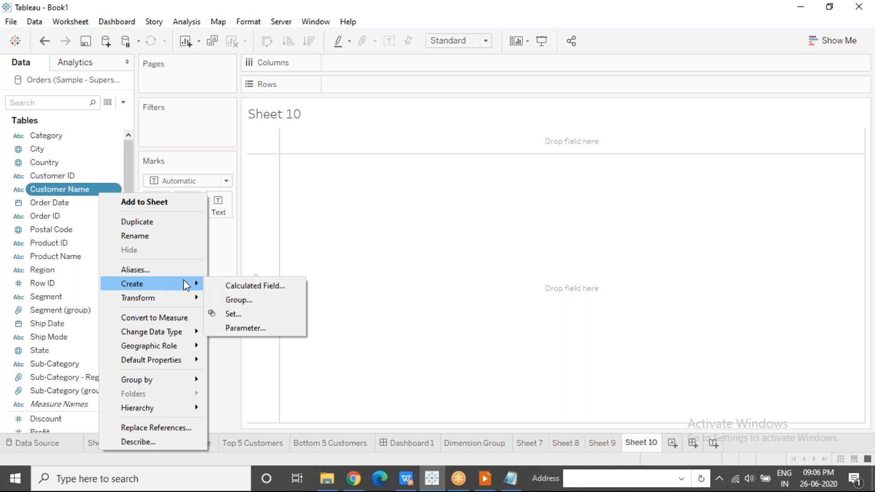
pyautogui.click(442, 263)
pyautogui.scroll(-5, 130, 380)
pyautogui.click(75, 346)
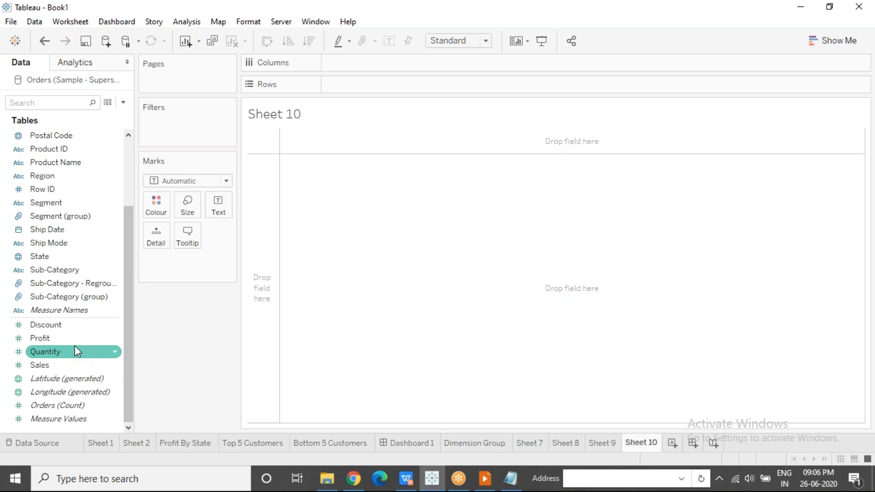
pyautogui.rightClick(74, 346)
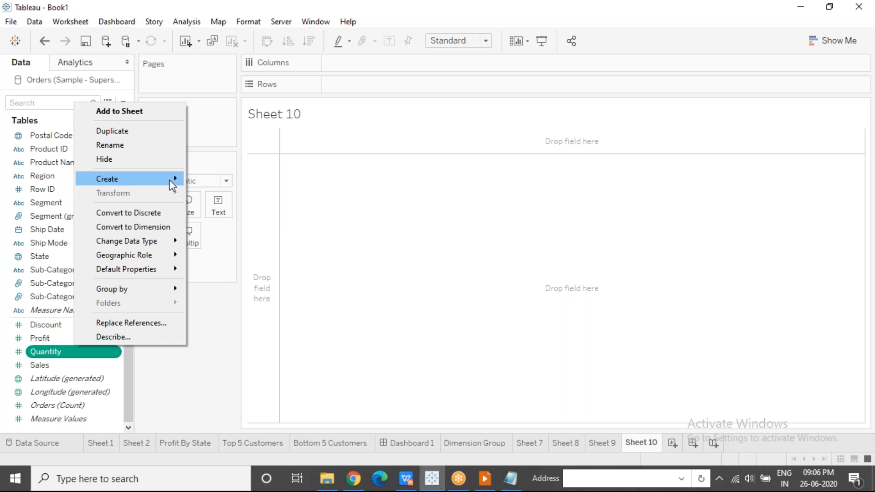
pyautogui.moveTo(173, 179)
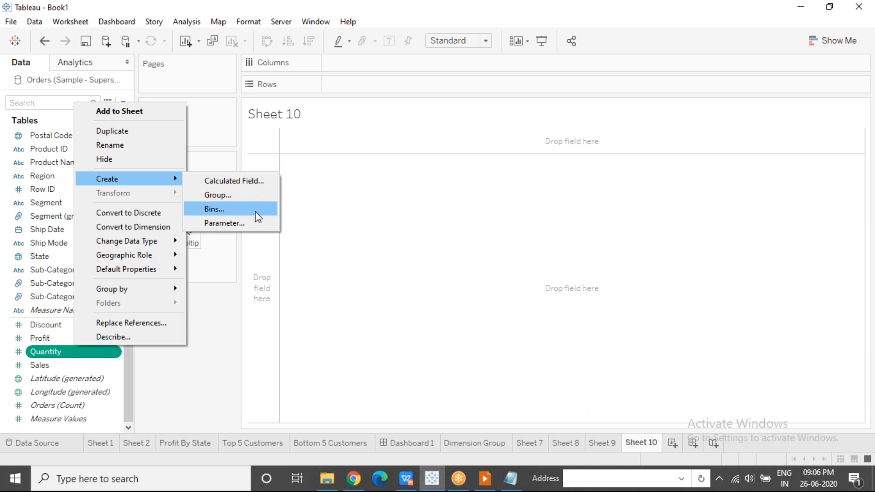
pyautogui.click(416, 256)
# Highlight the listed Group and Set differences in Notepad, clear the selection, and return to Tableau
pyautogui.hotkey('alt', 'Tab')
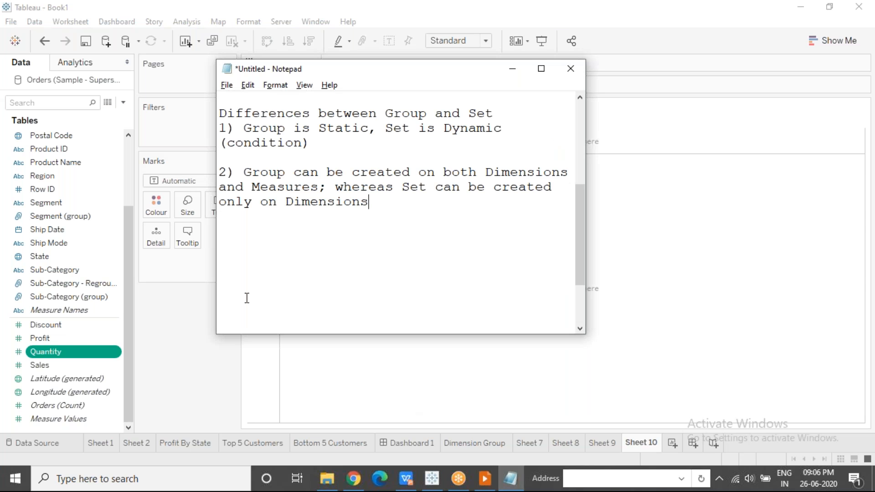
pyautogui.hotkey('ctrl', 'a')
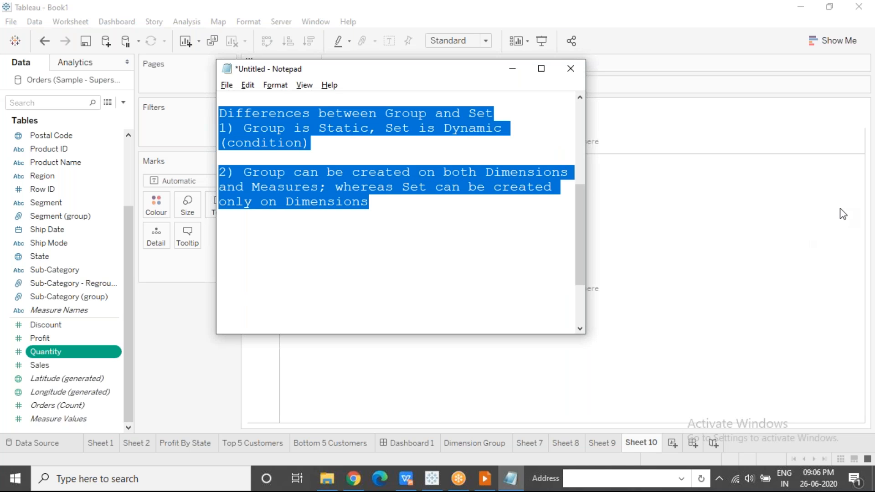
pyautogui.click(714, 403)
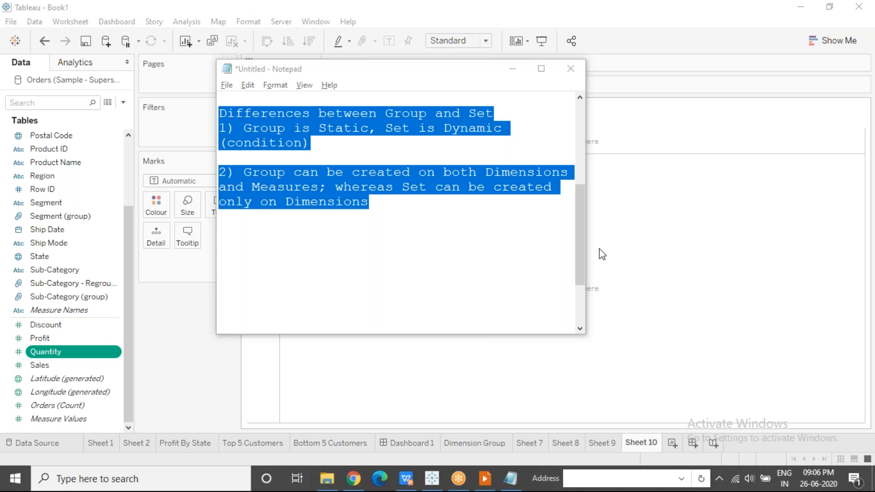
pyautogui.click(494, 211)
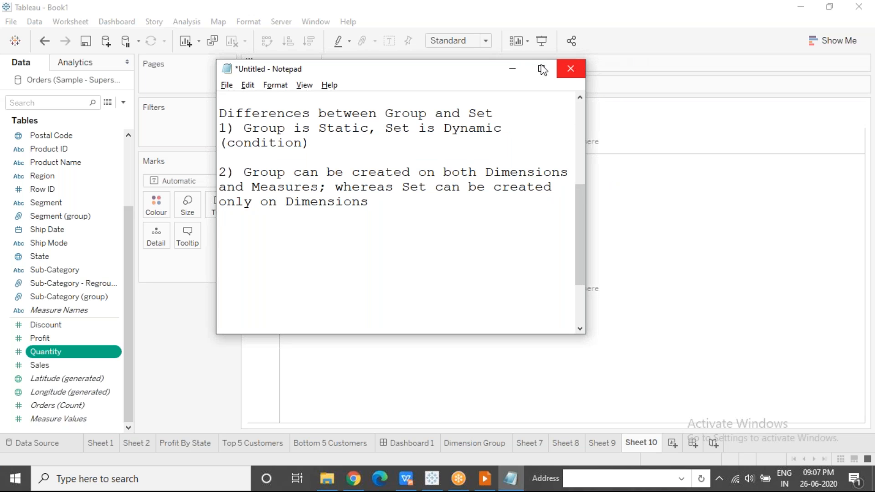
pyautogui.click(512, 70)
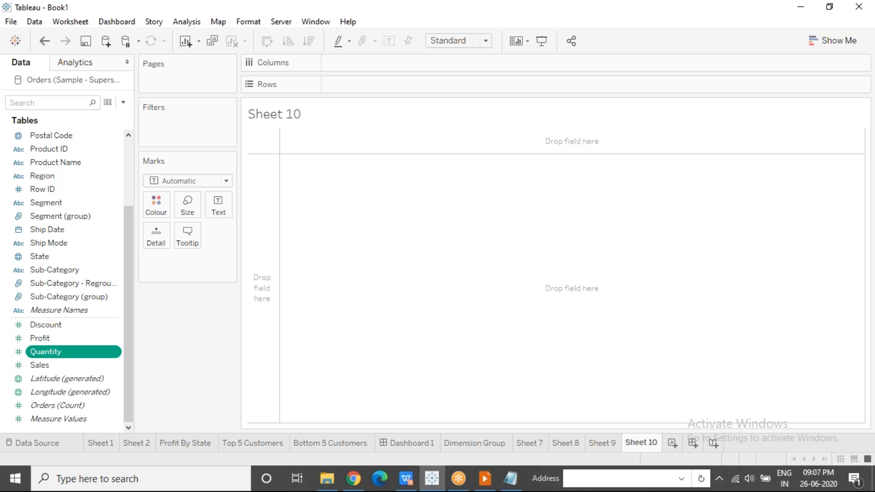
# Build a bar chart with Customer Name on Columns and Profit on Rows, sorted by descending profit
pyautogui.click(127, 166)
pyautogui.moveTo(64, 186); pyautogui.dragTo(332, 303)
pyautogui.click(58, 365)
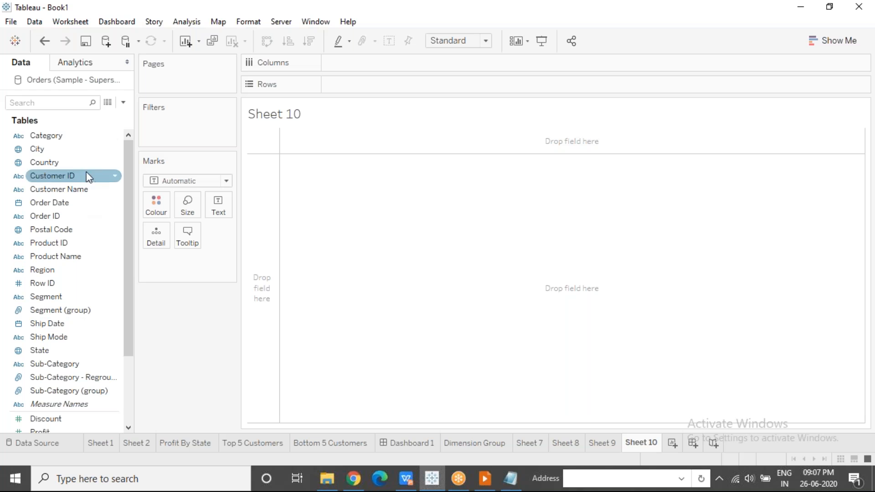
pyautogui.click(52, 189)
pyautogui.moveTo(86, 189); pyautogui.dragTo(346, 63)
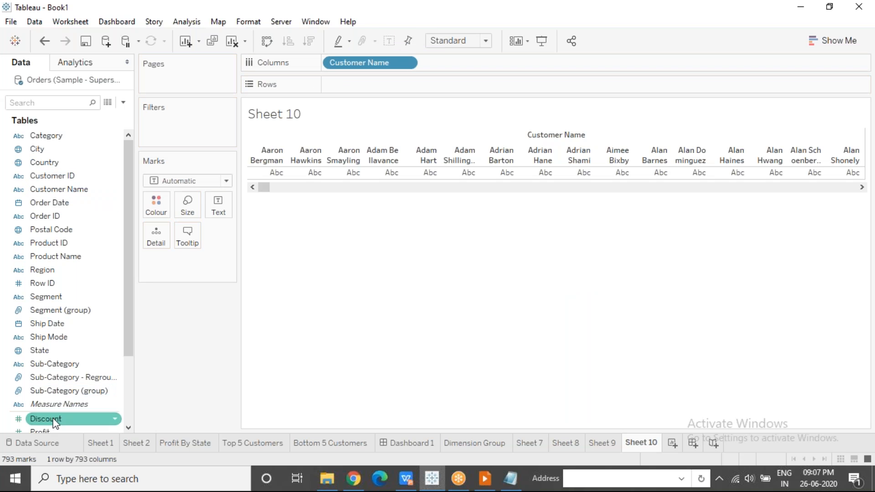
pyautogui.moveTo(47, 431); pyautogui.dragTo(360, 85)
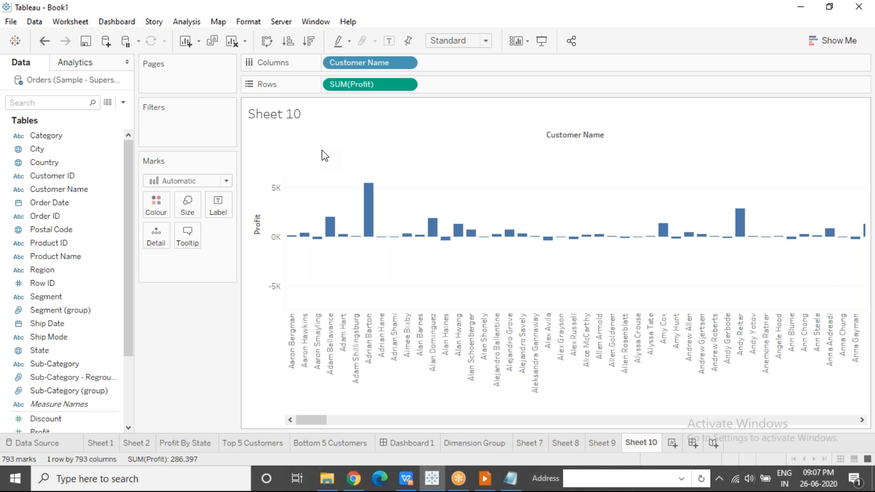
pyautogui.click(309, 42)
# Filter the chart to the top 5 Customer Names by sum of Profit, and remove that filter
pyautogui.moveTo(85, 189); pyautogui.dragTo(187, 123)
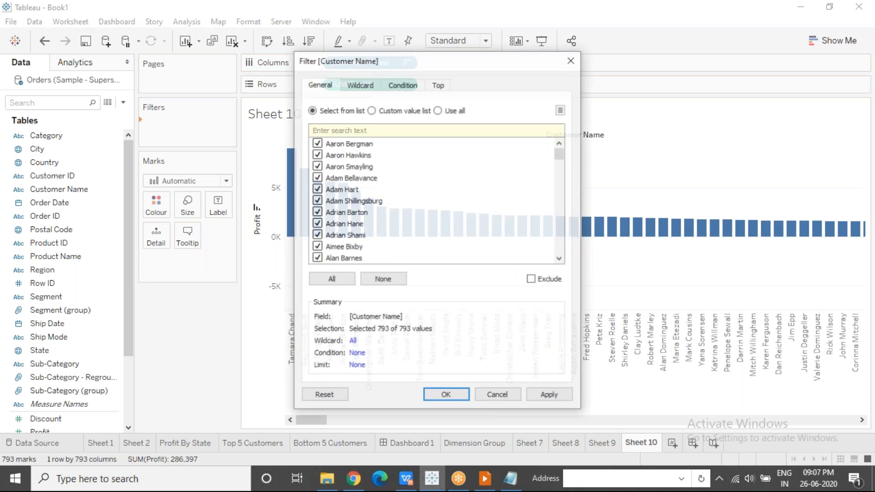
pyautogui.click(438, 86)
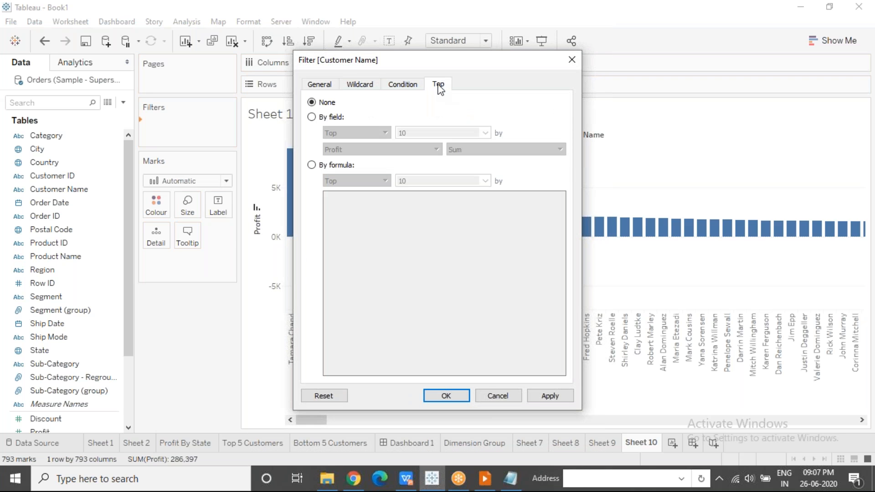
pyautogui.click(312, 117)
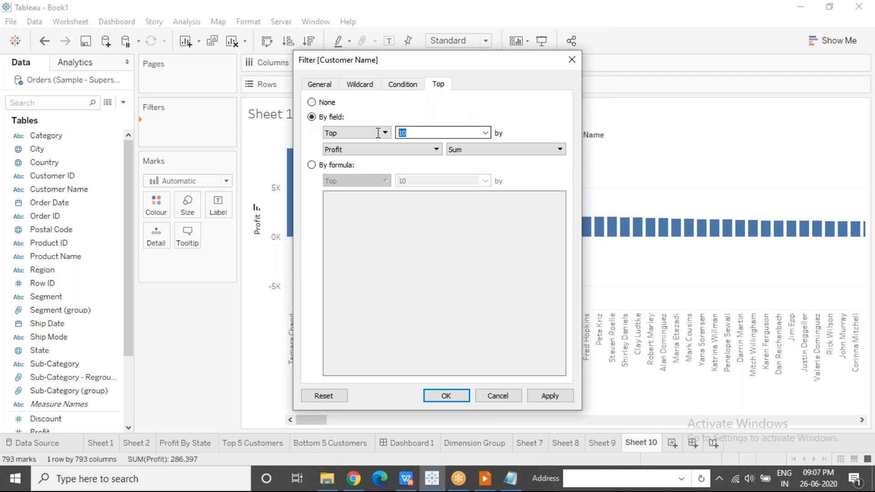
pyautogui.write('5')
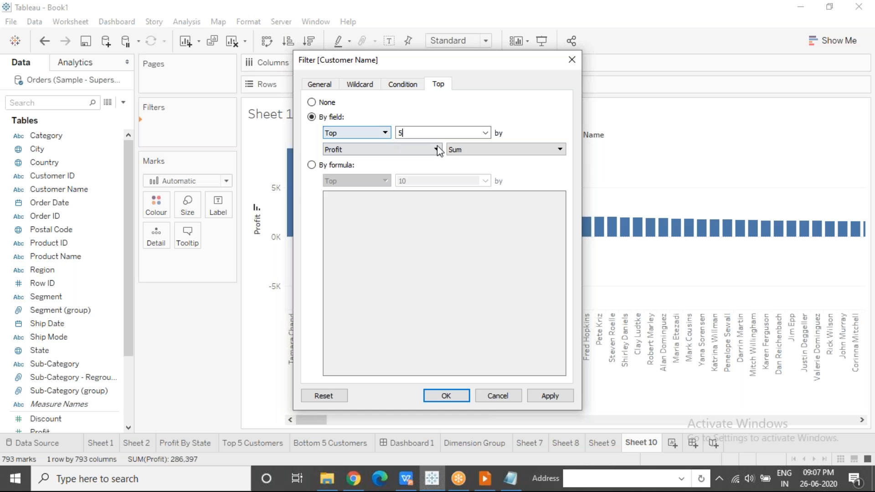
pyautogui.click(461, 396)
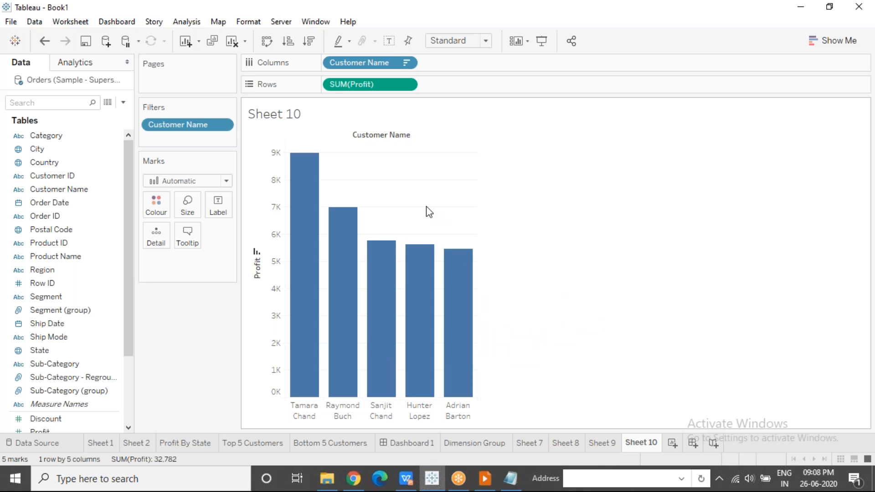
pyautogui.moveTo(192, 126); pyautogui.dragTo(182, 343)
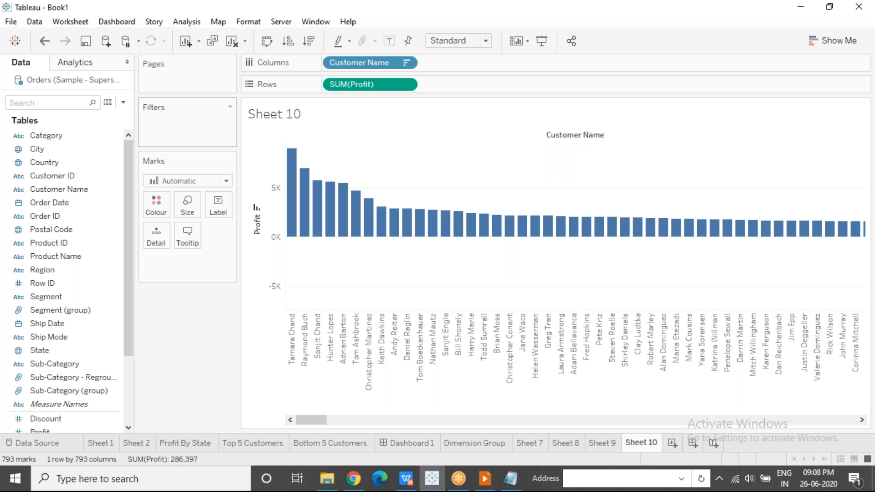
# Open set creation for Customer Name and review the General, Condition and Top ways of defining members
pyautogui.click(68, 189)
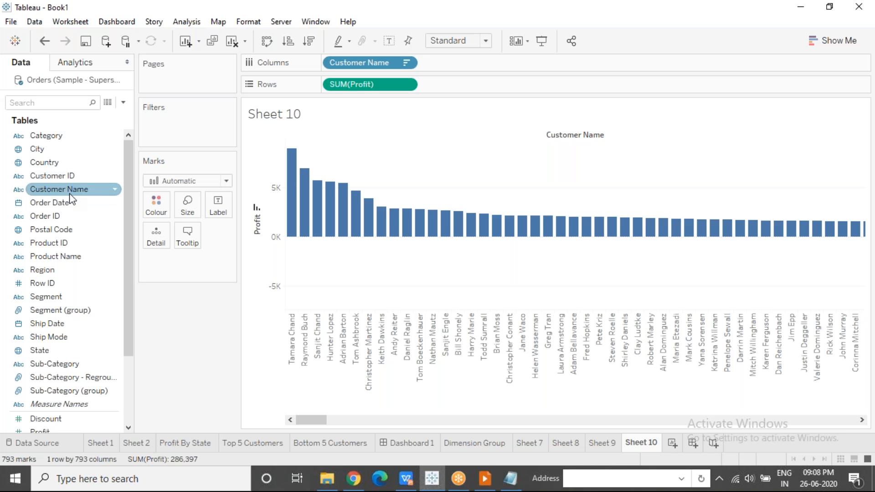
pyautogui.rightClick(98, 193)
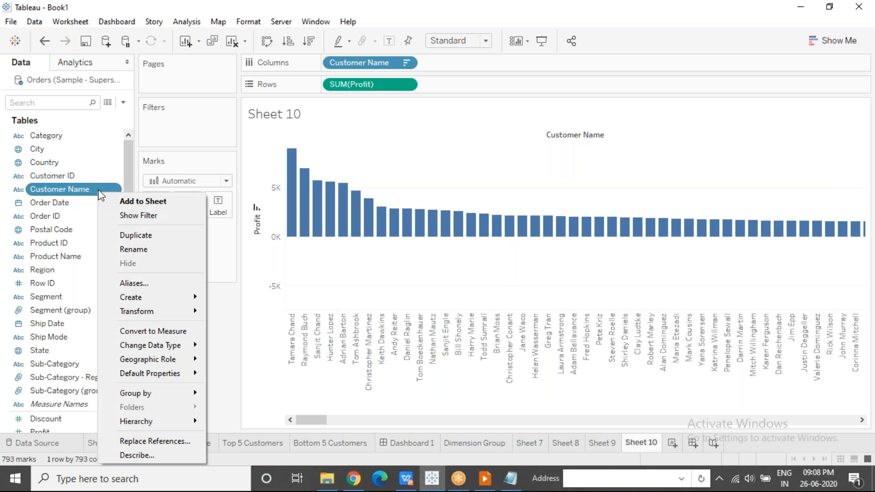
pyautogui.moveTo(183, 298)
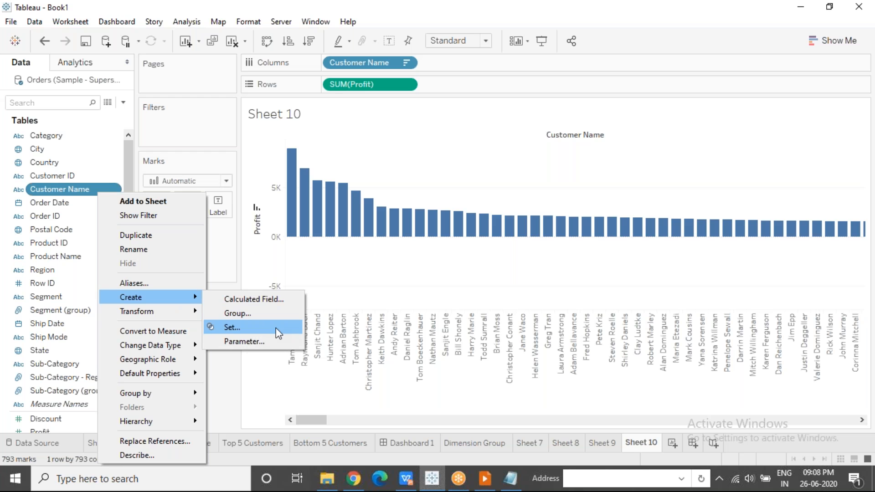
pyautogui.click(248, 328)
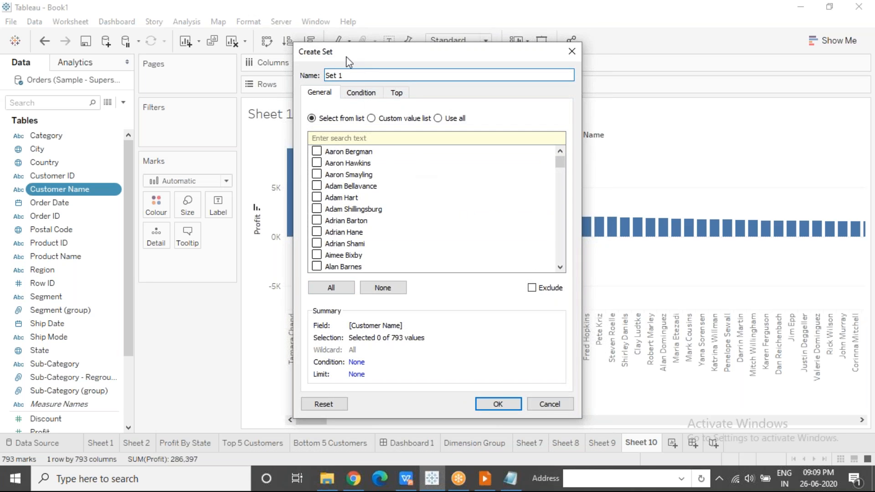
pyautogui.click(368, 95)
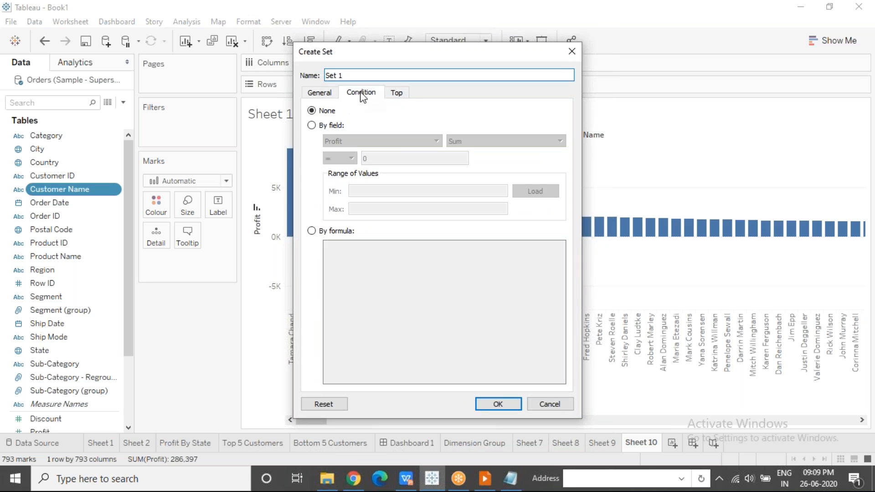
pyautogui.click(330, 94)
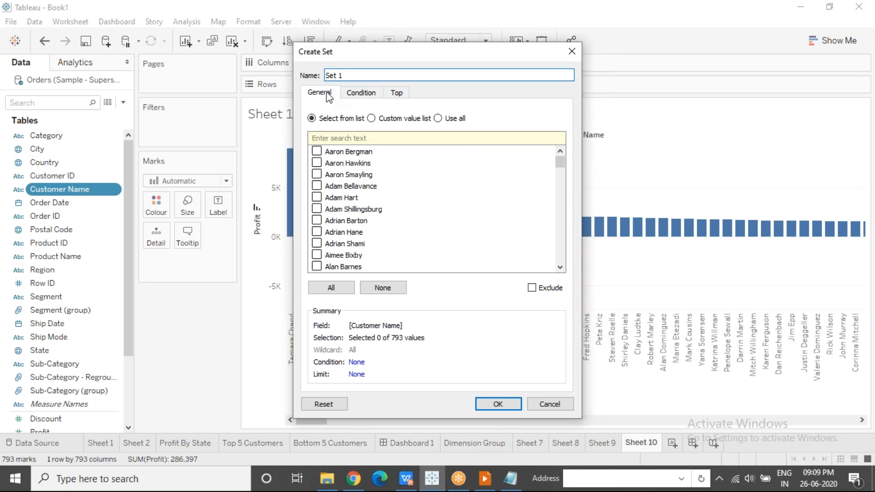
pyautogui.click(367, 95)
pyautogui.click(405, 94)
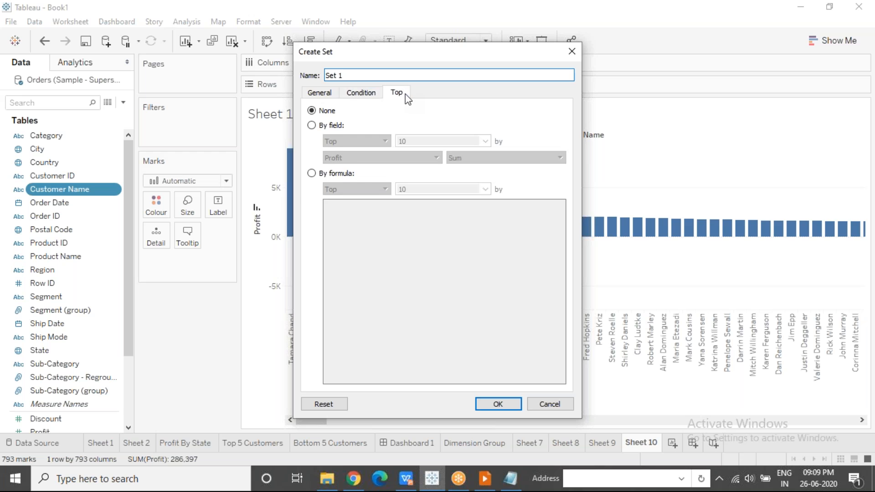
pyautogui.click(319, 93)
pyautogui.click(362, 94)
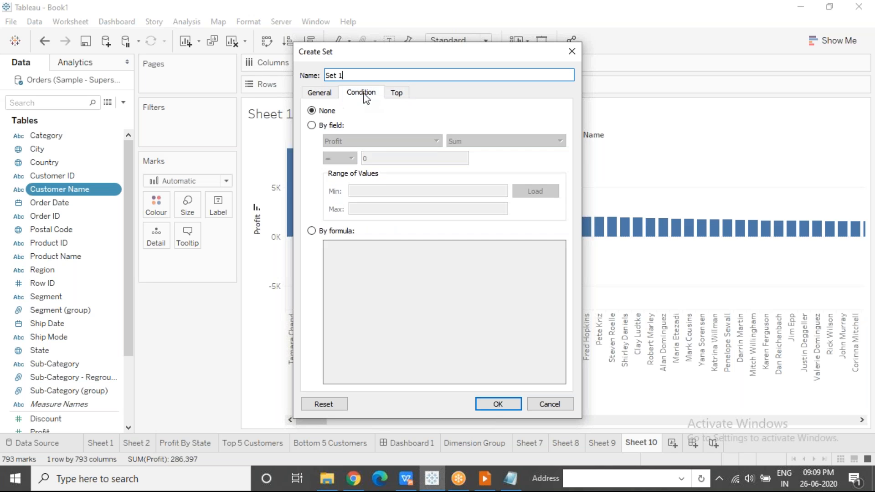
pyautogui.click(396, 93)
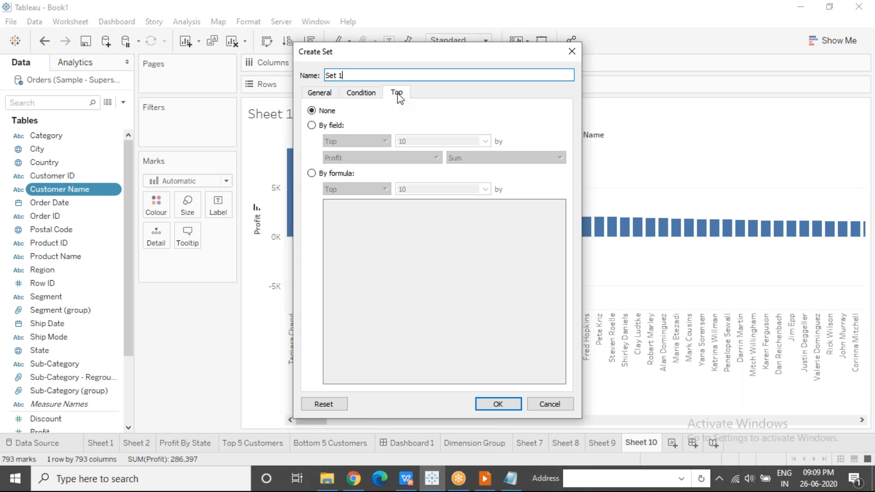
# Create the set as Top 5 Cust, containing the top 5 customers by sum of Profit
pyautogui.click(357, 76)
pyautogui.hotkey('ctrl', 'a')
pyautogui.write('Top 5 Cusm')
pyautogui.press('BackSpace')
pyautogui.write('t')
pyautogui.click(313, 127)
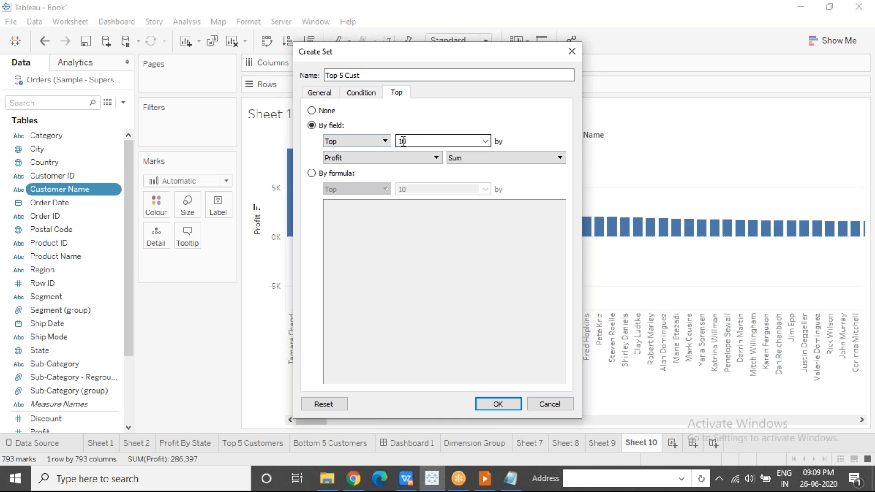
pyautogui.doubleClick(420, 141)
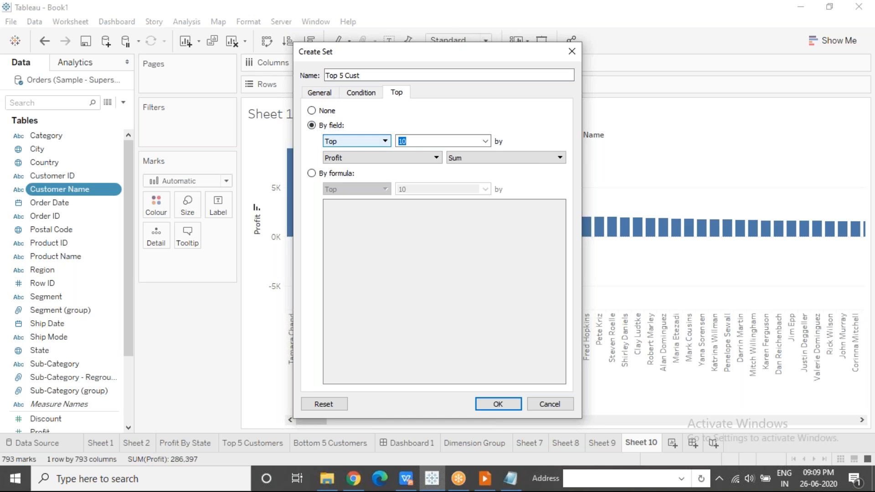
pyautogui.write('5')
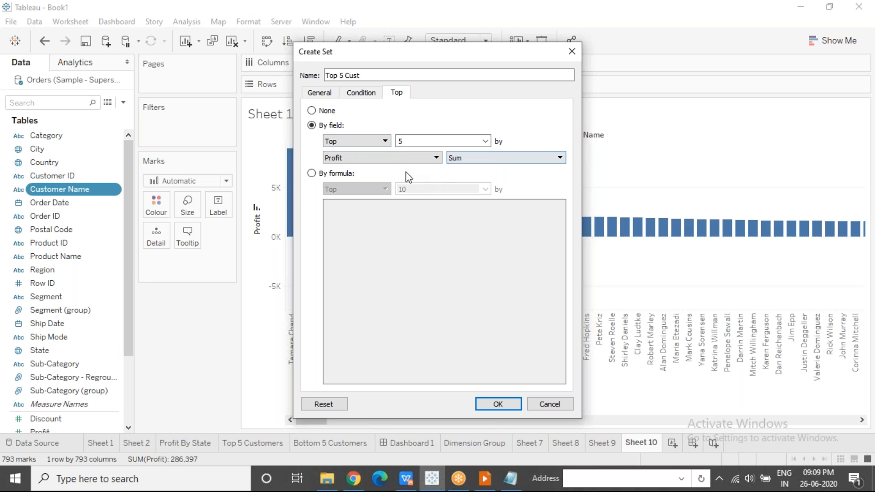
pyautogui.doubleClick(400, 141)
pyautogui.click(499, 404)
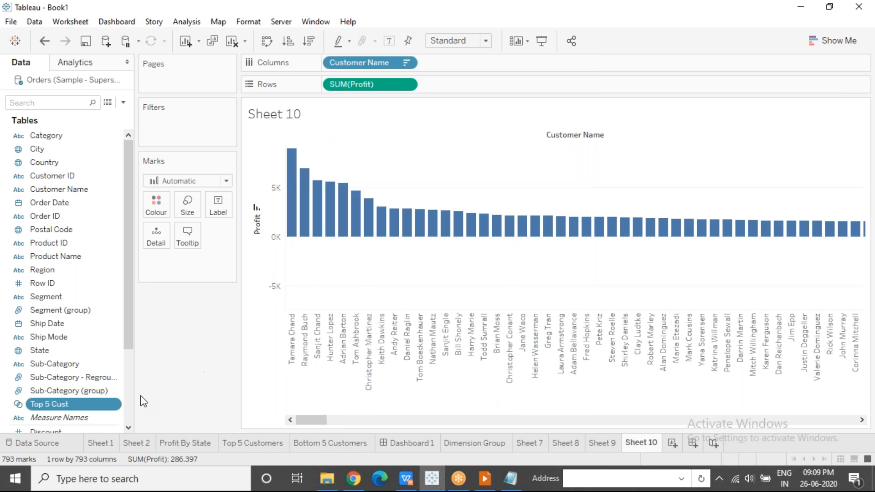
# Filter the profit chart with the Top 5 Cust set, and remove the set from the filters
pyautogui.moveTo(129, 333); pyautogui.dragTo(130, 365)
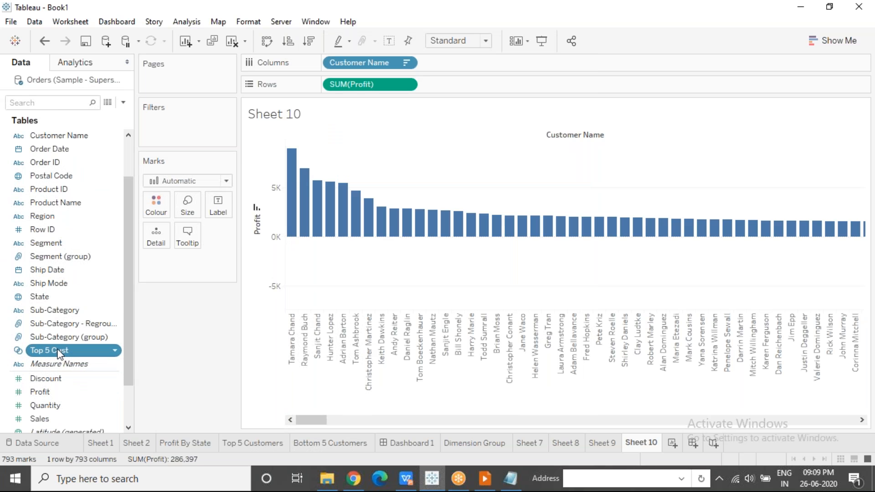
pyautogui.moveTo(59, 354); pyautogui.dragTo(165, 130)
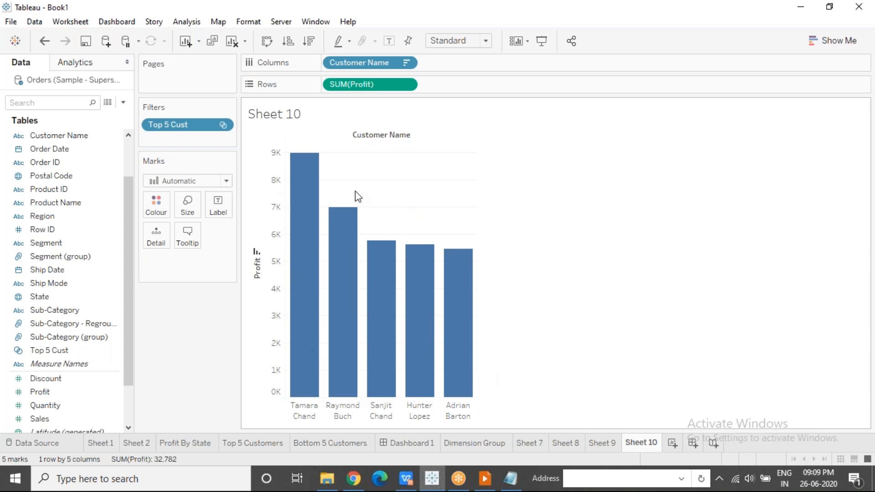
pyautogui.moveTo(424, 288)
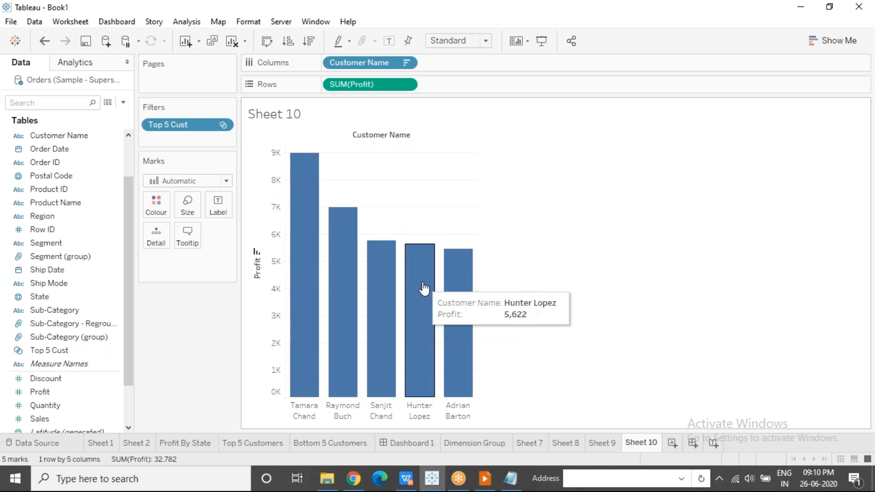
pyautogui.moveTo(169, 121); pyautogui.dragTo(170, 274)
# Try distinguishing Top 5 Cust members in the profit chart by colour, size and shape
pyautogui.moveTo(62, 351); pyautogui.dragTo(156, 207)
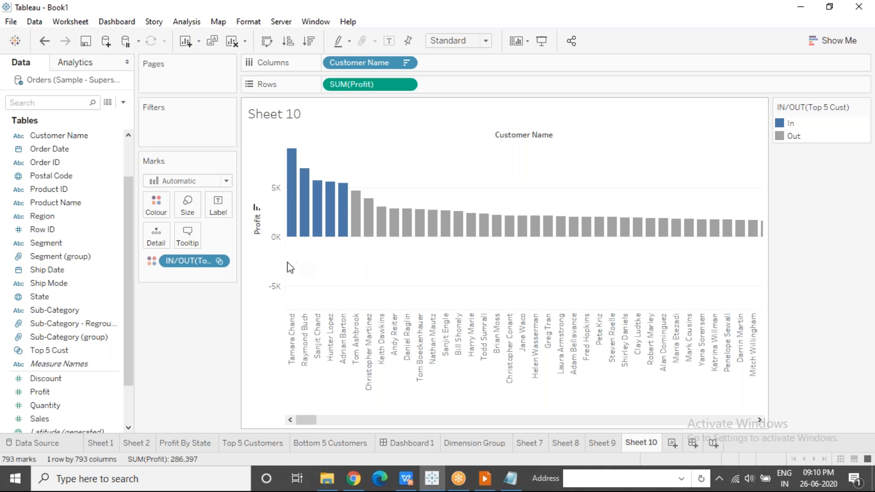
pyautogui.moveTo(185, 260); pyautogui.dragTo(187, 206)
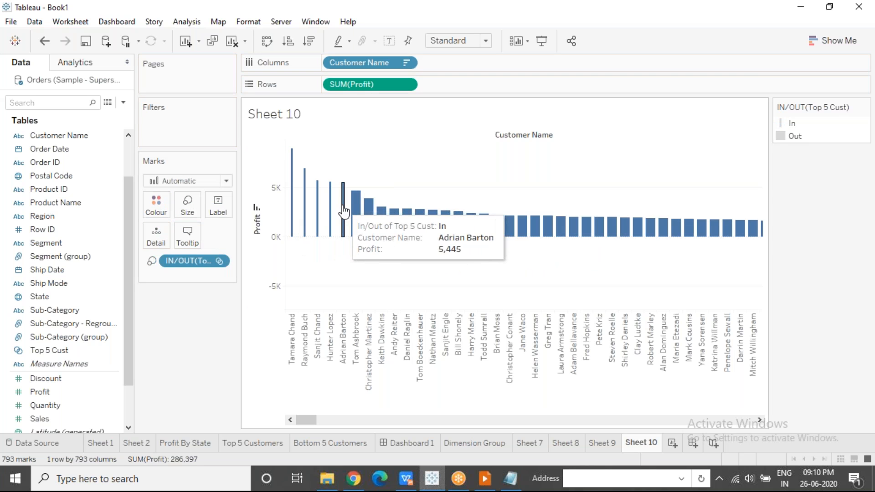
pyautogui.click(194, 180)
pyautogui.click(179, 283)
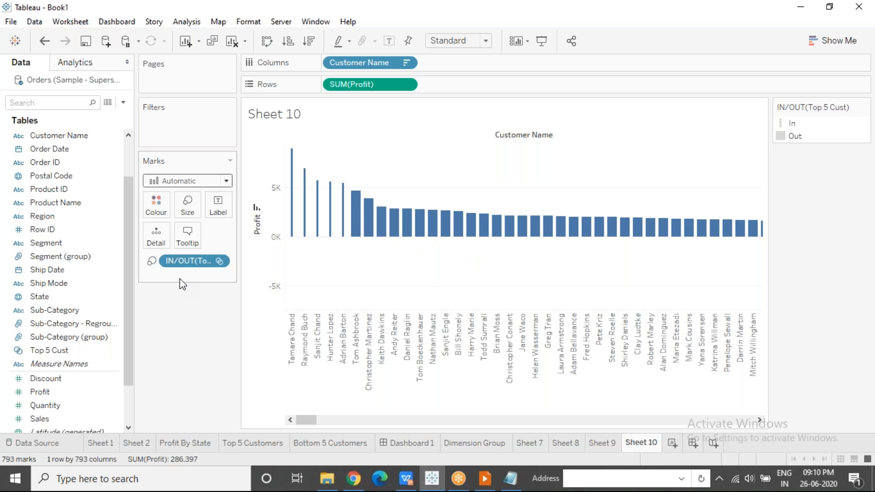
pyautogui.moveTo(183, 261); pyautogui.dragTo(218, 236)
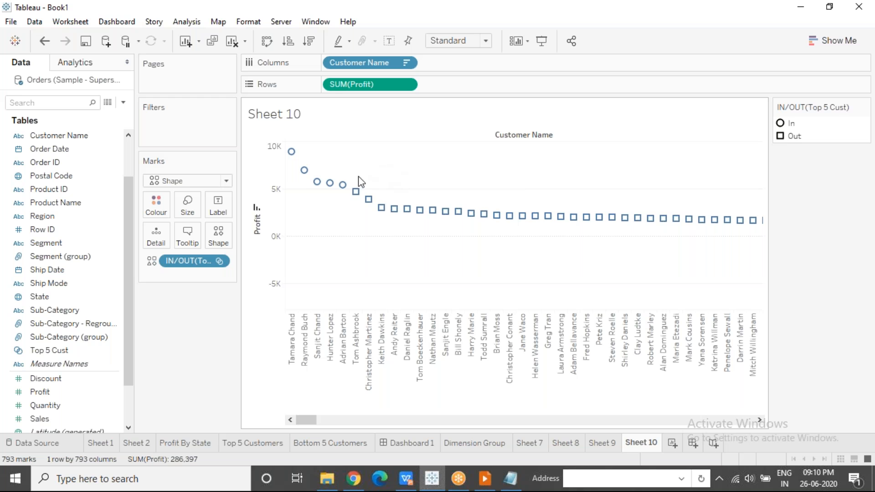
# Colour the marks by the Top 5 Cust set and set the mark type to Bar
pyautogui.moveTo(185, 262); pyautogui.dragTo(156, 206)
pyautogui.click(161, 181)
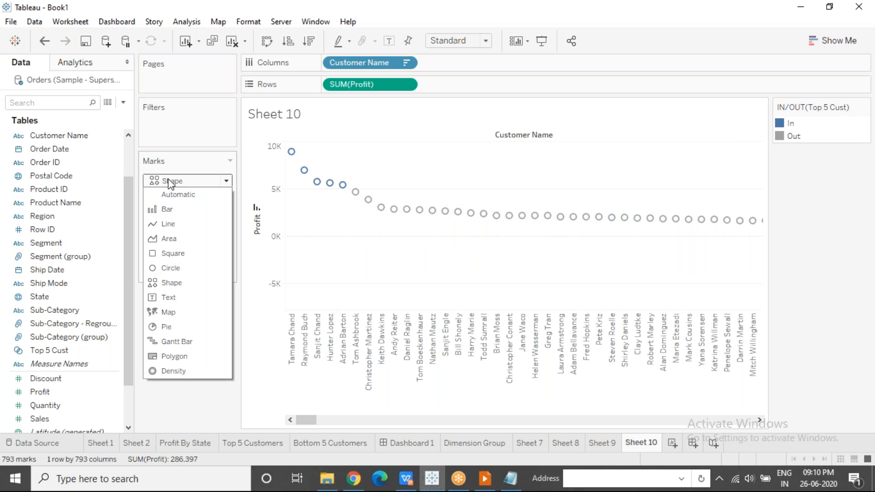
pyautogui.click(172, 212)
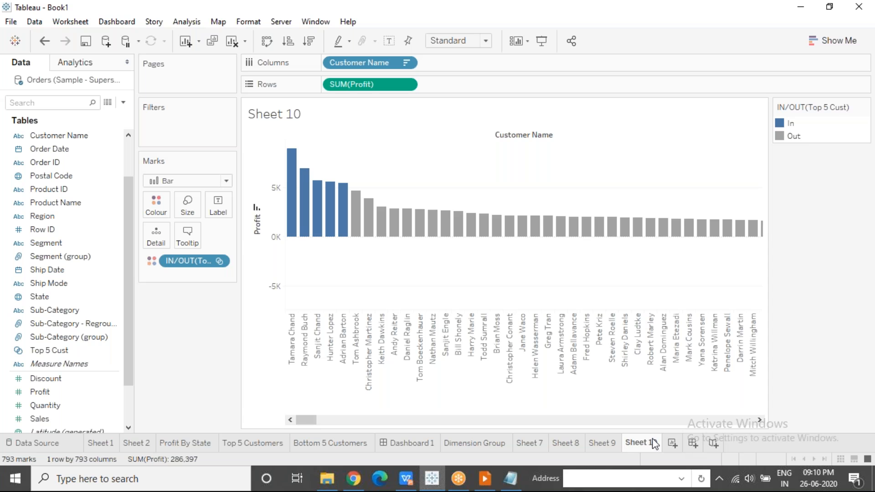
# Add a new worksheet listing Customer Name within the In/Out groups of Top 5 Cust on Rows
pyautogui.click(671, 444)
pyautogui.moveTo(35, 349)
pyautogui.mouseDown()
pyautogui.moveTo(271, 105)
pyautogui.moveTo(325, 82)
pyautogui.mouseUp()
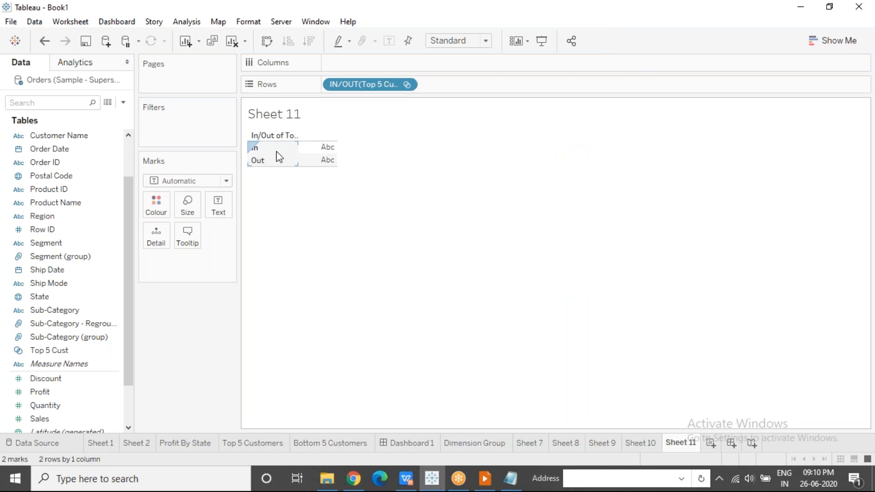
pyautogui.moveTo(67, 136); pyautogui.dragTo(456, 83)
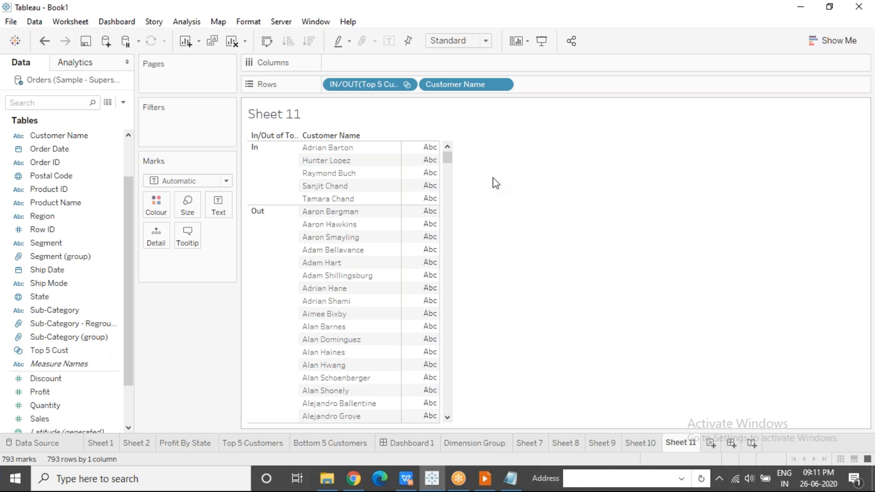
# Return to Sheet 10 and remove the Top 5 Cust set from the marks' colour
pyautogui.click(634, 444)
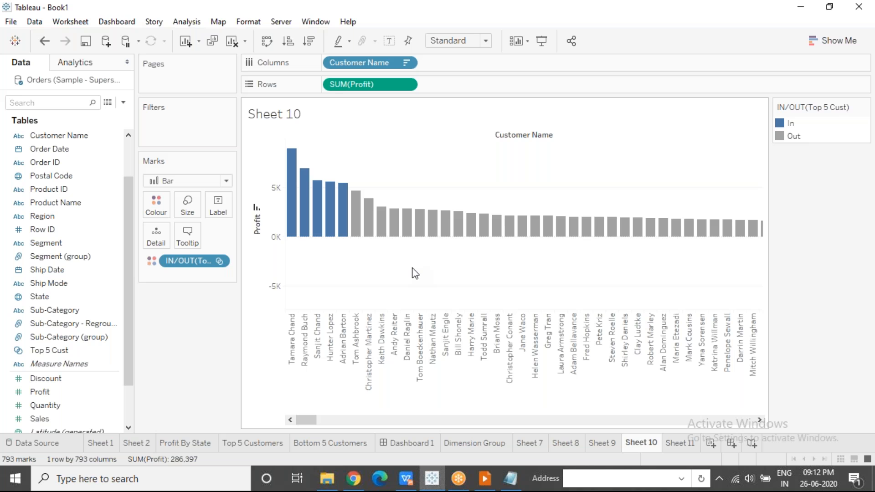
pyautogui.moveTo(186, 261); pyautogui.dragTo(198, 368)
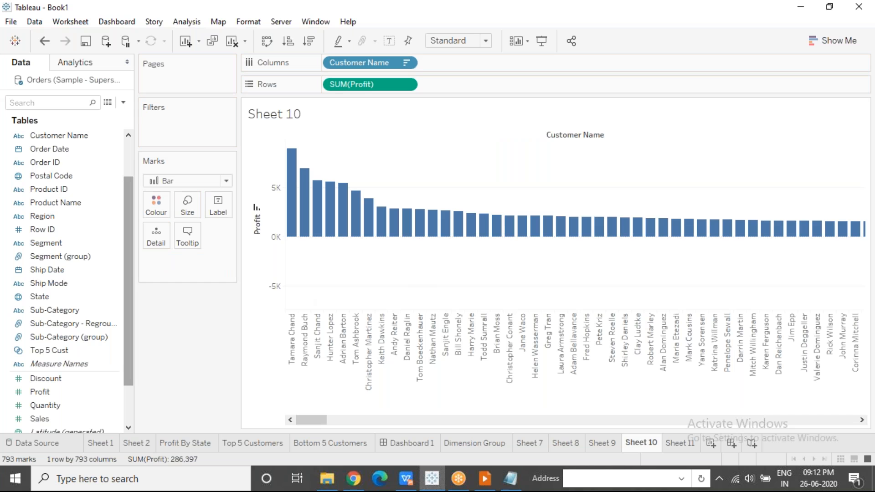
# Start a new set from Customer Name and name it Bottom 5 Cust
pyautogui.click(110, 137)
pyautogui.rightClick(110, 138)
pyautogui.moveTo(179, 240)
pyautogui.click(272, 271)
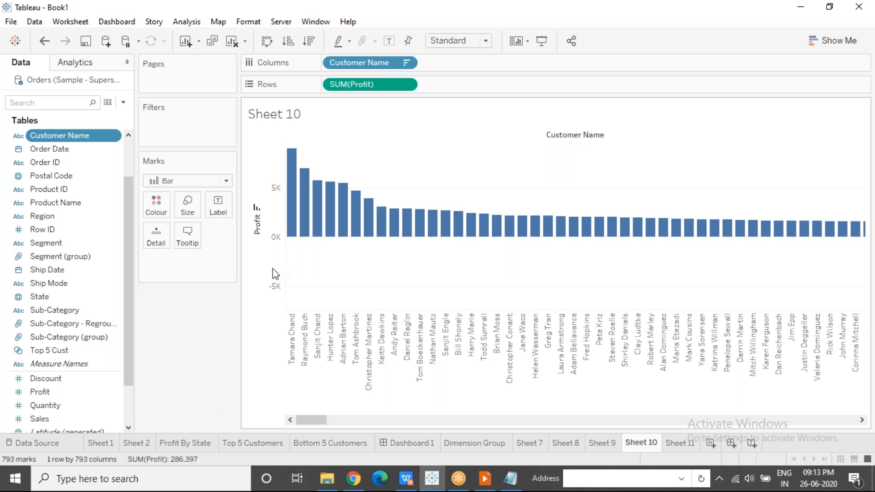
pyautogui.press('BackSpace')
pyautogui.press('BackSpace')
pyautogui.press('BackSpace')
pyautogui.press('BackSpace')
pyautogui.press('BackSpace')
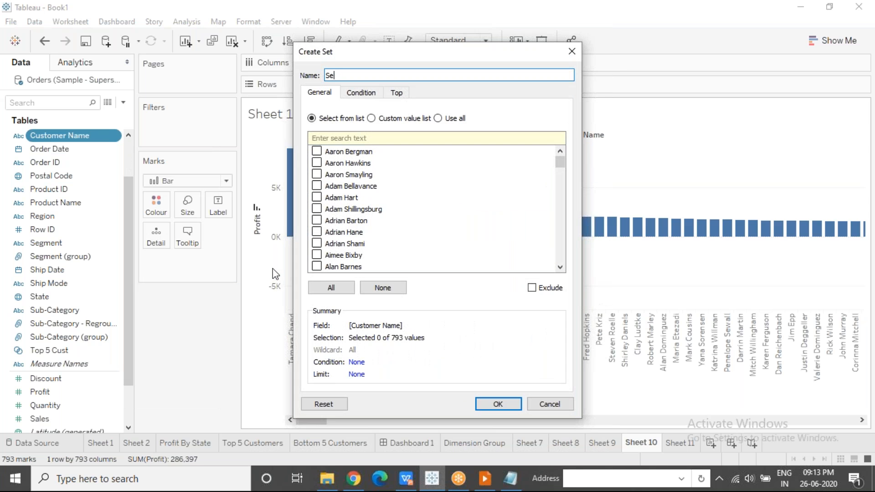
pyautogui.write('B')
pyautogui.write('ttom')
pyautogui.press('BackSpace')
pyautogui.press('BackSpace')
pyautogui.press('BackSpace')
pyautogui.press('BackSpace')
pyautogui.press('BackSpace')
pyautogui.write('ottom 5 Cust')
# Define the Bottom 5 Cust set as the bottom 5 customers by sum of Profit and create it
pyautogui.click(398, 93)
pyautogui.click(312, 125)
pyautogui.click(348, 141)
pyautogui.click(343, 157)
pyautogui.doubleClick(408, 142)
pyautogui.write('5')
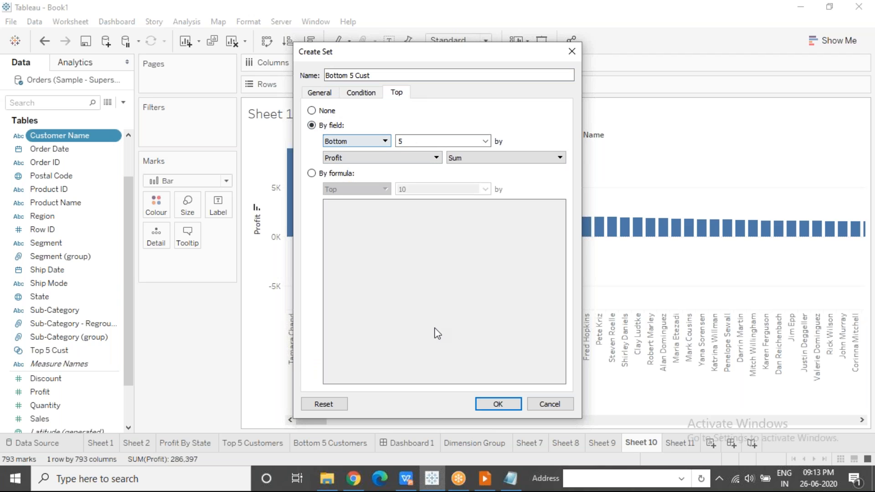
pyautogui.click(498, 405)
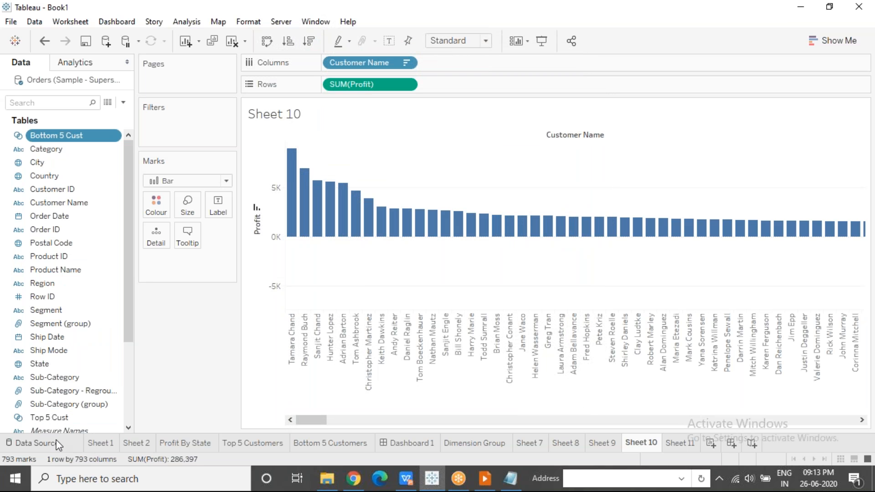
# Locate the Top 5 Cust and Bottom 5 Cust sets, and switch to the Sets and Combined Sets slide
pyautogui.click(74, 418)
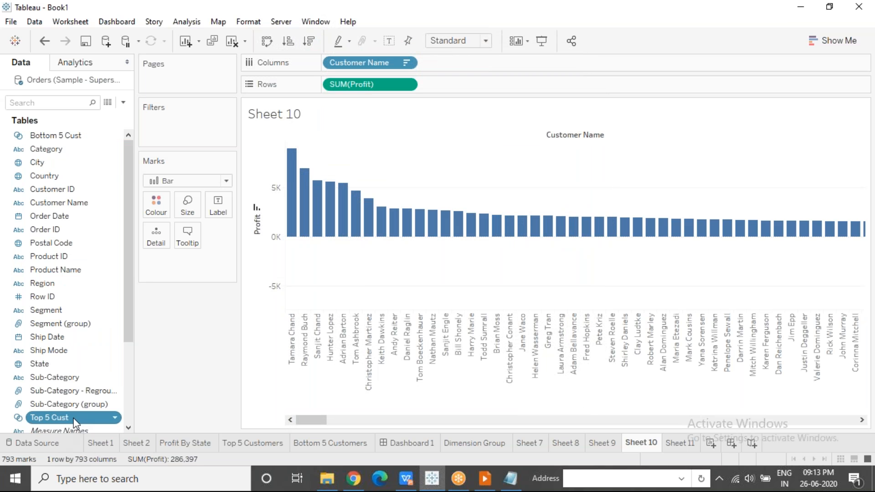
pyautogui.click(89, 132)
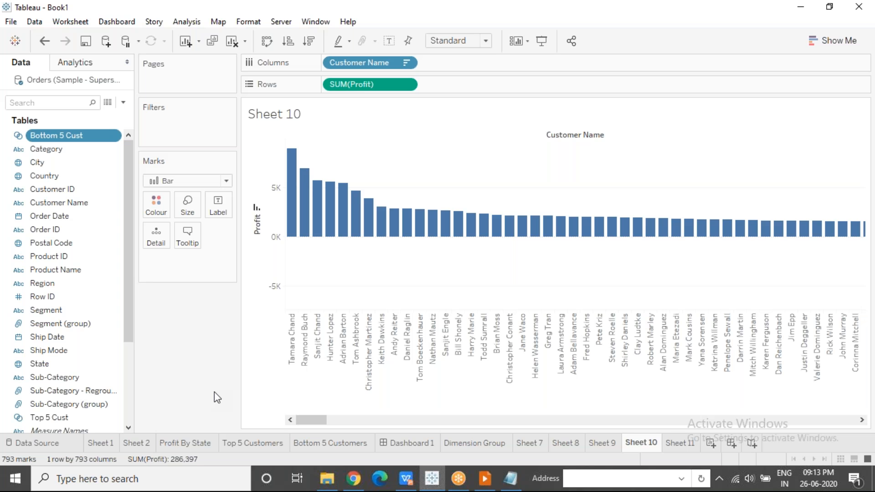
pyautogui.click(515, 486)
pyautogui.click(483, 484)
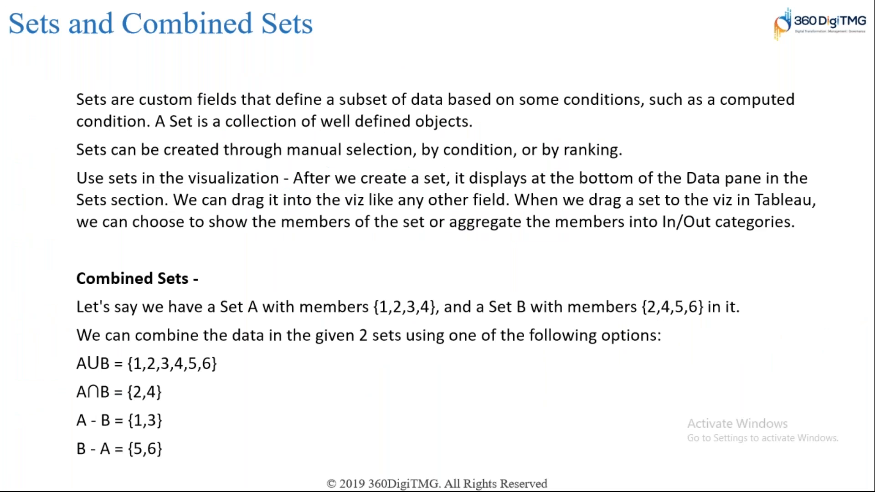
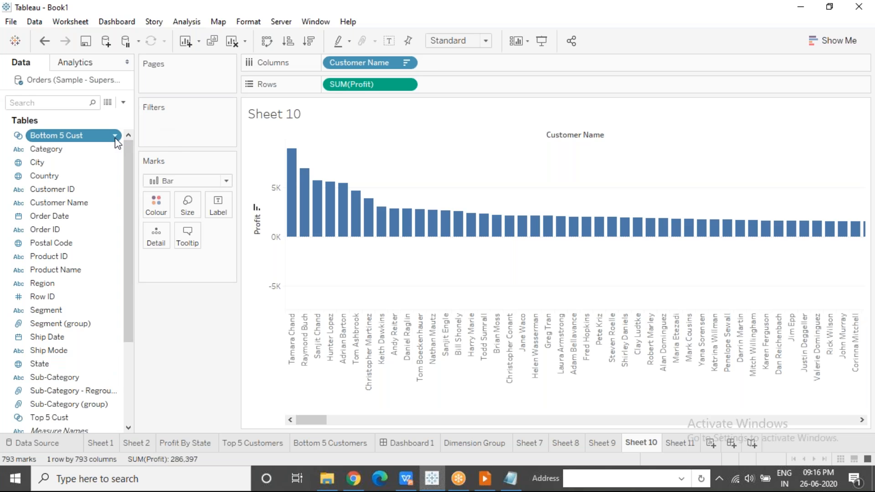
# Create a combined set from Bottom 5 Cust and Top 5 Cust that includes all members in both sets
pyautogui.click(115, 137)
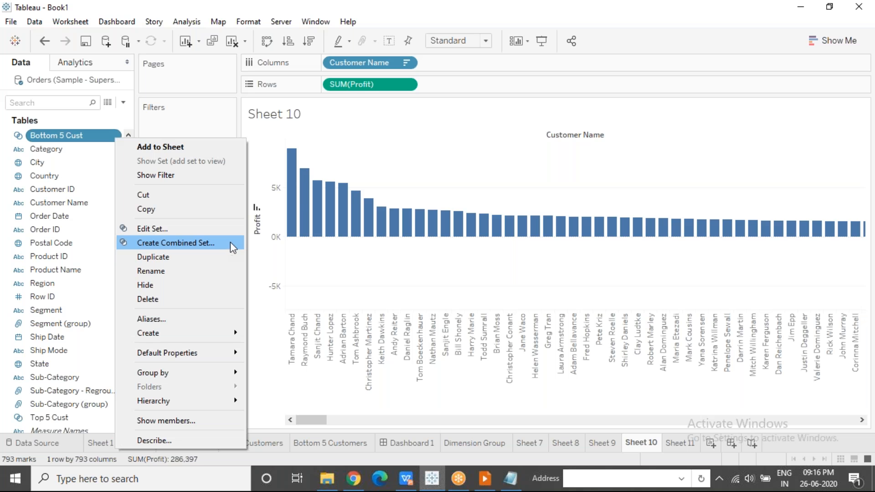
pyautogui.click(609, 21)
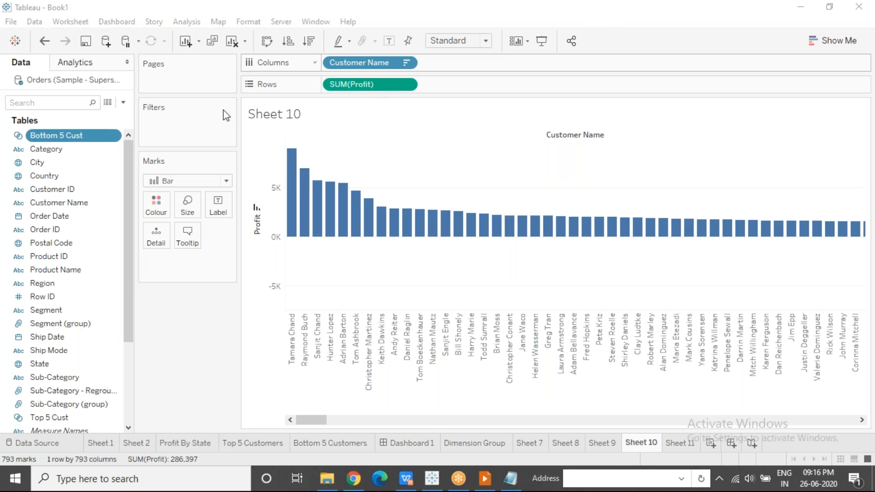
pyautogui.click(113, 137)
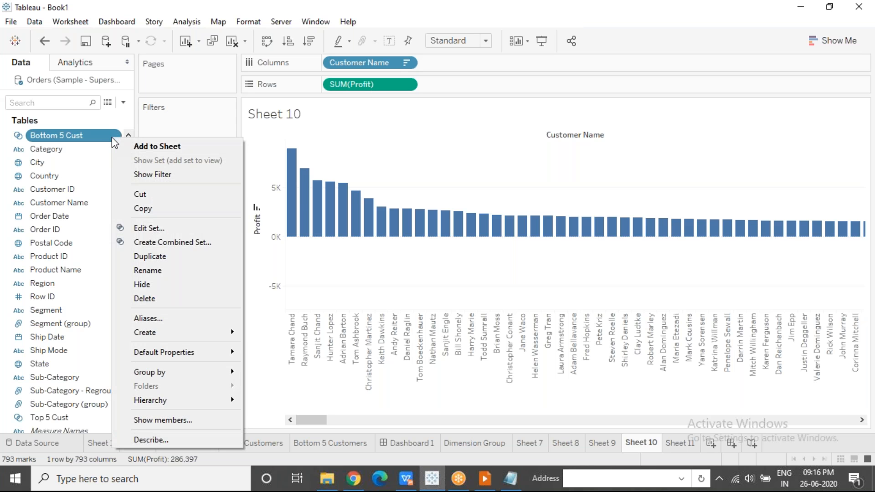
pyautogui.click(211, 248)
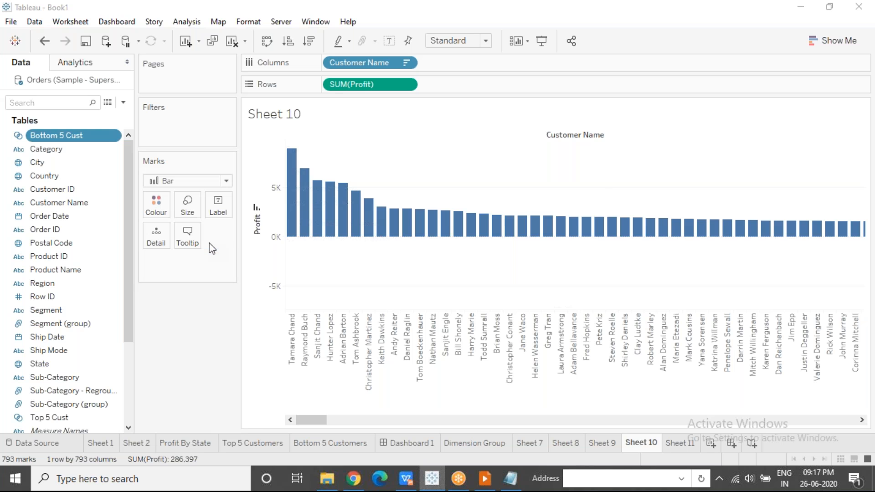
pyautogui.click(325, 172)
pyautogui.tripleClick(324, 172)
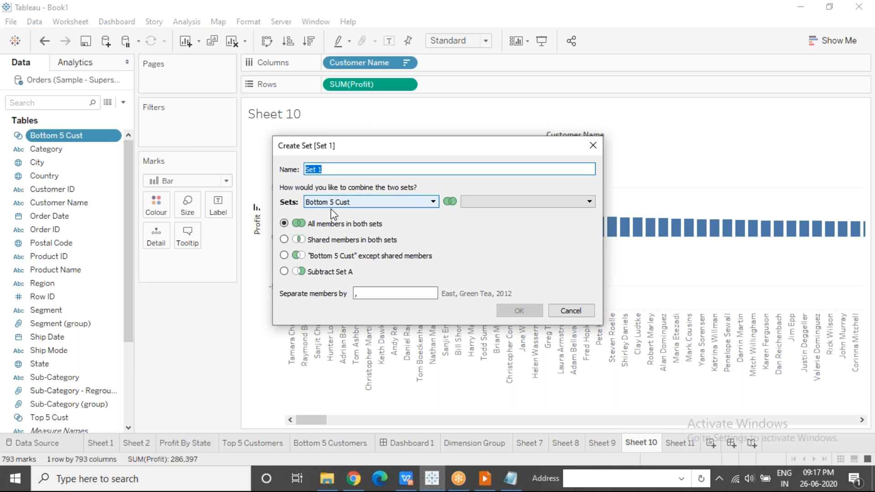
pyautogui.click(484, 206)
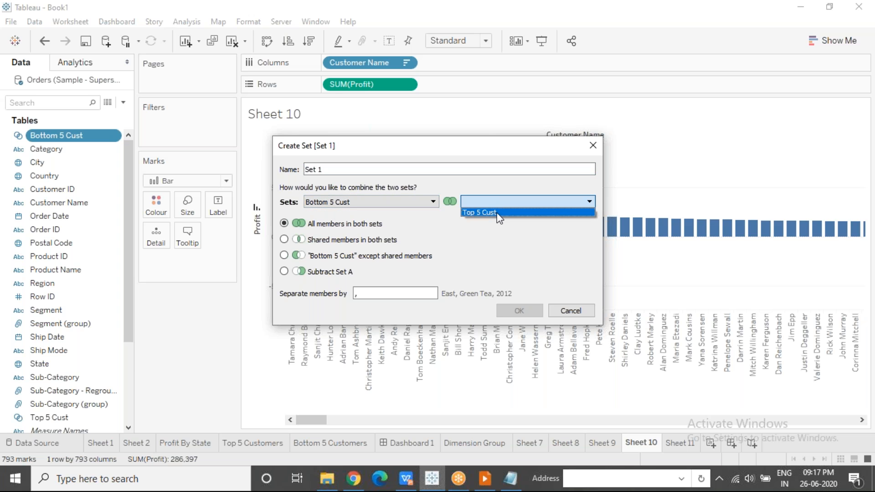
pyautogui.click(497, 213)
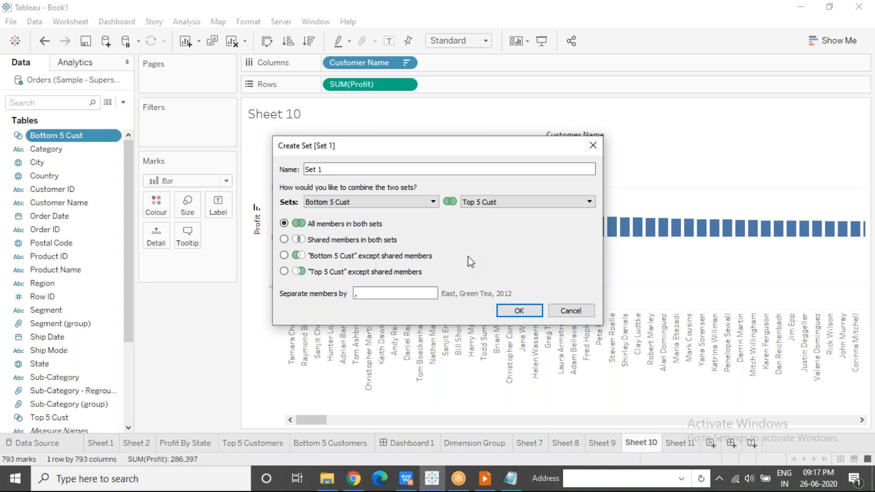
pyautogui.click(513, 310)
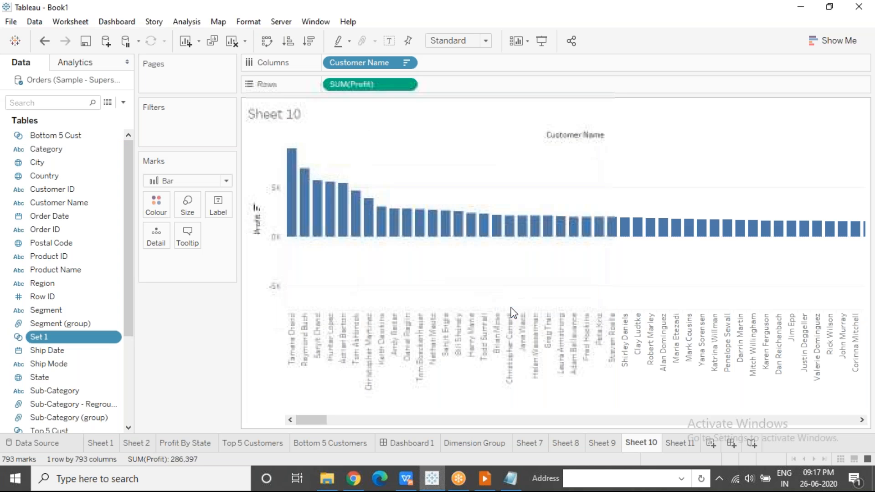
# Filter the profit chart by the combined set Set 1 and rename the set Top & Bottom 5
pyautogui.moveTo(77, 341)
pyautogui.mouseDown()
pyautogui.moveTo(191, 142)
pyautogui.moveTo(187, 126)
pyautogui.mouseUp()
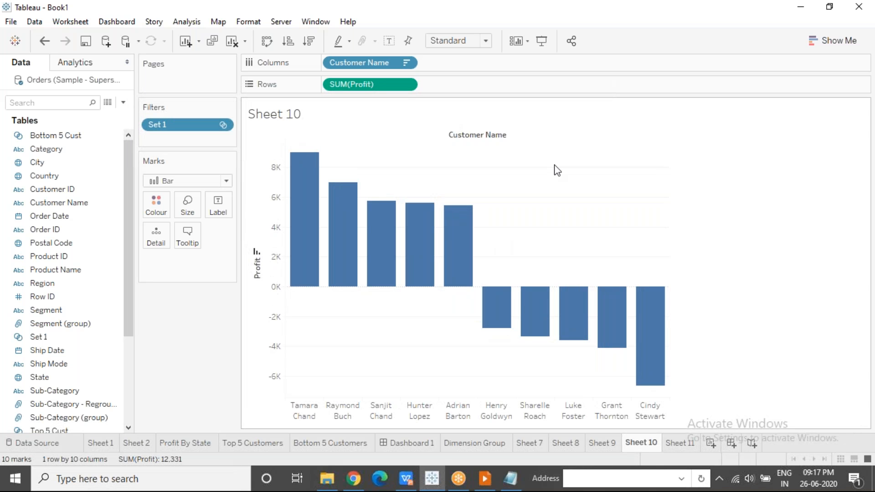
pyautogui.click(114, 338)
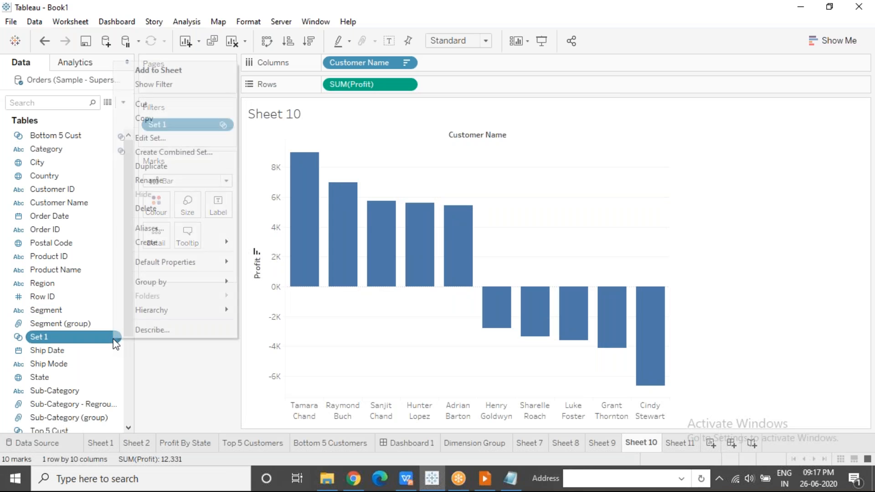
pyautogui.click(149, 181)
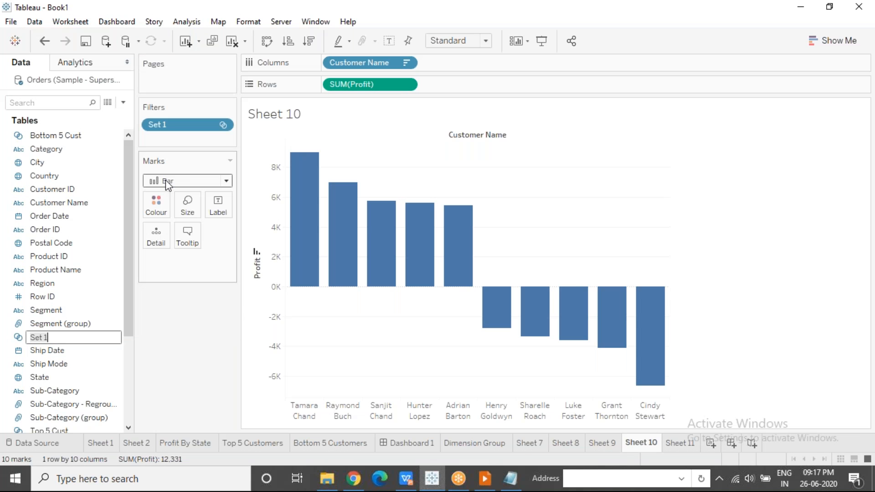
pyautogui.write('Top & Bottom 5')
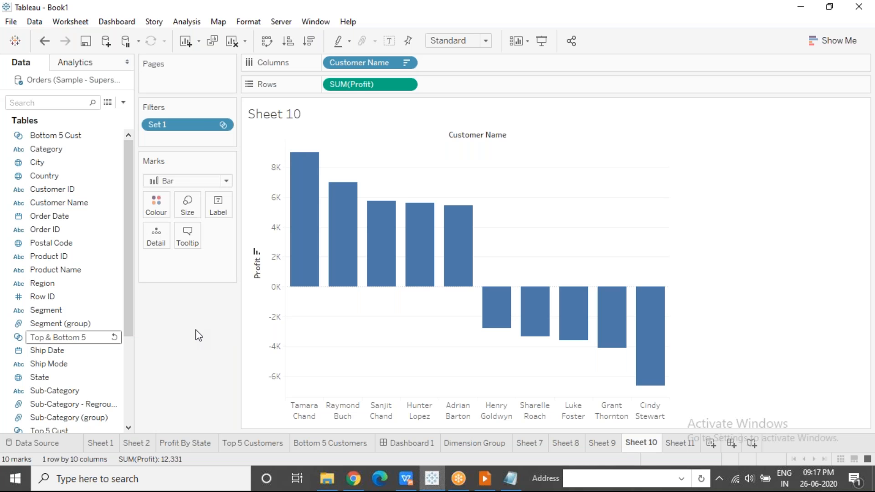
pyautogui.press('Return')
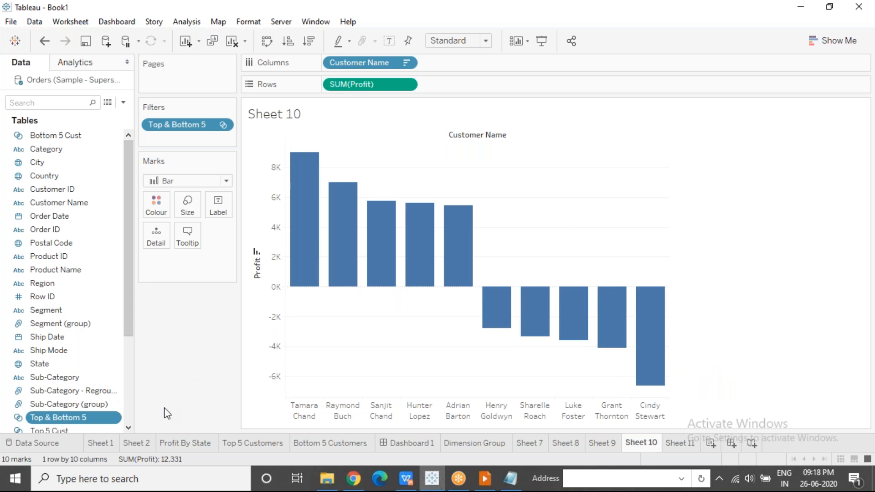
# Colour the bars by the Top 5 Cust set, with green for In and red for Out
pyautogui.click(129, 428)
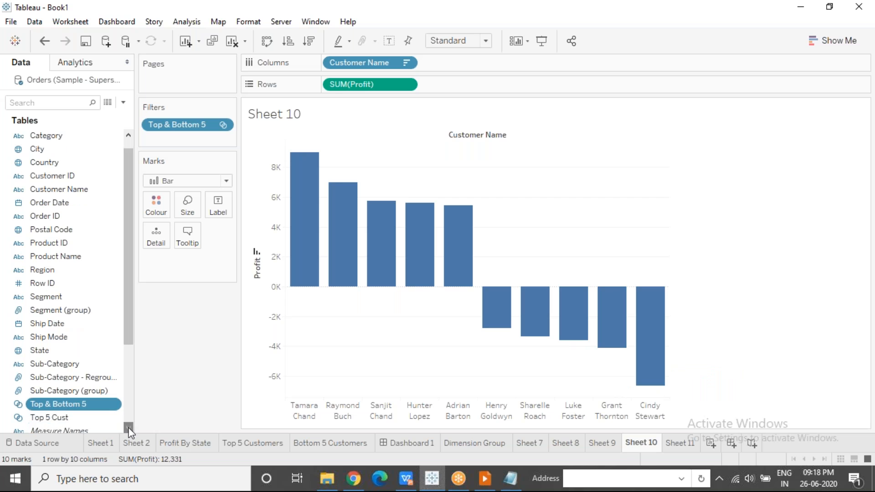
pyautogui.moveTo(50, 417); pyautogui.dragTo(153, 206)
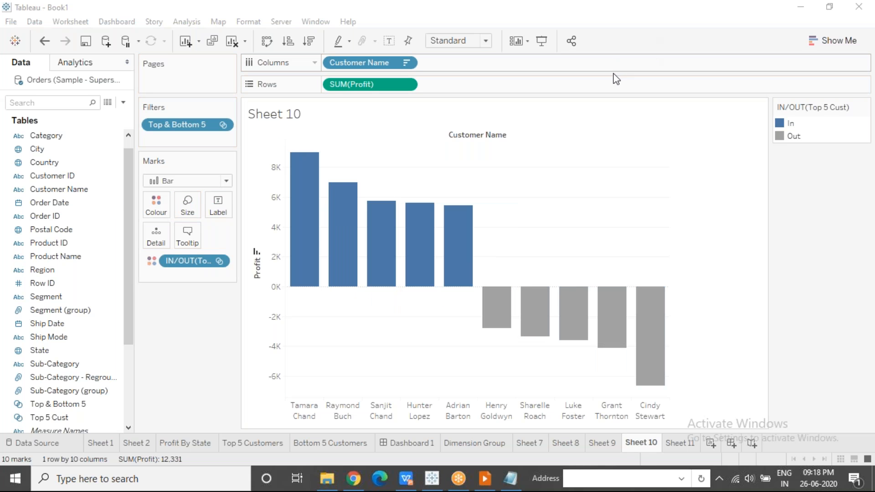
pyautogui.doubleClick(791, 125)
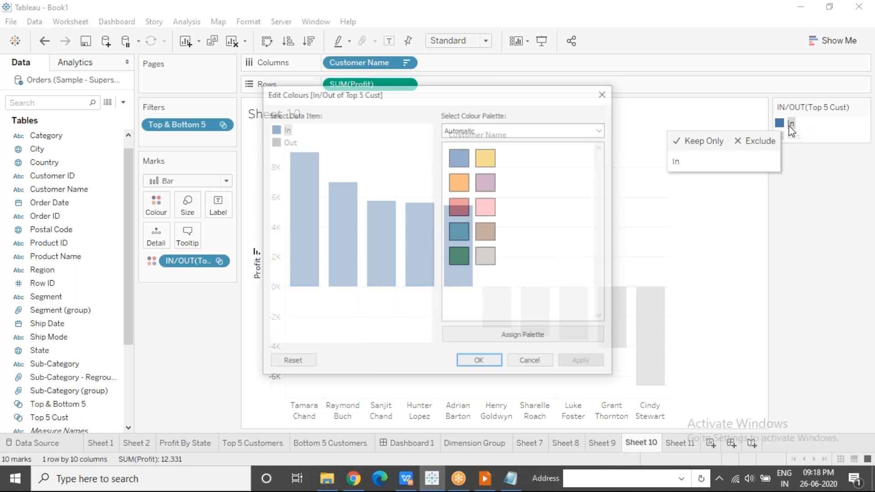
pyautogui.click(460, 253)
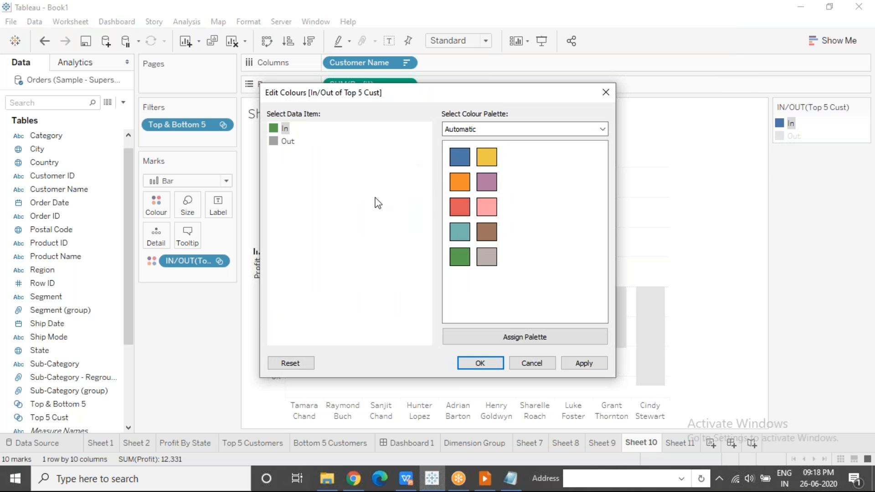
pyautogui.click(452, 204)
pyautogui.click(479, 364)
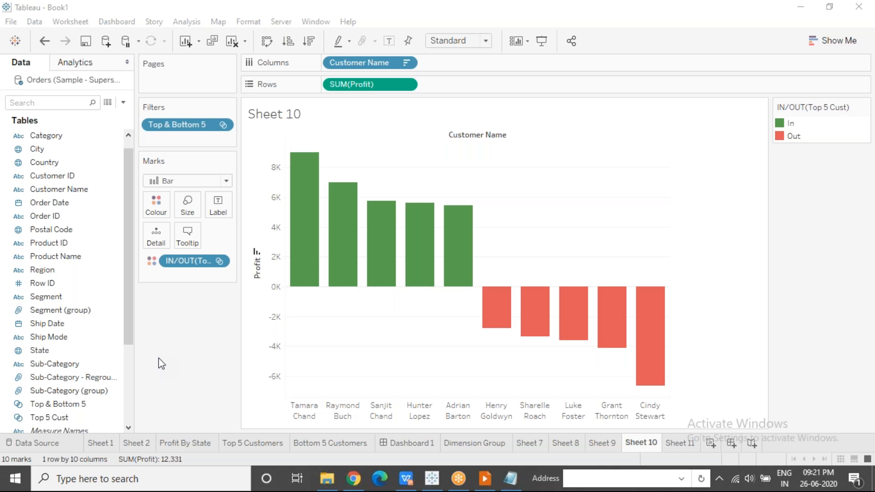
# Review the definition of the Top 5 Cust set and close it without changes
pyautogui.click(112, 417)
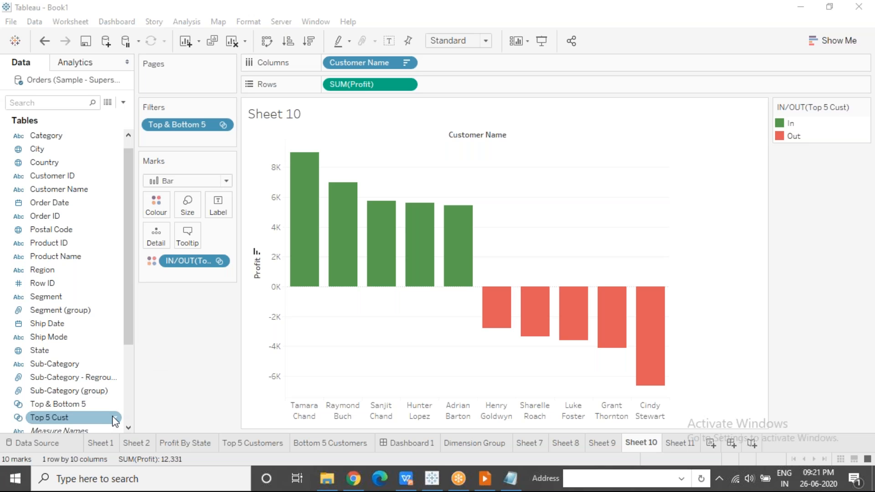
pyautogui.click(115, 418)
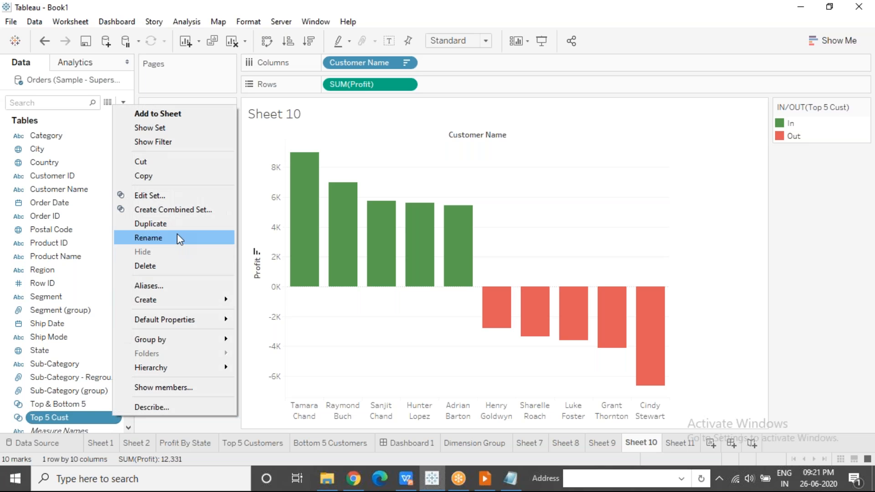
pyautogui.click(177, 196)
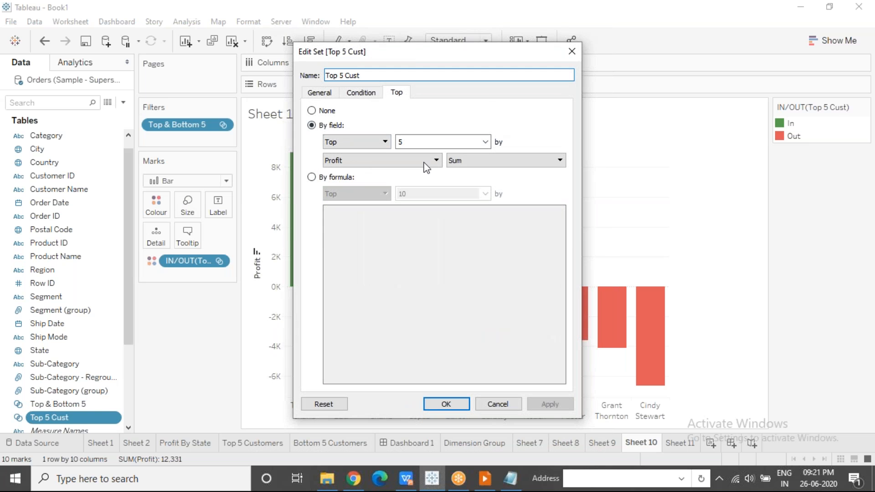
pyautogui.click(572, 51)
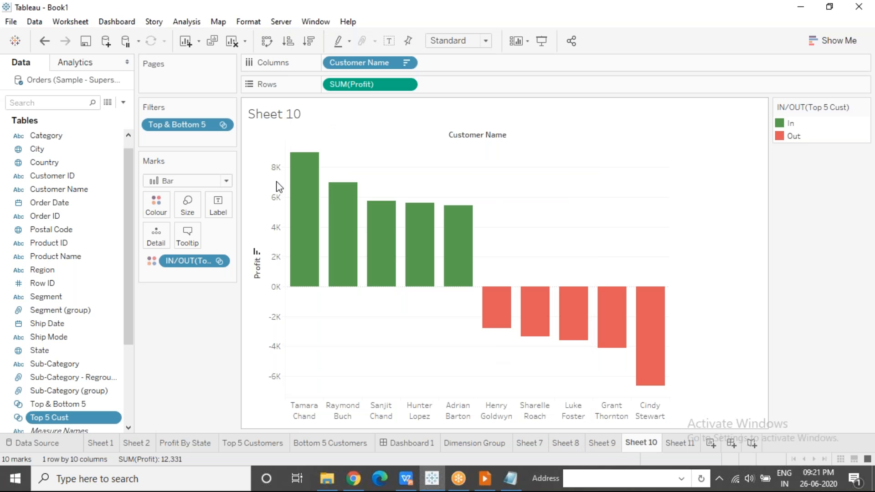
# Clear Sheet 10 and list Customer Name in rows, split by In/Out membership of the Top 5 Cust set
pyautogui.click(232, 40)
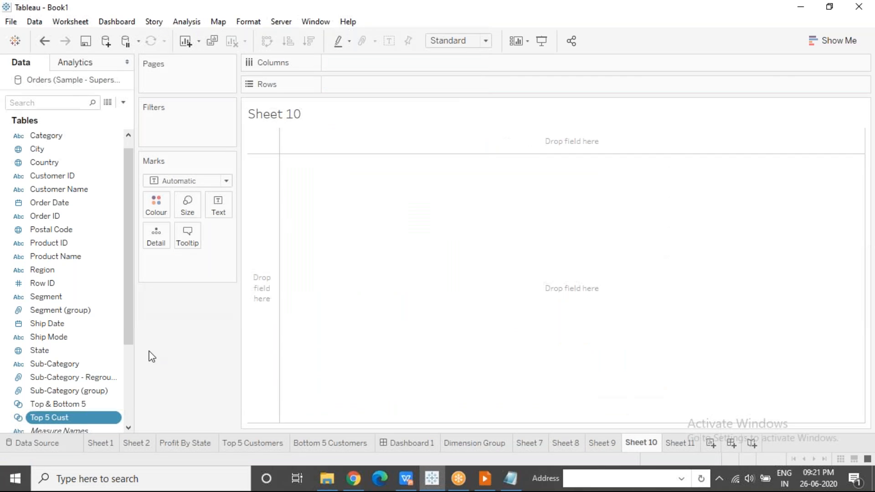
pyautogui.moveTo(64, 419)
pyautogui.mouseDown()
pyautogui.moveTo(101, 354)
pyautogui.moveTo(357, 92)
pyautogui.moveTo(328, 85)
pyautogui.mouseUp()
pyautogui.click(278, 150)
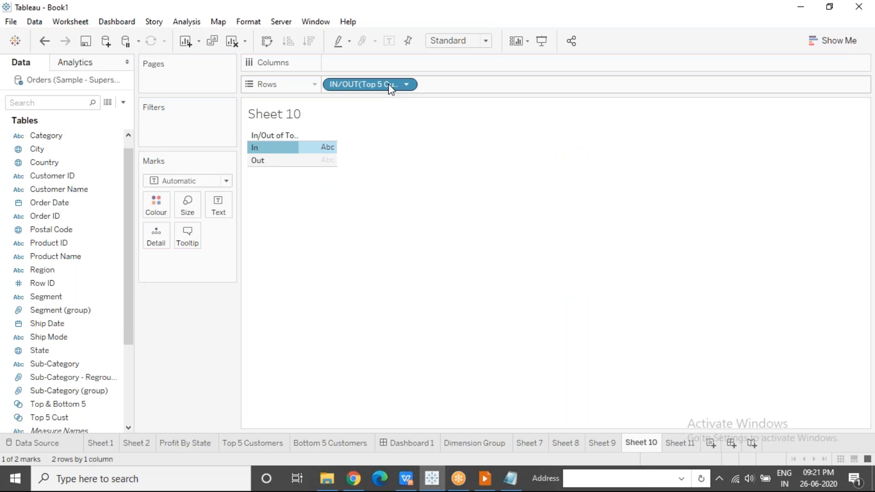
pyautogui.moveTo(70, 188)
pyautogui.mouseDown()
pyautogui.moveTo(373, 50)
pyautogui.moveTo(378, 64)
pyautogui.moveTo(479, 97)
pyautogui.moveTo(473, 82)
pyautogui.moveTo(422, 85)
pyautogui.mouseUp()
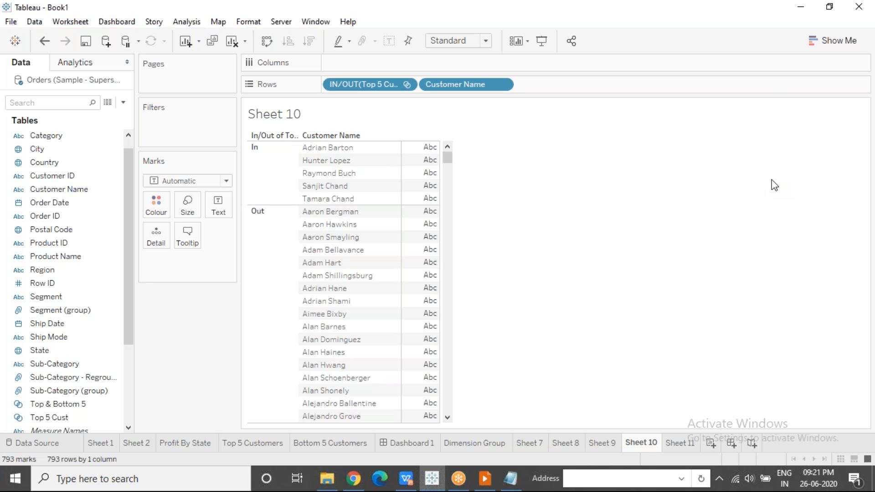
pyautogui.click(788, 189)
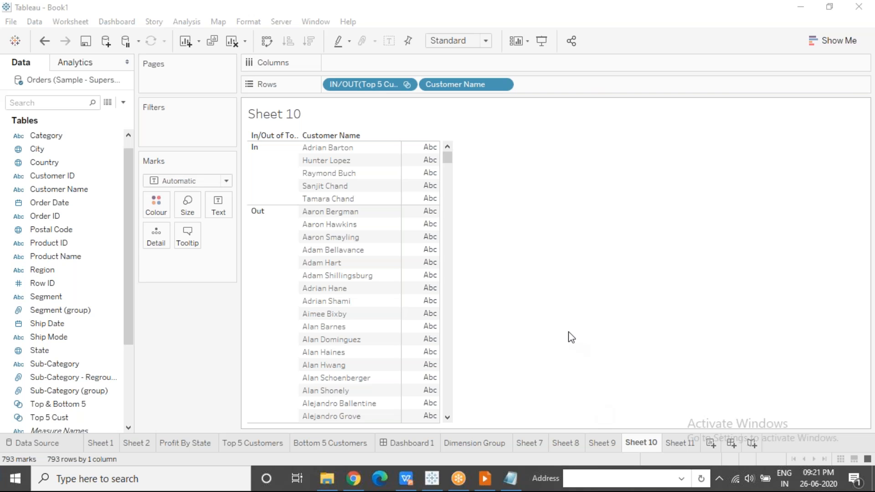
# Undo the customer membership list and the clearing of Sheet 10
pyautogui.hotkey('ctrl', 'z')
pyautogui.hotkey('ctrl', 'z')
pyautogui.hotkey('ctrl', 'z')
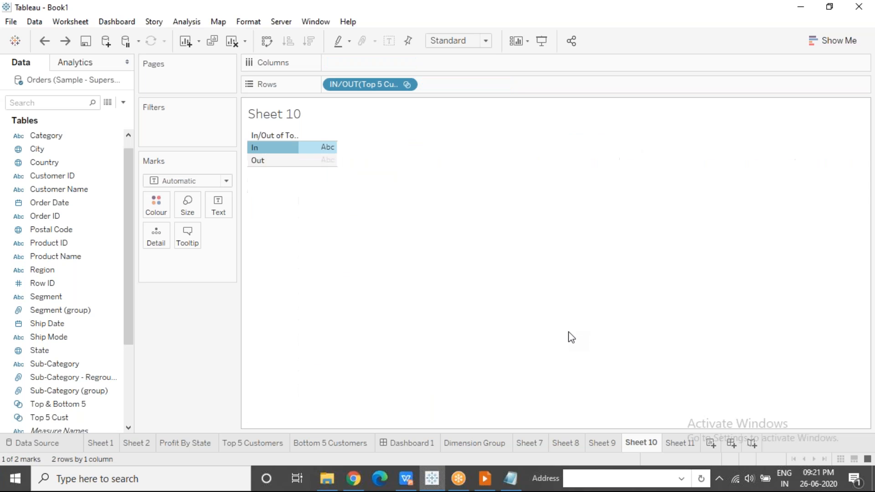
pyautogui.hotkey('ctrl', 'z')
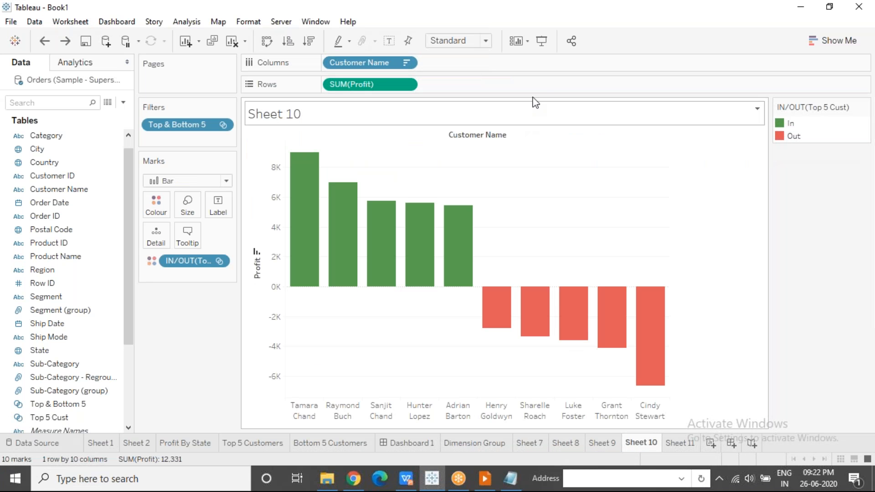
pyautogui.click(654, 58)
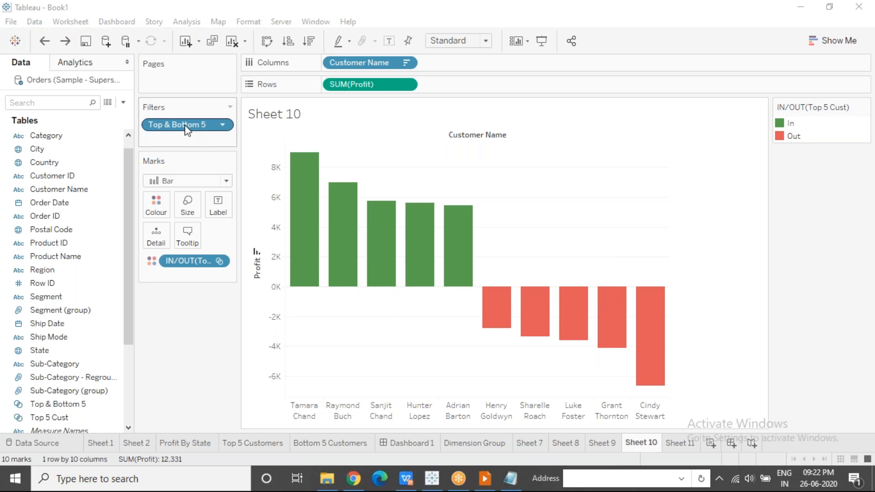
# Remove the Top 5 Cust colouring and the Top & Bottom 5 filter, and colour the bars by Top & Bottom 5 membership
pyautogui.moveTo(187, 262); pyautogui.dragTo(181, 331)
pyautogui.moveTo(173, 129); pyautogui.dragTo(171, 279)
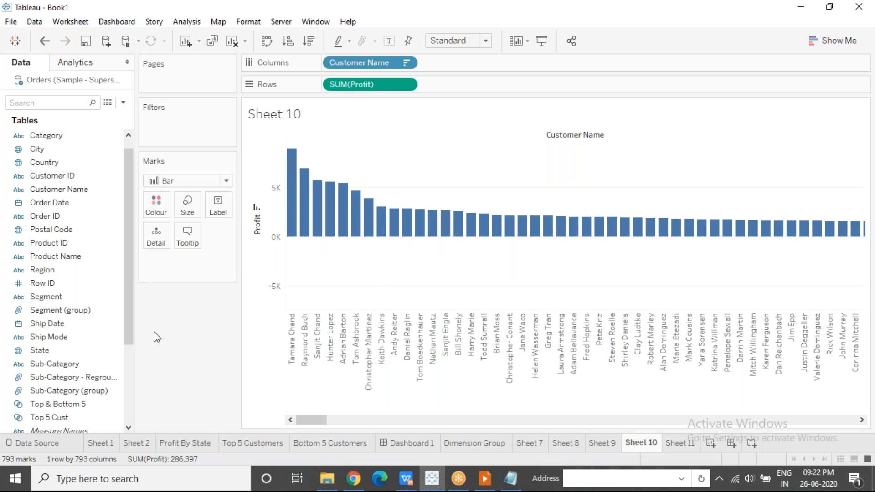
pyautogui.moveTo(64, 405); pyautogui.dragTo(147, 216)
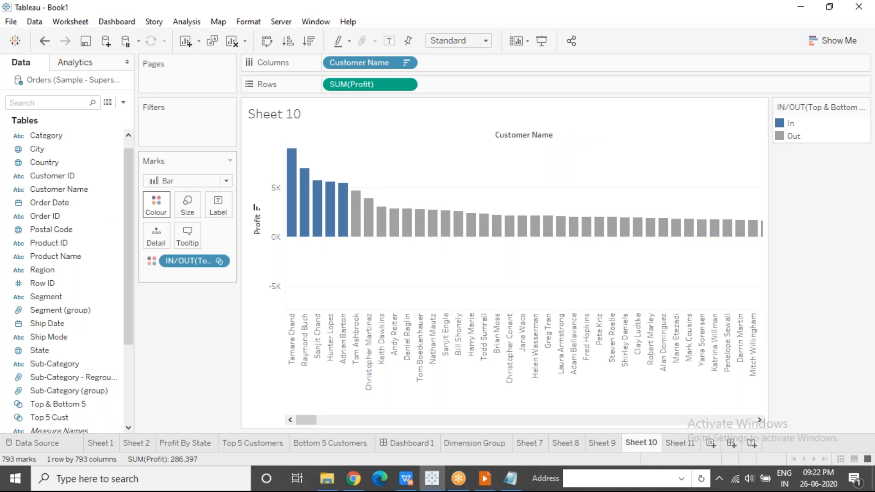
# Highlight the In members of Top & Bottom 5 and examine the bars at both ends of the customer chart
pyautogui.click(781, 122)
pyautogui.click(780, 122)
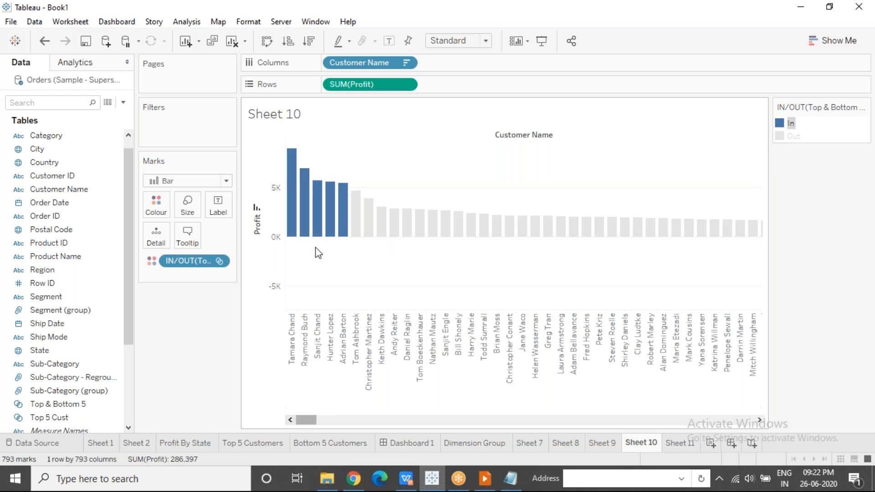
pyautogui.moveTo(305, 420); pyautogui.dragTo(751, 427)
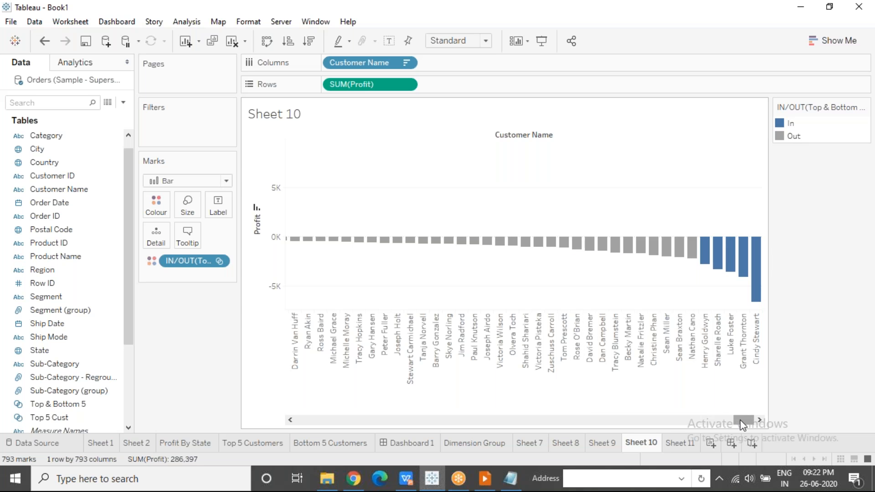
pyautogui.moveTo(739, 420); pyautogui.dragTo(279, 414)
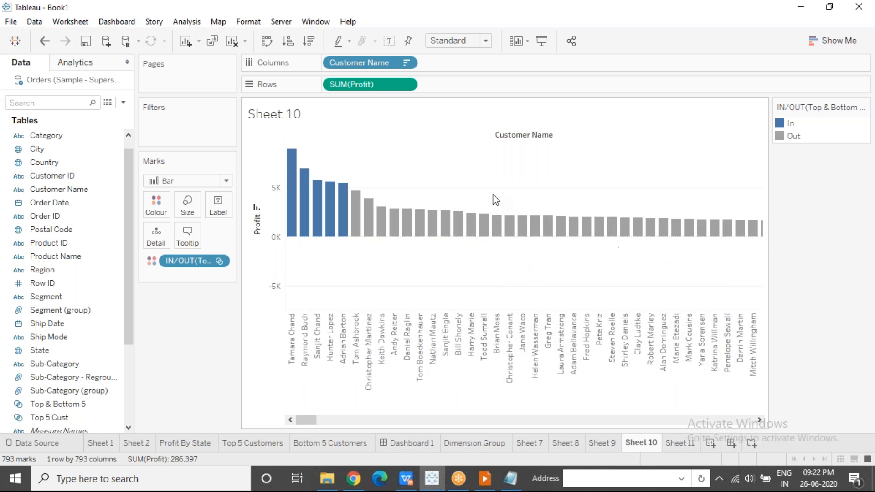
pyautogui.moveTo(307, 418); pyautogui.dragTo(275, 429)
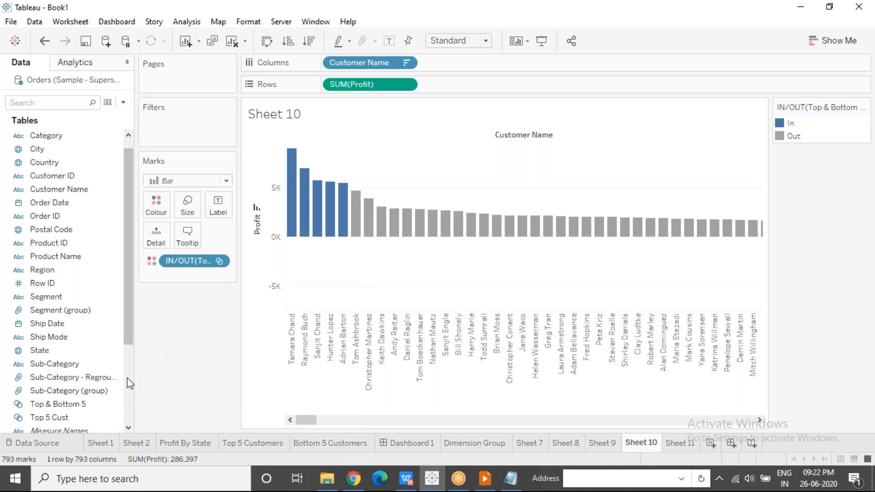
# Colour the bars by Top 5 Cust membership and examine both ends of the customer chart
pyautogui.click(49, 419)
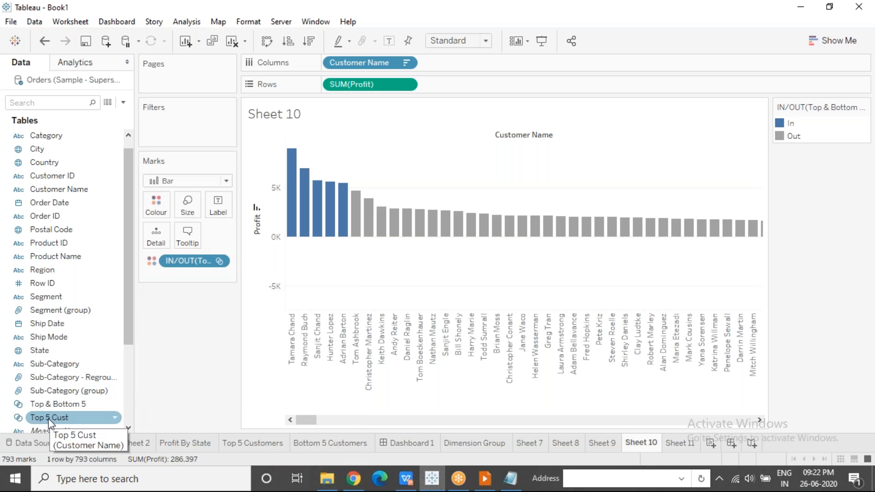
pyautogui.moveTo(49, 421); pyautogui.dragTo(156, 205)
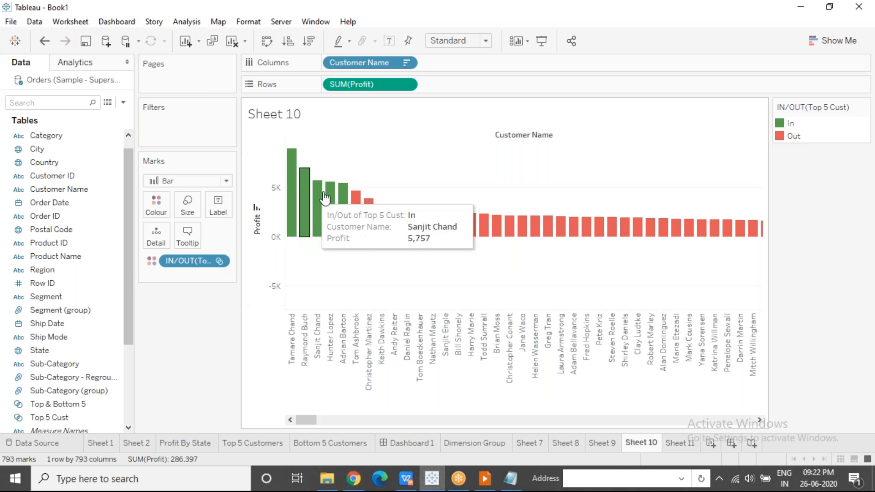
pyautogui.moveTo(305, 420); pyautogui.dragTo(757, 420)
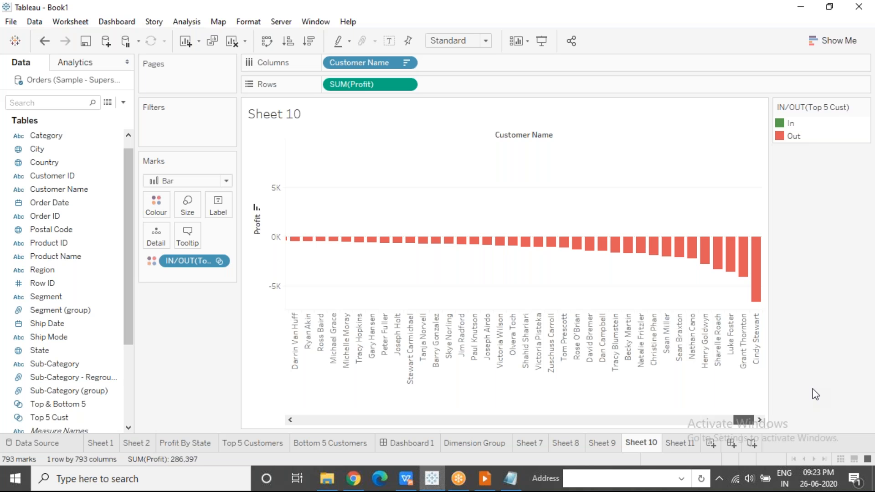
pyautogui.moveTo(744, 420); pyautogui.dragTo(301, 417)
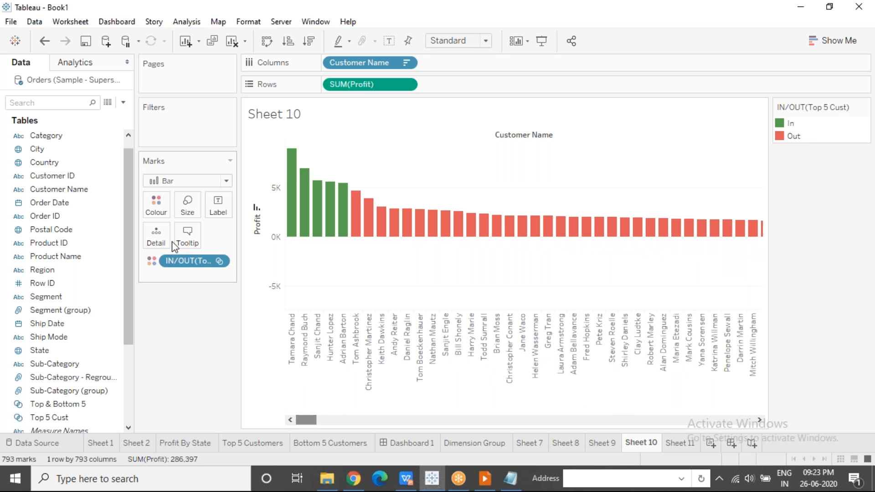
# Remove the Top 5 Cust colouring and colour the bars by Top & Bottom 5 membership
pyautogui.moveTo(188, 261); pyautogui.dragTo(97, 379)
pyautogui.moveTo(56, 407); pyautogui.dragTo(158, 208)
pyautogui.moveTo(305, 418); pyautogui.dragTo(254, 401)
# Add the Top 5 Cust set to the marks as a second colour field beside Top & Bottom 5
pyautogui.scroll(-3, 123, 348)
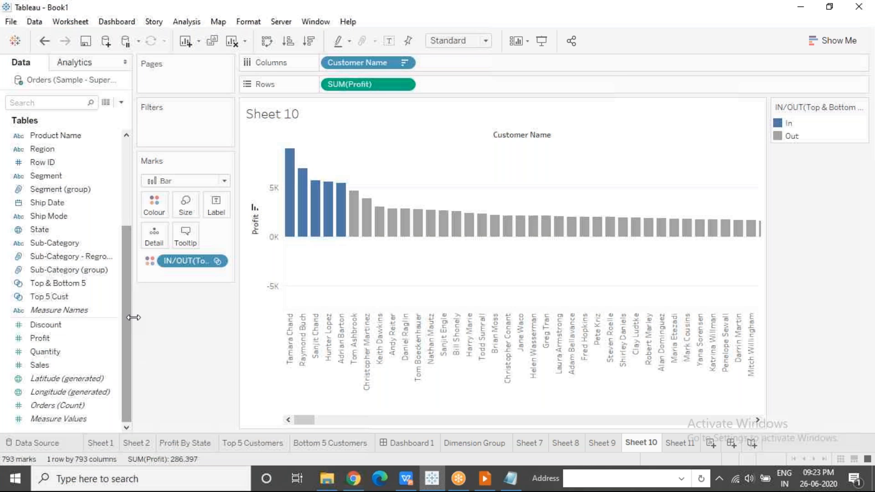
pyautogui.click(55, 300)
pyautogui.moveTo(55, 304); pyautogui.dragTo(159, 274)
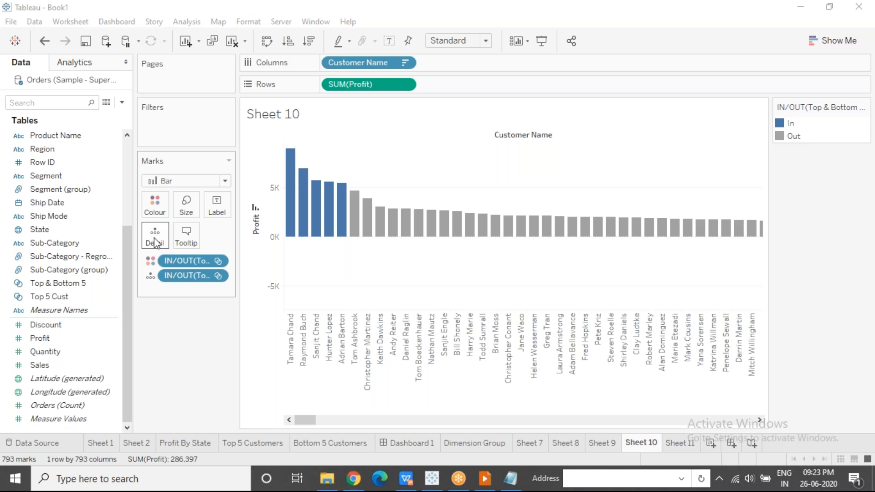
pyautogui.click(151, 279)
pyautogui.click(158, 293)
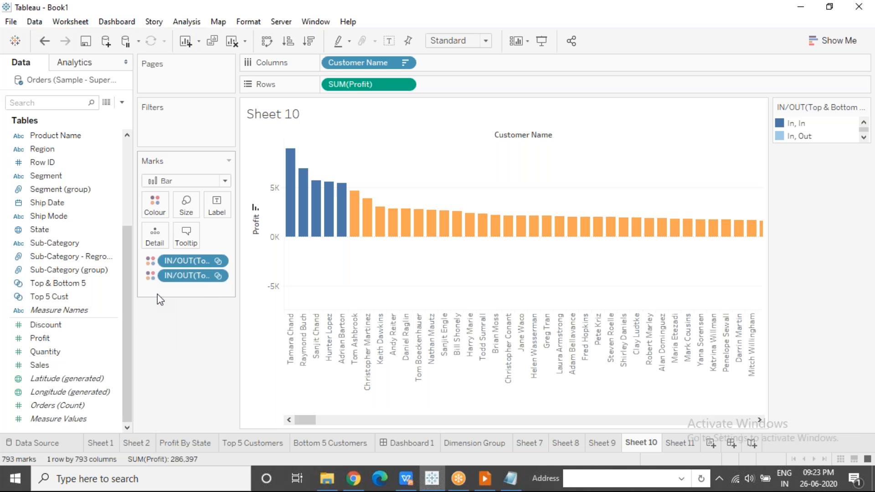
pyautogui.click(652, 56)
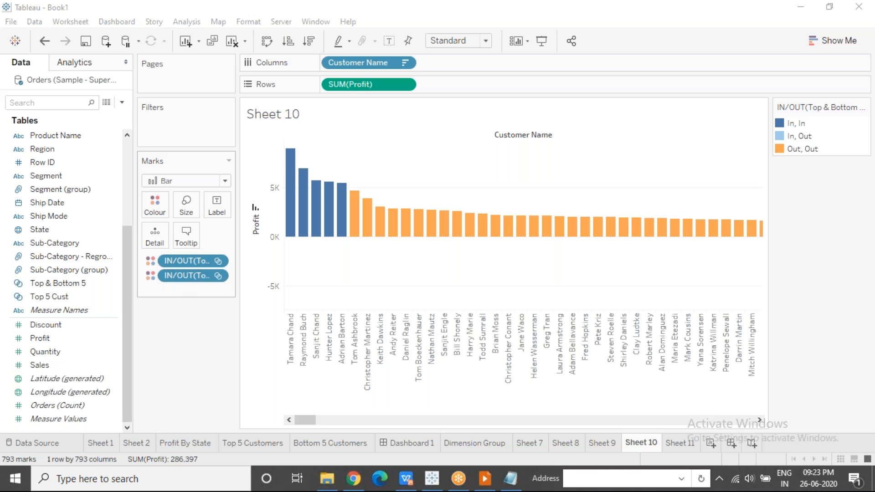
pyautogui.doubleClick(807, 137)
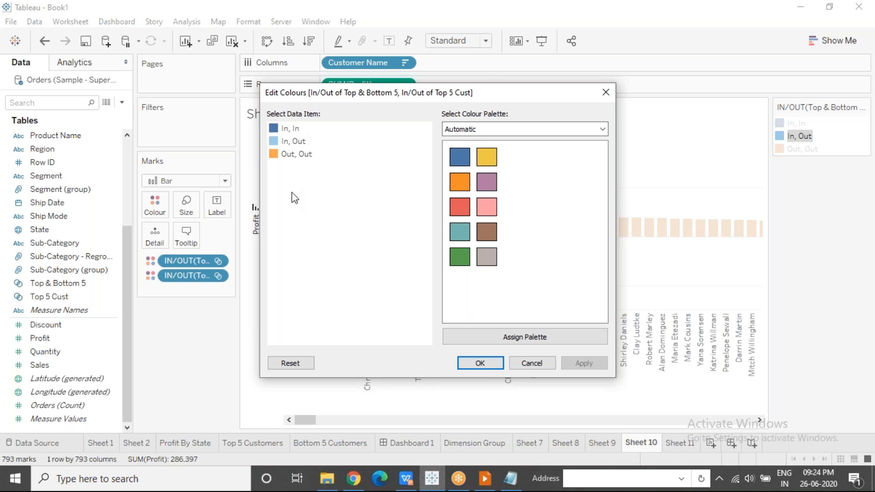
pyautogui.click(609, 92)
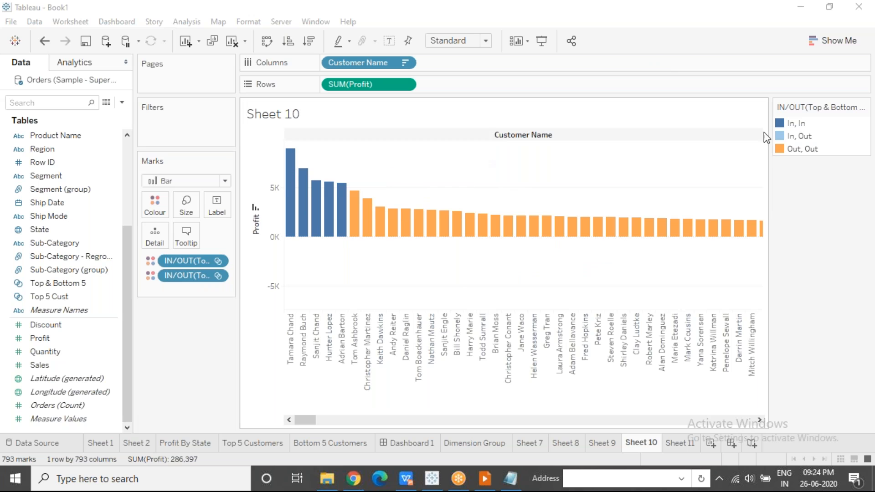
# Open the colour settings for In, In, and in Notepad add the column headings Top & Bottom 5 and Top 5 below the Group/Set notes
pyautogui.doubleClick(796, 123)
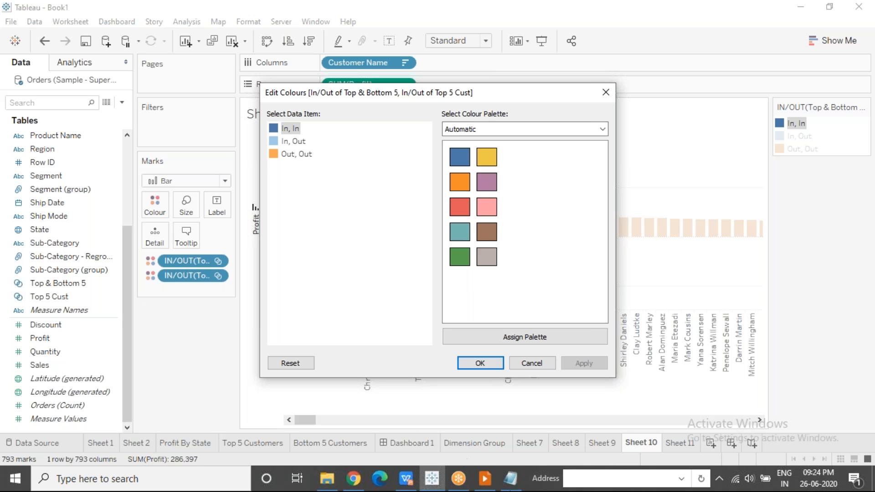
pyautogui.click(511, 478)
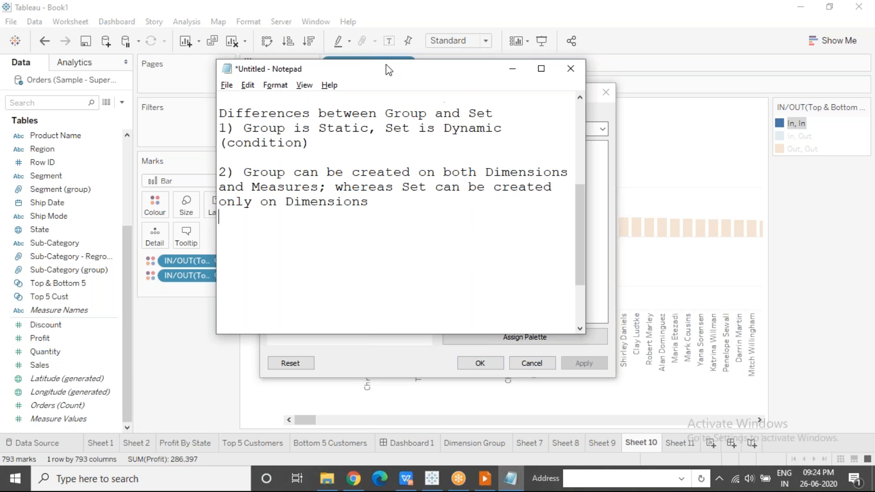
pyautogui.moveTo(377, 75); pyautogui.dragTo(575, 154)
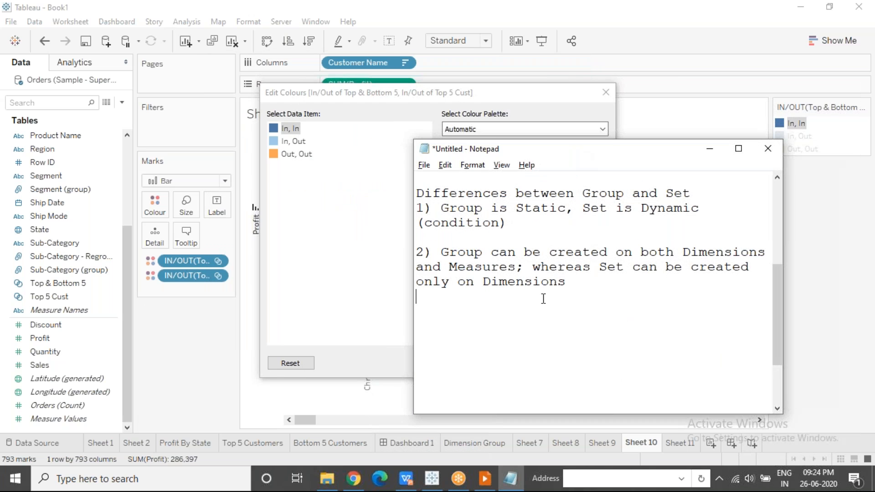
pyautogui.press('Return')
pyautogui.press('Return')
pyautogui.write('Top & Bottom 5')
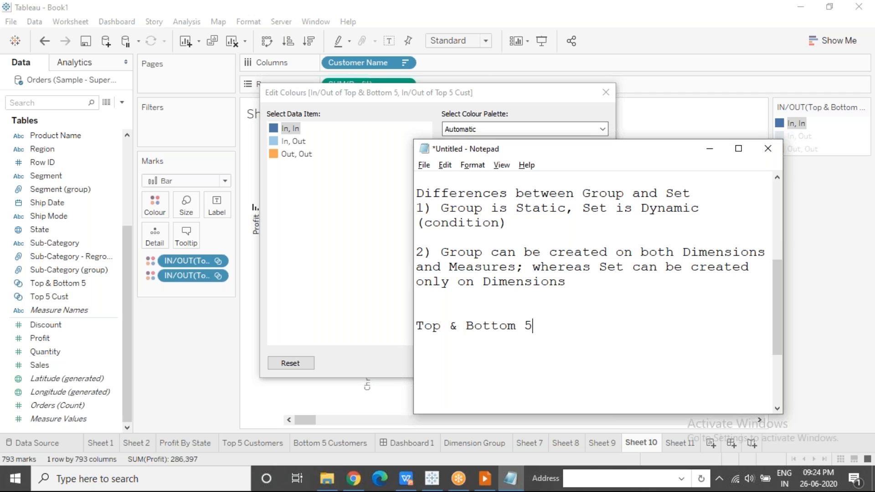
pyautogui.press('Return')
pyautogui.press('BackSpace')
pyautogui.write('Top 5')
# Add a row under the headings reading IN, IN, with the meaning Top5
pyautogui.press('Return')
pyautogui.write('IN                  IN')
pyautogui.press('BackSpace')
pyautogui.write('IN')
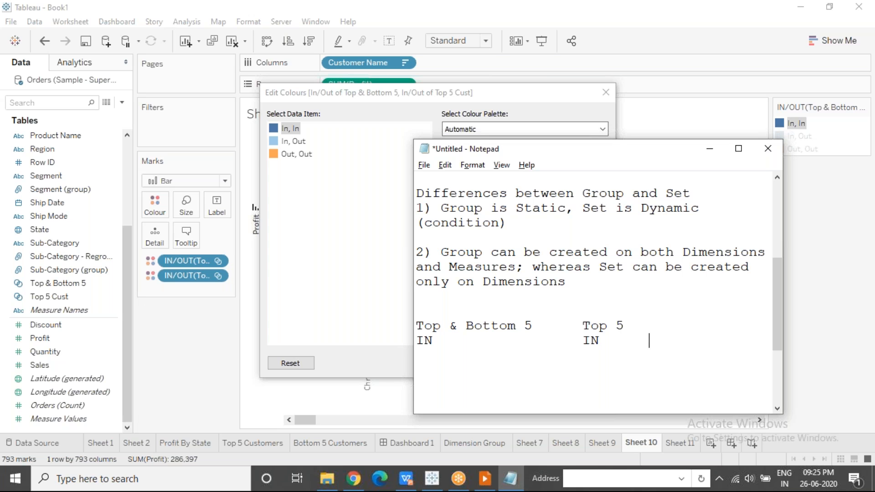
pyautogui.click(609, 19)
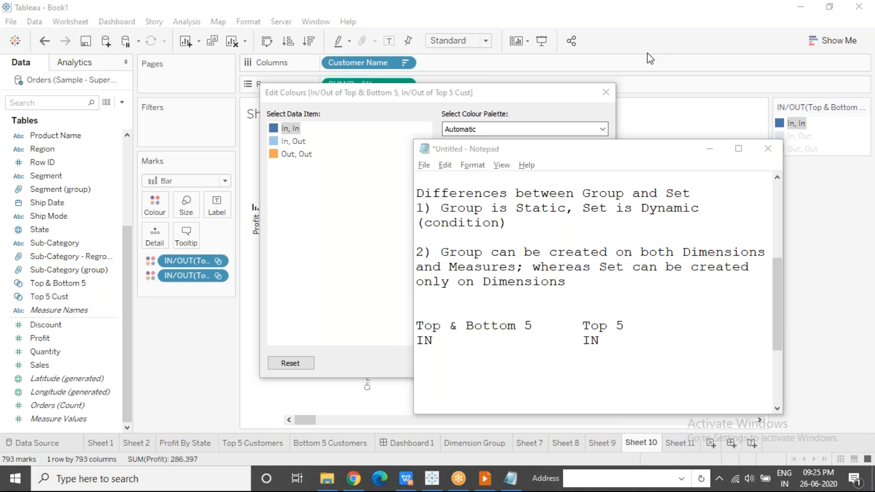
pyautogui.click(634, 342)
pyautogui.write('Top5')
# Add a second row reading In, Out, with the meaning Bottom 5
pyautogui.press('Return')
pyautogui.write('In  ')
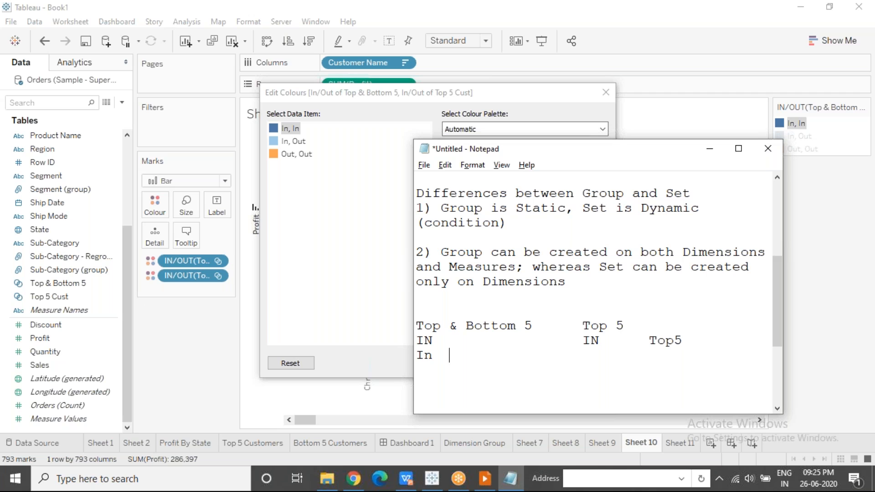
pyautogui.write('                Out')
pyautogui.click(611, 19)
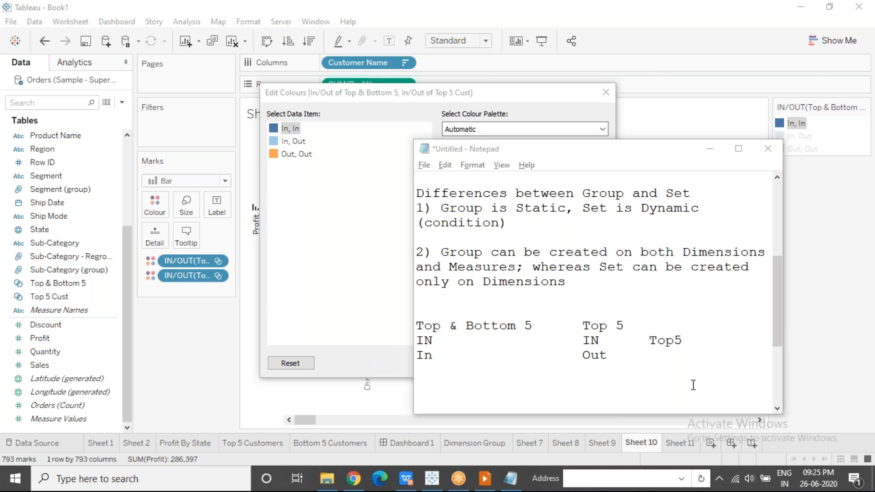
pyautogui.click(652, 355)
pyautogui.write('Bottom 5')
# Add a third row reading Out, Out, with the meaning Others
pyautogui.press('Return')
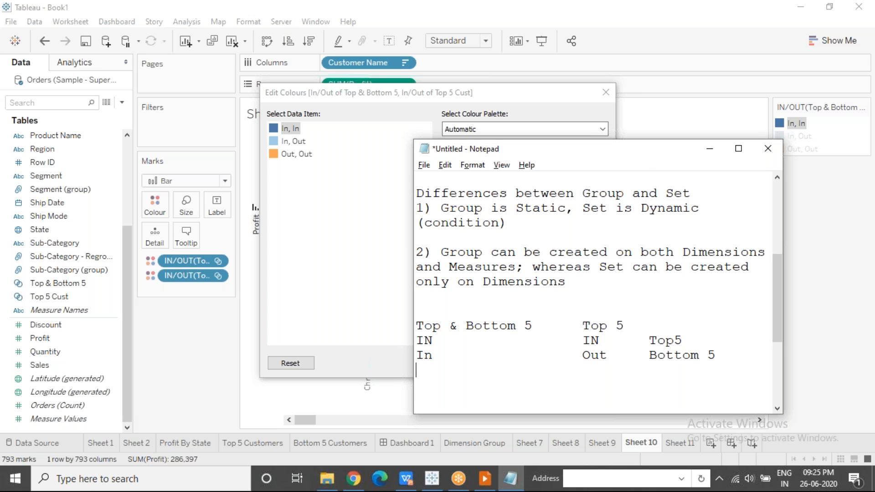
pyautogui.write('Out')
pyautogui.press('Tab')
pyautogui.write('Out')
pyautogui.click(609, 20)
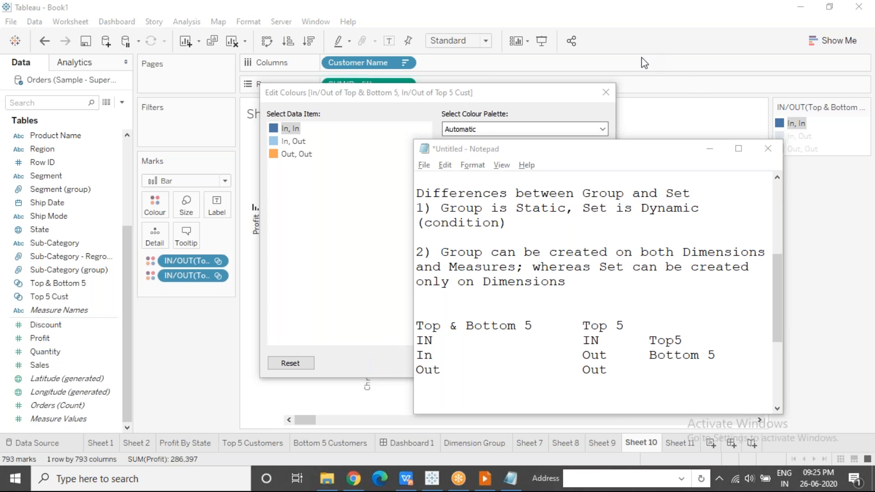
pyautogui.click(615, 369)
pyautogui.write('Othr')
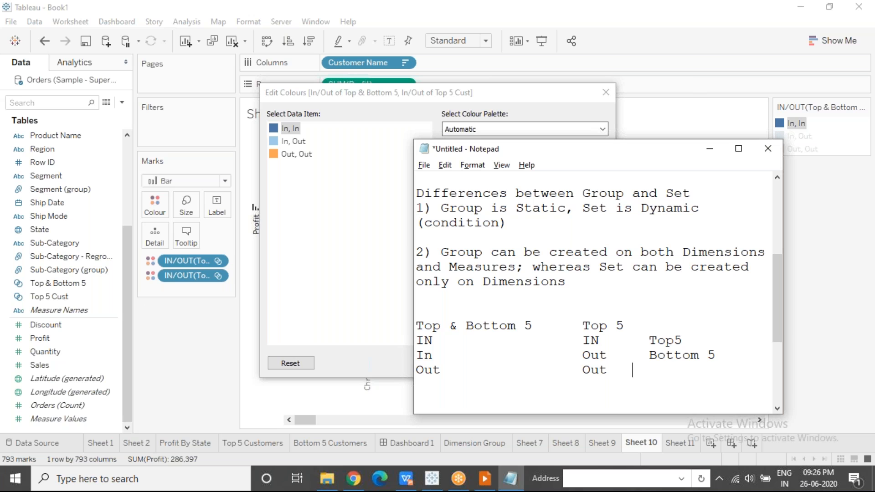
pyautogui.write('es')
pyautogui.press('BackSpace')
pyautogui.press('BackSpace')
pyautogui.press('BackSpace')
pyautogui.write('s')
# Return to Tableau's colour settings and assign green to In, In, red to In, Out, and grey to Out, Out
pyautogui.click(713, 153)
pyautogui.click(461, 256)
pyautogui.click(302, 155)
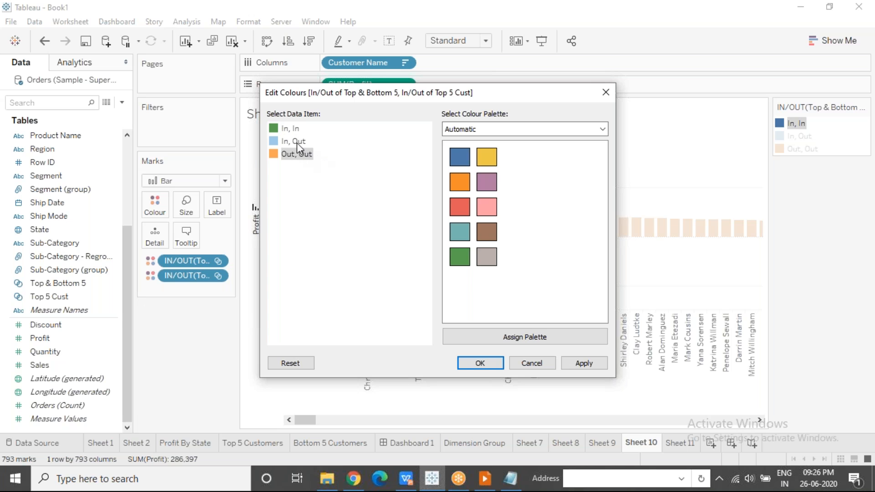
pyautogui.click(456, 207)
pyautogui.click(305, 155)
pyautogui.click(480, 363)
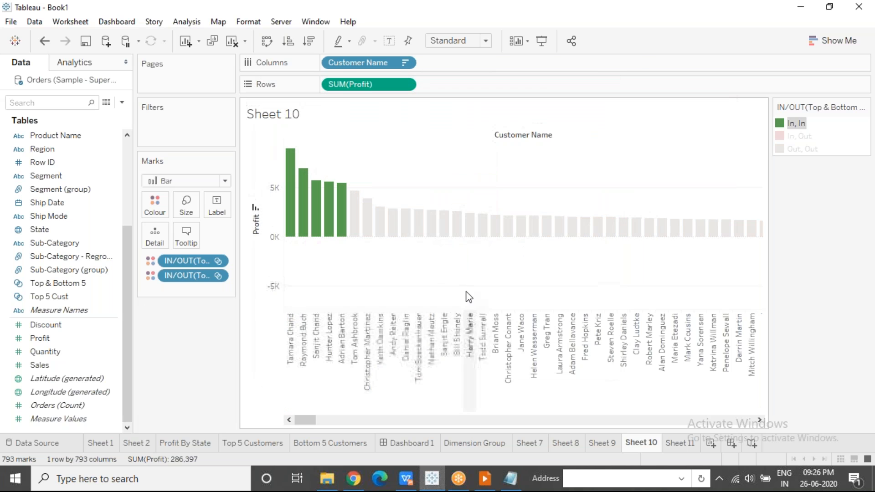
# Examine the recoloured top 5 and bottom 5 customer bars at both ends of the chart
pyautogui.moveTo(322, 211)
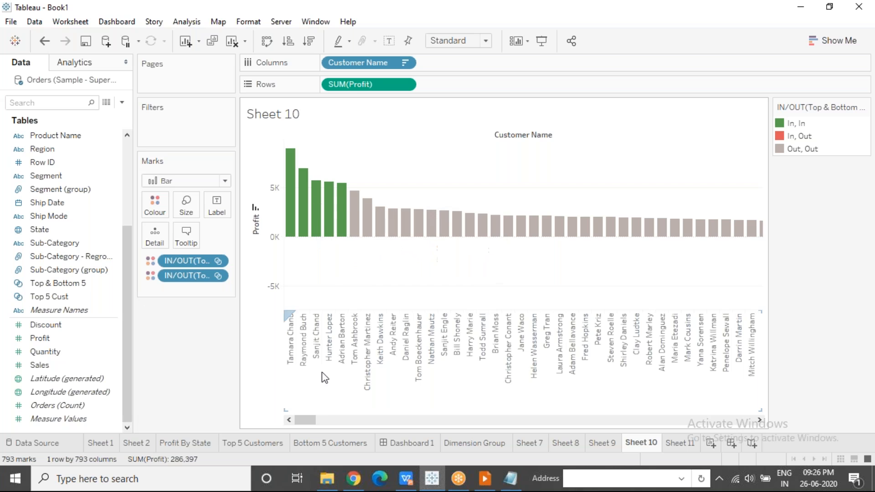
pyautogui.moveTo(303, 418); pyautogui.dragTo(788, 423)
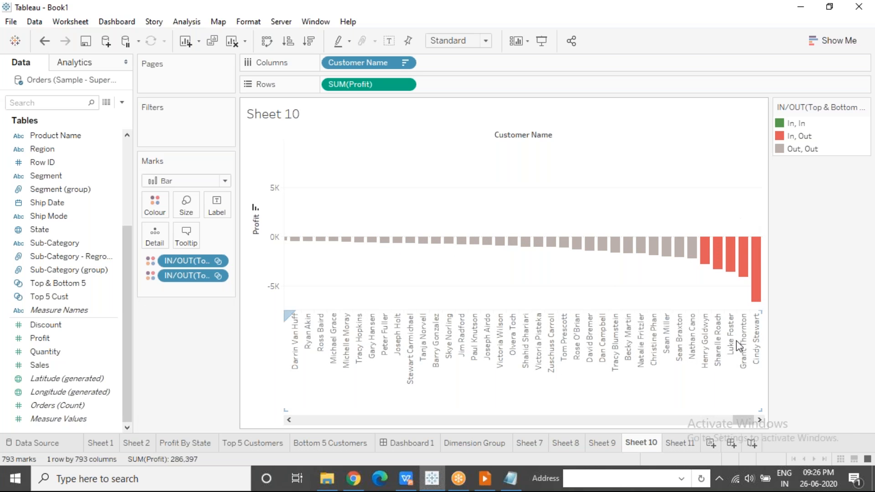
pyautogui.moveTo(744, 420); pyautogui.dragTo(507, 419)
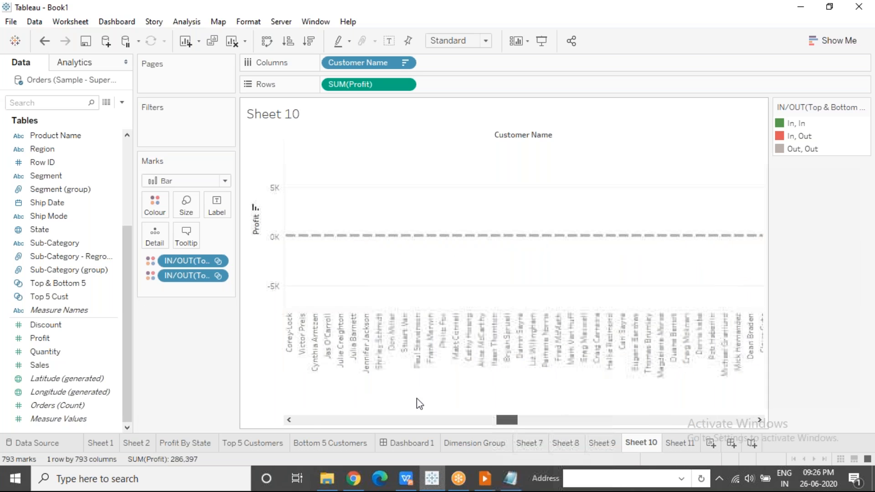
pyautogui.moveTo(419, 404); pyautogui.dragTo(298, 410)
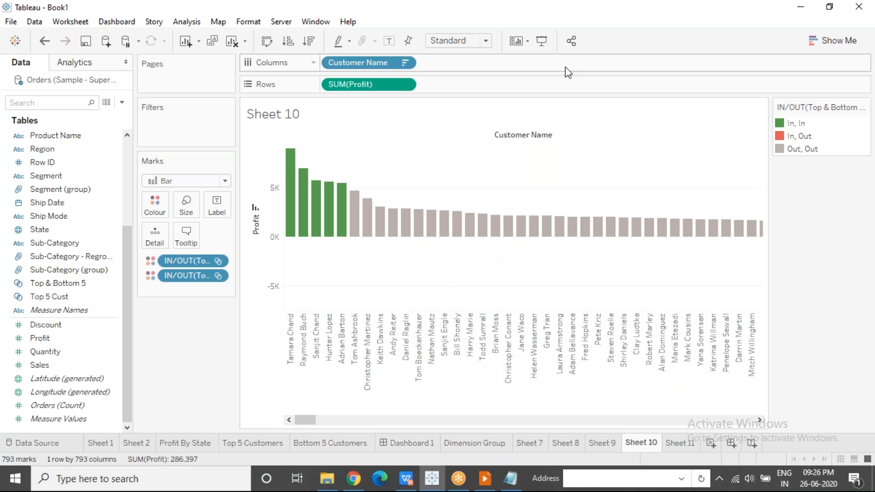
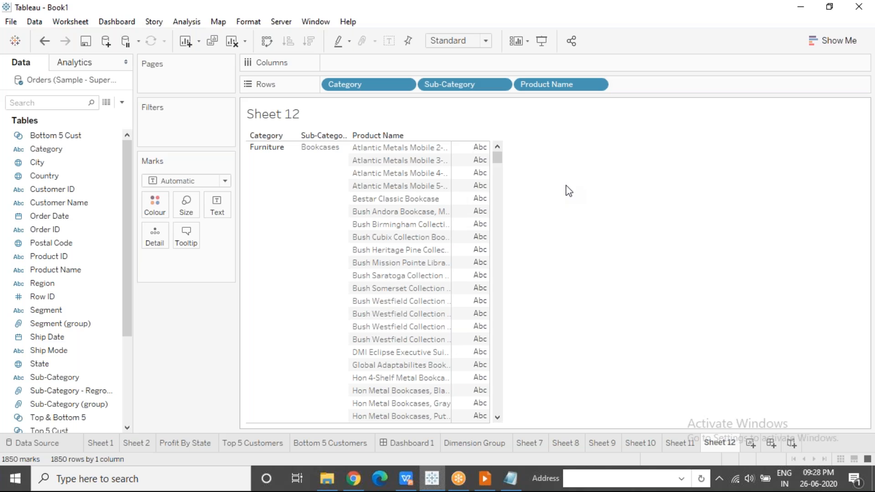
# Create a hierarchy named Product Hierarchy from the Category field
pyautogui.click(609, 20)
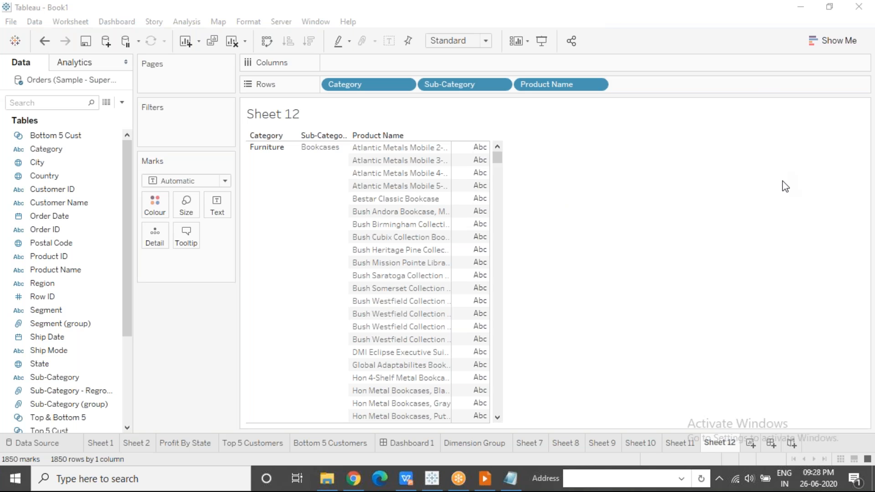
pyautogui.click(74, 149)
pyautogui.rightClick(74, 151)
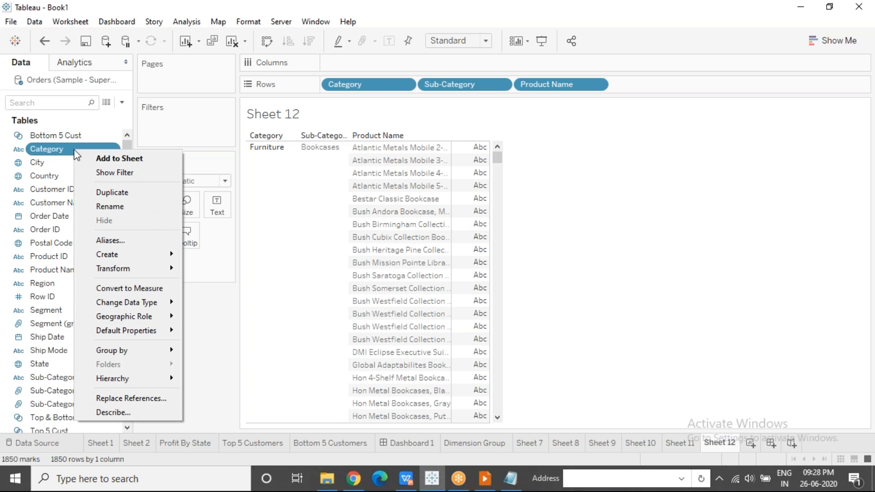
pyautogui.moveTo(138, 375)
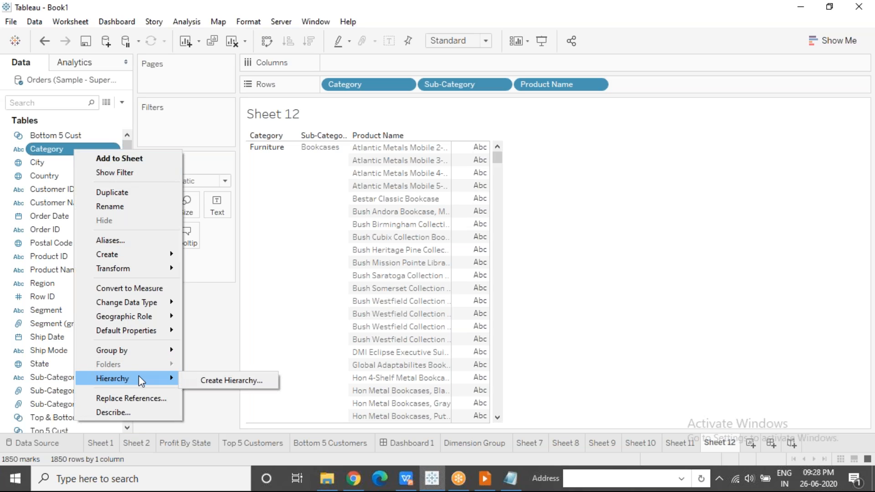
pyautogui.click(267, 384)
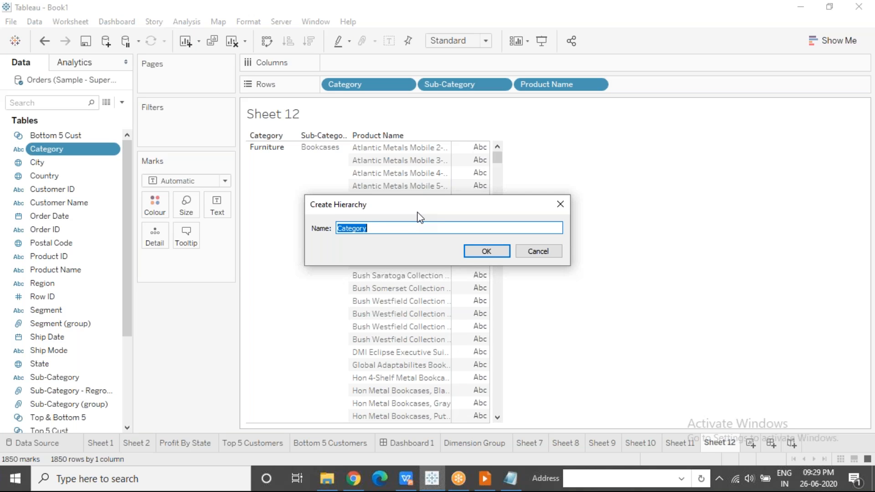
pyautogui.write('Product Hierarchy')
pyautogui.click(508, 256)
pyautogui.click(43, 242)
pyautogui.click(56, 259)
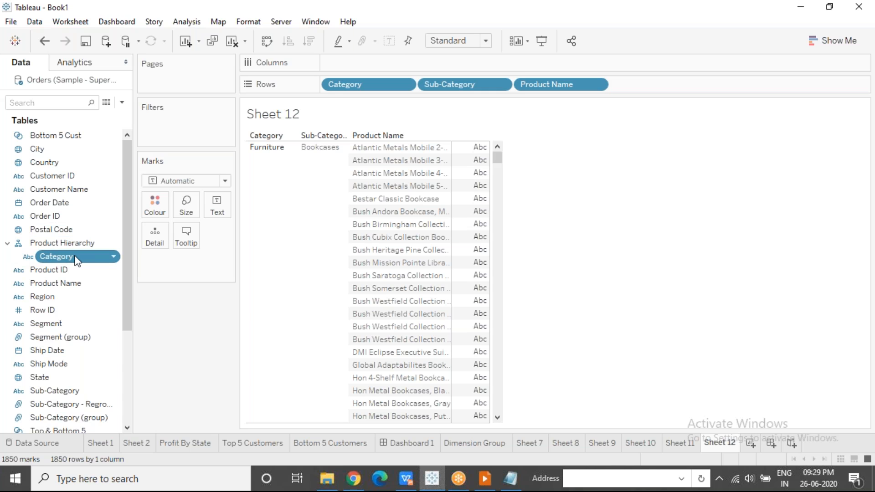
# Add the Sub-Category field to the existing Product Hierarchy
pyautogui.click(106, 392)
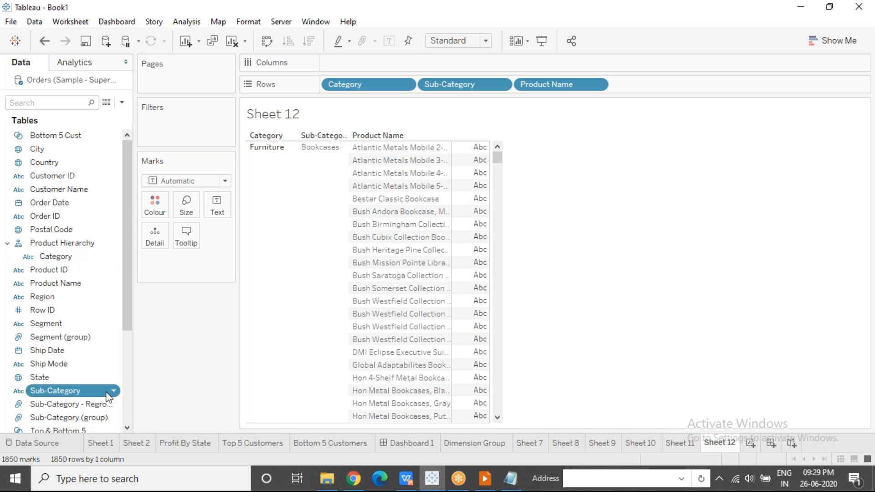
pyautogui.rightClick(106, 393)
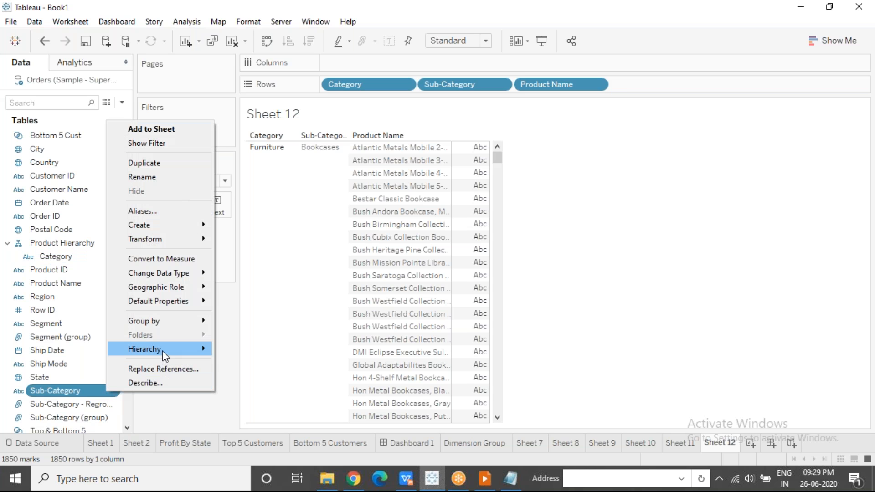
pyautogui.moveTo(191, 351)
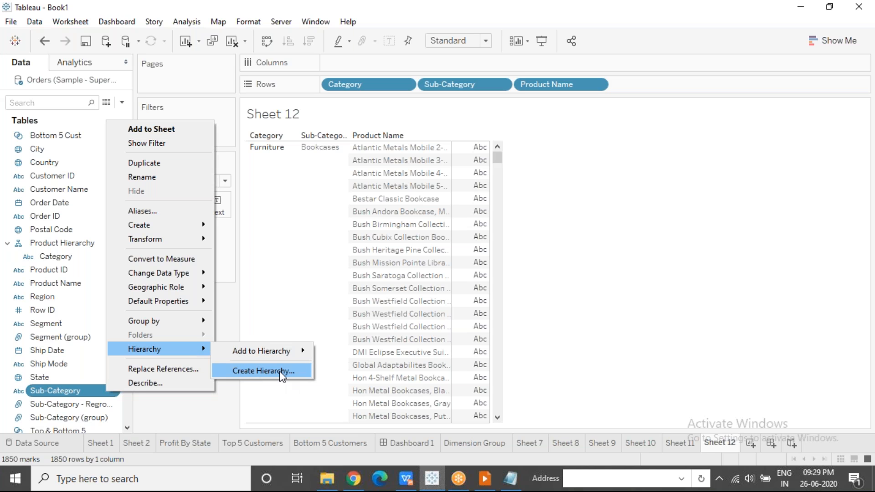
pyautogui.moveTo(280, 356)
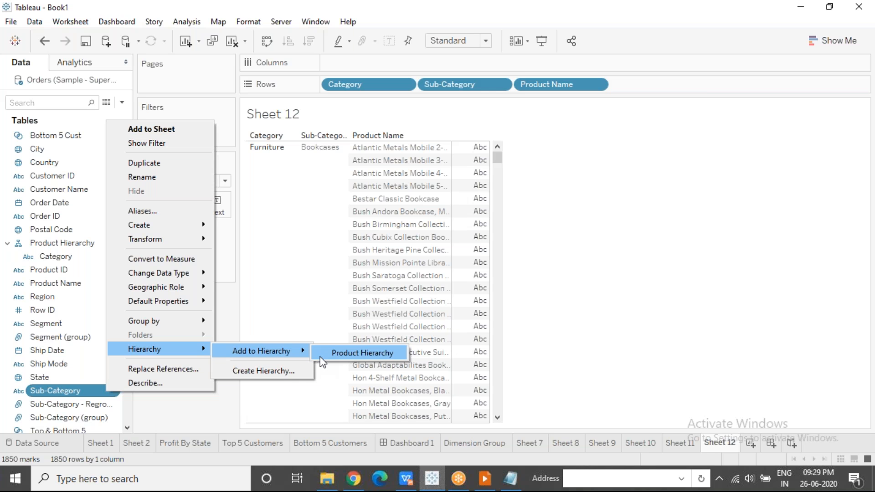
pyautogui.click(335, 358)
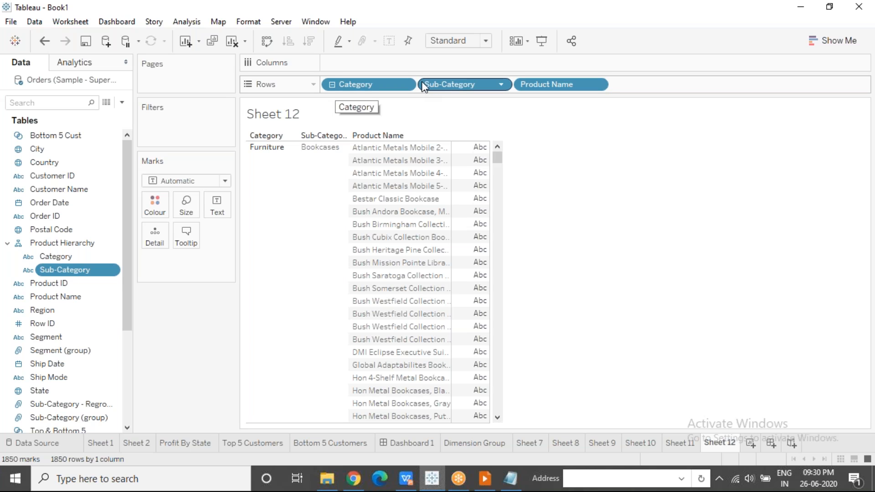
# Add the Product Name field to Product Hierarchy as its third level, under Sub-Category
pyautogui.rightClick(82, 298)
pyautogui.moveTo(146, 254)
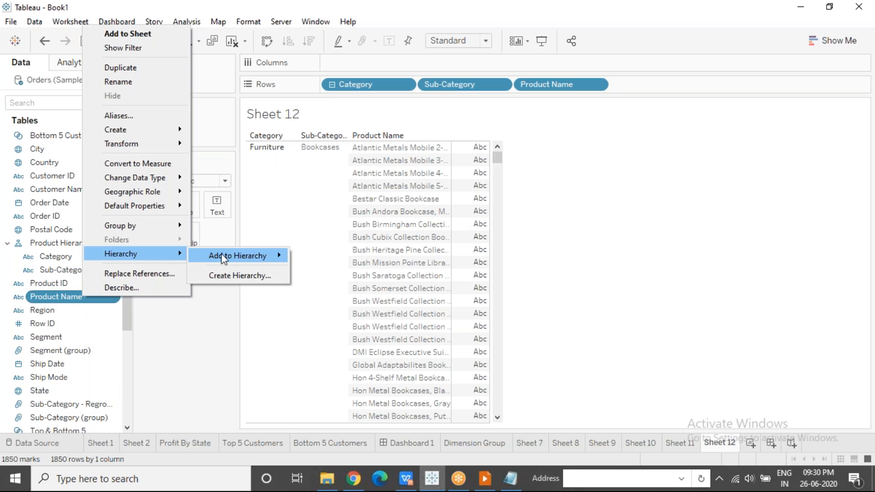
pyautogui.moveTo(224, 255)
pyautogui.click(324, 254)
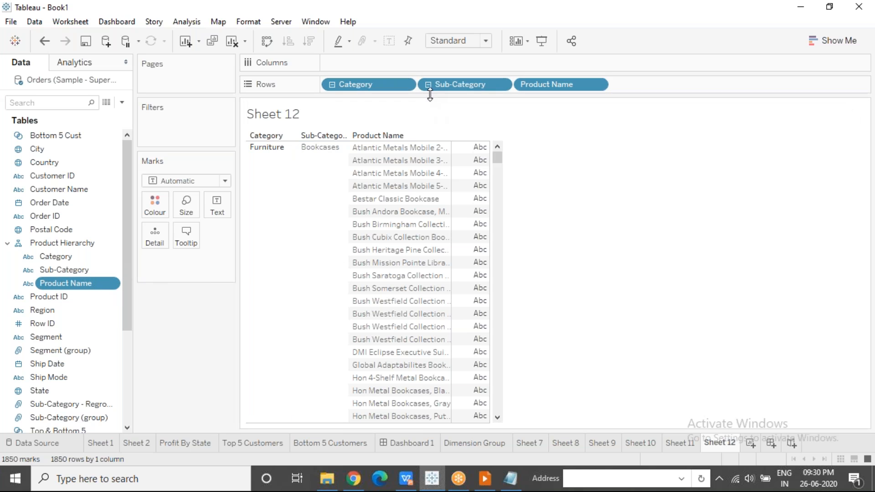
# Collapse the rows to Category, drill down through Sub-Category to Product Name, and collapse back to Category
pyautogui.click(333, 86)
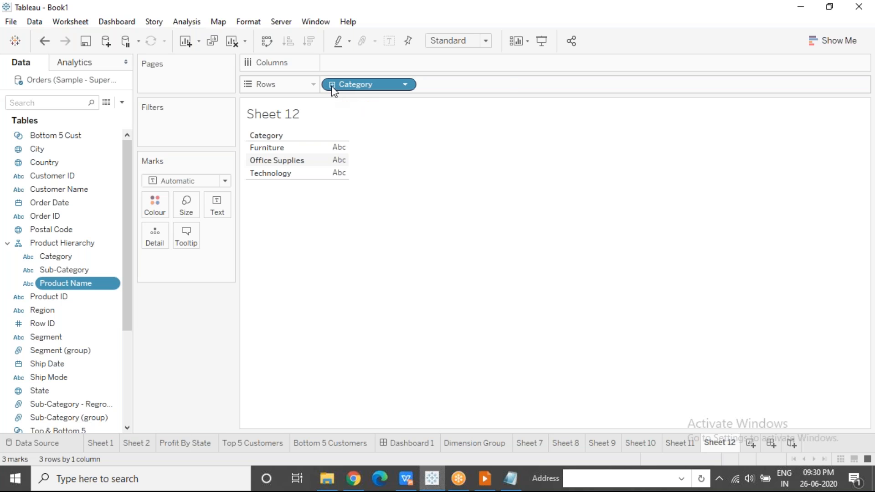
pyautogui.click(332, 85)
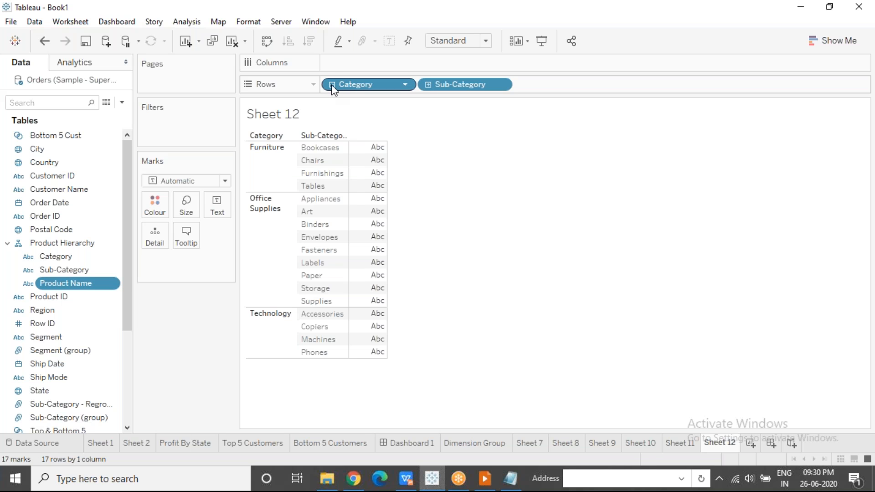
pyautogui.click(428, 86)
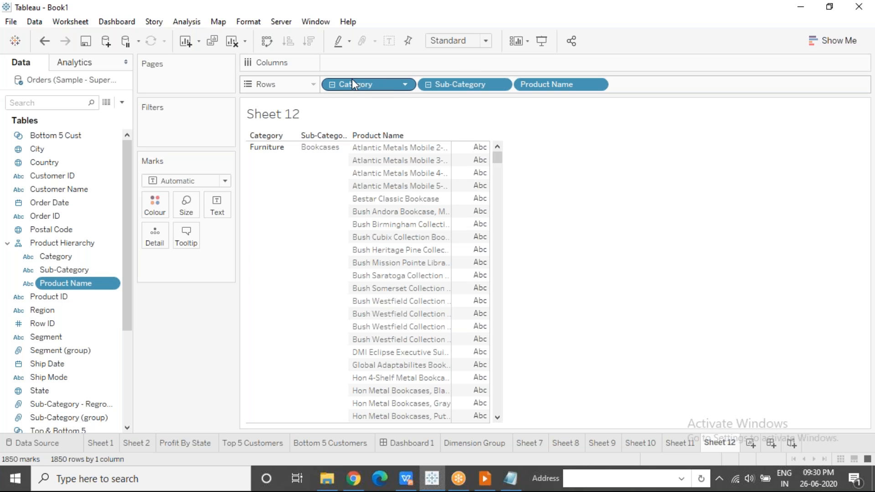
pyautogui.click(333, 85)
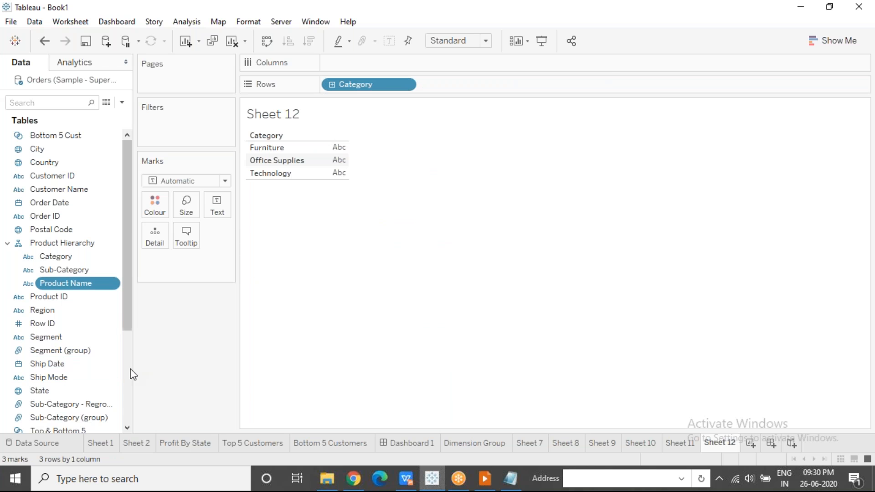
# Add Profit values to the table, then drill down the row hierarchy to Product Name and back up to Category
pyautogui.scroll(-4, 131, 373)
pyautogui.moveTo(63, 338); pyautogui.dragTo(340, 161)
pyautogui.click(332, 84)
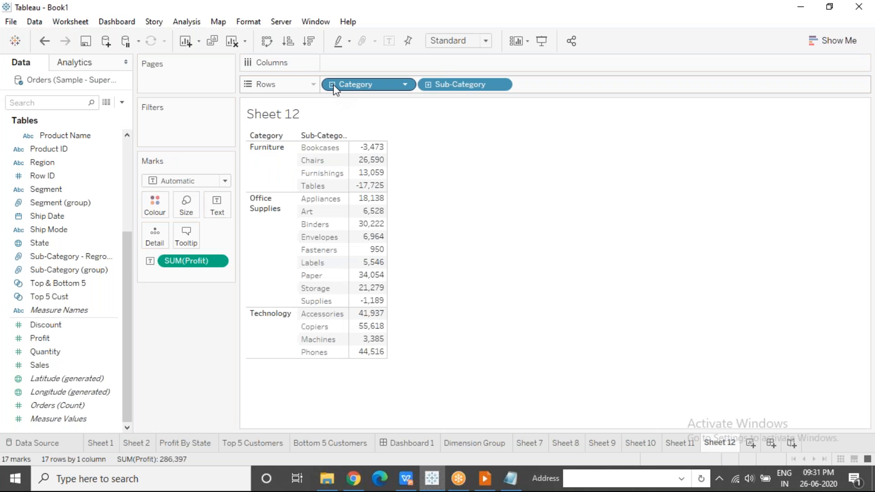
pyautogui.click(430, 85)
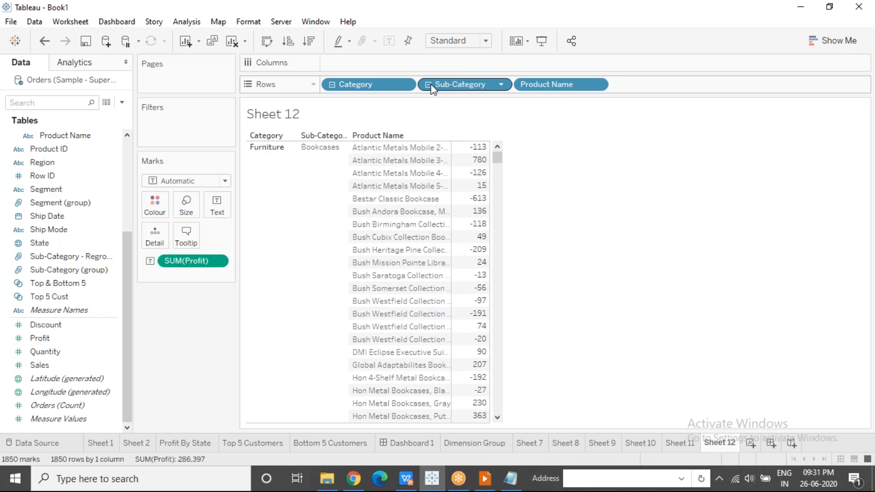
pyautogui.click(431, 85)
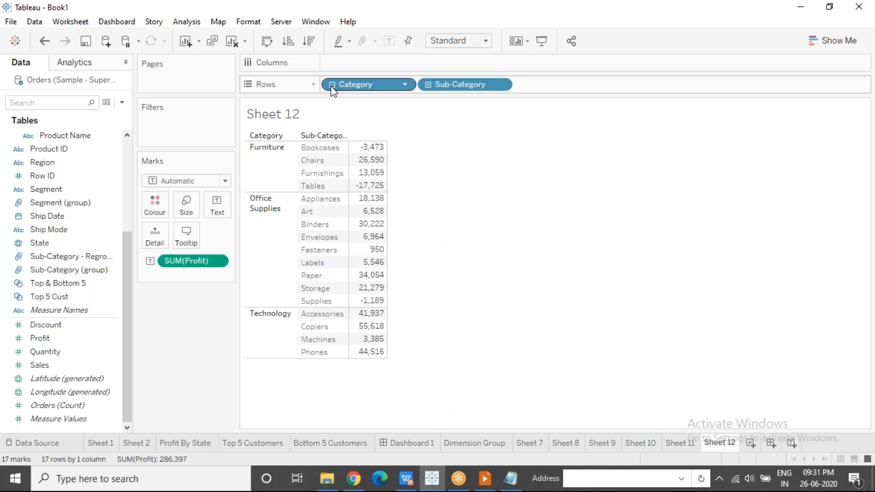
pyautogui.click(332, 85)
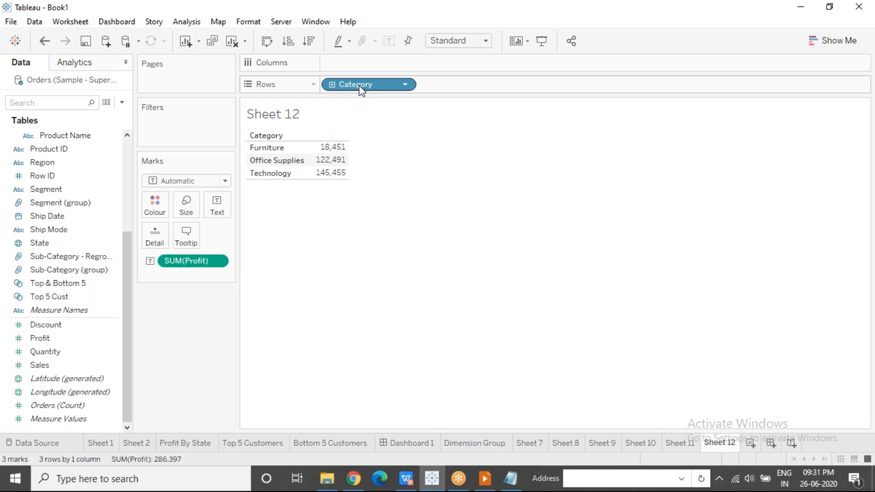
# Drill from Category to Product Name using the table's own column headers, and collapse back to Category
pyautogui.moveTo(336, 93); pyautogui.dragTo(288, 139)
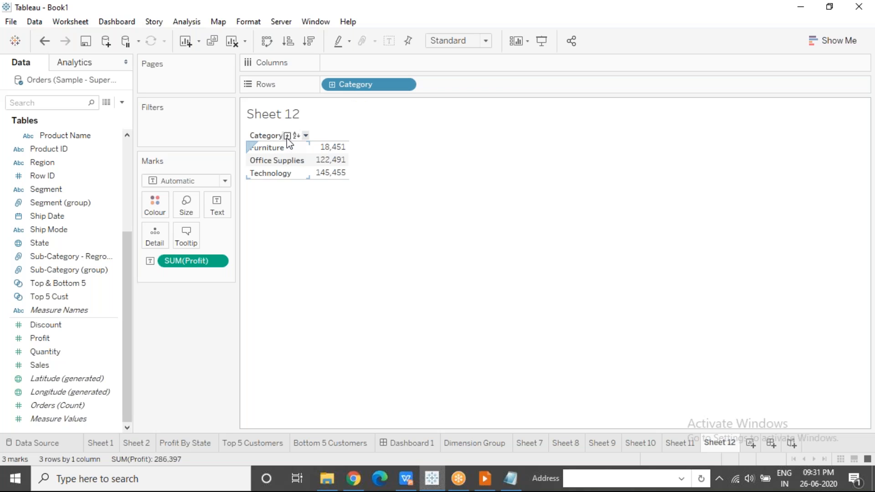
pyautogui.click(287, 136)
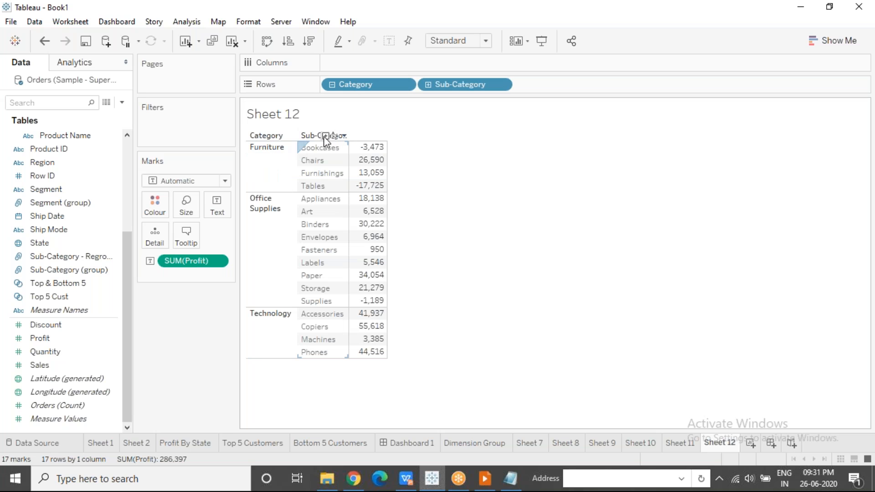
pyautogui.click(325, 136)
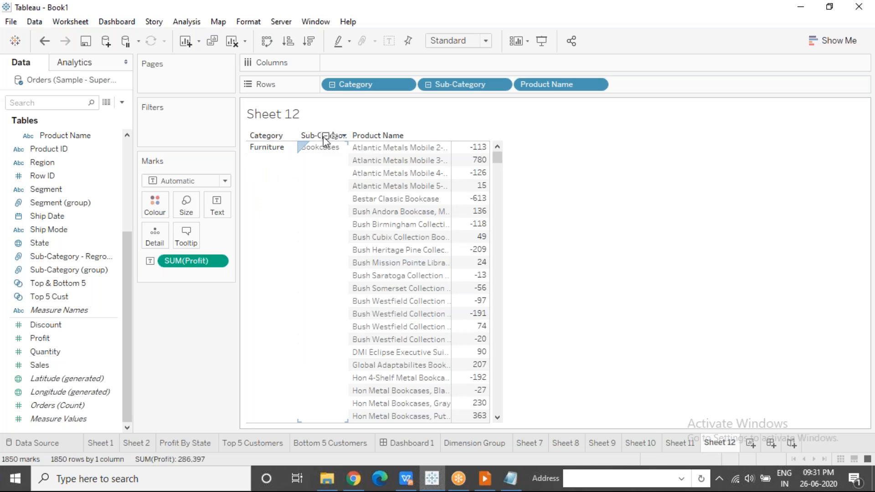
pyautogui.click(274, 136)
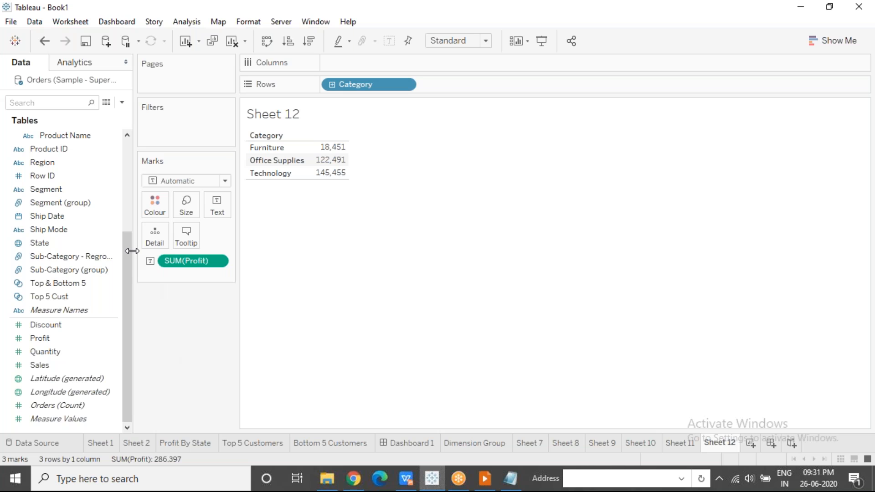
# Review the Country, Region, State, City and Postal Code fields as levels of a location hierarchy
pyautogui.scroll(4, 131, 225)
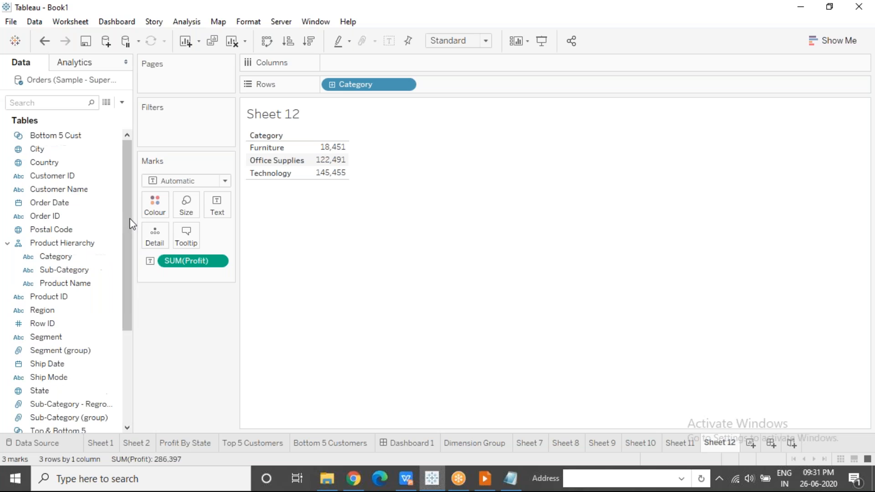
pyautogui.click(81, 167)
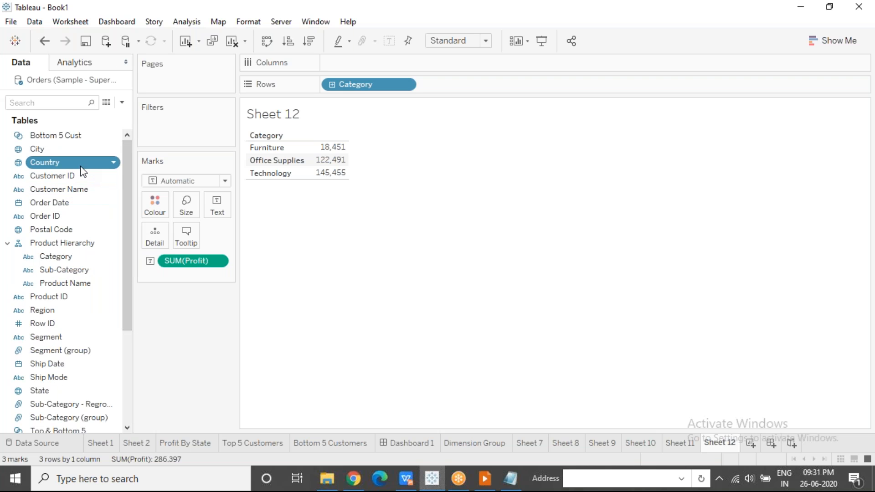
pyautogui.click(80, 313)
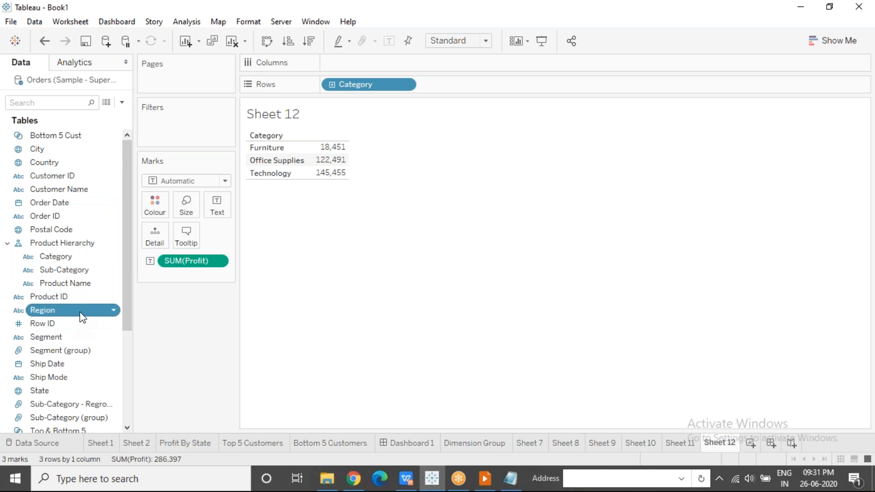
pyautogui.click(62, 392)
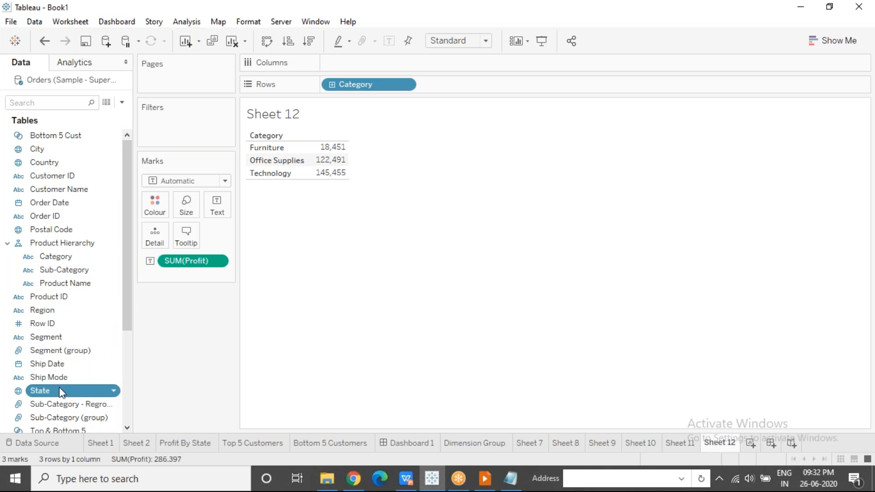
pyautogui.click(66, 153)
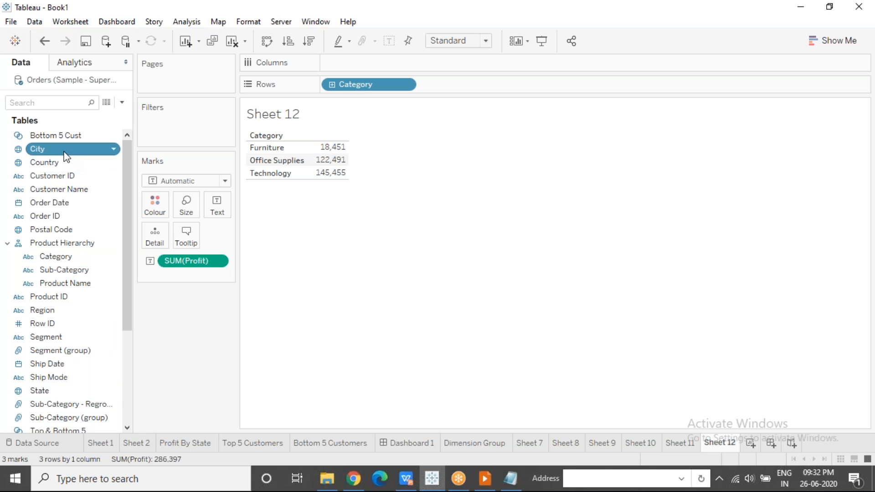
pyautogui.click(76, 233)
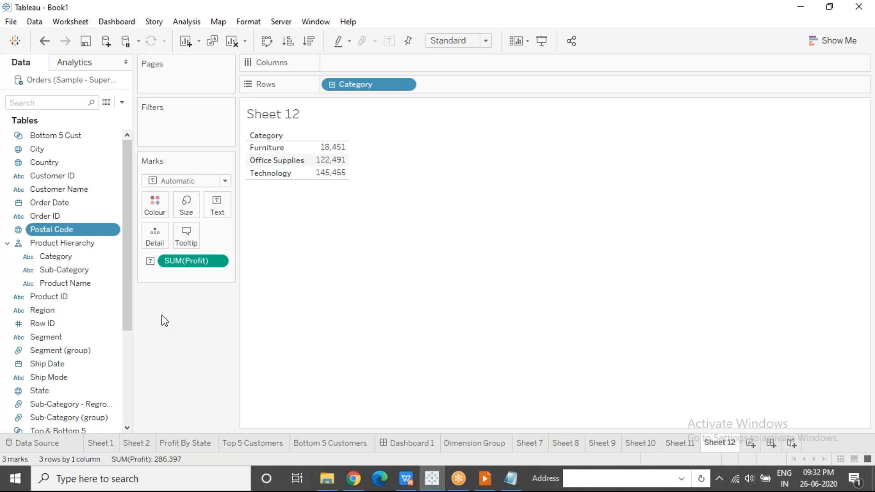
# Create a hierarchy named Location Hierarchy from the Country field
pyautogui.click(98, 167)
pyautogui.rightClick(100, 168)
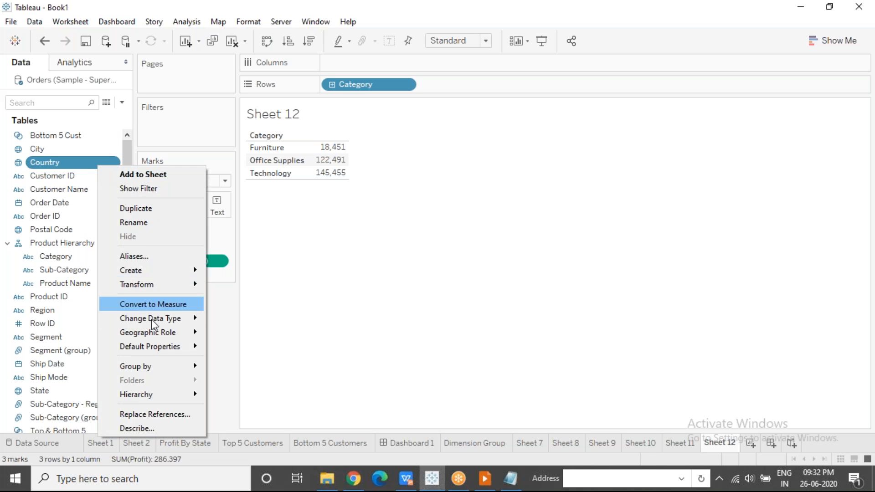
pyautogui.moveTo(156, 394)
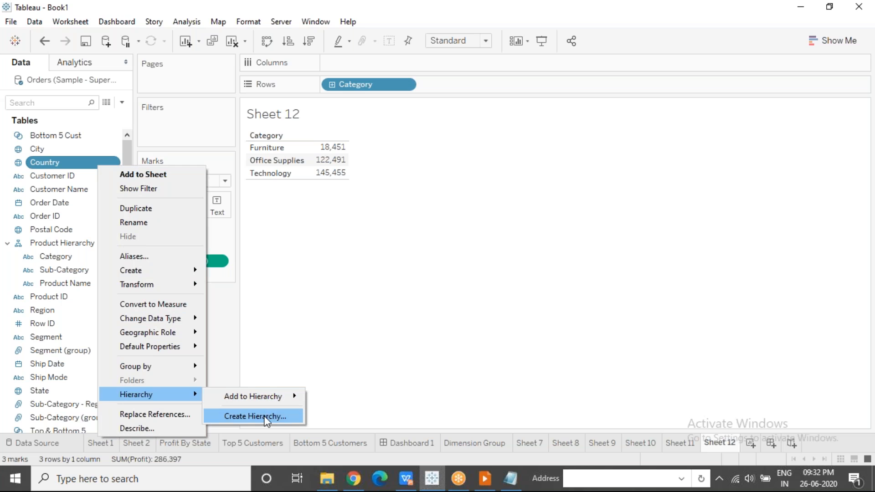
pyautogui.click(265, 416)
pyautogui.write('Loca')
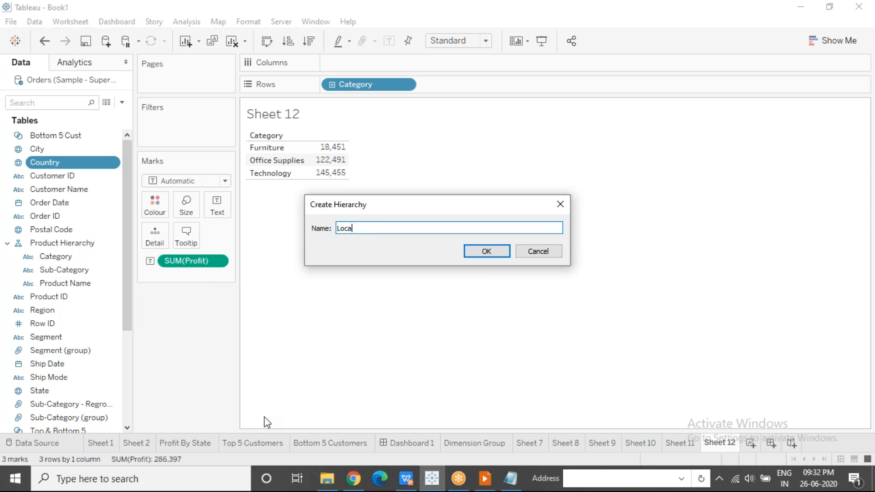
pyautogui.write('tion Hierarchy')
pyautogui.click(496, 253)
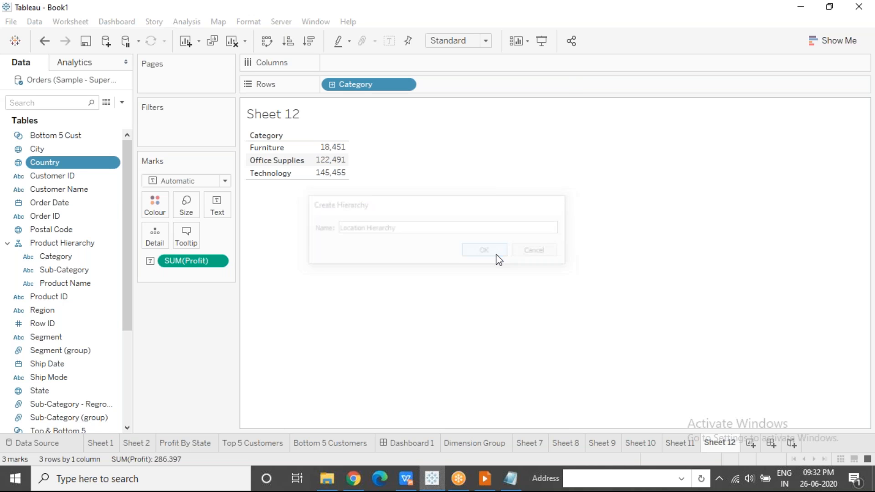
# Add Region, State, City and Postal Code beneath Country in the Location Hierarchy, in that order
pyautogui.moveTo(56, 324); pyautogui.dragTo(59, 209)
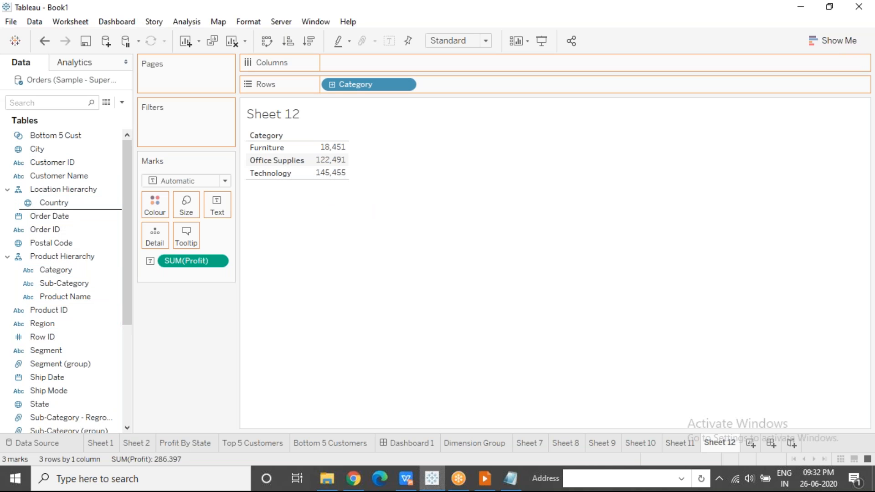
pyautogui.moveTo(45, 404); pyautogui.dragTo(43, 220)
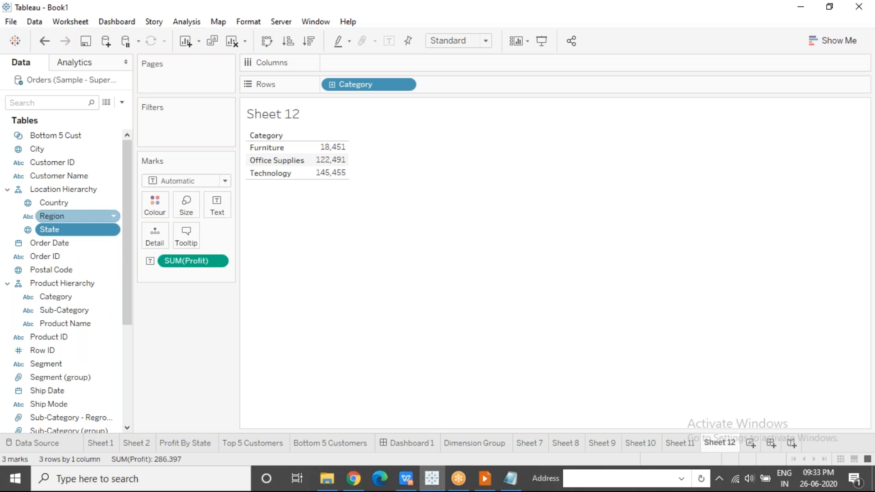
pyautogui.moveTo(48, 149); pyautogui.dragTo(42, 236)
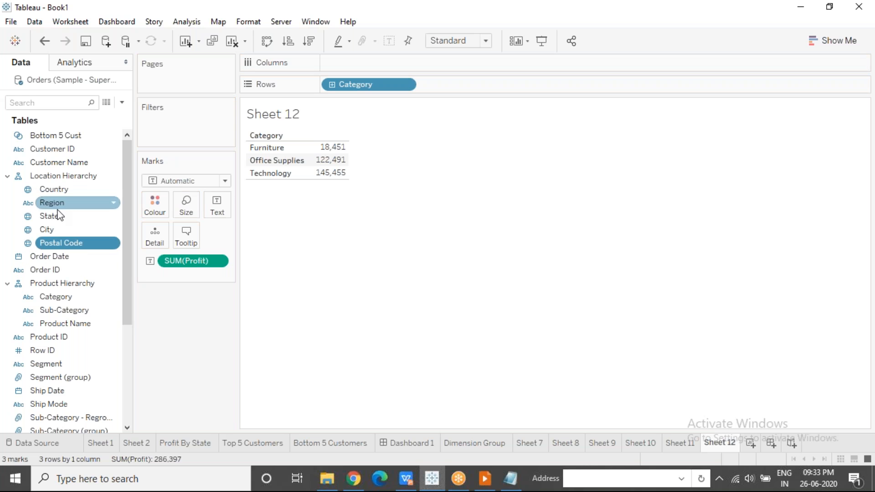
# Replace the sheet's contents with Country on rows, and drill down the Location Hierarchy to Postal Code and back up to Region
pyautogui.click(232, 40)
pyautogui.moveTo(62, 193); pyautogui.dragTo(353, 90)
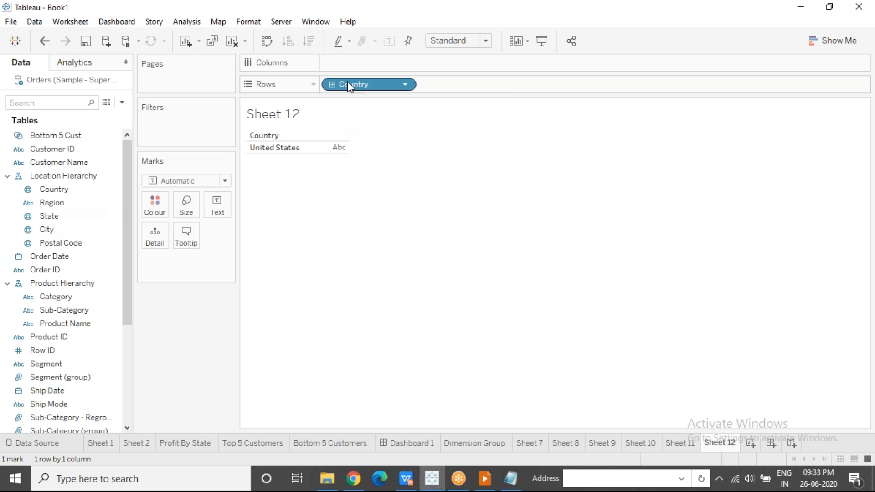
pyautogui.click(332, 85)
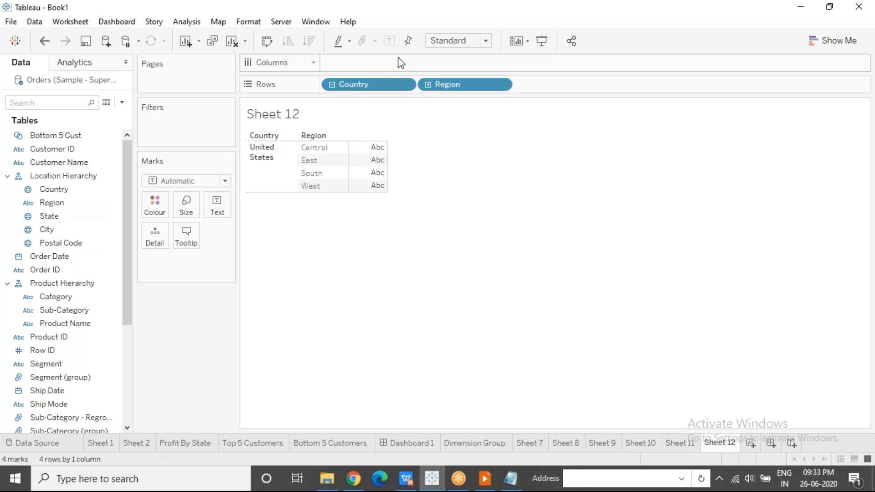
pyautogui.click(429, 83)
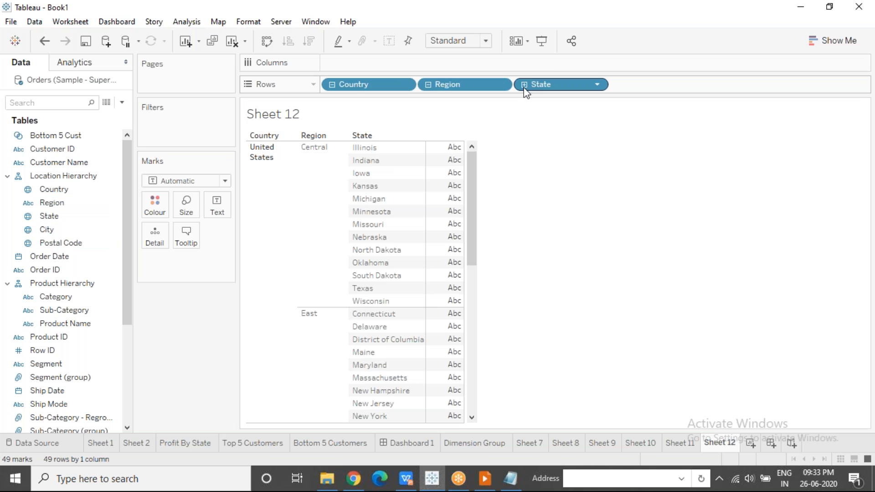
pyautogui.click(525, 86)
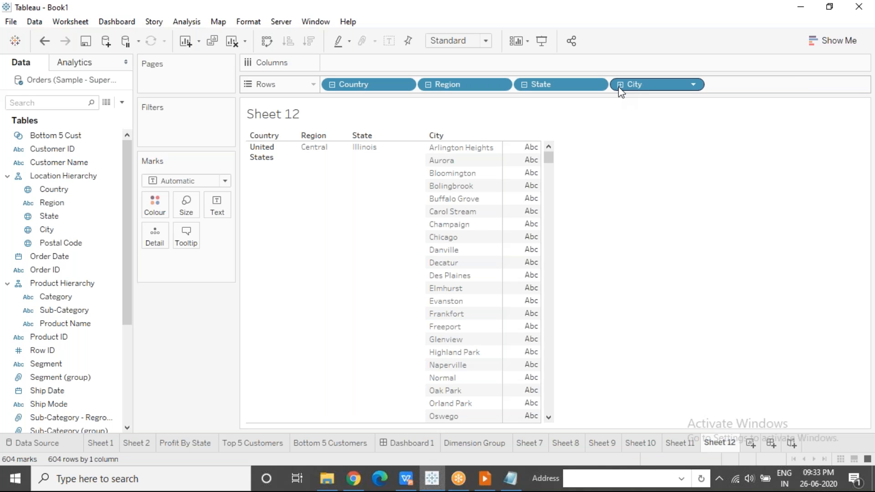
pyautogui.click(621, 86)
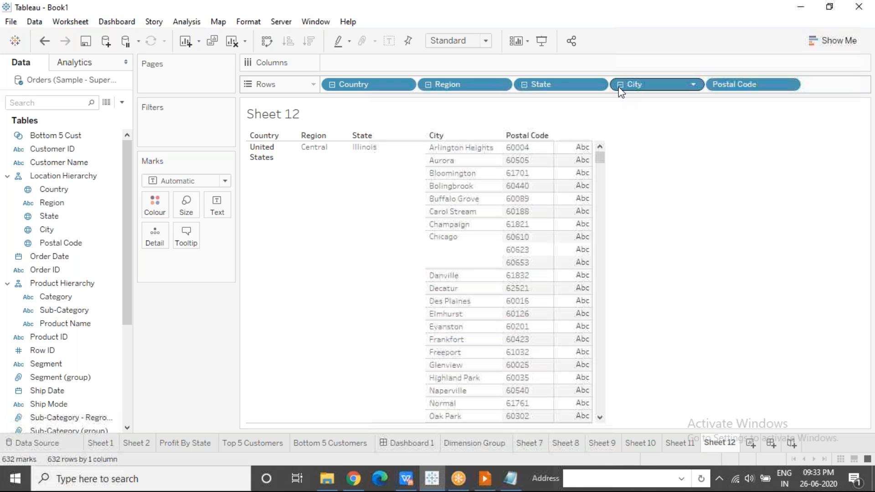
pyautogui.click(428, 85)
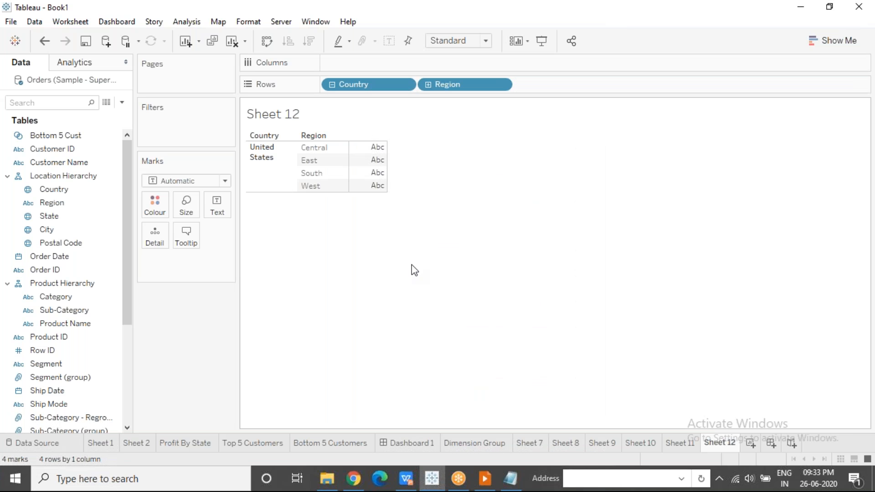
# Switch to the presentation, review the Hierarchy and Tableau Folders slides, and return to Tableau
pyautogui.click(485, 478)
pyautogui.press('Right')
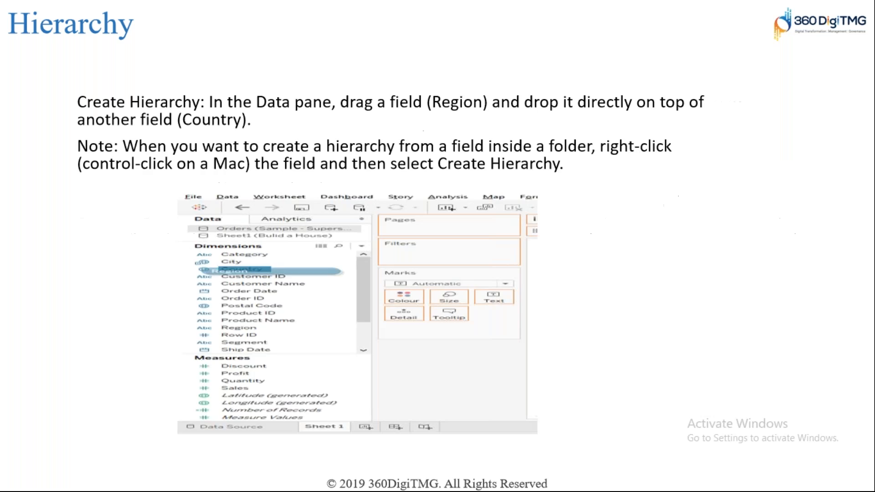
pyautogui.press('Right')
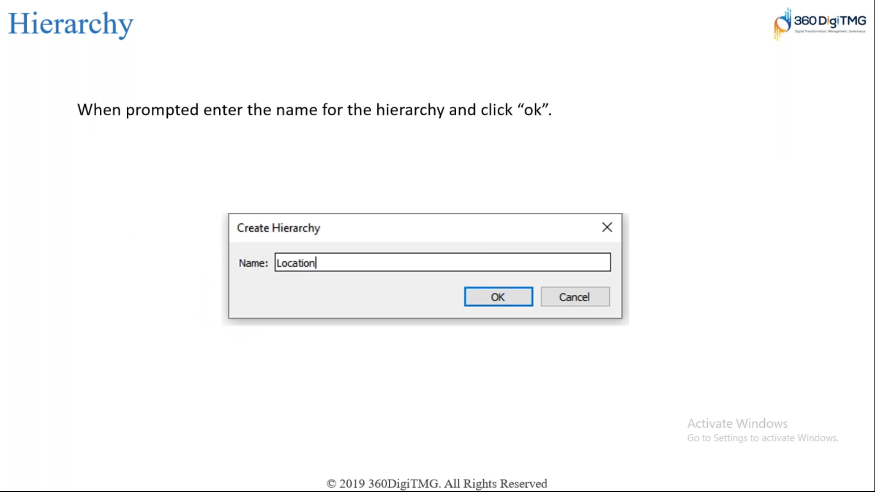
pyautogui.press('Right')
pyautogui.press('Right')
pyautogui.press('Right')
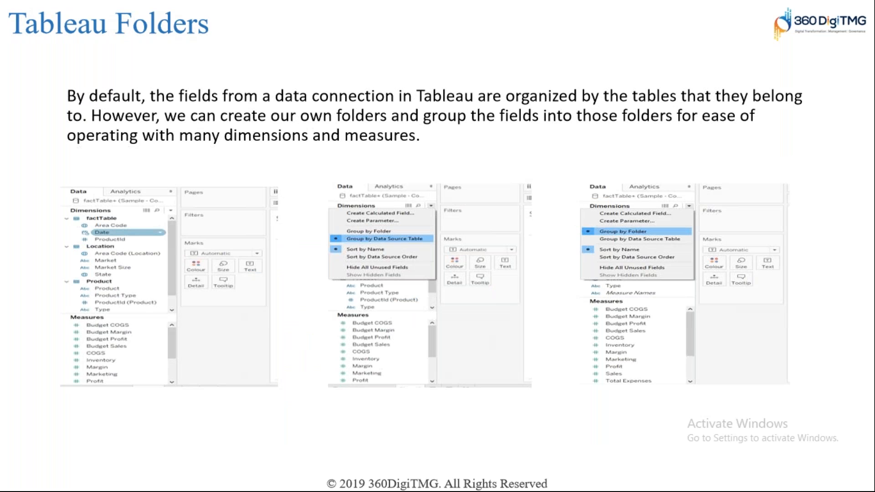
pyautogui.press('Left')
pyautogui.hotkey('alt', 'Tab')
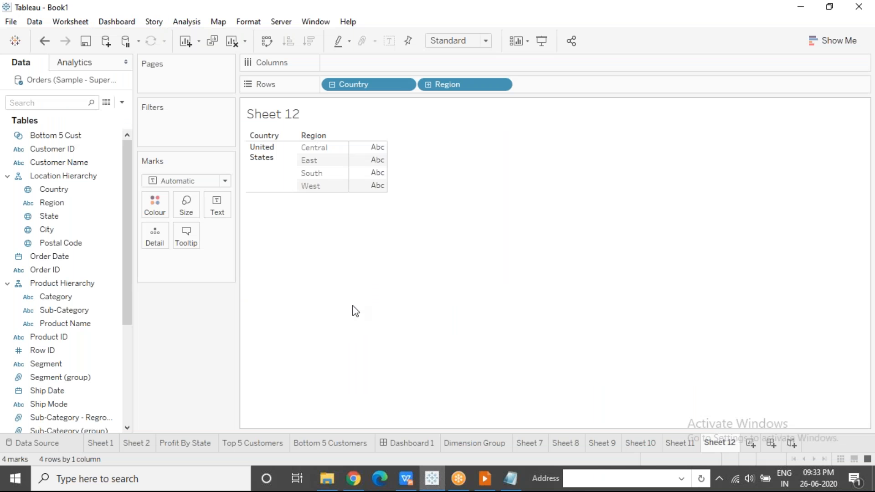
# Clear the sheet and collapse the Location Hierarchy and Product Hierarchy in the field list
pyautogui.click(332, 85)
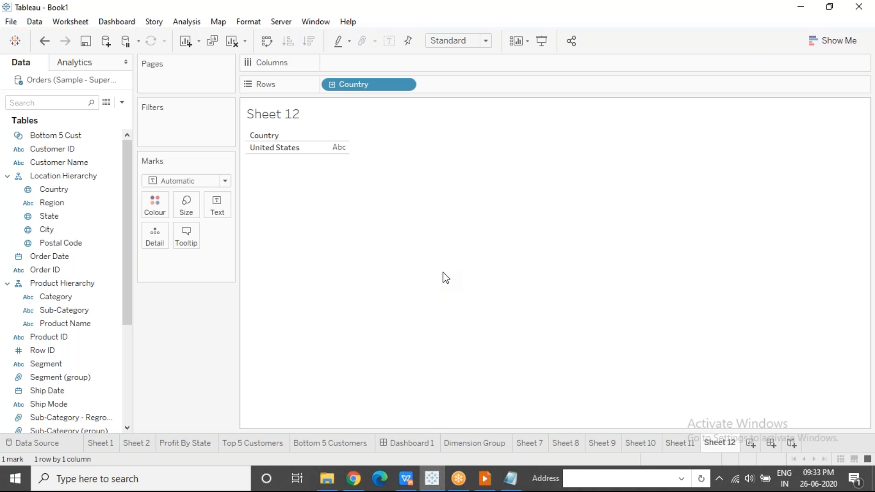
pyautogui.click(233, 41)
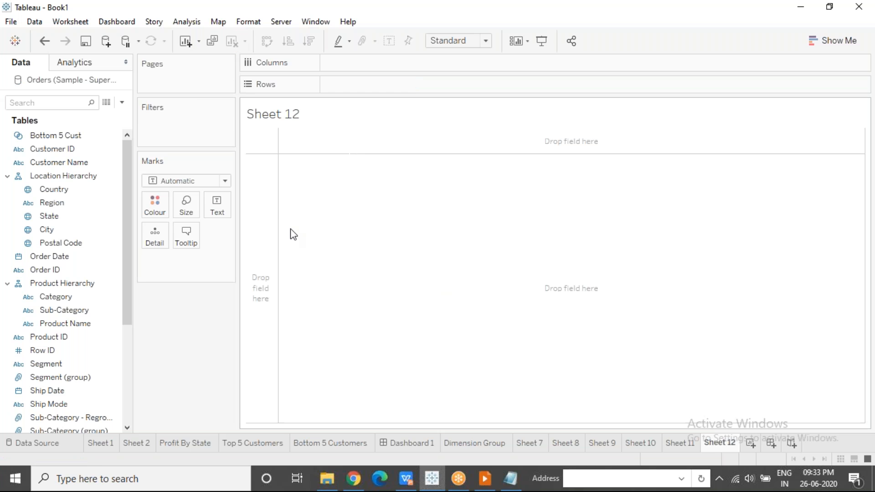
pyautogui.click(8, 177)
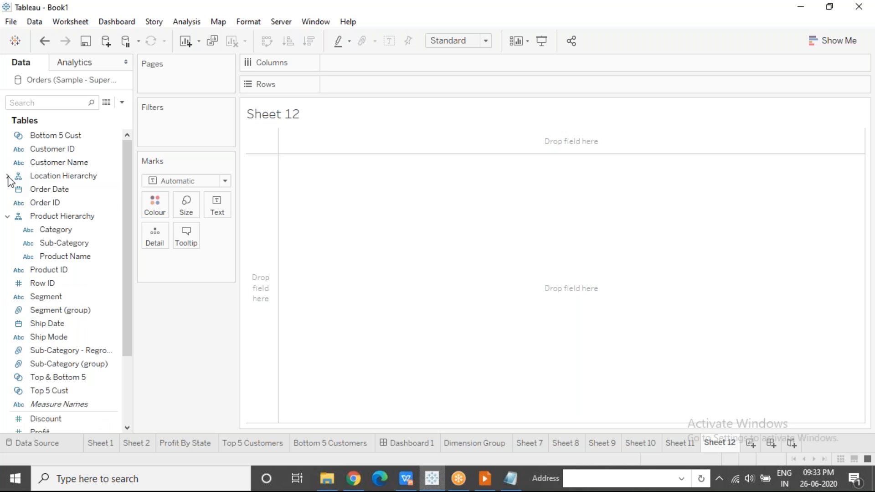
pyautogui.click(8, 217)
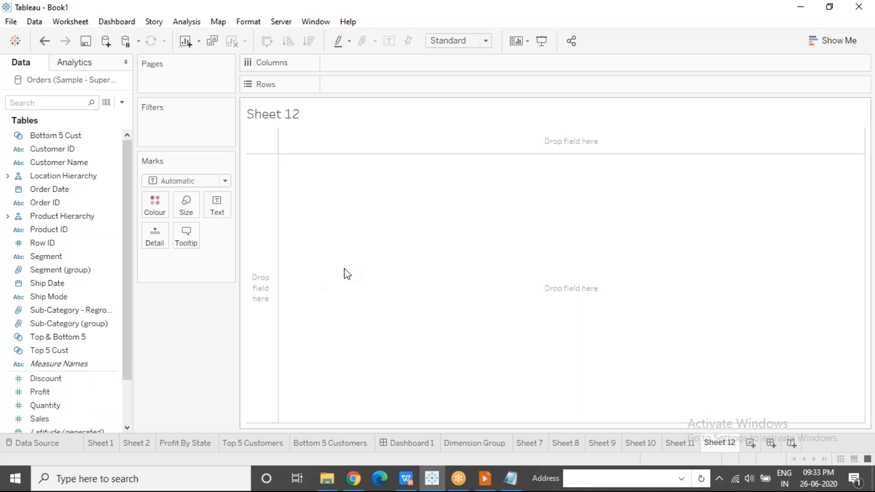
# Look through the dimensions and measures for related fields to organize together, such as Order Date and Order ID
pyautogui.click(100, 173)
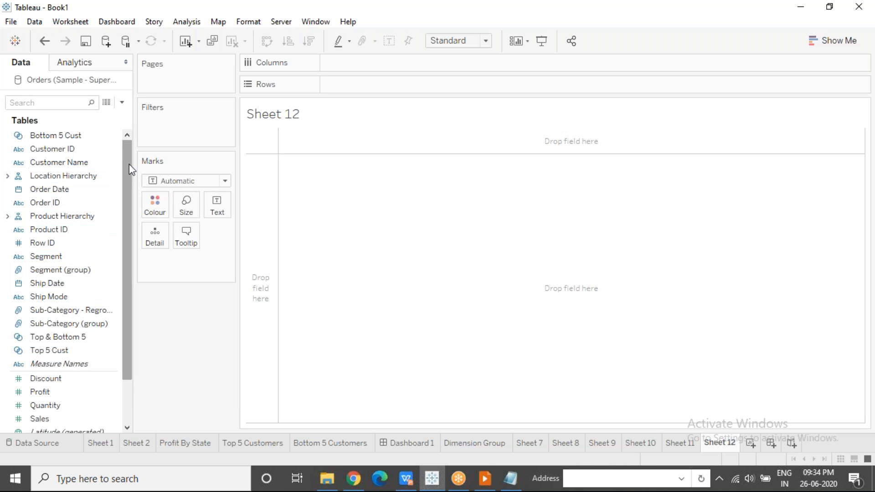
pyautogui.moveTo(129, 163); pyautogui.dragTo(131, 266)
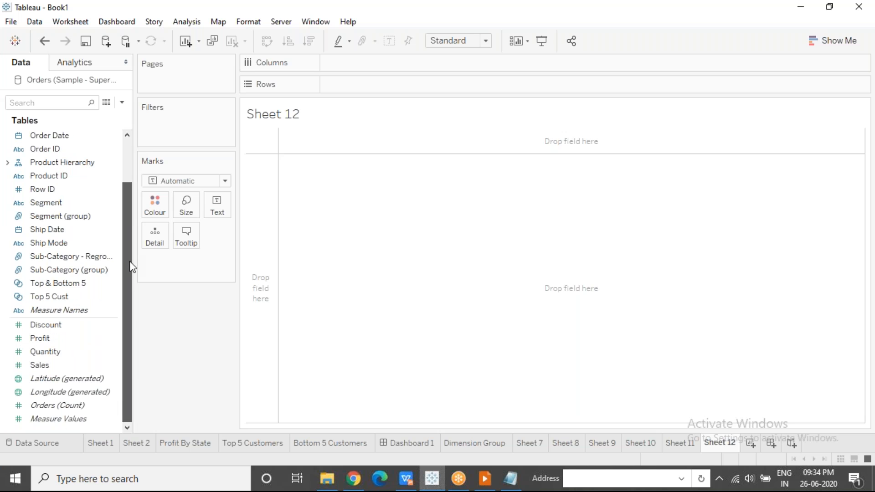
pyautogui.moveTo(122, 213); pyautogui.dragTo(130, 64)
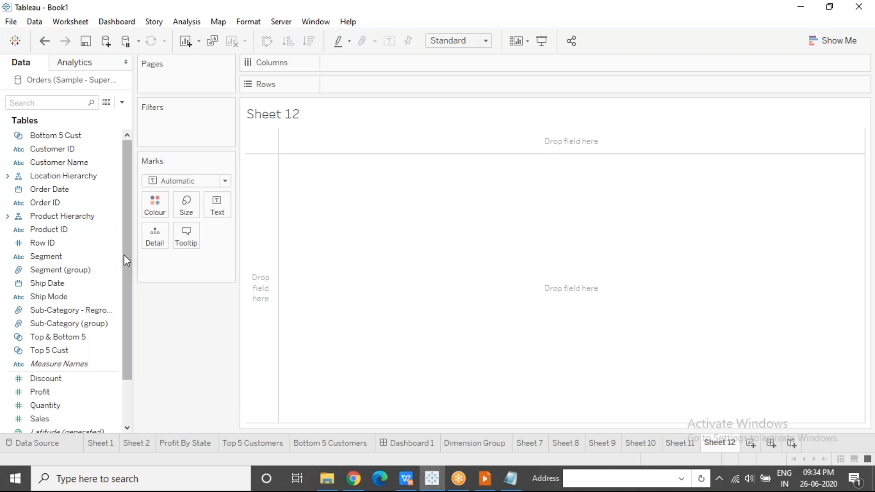
pyautogui.moveTo(124, 253); pyautogui.dragTo(129, 426)
pyautogui.moveTo(125, 395); pyautogui.dragTo(125, 351)
pyautogui.click(82, 258)
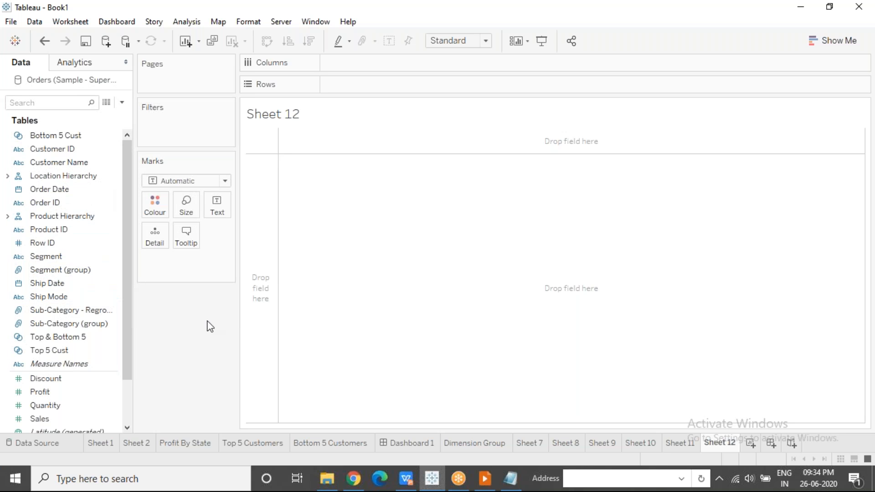
pyautogui.click(91, 188)
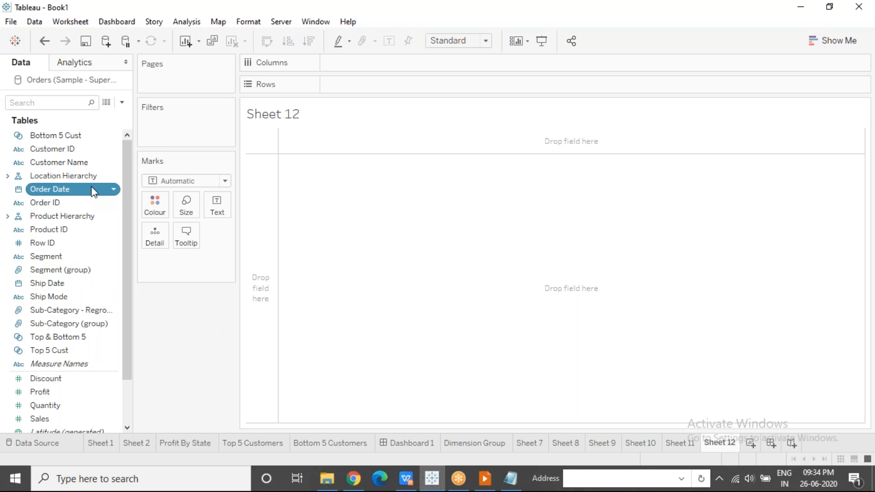
pyautogui.click(78, 204)
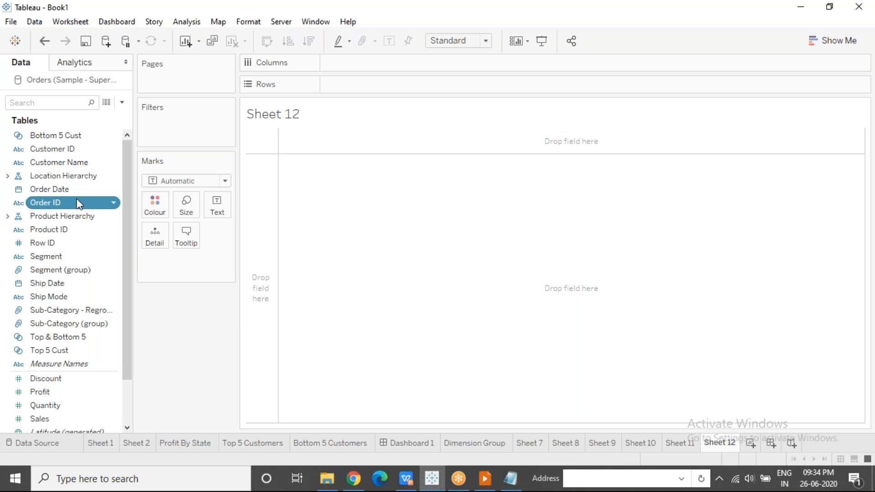
pyautogui.click(78, 189)
pyautogui.click(79, 204)
# Check the folder and grouping options offered for the Order ID field
pyautogui.rightClick(105, 209)
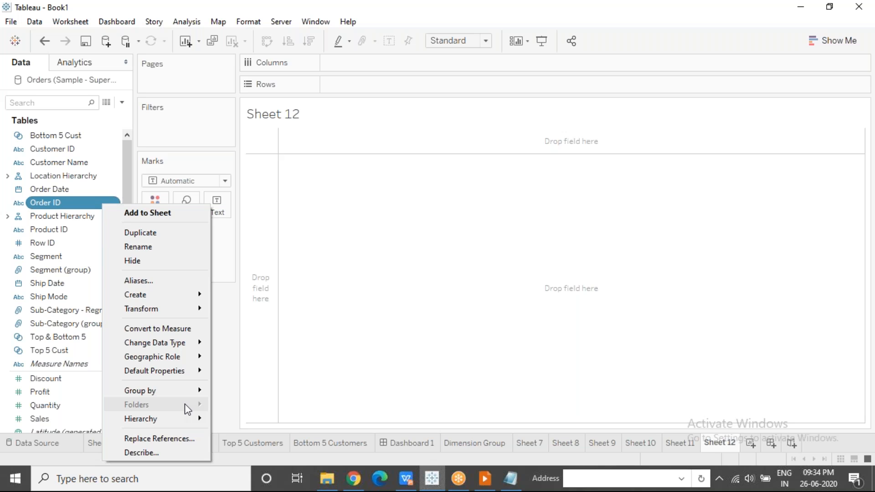
pyautogui.moveTo(171, 390)
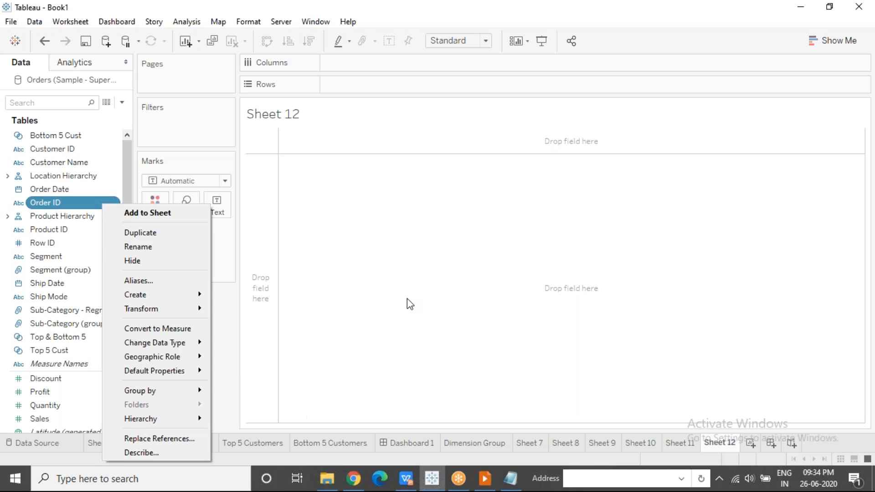
pyautogui.click(497, 232)
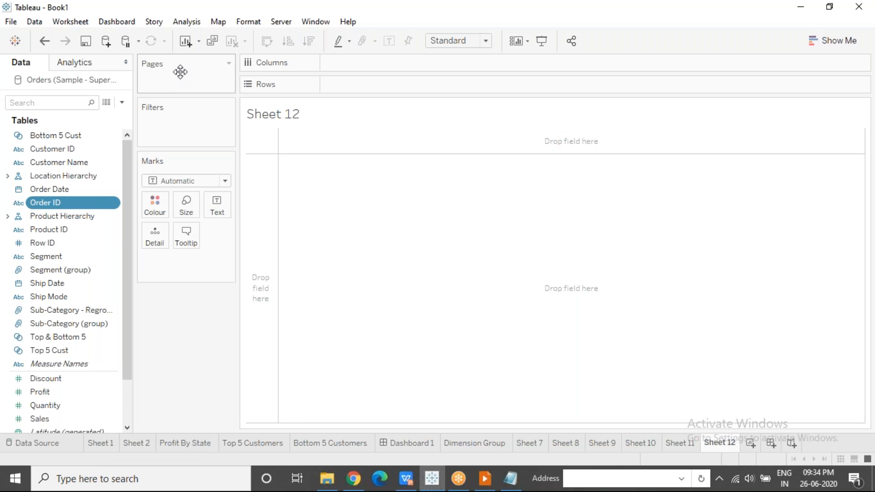
# Change the field list's grouping from data source table to folder
pyautogui.click(121, 102)
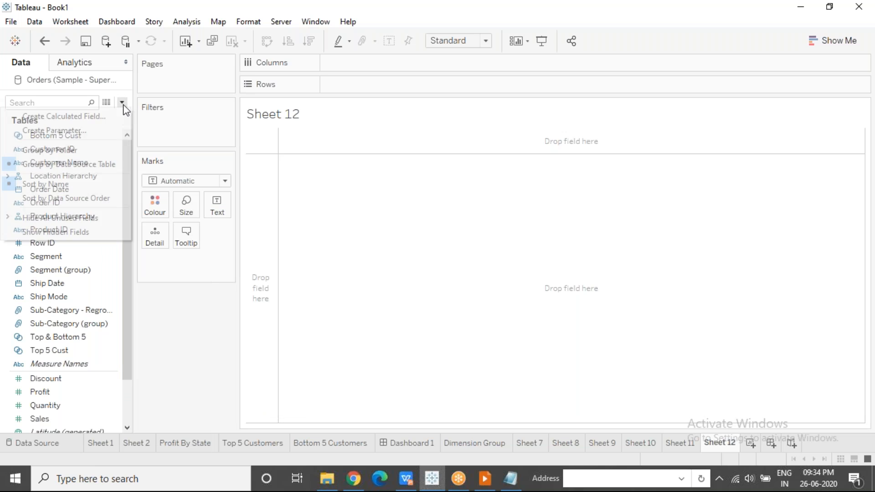
pyautogui.click(98, 163)
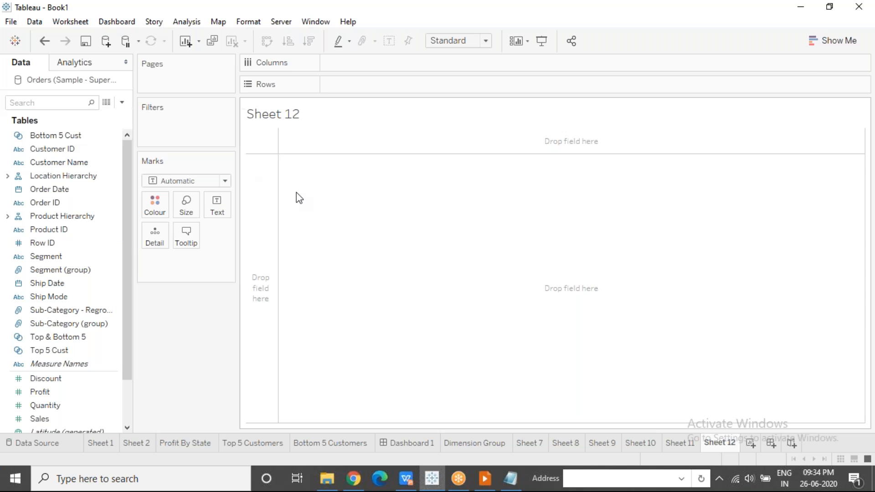
pyautogui.click(122, 102)
pyautogui.click(59, 150)
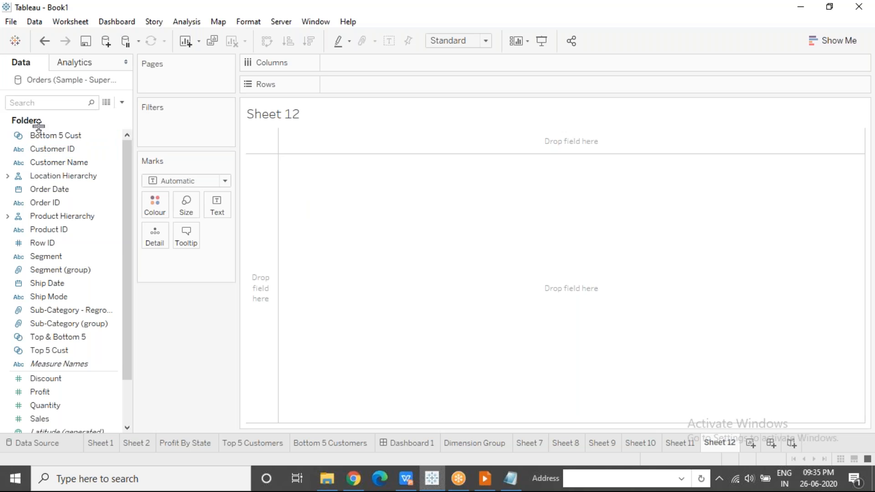
# Create a folder named Orders from the Order ID field
pyautogui.click(101, 203)
pyautogui.rightClick(104, 208)
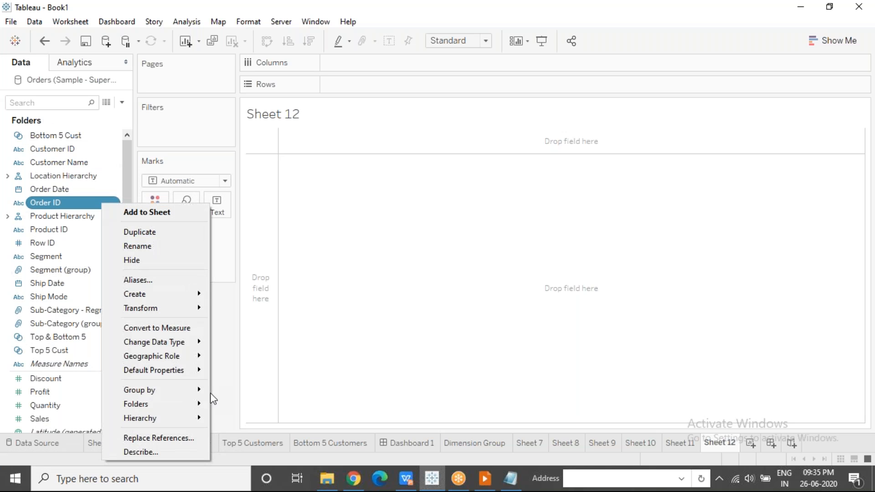
pyautogui.moveTo(184, 404)
pyautogui.click(242, 406)
pyautogui.write('Orders')
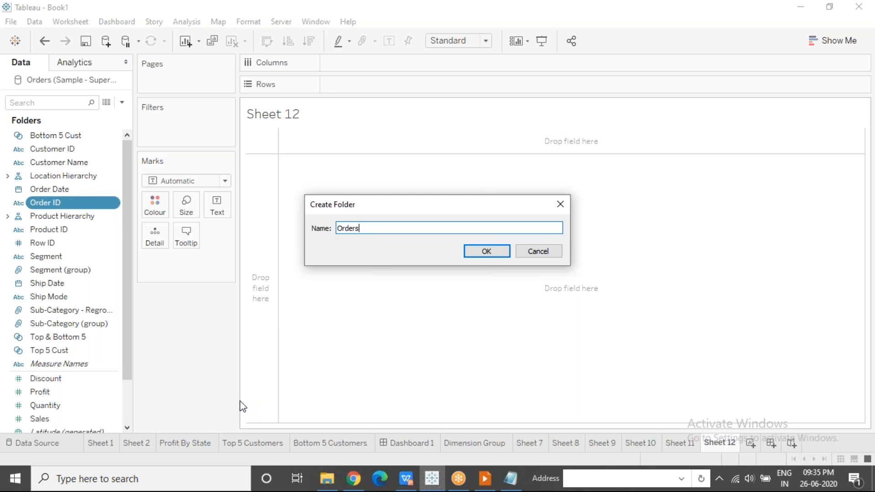
pyautogui.click(486, 252)
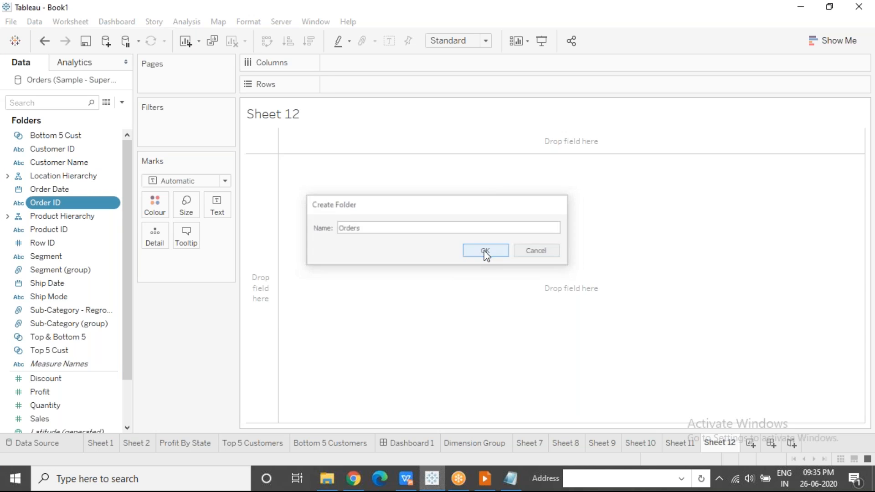
# Move the Order Date, Ship Date and Ship Mode fields into the Orders folder
pyautogui.click(75, 248)
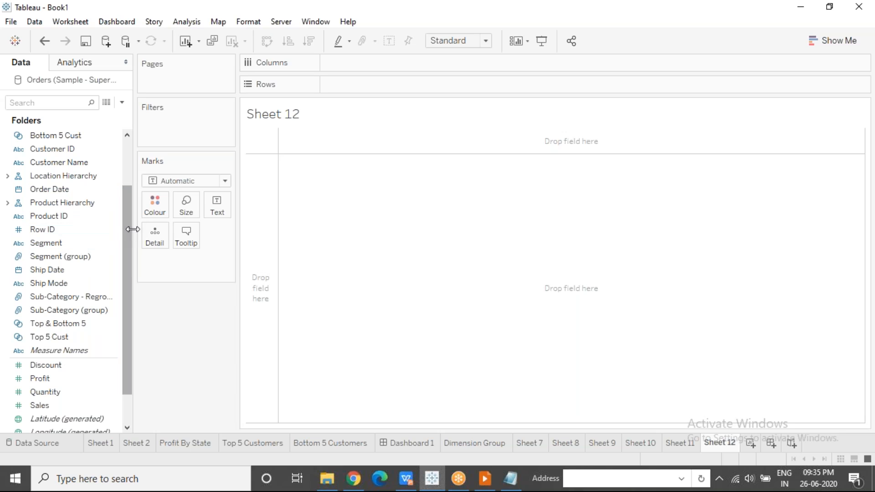
pyautogui.moveTo(129, 230); pyautogui.dragTo(130, 190)
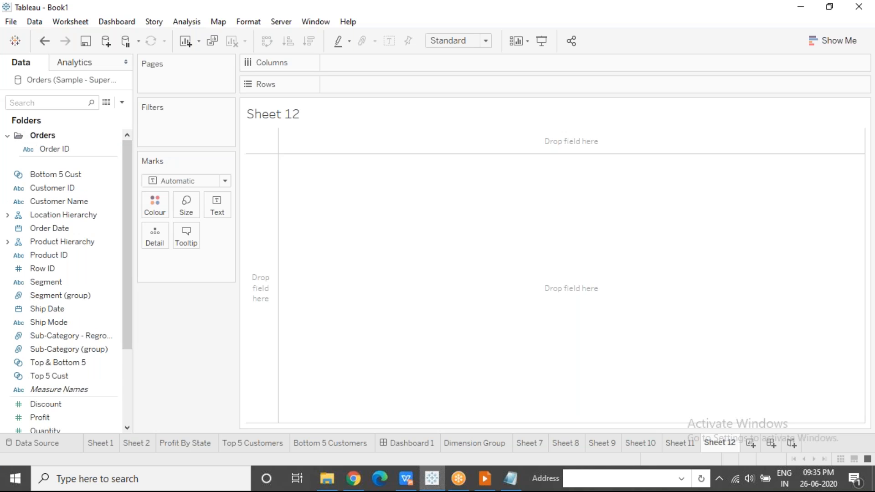
pyautogui.moveTo(52, 225); pyautogui.dragTo(45, 141)
pyautogui.moveTo(62, 311); pyautogui.dragTo(54, 155)
pyautogui.moveTo(50, 322); pyautogui.dragTo(56, 133)
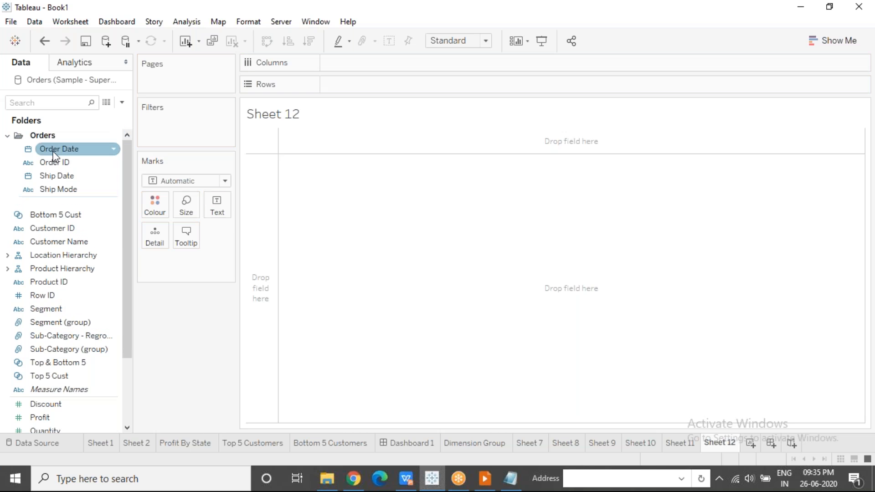
# Place Order Date from the Orders folder on Rows, collapsing and re-expanding the folder to show how it works
pyautogui.click(8, 136)
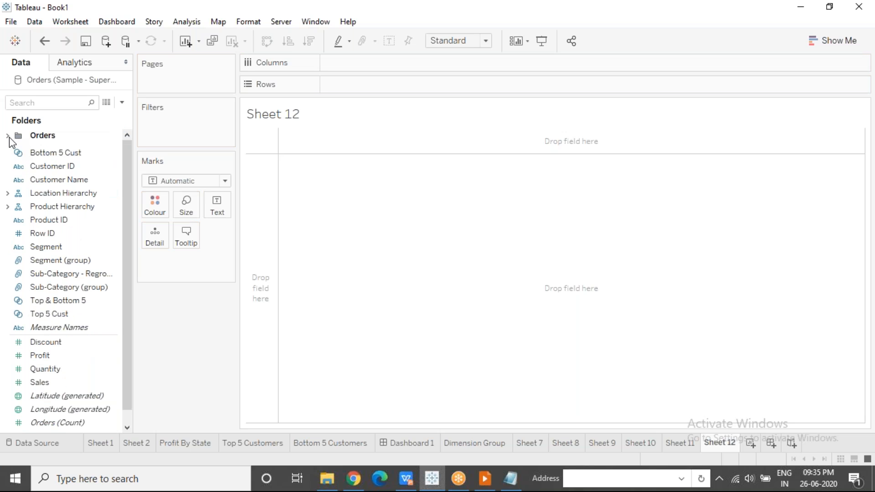
pyautogui.click(8, 137)
pyautogui.moveTo(52, 151); pyautogui.dragTo(352, 90)
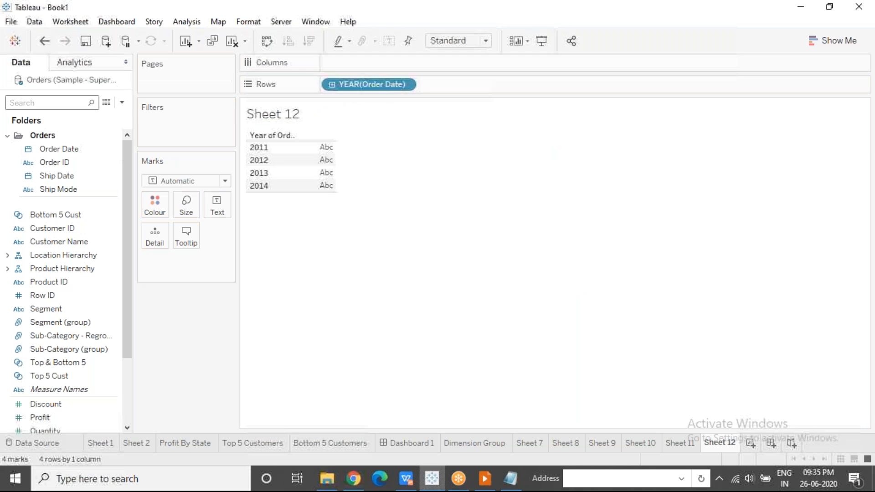
pyautogui.click(8, 136)
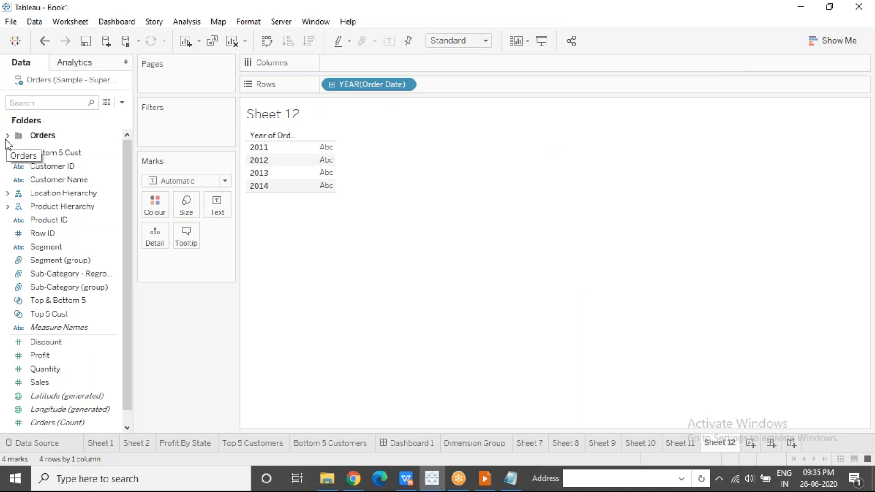
pyautogui.click(6, 139)
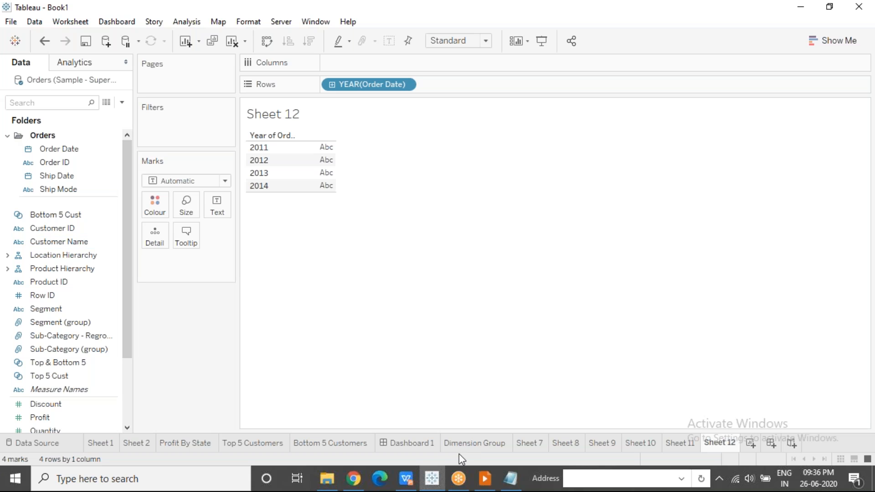
# Review the Tableau Folders slide in WPS Presentation and compare it with the field list's grouping options in Tableau
pyautogui.click(486, 484)
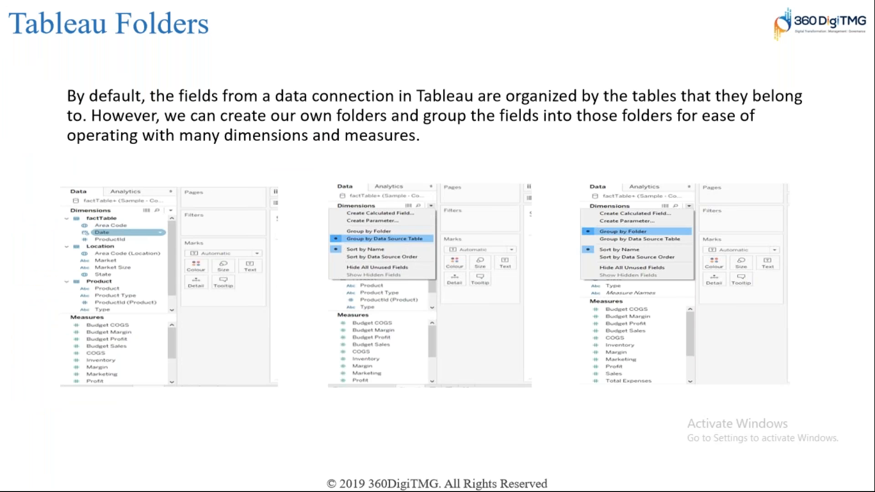
pyautogui.hotkey('alt', 'Tab')
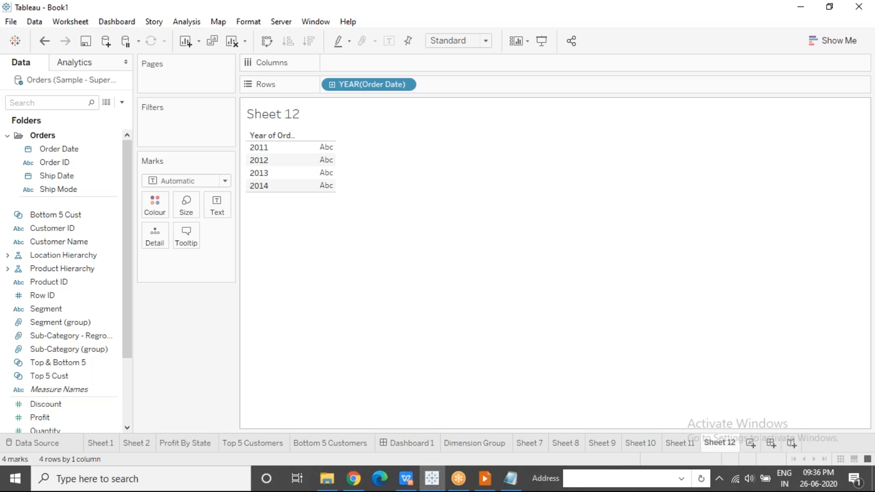
pyautogui.click(123, 103)
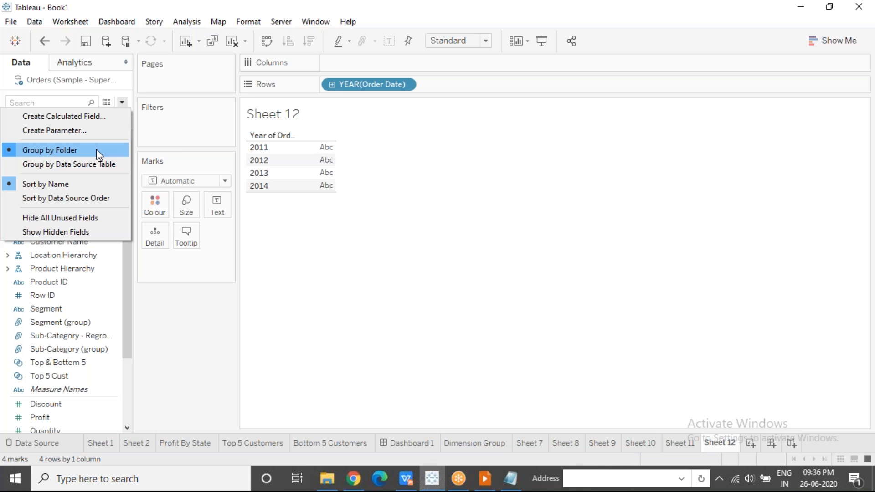
pyautogui.click(97, 149)
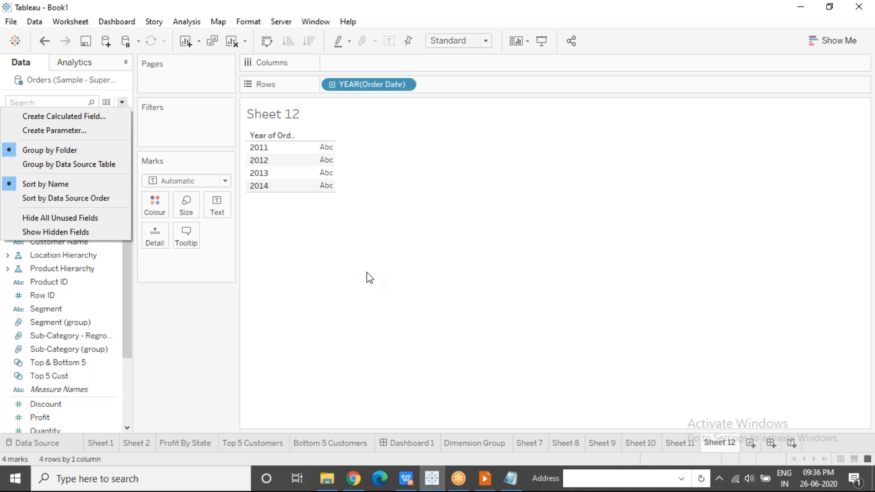
pyautogui.click(484, 480)
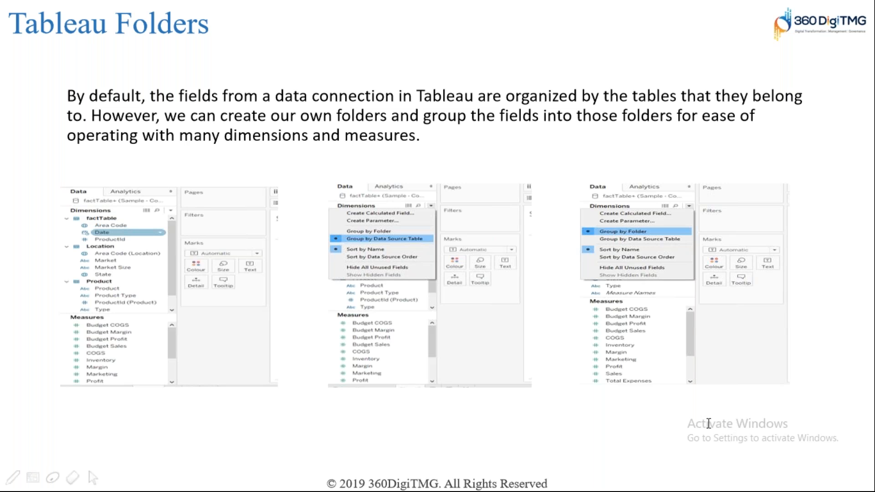
pyautogui.hotkey('alt', 'Tab')
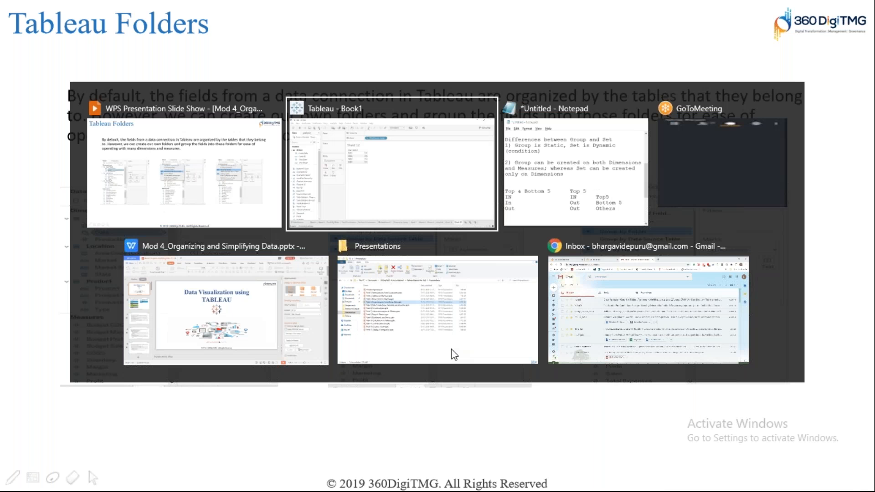
# Switch the field list's grouping to data source table and back to folder, and recheck the grouping options
pyautogui.click(122, 104)
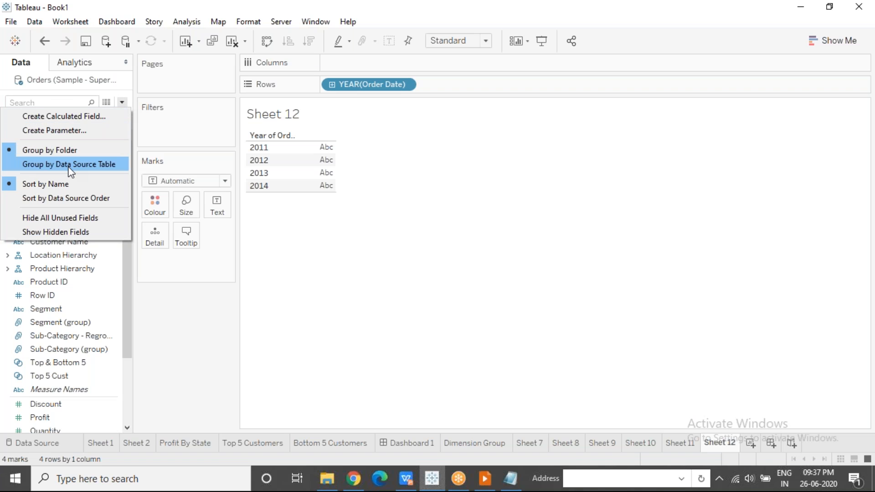
pyautogui.click(53, 165)
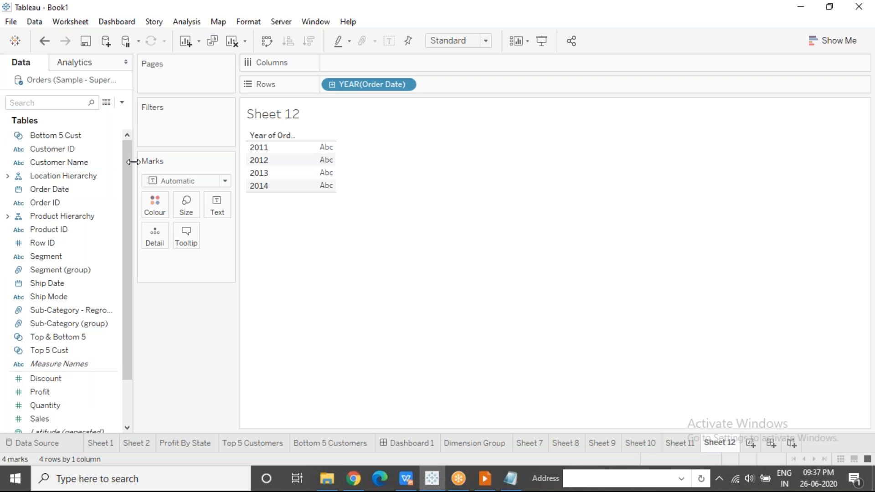
pyautogui.moveTo(129, 162); pyautogui.dragTo(124, 125)
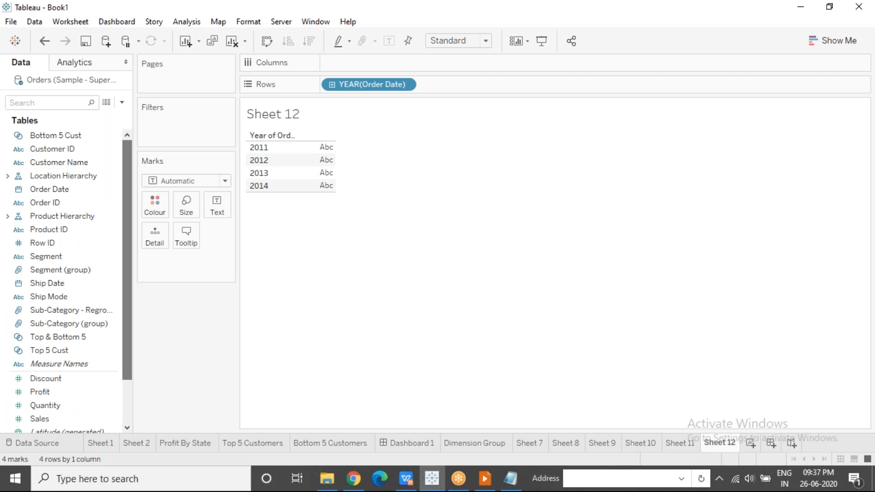
pyautogui.click(121, 102)
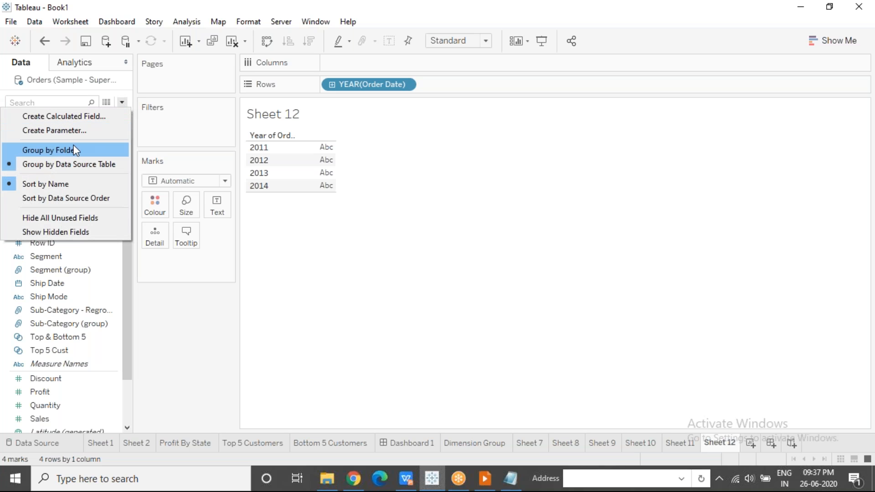
pyautogui.click(70, 148)
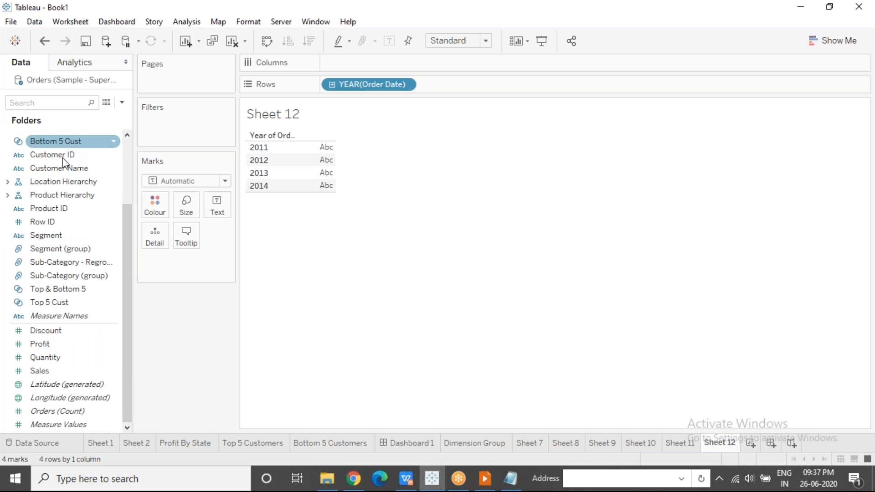
pyautogui.moveTo(130, 214); pyautogui.dragTo(129, 152)
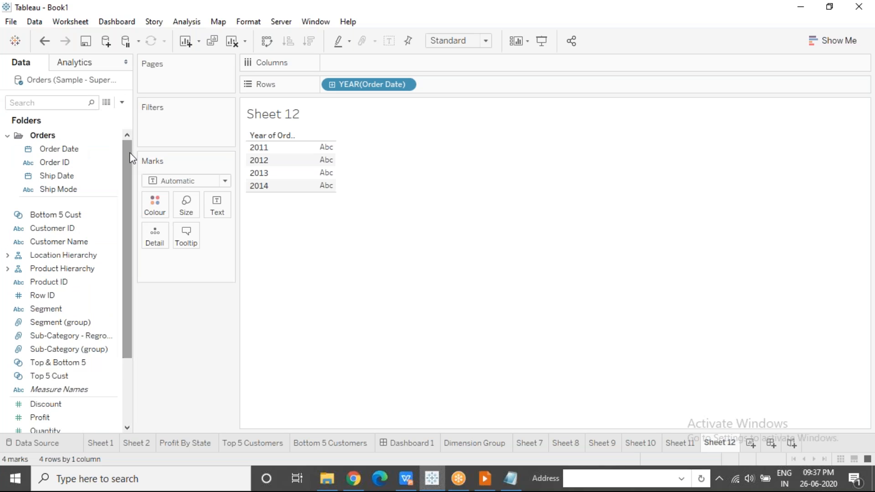
pyautogui.click(122, 102)
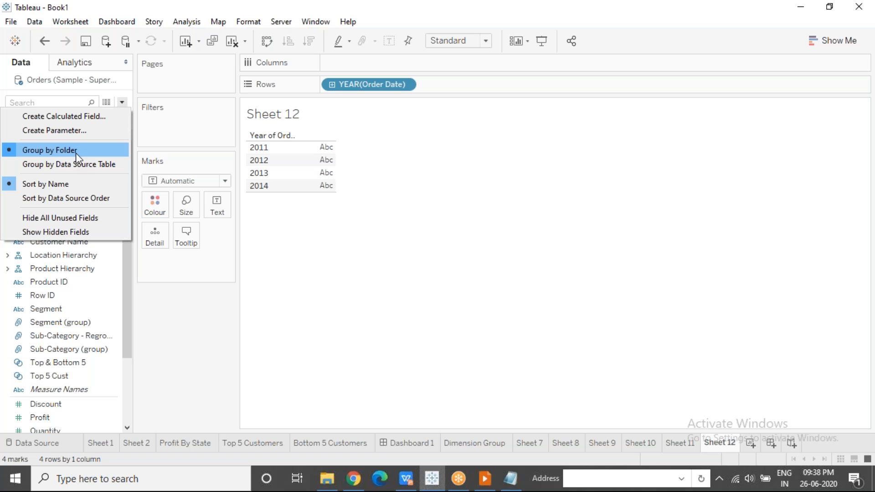
pyautogui.click(434, 339)
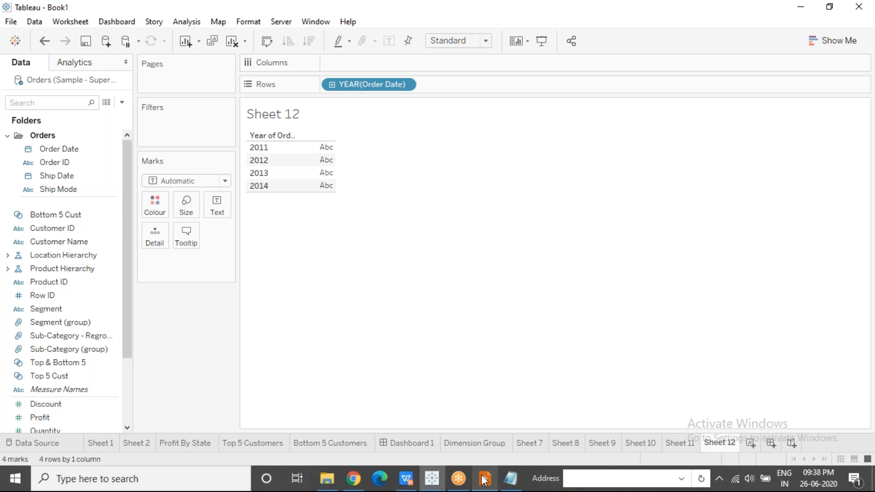
# Switch to the WPS Presentation slide show and advance to the Highlighter slide
pyautogui.click(485, 478)
pyautogui.press('Right')
pyautogui.press('Right')
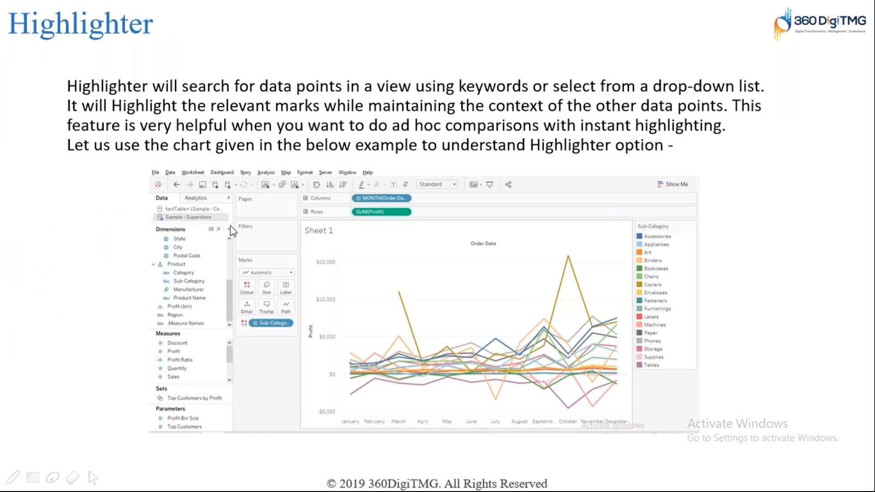
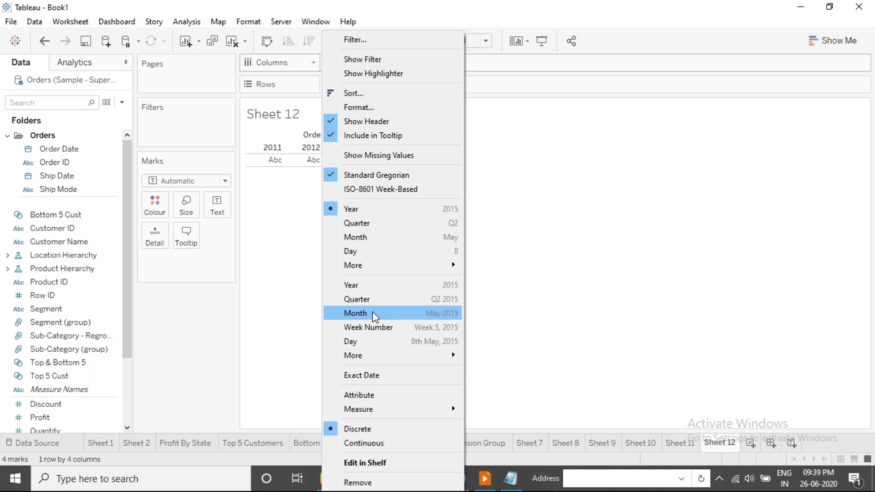
# Try Order Date on Columns as a continuous month and change it to the discrete month without the year
pyautogui.click(372, 313)
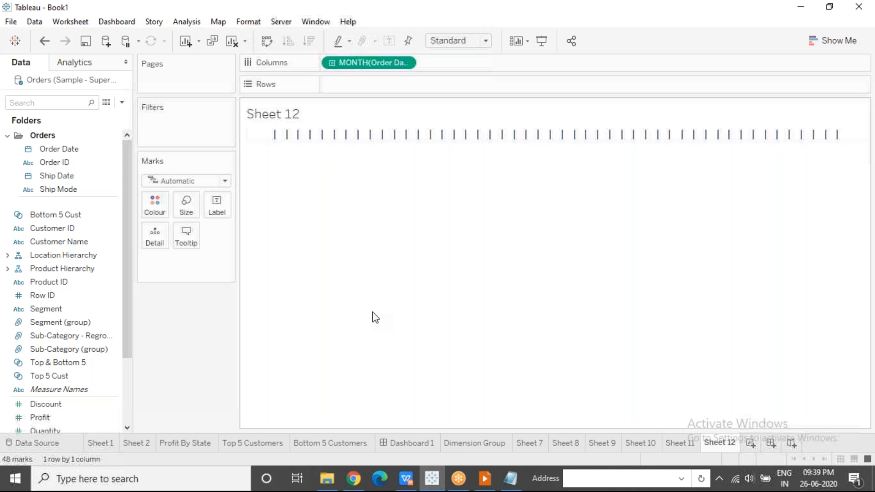
pyautogui.click(405, 64)
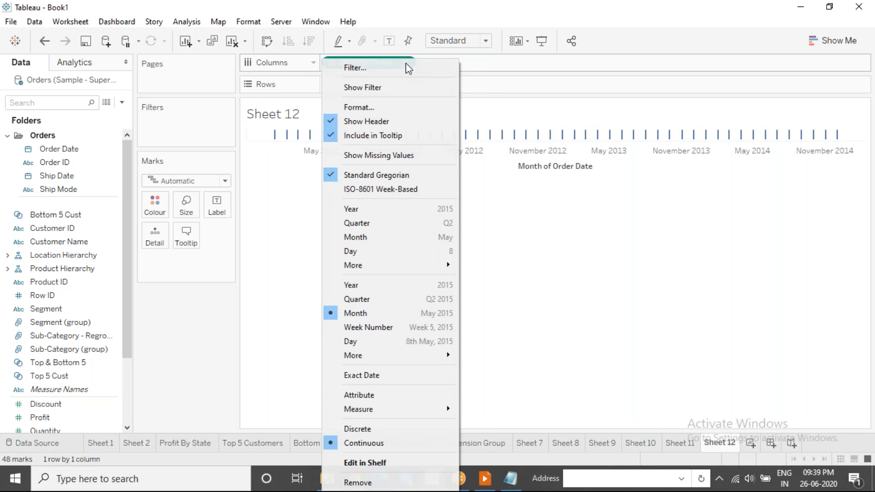
pyautogui.click(368, 243)
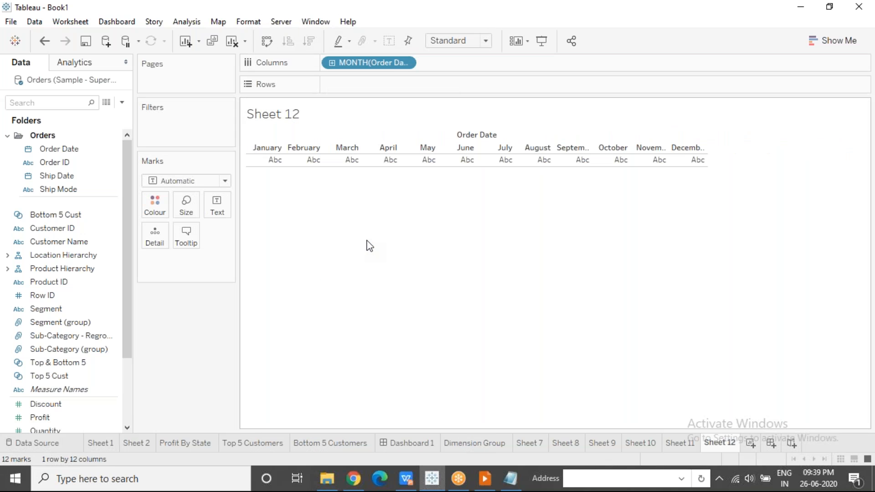
pyautogui.click(406, 63)
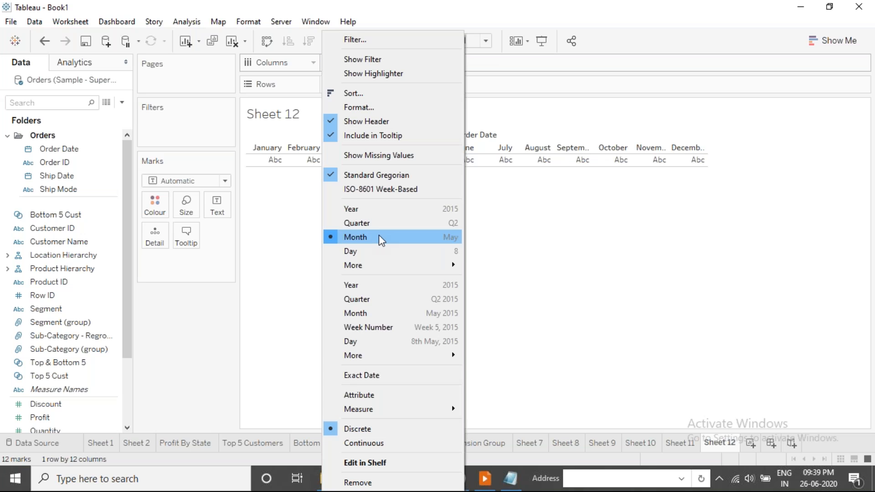
pyautogui.click(294, 207)
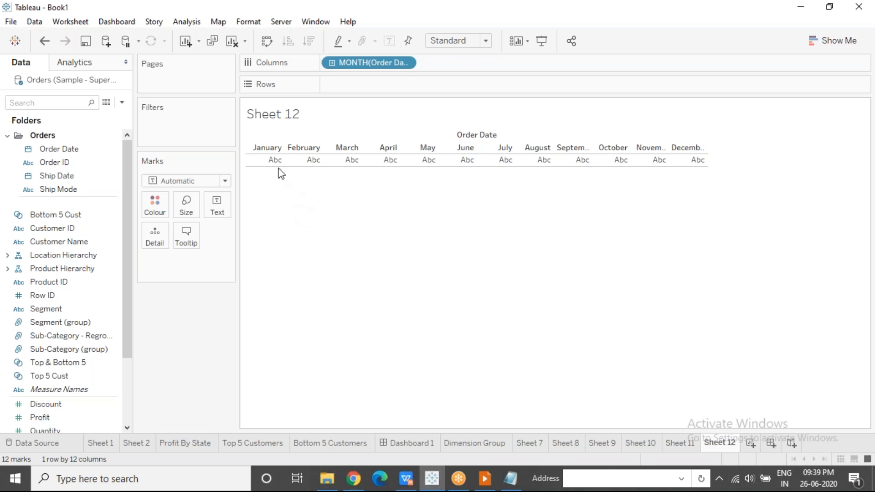
# Place Profit on Rows and colour the lines by Sub-Category from the Product Hierarchy
pyautogui.click(57, 413)
pyautogui.moveTo(56, 408); pyautogui.dragTo(351, 84)
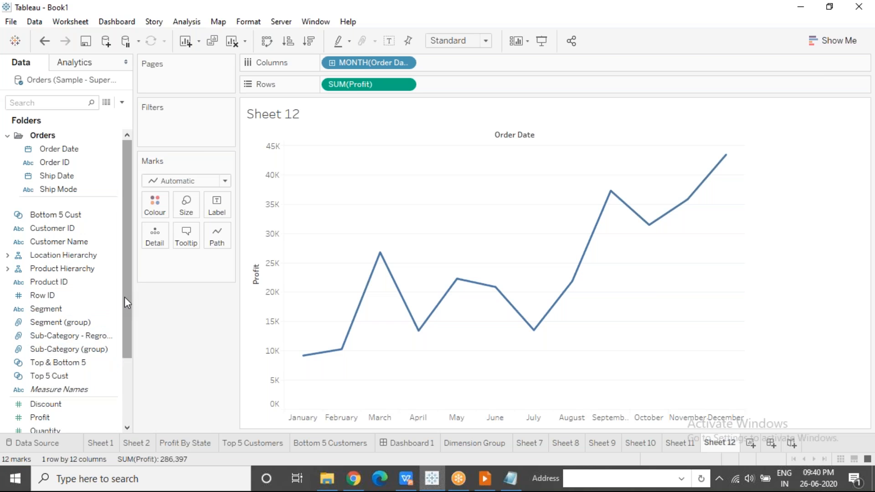
pyautogui.click(7, 269)
pyautogui.moveTo(52, 295); pyautogui.dragTo(155, 204)
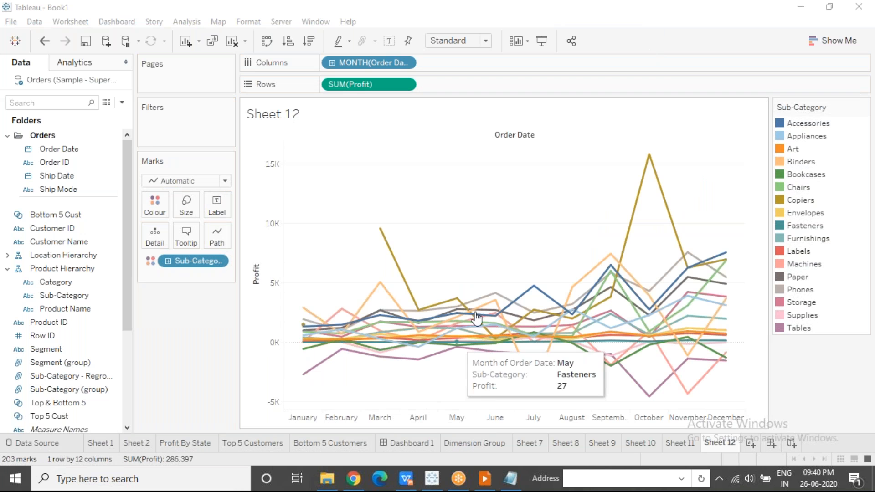
# Highlight Accessories, Appliances and Bookcases one after another through the colour legend, and clear the highlight
pyautogui.click(811, 126)
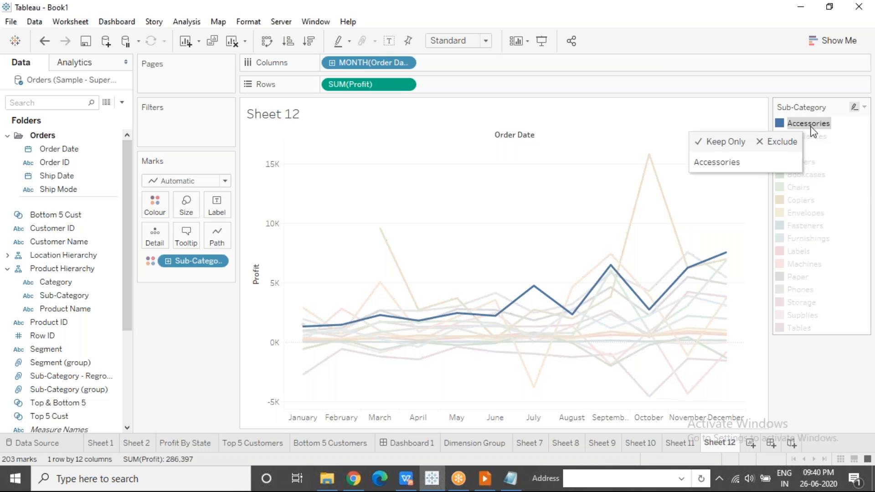
pyautogui.click(815, 136)
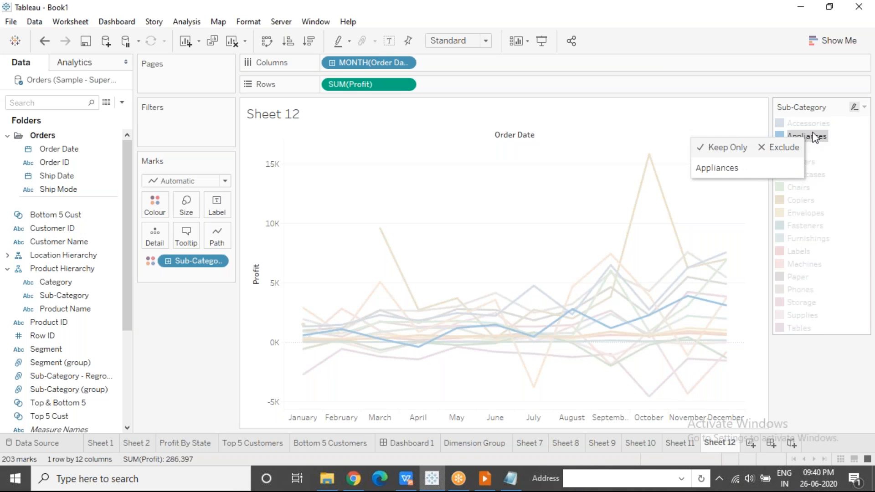
pyautogui.click(812, 172)
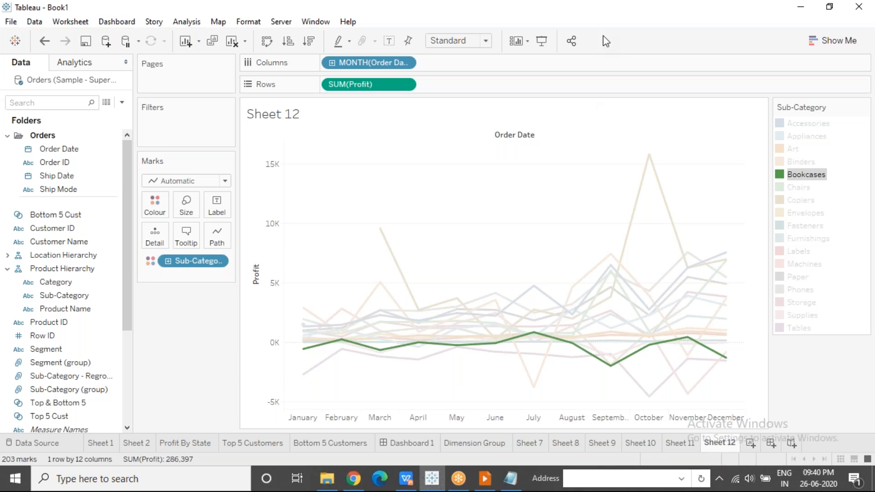
pyautogui.click(608, 19)
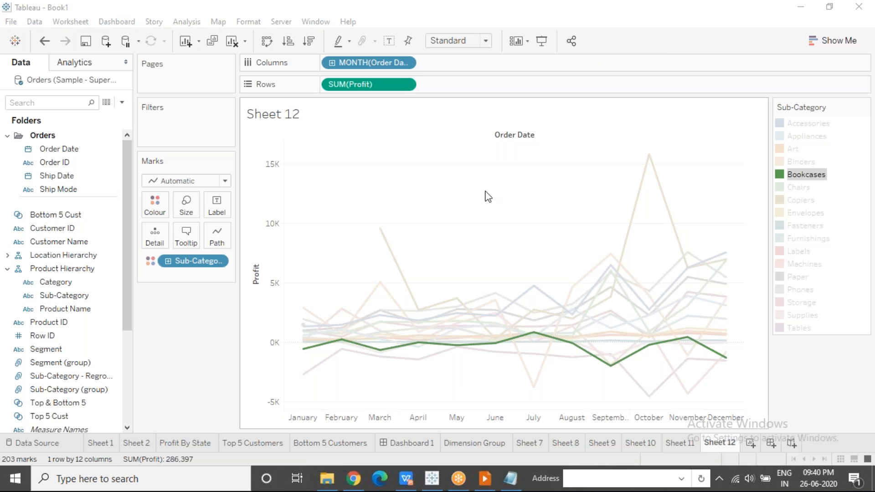
pyautogui.click(457, 233)
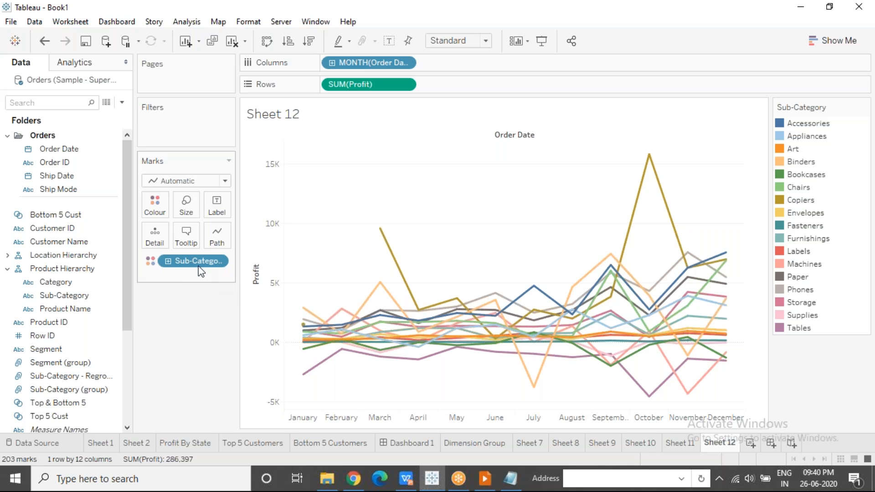
# Move Sub-Category from Colour to Detail on the Marks card and show its highlighter
pyautogui.moveTo(184, 267); pyautogui.dragTo(155, 234)
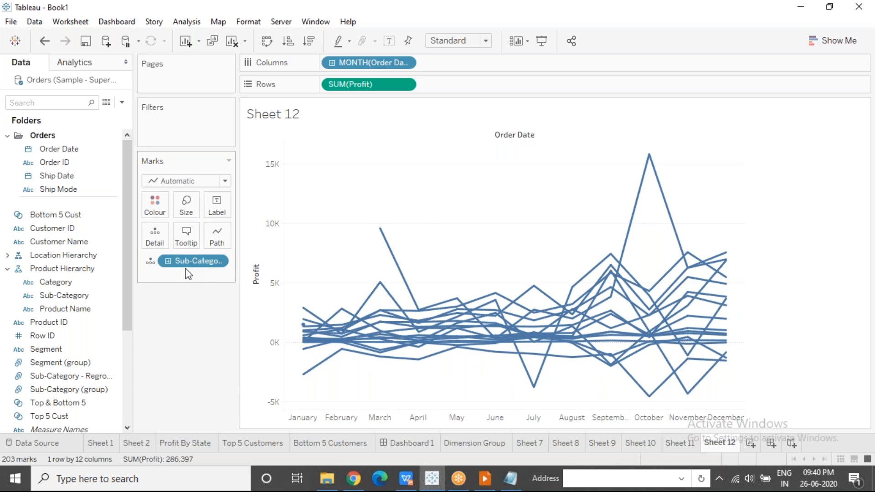
pyautogui.click(218, 263)
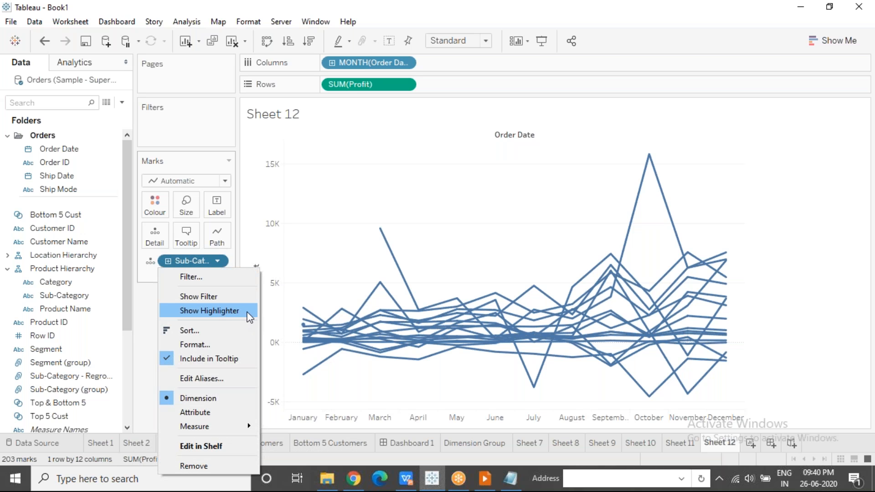
pyautogui.click(227, 310)
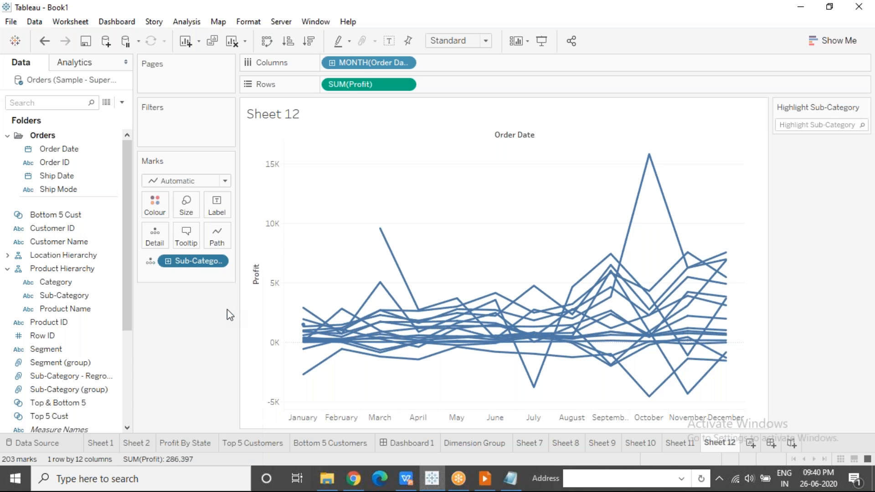
# Search the Sub-Category highlighter for "Ac" and highlight Accessories in the chart
pyautogui.click(794, 125)
pyautogui.write('Ac')
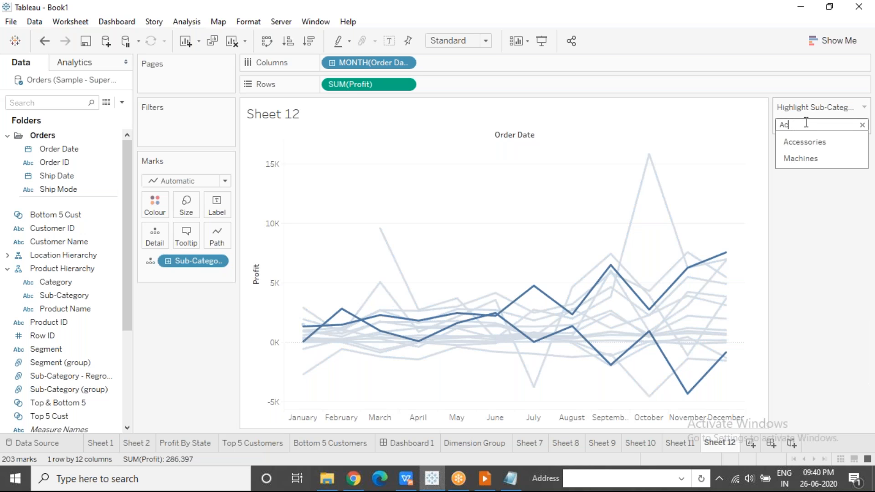
pyautogui.moveTo(798, 125); pyautogui.dragTo(763, 125)
pyautogui.click(791, 125)
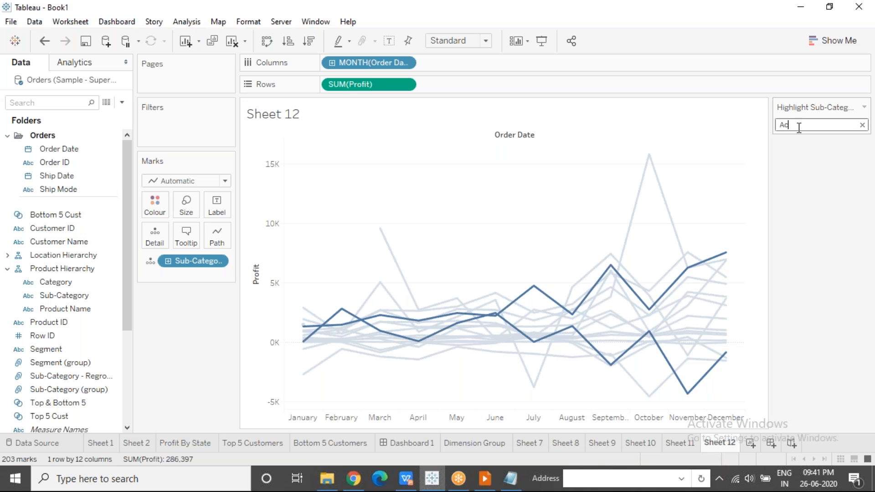
pyautogui.press('BackSpace')
pyautogui.write('c')
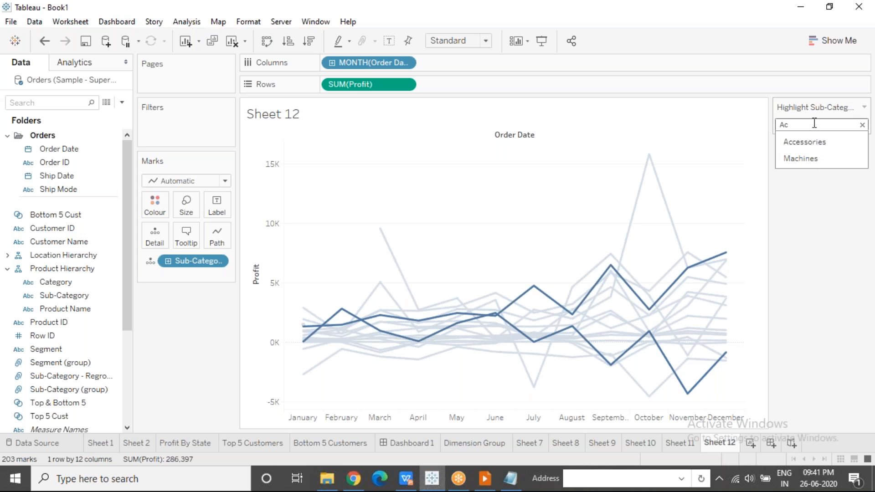
pyautogui.click(810, 142)
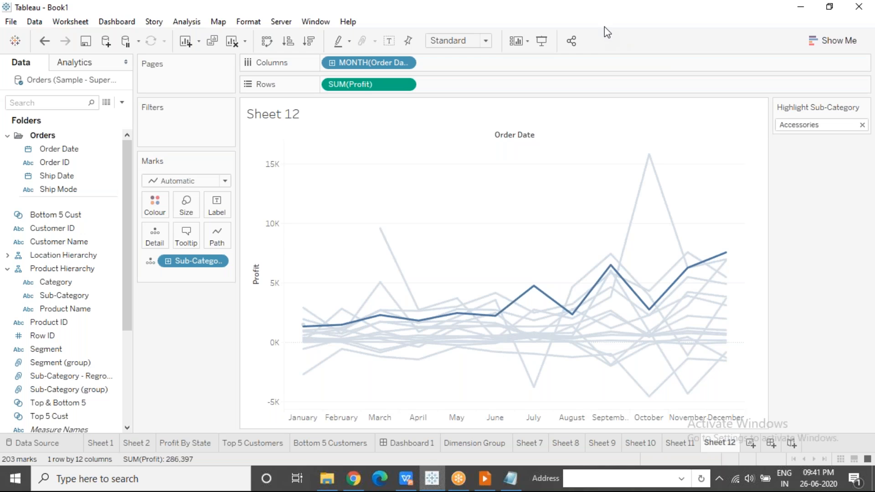
# Deselect the highlighted line in the chart and clear Accessories from the Sub-Category highlighter
pyautogui.click(559, 202)
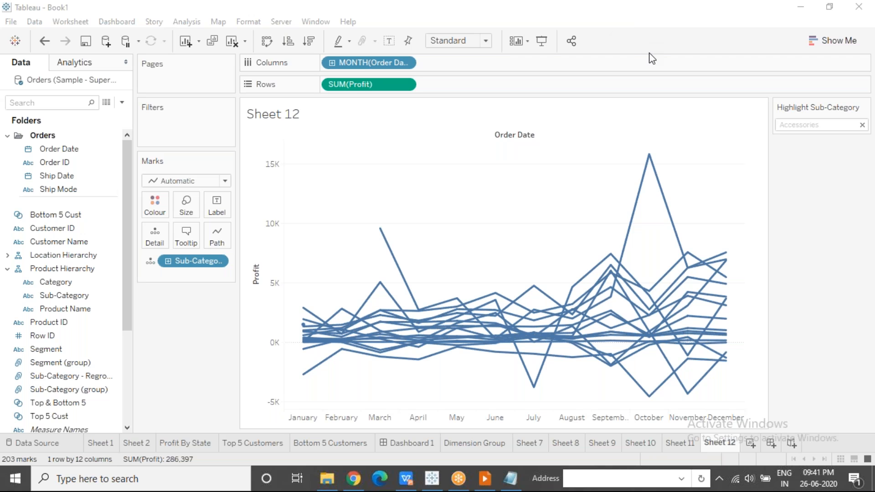
pyautogui.click(520, 197)
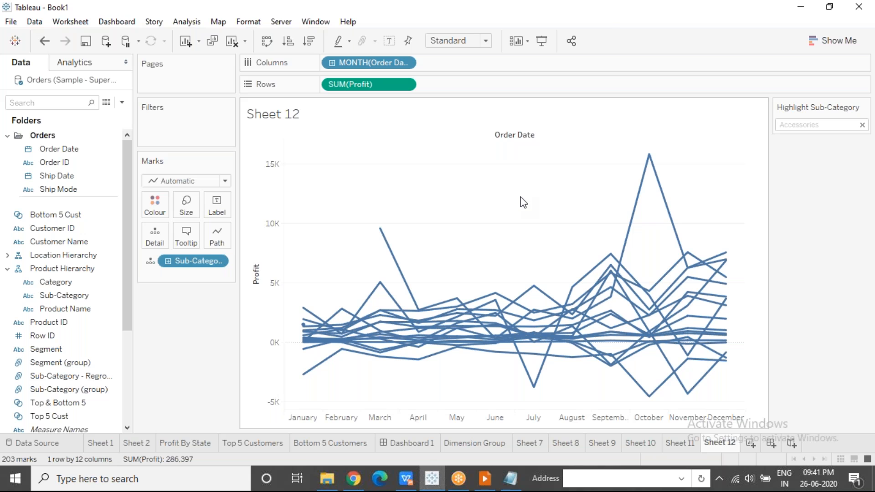
pyautogui.click(606, 17)
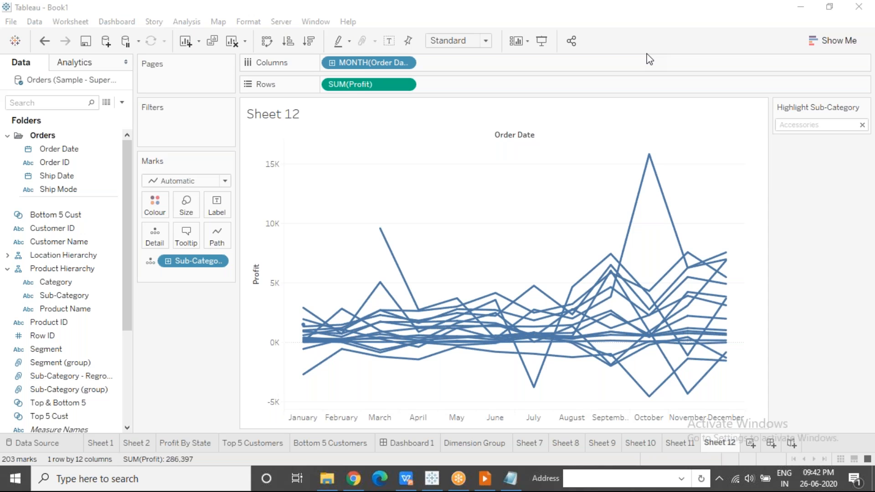
pyautogui.click(841, 124)
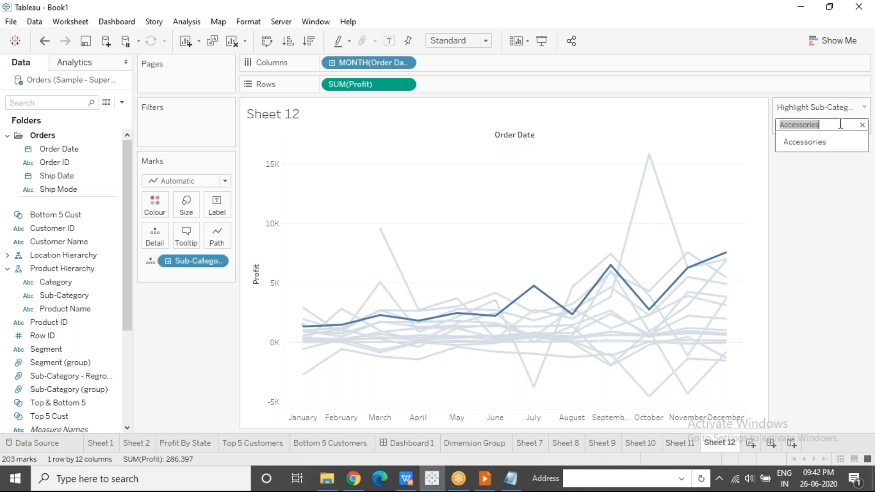
pyautogui.click(862, 125)
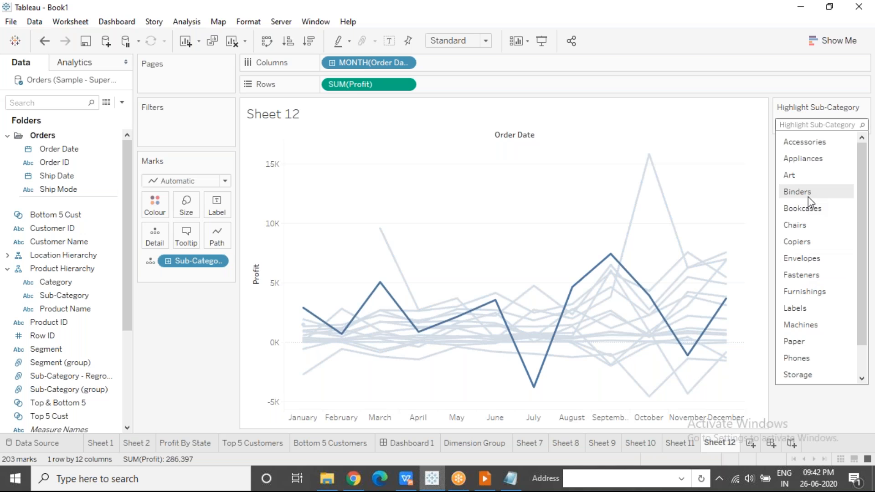
# Highlight the sub-categories matching "Bi" with the highlighter, and clear the search text again
pyautogui.write('Bi')
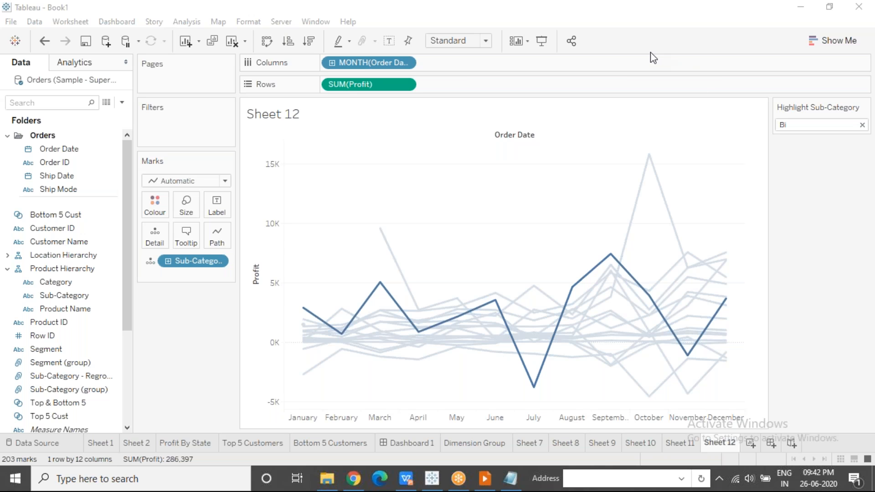
pyautogui.click(816, 126)
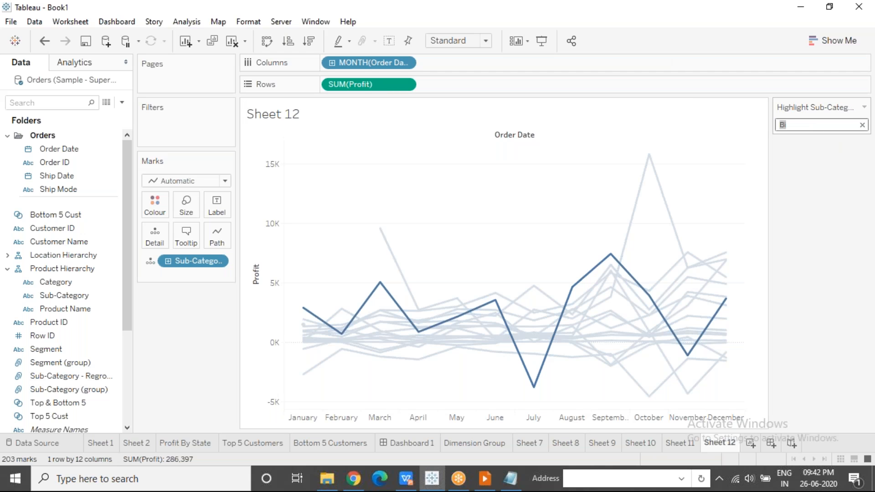
pyautogui.click(862, 125)
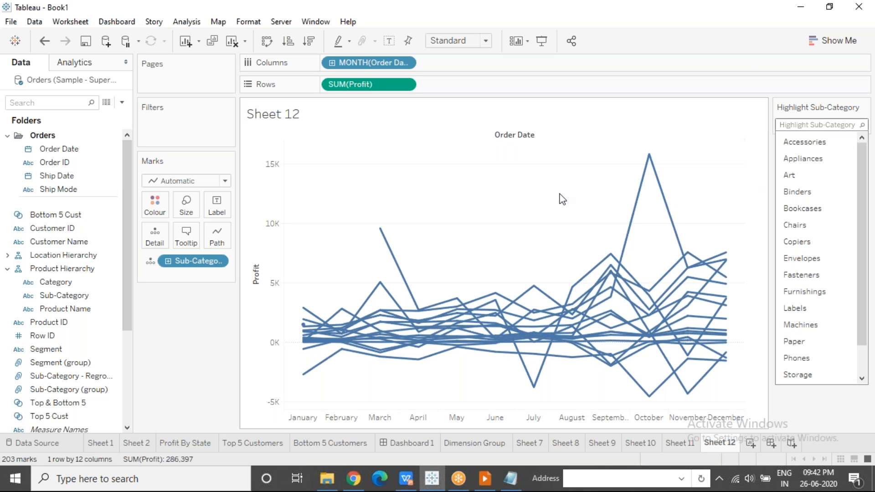
pyautogui.click(563, 200)
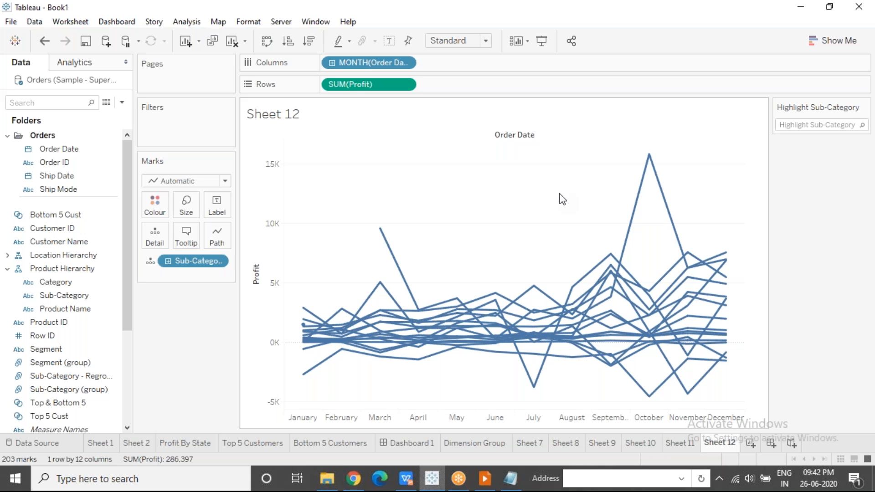
pyautogui.click(610, 21)
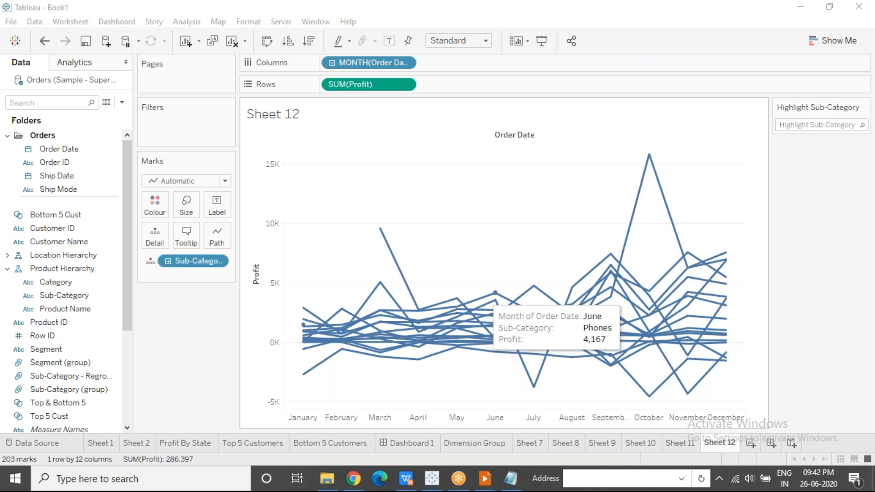
# Switch to the WPS Presentation slide show, advance past the Highlighter and Key Takeaways slides, and end the show
pyautogui.hotkey('alt', 'Tab')
pyautogui.click(409, 217)
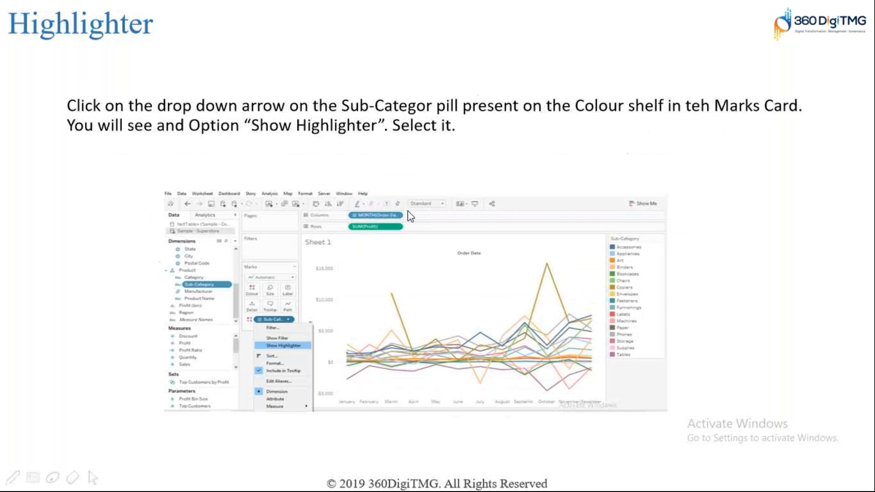
pyautogui.click(264, 236)
pyautogui.click(263, 237)
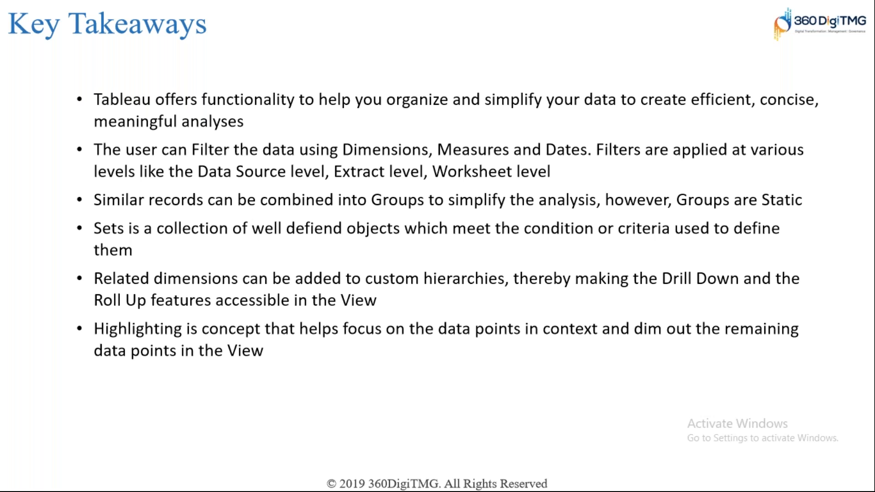
pyautogui.click(306, 314)
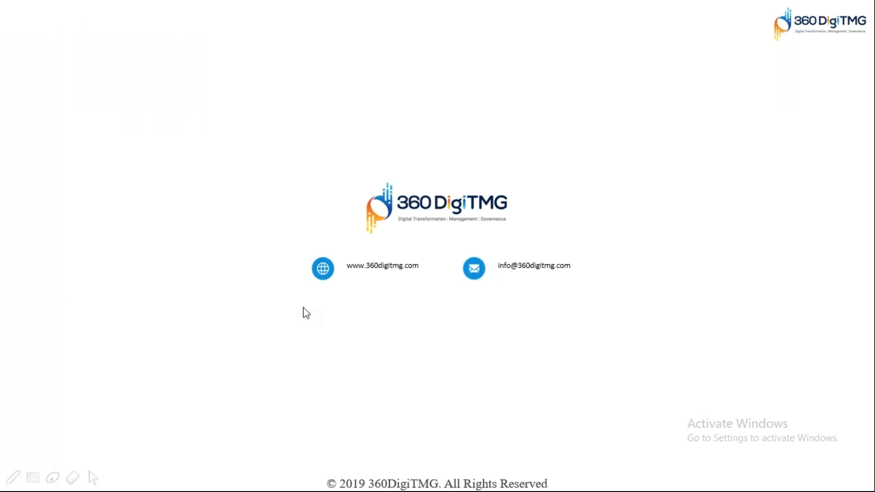
pyautogui.click(303, 308)
pyautogui.click(303, 308)
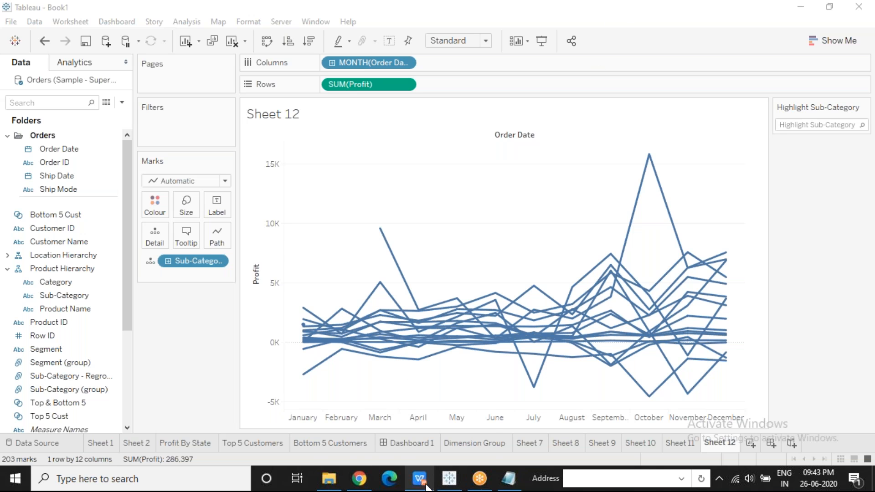
# Switch to File Explorer and open Mod 5_Data Connections, Blending and Extraction.pptx from the Presentations folder
pyautogui.click(327, 487)
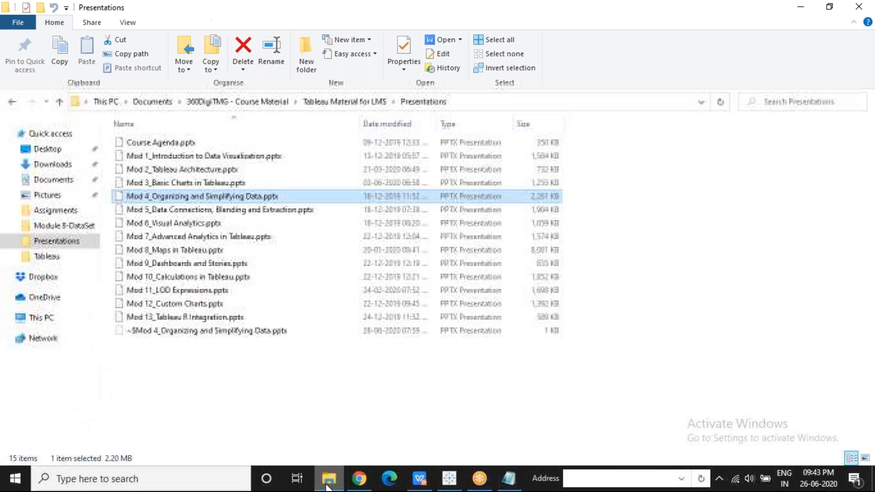
pyautogui.click(190, 212)
pyautogui.doubleClick(190, 212)
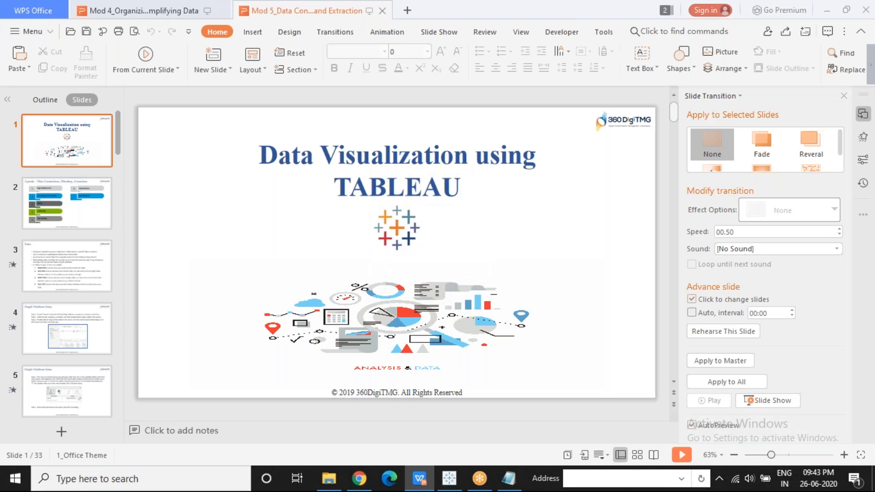
# Start the slide show from the Data Connections, Blending, Extraction agenda slide and advance to the Joins slide
pyautogui.click(84, 204)
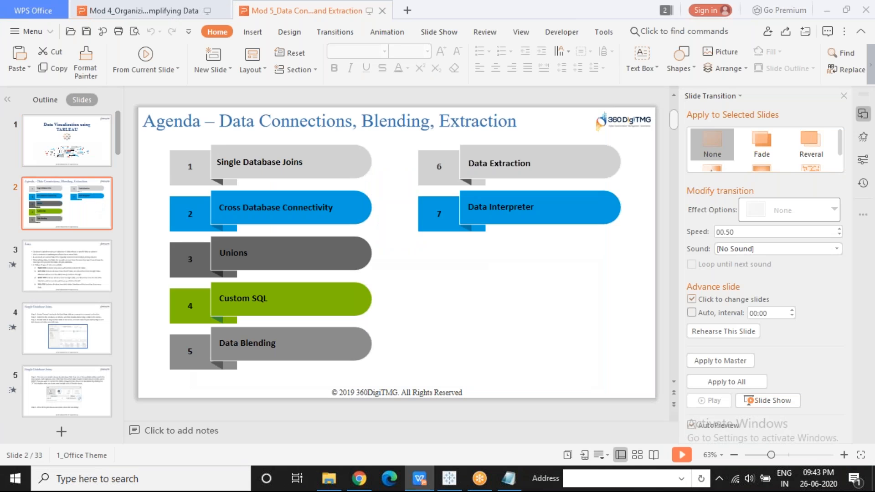
pyautogui.click(144, 56)
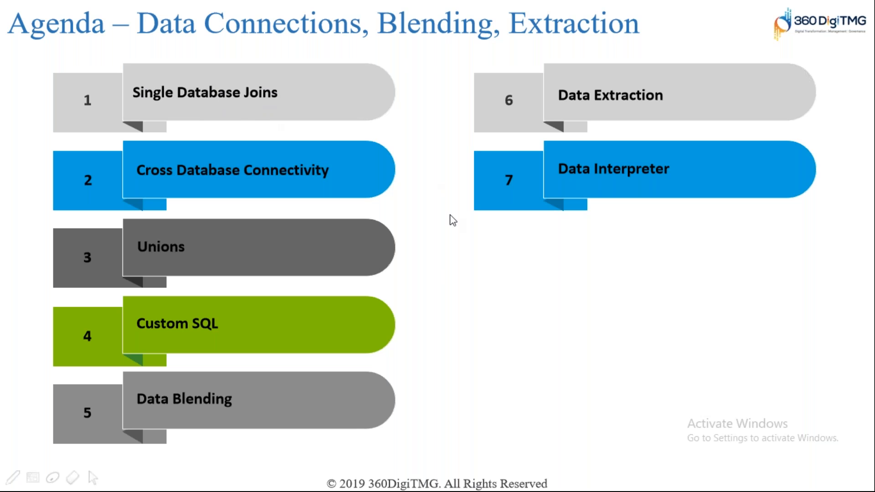
pyautogui.click(476, 299)
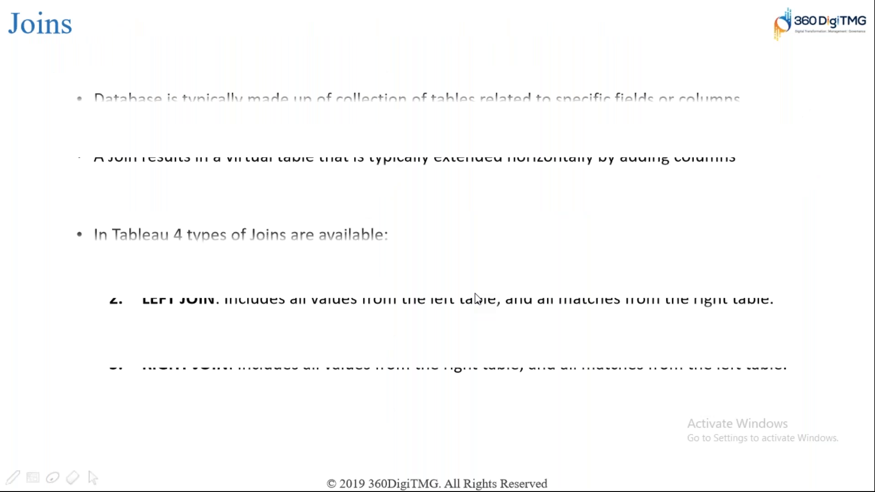
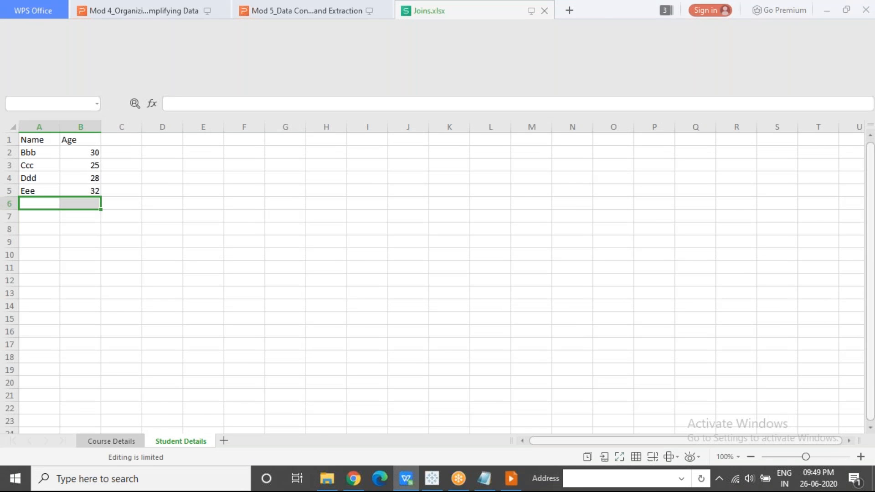
# Examine the Name and Course records on the Course Details sheet of Joins.xlsx
pyautogui.click(114, 441)
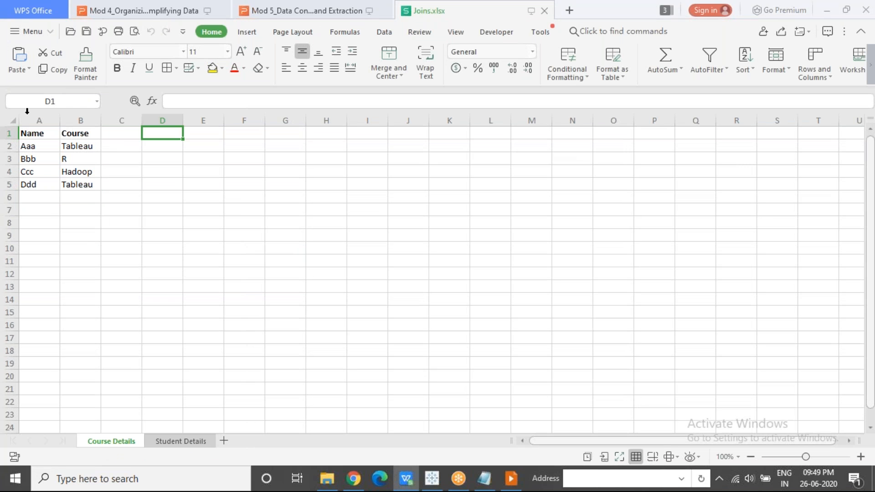
pyautogui.moveTo(37, 132); pyautogui.dragTo(116, 223)
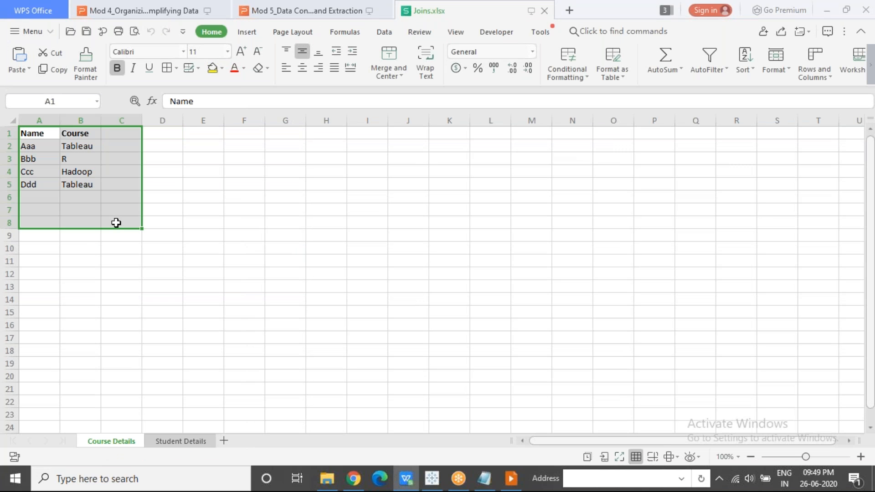
pyautogui.doubleClick(116, 443)
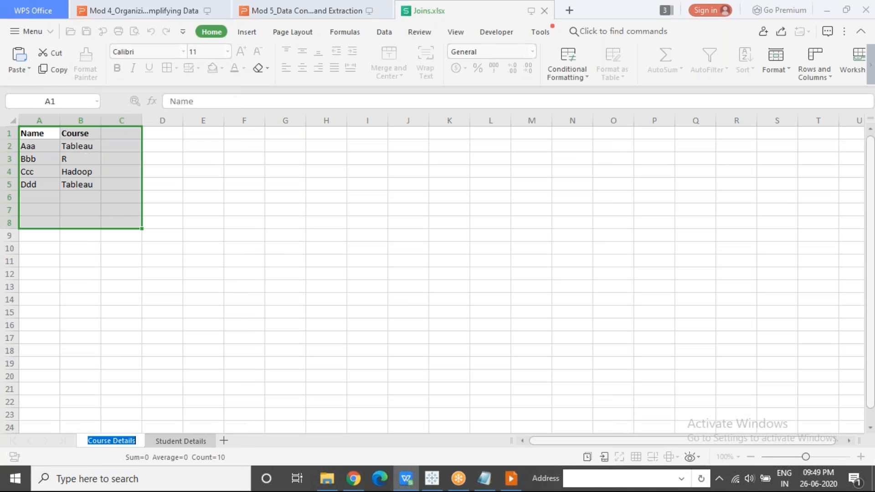
pyautogui.click(51, 155)
pyautogui.moveTo(41, 133); pyautogui.dragTo(77, 219)
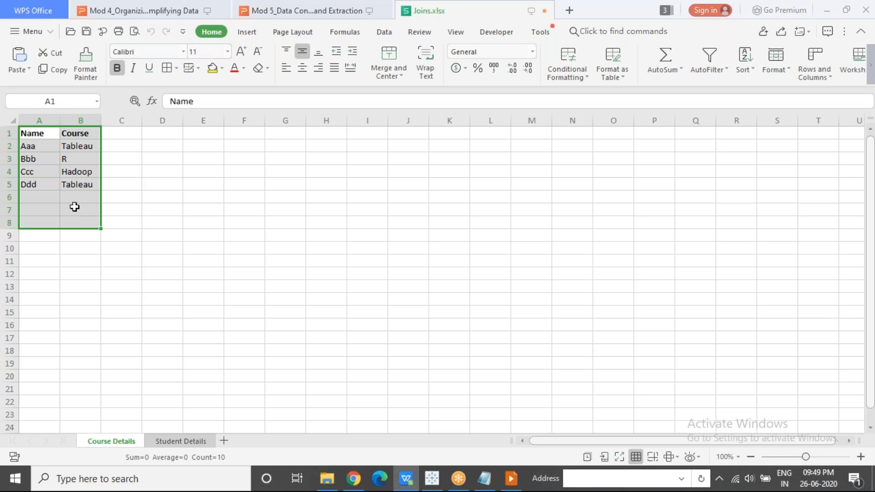
pyautogui.moveTo(47, 133); pyautogui.dragTo(86, 199)
pyautogui.click(117, 224)
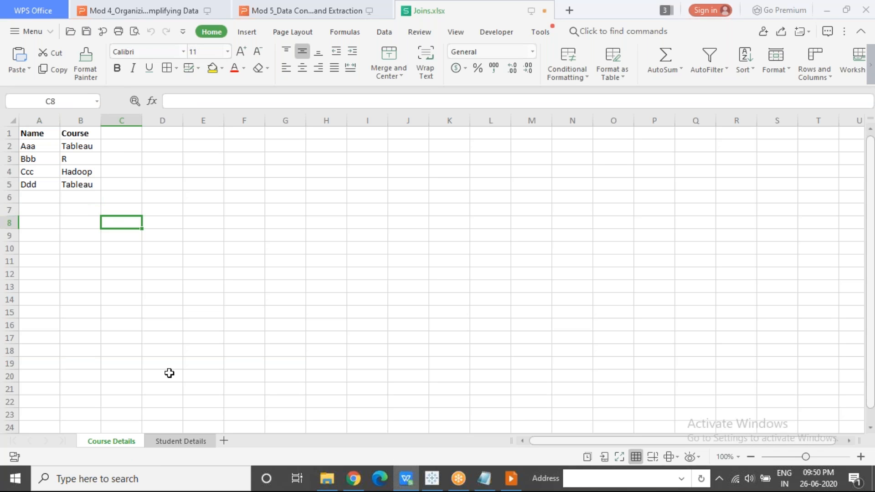
# Examine the Name and Age records on the Student Details sheet, and return to the Course Details sheet
pyautogui.click(182, 441)
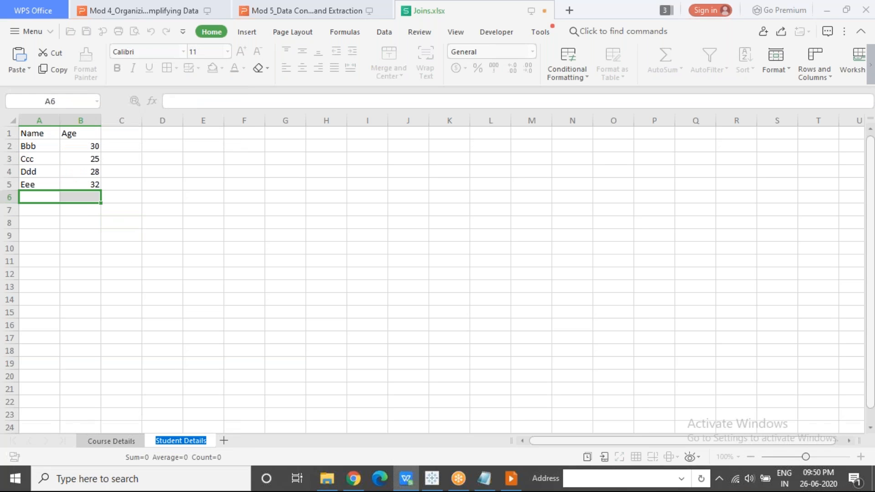
pyautogui.moveTo(43, 132); pyautogui.dragTo(86, 185)
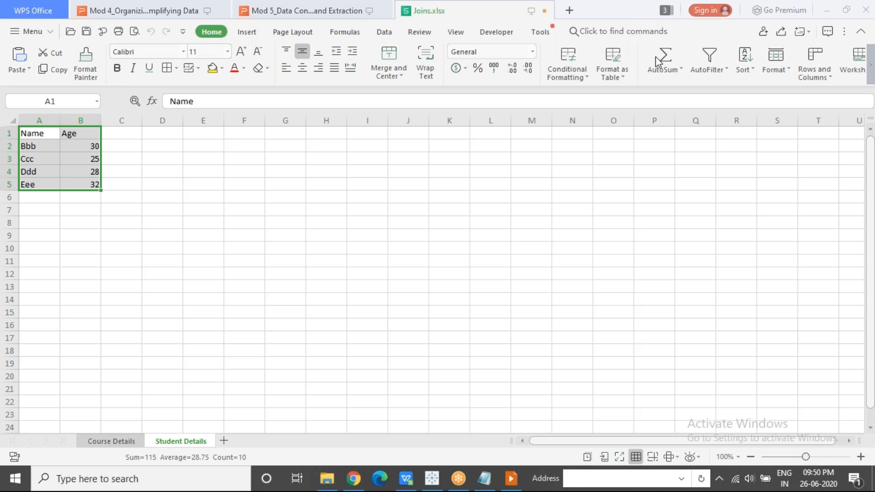
pyautogui.click(204, 249)
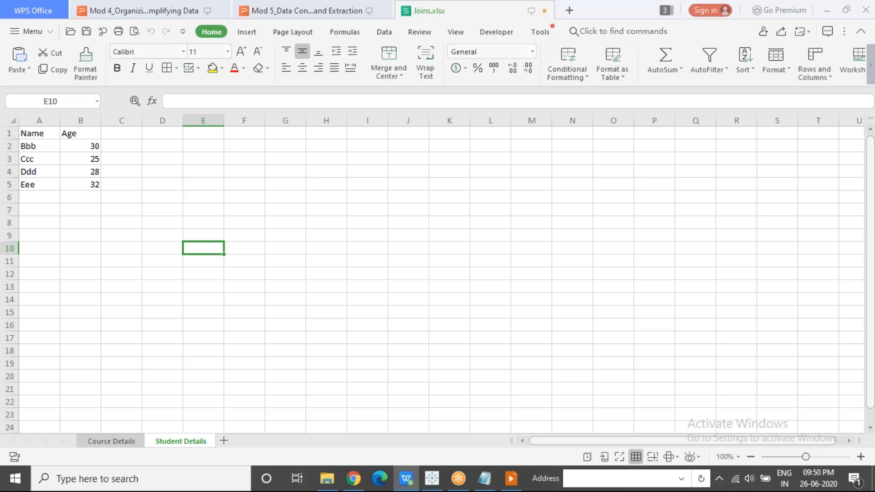
pyautogui.click(109, 442)
pyautogui.click(164, 443)
pyautogui.click(133, 446)
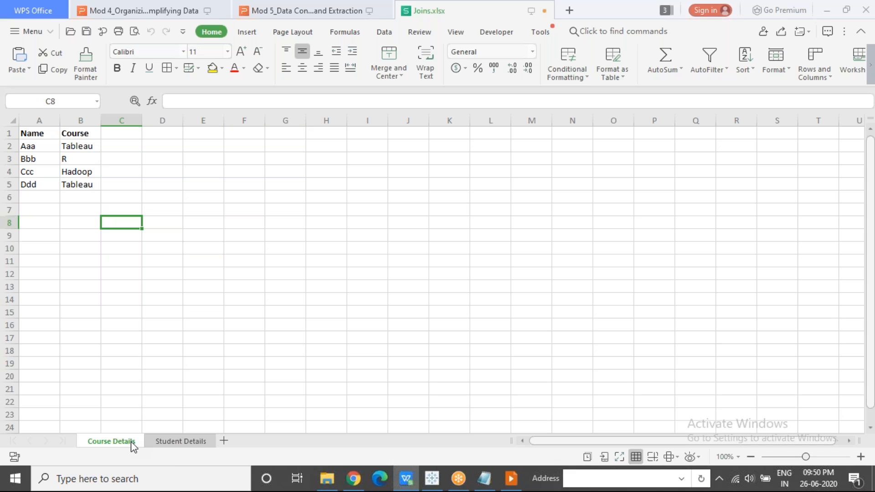
# Switch to Tableau and connect to the Joins Excel workbook from the Tableau folder as a new data source
pyautogui.click(433, 478)
pyautogui.click(106, 41)
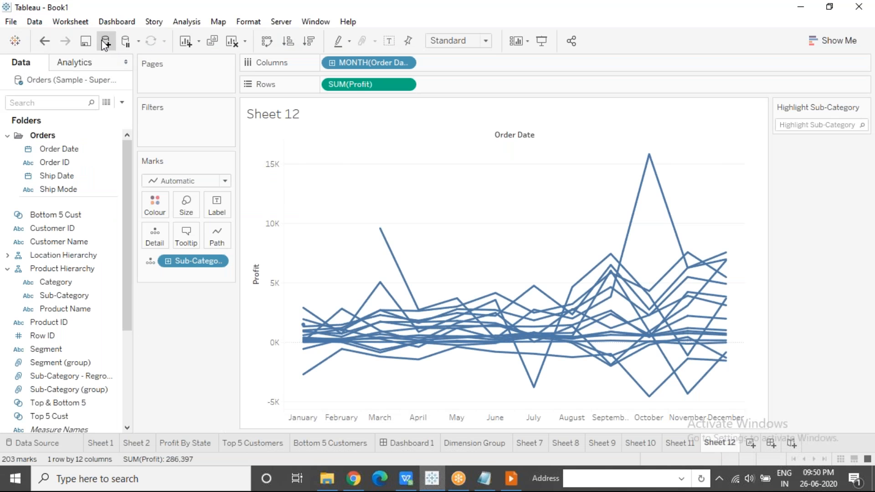
pyautogui.click(163, 125)
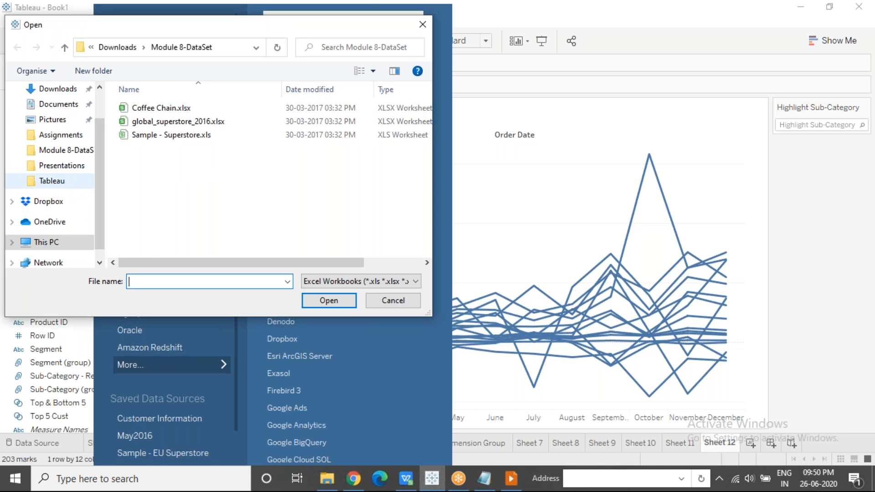
pyautogui.click(74, 181)
pyautogui.click(156, 186)
pyautogui.scroll(-2, 157, 186)
pyautogui.click(319, 301)
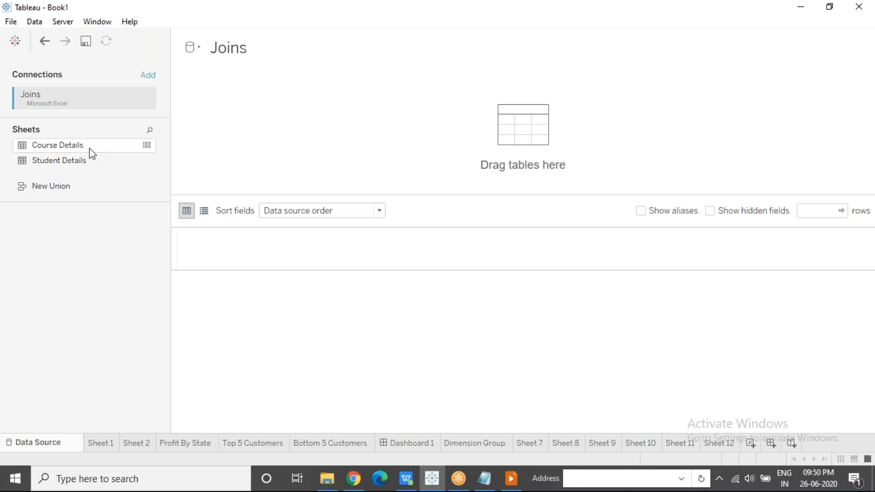
# Add the Course Details sheet to the data source canvas, open that table, and join the Student Details sheet to it
pyautogui.moveTo(41, 150); pyautogui.dragTo(244, 138)
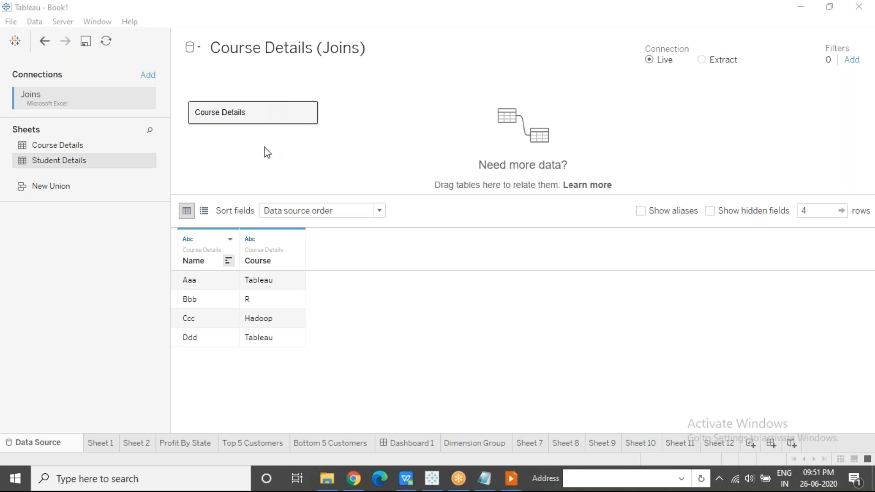
pyautogui.click(308, 113)
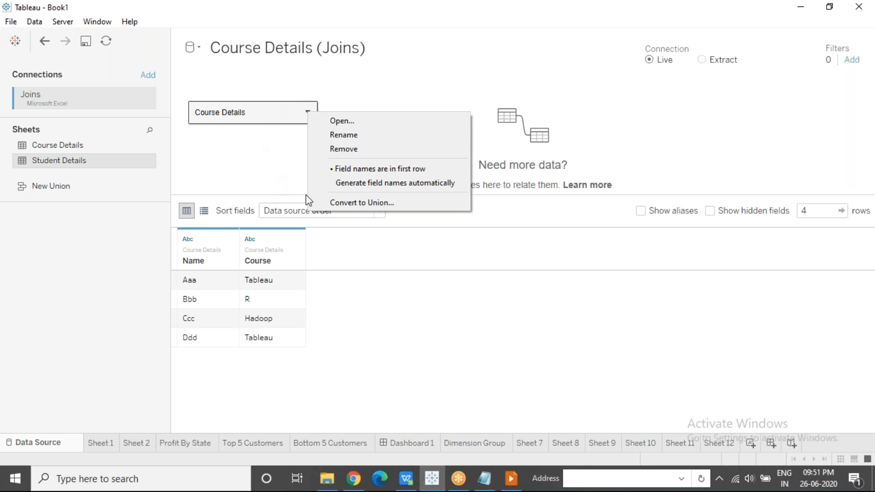
pyautogui.click(301, 156)
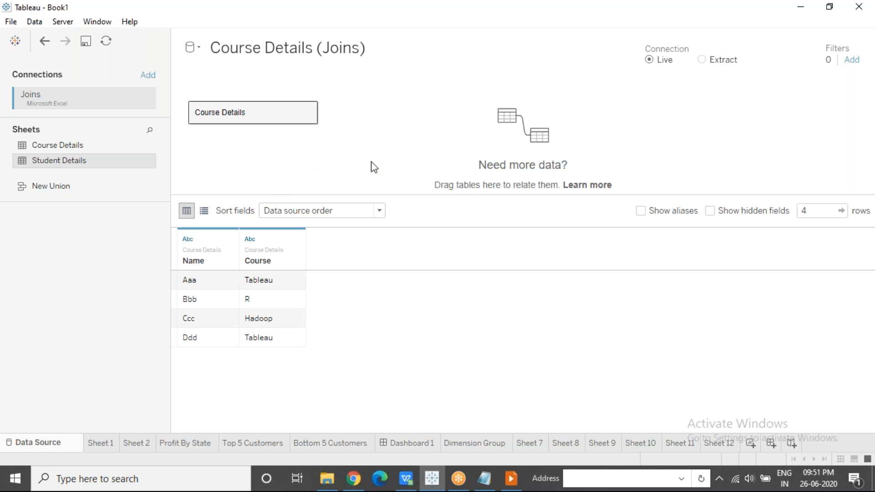
pyautogui.click(308, 113)
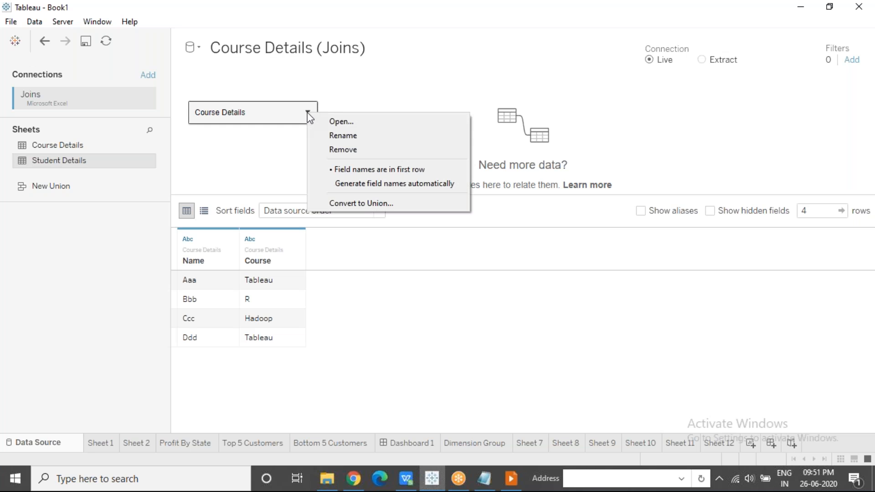
pyautogui.click(366, 126)
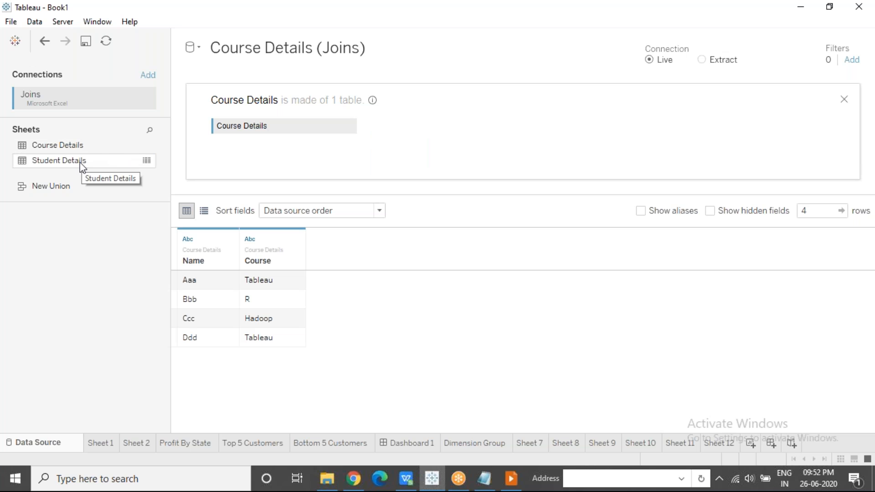
pyautogui.moveTo(64, 166); pyautogui.dragTo(433, 130)
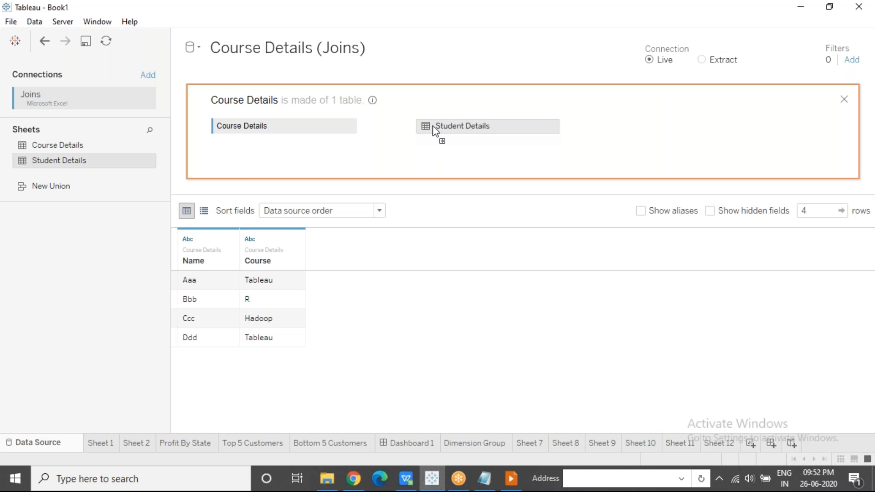
pyautogui.moveTo(433, 125); pyautogui.dragTo(434, 125)
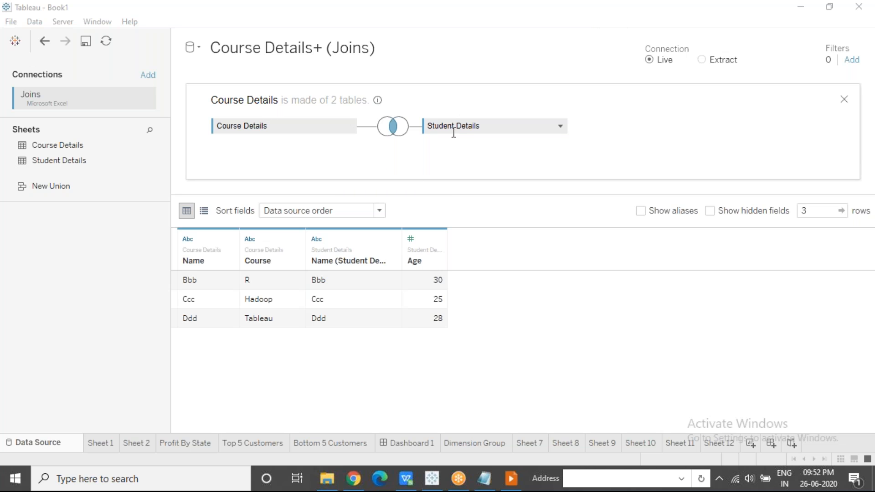
# Try the Left and Right join types between Course Details and Student Details, and set the join back to Inner
pyautogui.click(394, 130)
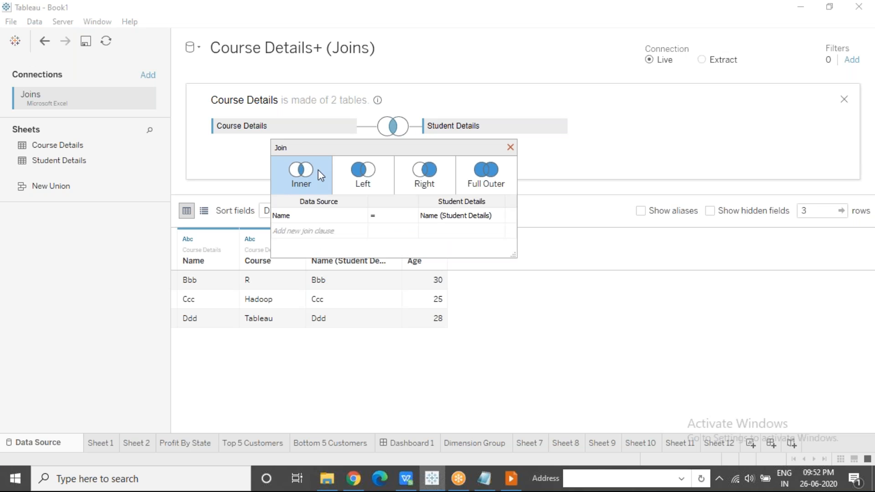
pyautogui.click(365, 176)
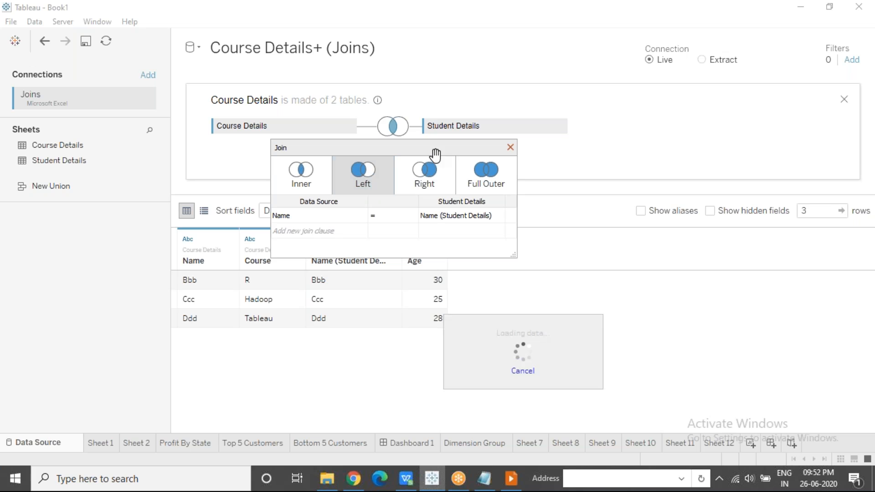
pyautogui.click(437, 183)
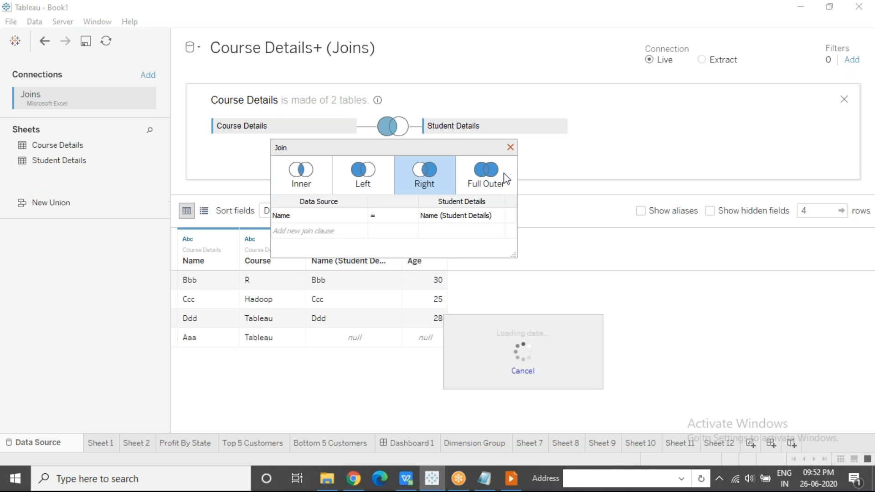
pyautogui.click(322, 170)
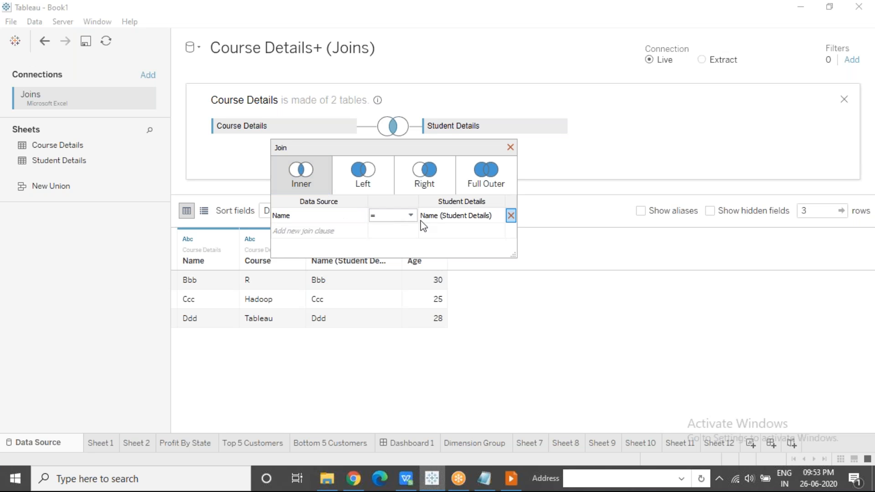
# Review the available fields and comparison operators for the join clause matching Name to Name (Student Details)
pyautogui.click(364, 219)
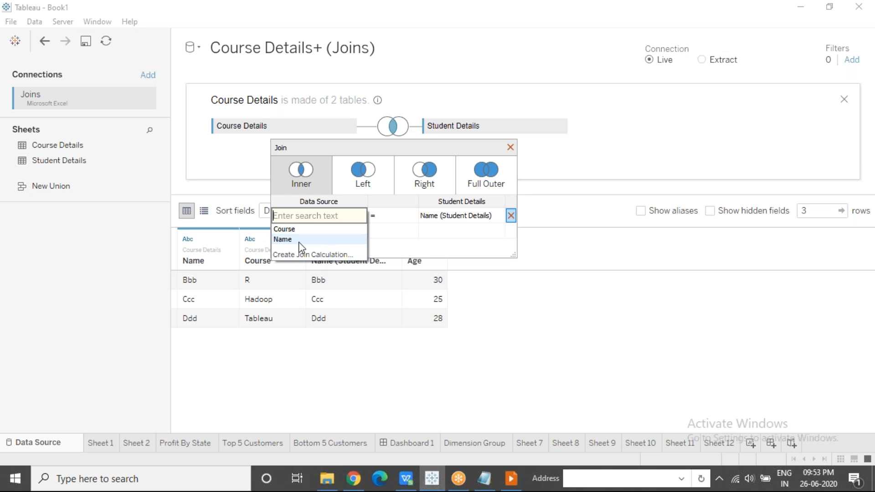
pyautogui.click(485, 217)
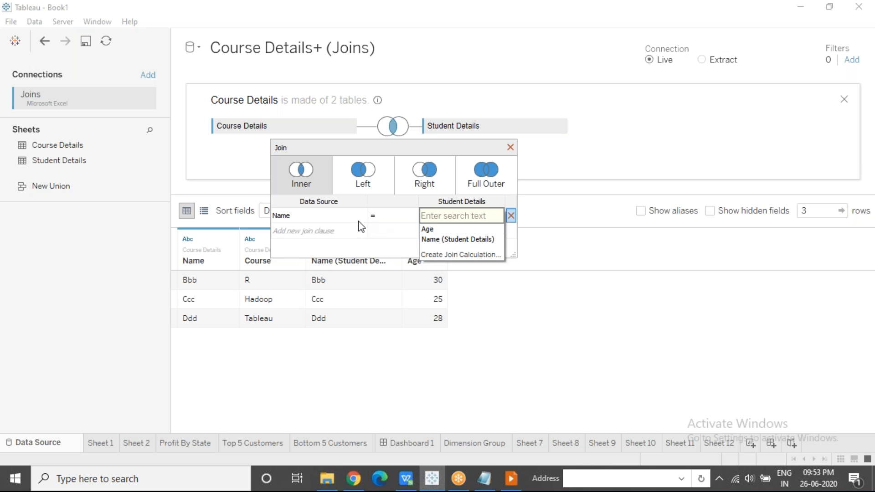
pyautogui.click(356, 248)
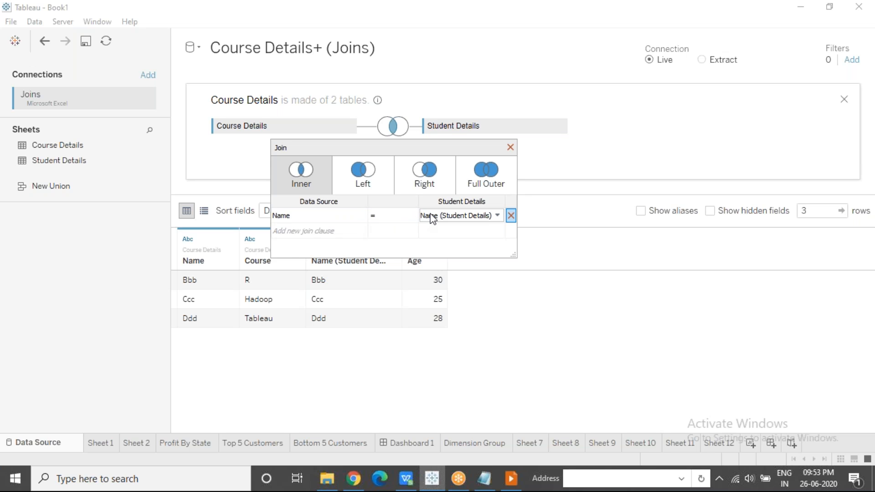
pyautogui.click(413, 219)
pyautogui.click(414, 218)
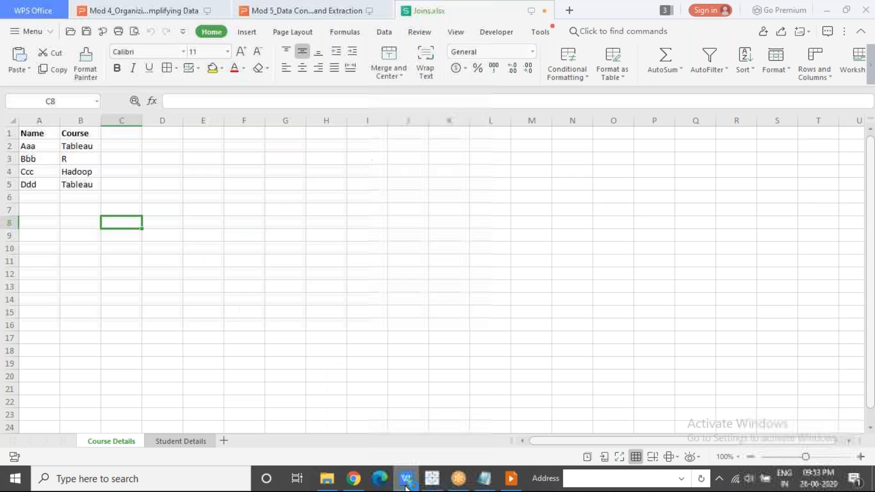
# Switch to Joins.xlsx in WPS Office and copy the Student Details table to cell D1 of the Course Details sheet
pyautogui.click(406, 479)
pyautogui.click(244, 250)
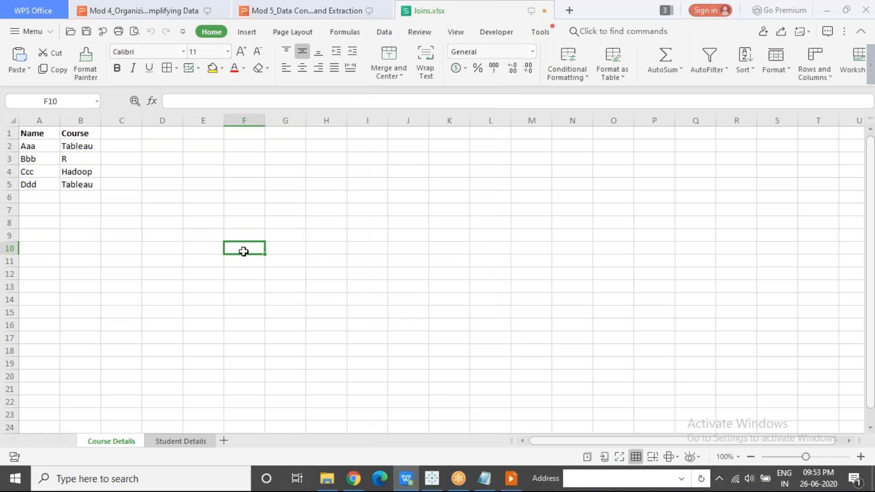
pyautogui.click(188, 441)
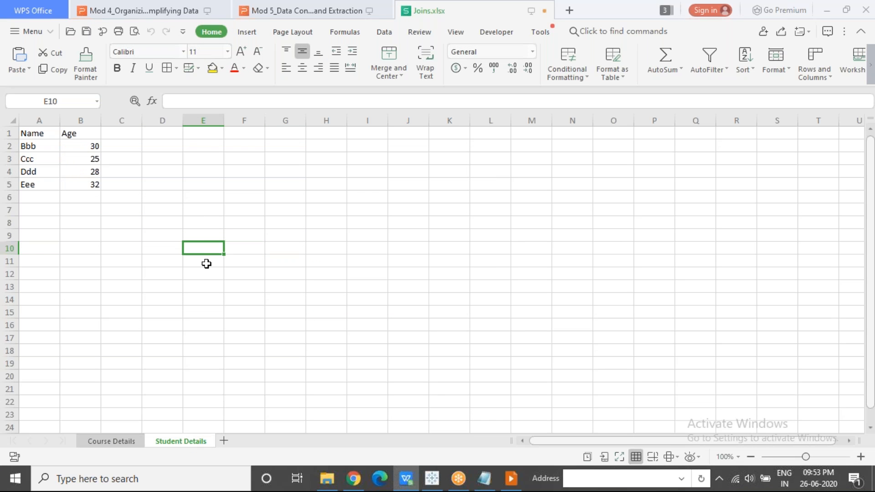
pyautogui.moveTo(41, 137); pyautogui.dragTo(88, 198)
pyautogui.hotkey('ctrl', 'c')
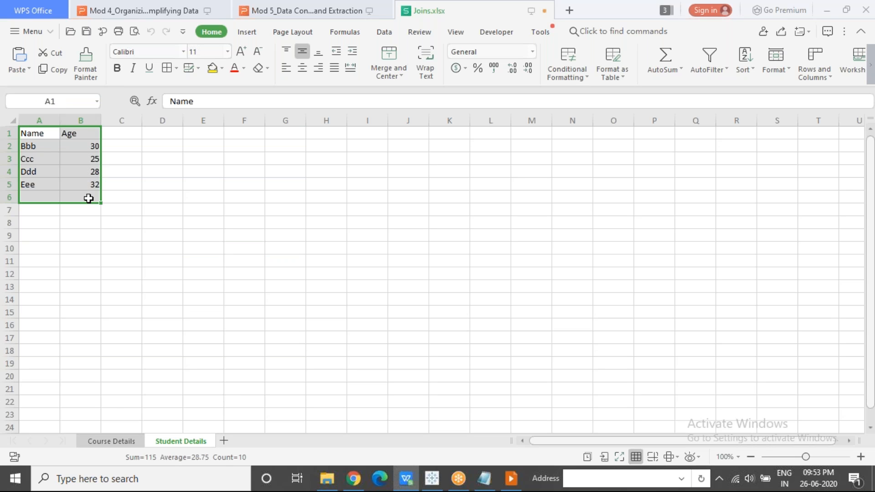
pyautogui.click(115, 441)
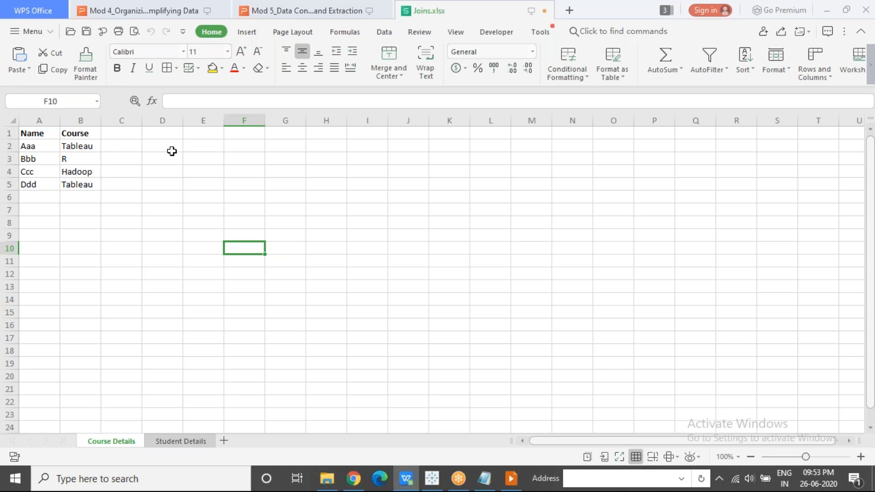
pyautogui.click(171, 132)
pyautogui.hotkey('ctrl', 'v')
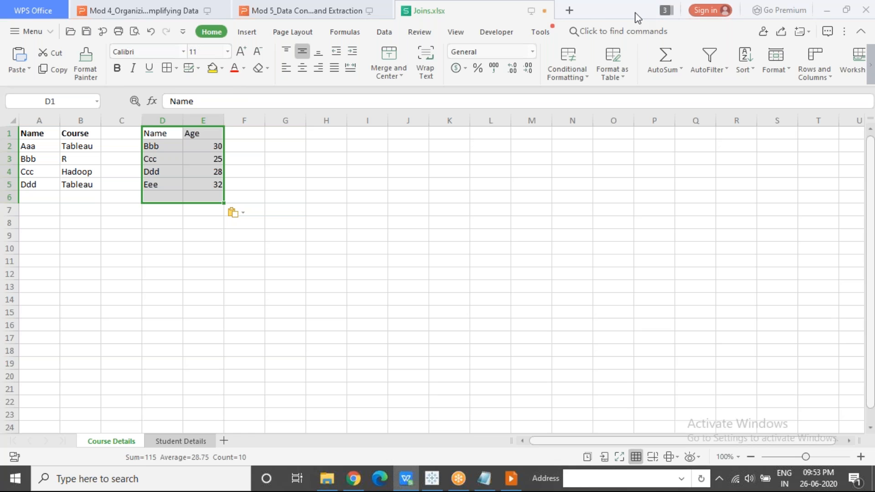
pyautogui.click(384, 259)
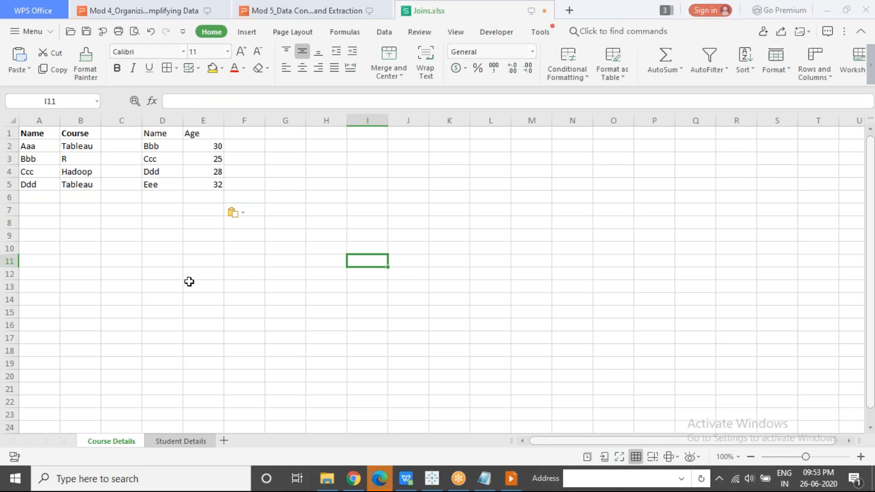
# Colour the Aaa row of the Name and Course table red in the Course Details sheet
pyautogui.moveTo(33, 146); pyautogui.dragTo(111, 147)
pyautogui.moveTo(179, 147); pyautogui.dragTo(204, 190)
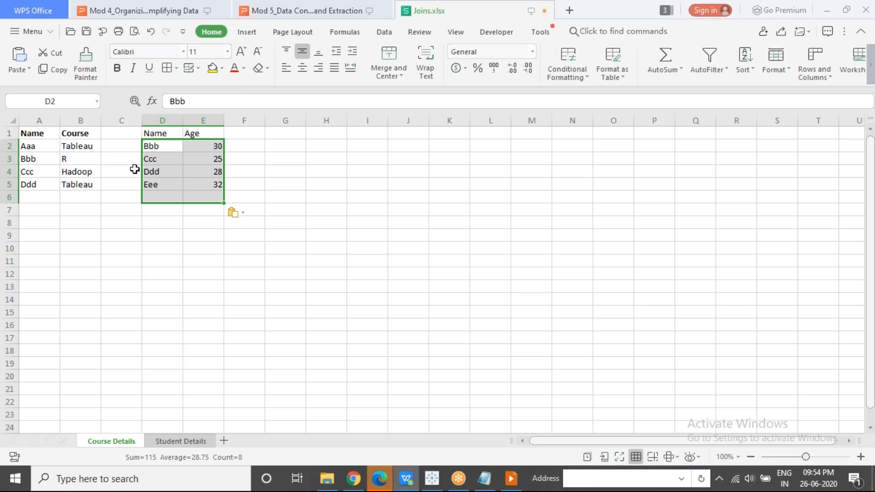
pyautogui.moveTo(17, 142); pyautogui.dragTo(72, 144)
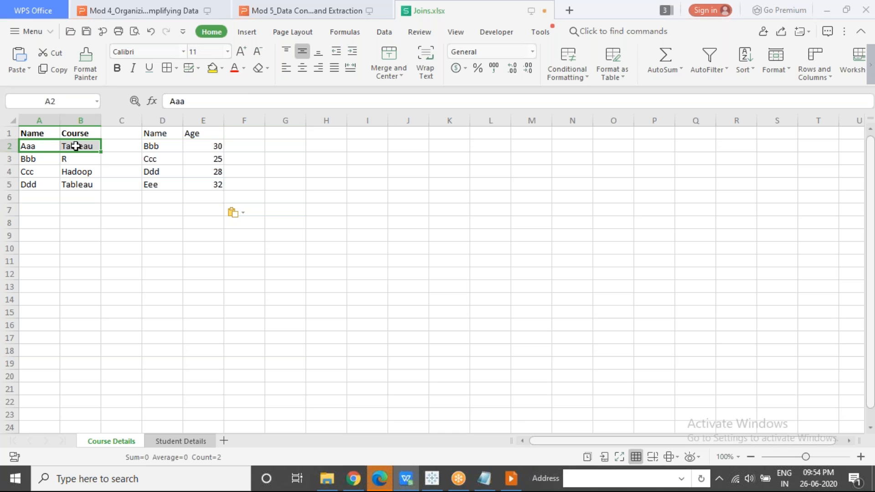
pyautogui.click(235, 69)
pyautogui.click(125, 274)
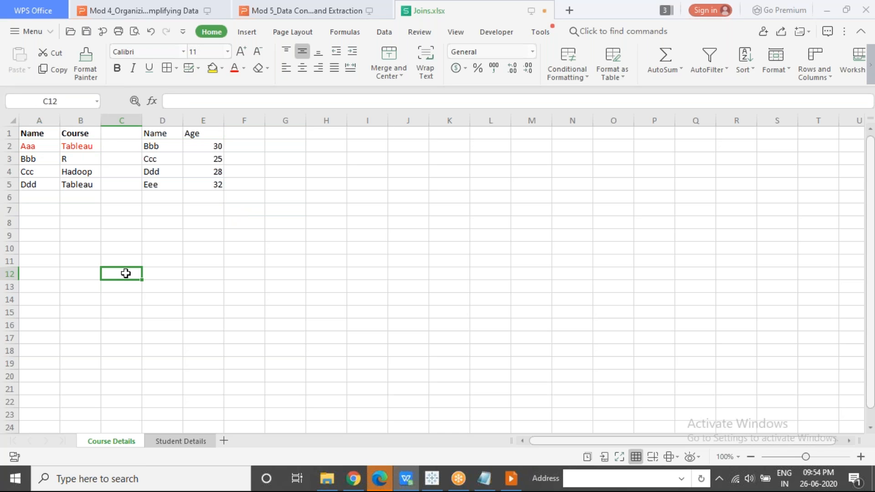
# Compare the Bbb, Ccc and Ddd rows of both tables in Joins.xlsx with the Inner join preview in Tableau
pyautogui.moveTo(38, 161); pyautogui.dragTo(75, 159)
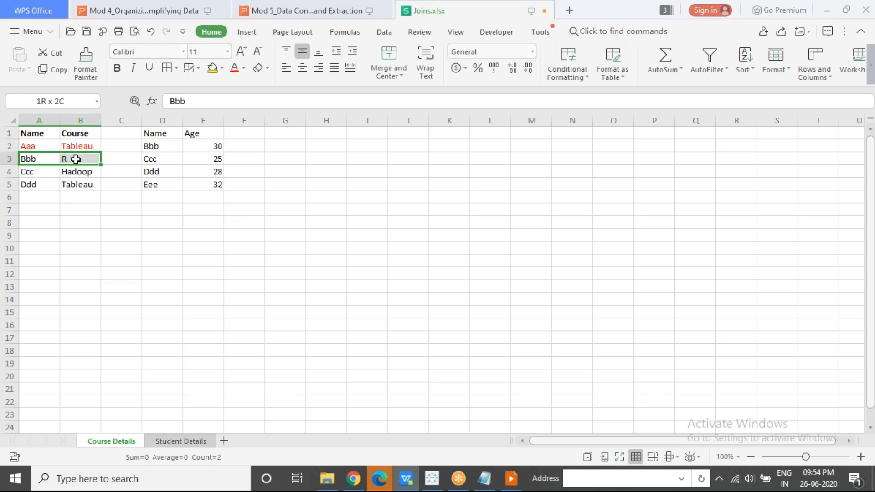
pyautogui.moveTo(148, 146); pyautogui.dragTo(203, 148)
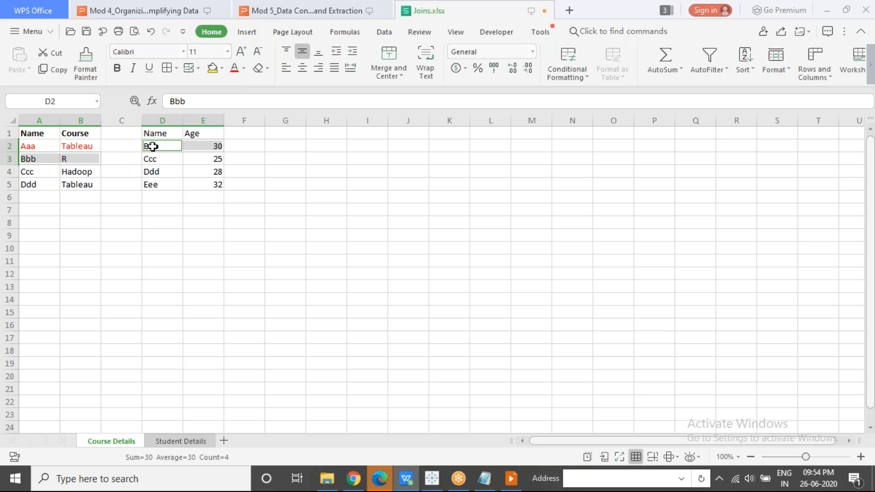
pyautogui.hotkey('alt', 'Tab')
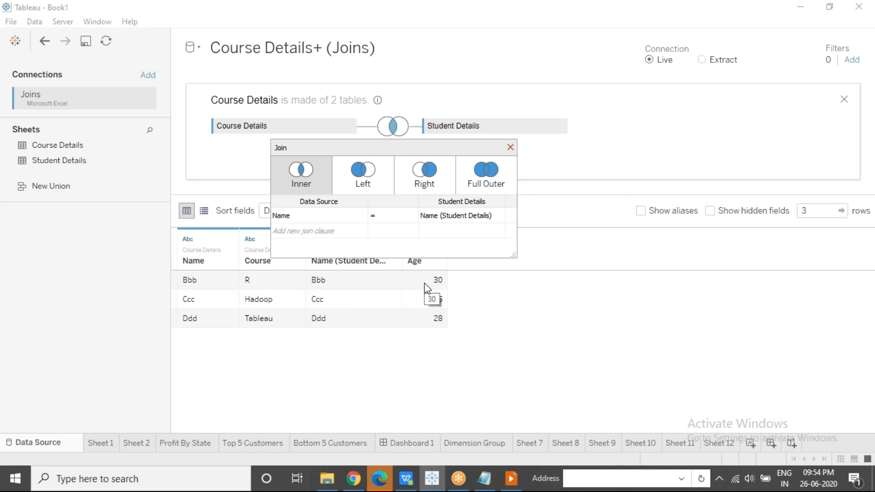
pyautogui.hotkey('alt', 'Tab')
pyautogui.moveTo(39, 172); pyautogui.dragTo(80, 172)
pyautogui.moveTo(156, 159); pyautogui.dragTo(207, 160)
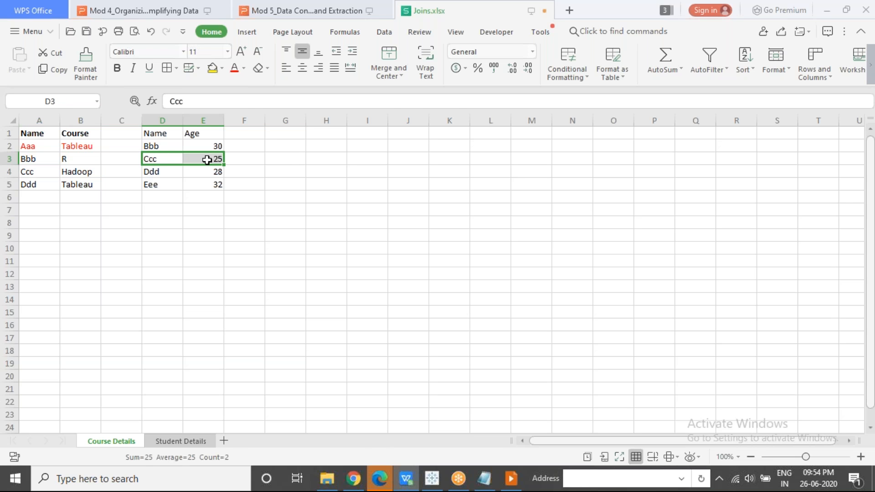
pyautogui.hotkey('alt', 'Tab')
pyautogui.hotkey('alt', 'Tab')
pyautogui.moveTo(44, 185); pyautogui.dragTo(87, 185)
pyautogui.moveTo(142, 176); pyautogui.dragTo(223, 172)
# Return to Joins.xlsx in WPS Office and colour the Eee row of the Name and Age table red
pyautogui.hotkey('alt', 'Tab')
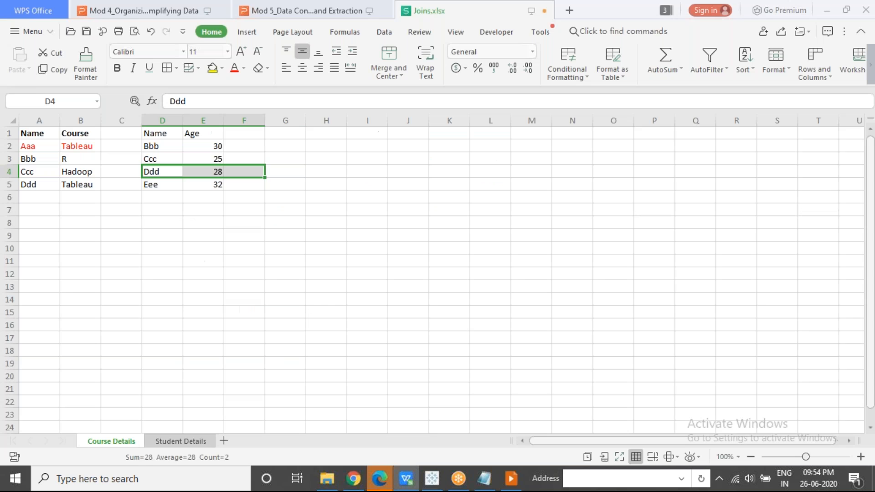
pyautogui.hotkey('alt', 'Tab')
pyautogui.moveTo(151, 184); pyautogui.dragTo(215, 189)
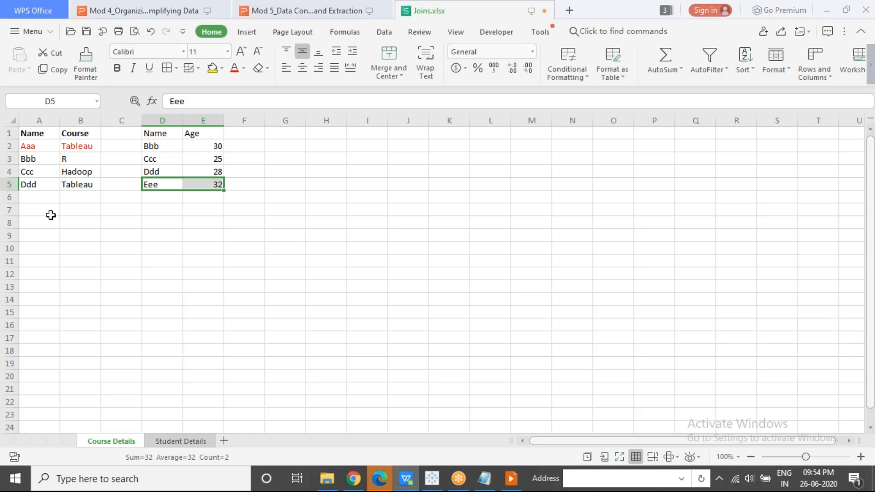
pyautogui.click(235, 68)
pyautogui.click(191, 282)
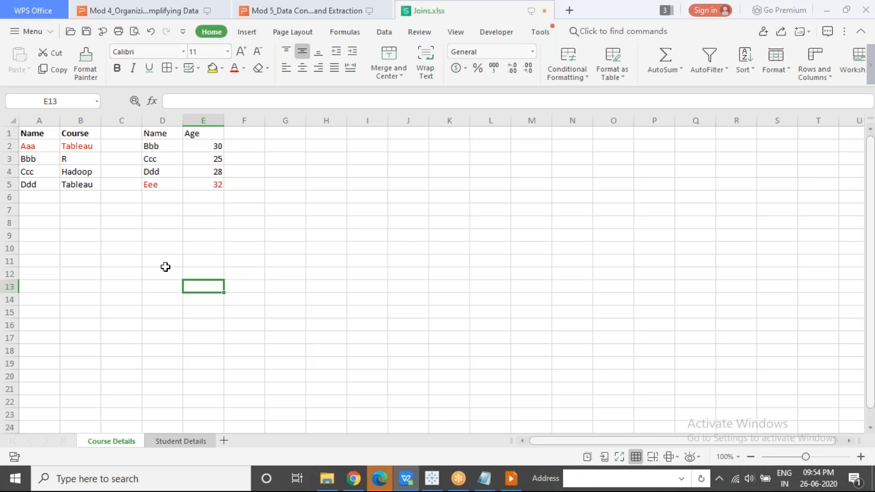
# Switch to Tableau, set the join type to Left, and compare its preview with the Aaa and Eee rows in Joins.xlsx
pyautogui.hotkey('alt', 'Tab')
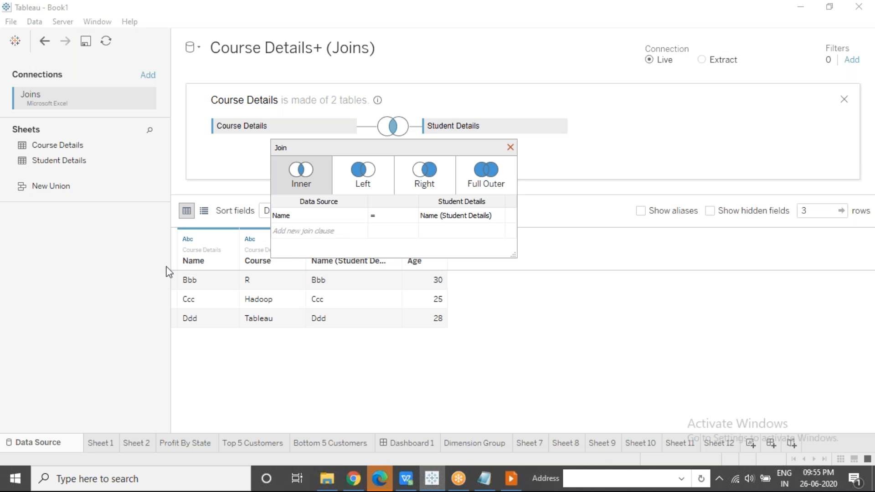
pyautogui.click(365, 189)
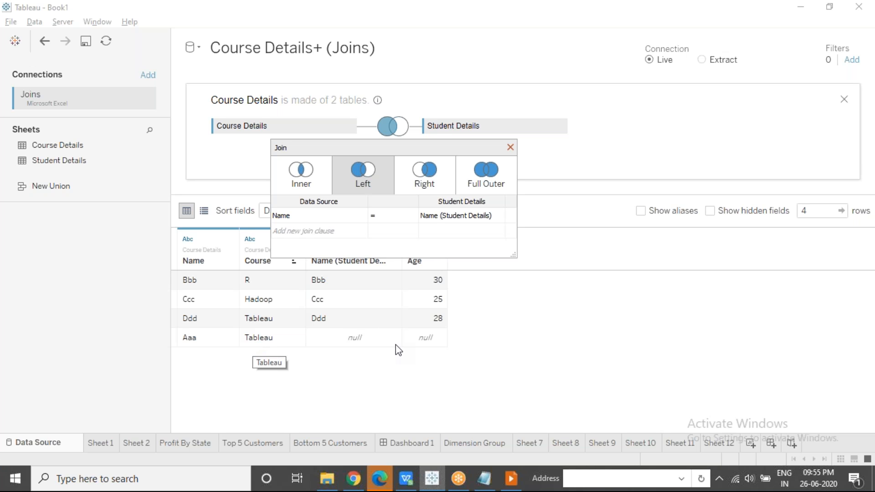
pyautogui.click(406, 478)
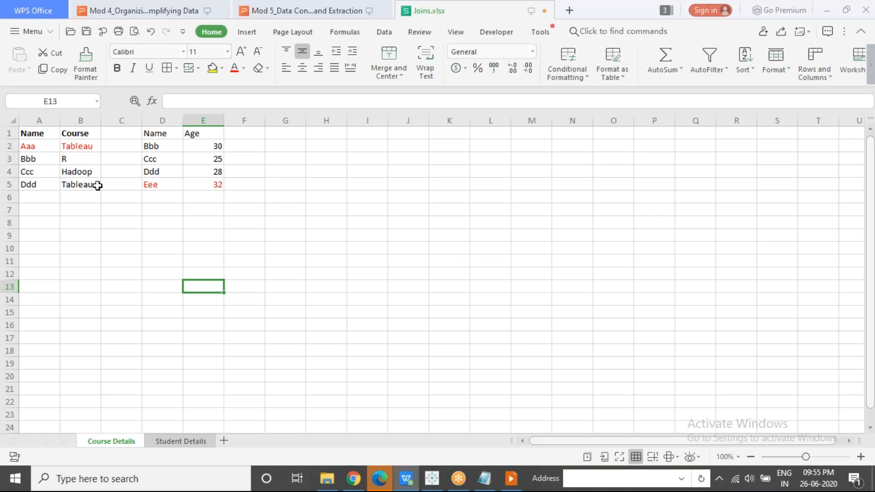
pyautogui.moveTo(41, 146); pyautogui.dragTo(80, 146)
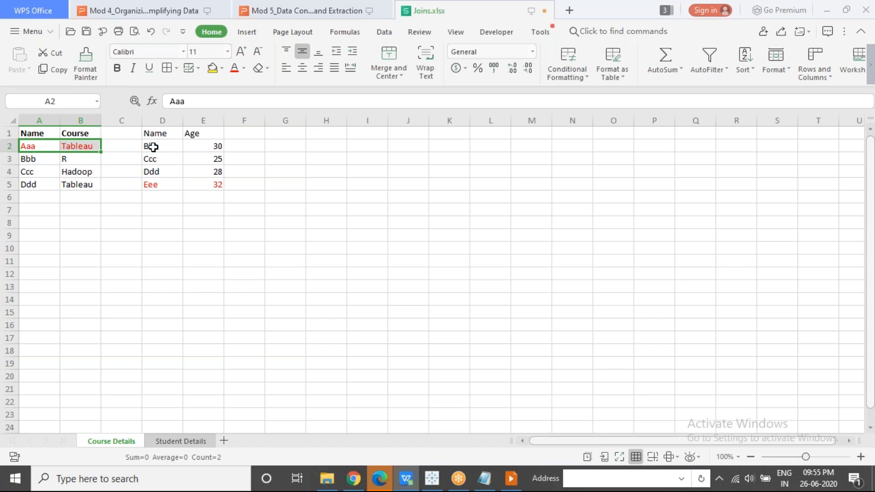
pyautogui.moveTo(153, 137); pyautogui.dragTo(238, 210)
pyautogui.hotkey('alt', 'Tab')
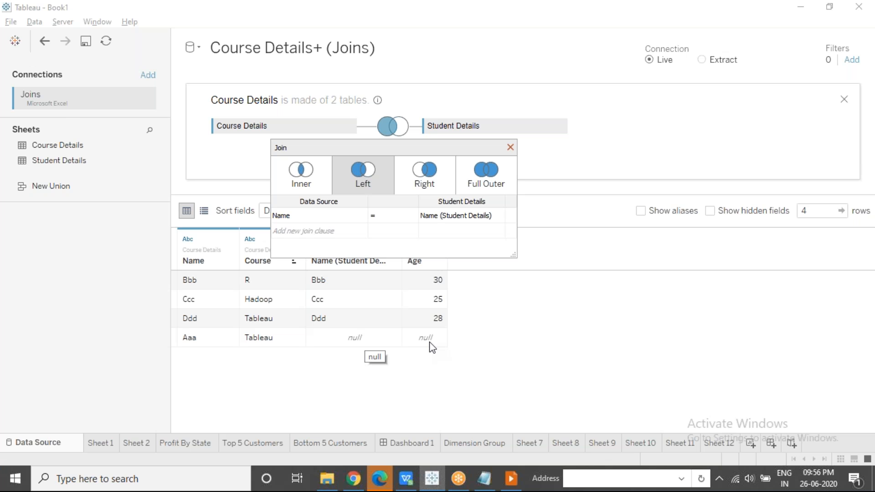
pyautogui.hotkey('alt', 'Tab')
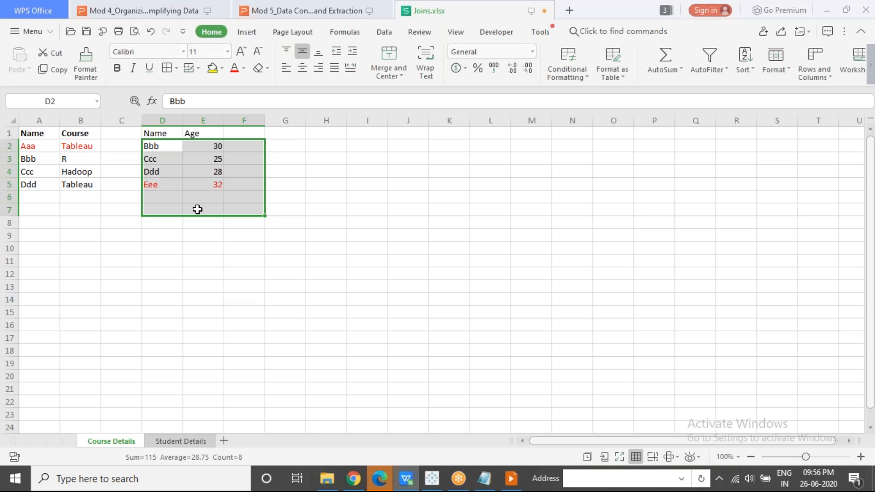
pyautogui.click(170, 211)
pyautogui.moveTo(163, 190); pyautogui.dragTo(229, 188)
pyautogui.hotkey('alt', 'Tab')
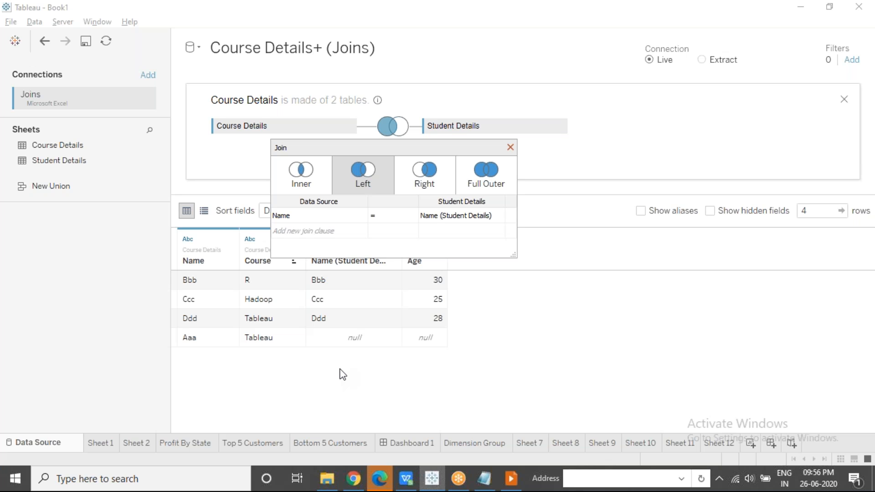
# Try the Right and Full Outer join types between Course Details and Student Details
pyautogui.click(432, 173)
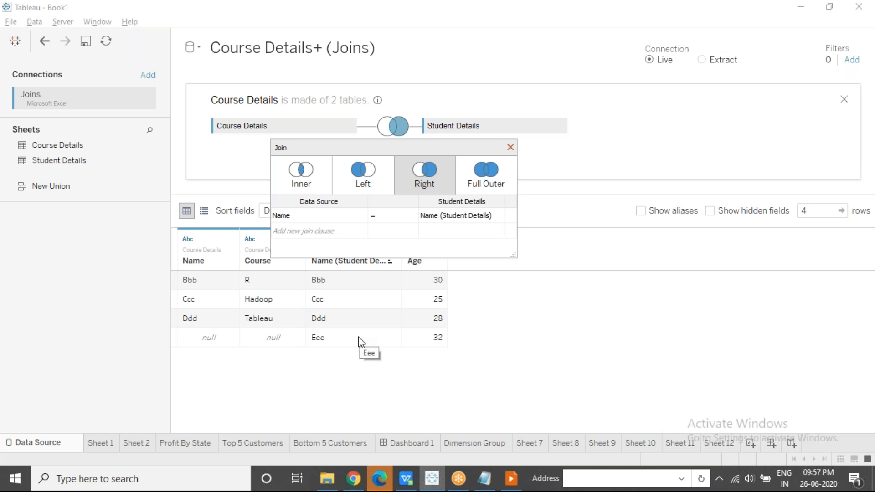
pyautogui.click(484, 181)
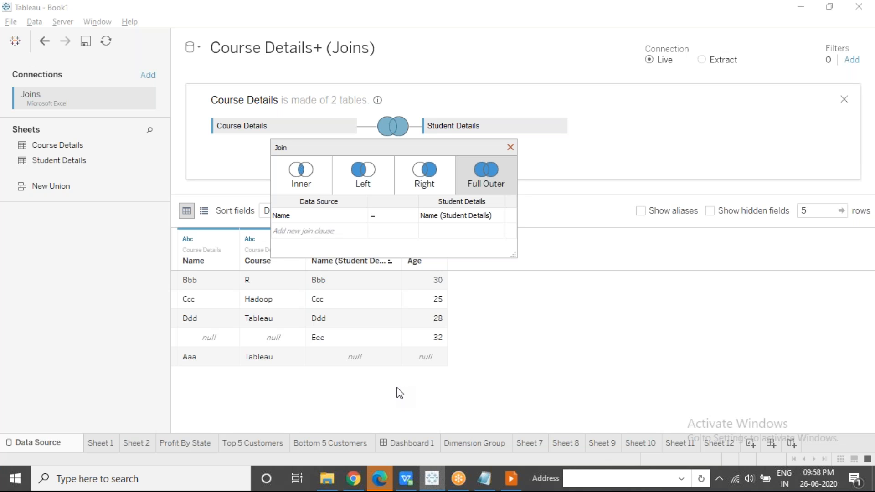
# Set the join type to Inner and change the comparison operator between Name and Name (Student Details) to <>
pyautogui.click(316, 179)
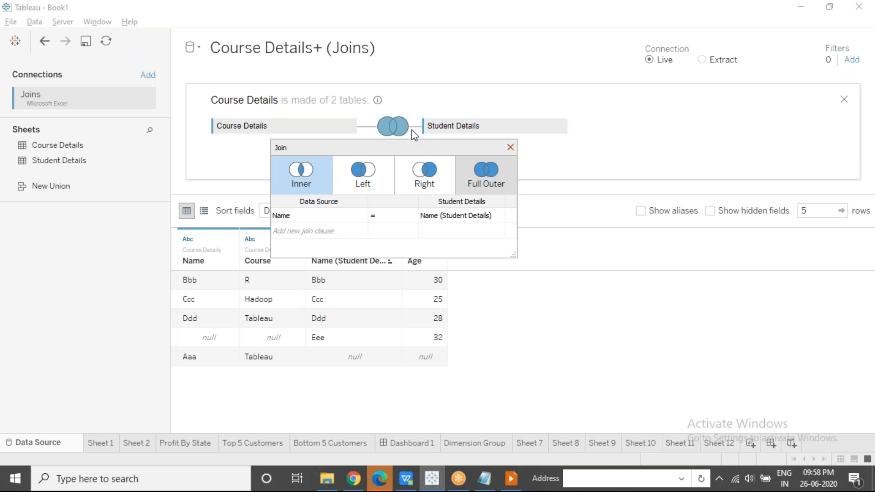
pyautogui.click(412, 217)
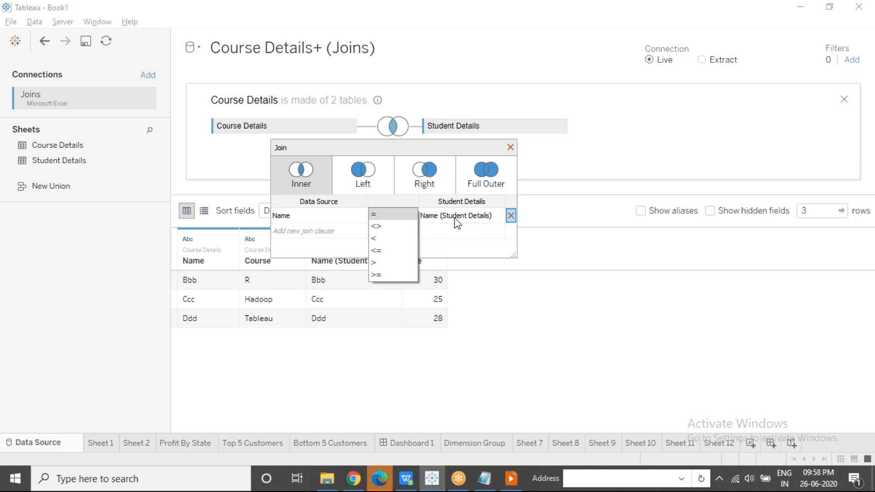
pyautogui.click(399, 226)
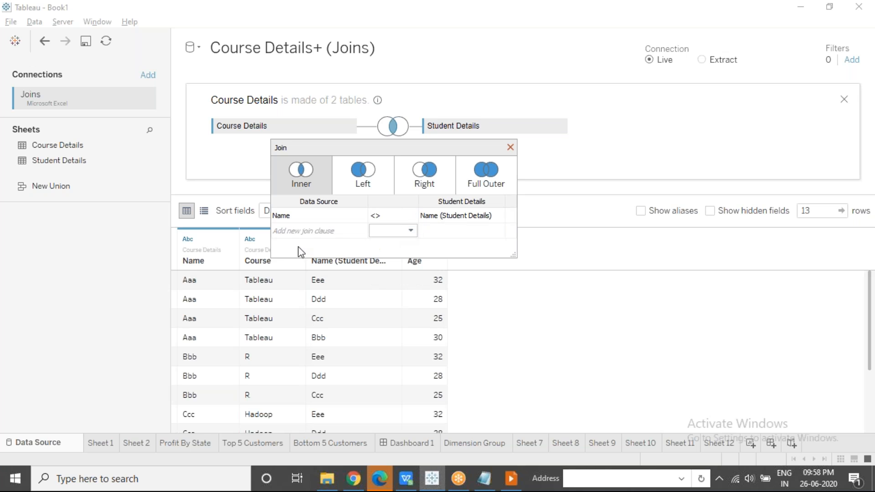
# Examine the join preview row by row, checking how Name values pair with Name (Student Details) under the <> clause
pyautogui.click(209, 286)
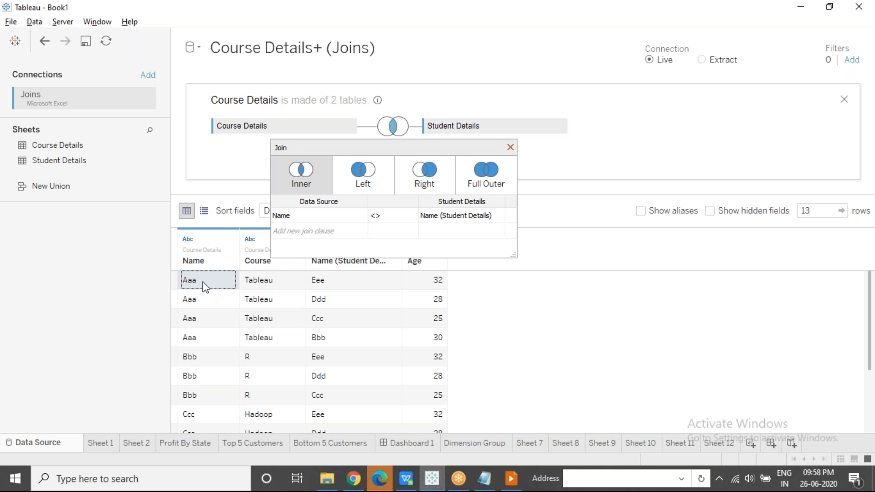
pyautogui.click(346, 282)
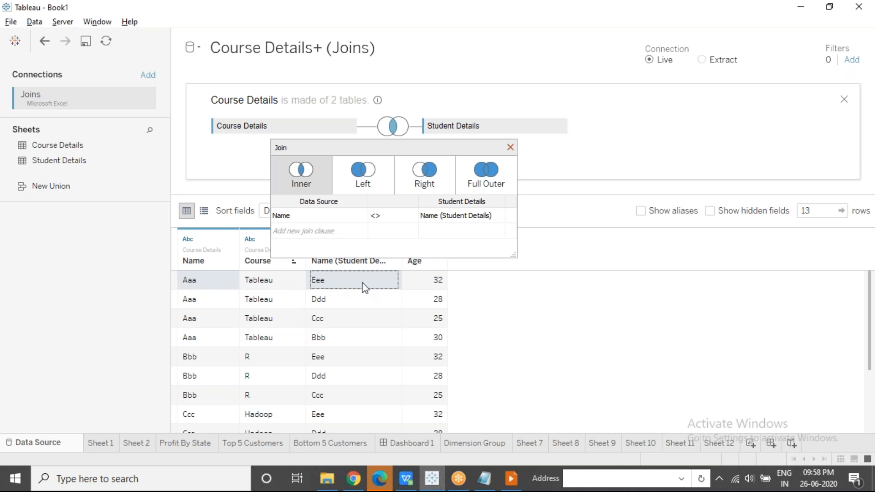
pyautogui.click(336, 300)
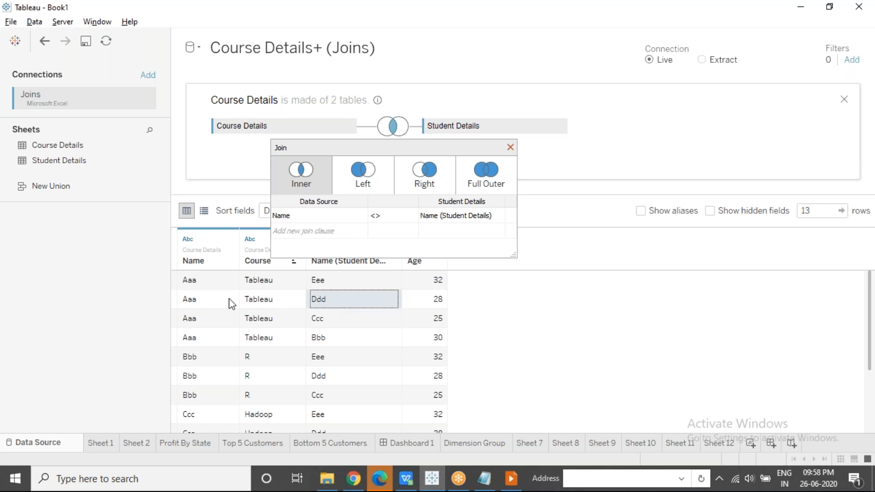
pyautogui.click(211, 300)
pyautogui.click(212, 319)
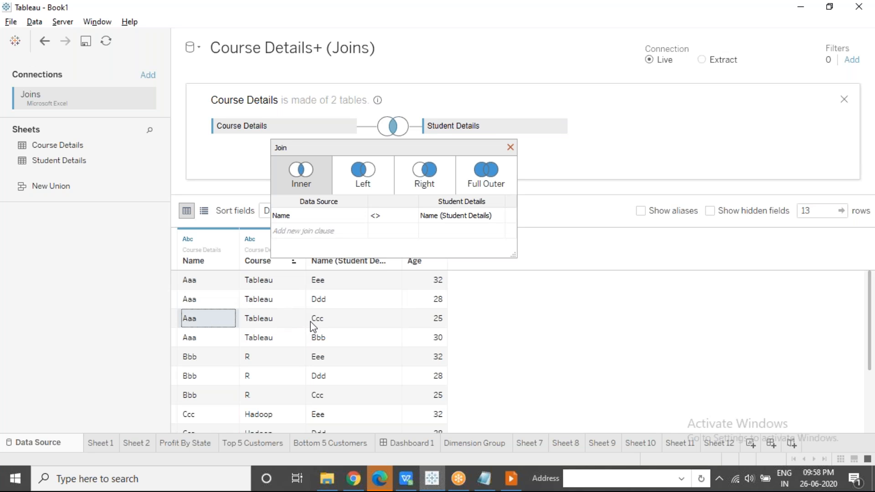
pyautogui.click(313, 327)
pyautogui.click(202, 344)
pyautogui.click(325, 339)
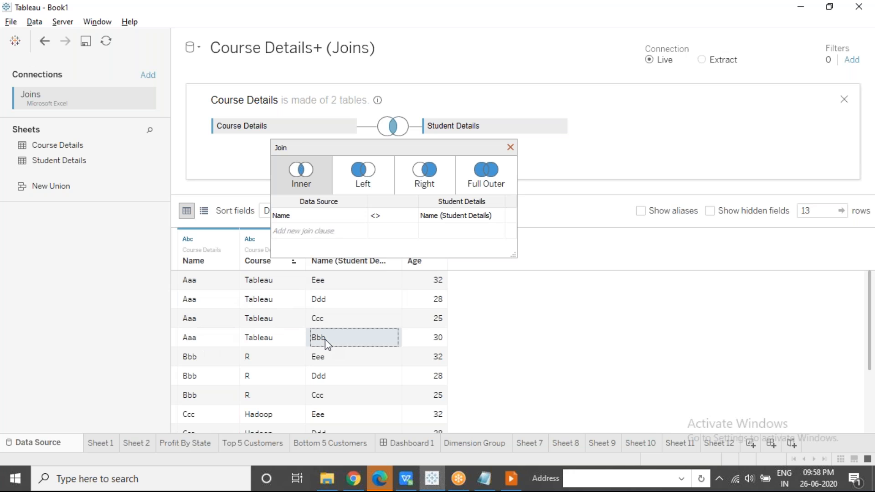
pyautogui.click(208, 362)
pyautogui.click(363, 356)
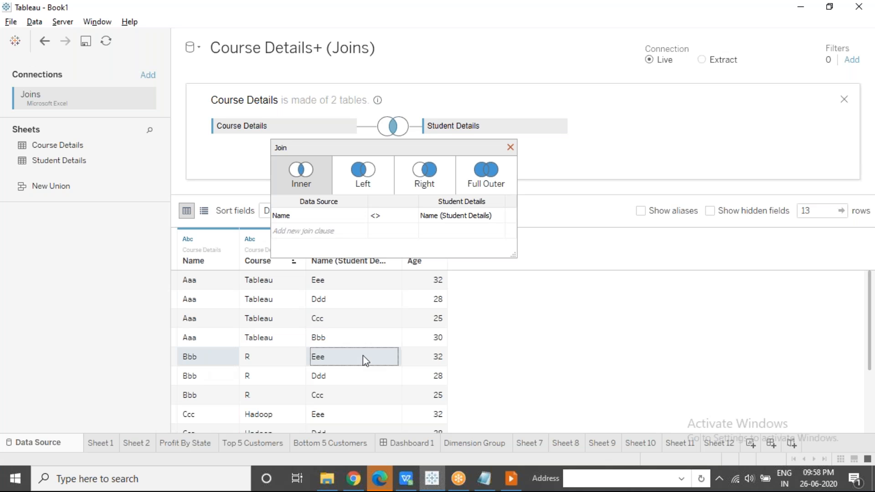
pyautogui.click(211, 380)
pyautogui.click(326, 380)
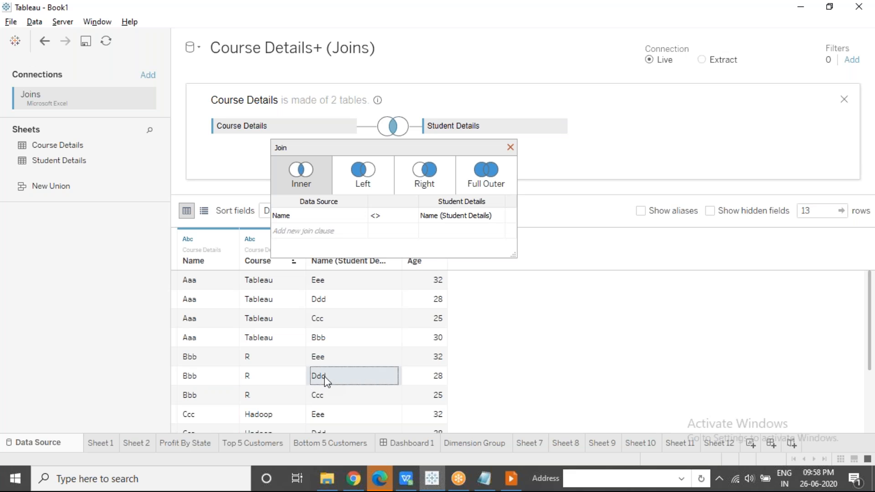
pyautogui.click(221, 396)
pyautogui.click(321, 398)
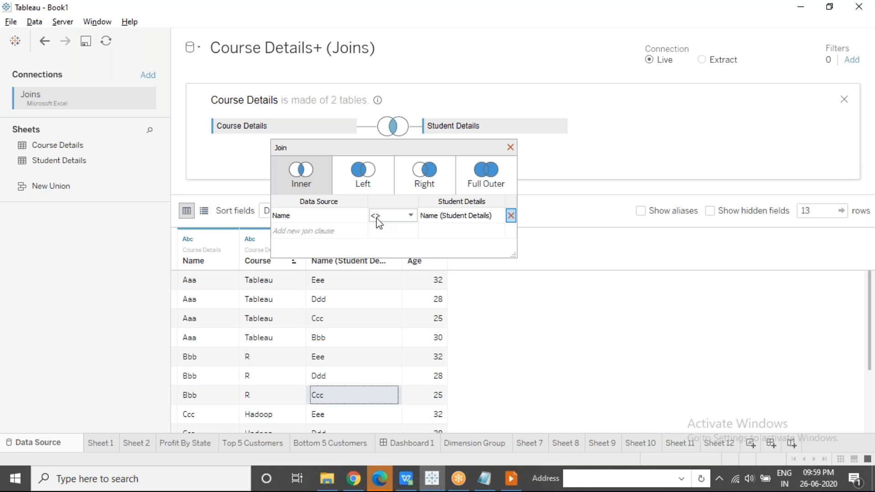
pyautogui.click(219, 416)
pyautogui.click(323, 416)
pyautogui.press('Down')
pyautogui.press('Down')
pyautogui.press('Down')
pyautogui.press('Down')
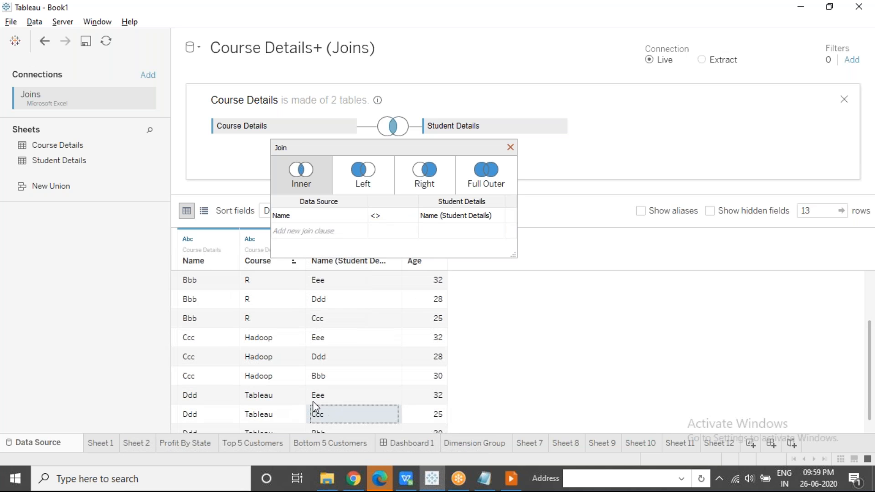
pyautogui.click(322, 361)
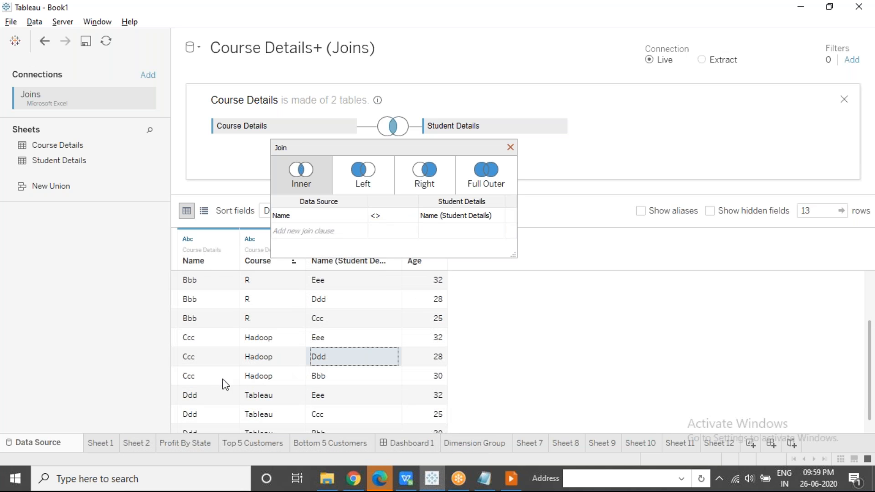
pyautogui.click(316, 380)
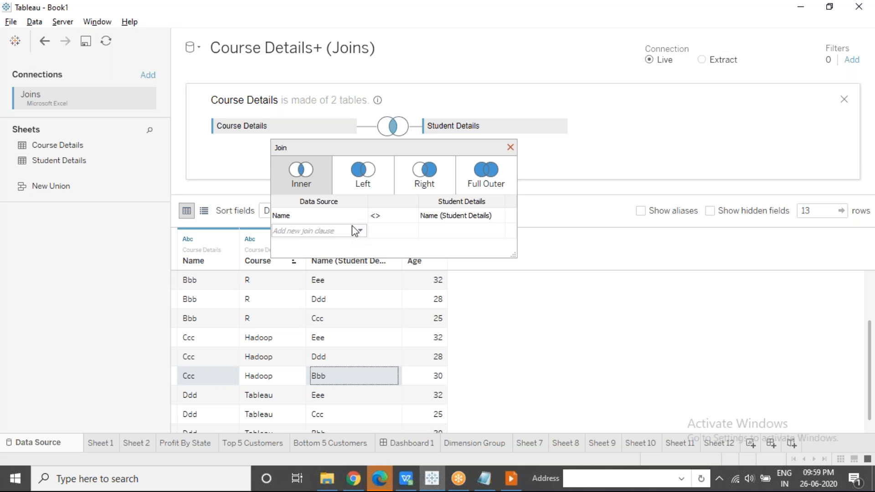
pyautogui.moveTo(380, 225)
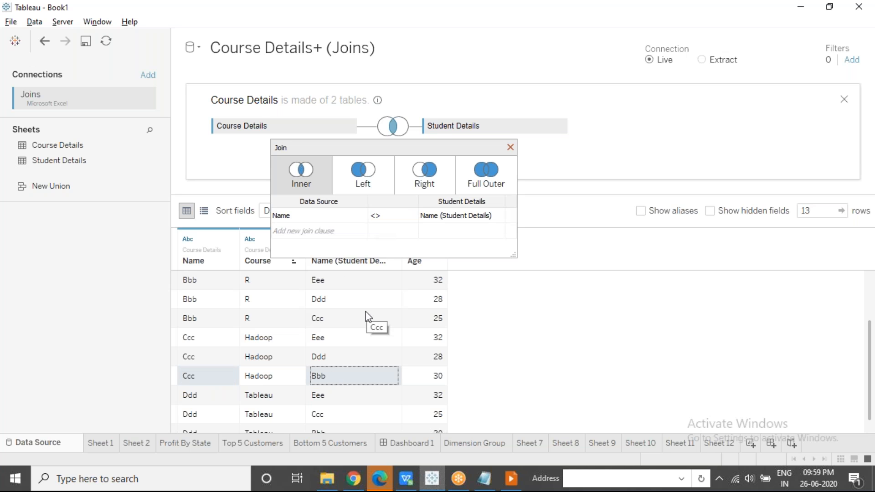
pyautogui.click(191, 301)
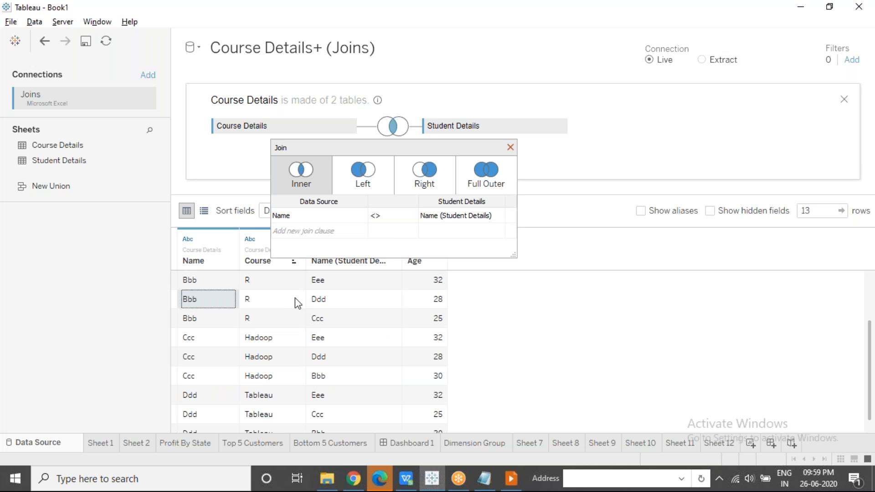
# Set the comparison operator between Name and Name (Student Details) back to =
pyautogui.click(339, 305)
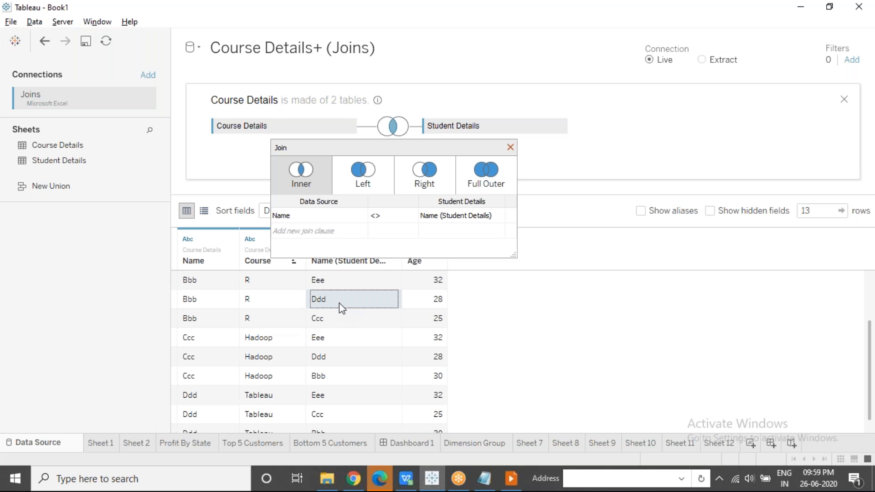
pyautogui.click(381, 217)
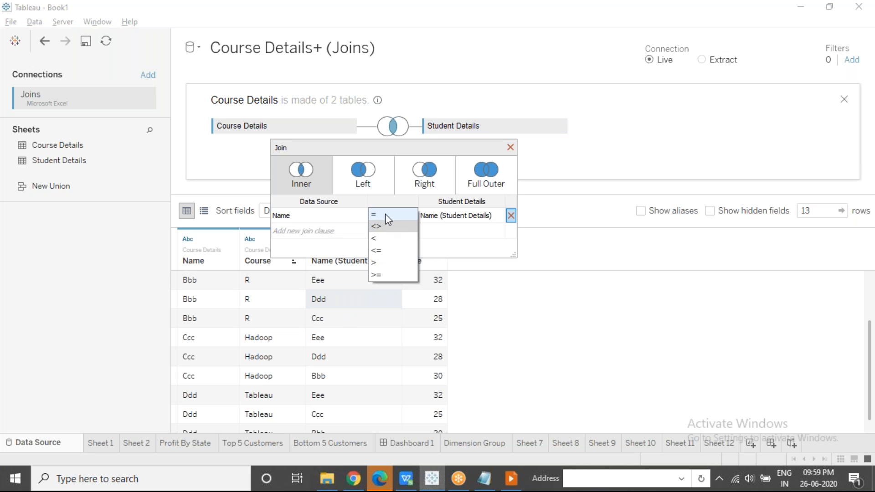
pyautogui.click(385, 215)
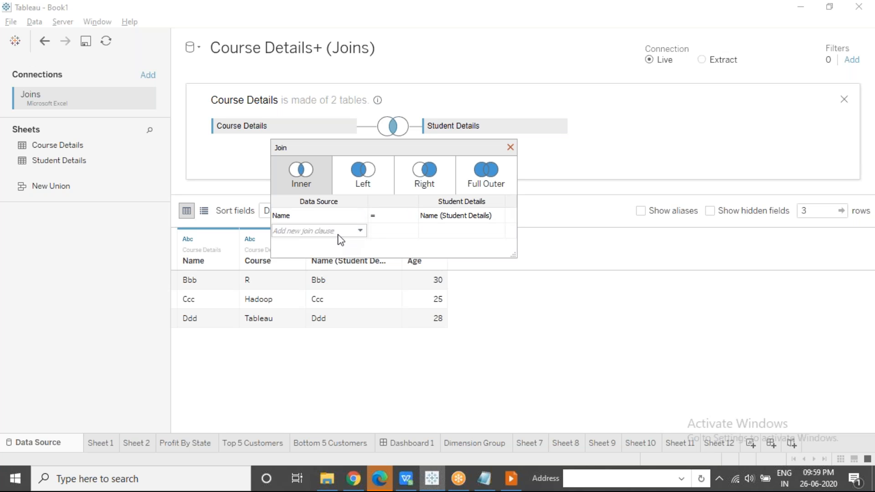
# View the Data Source fields available for an additional join clause without adding one, and close the join settings
pyautogui.click(361, 231)
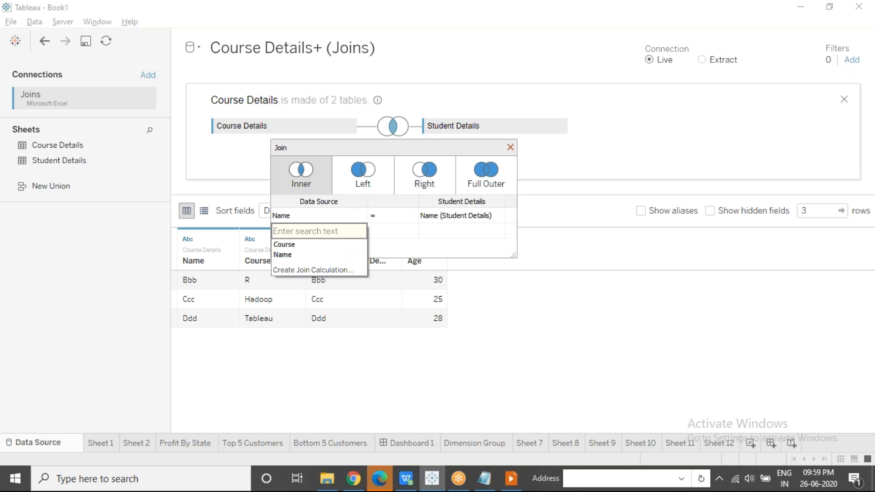
pyautogui.click(413, 249)
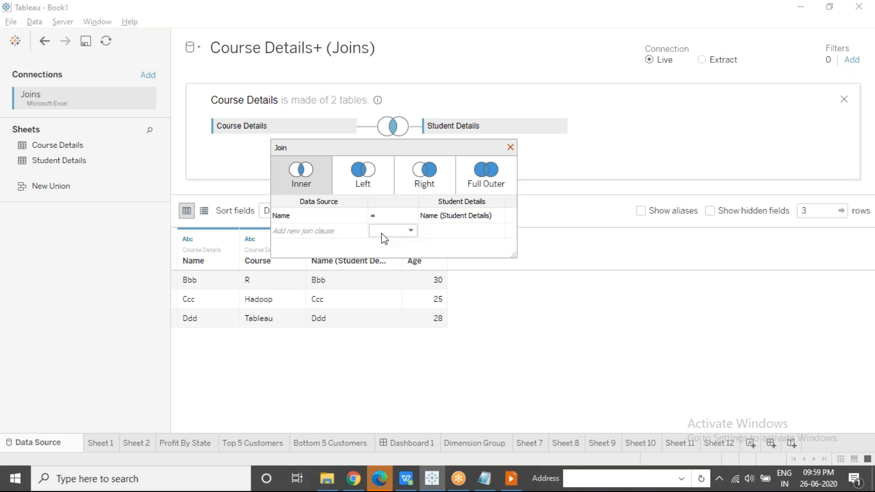
pyautogui.click(361, 231)
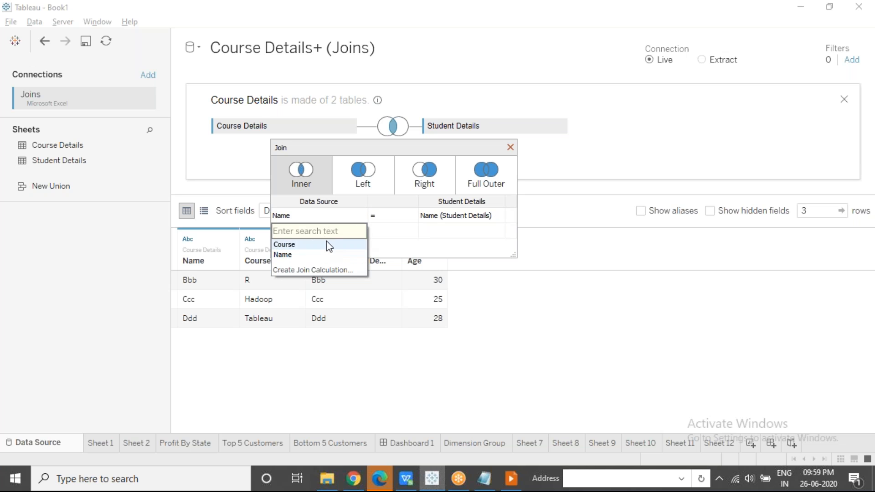
pyautogui.click(475, 308)
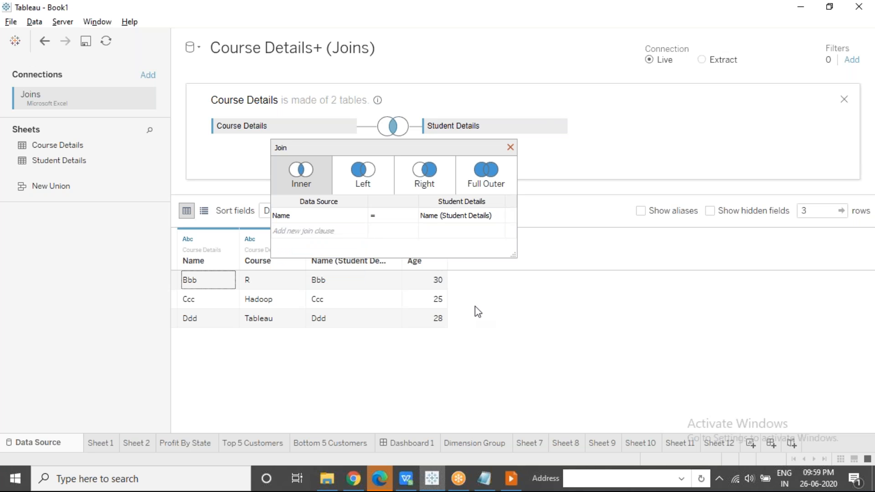
pyautogui.click(511, 147)
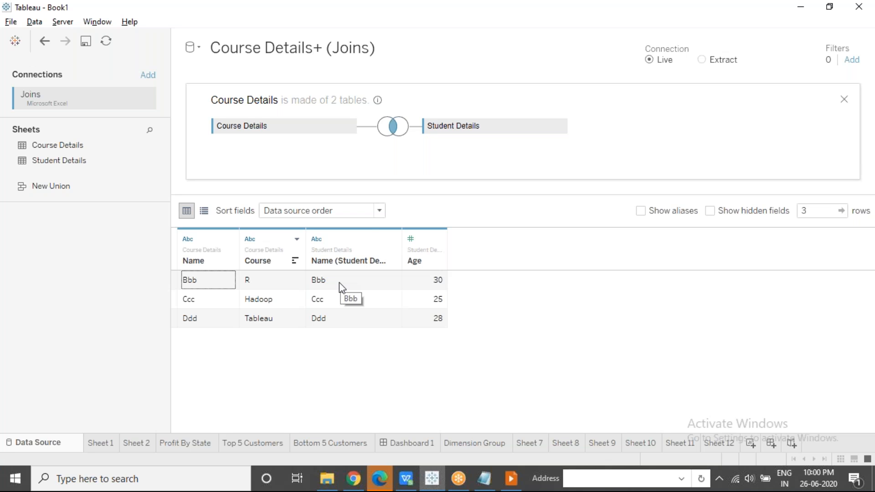
# Cycle the join between Course Details and Student Details through Left, Right and Full Outer, and return it to Inner
pyautogui.click(394, 126)
pyautogui.click(395, 129)
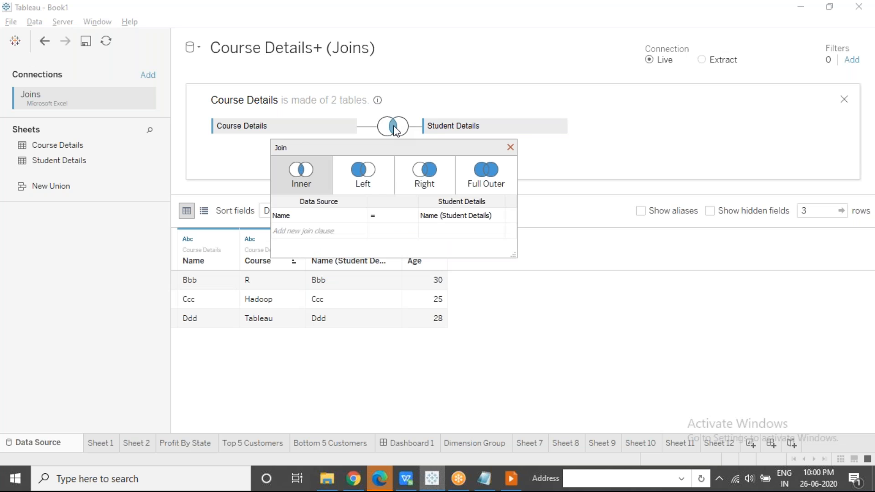
pyautogui.click(372, 187)
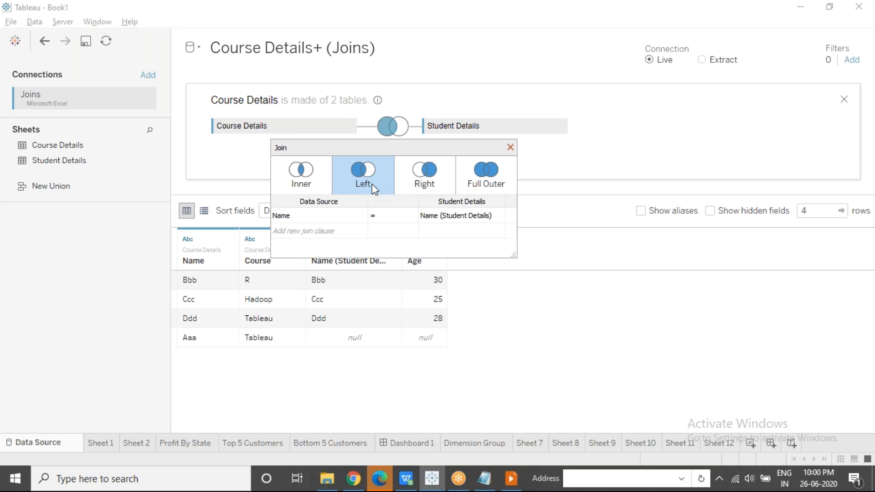
pyautogui.click(425, 184)
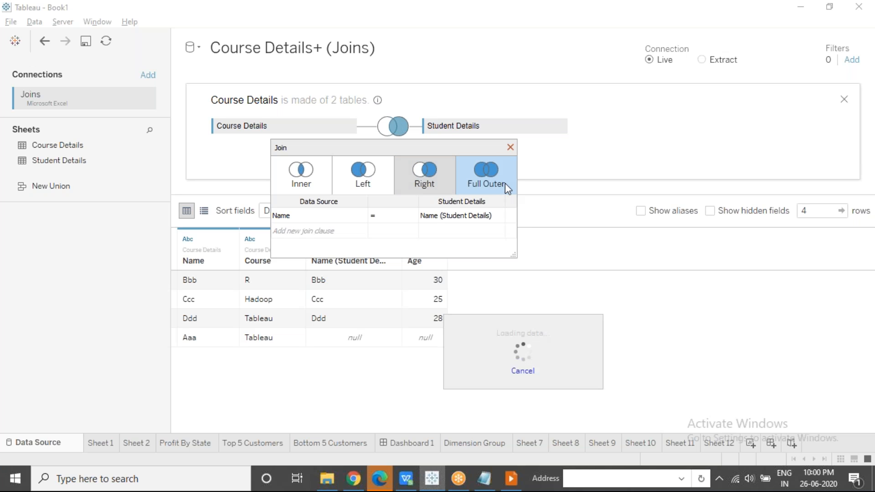
pyautogui.click(505, 184)
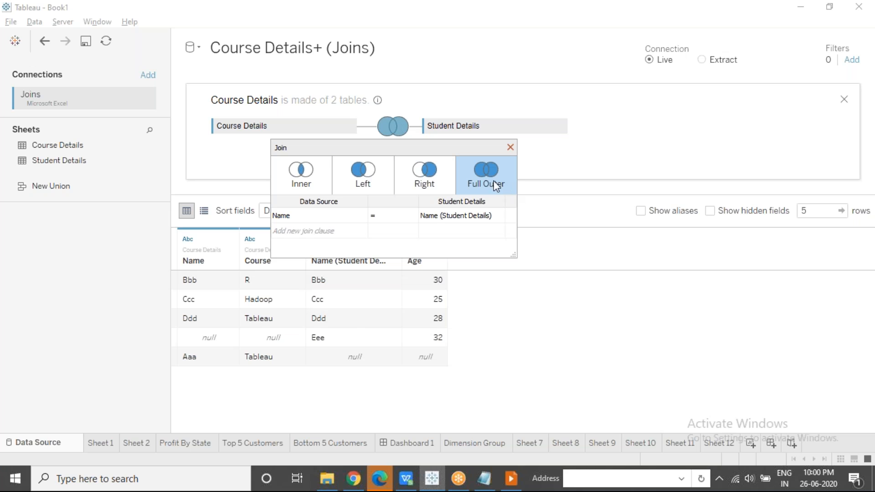
pyautogui.click(300, 185)
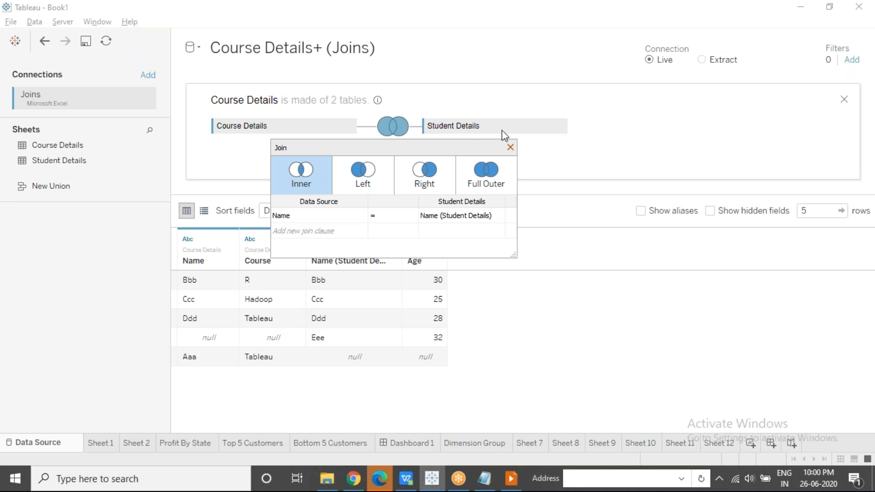
pyautogui.click(510, 148)
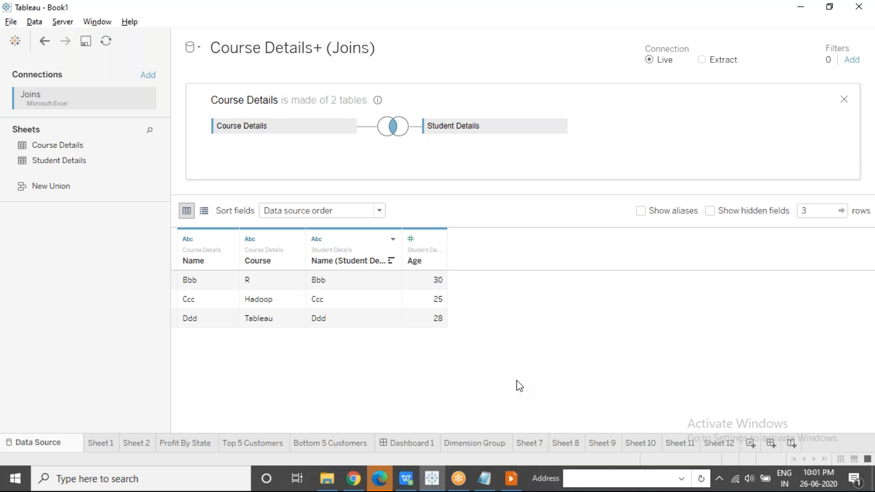
# Remove the Student Details table from the join with Course Details
pyautogui.click(561, 126)
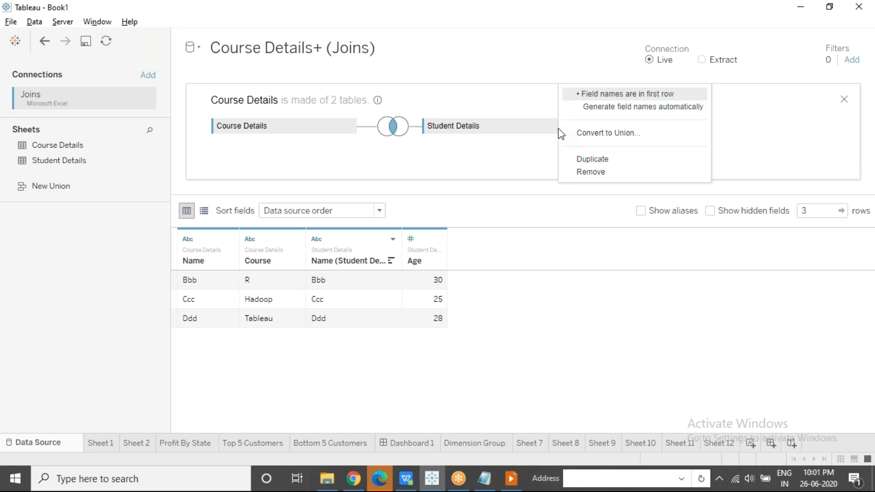
pyautogui.click(570, 171)
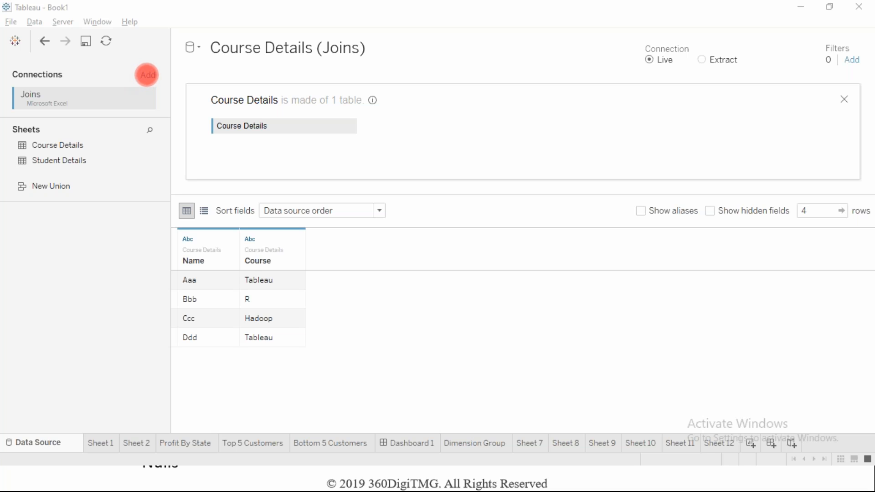
# Add a text file connection to Student Details.csv from the Basic Connection folder in Downloads > Module 1-DataSet
pyautogui.click(34, 22)
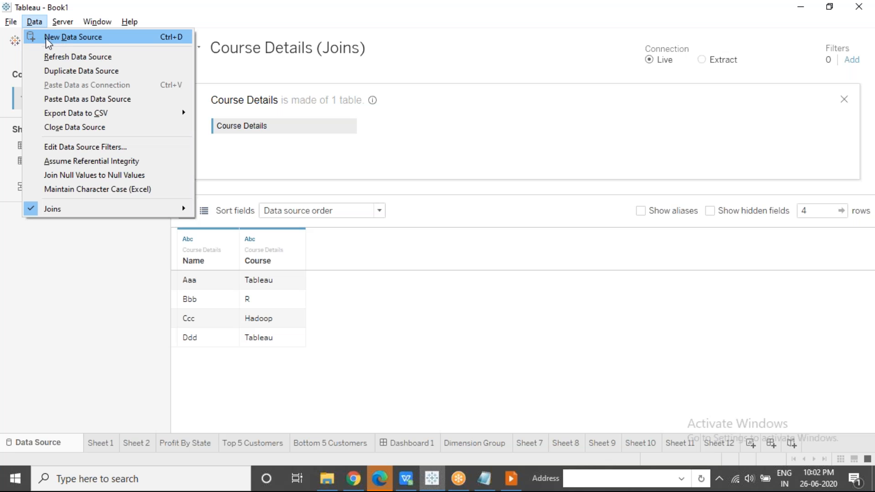
pyautogui.click(43, 288)
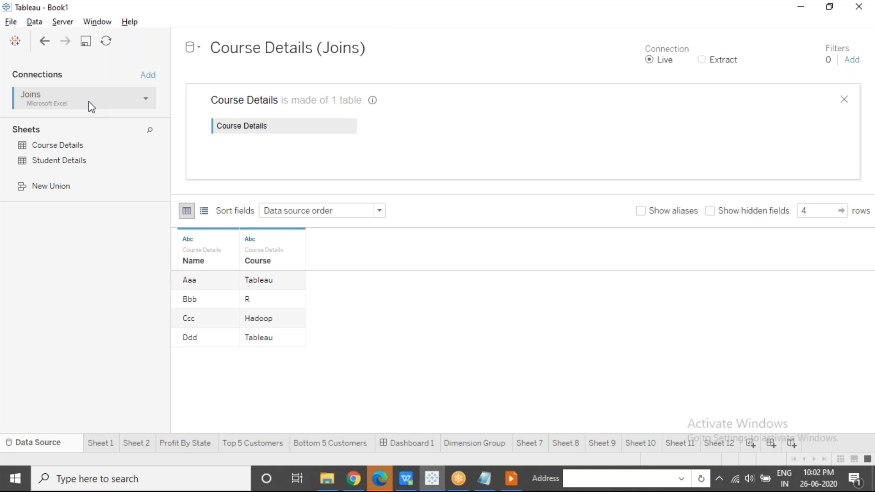
pyautogui.click(148, 75)
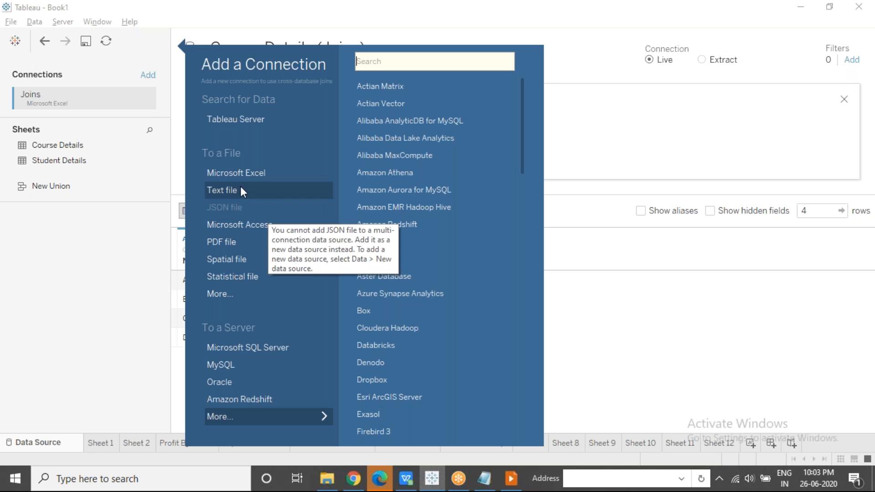
pyautogui.click(268, 191)
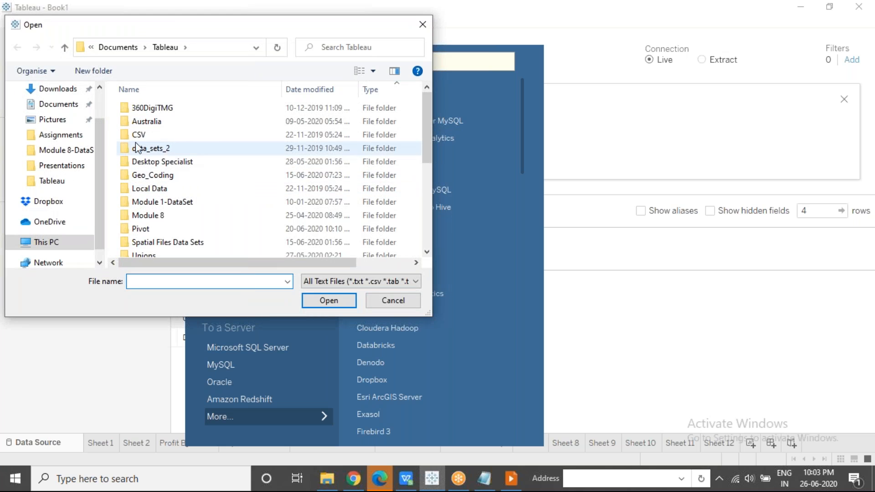
pyautogui.click(73, 93)
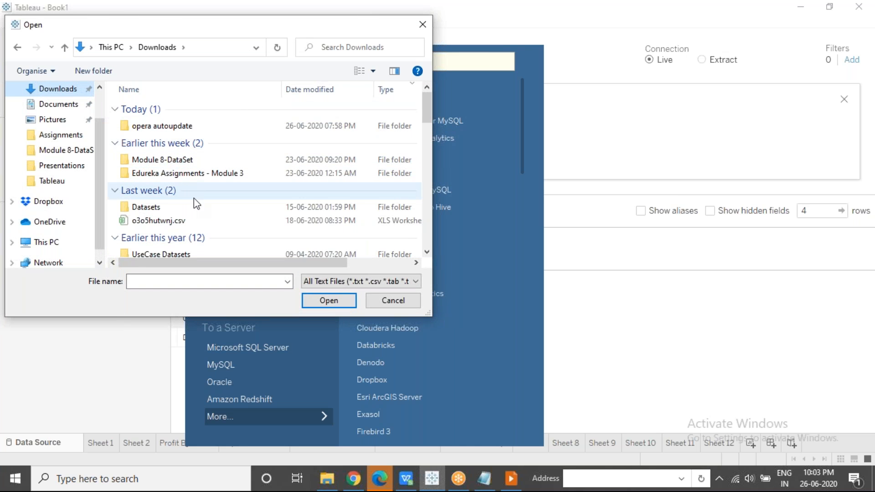
pyautogui.moveTo(431, 110); pyautogui.dragTo(430, 181)
pyautogui.doubleClick(172, 153)
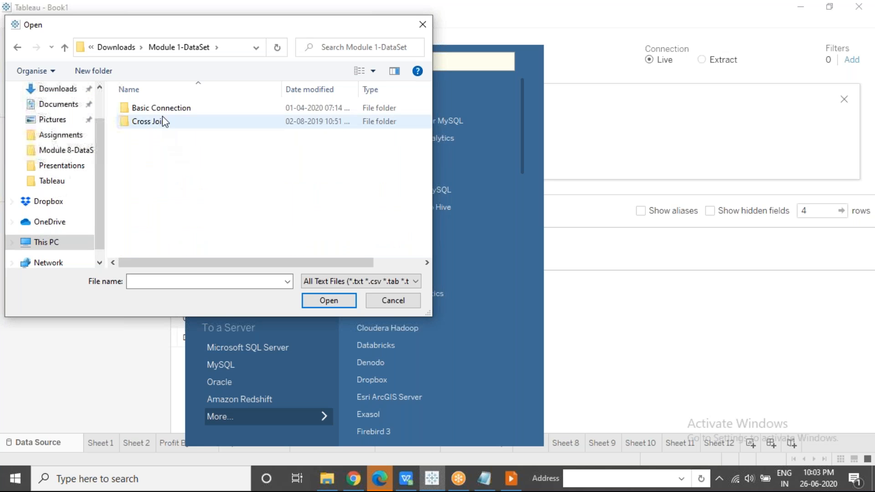
pyautogui.doubleClick(167, 109)
pyautogui.click(192, 123)
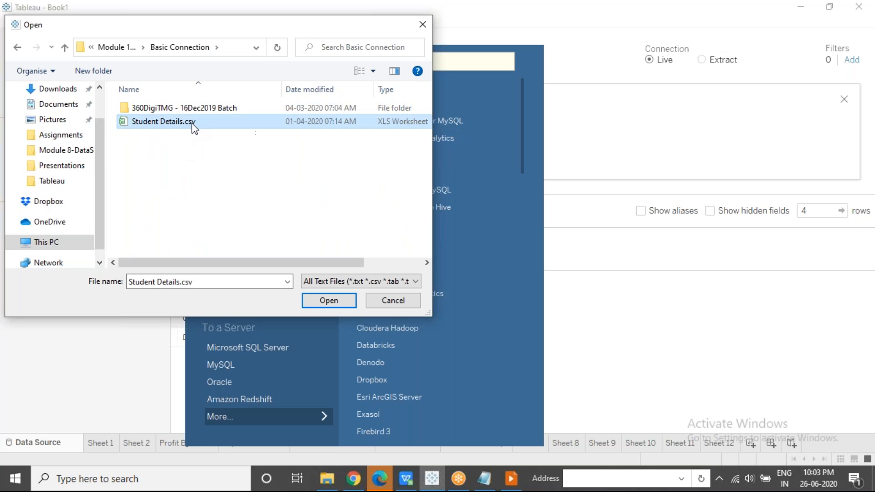
pyautogui.click(320, 301)
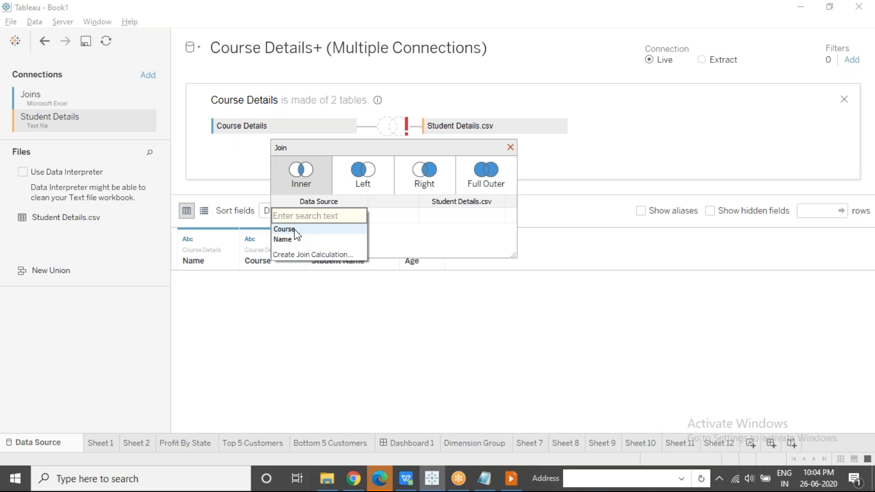
# Define the inner join clause between Course Details and Student Details.csv as Name = Student Name
pyautogui.click(447, 217)
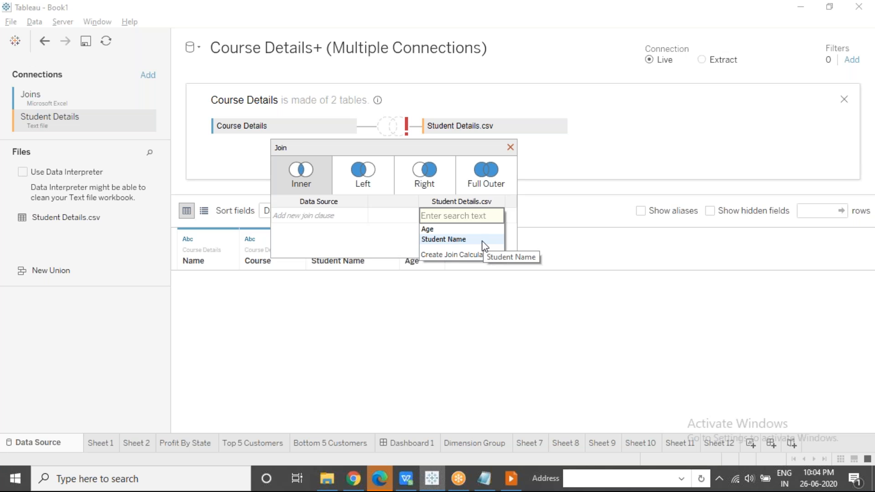
pyautogui.click(355, 218)
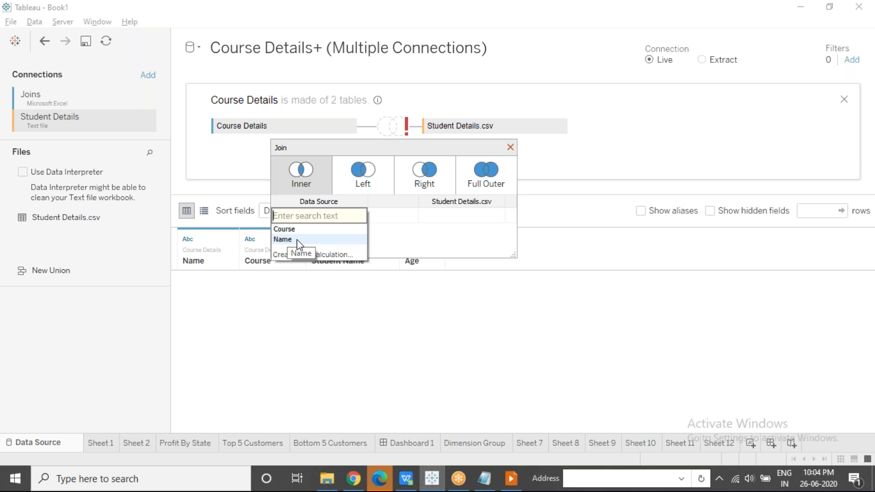
pyautogui.click(495, 222)
pyautogui.click(496, 215)
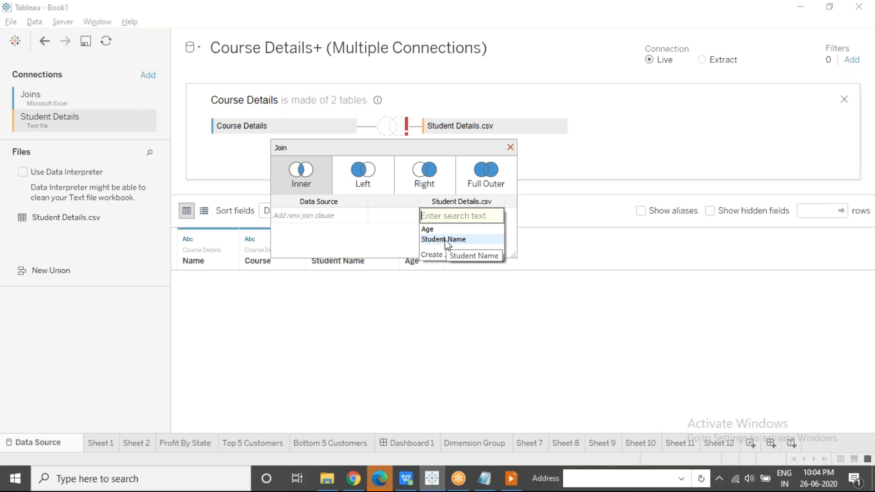
pyautogui.click(360, 216)
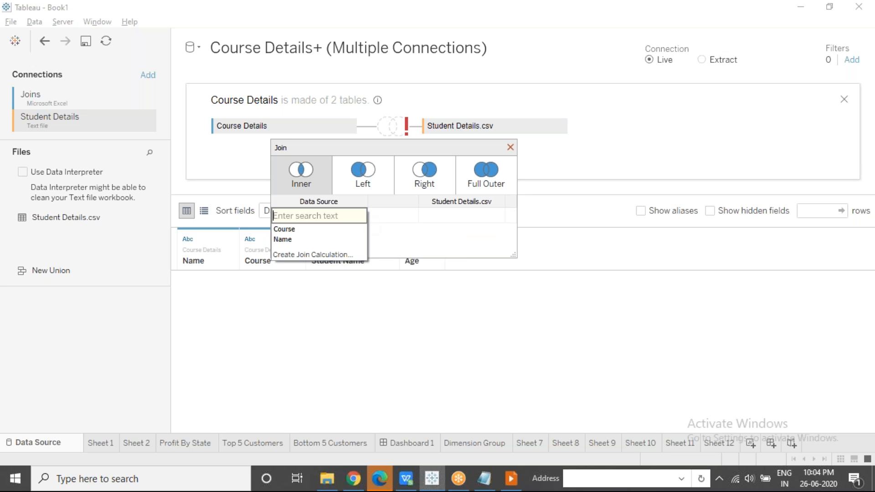
pyautogui.click(299, 241)
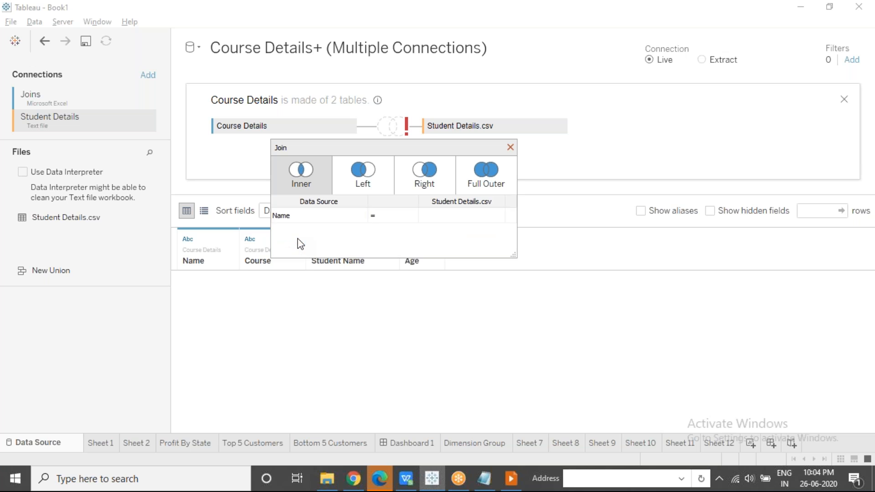
pyautogui.click(425, 216)
pyautogui.click(499, 221)
pyautogui.click(473, 239)
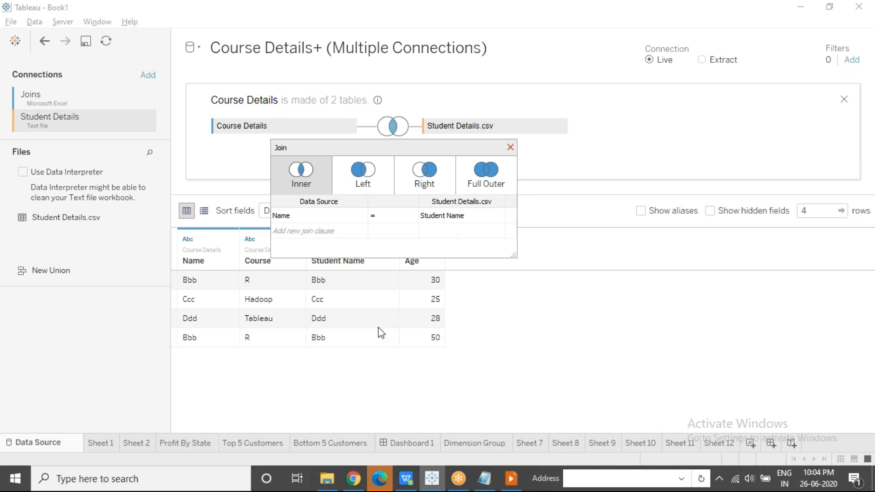
# Open Student Details.csv in WPS Office from the Basic Connection folder in Downloads > Module 1-DataSet
pyautogui.click(327, 479)
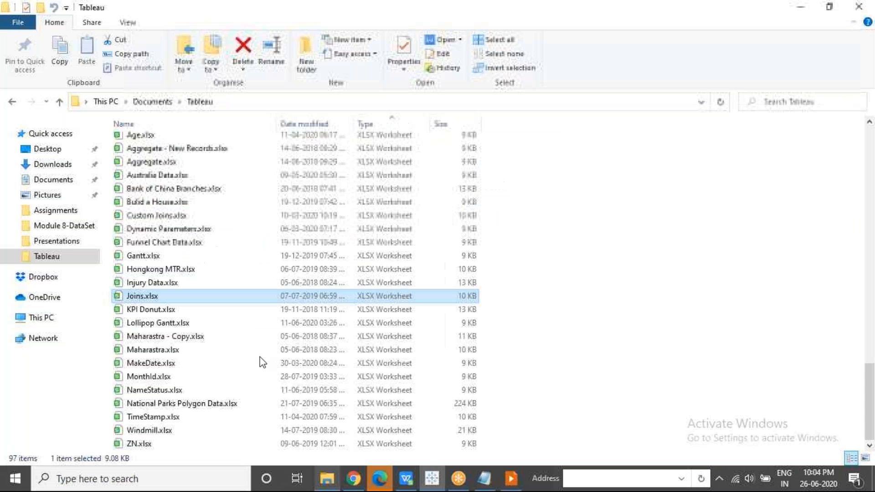
pyautogui.click(52, 164)
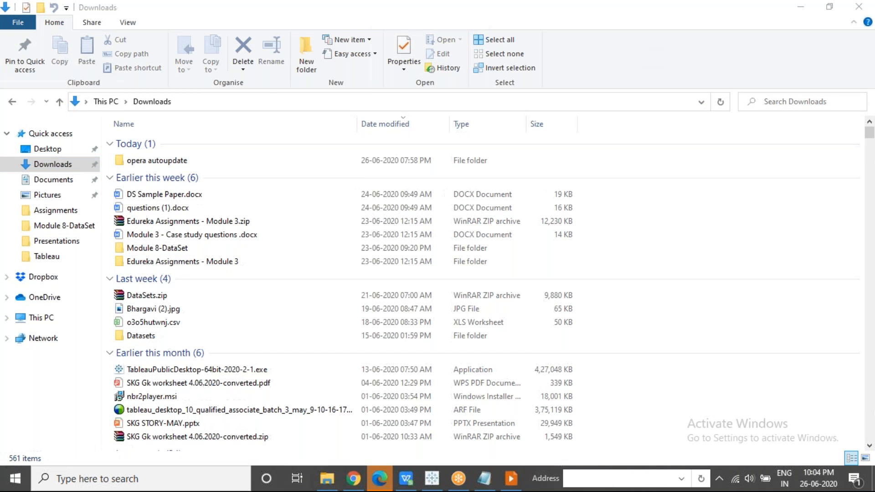
pyautogui.moveTo(871, 127); pyautogui.dragTo(870, 443)
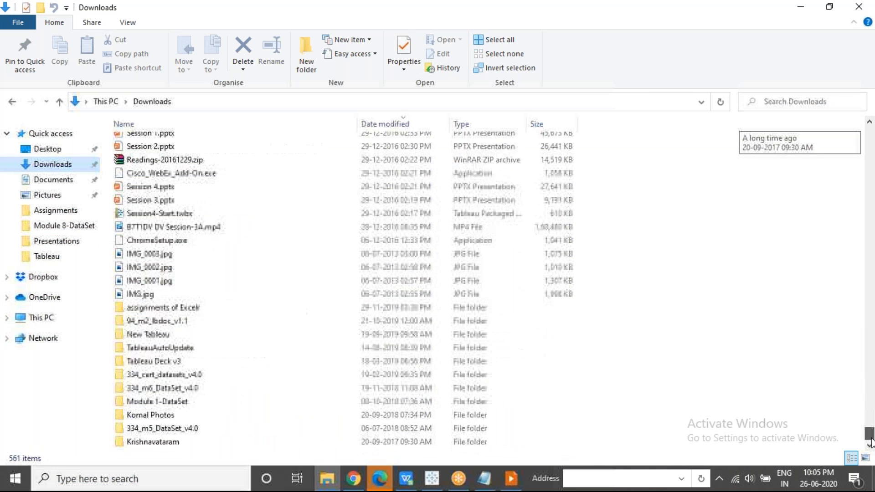
pyautogui.click(186, 404)
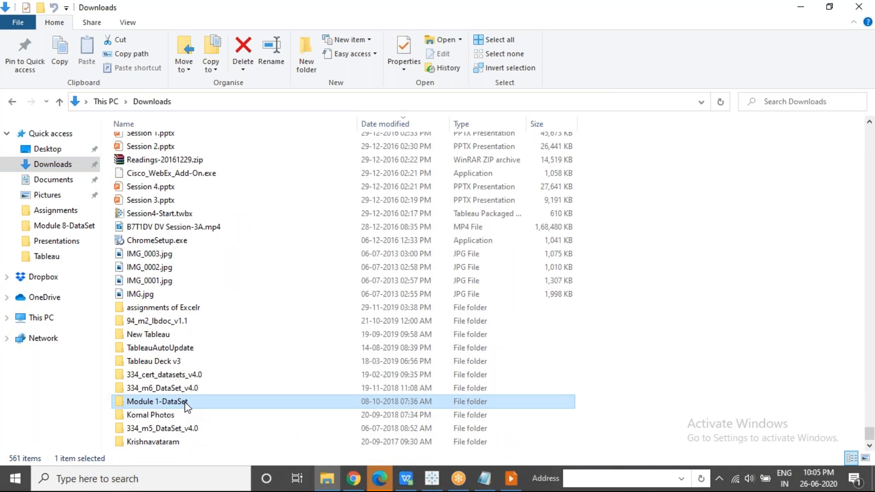
pyautogui.doubleClick(186, 404)
pyautogui.doubleClick(164, 144)
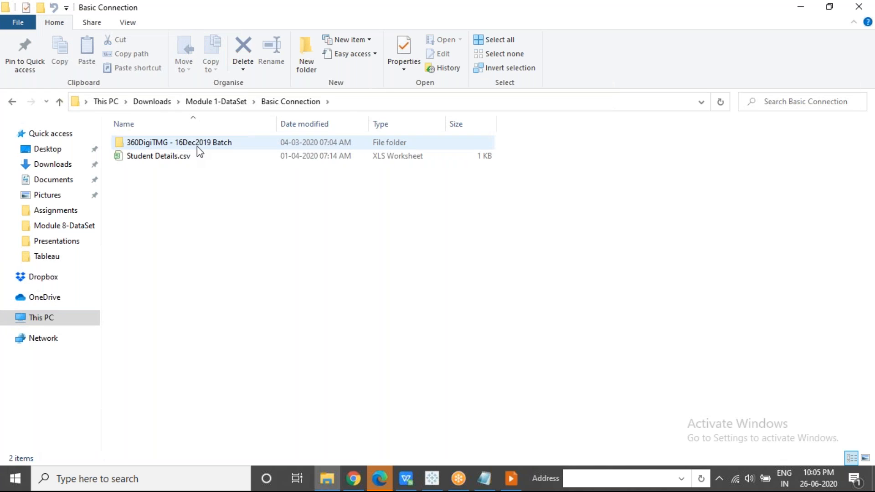
pyautogui.click(189, 157)
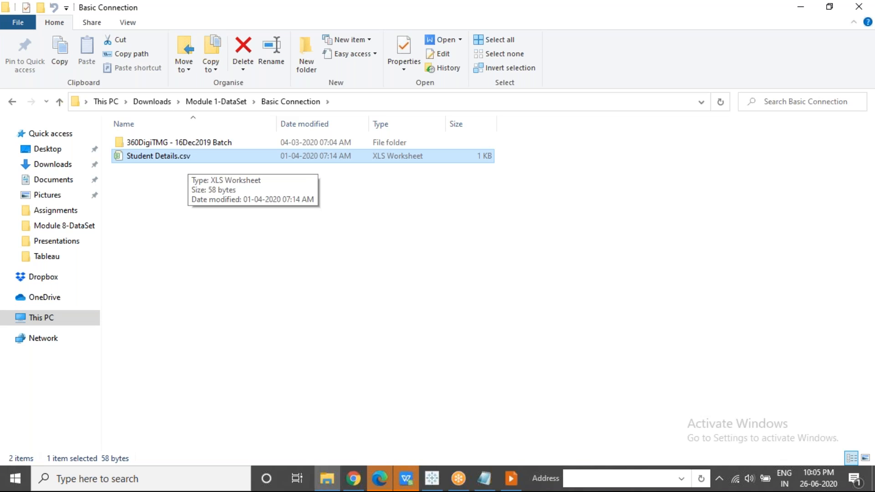
pyautogui.click(407, 478)
# Inspect the two Bbb rows in Student Details.csv and widen the Student Name column to fit its header
pyautogui.click(9, 147)
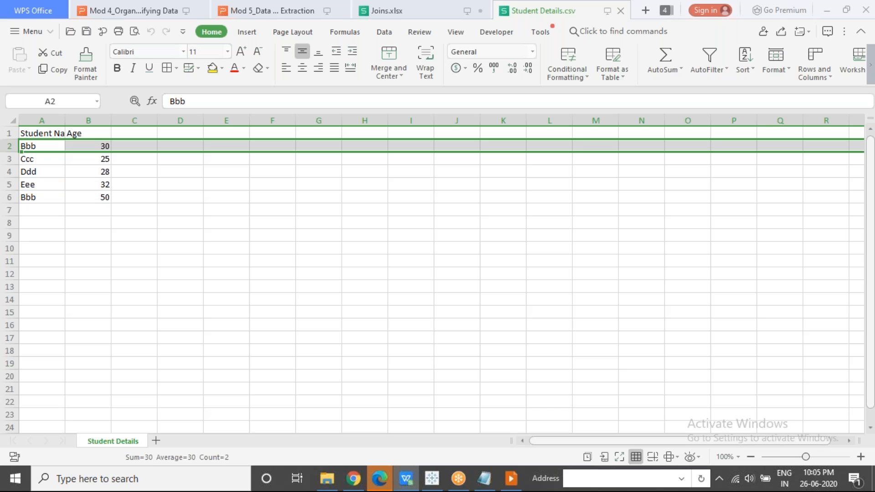
pyautogui.click(10, 197)
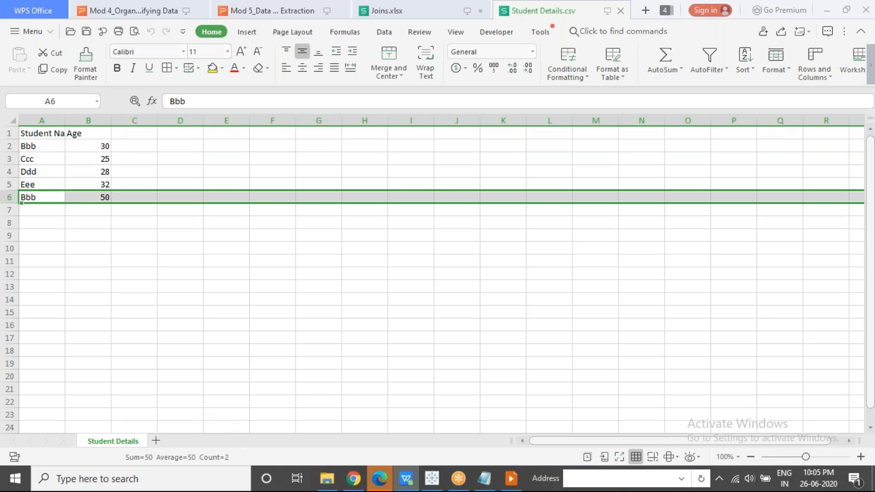
pyautogui.doubleClick(67, 123)
pyautogui.click(67, 124)
pyautogui.click(278, 313)
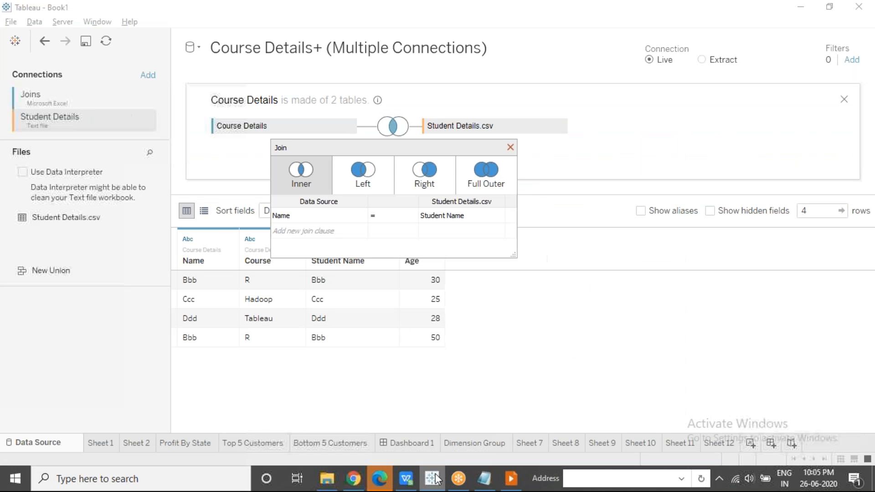
# Switch to Tableau, compare the Bbb and Ccc values in the Name and Student Name columns, and close the join settings
pyautogui.click(432, 479)
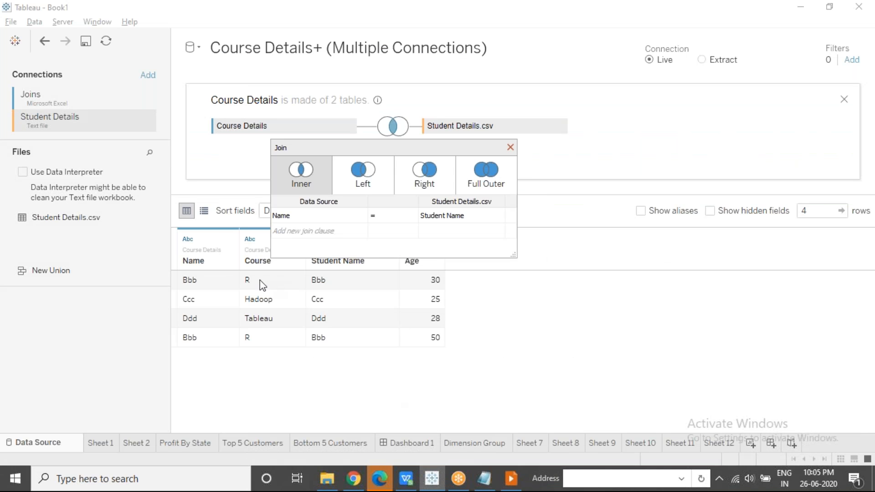
pyautogui.click(223, 285)
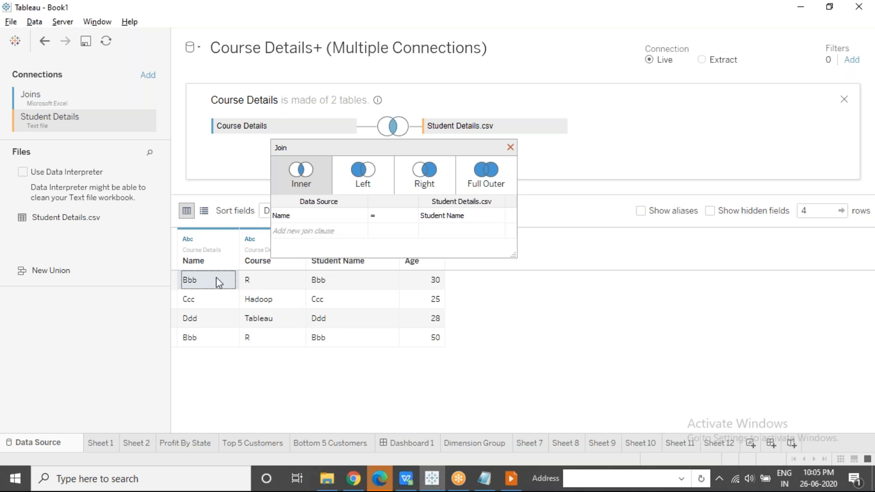
pyautogui.click(350, 285)
pyautogui.click(208, 340)
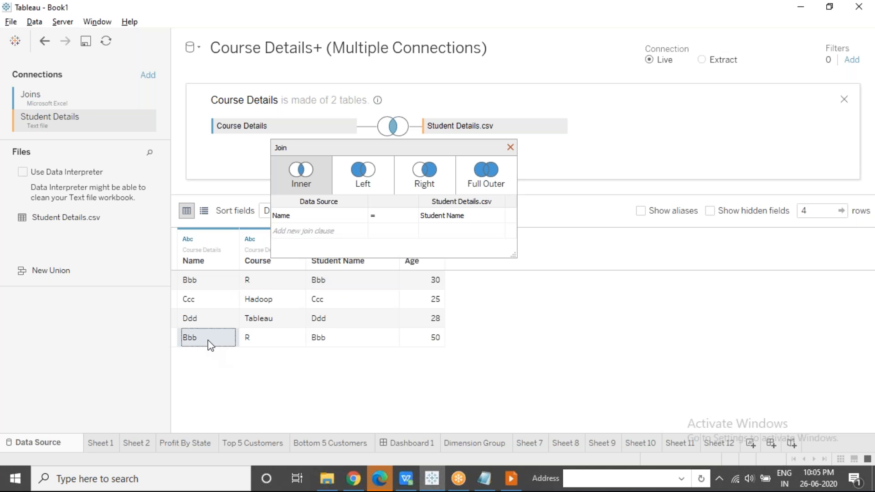
pyautogui.click(318, 345)
pyautogui.click(229, 306)
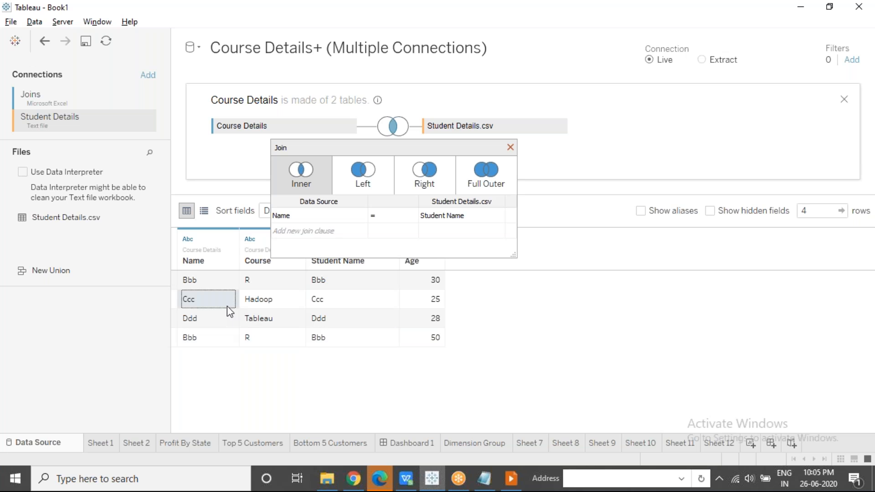
pyautogui.click(320, 304)
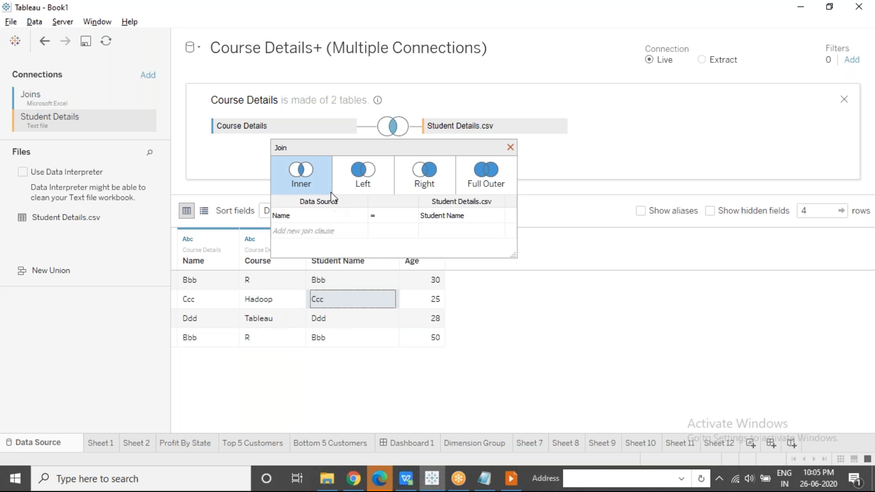
pyautogui.click(606, 25)
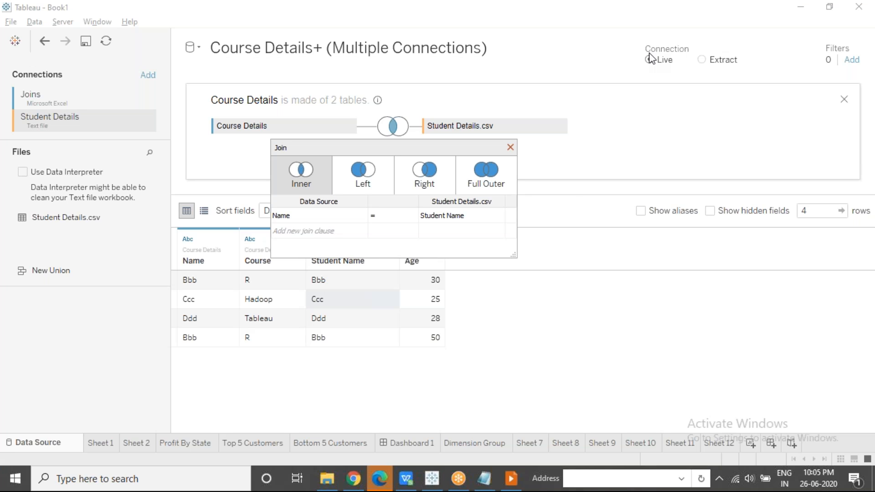
pyautogui.click(511, 147)
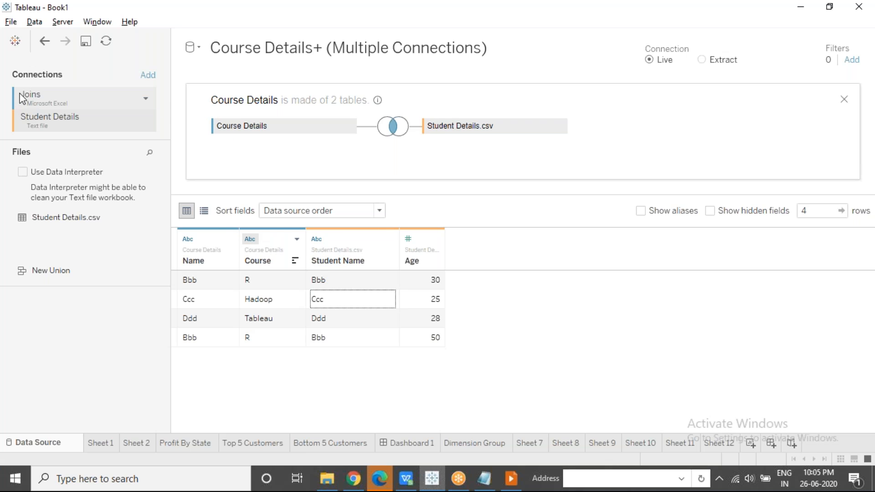
pyautogui.click(612, 21)
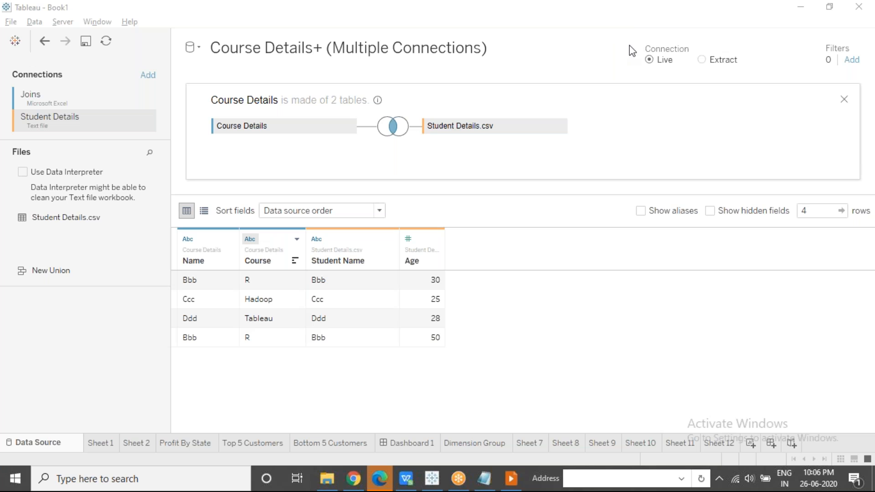
pyautogui.click(510, 486)
pyautogui.click(154, 216)
pyautogui.click(153, 216)
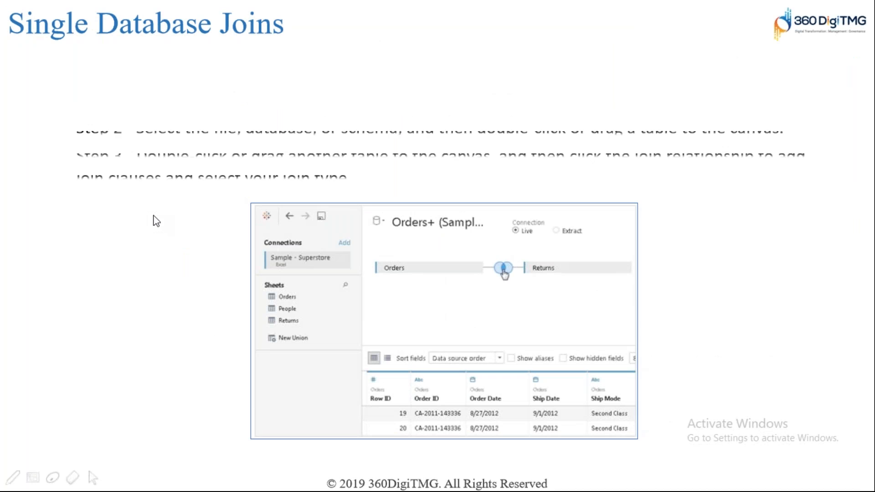
pyautogui.click(154, 216)
pyautogui.click(154, 216)
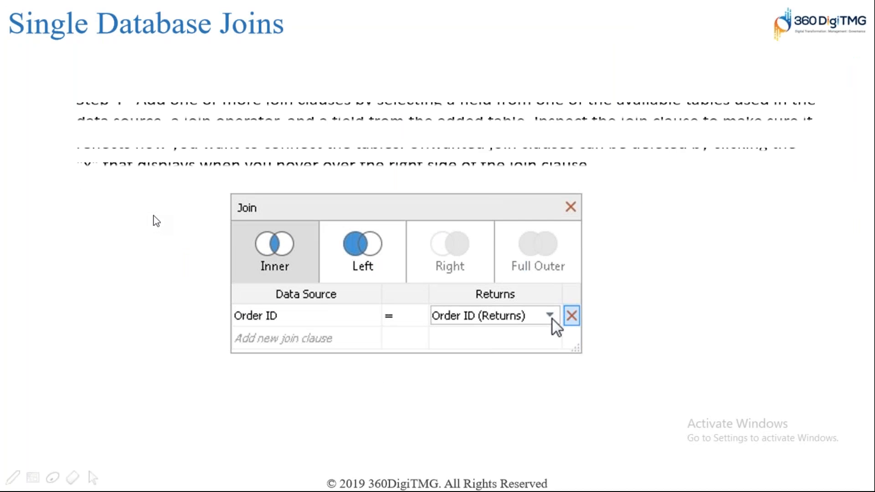
pyautogui.click(153, 217)
pyautogui.click(155, 220)
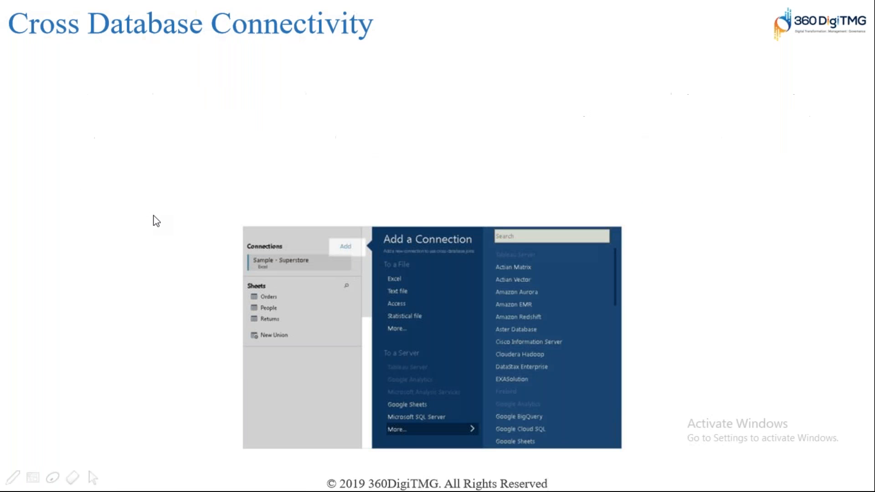
pyautogui.click(154, 216)
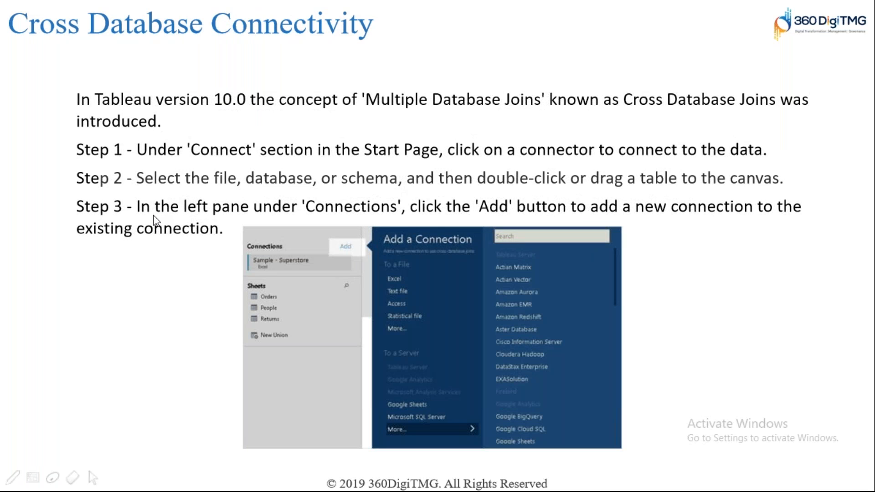
pyautogui.click(153, 216)
pyautogui.press('Right')
pyautogui.press('Right')
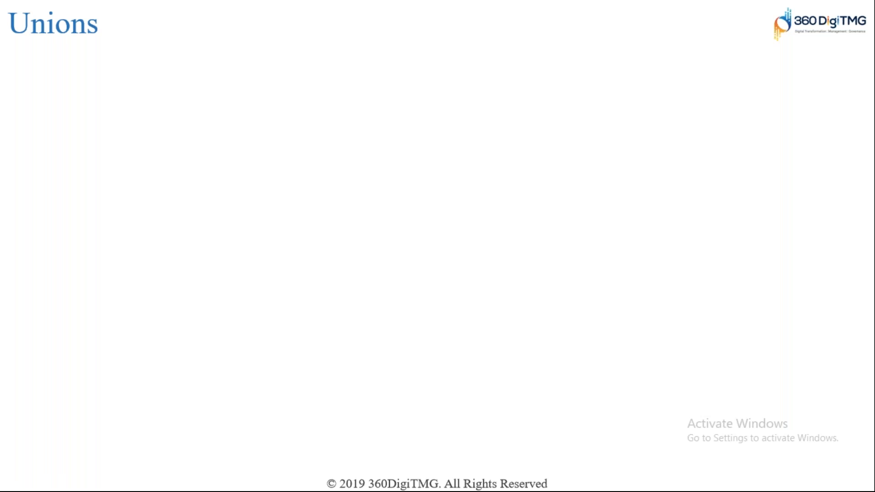
pyautogui.hotkey('alt', 'Tab')
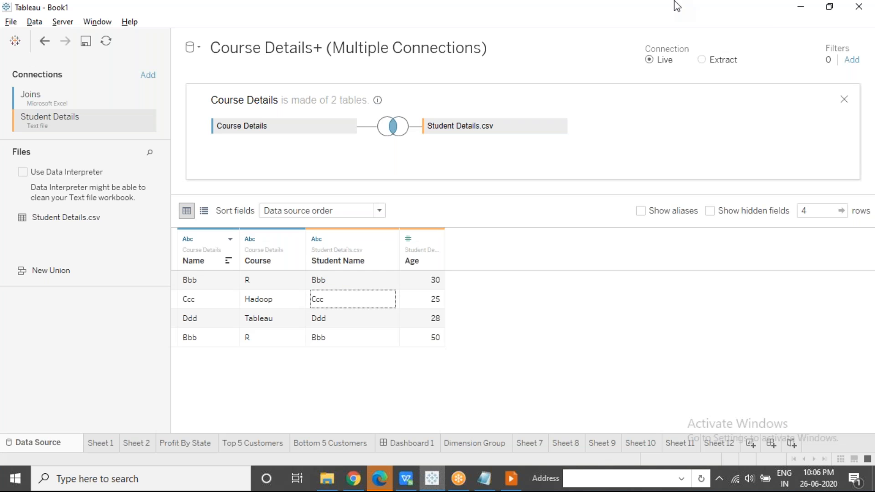
# Change the data type of the Student Name field to Boolean and inspect its join clause with Course Details
pyautogui.click(608, 23)
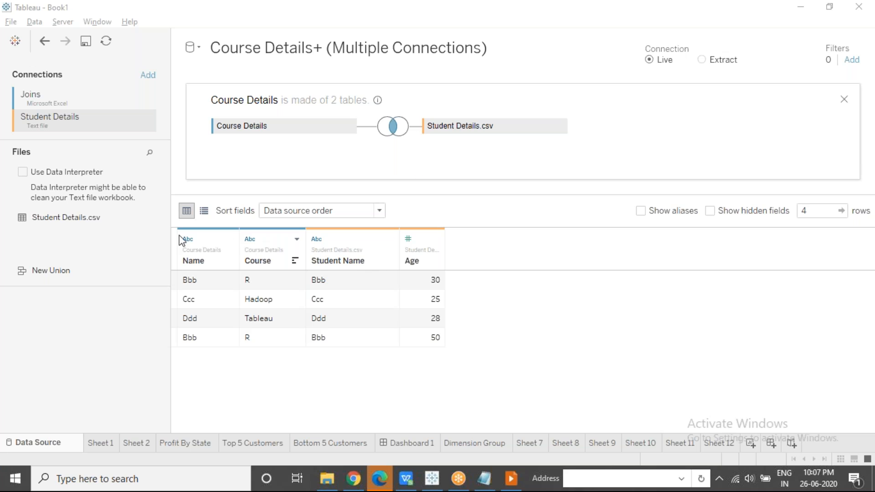
pyautogui.click(317, 240)
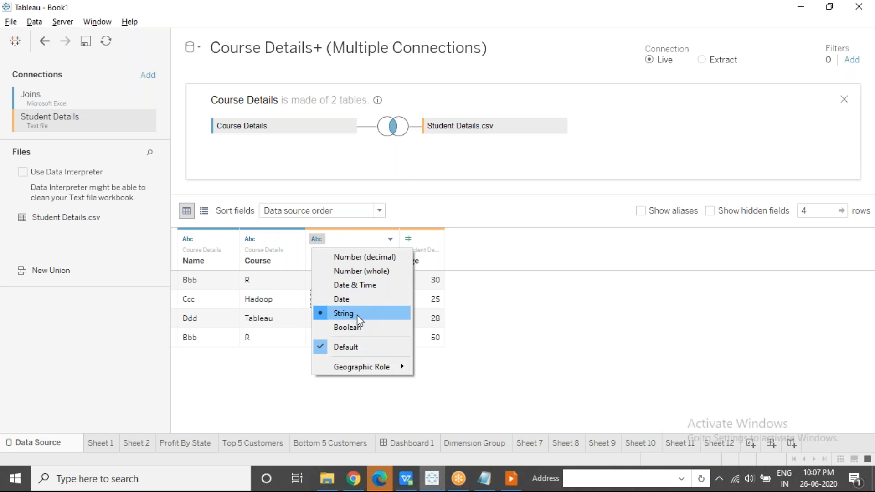
pyautogui.click(357, 327)
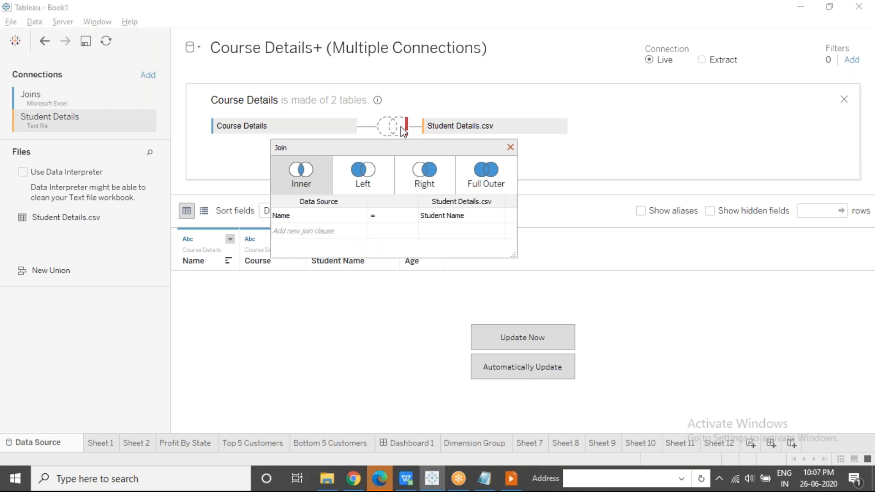
pyautogui.click(510, 148)
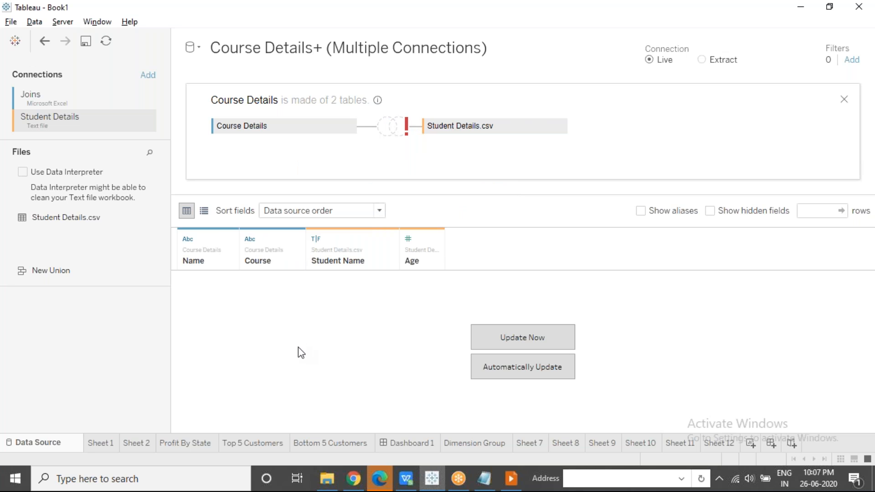